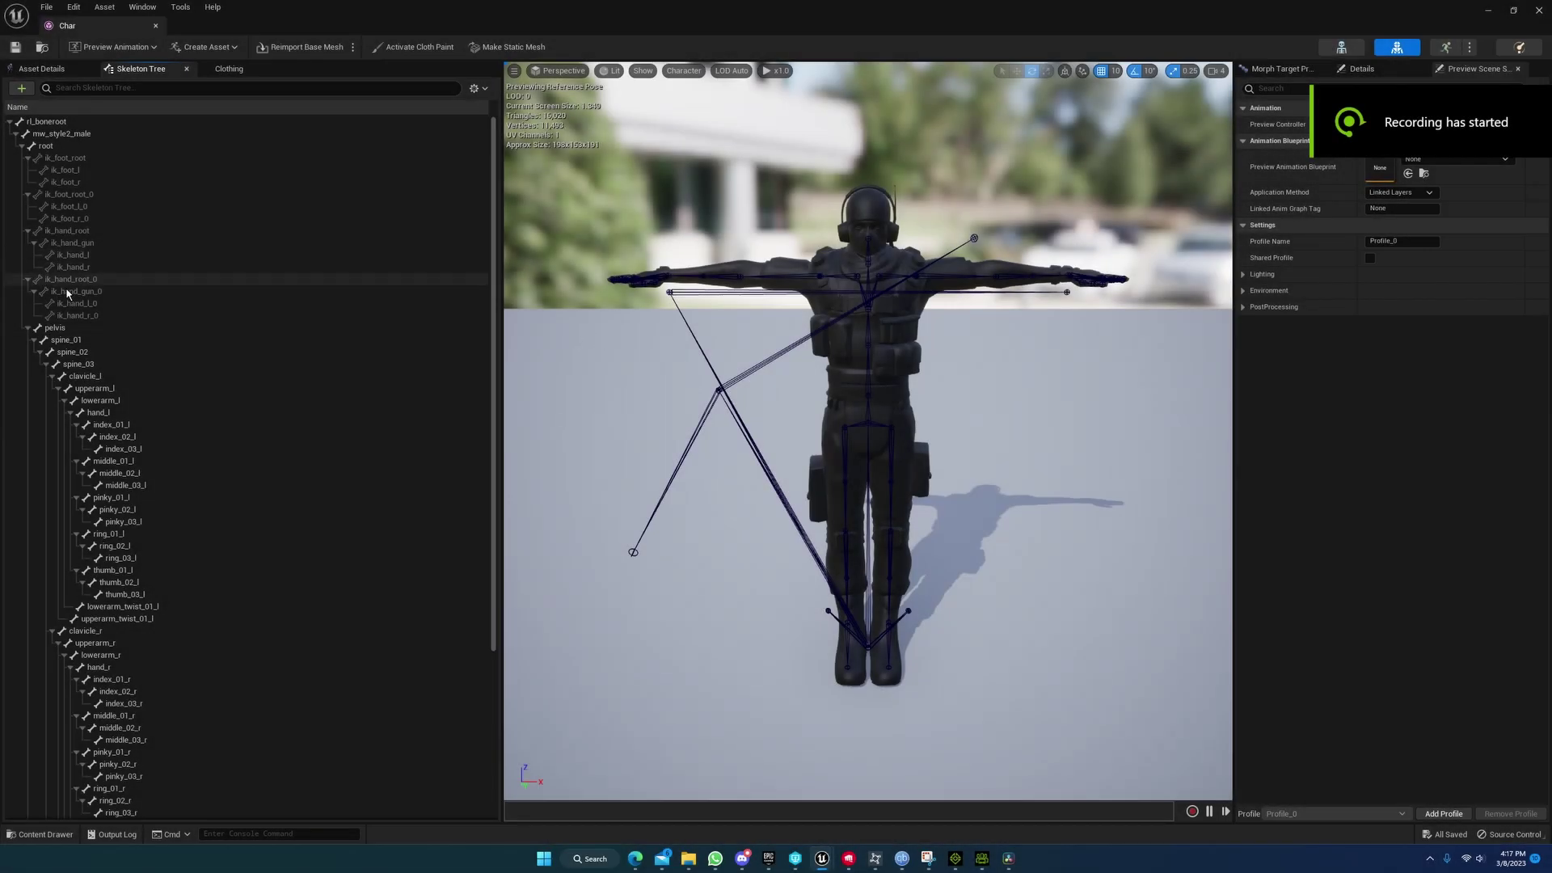
Step: Inspect the ik_hand_l, ik_hand_gun and ik_hand_root bones, then select rl_boneroot
left_click(97, 303)
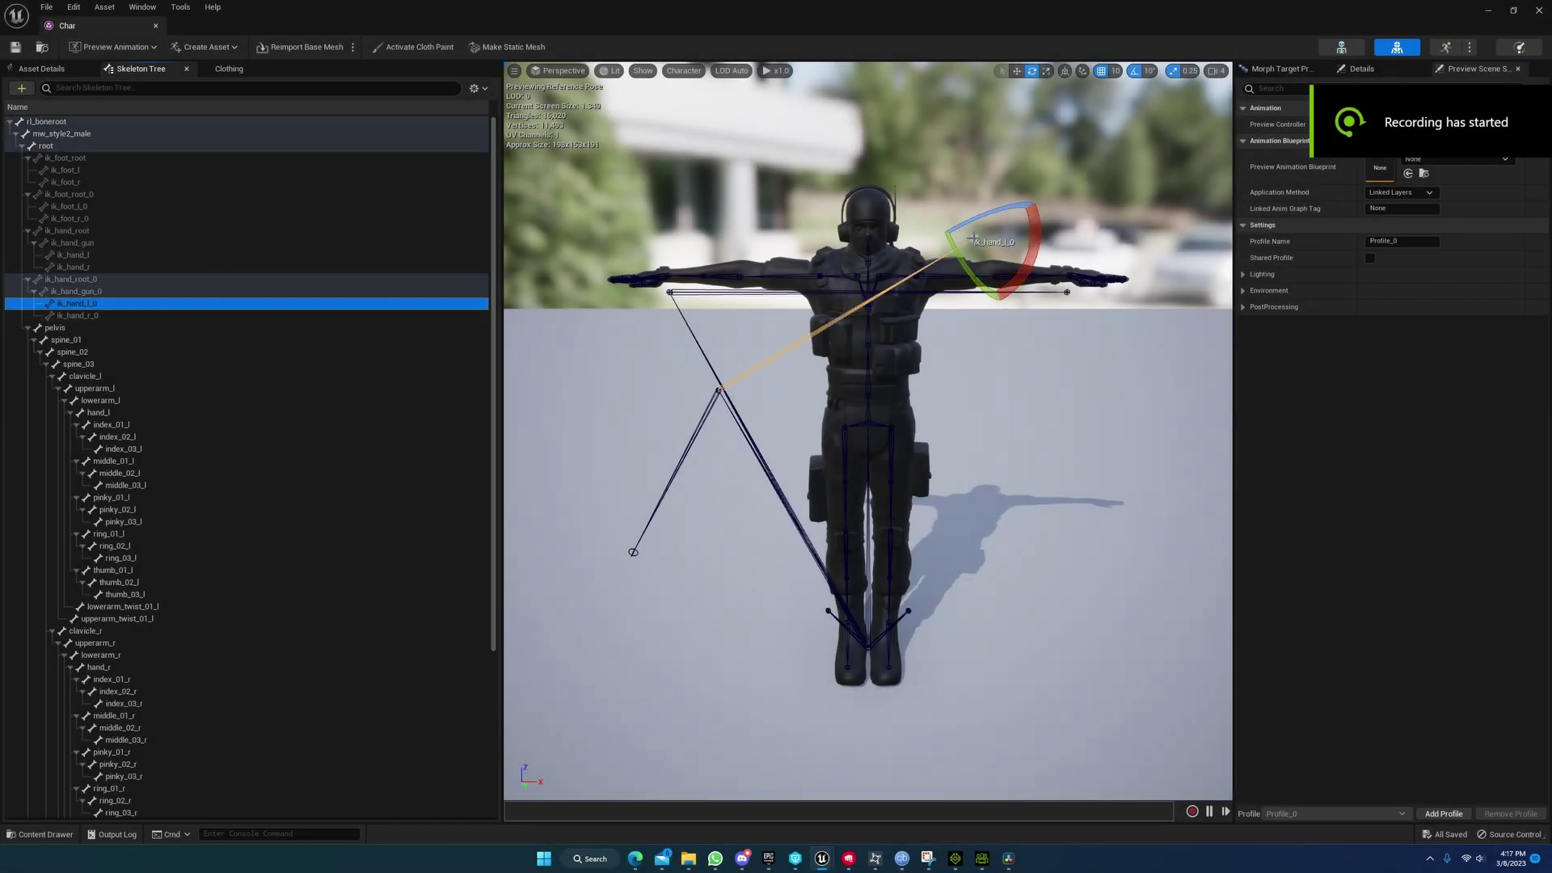
left_click(77, 291)
left_click(75, 279)
key("Down")
key("Down")
key("Down")
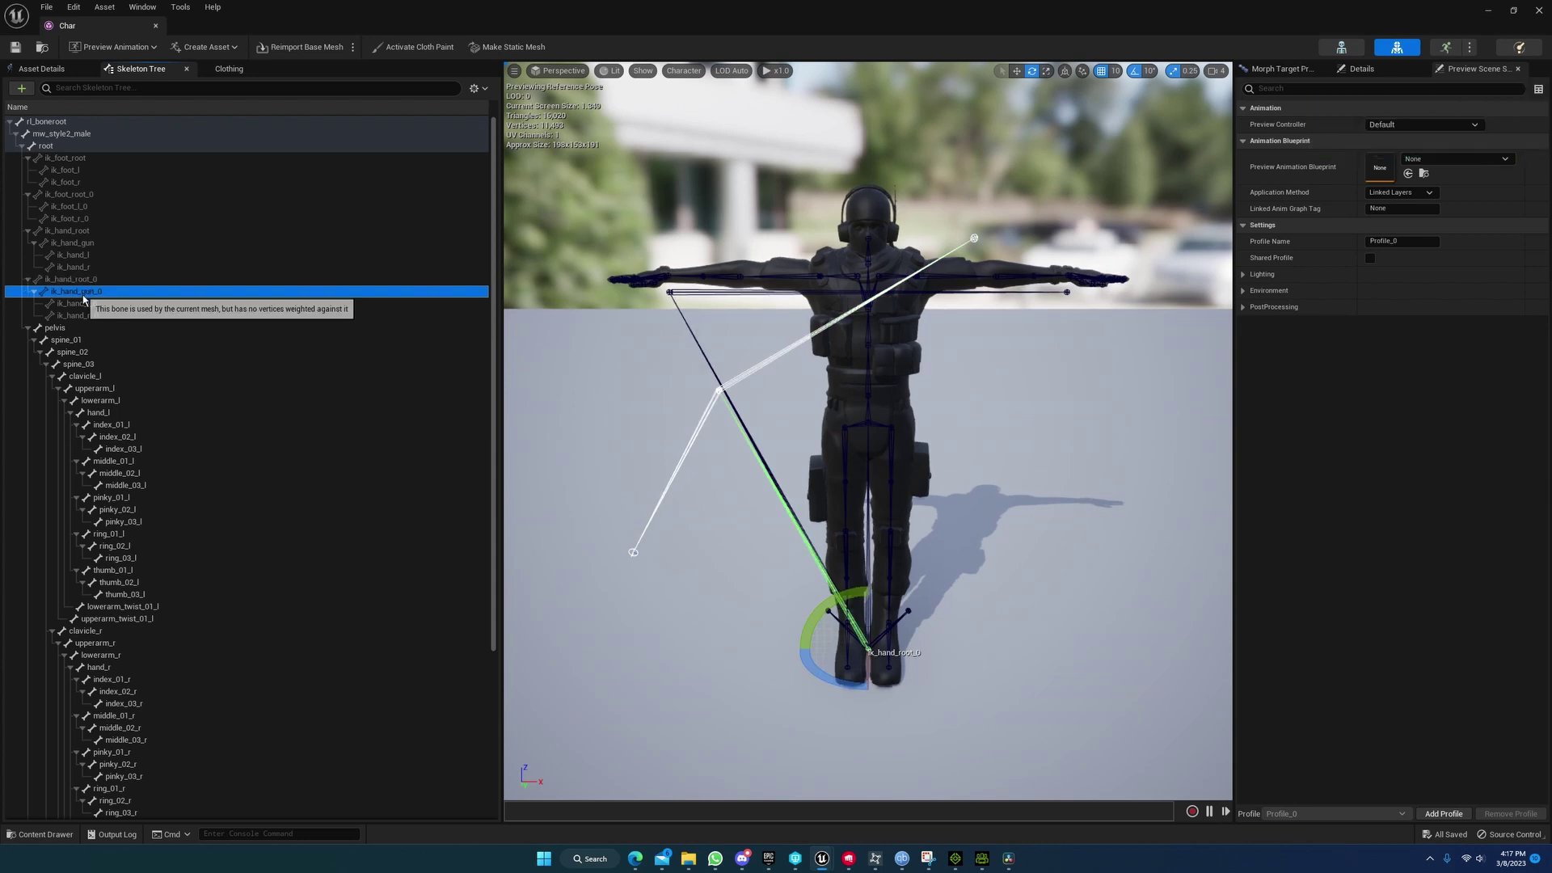
key("Up")
key("Up")
left_click(79, 281)
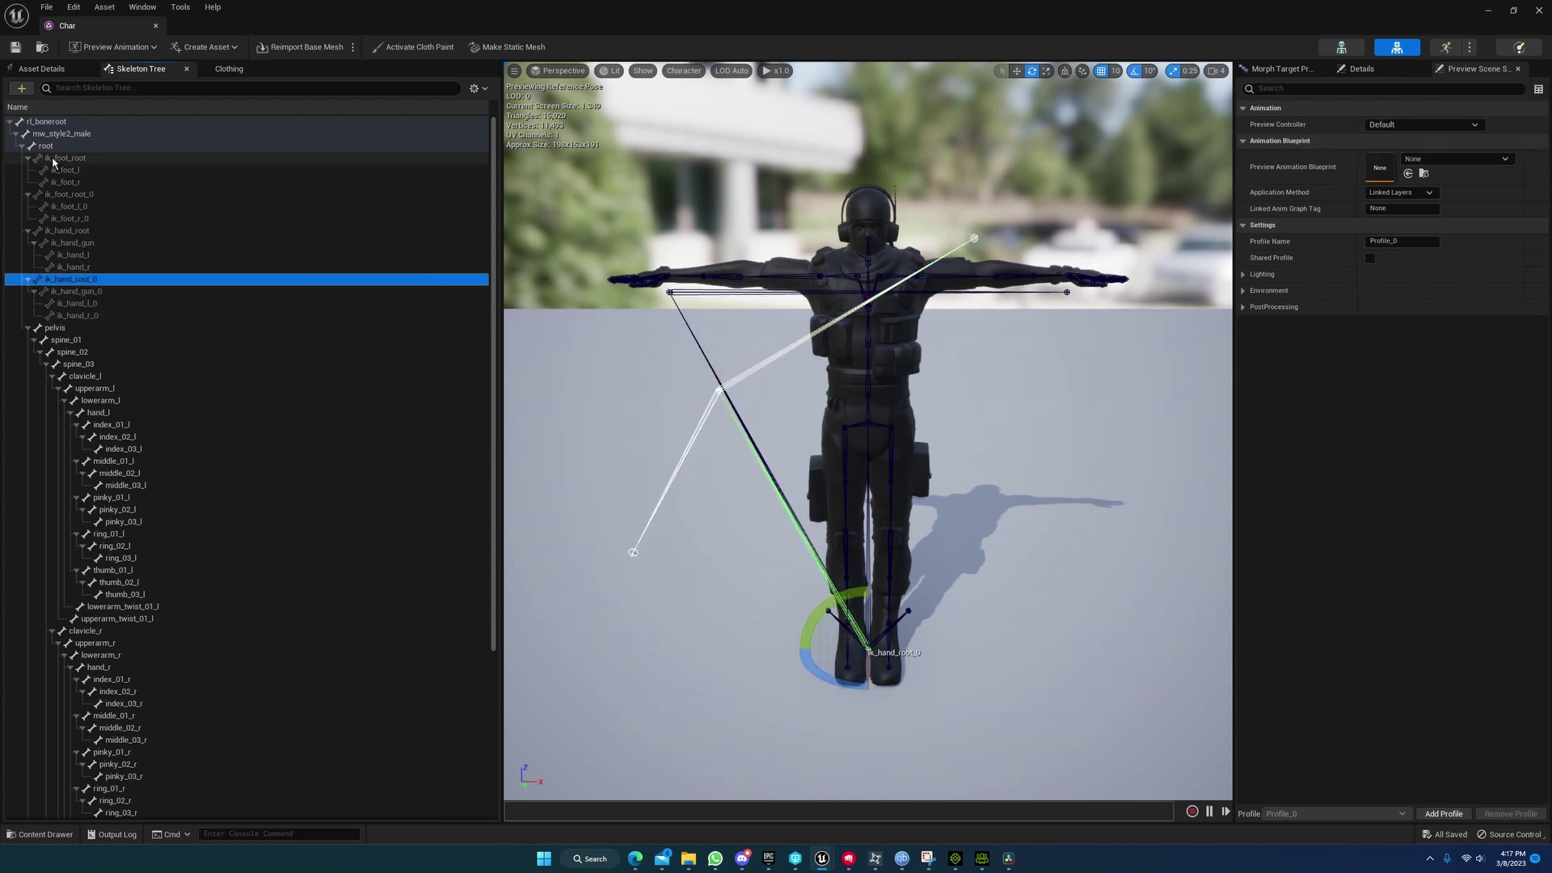
left_click(46, 122)
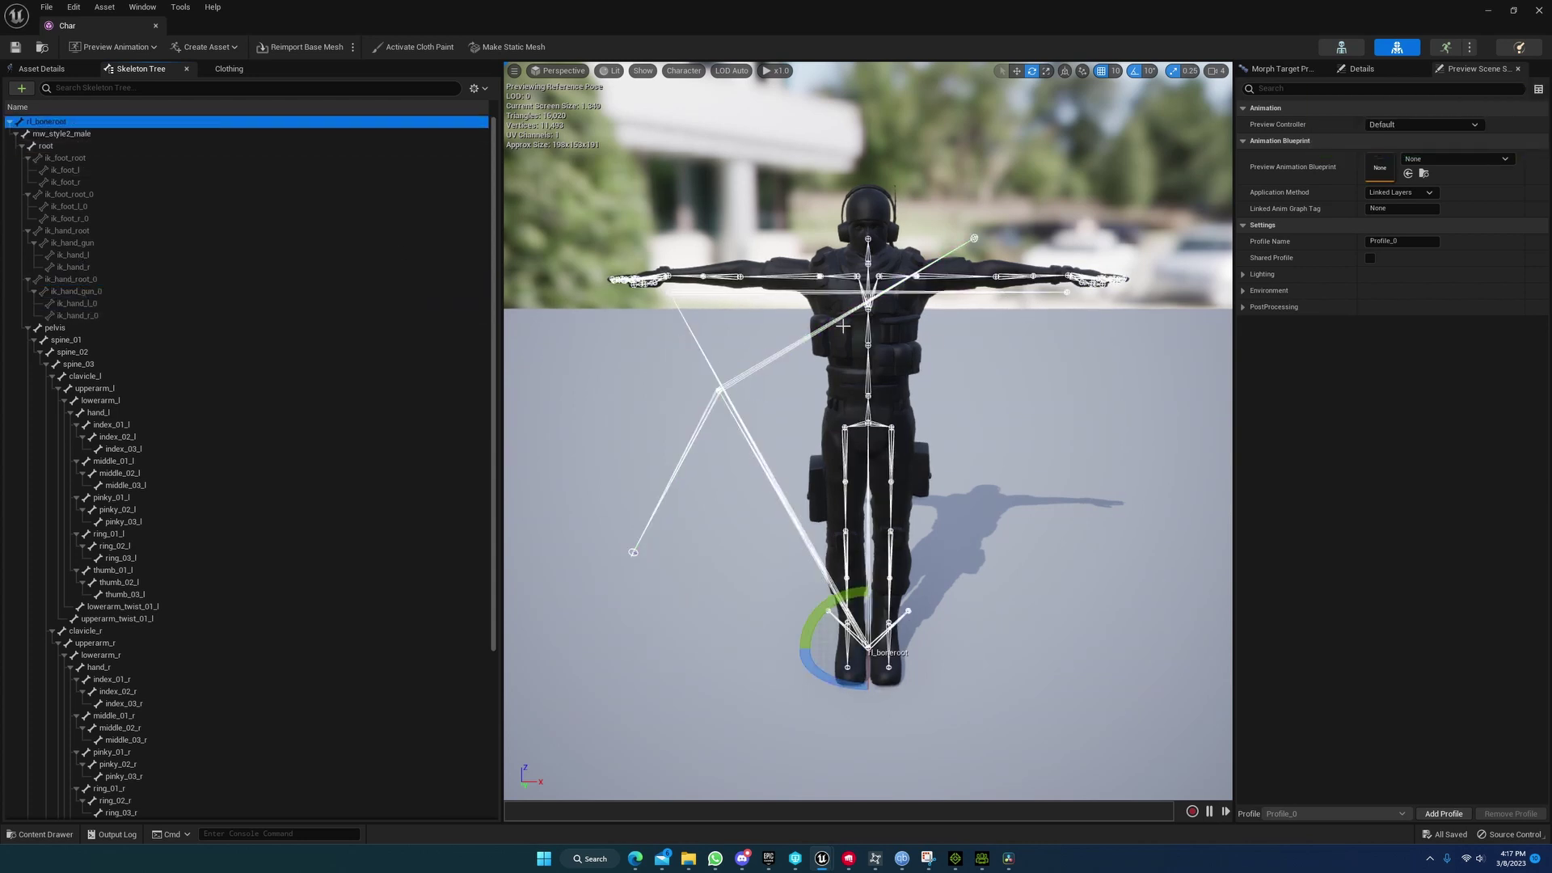
Step: Preview the Char_Anim_0_Open_A_UE4 animation, then return to the ThirdPersonMap level
left_click(40, 834)
double_click(666, 466)
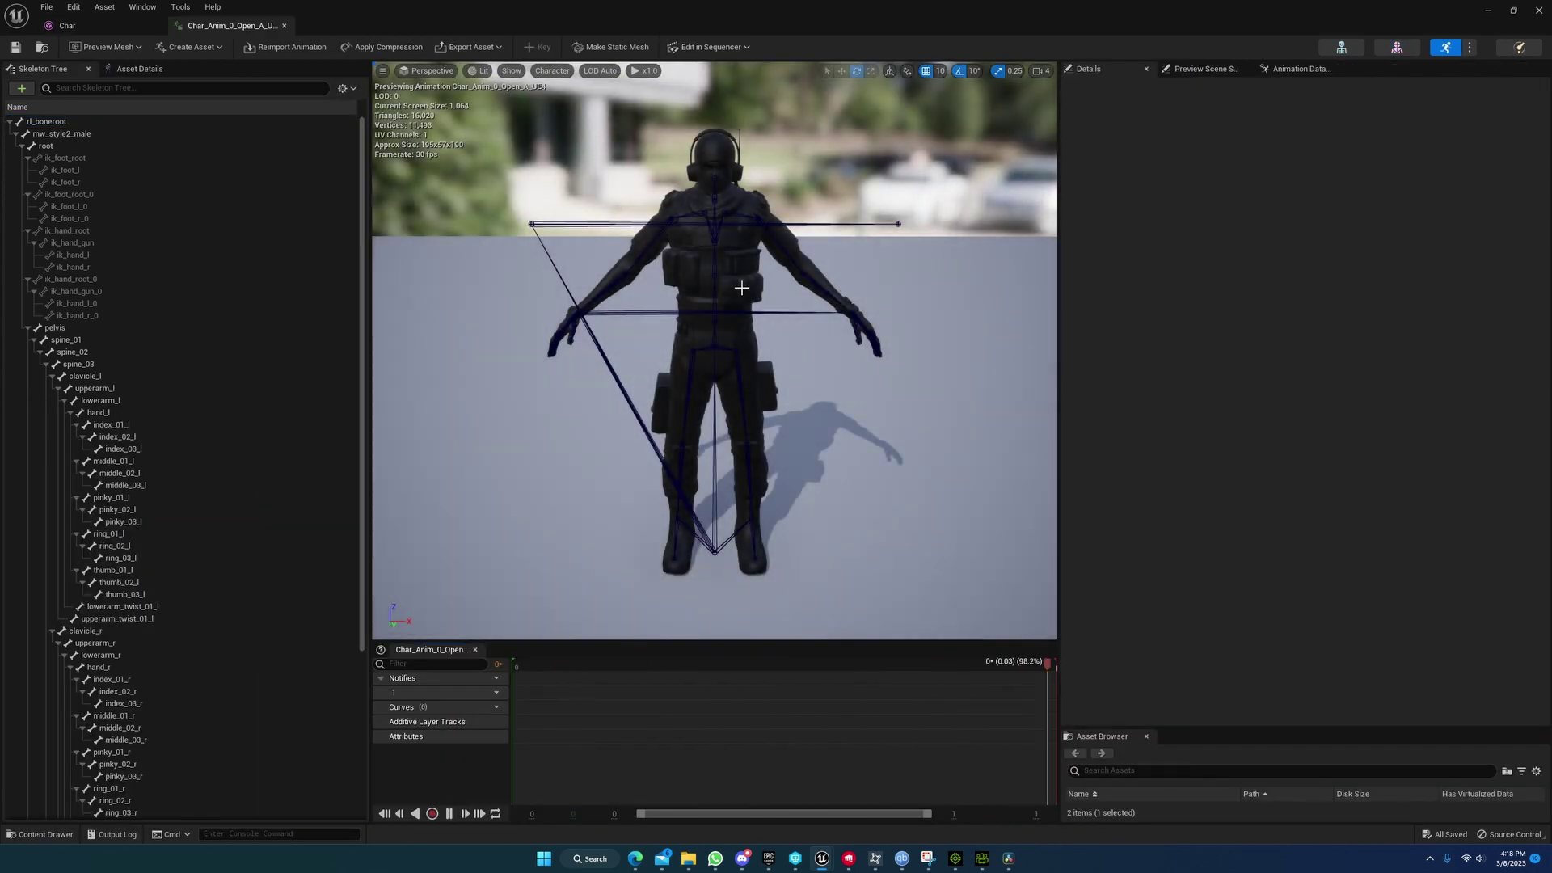
left_click_drag(778, 270, 778, 234)
scroll(714, 350, "up", 5)
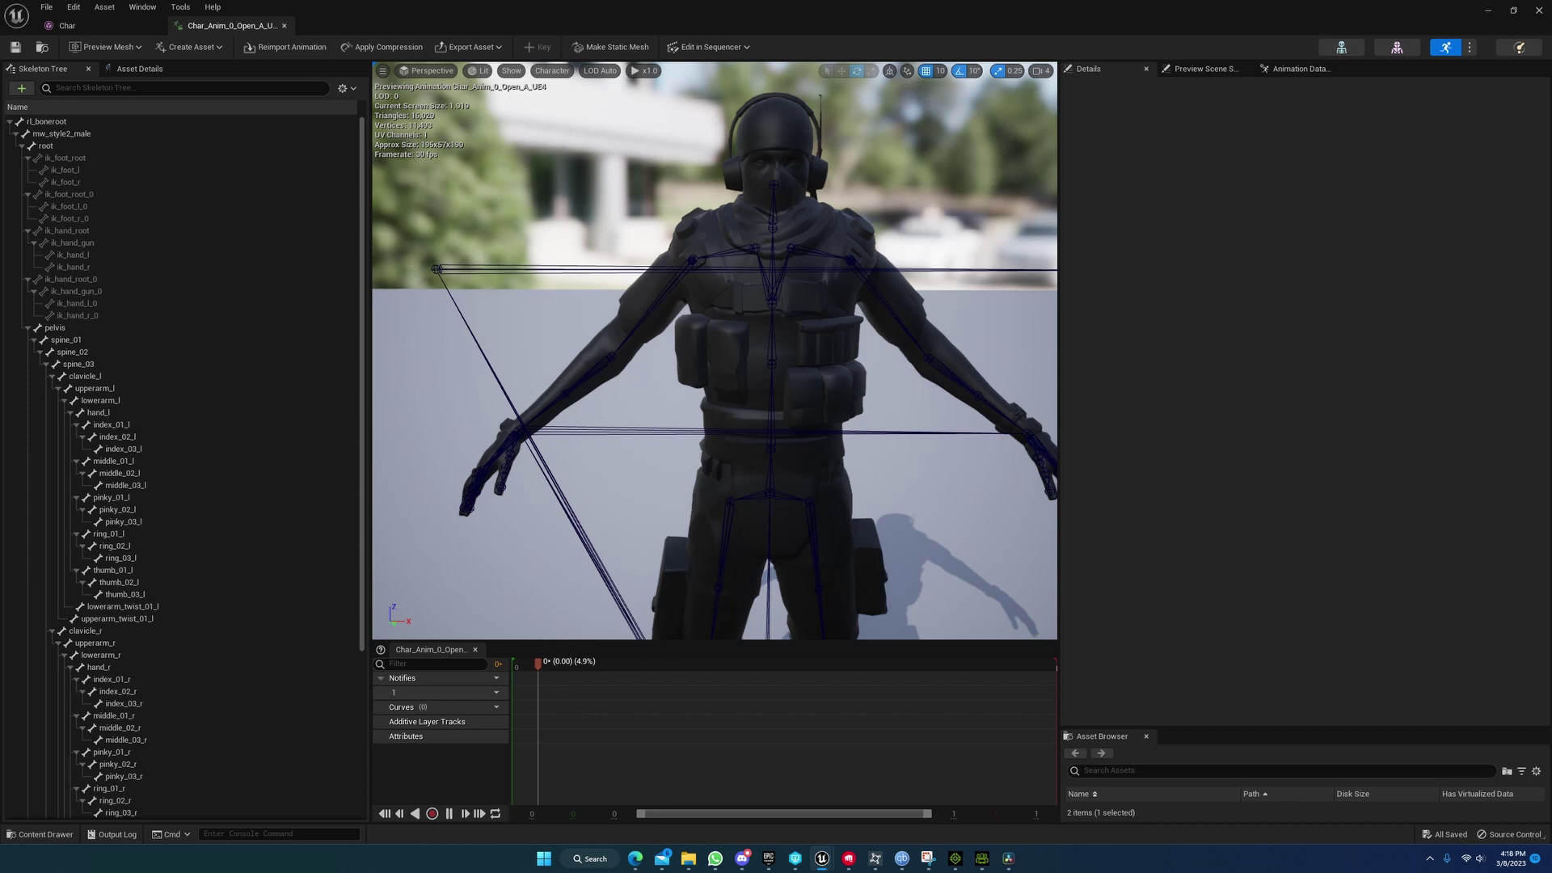
scroll(714, 350, "down", 6)
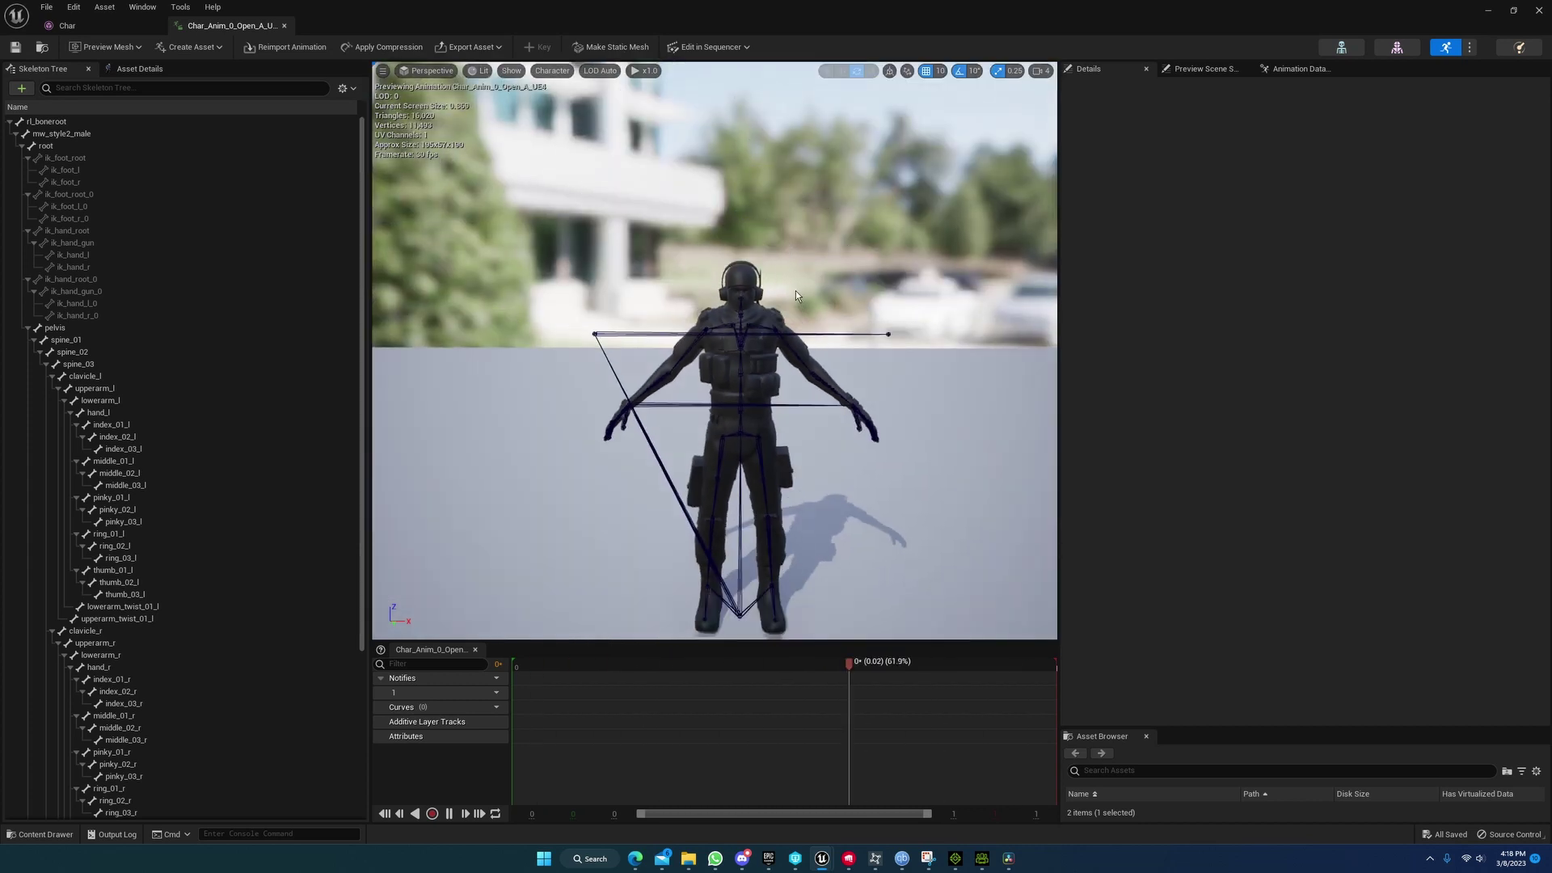
left_click(596, 340)
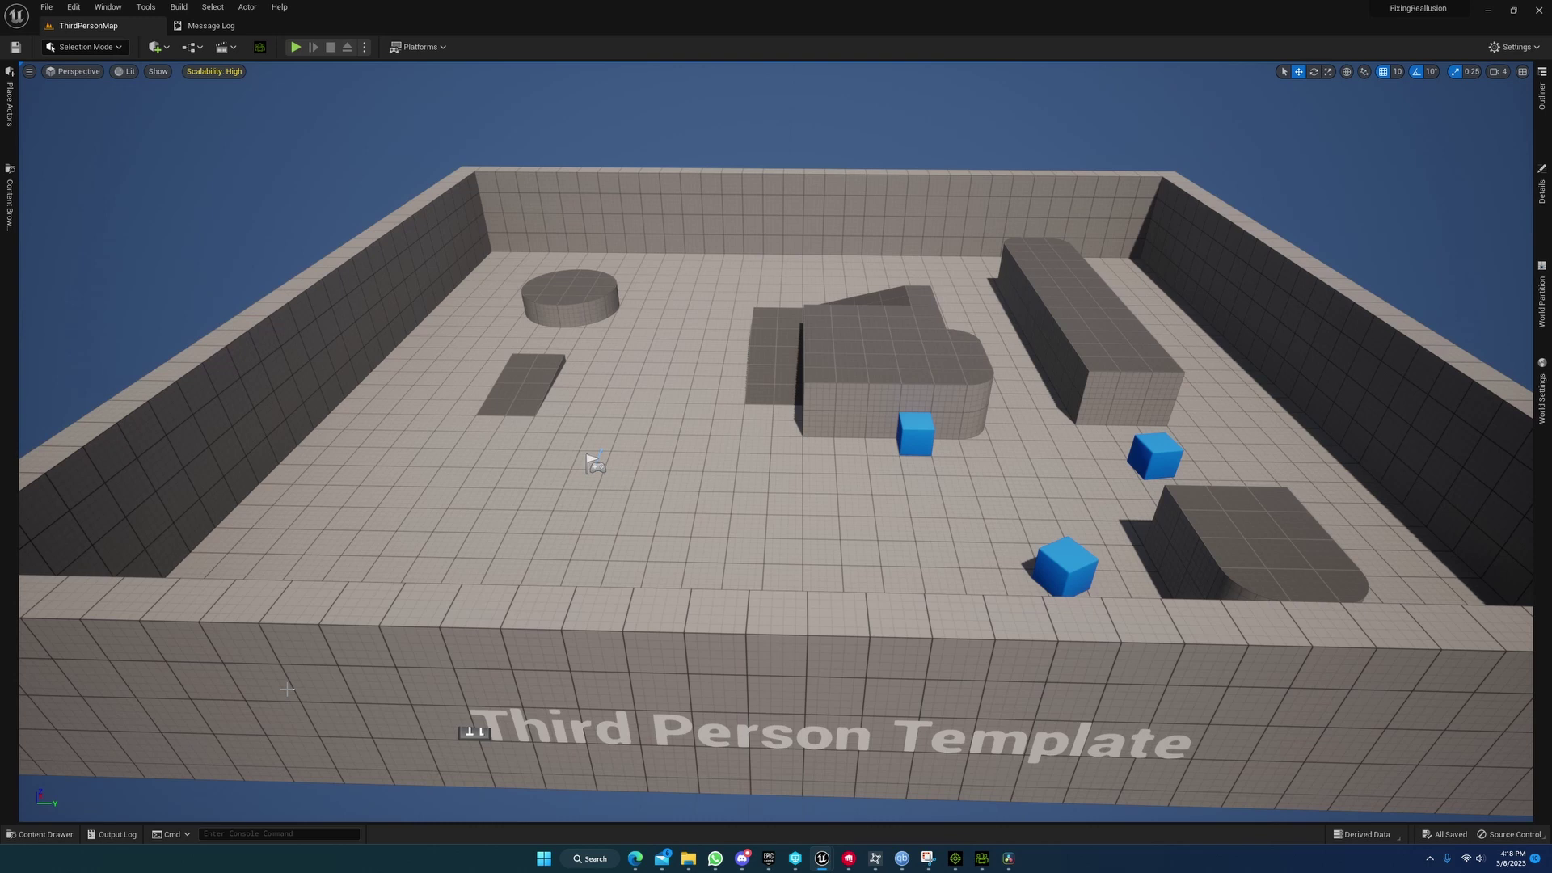
Step: Start exporting the MW_Style2_Male mesh from the MilitaryCharDark folder
left_click(34, 833)
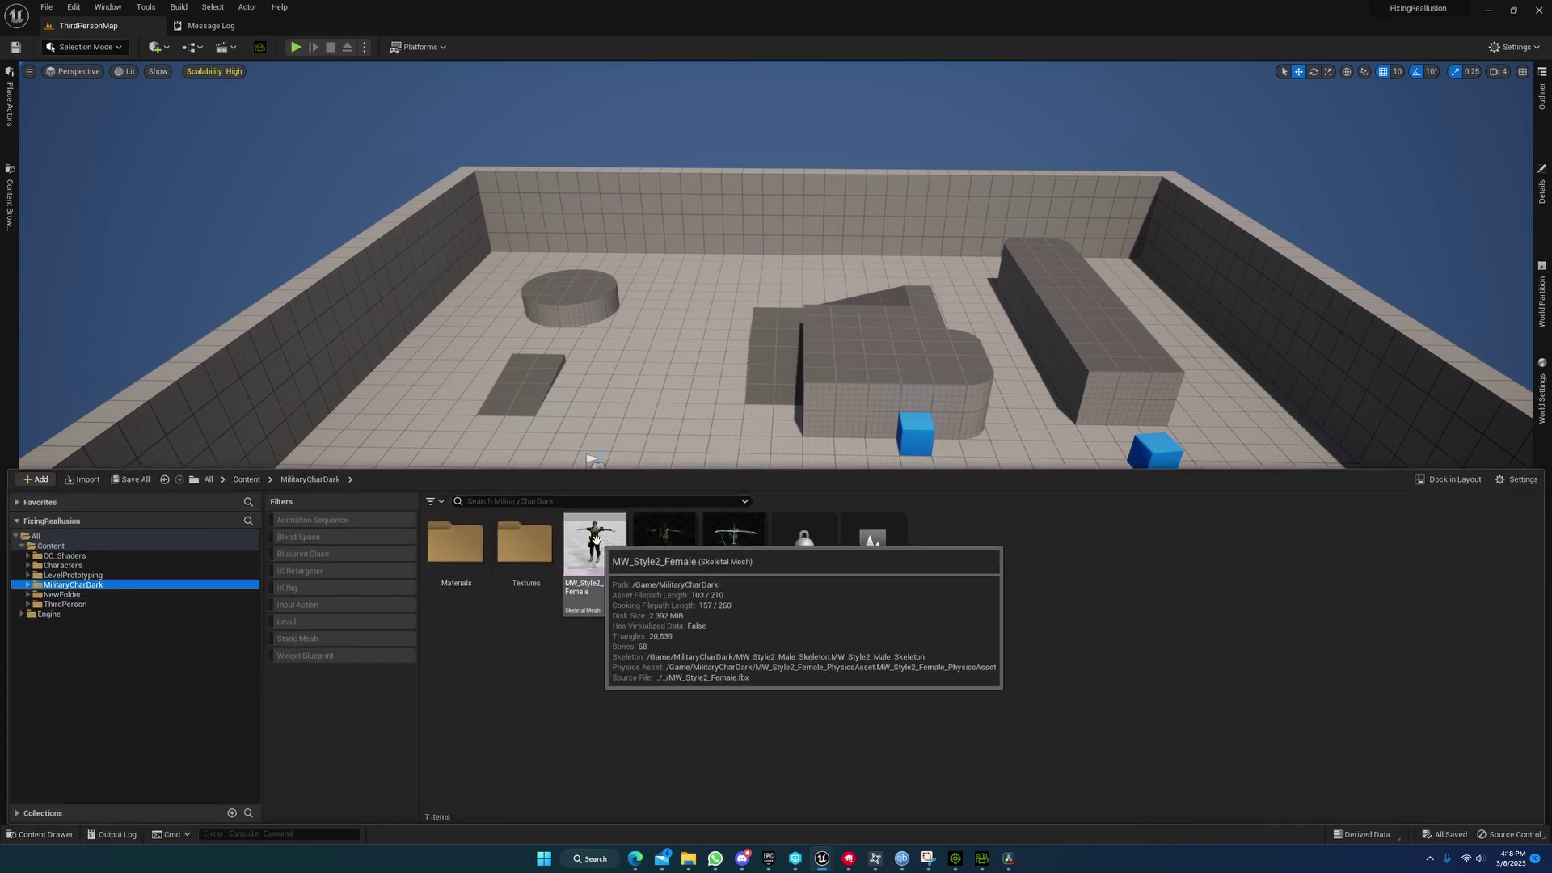
right_click(655, 545)
mouse_move(776, 357)
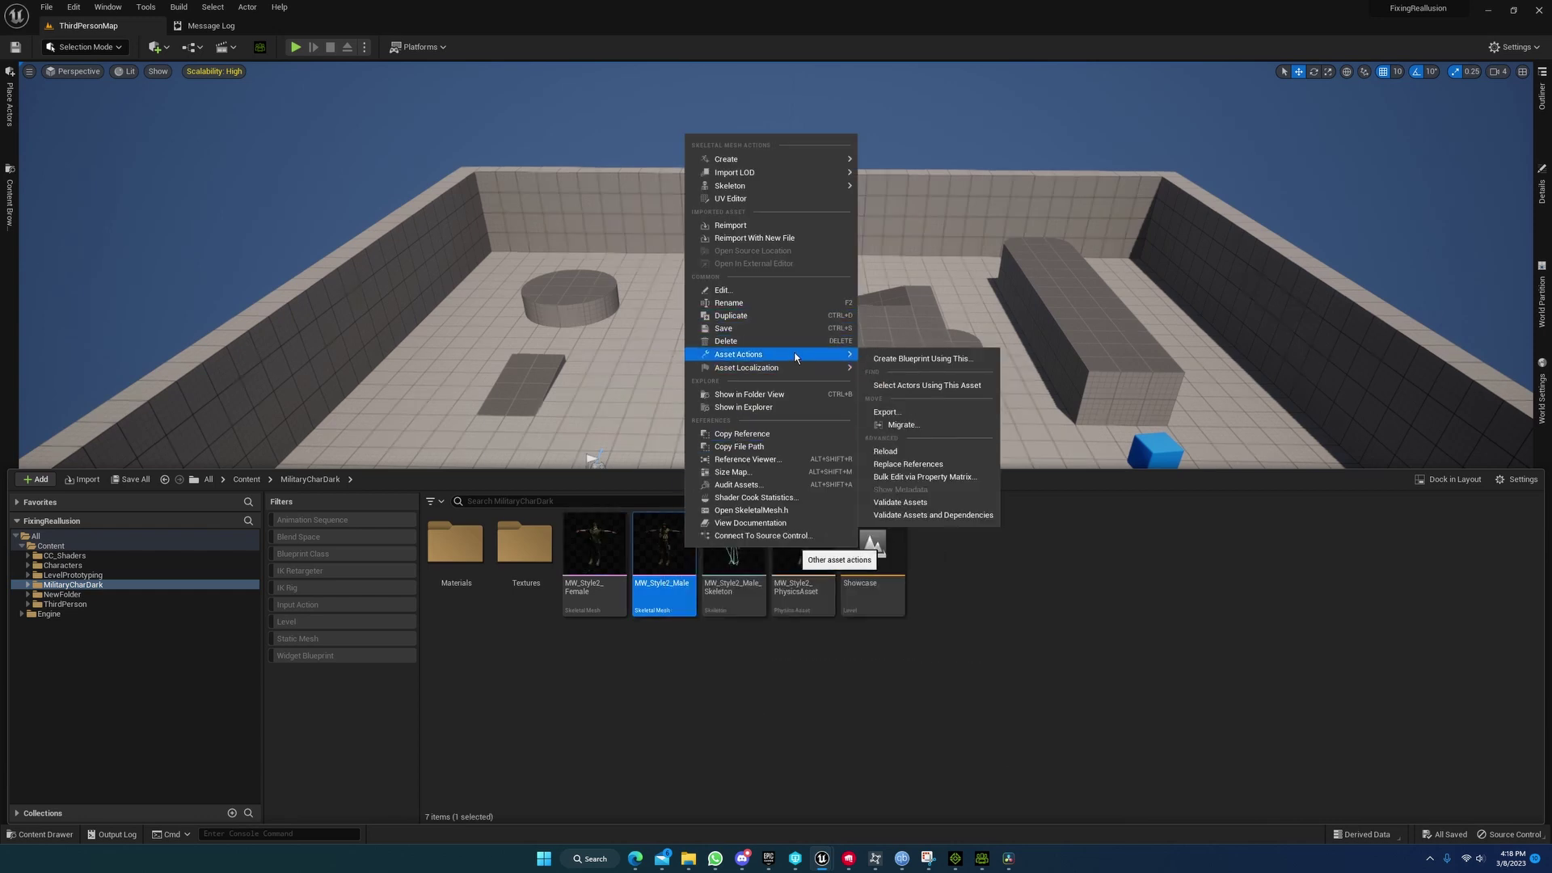
left_click(905, 412)
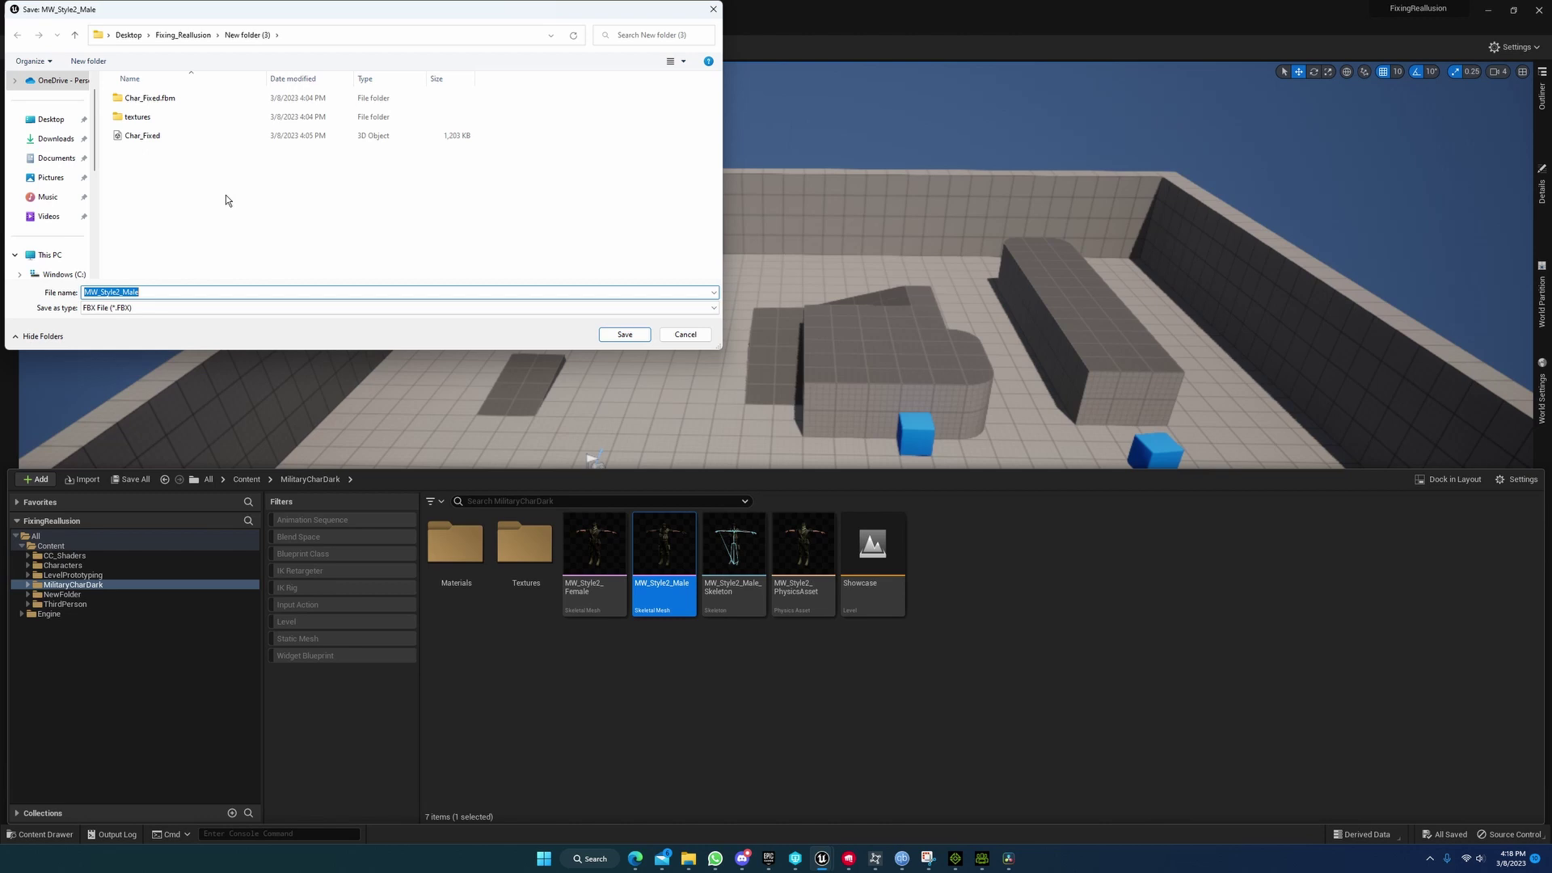
Step: Delete the old New folder and other leftovers from Fixing_Reallusion
left_click(197, 37)
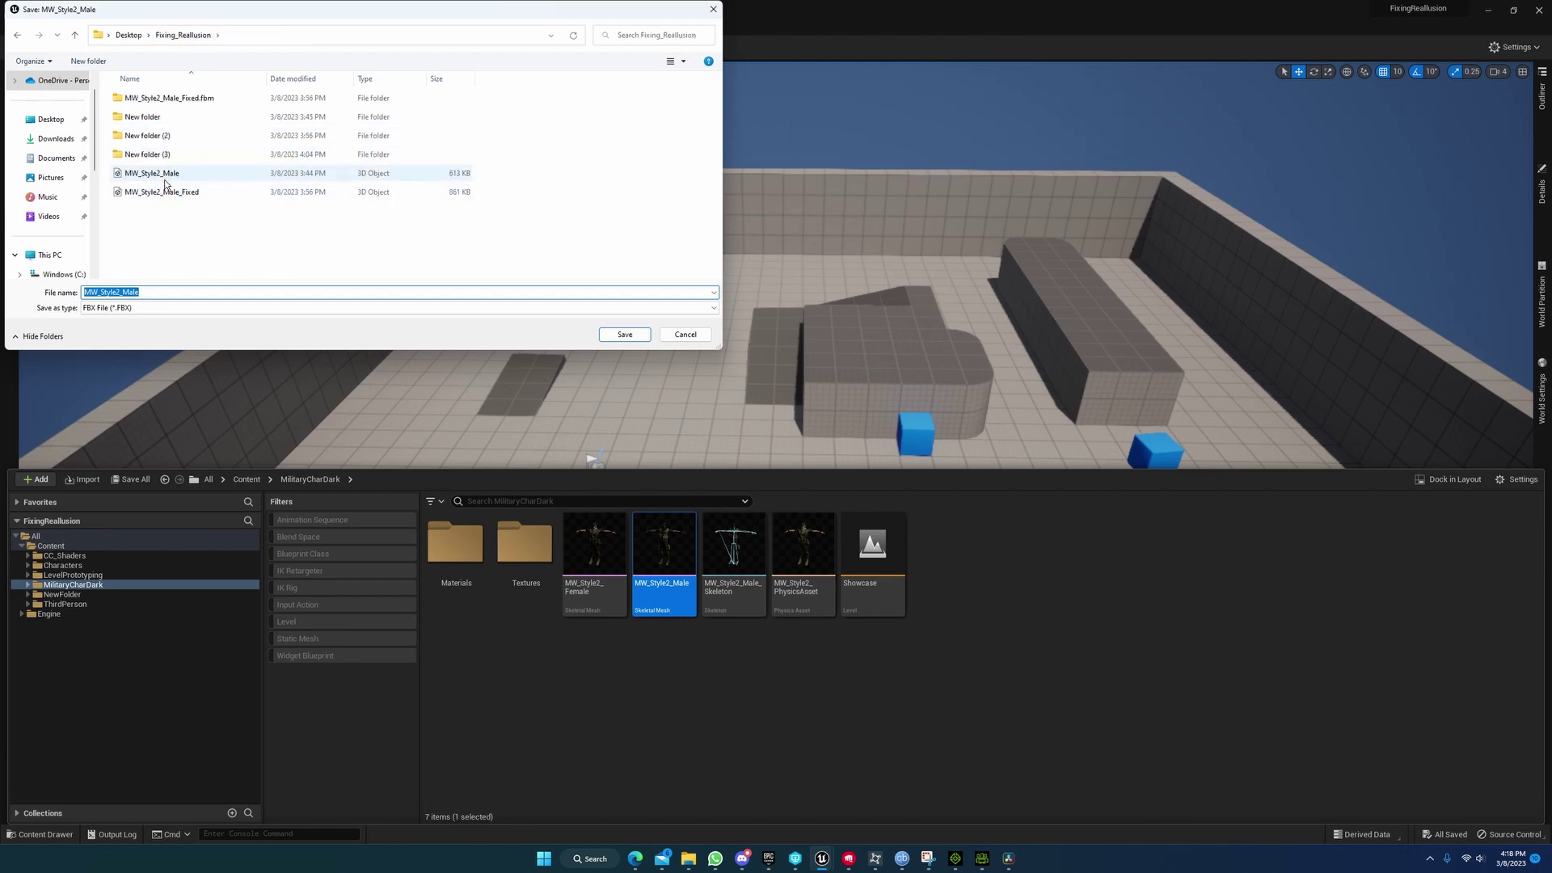
left_click(159, 154)
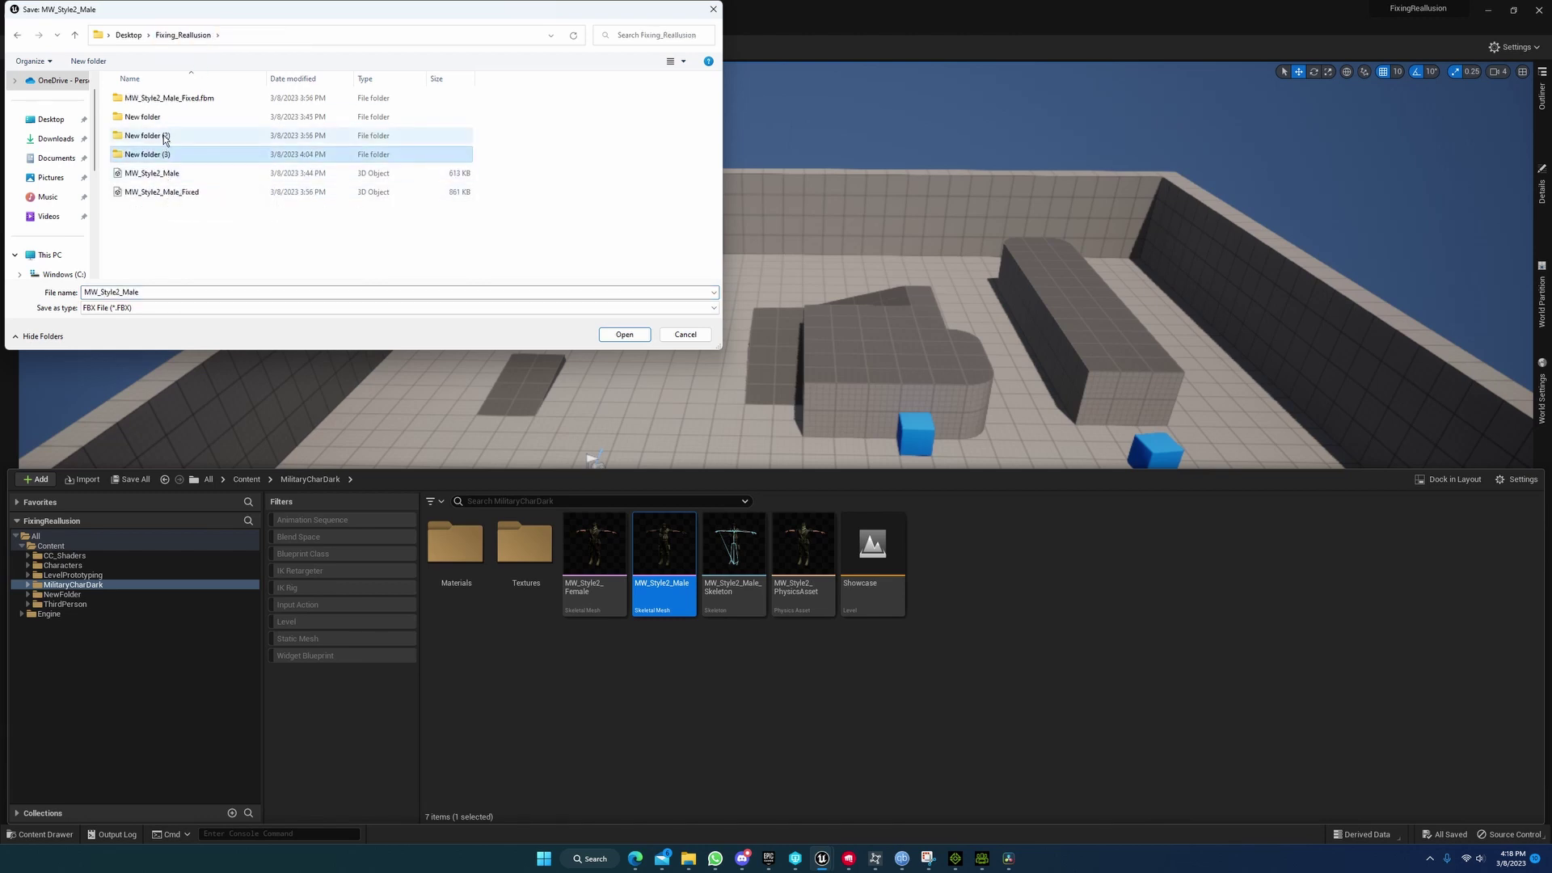
left_click(158, 118)
key("Delete")
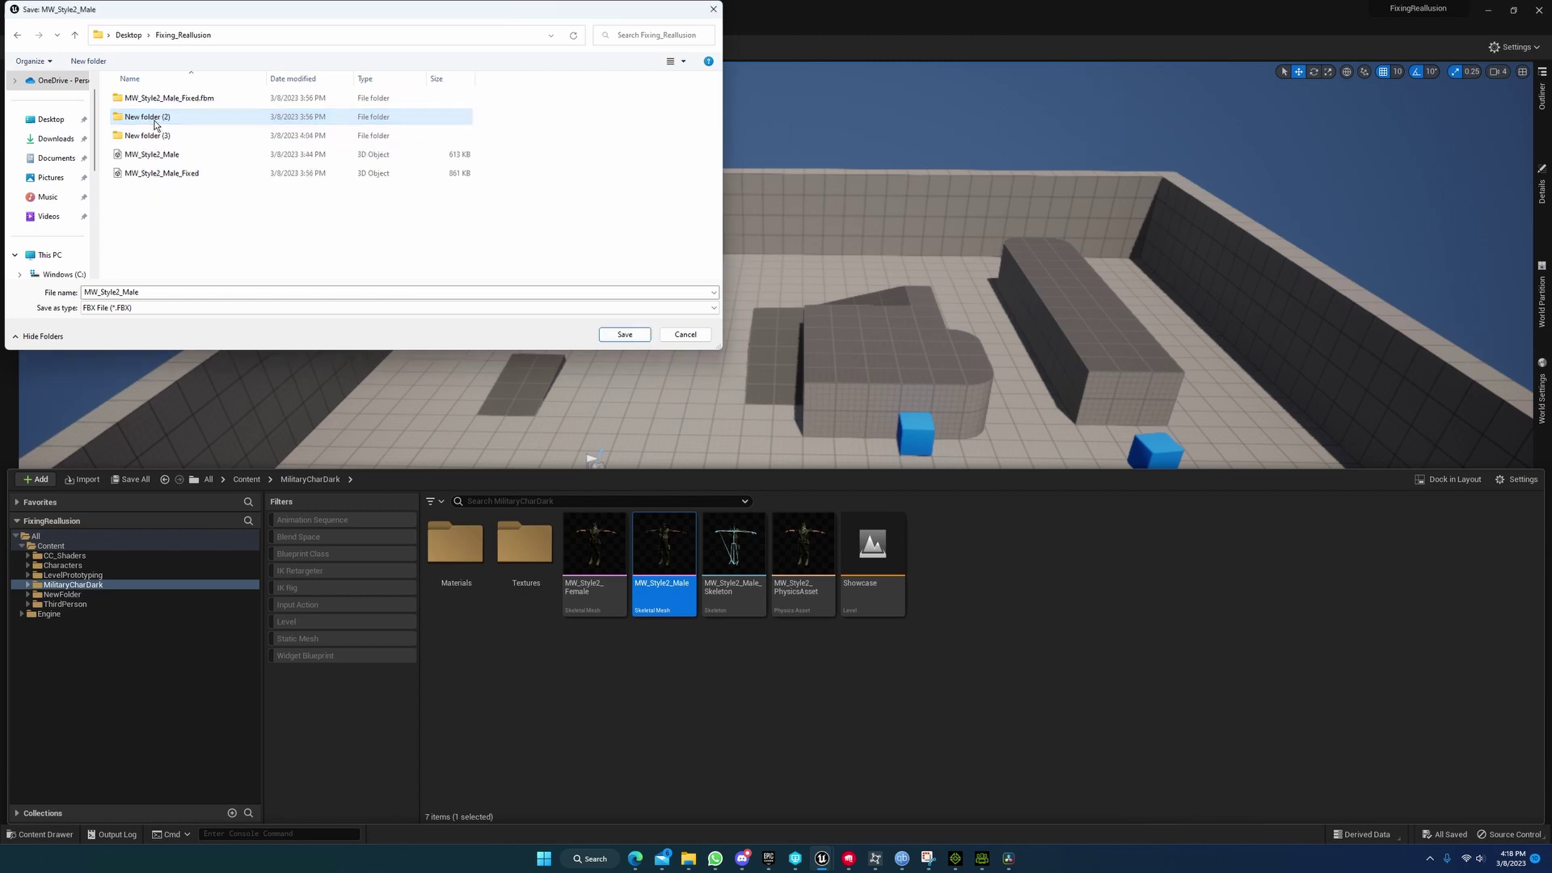
key("Delete")
key("Delete")
left_click(158, 100)
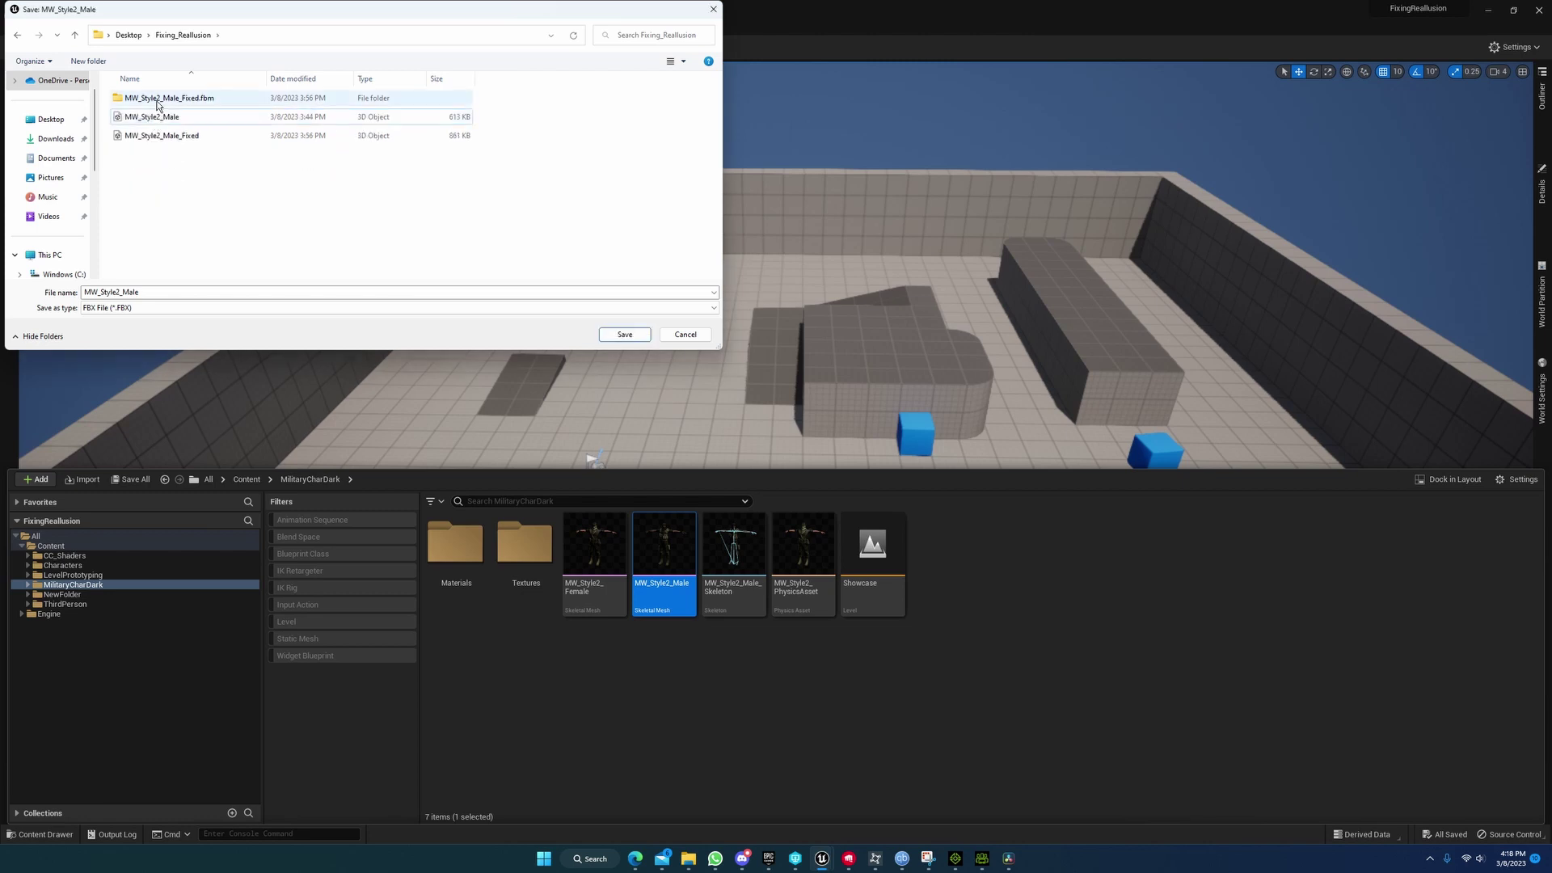
key("Delete")
left_click(160, 117)
key("Delete")
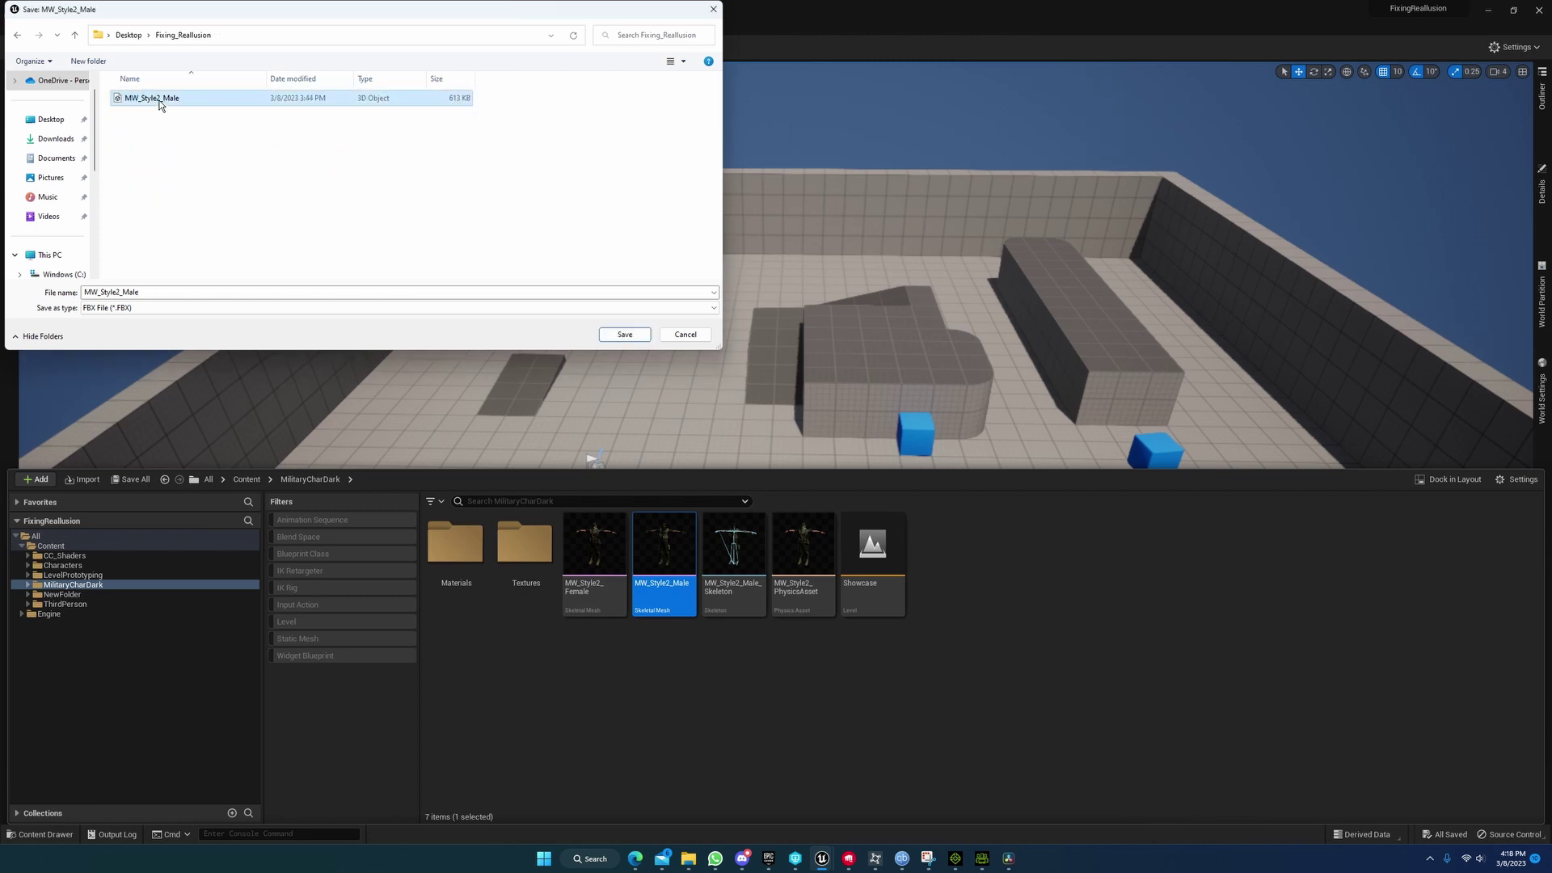
Step: Save as MW_Style2_Male.FBX, replace the existing file, and export with current options
left_click(625, 335)
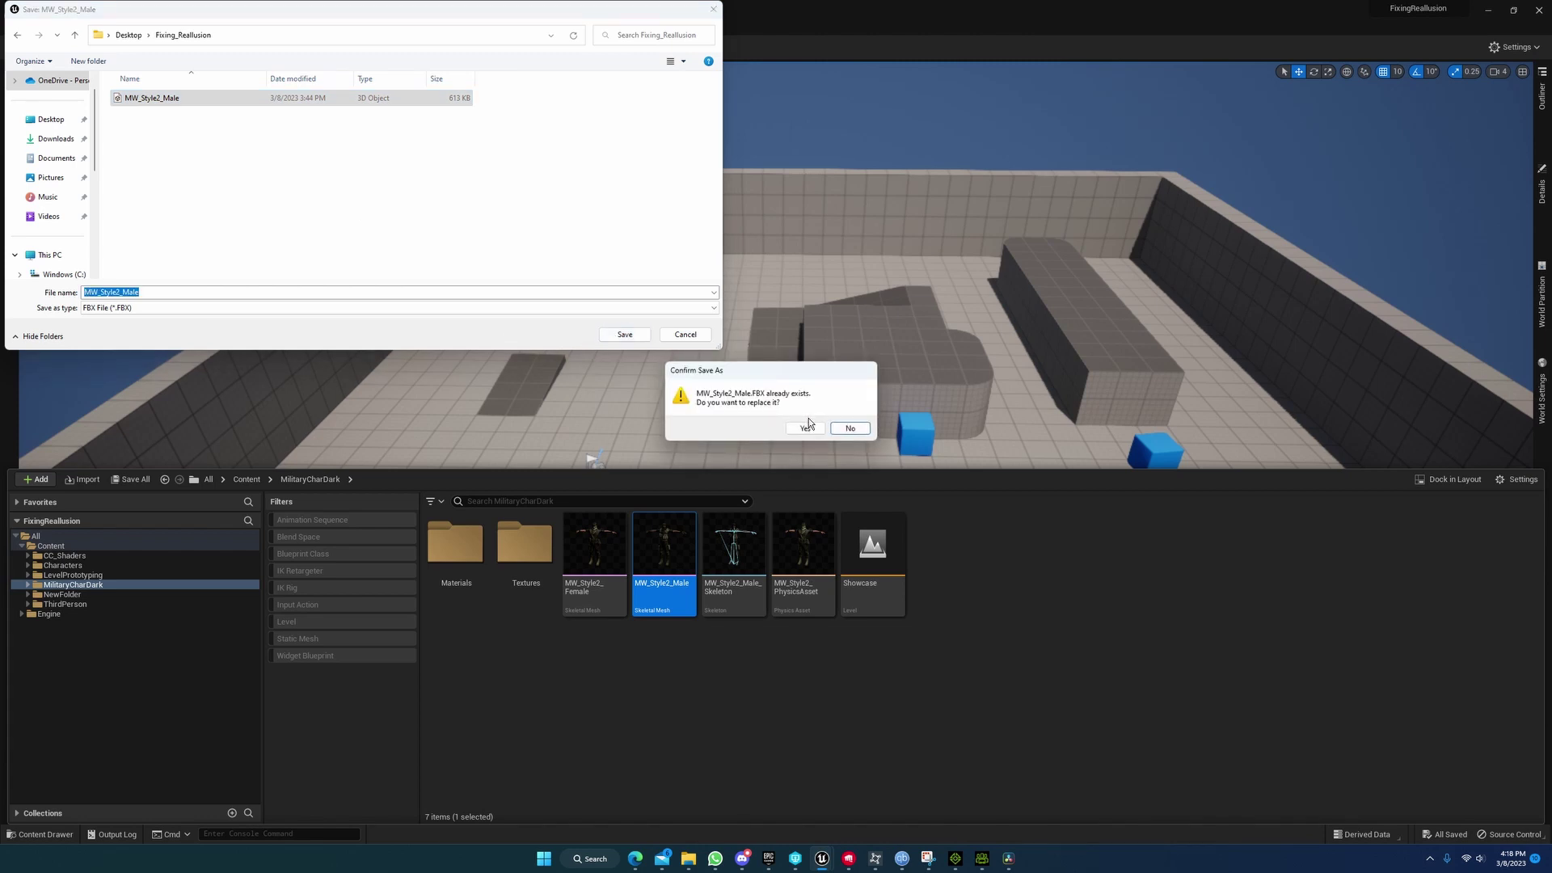
left_click(804, 425)
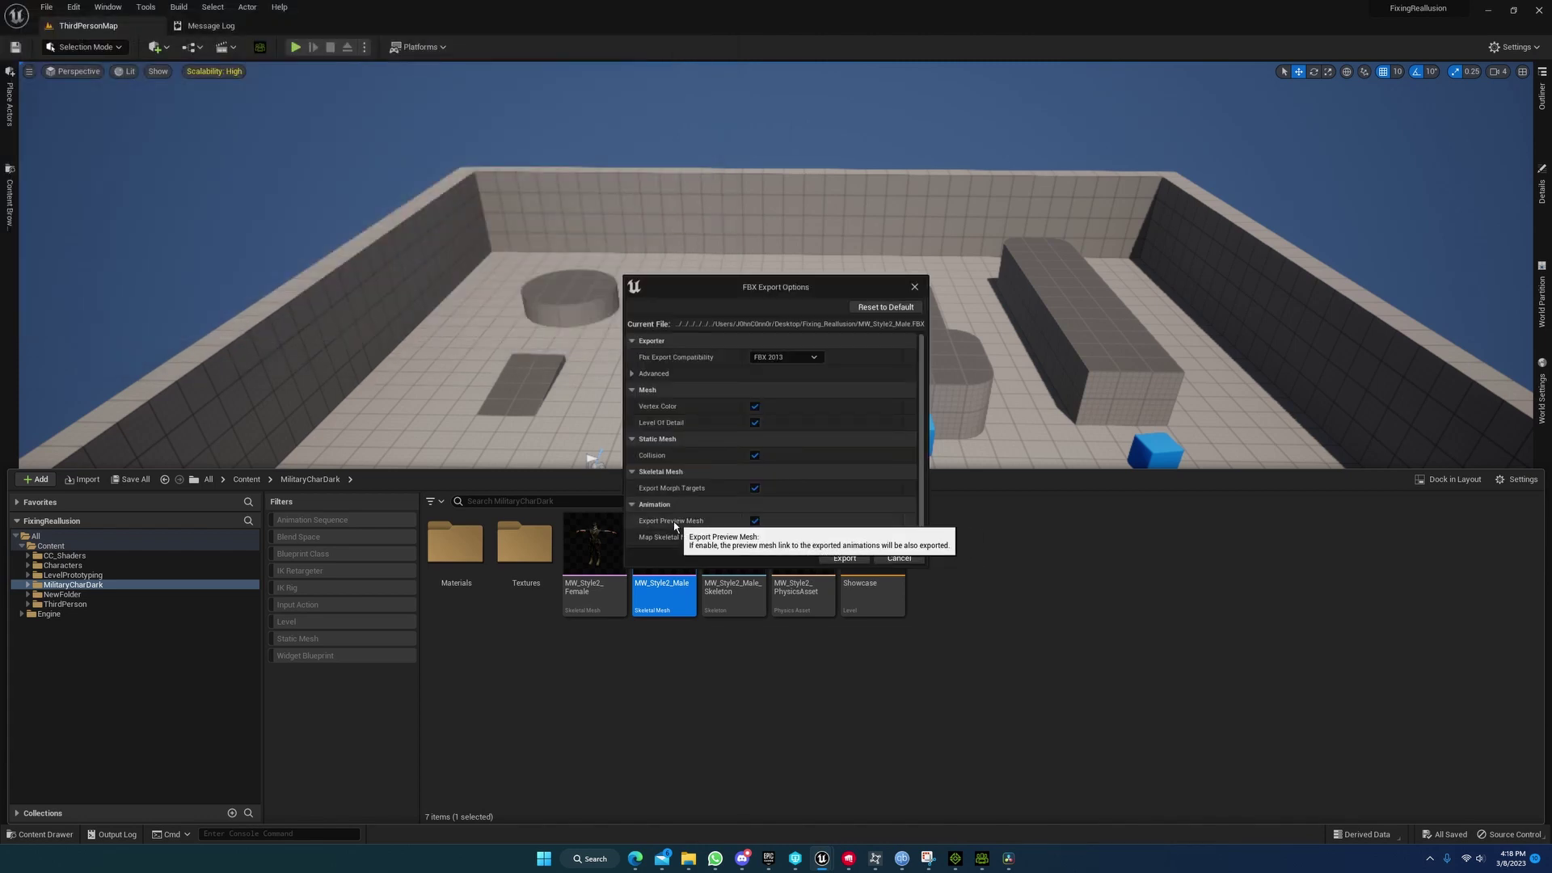
left_click(843, 558)
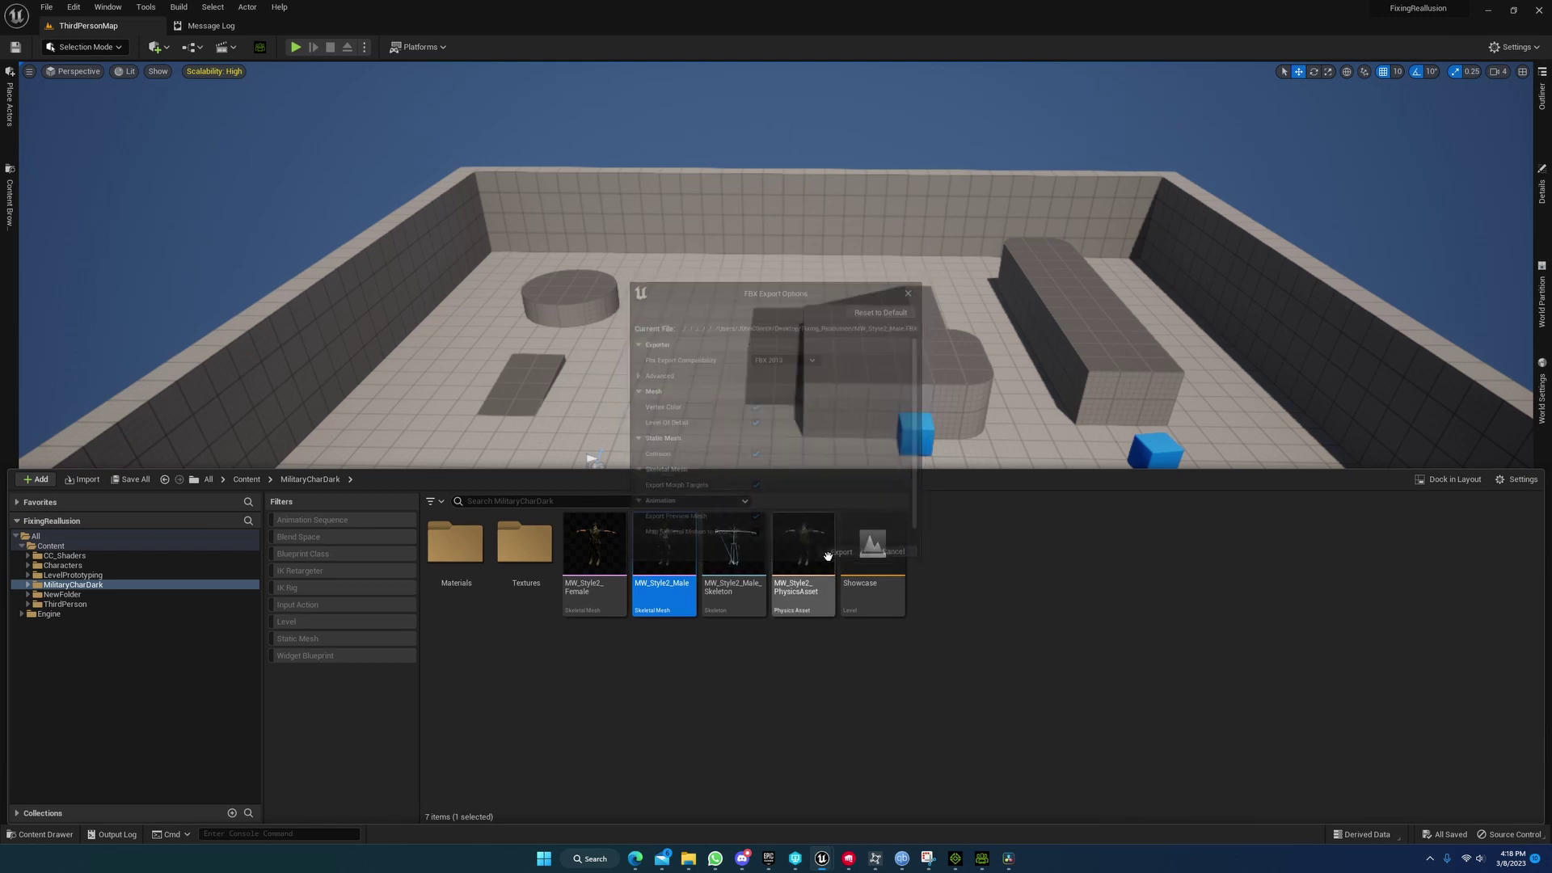
Step: Bring the iClone 8 project forward, then open the Start menu's Modeling app folder
left_click(957, 861)
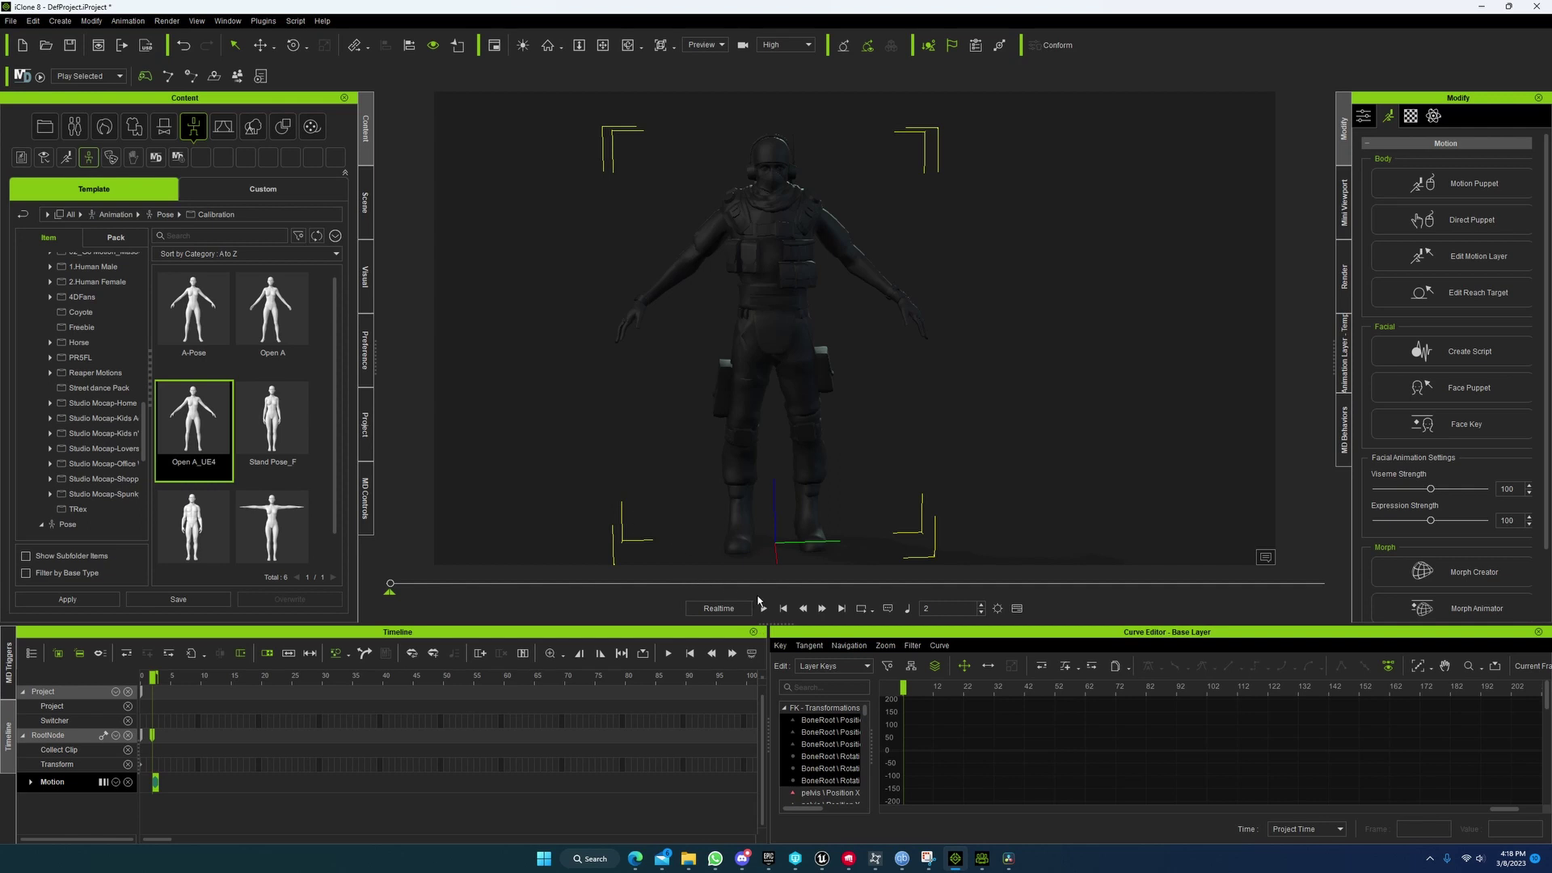
left_click(547, 861)
left_click(921, 552)
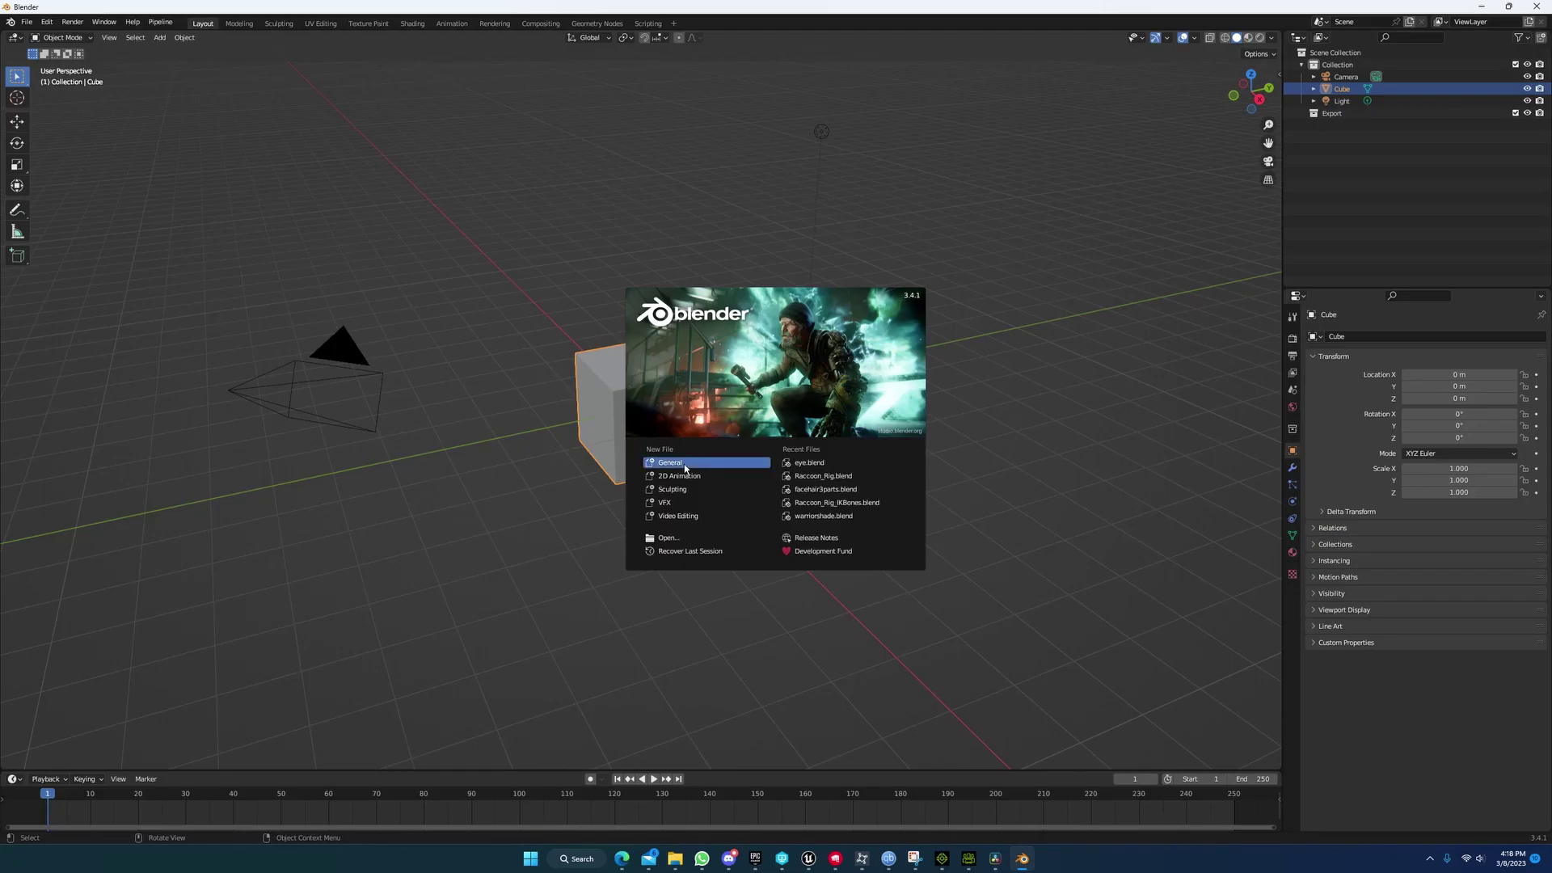
Step: Close the Blender splash and delete the default camera, cube and light
left_click(684, 464)
key("a")
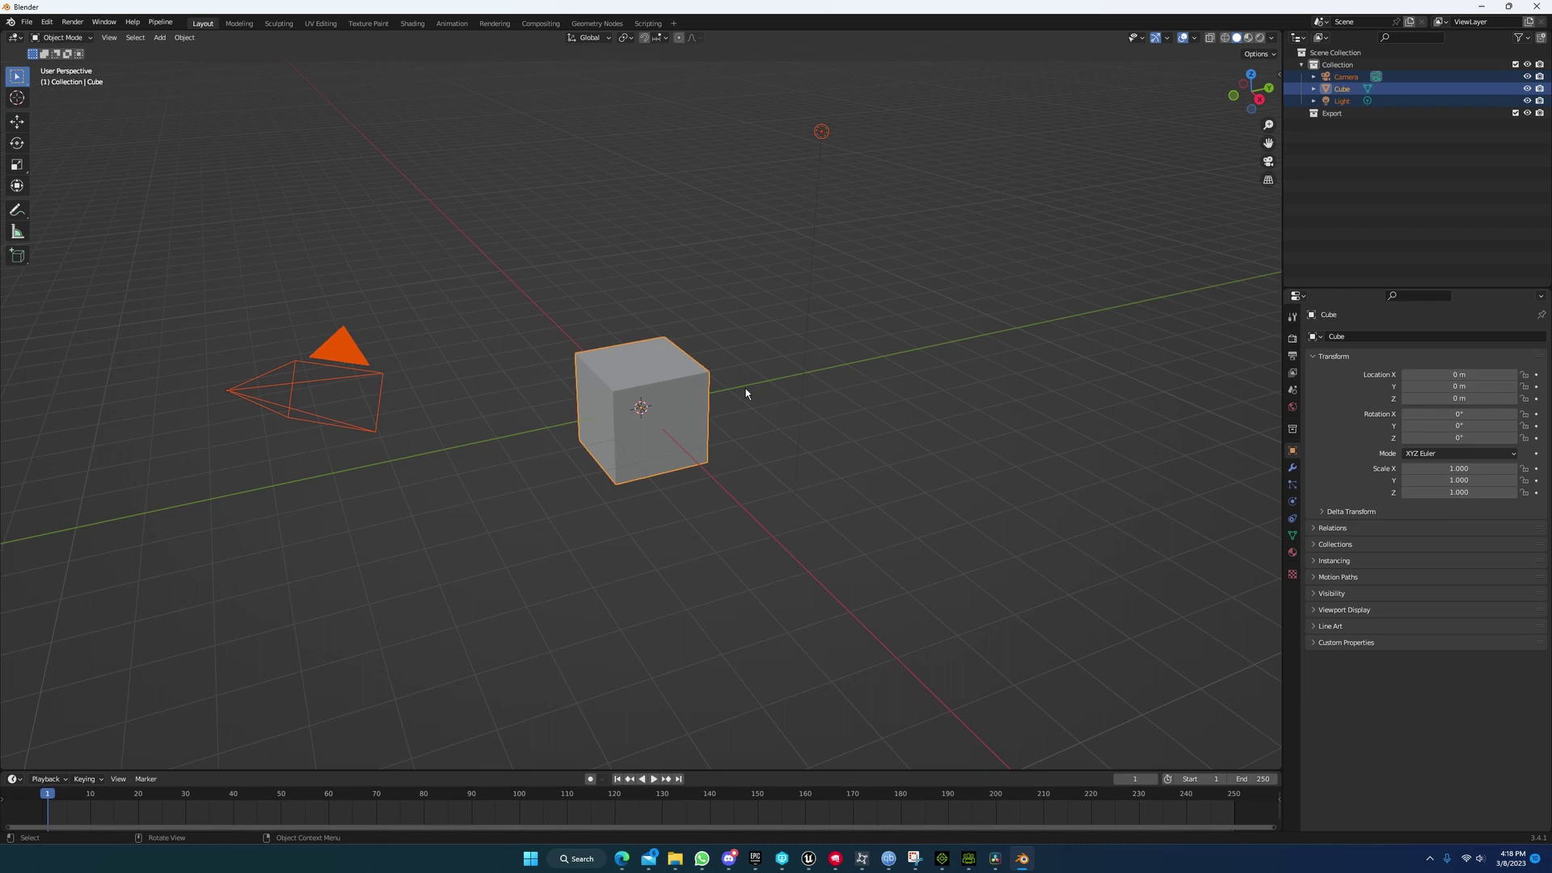
key("Delete")
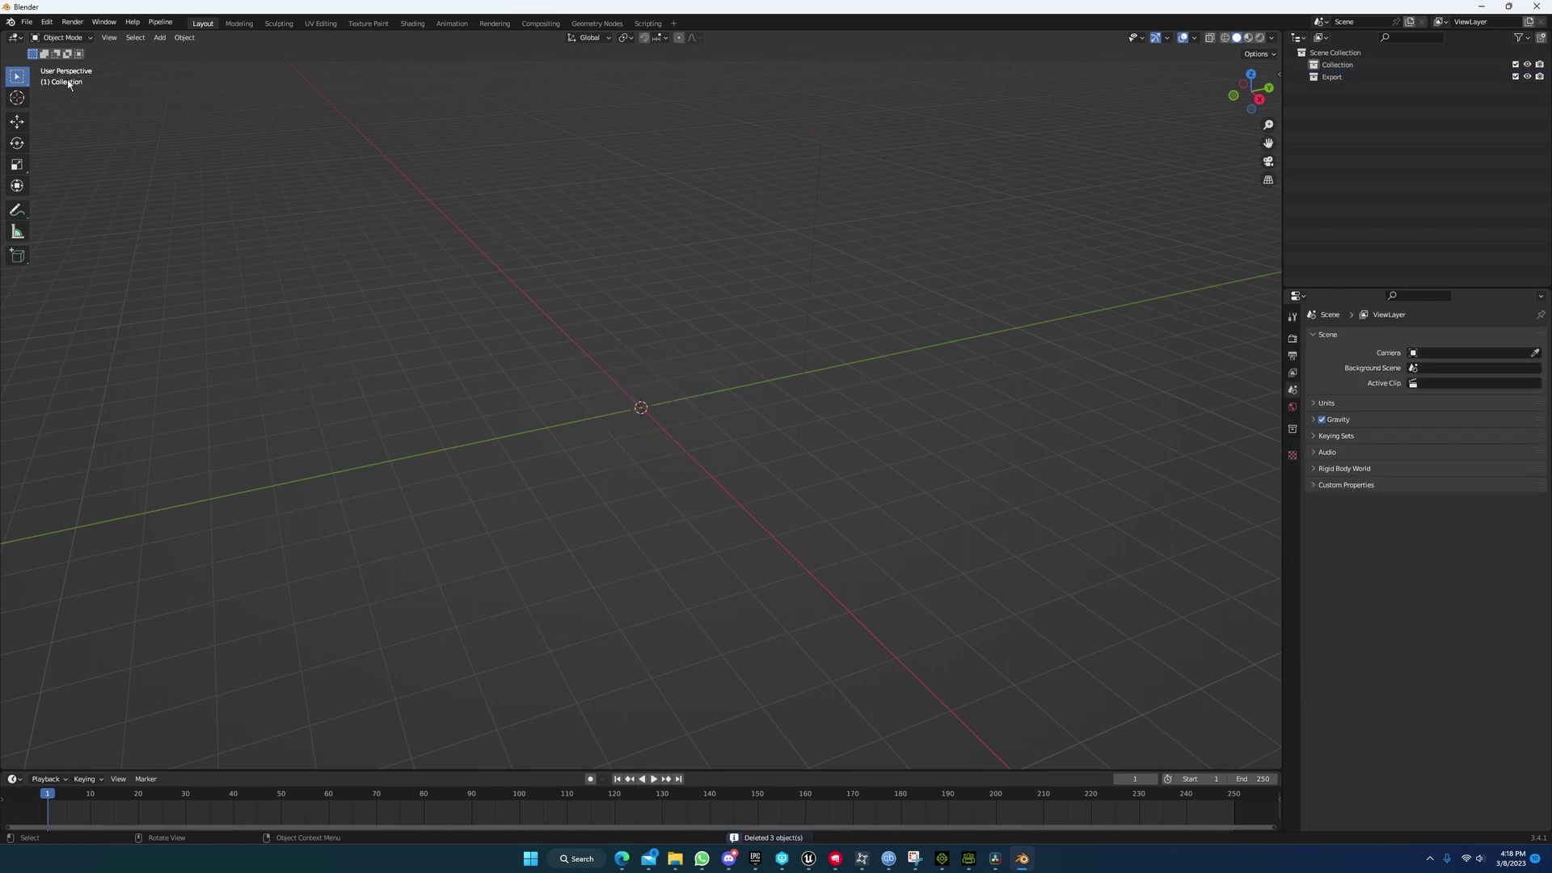
Step: Begin an FBX import and select MW_Style2_Male.FBX in Fixing_Reallusion
left_click(27, 22)
mouse_move(84, 198)
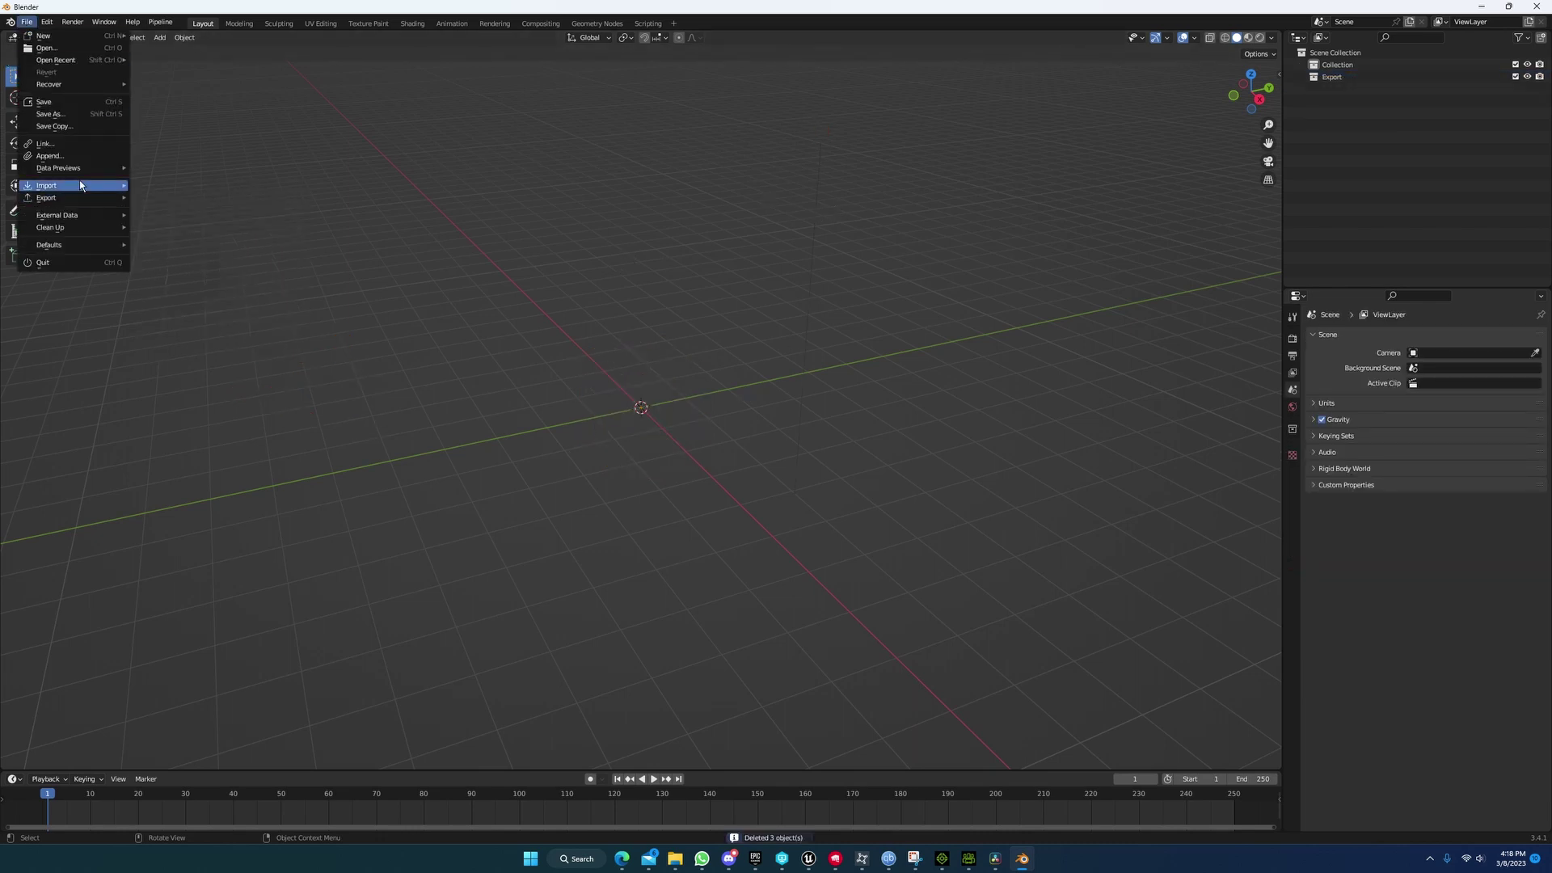
left_click(165, 305)
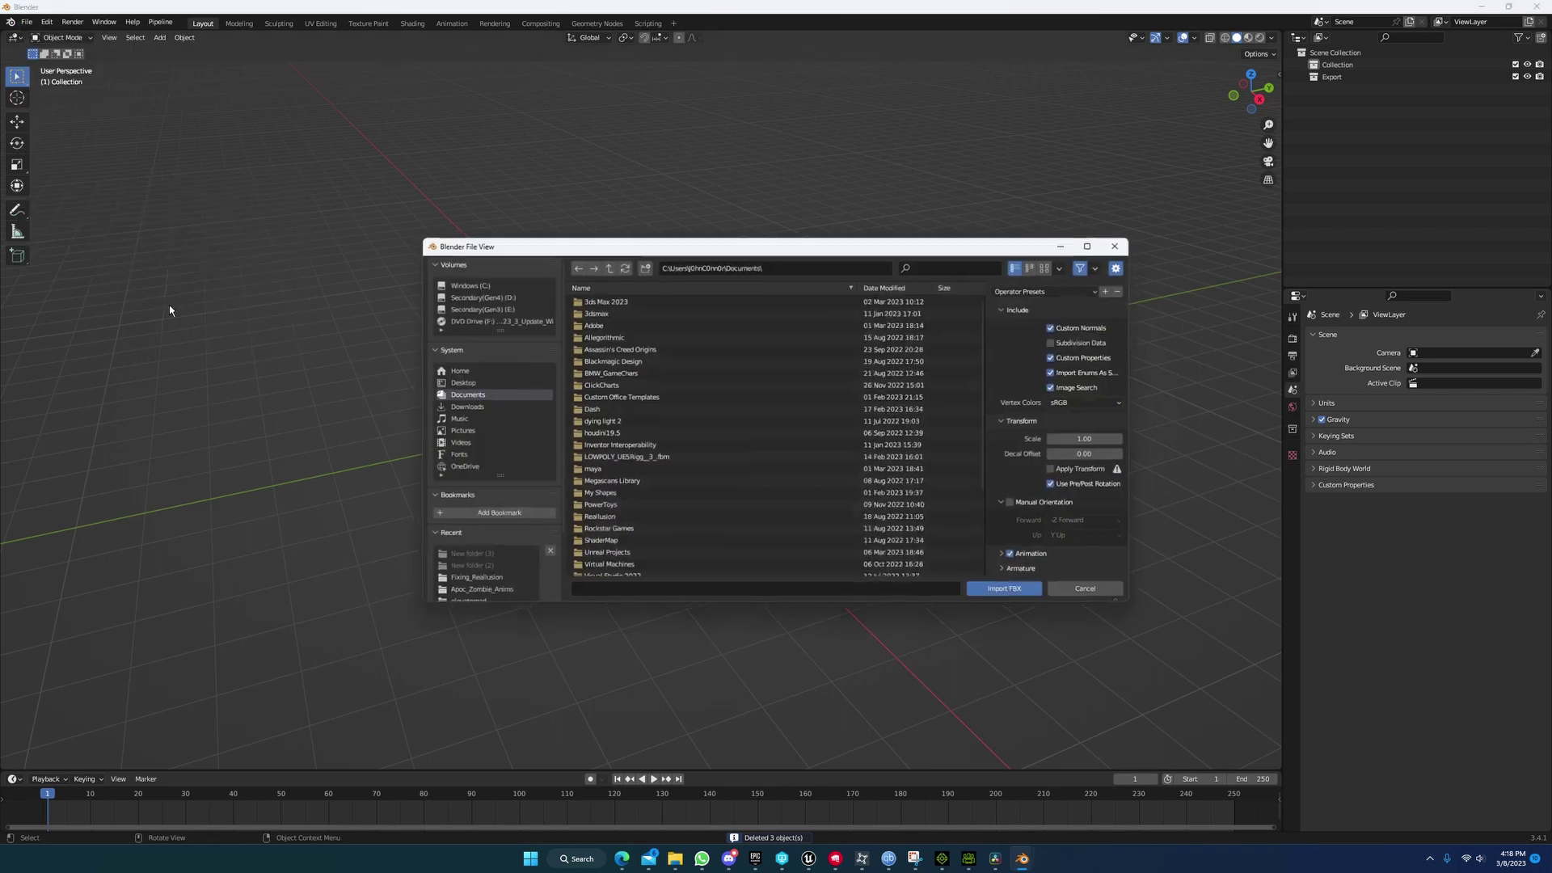
left_click(473, 580)
left_click(611, 301)
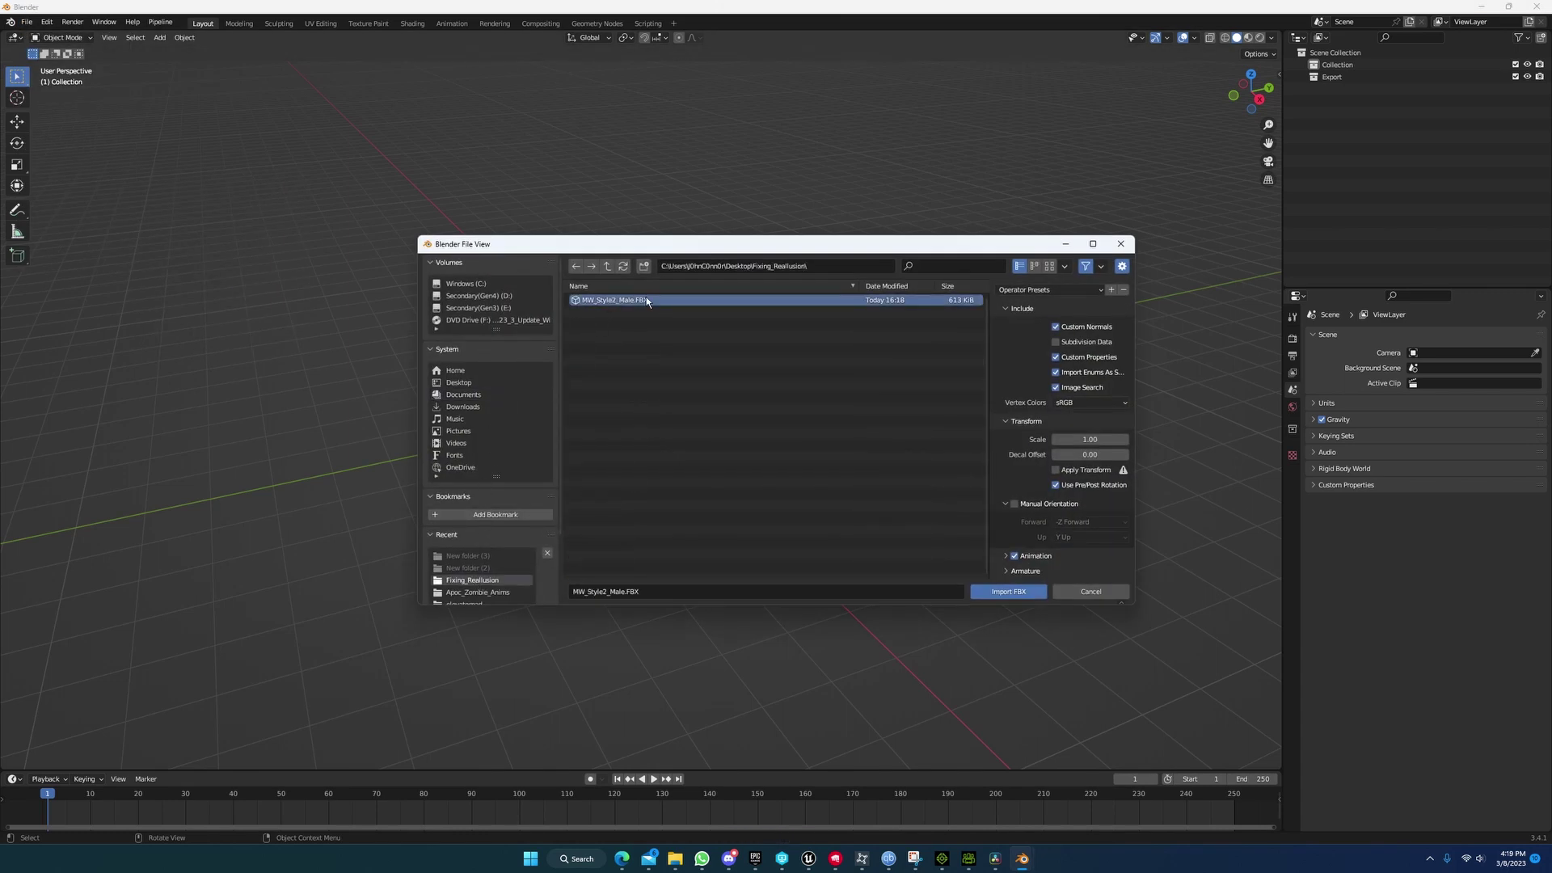
Step: Apply the -X Forward, Z Up import preset and review the Armature options
left_click(1026, 289)
left_click(1028, 323)
left_click(1013, 565)
scroll(1043, 501, "down", 3)
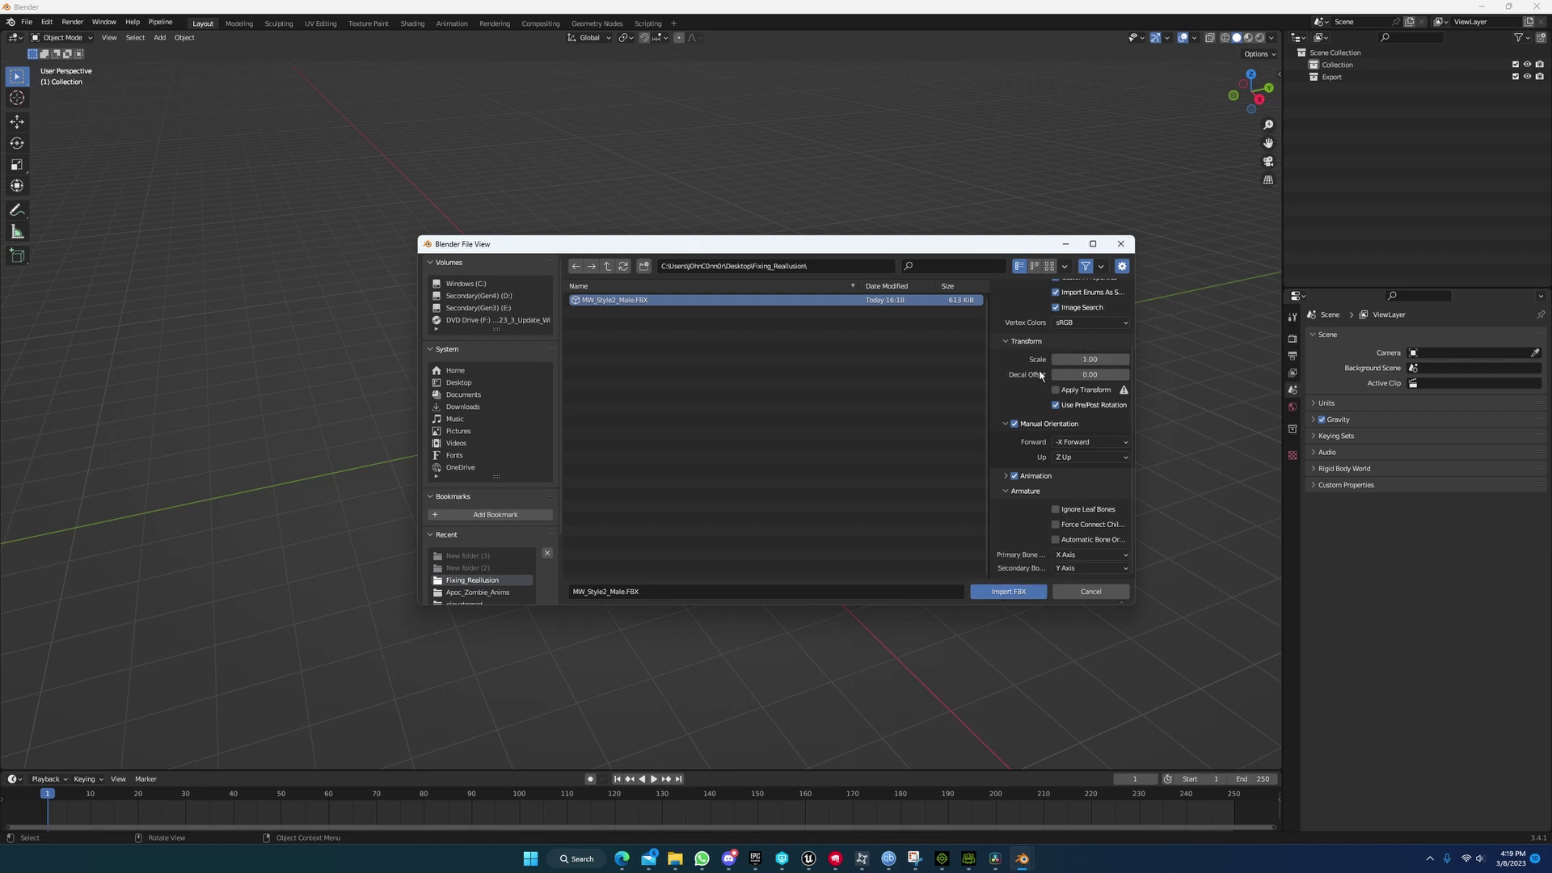
scroll(1047, 332, "up", 3)
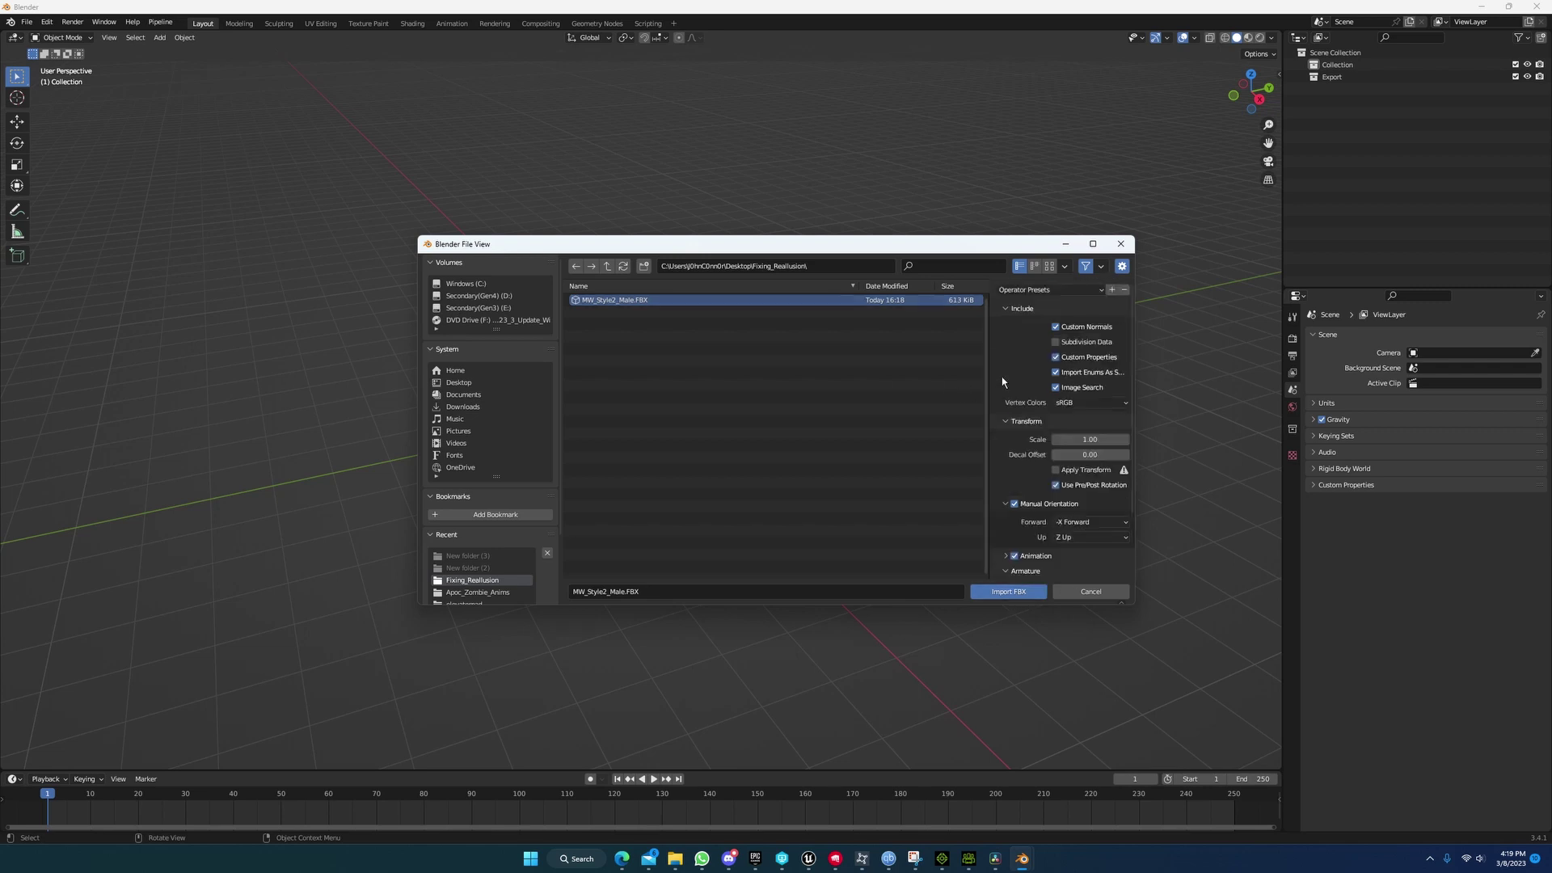
left_click(1110, 290)
Step: Import MW_Style2_Male.FBX and frame the imported character from the front
left_click(1017, 590)
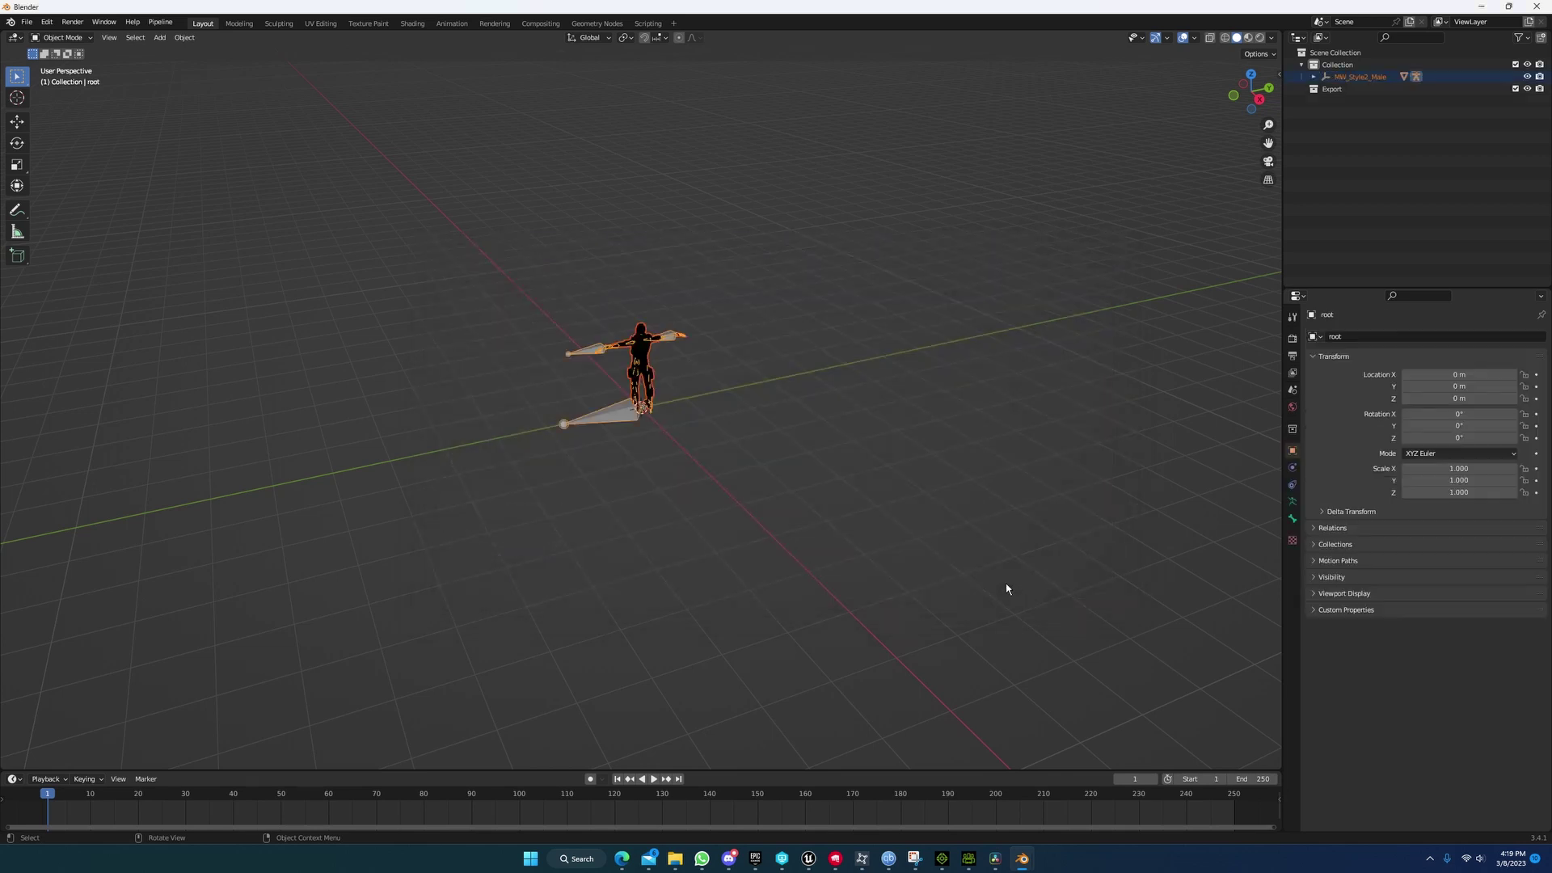
middle_click_drag(732, 410, 928, 367)
scroll(782, 382, "up", 5)
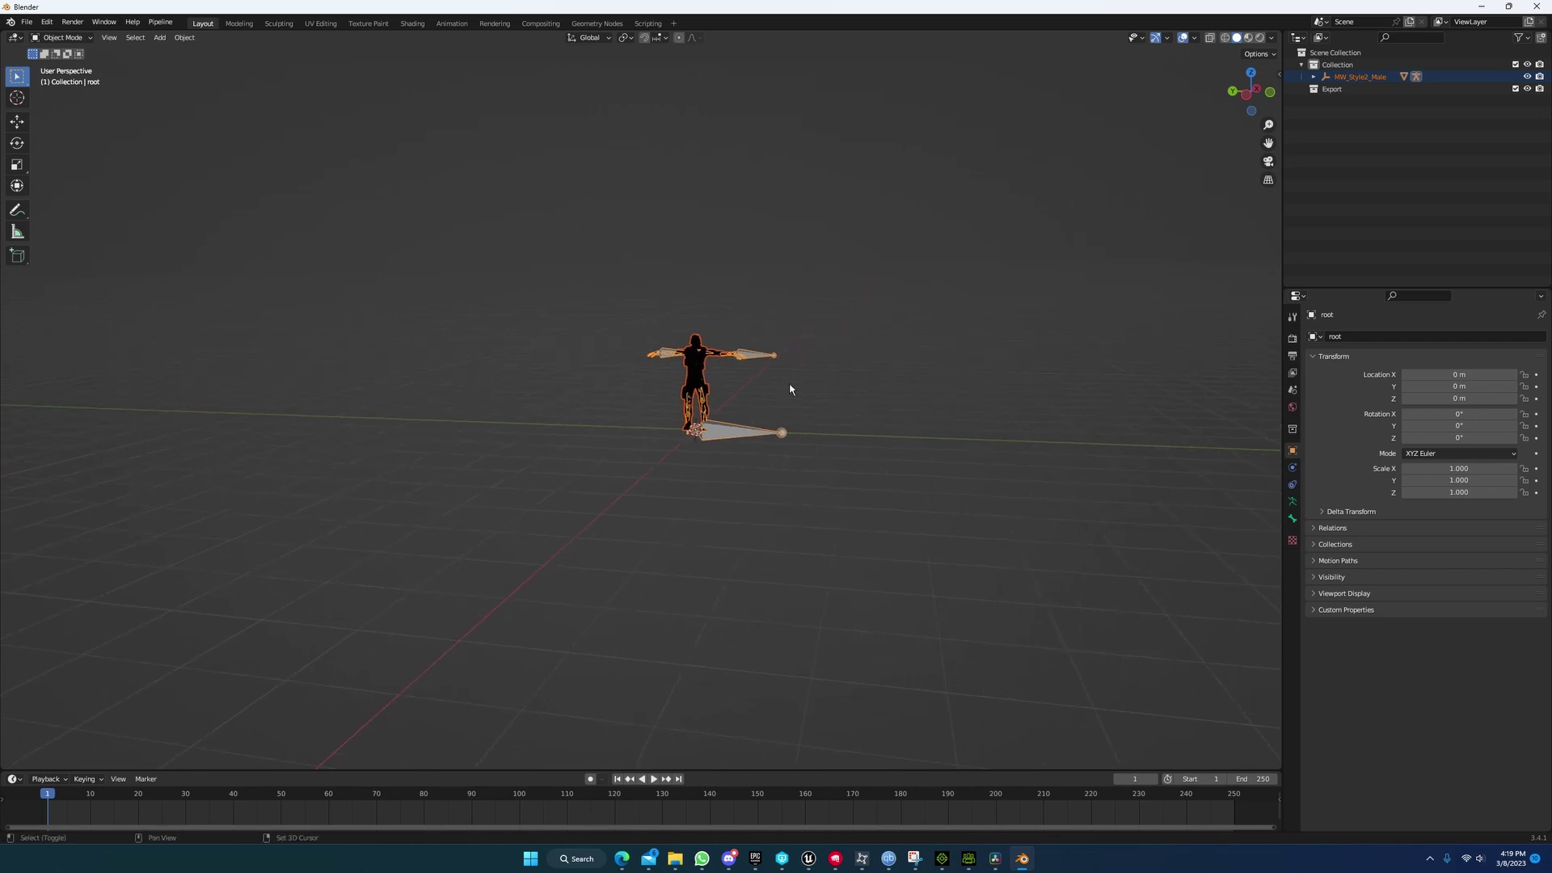
middle_click_drag(780, 374, 735, 463)
scroll(734, 460, "up", 2)
scroll(735, 464, "up", 2)
Step: Expand MW_Style2_Male, root and its root bone, inspecting the parent, armature and ik_foot_root
left_click(1313, 77)
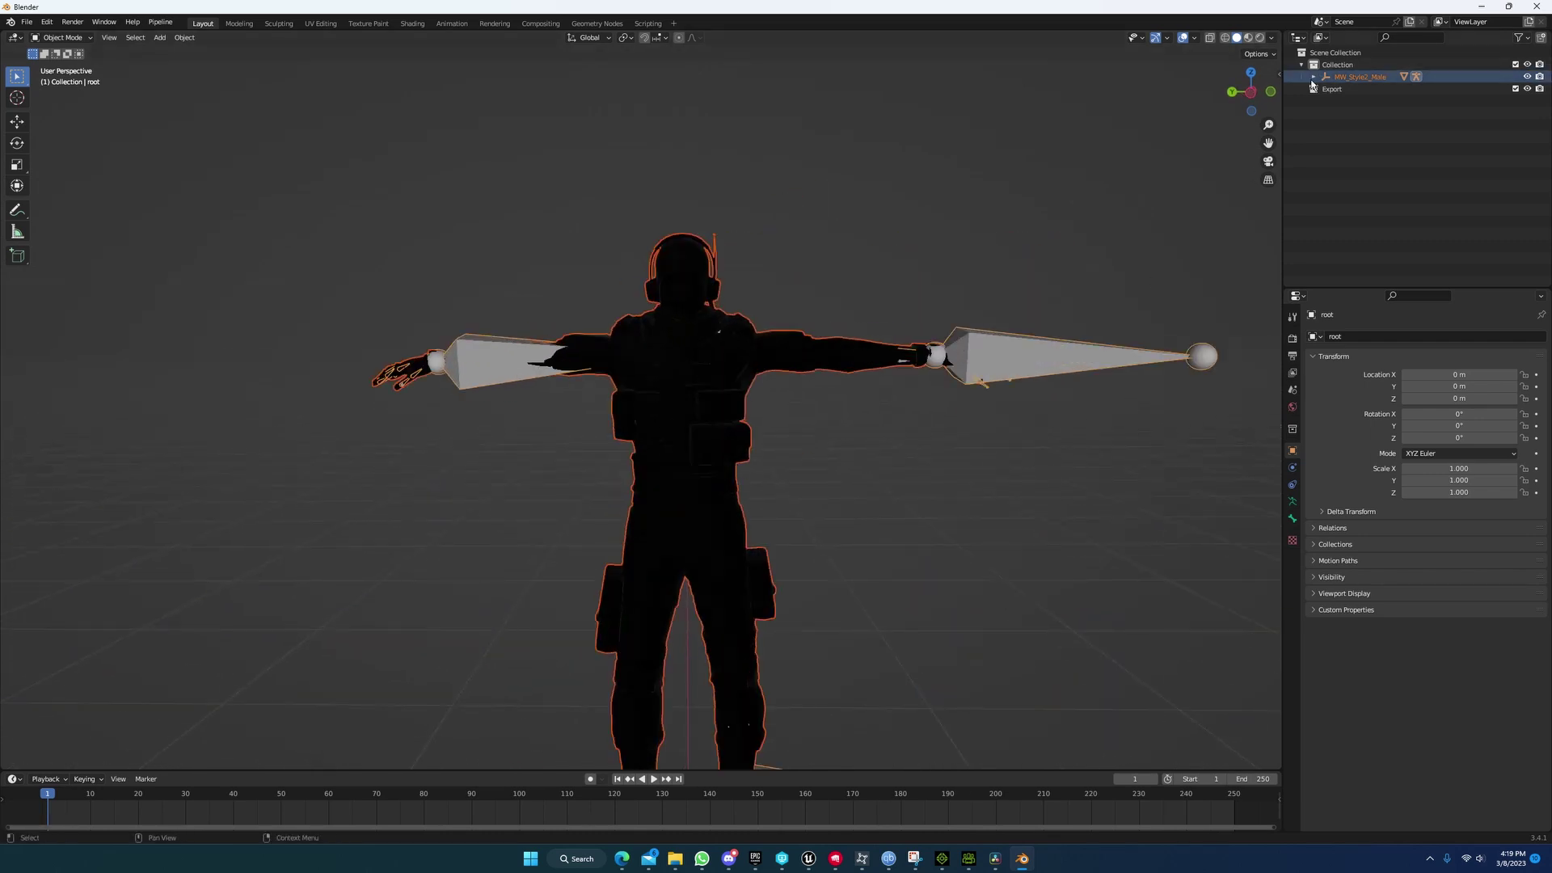
left_click(1326, 89)
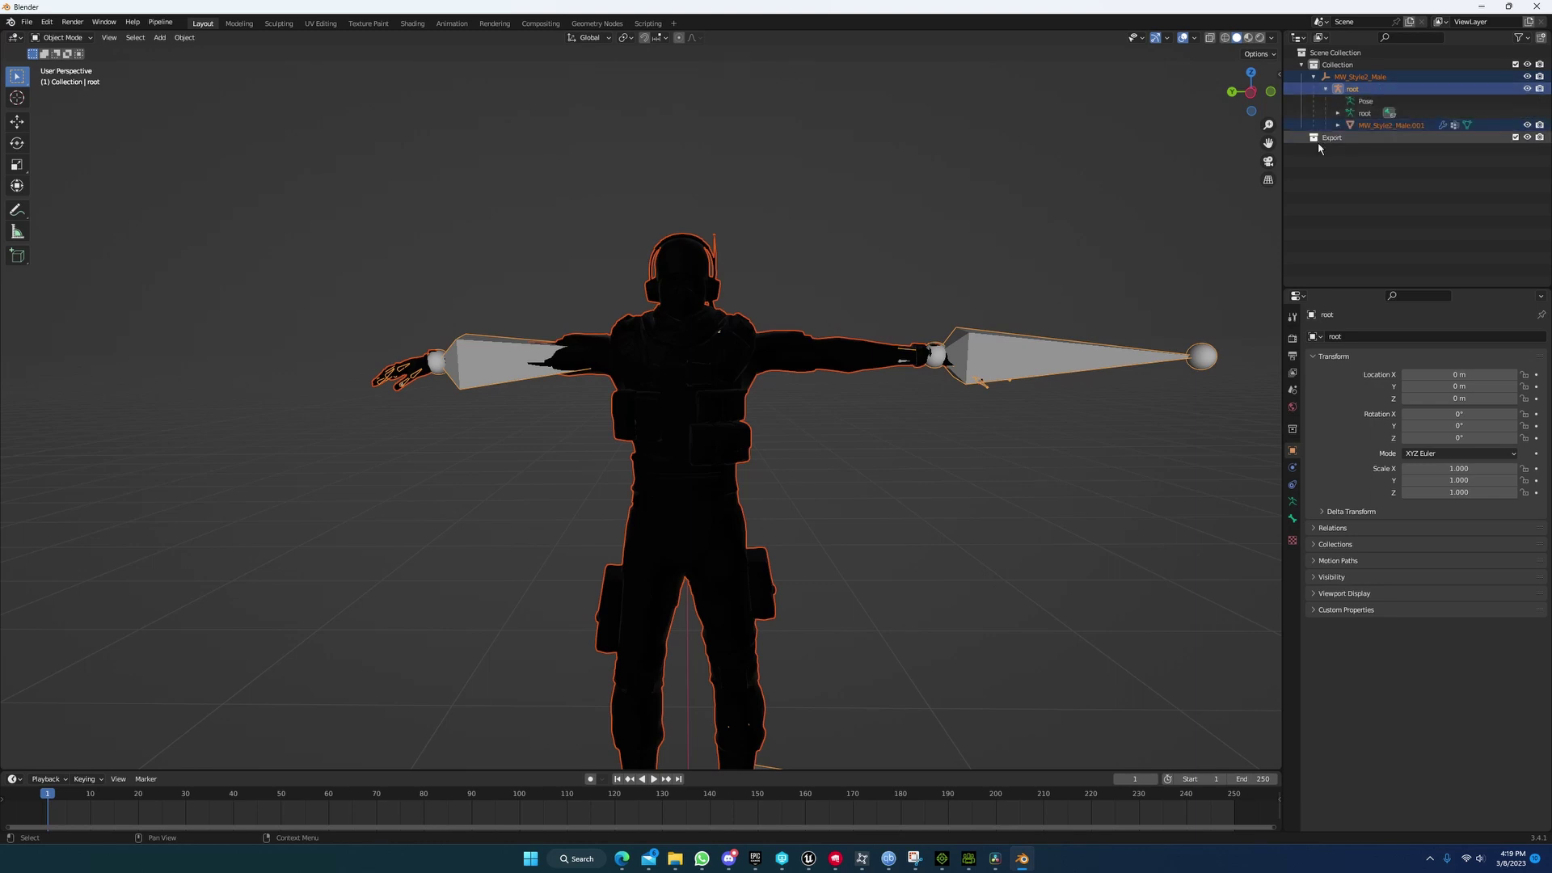
left_click(1378, 77)
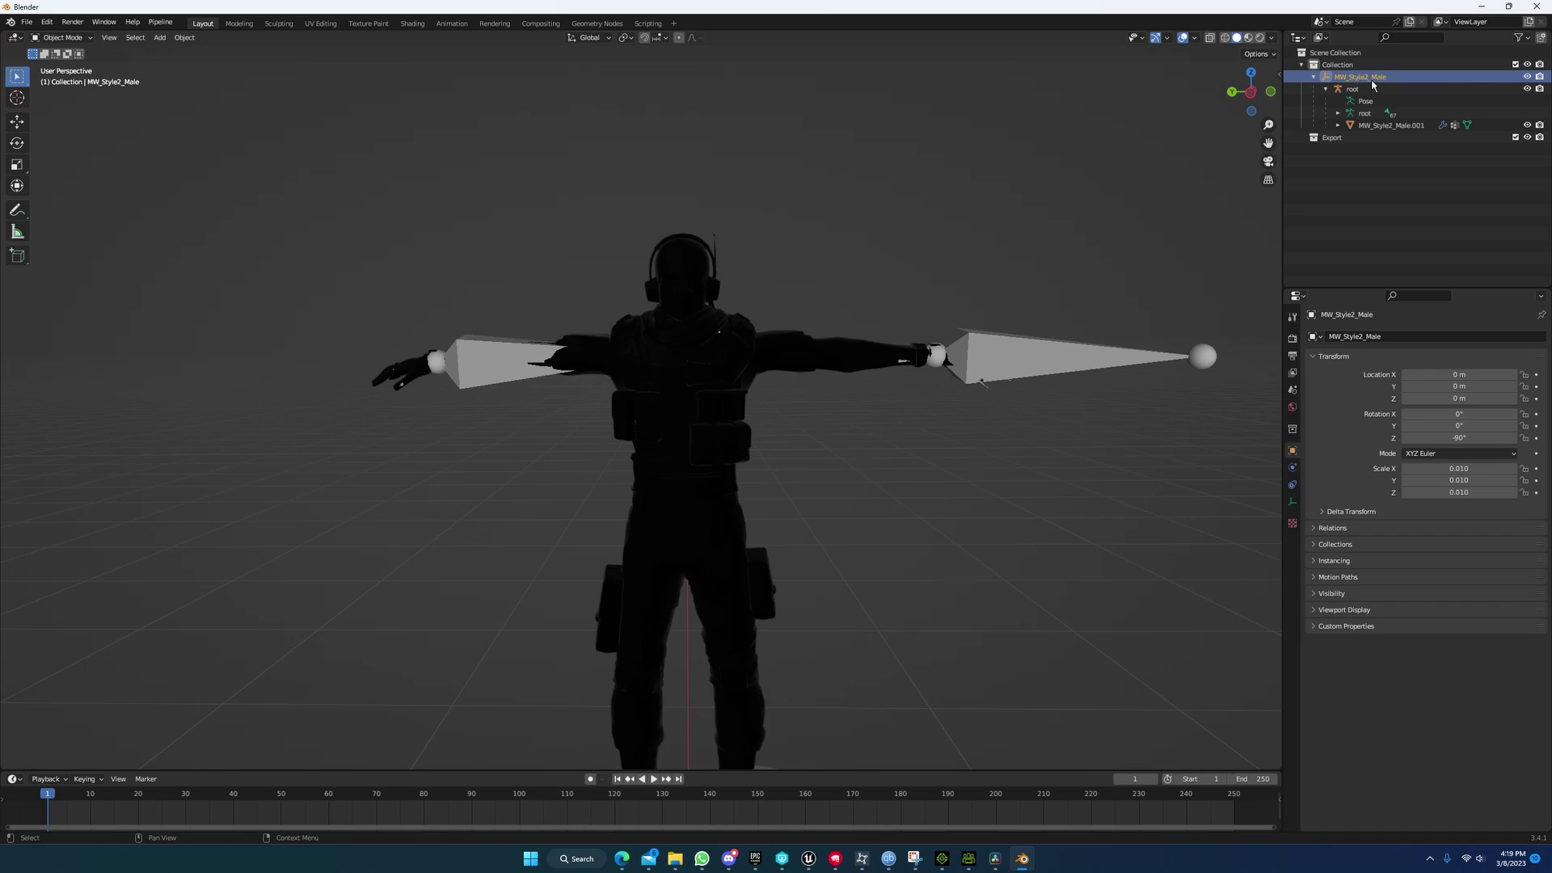
left_click(1355, 90)
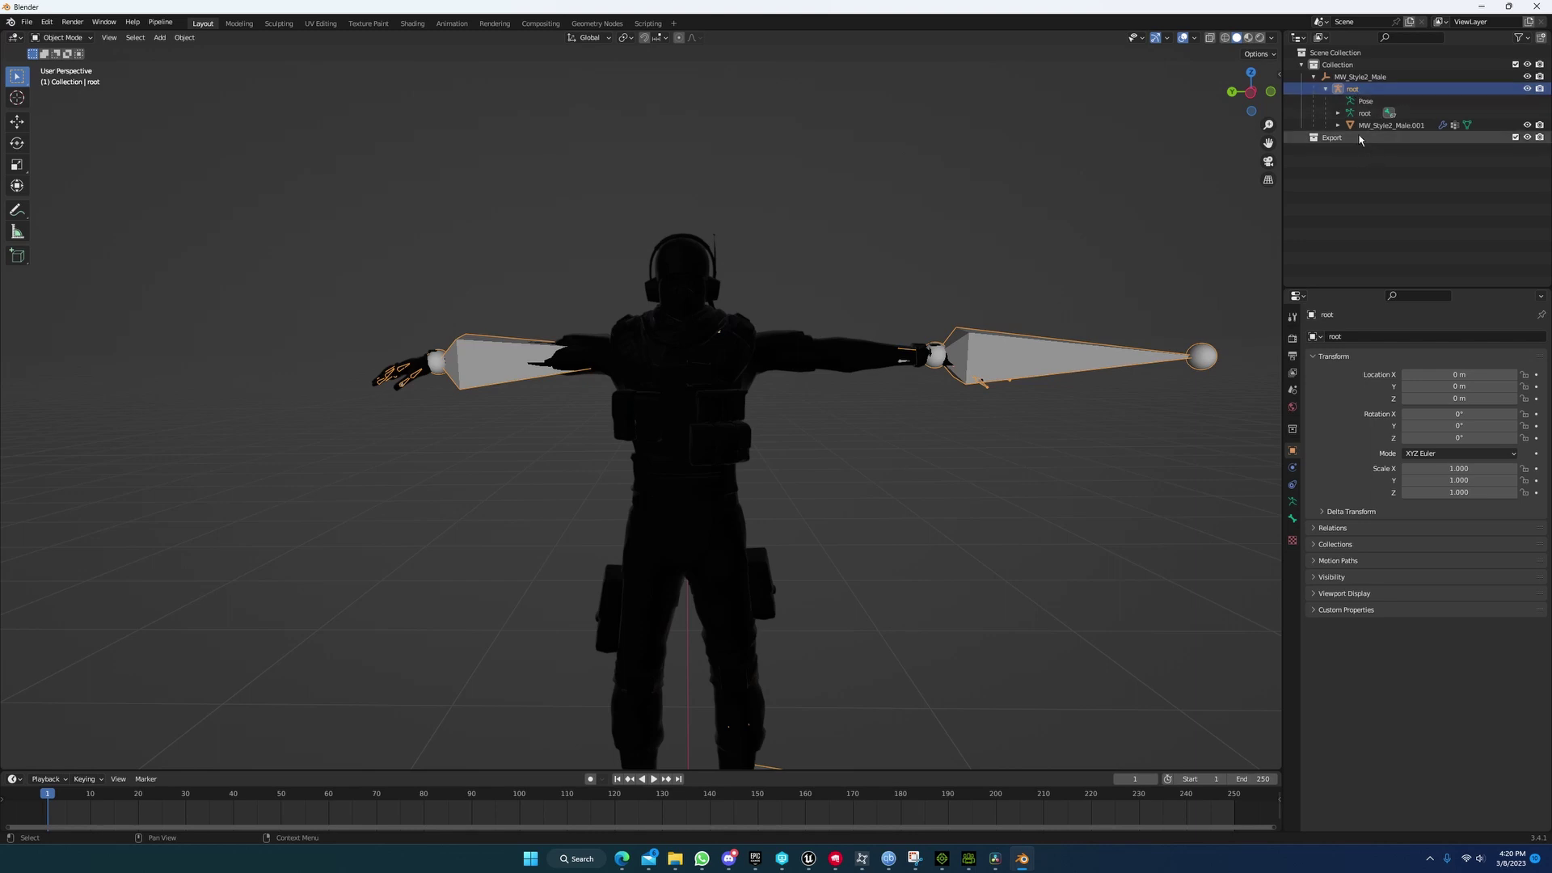
left_click(1338, 113)
left_click(1382, 139)
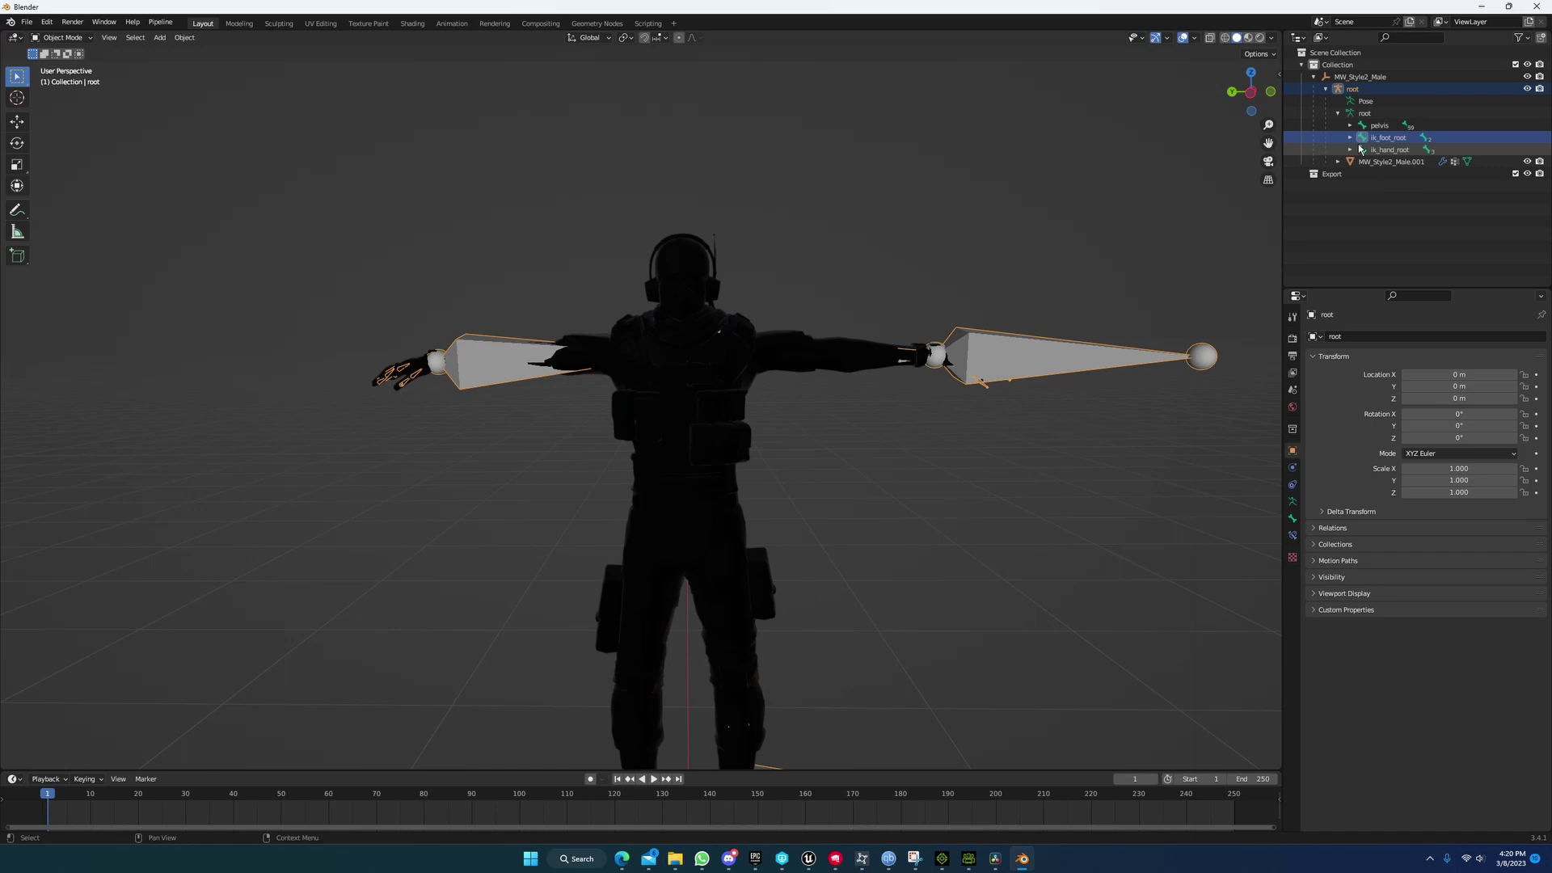
middle_click_drag(908, 275, 953, 388)
Step: Clear the root armature's parent with Clear and Keep Transformation
left_click(1343, 89)
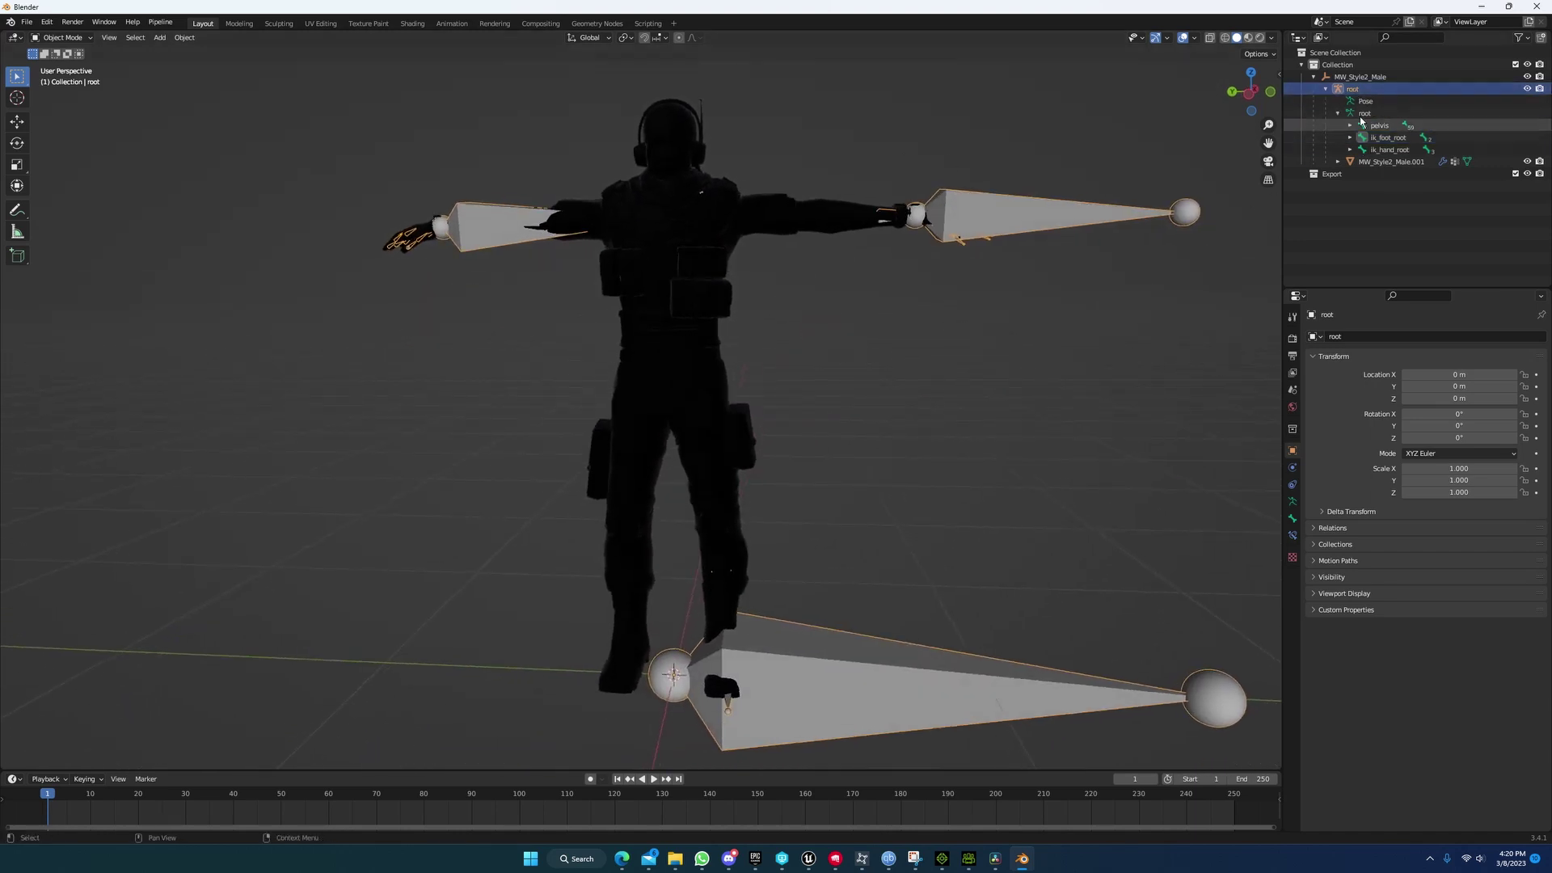
left_click(184, 38)
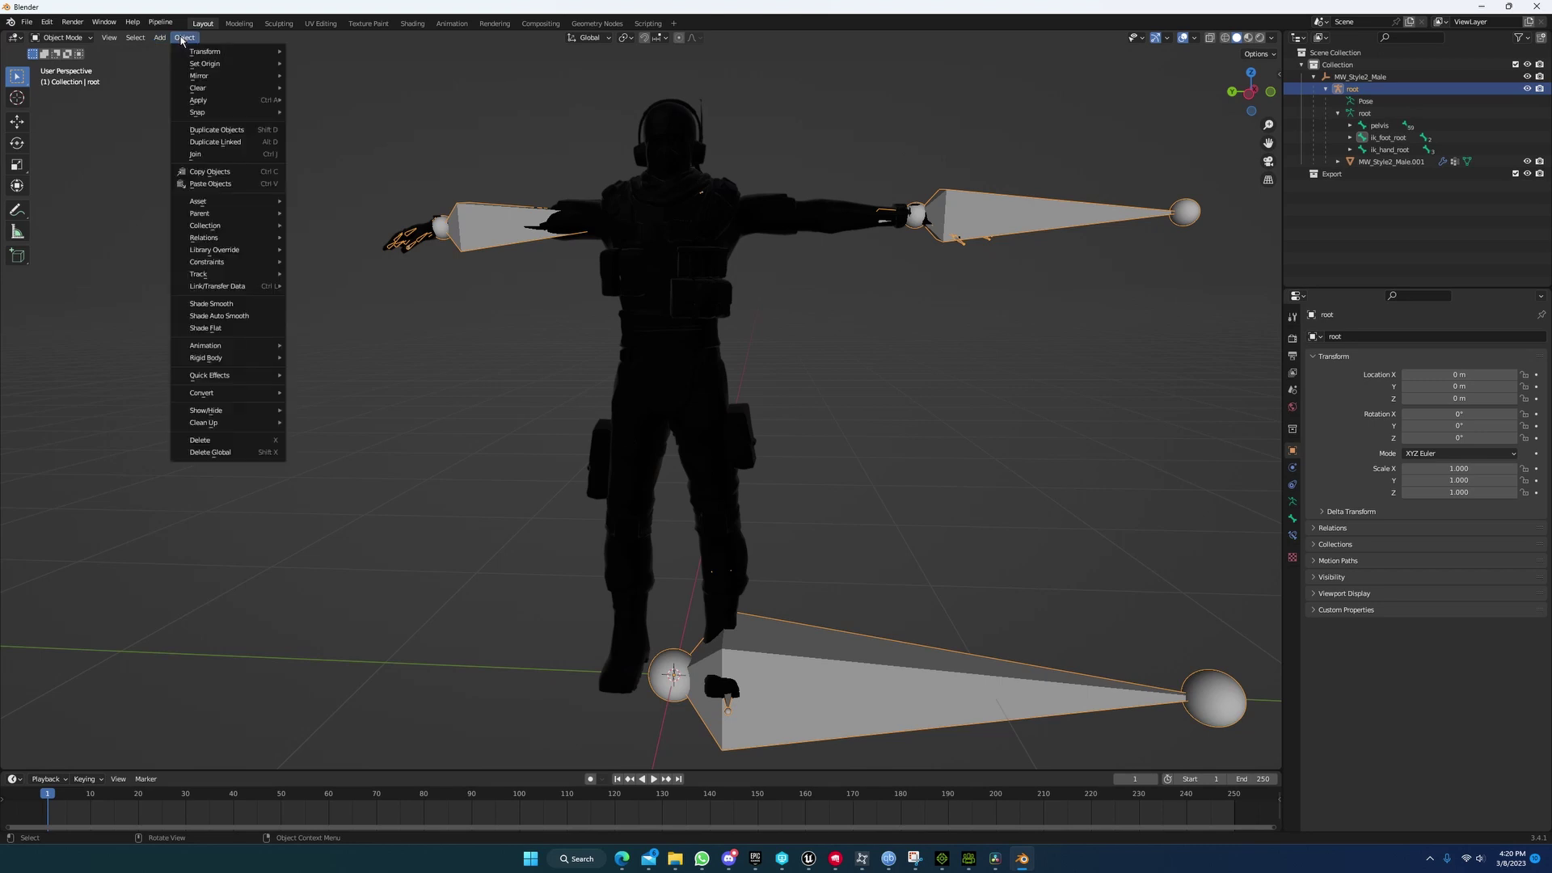
mouse_move(225, 214)
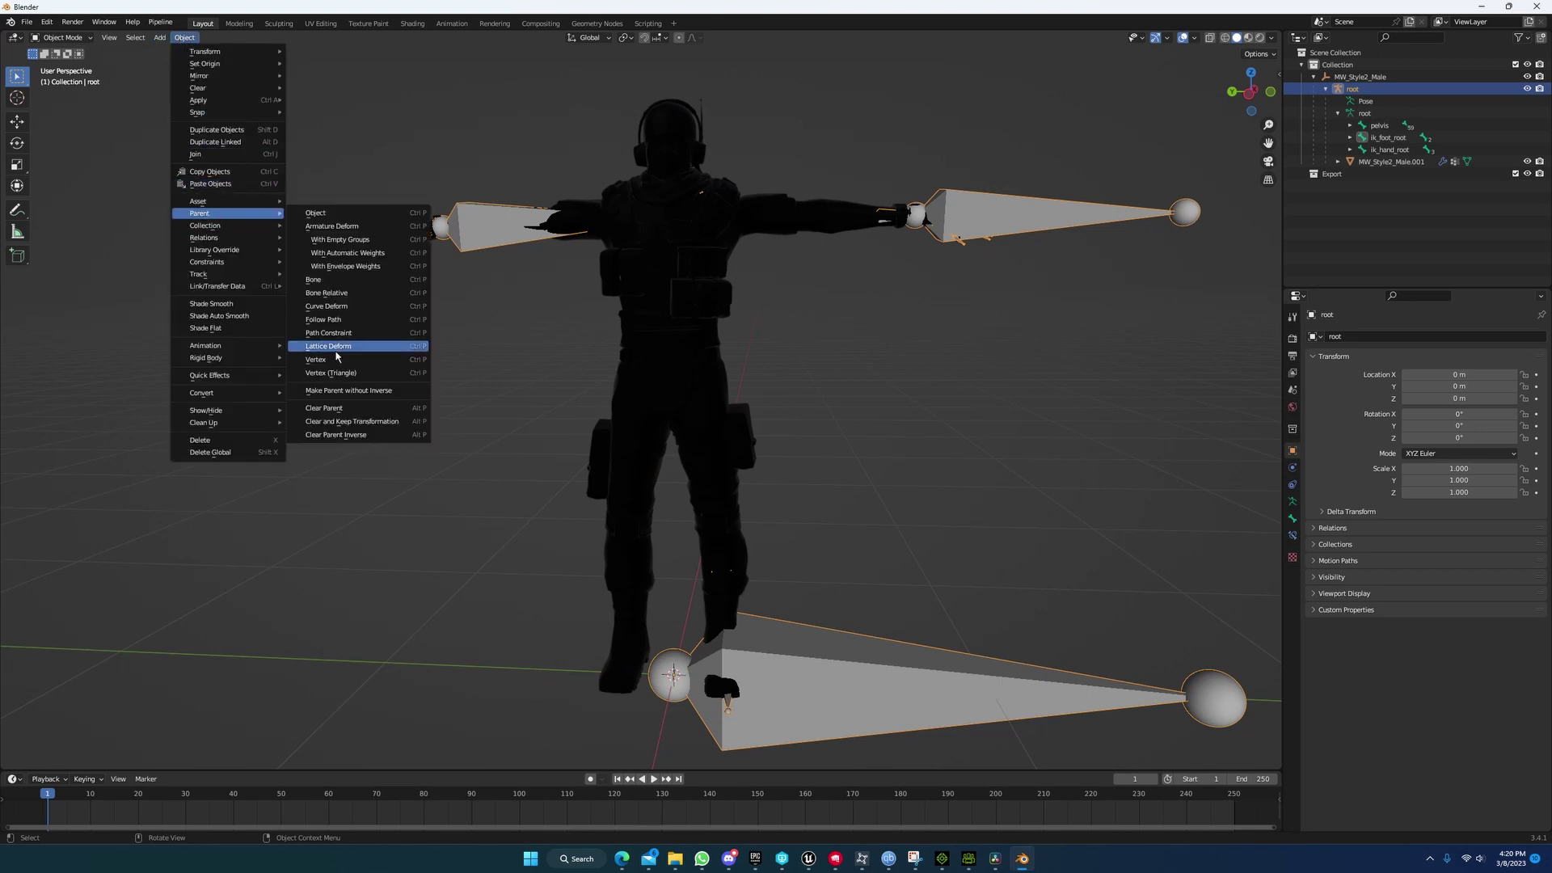
left_click(349, 421)
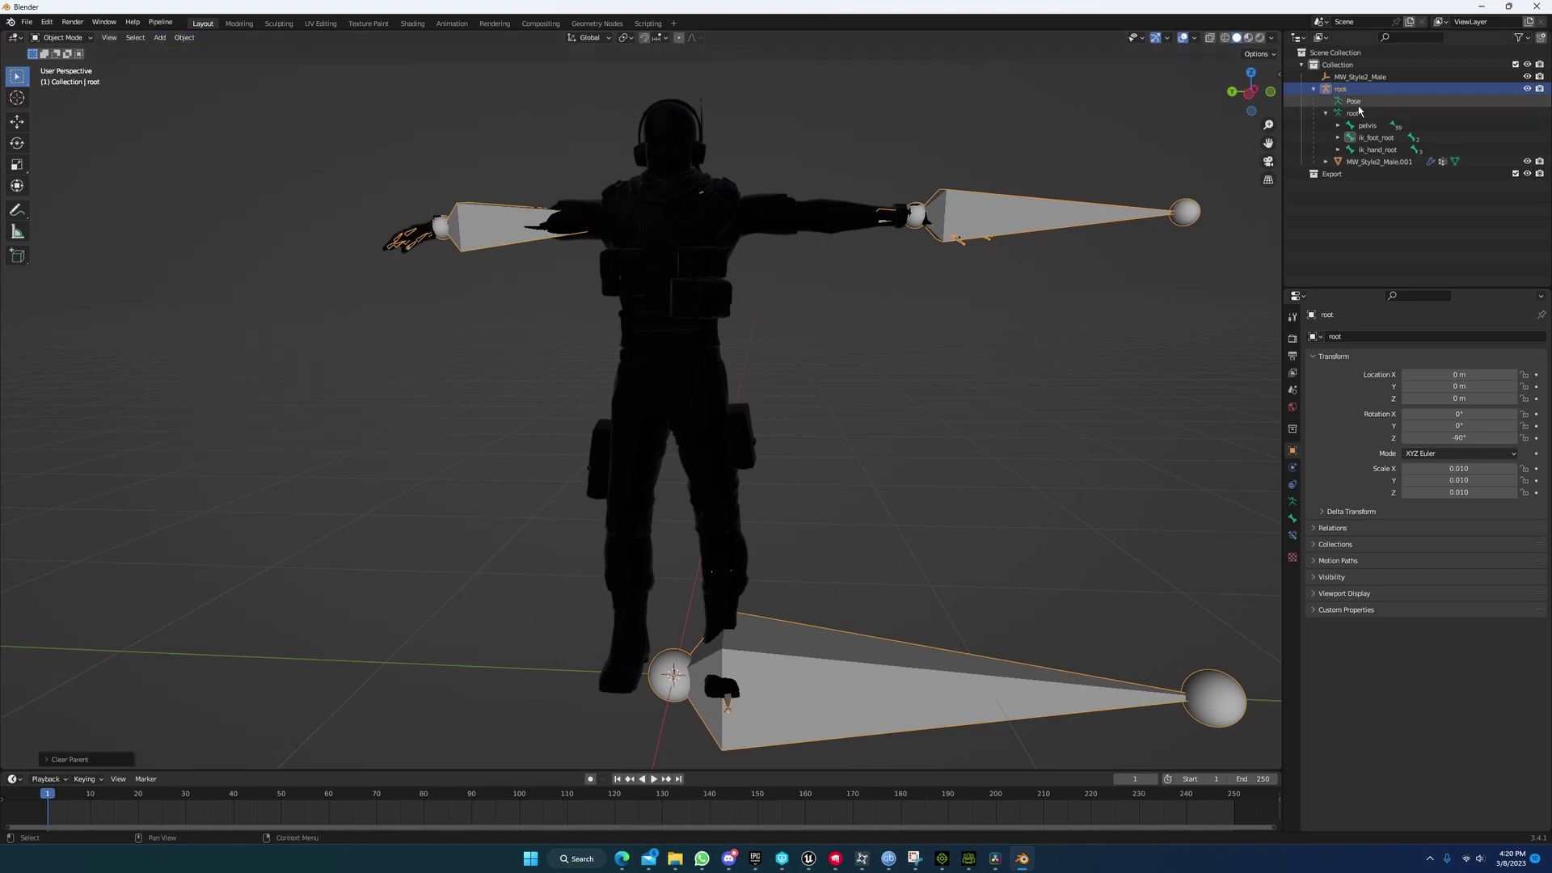
Step: Delete the MW_Style2_Male parent object and reselect the root armature
left_click(1354, 78)
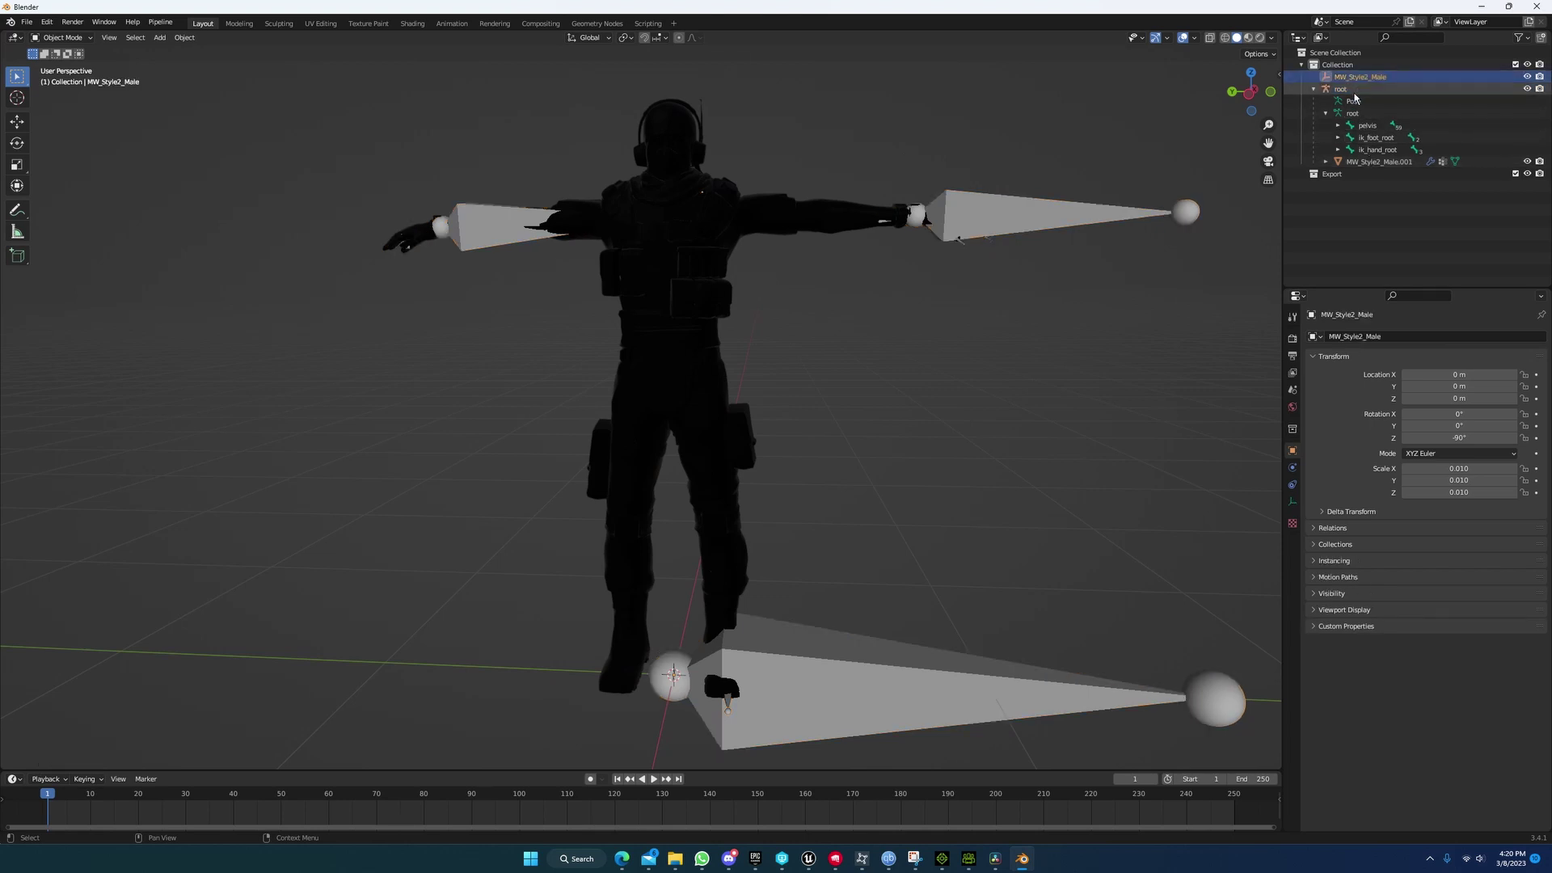
key("x")
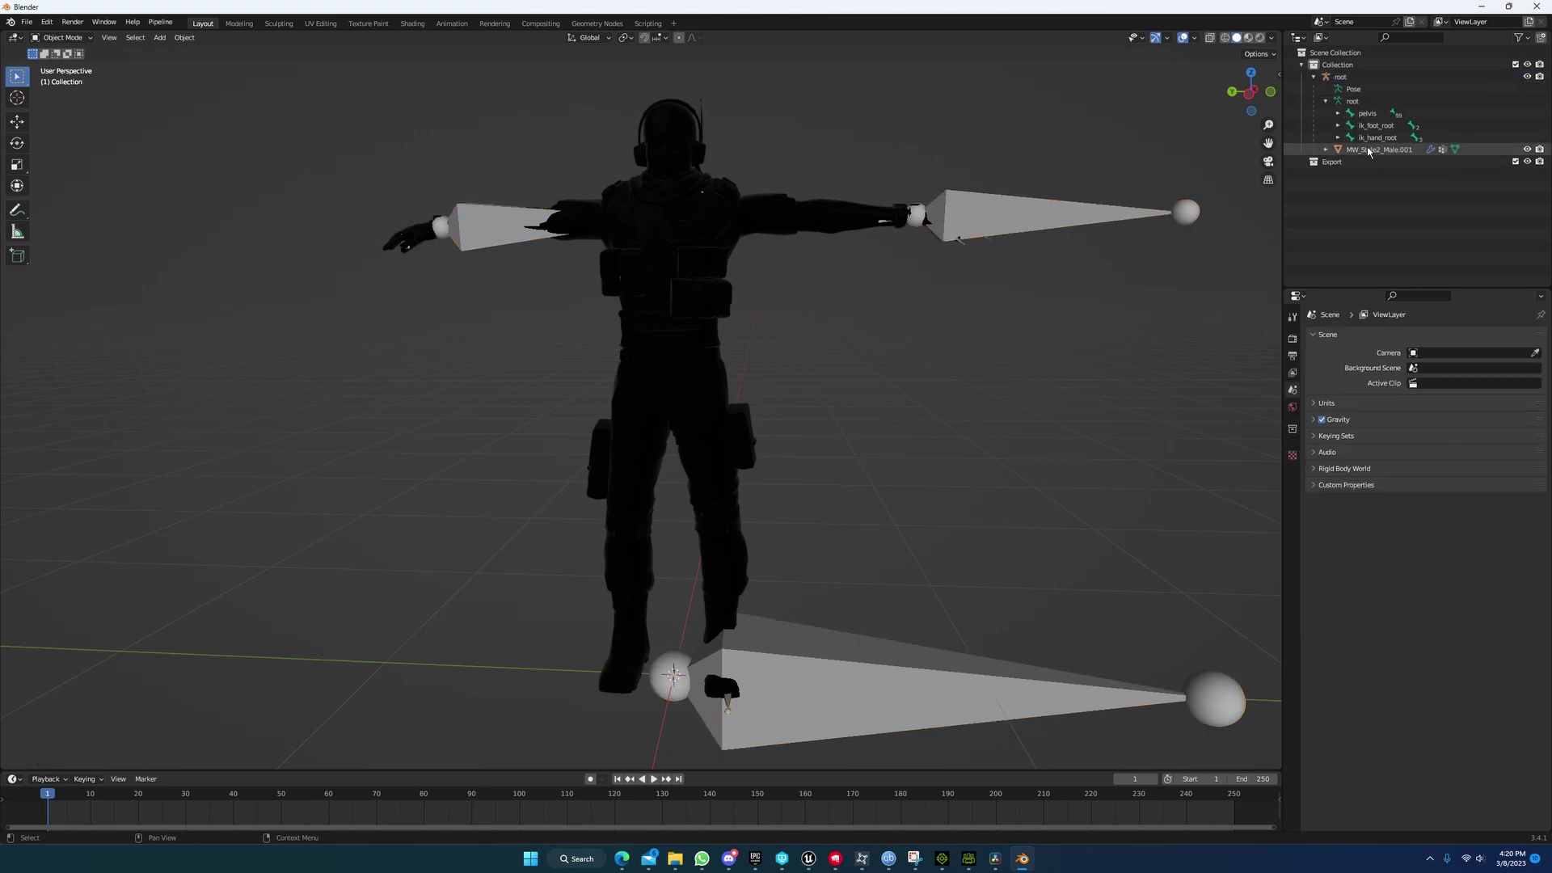
left_click(1346, 127)
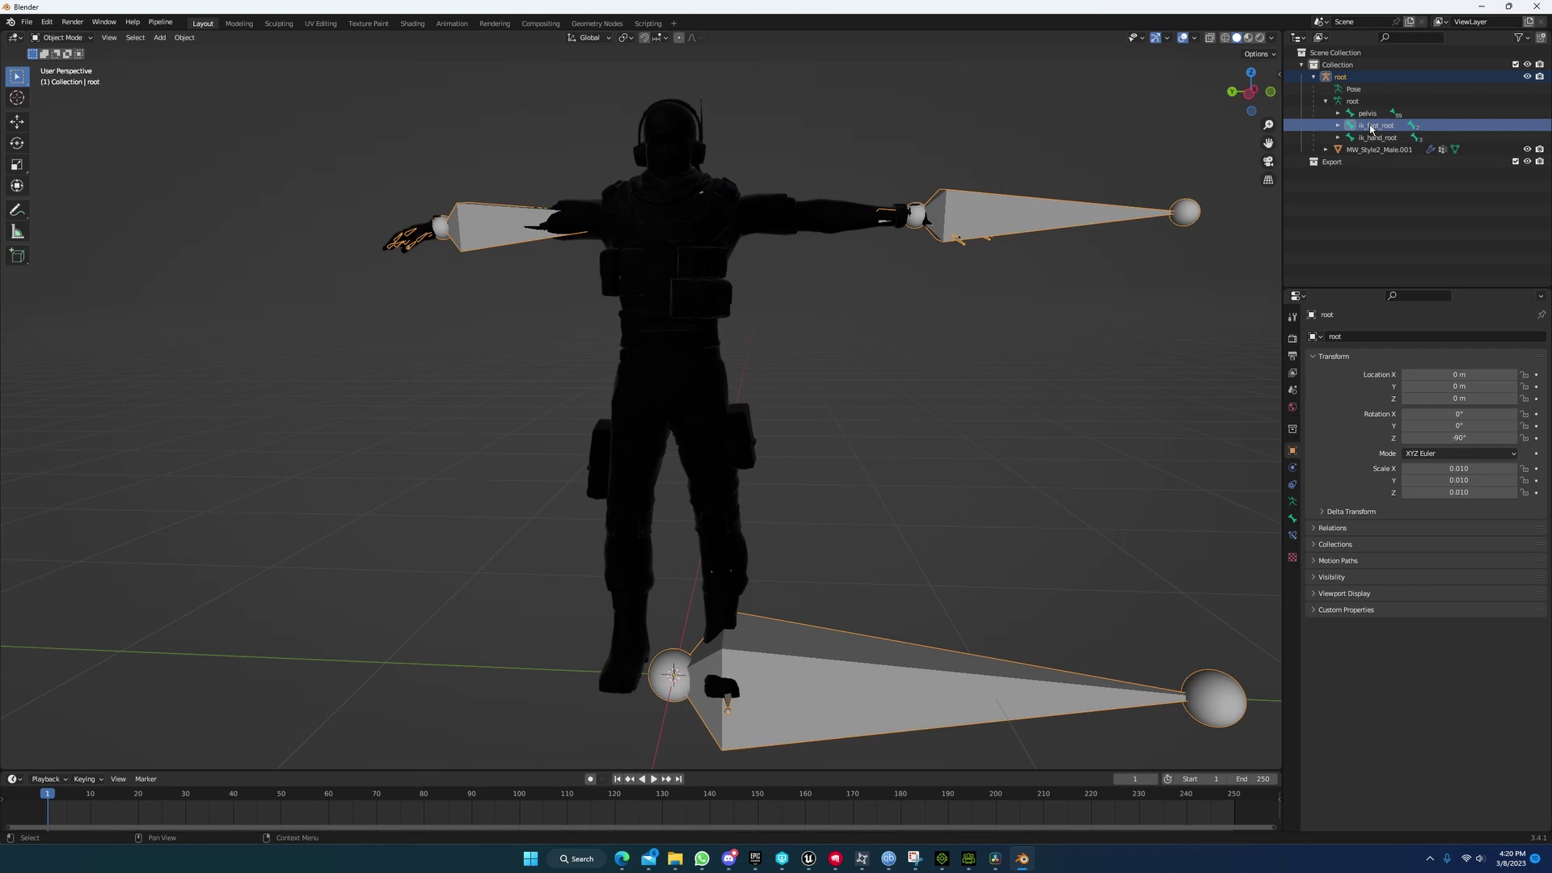
left_click(1019, 228)
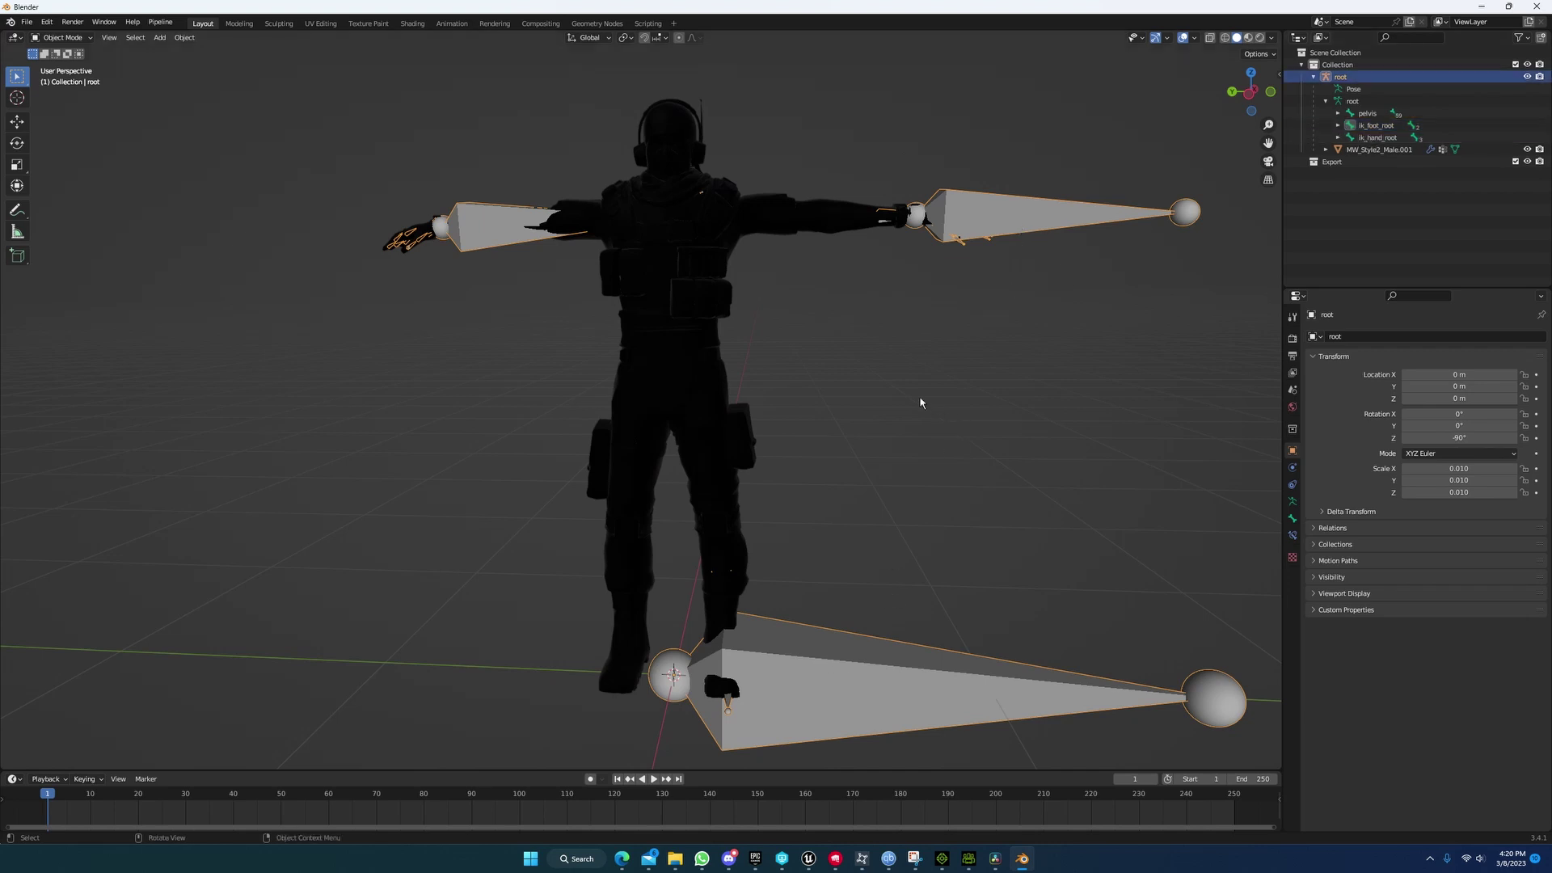
middle_click_drag(920, 404, 908, 361)
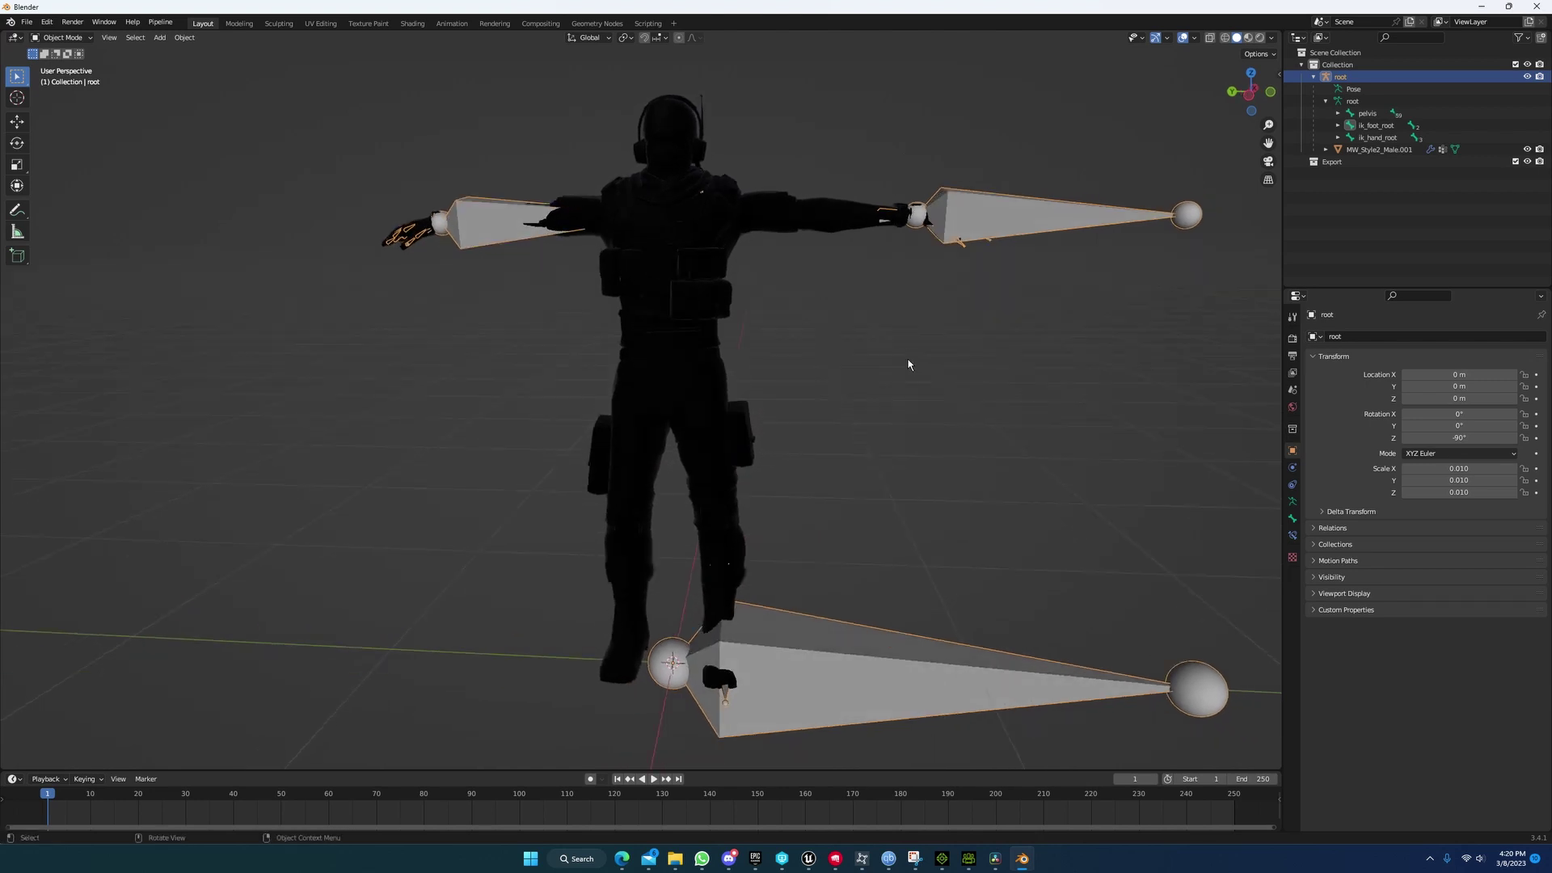
middle_click_drag(894, 422, 831, 413)
scroll(880, 412, "down", 3)
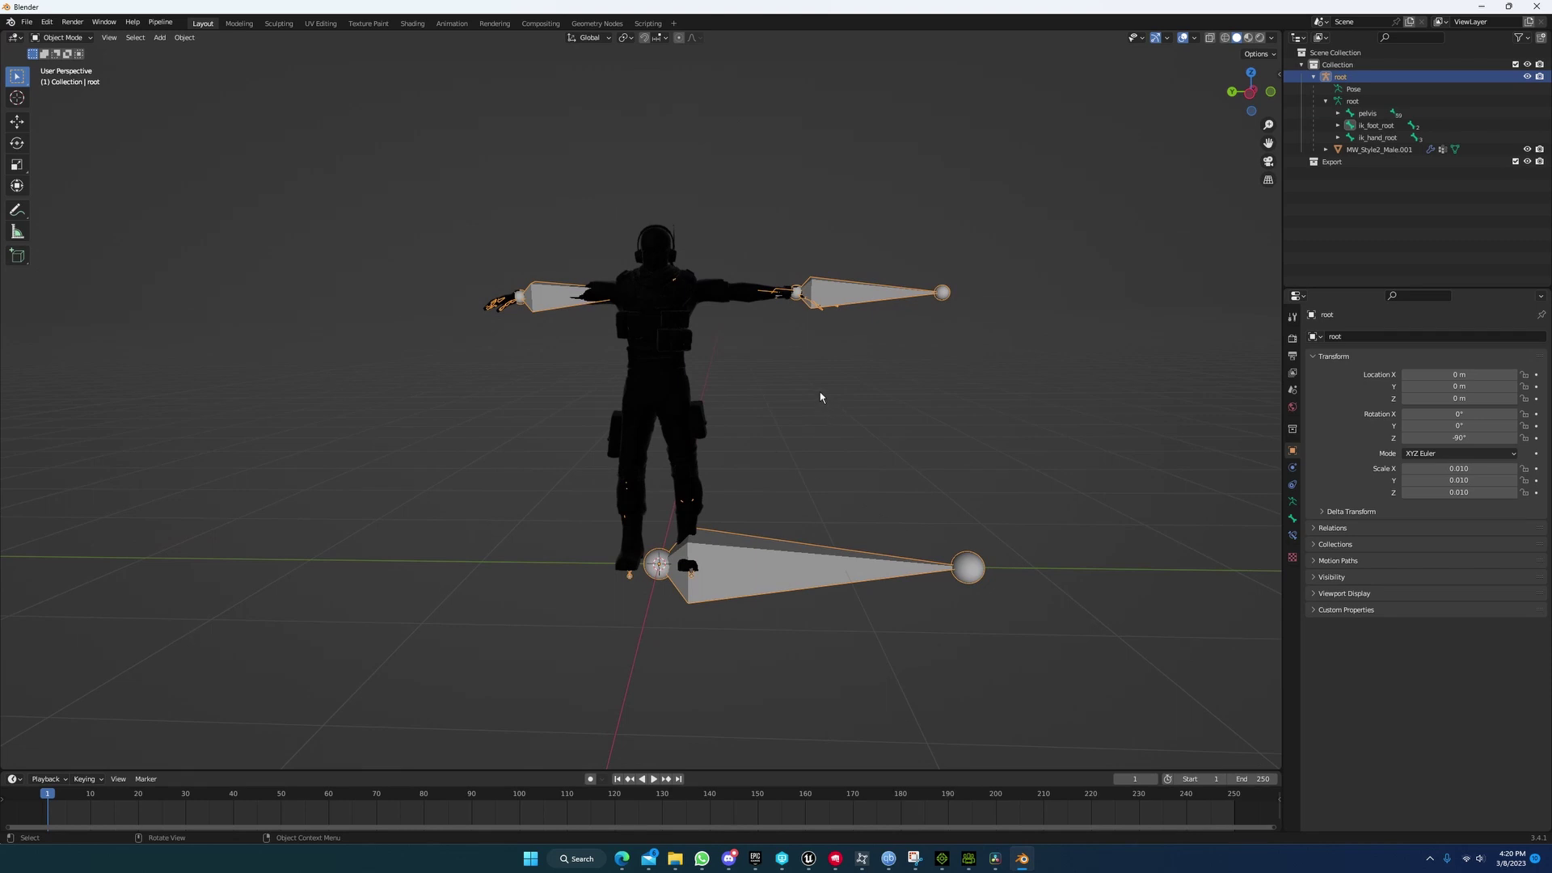
Step: Enter Edit Mode and expand ik_foot_root, ik_hand_root and ik_hand_gun in the Outliner
key("Tab")
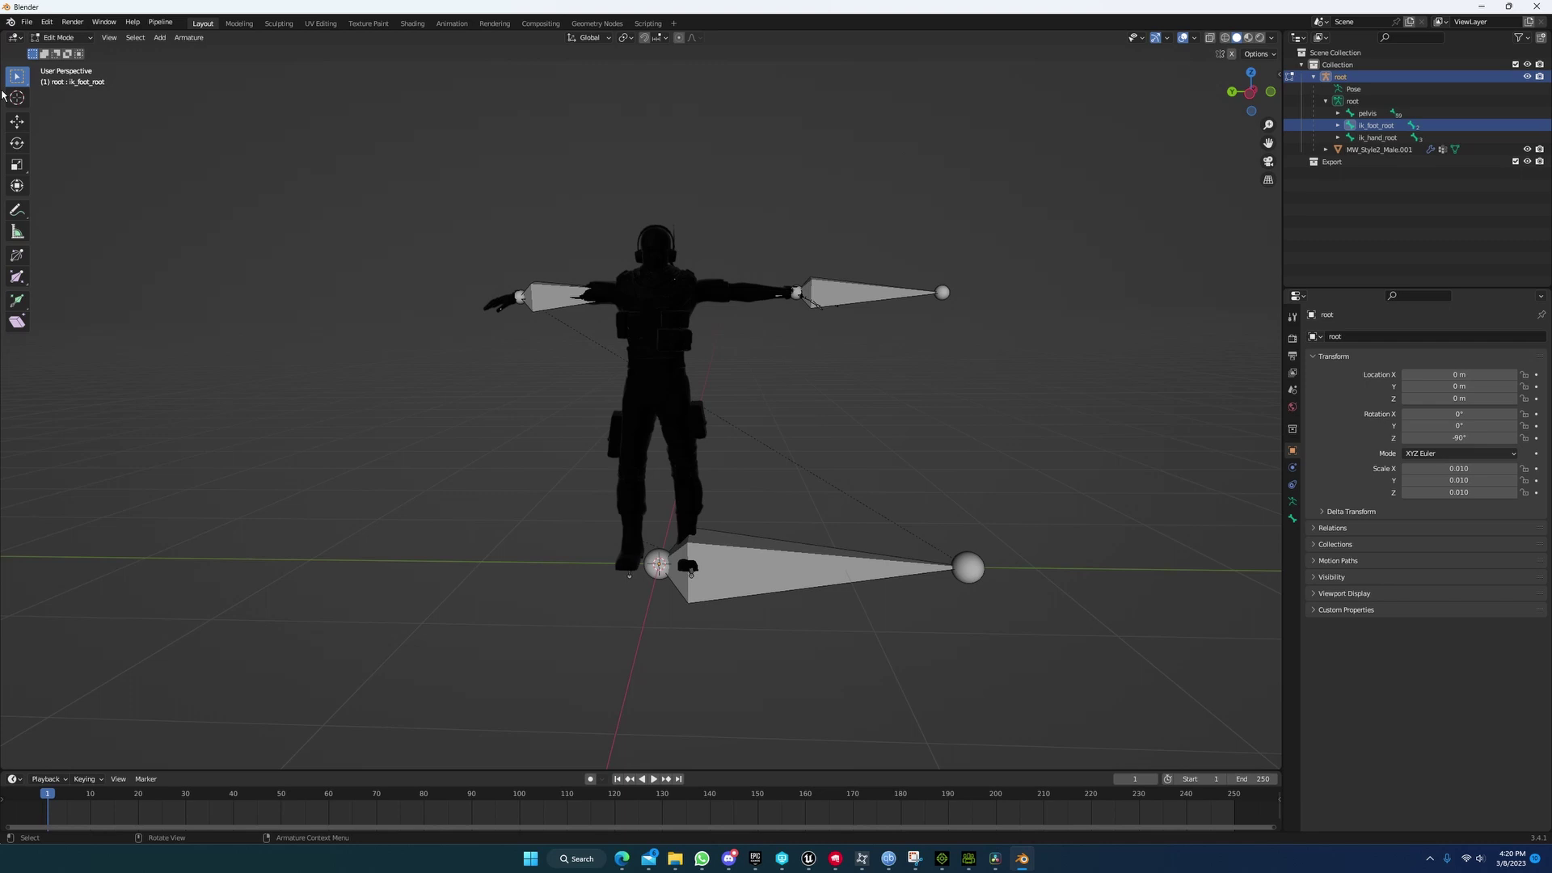
left_click(58, 38)
left_click(60, 40)
left_click(1337, 126)
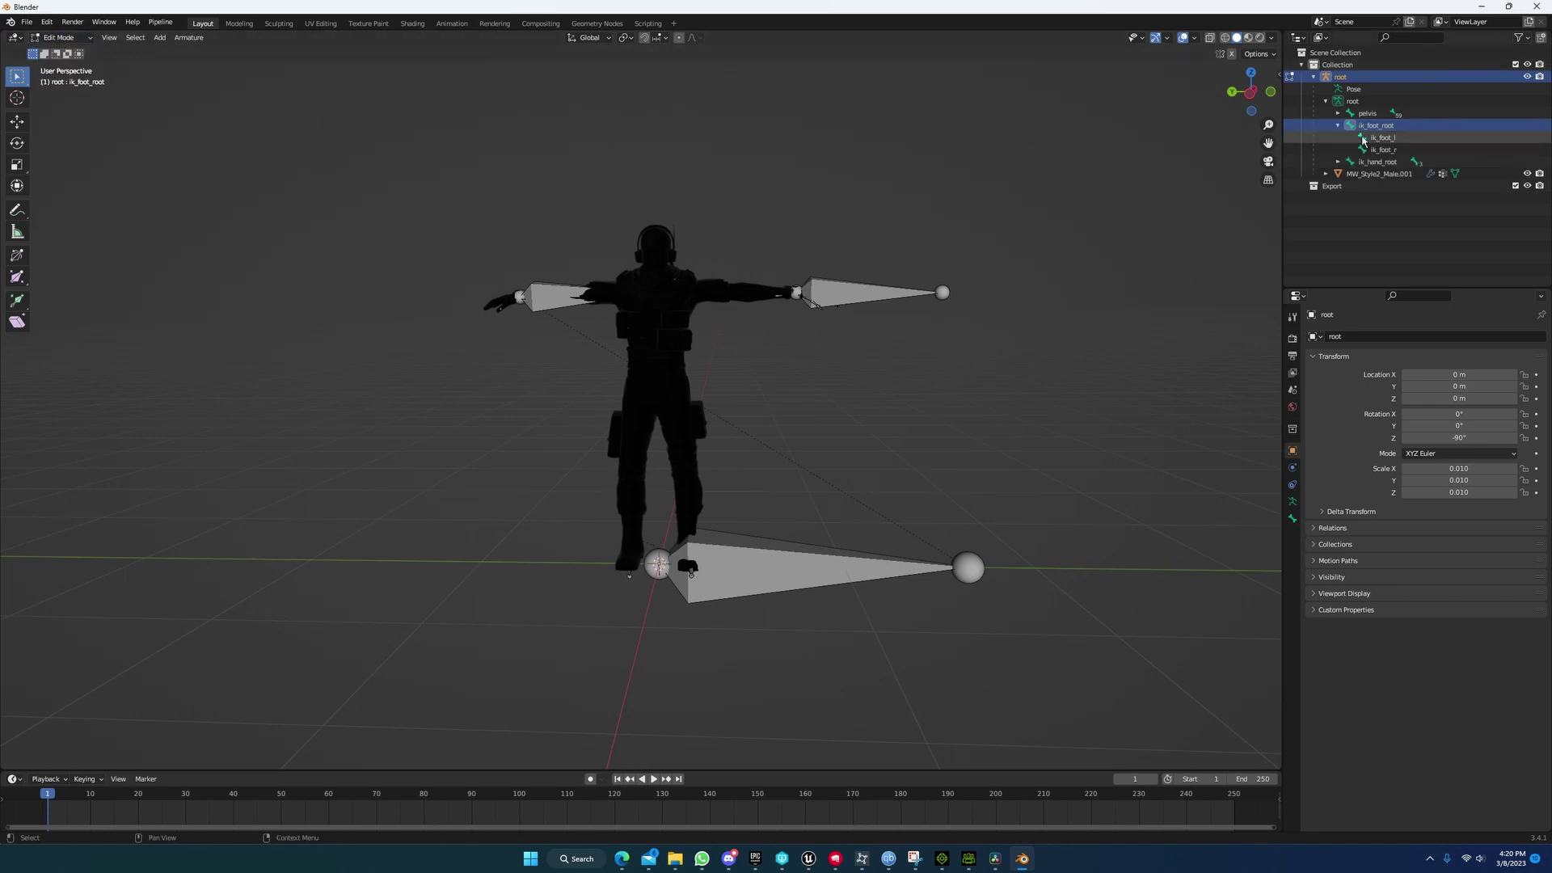
left_click(1338, 163)
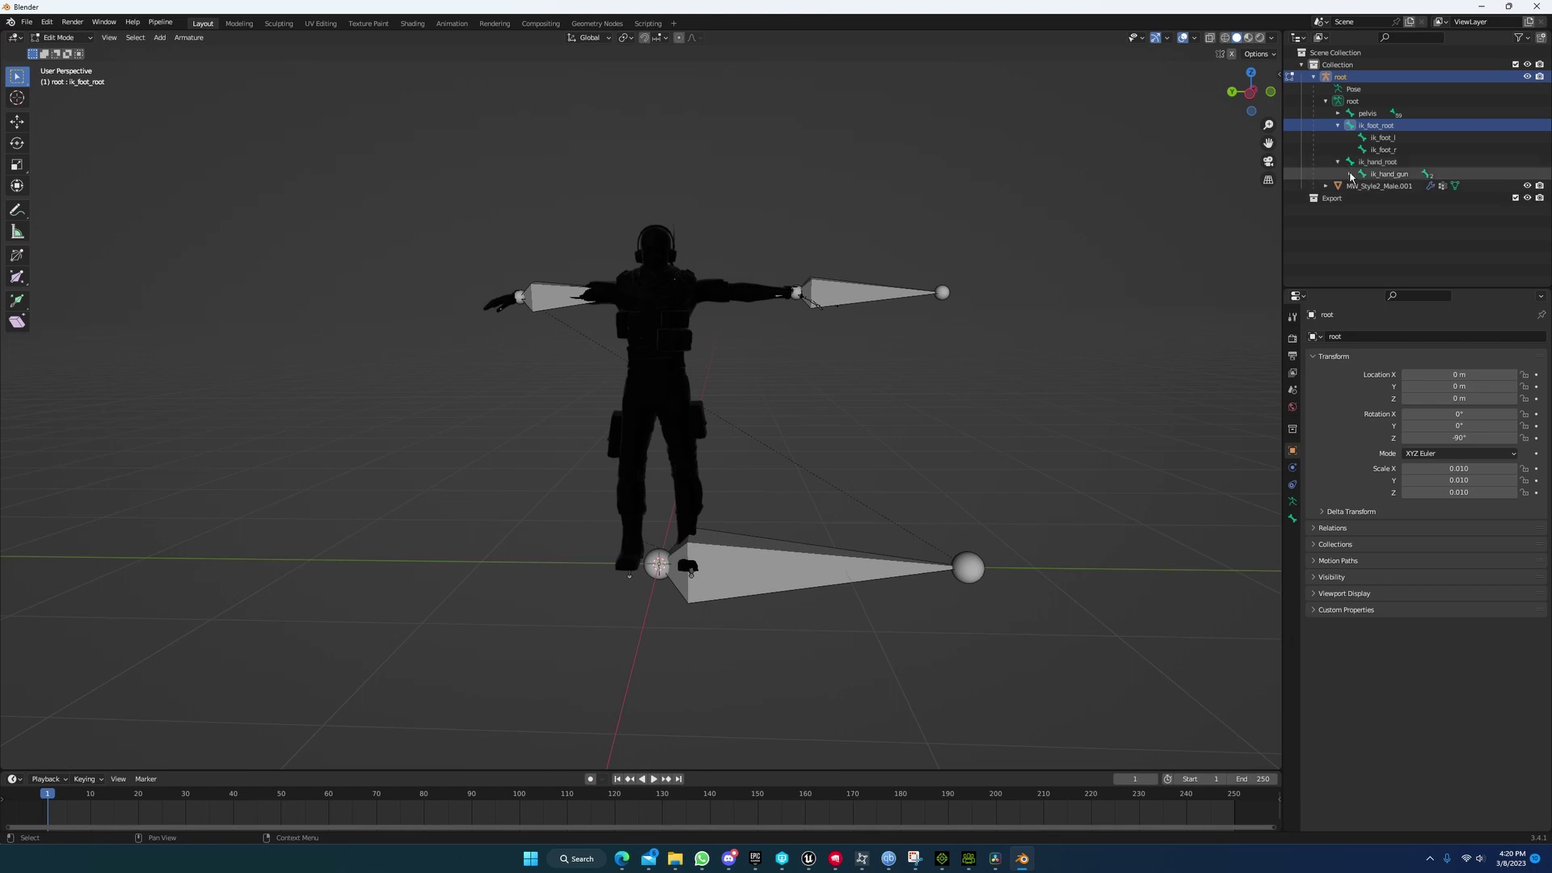
left_click(1350, 174)
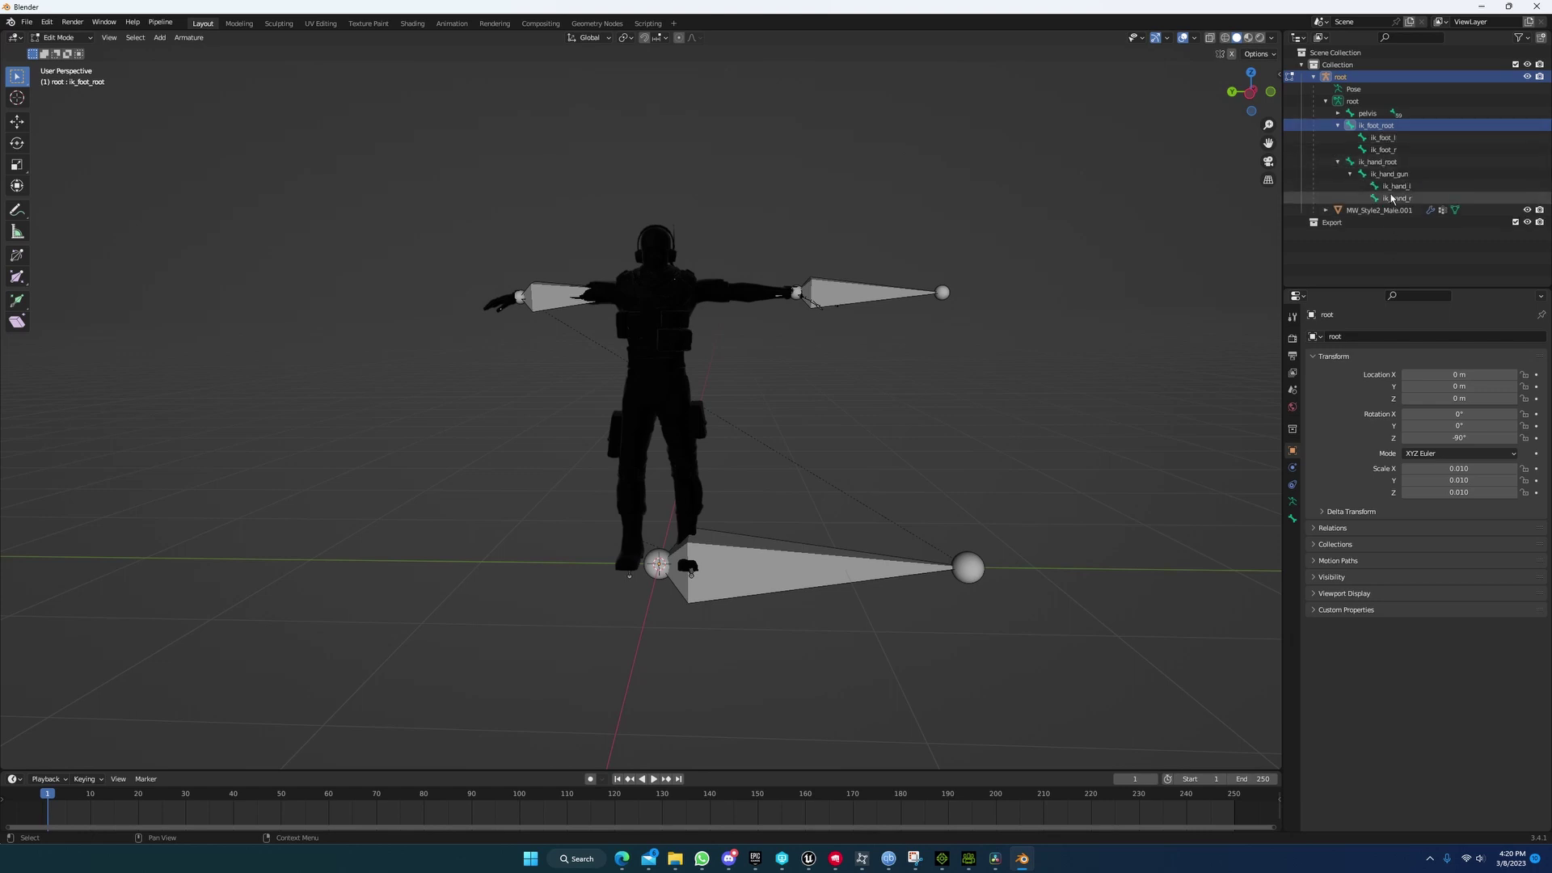
Step: Select bones from ik_foot_root through ik_hand_r and delete them
key("a")
left_click(1376, 128)
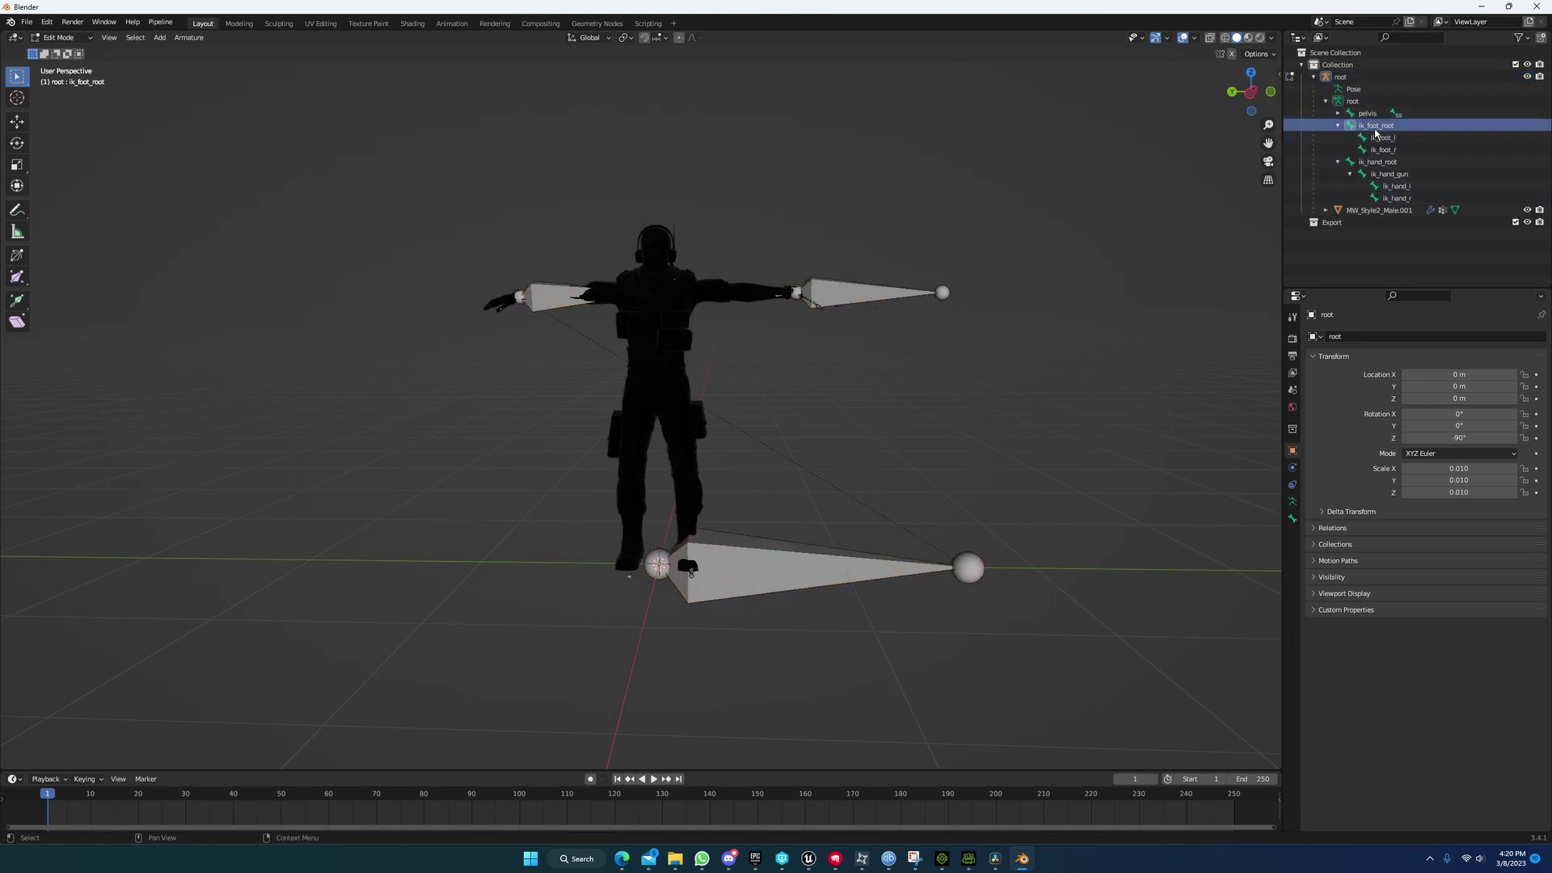
left_click(1388, 198, "shift")
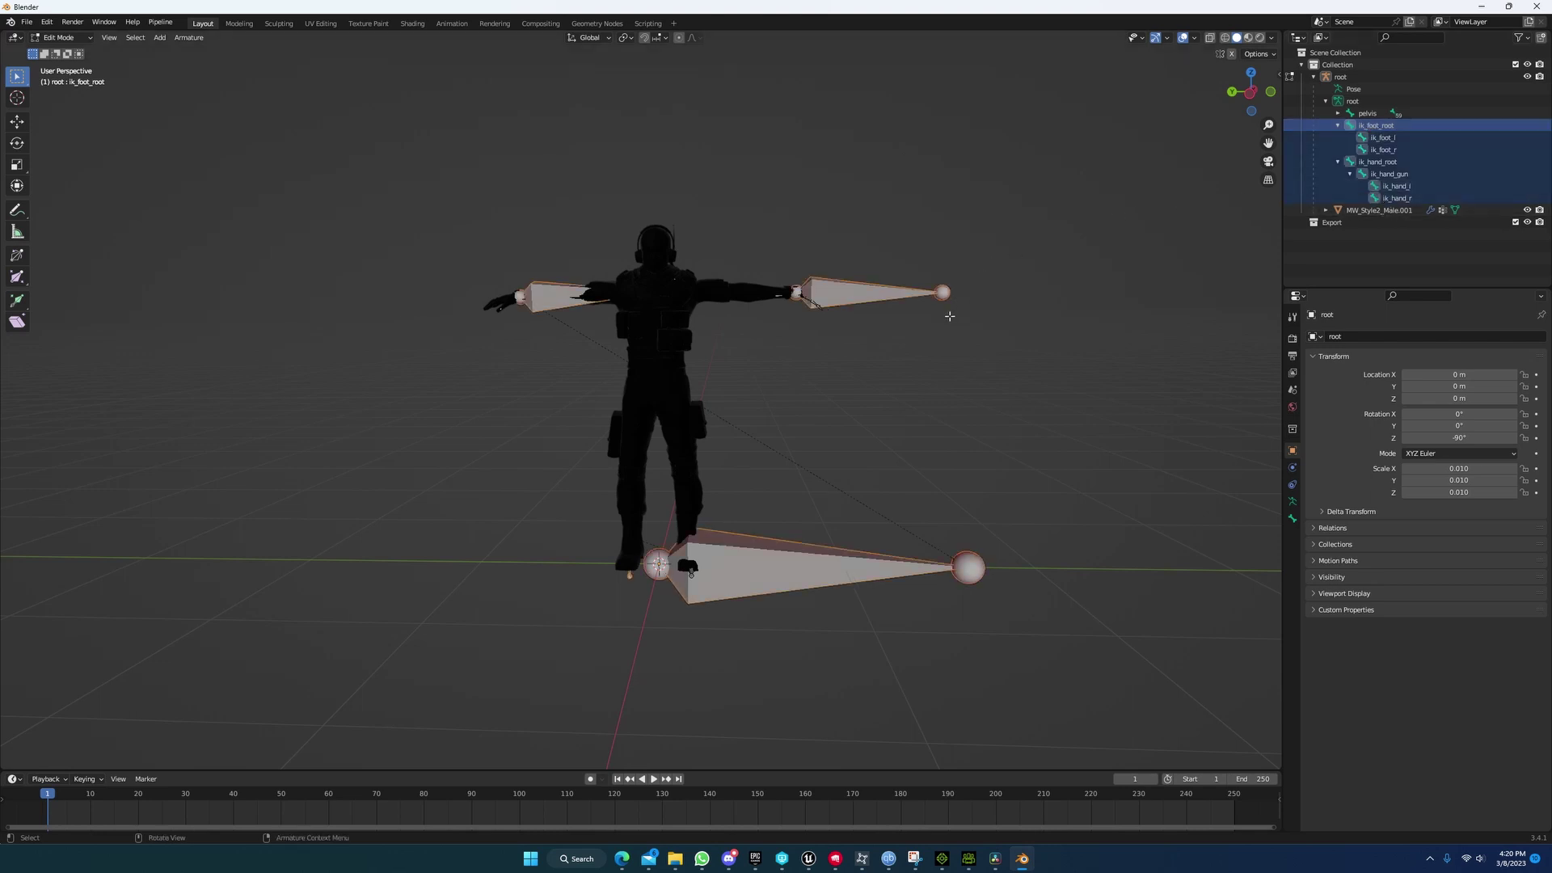
key("x")
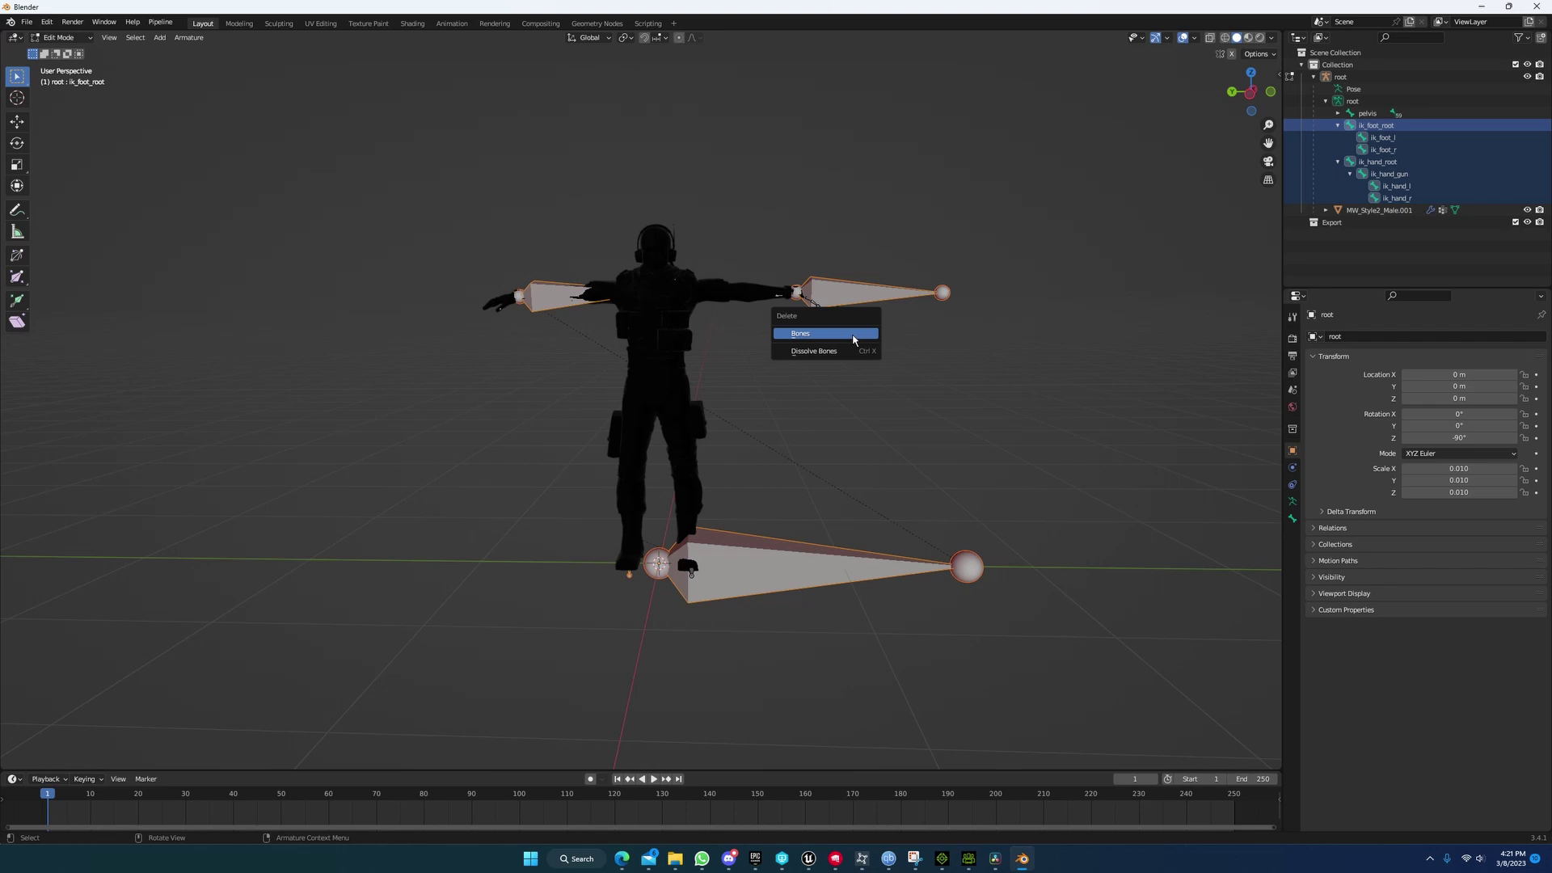
key("Escape")
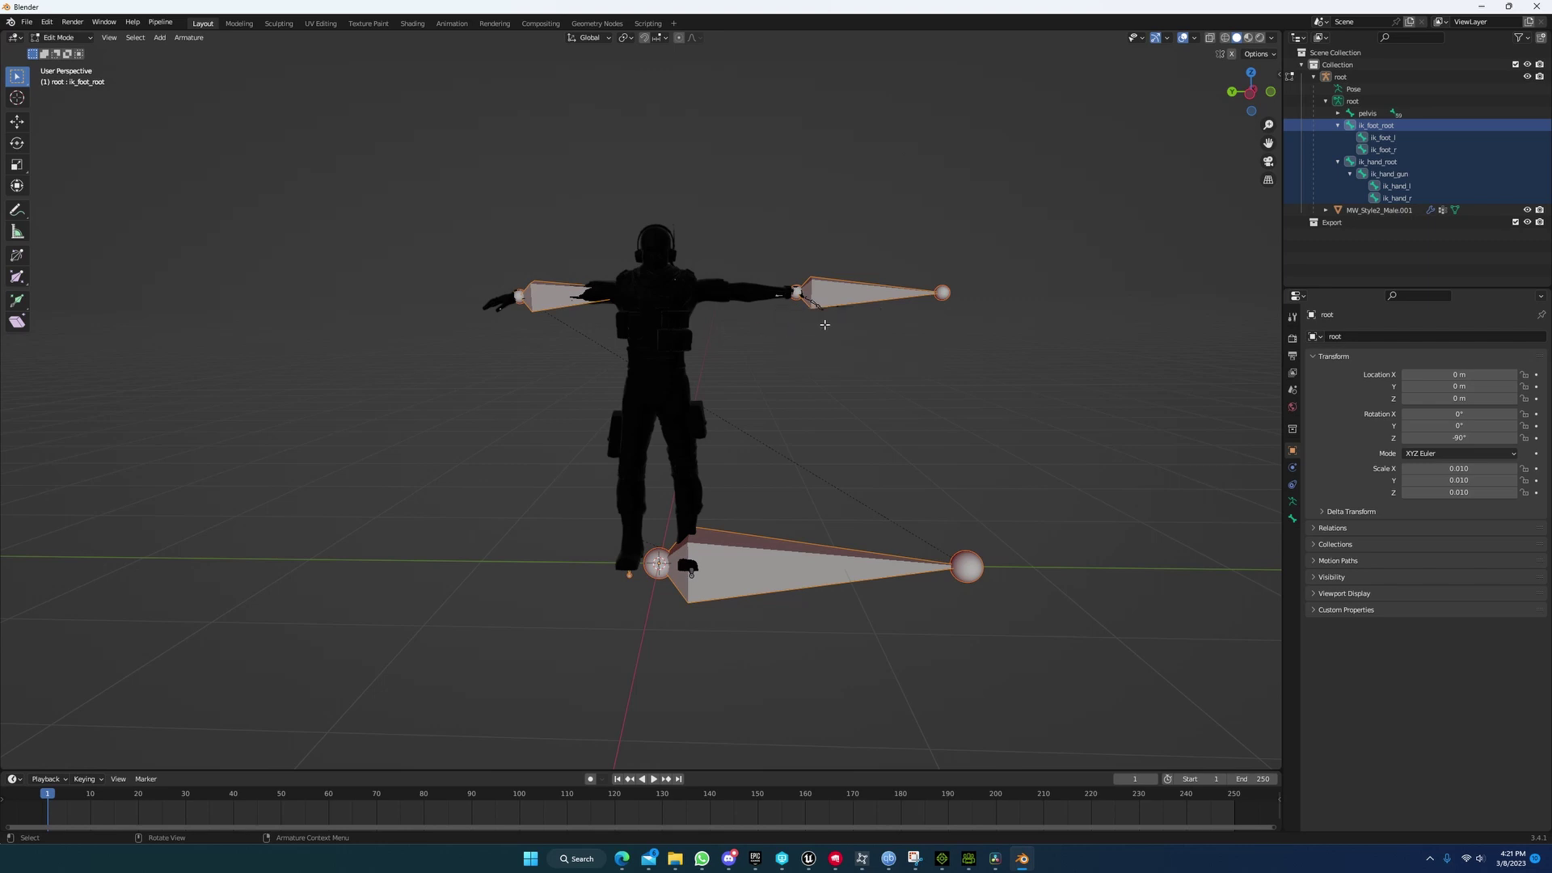
key("x")
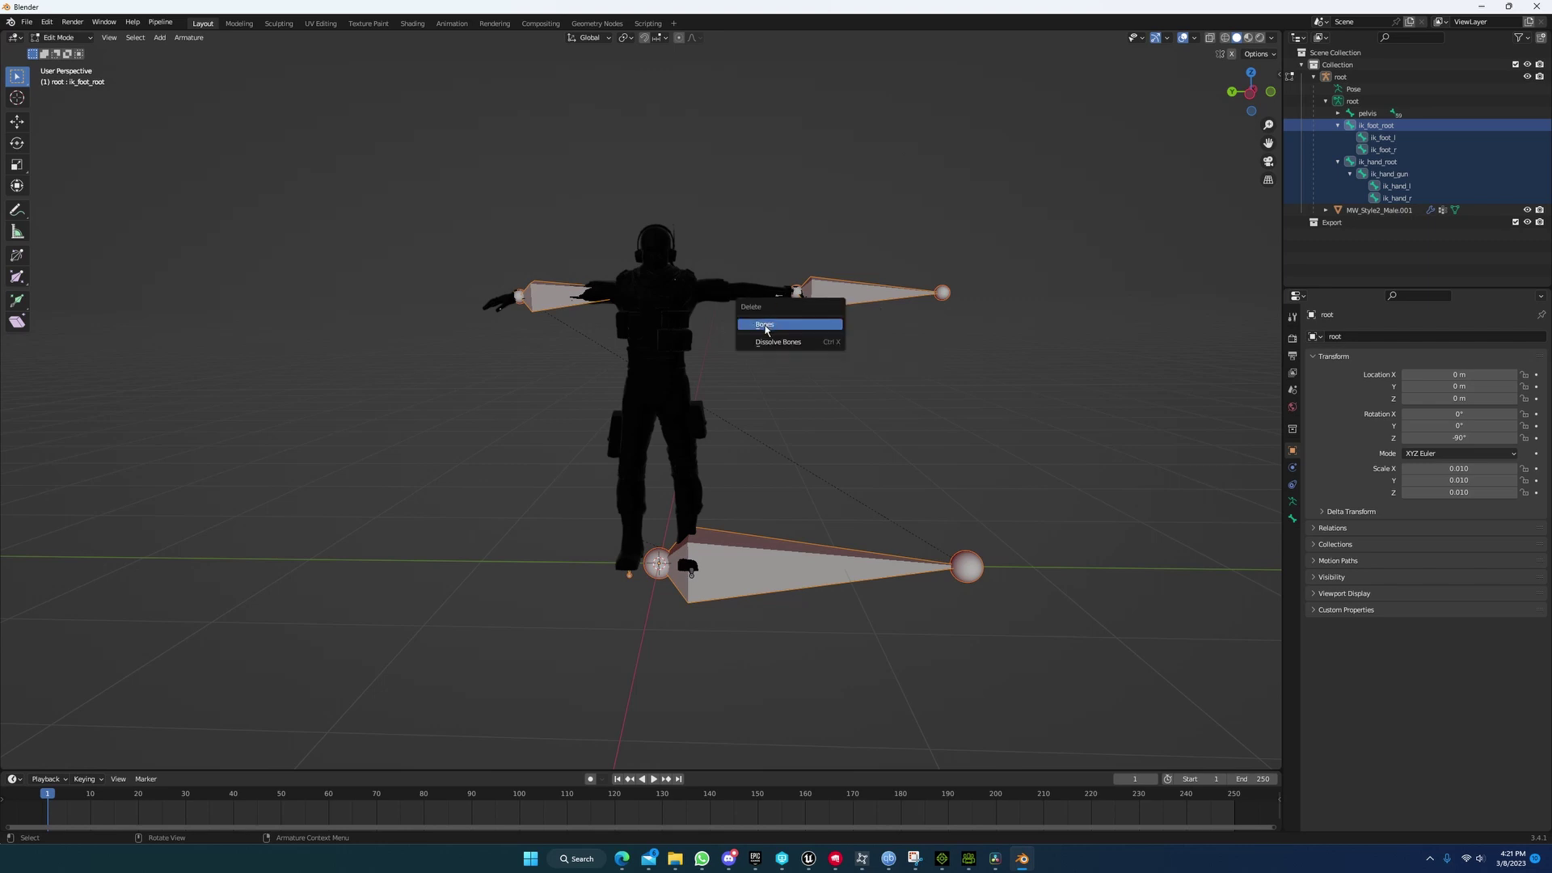
left_click(765, 326)
mouse_move(801, 341)
middle_mouse_down()
mouse_move(776, 339)
mouse_move(816, 331)
middle_mouse_up()
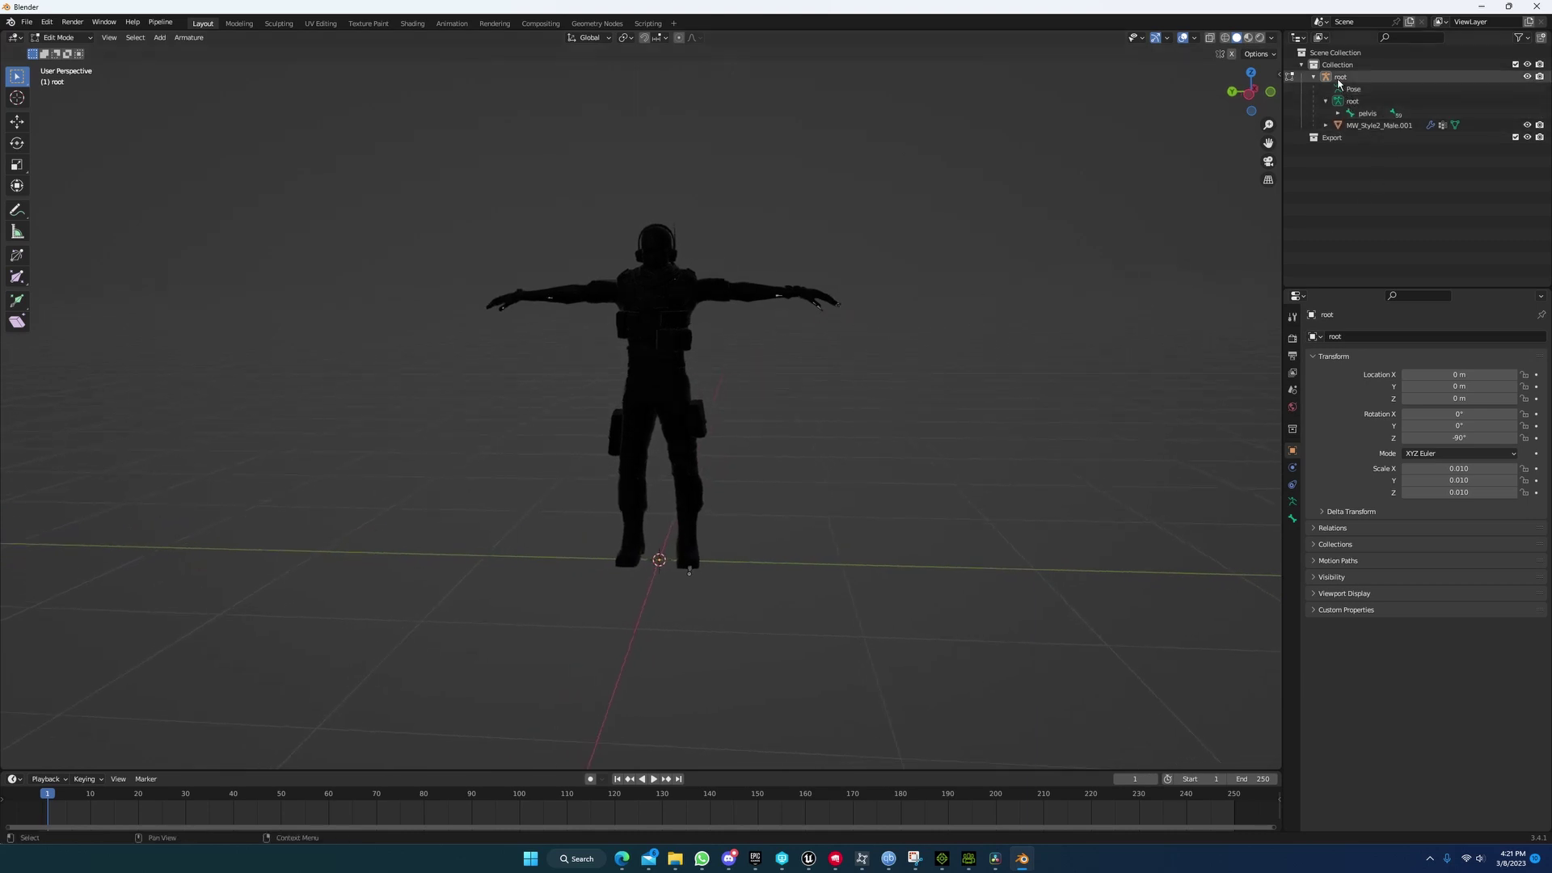
Step: Select the MW_Style2_Male.001 mesh, collapse the hierarchy, and start an FBX export
left_click(1363, 126)
left_click(1326, 101)
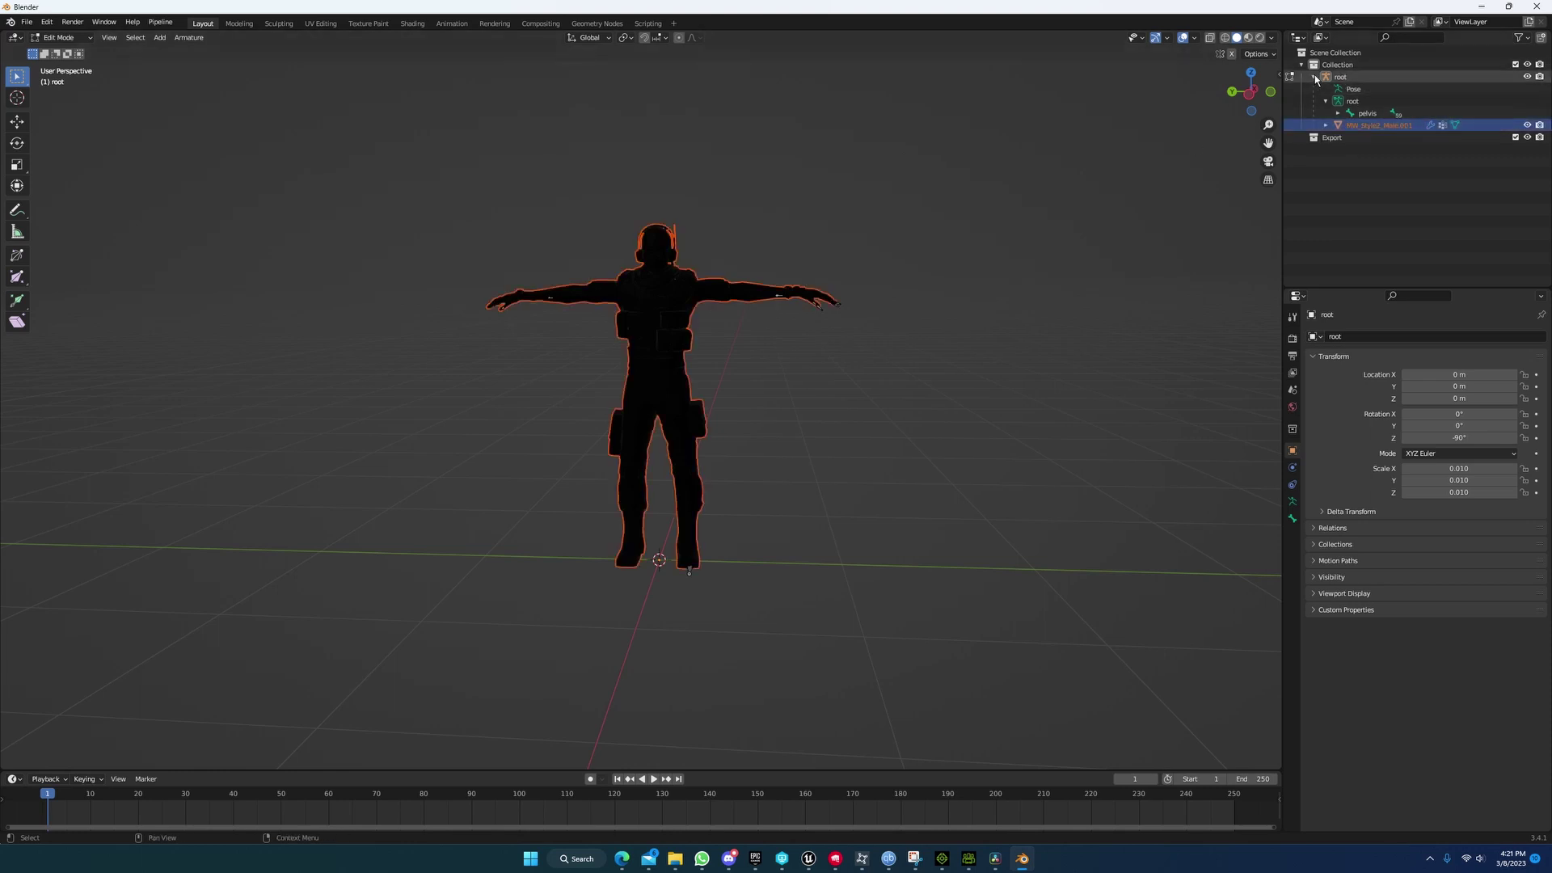
left_click(1313, 77)
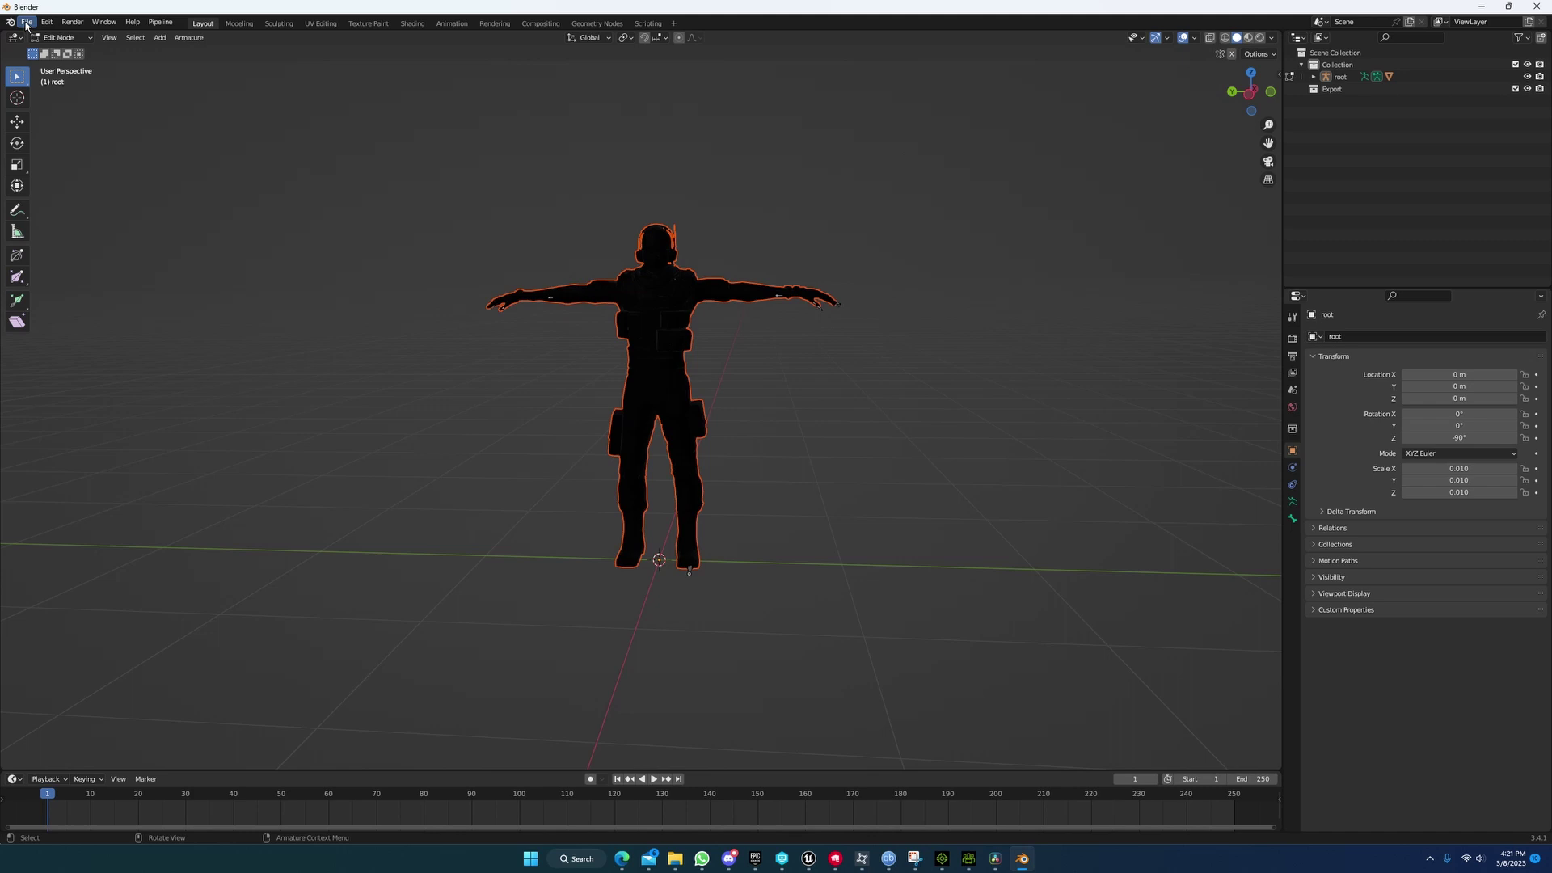
left_click(27, 22)
mouse_move(58, 205)
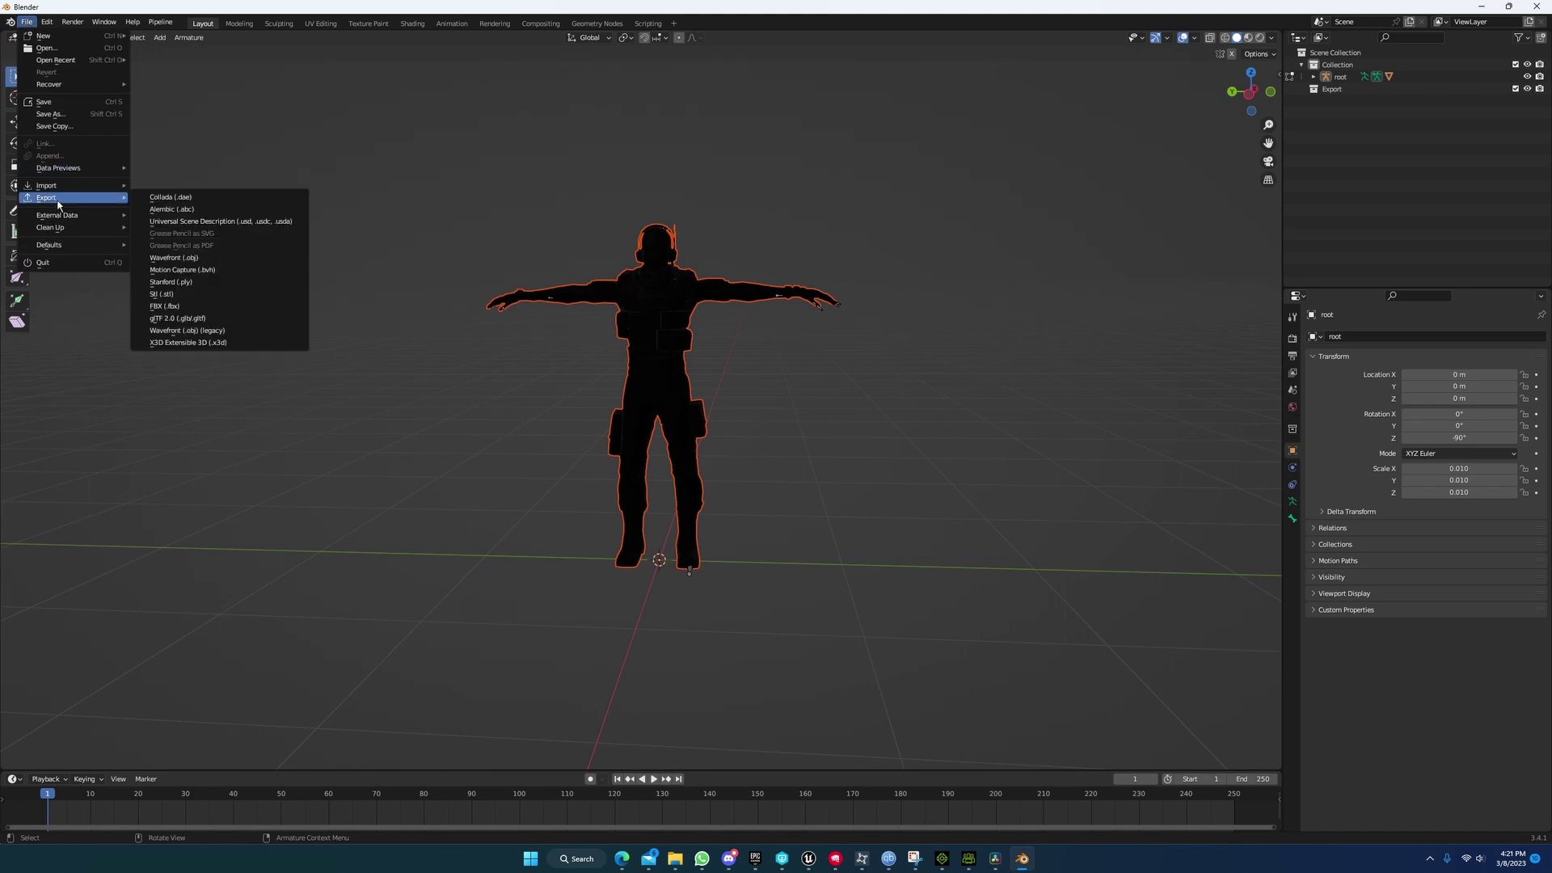
left_click(165, 306)
Step: Name the export MW_Style2_Male_Fixed in the Fixing_Reallusion folder
left_click(474, 558)
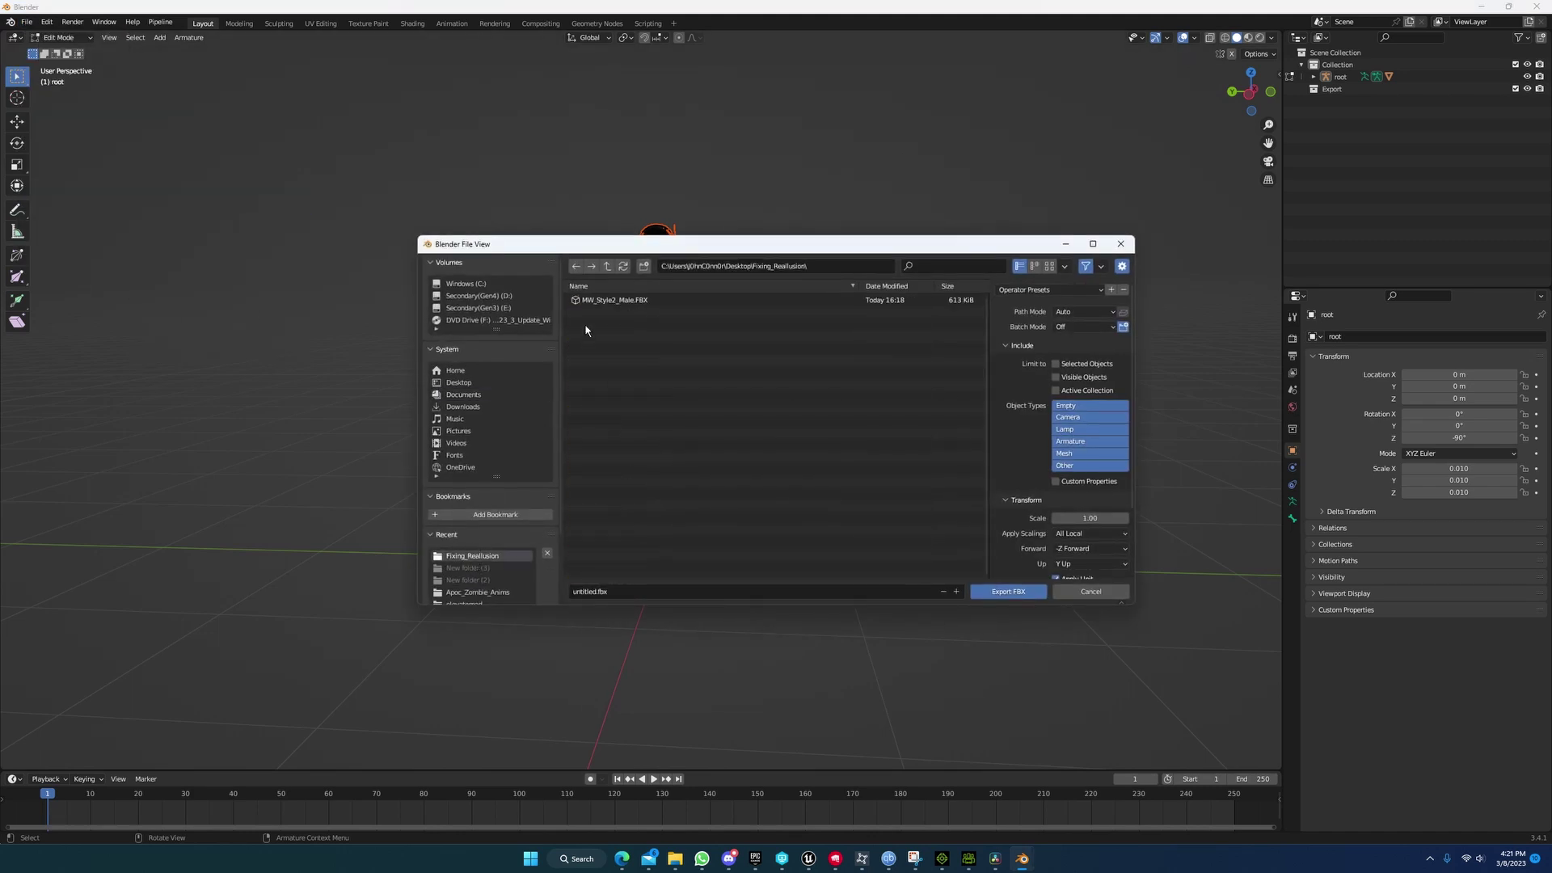
left_click(615, 300)
left_click(625, 593)
left_click(625, 593)
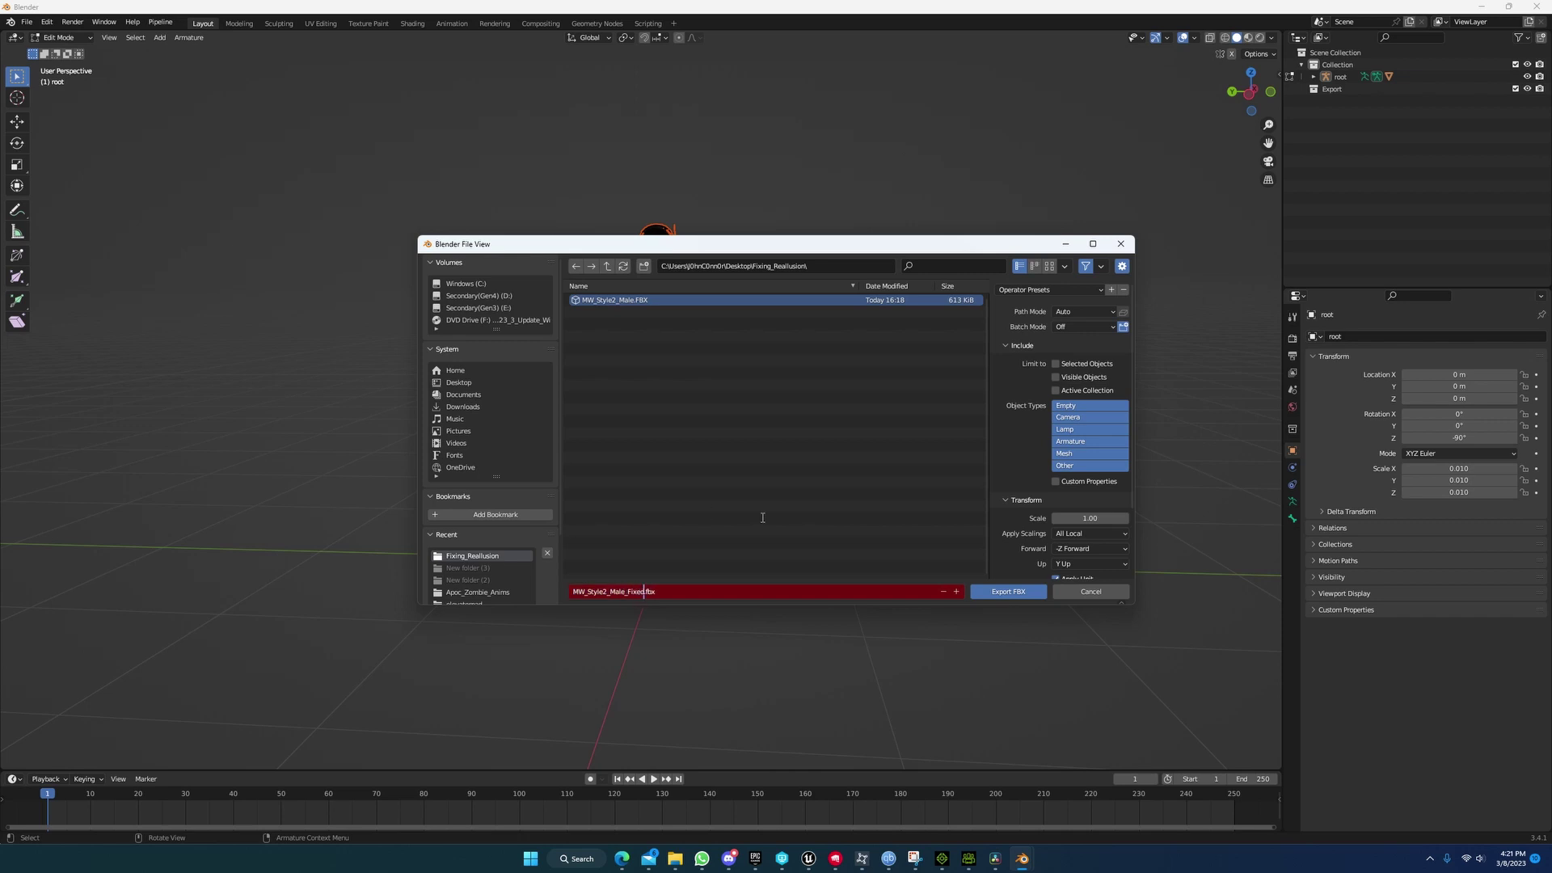
type("_Fixed")
key("Return")
Step: Apply the saved armature-and-mesh export preset and expand Geometry and Armature options
left_click(1054, 289)
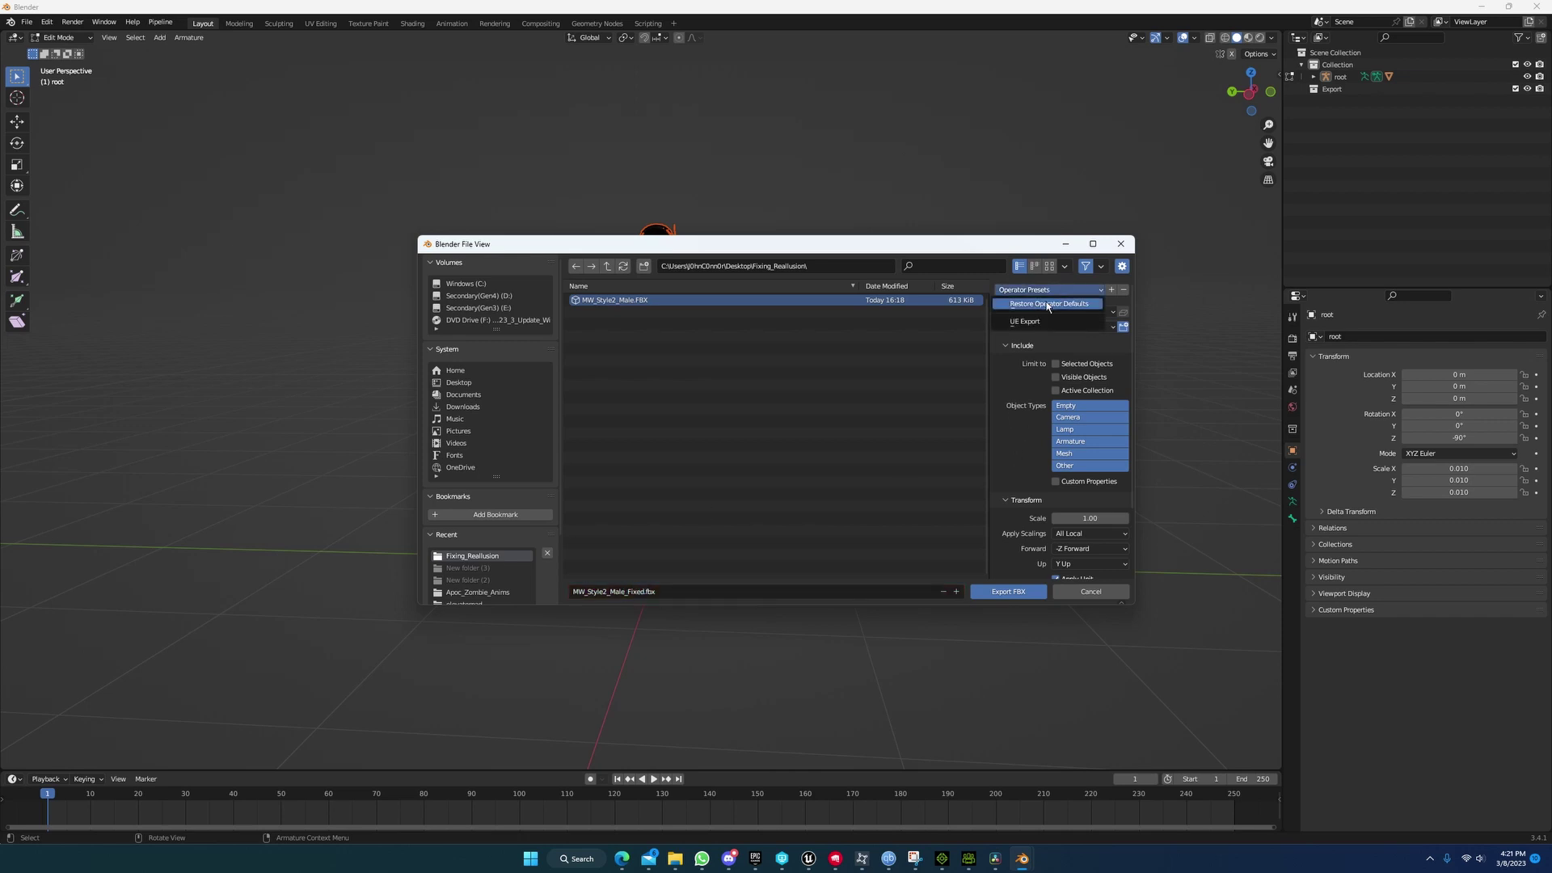
left_click(1038, 321)
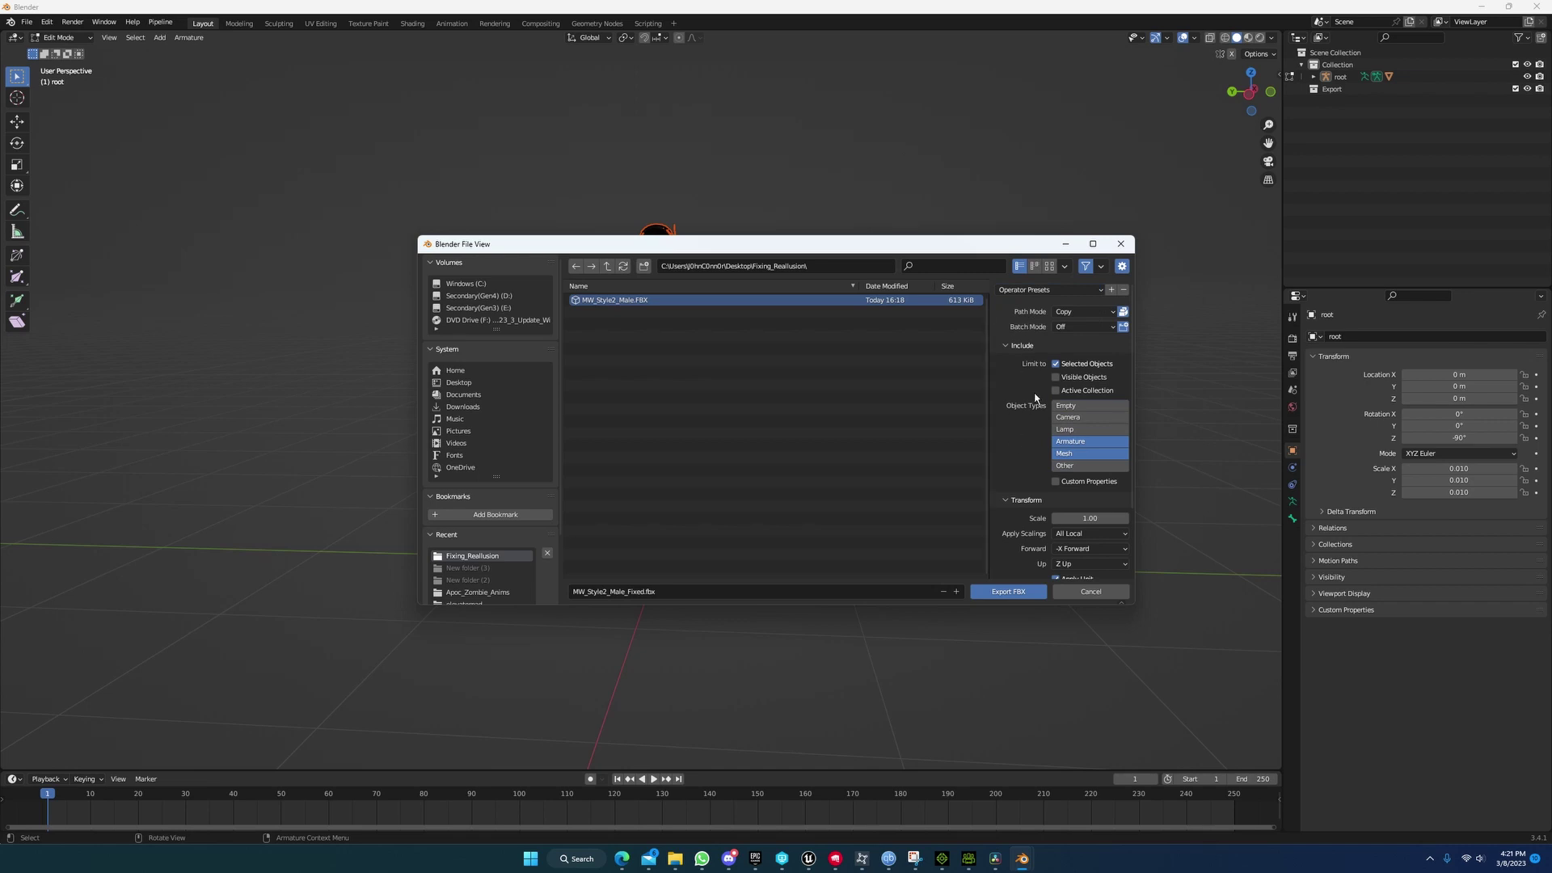
scroll(1013, 429, "down", 3)
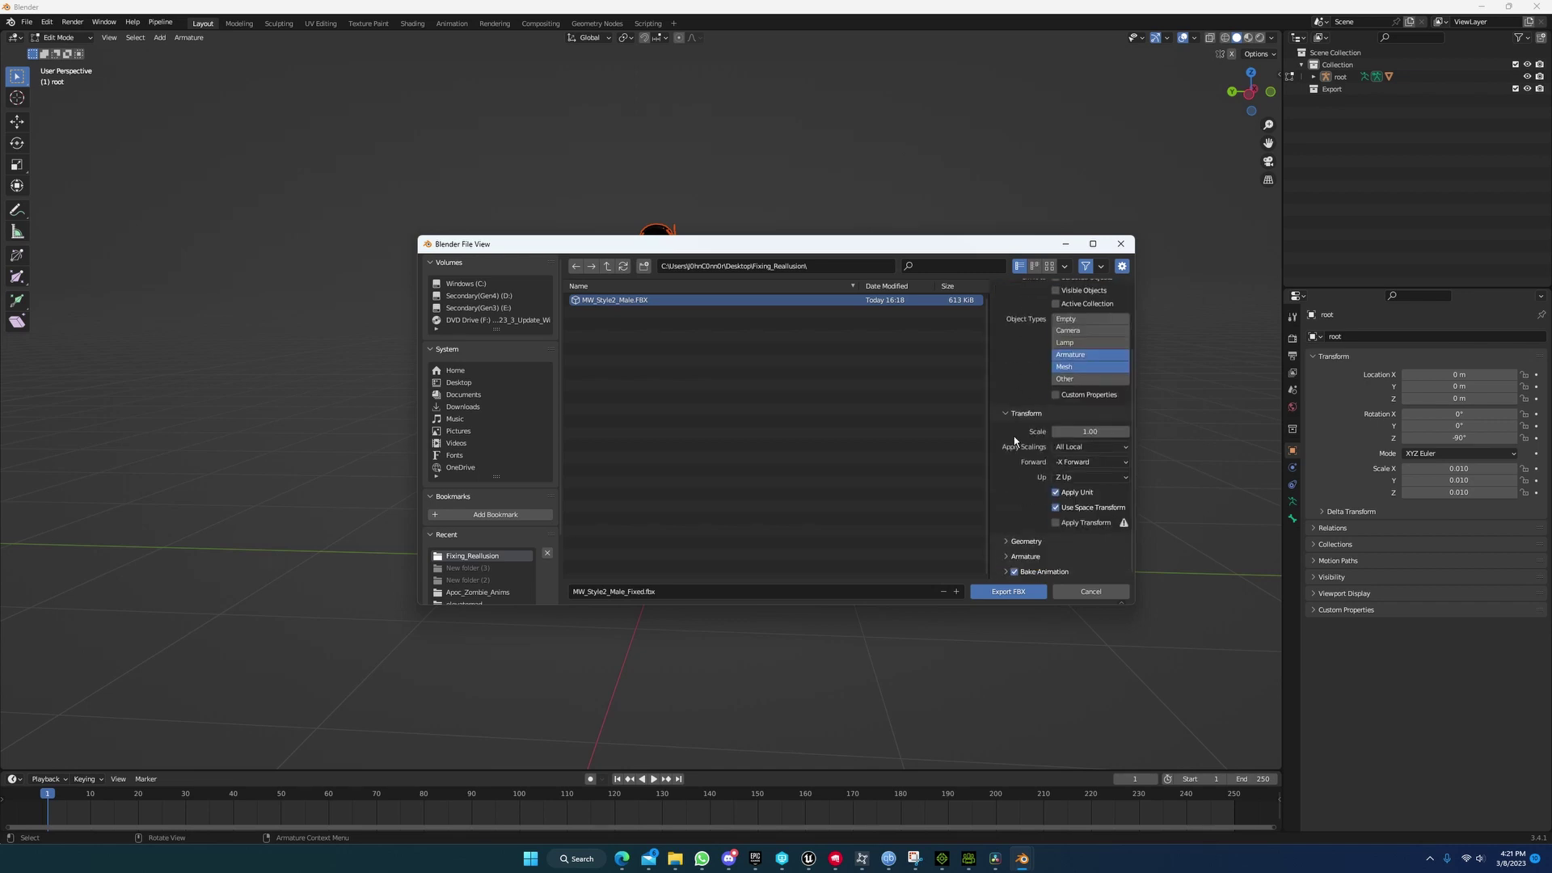
left_click(1005, 556)
left_click(1009, 540)
scroll(1051, 436, "down", 4)
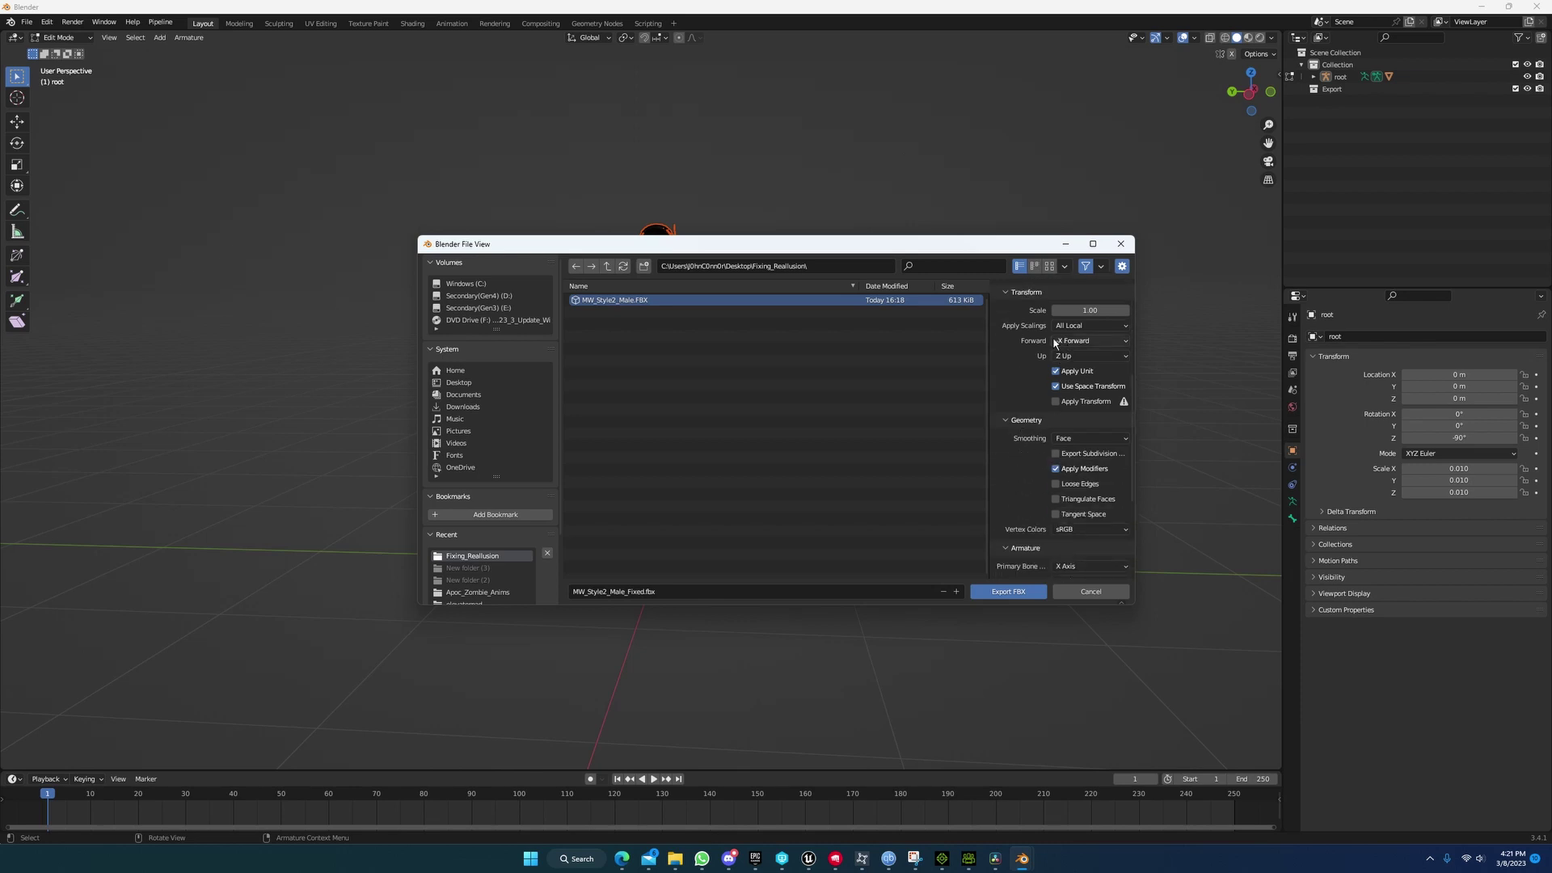
scroll(1055, 379, "down", 3)
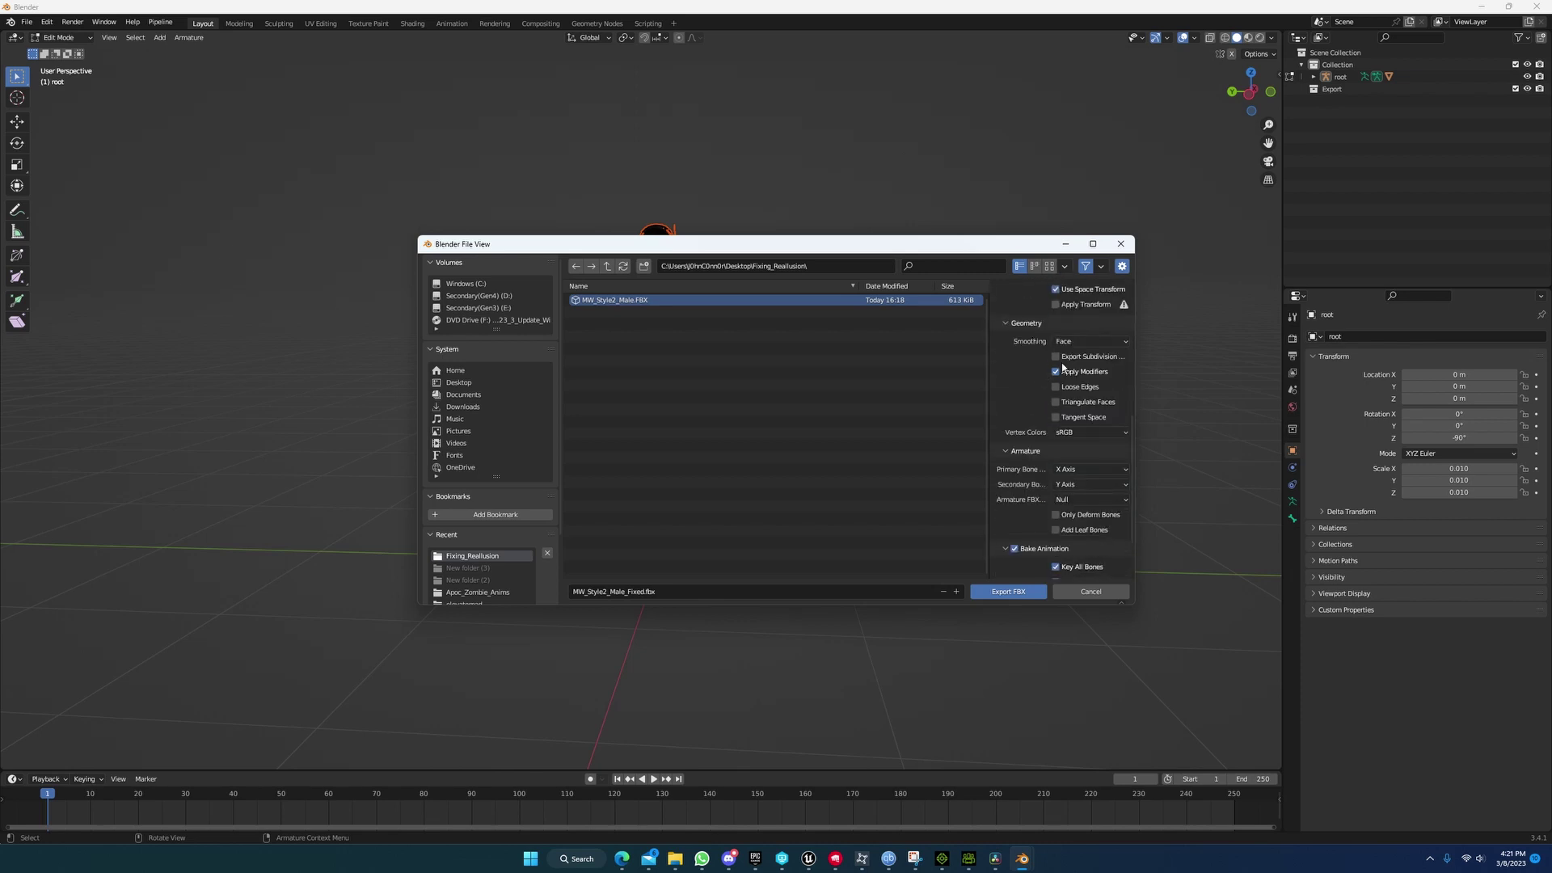
Step: Keep Smoothing set to Face and export the FBX
left_click(1067, 343)
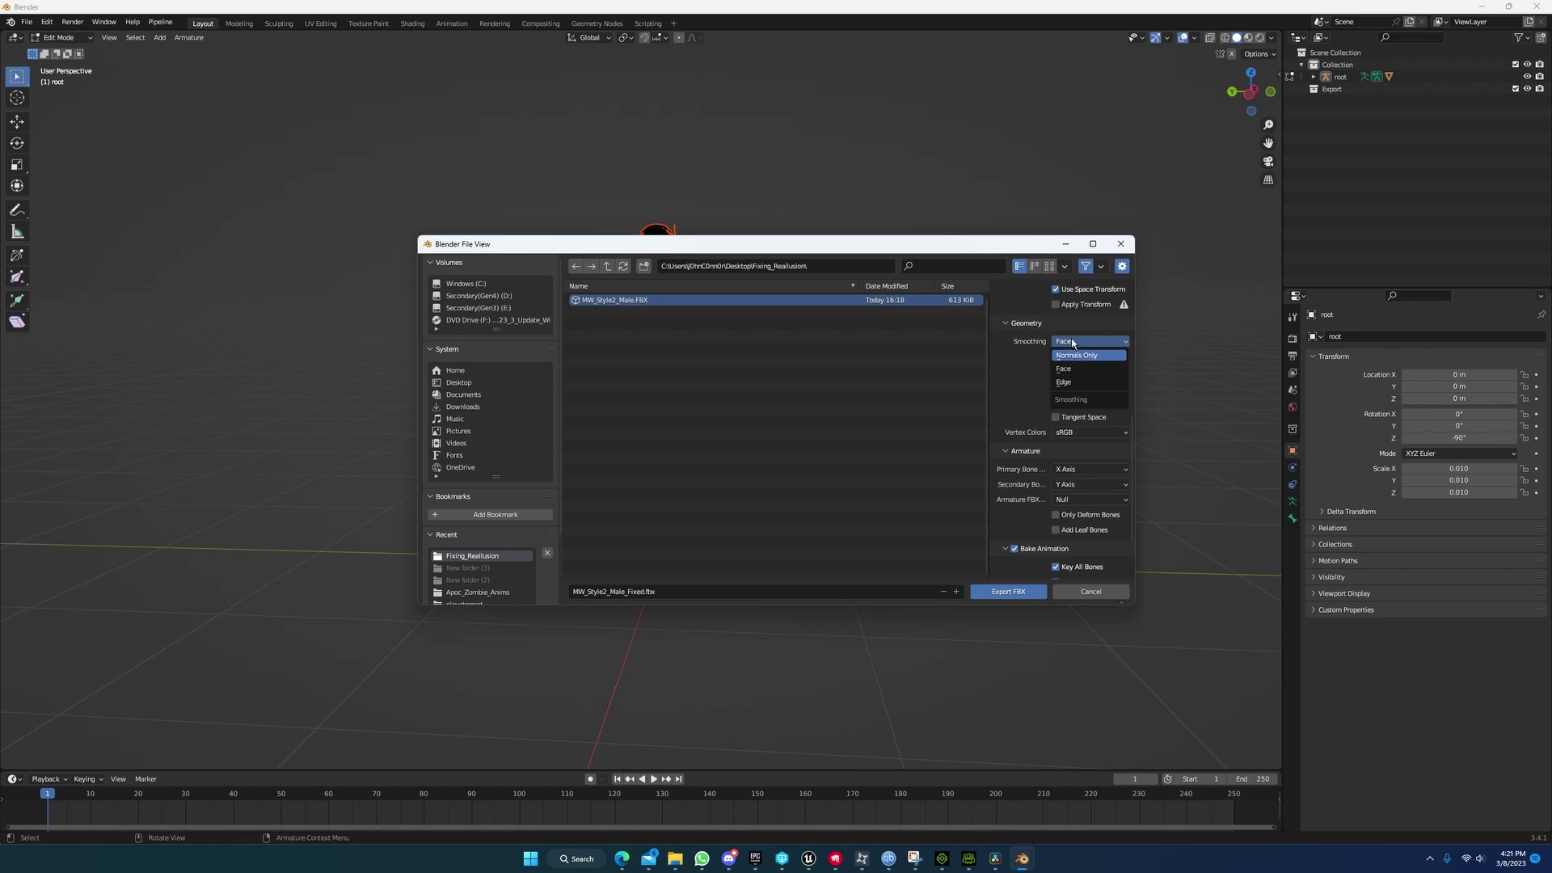
left_click(1071, 340)
scroll(1018, 404, "down", 2)
scroll(1015, 410, "up", 2)
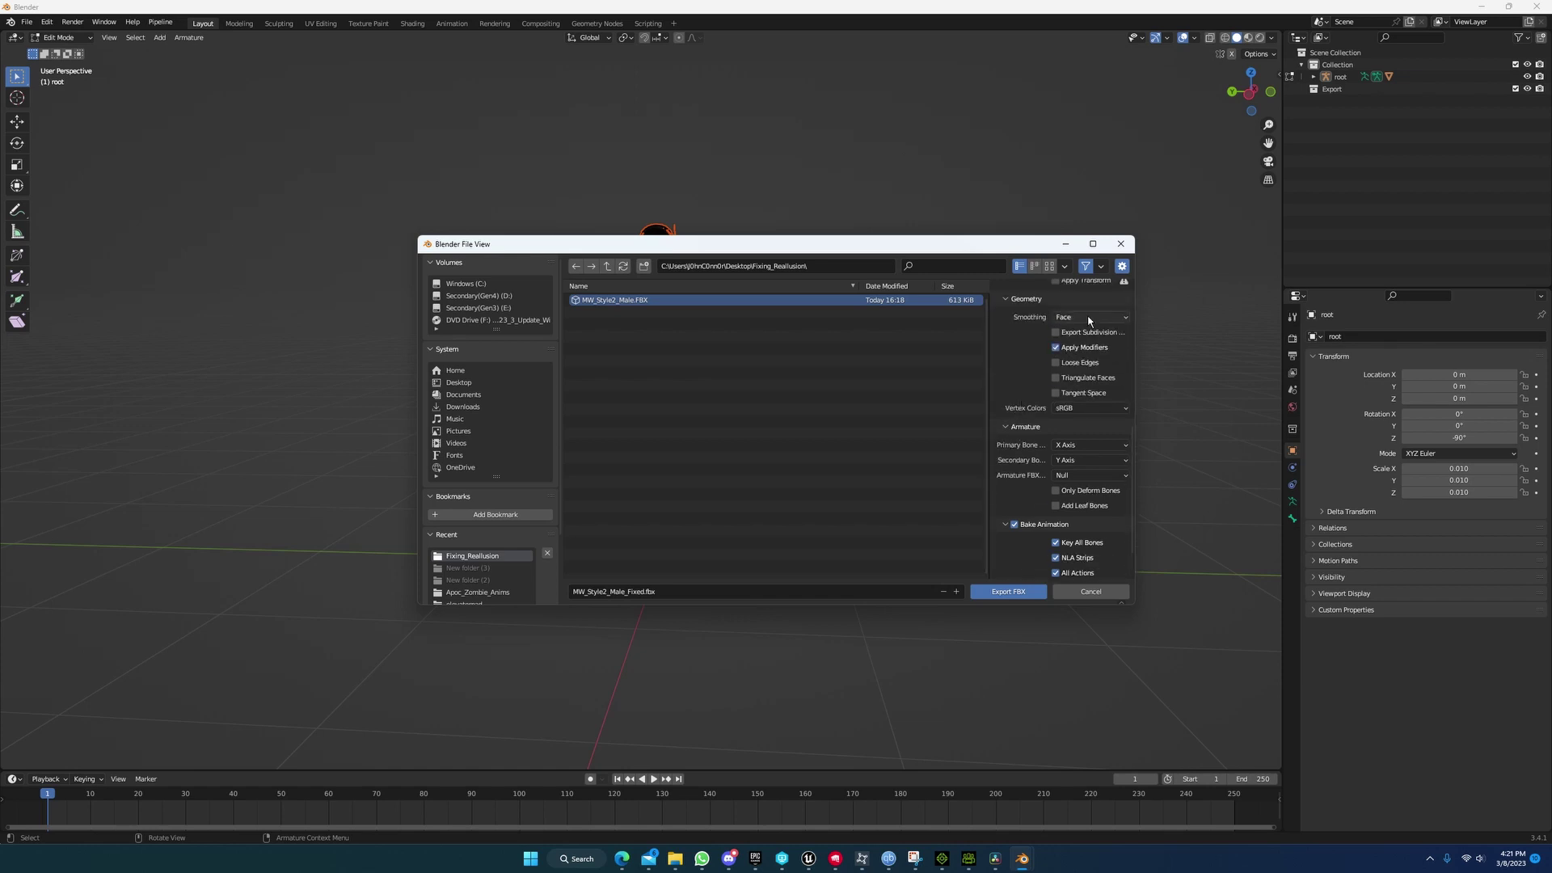
scroll(1024, 425, "down", 2)
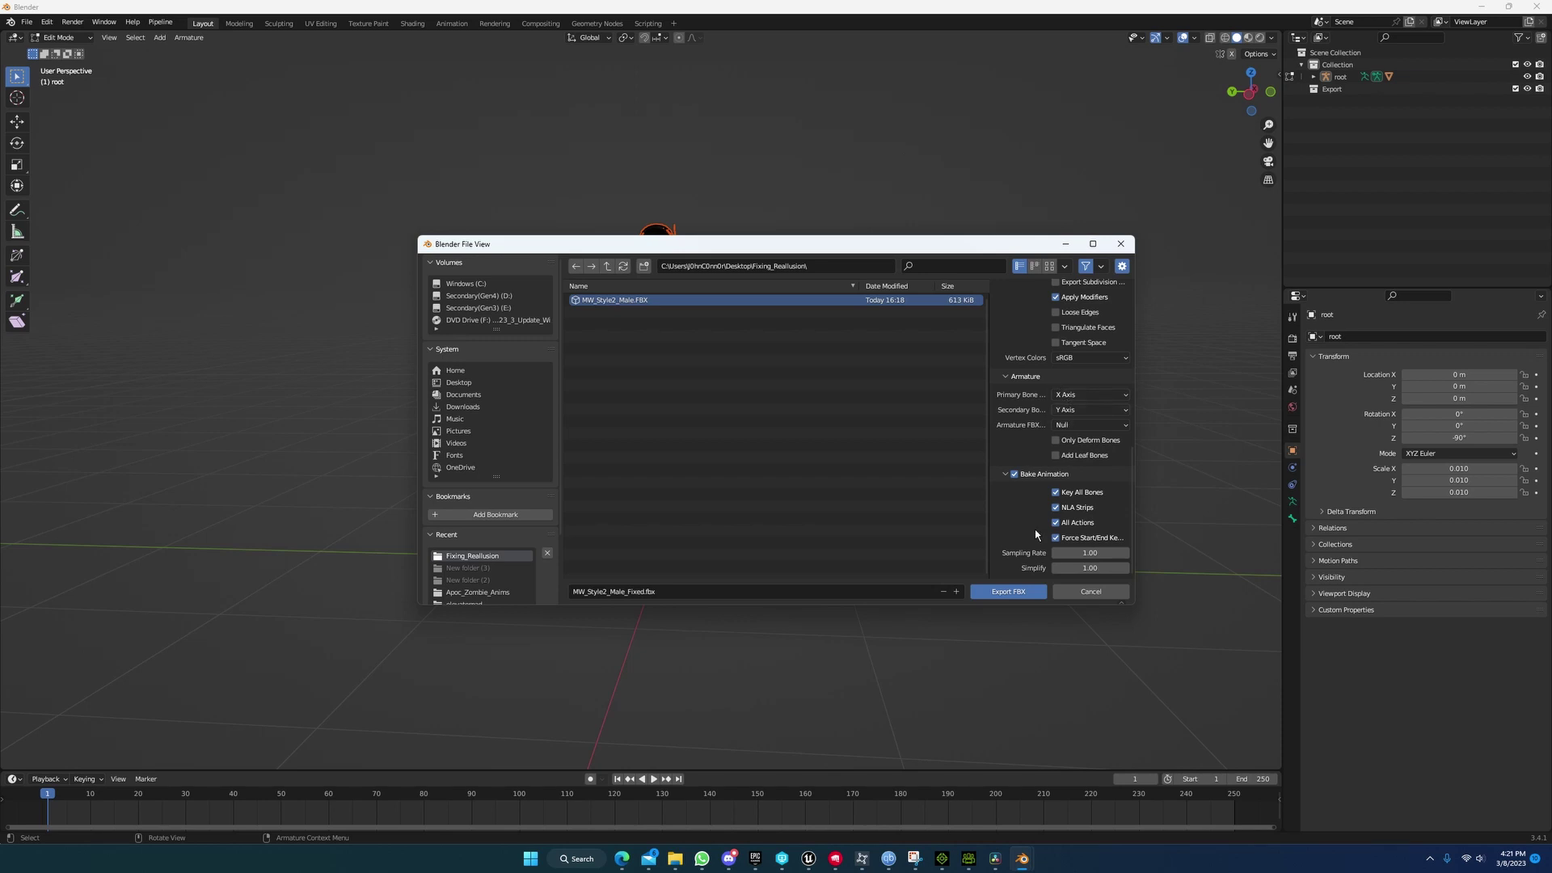
left_click(1016, 590)
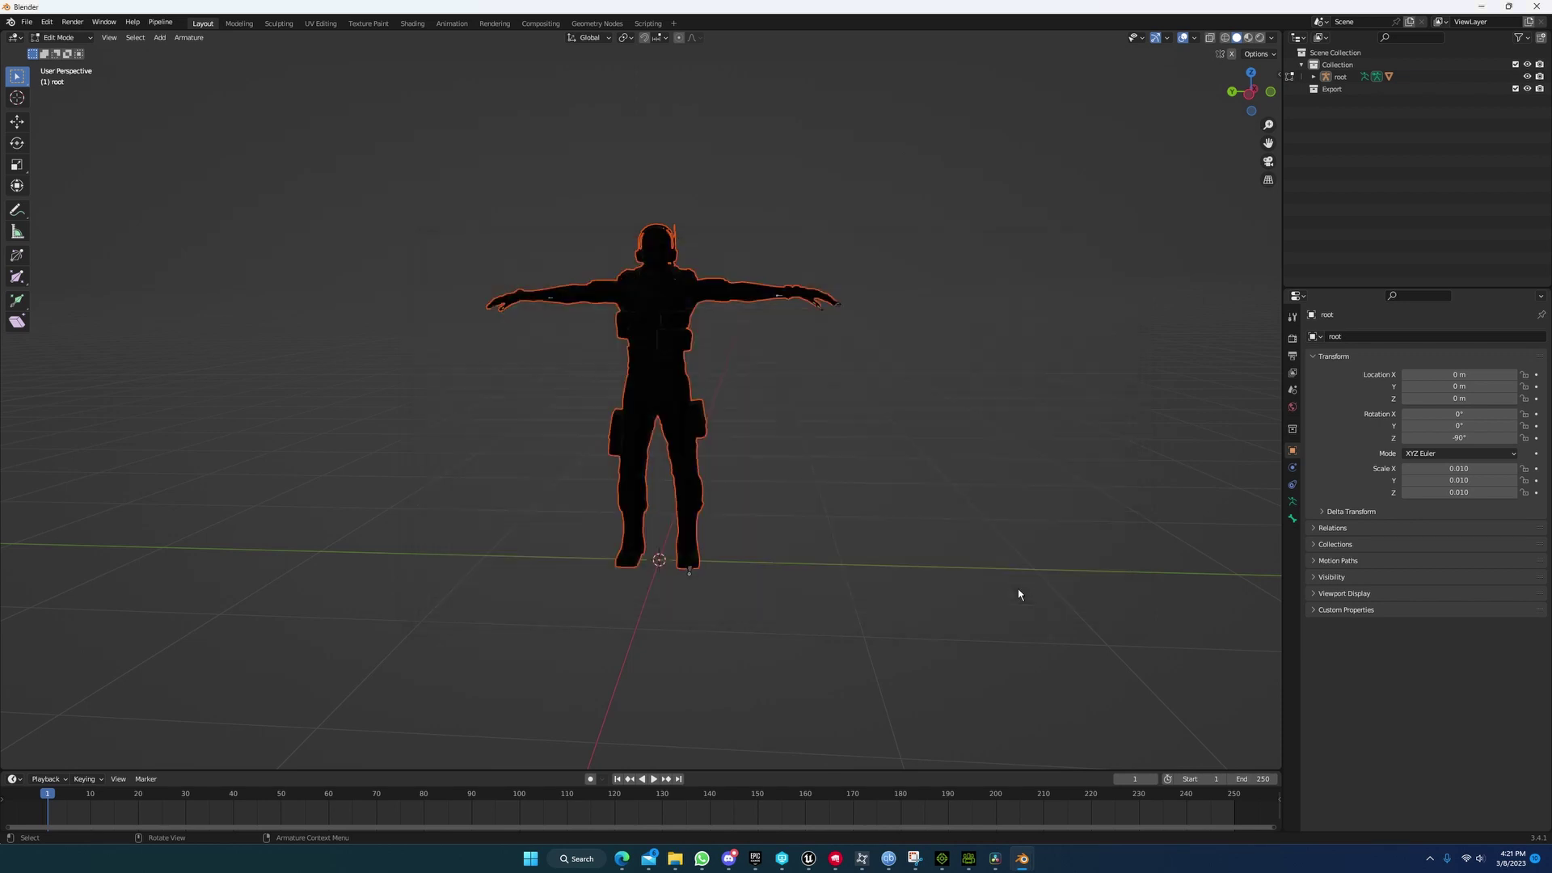
Step: In Character Creator 4, open the exported MW_Style2_Male_Fixed.fbx for import
left_click(968, 858)
left_click(11, 21)
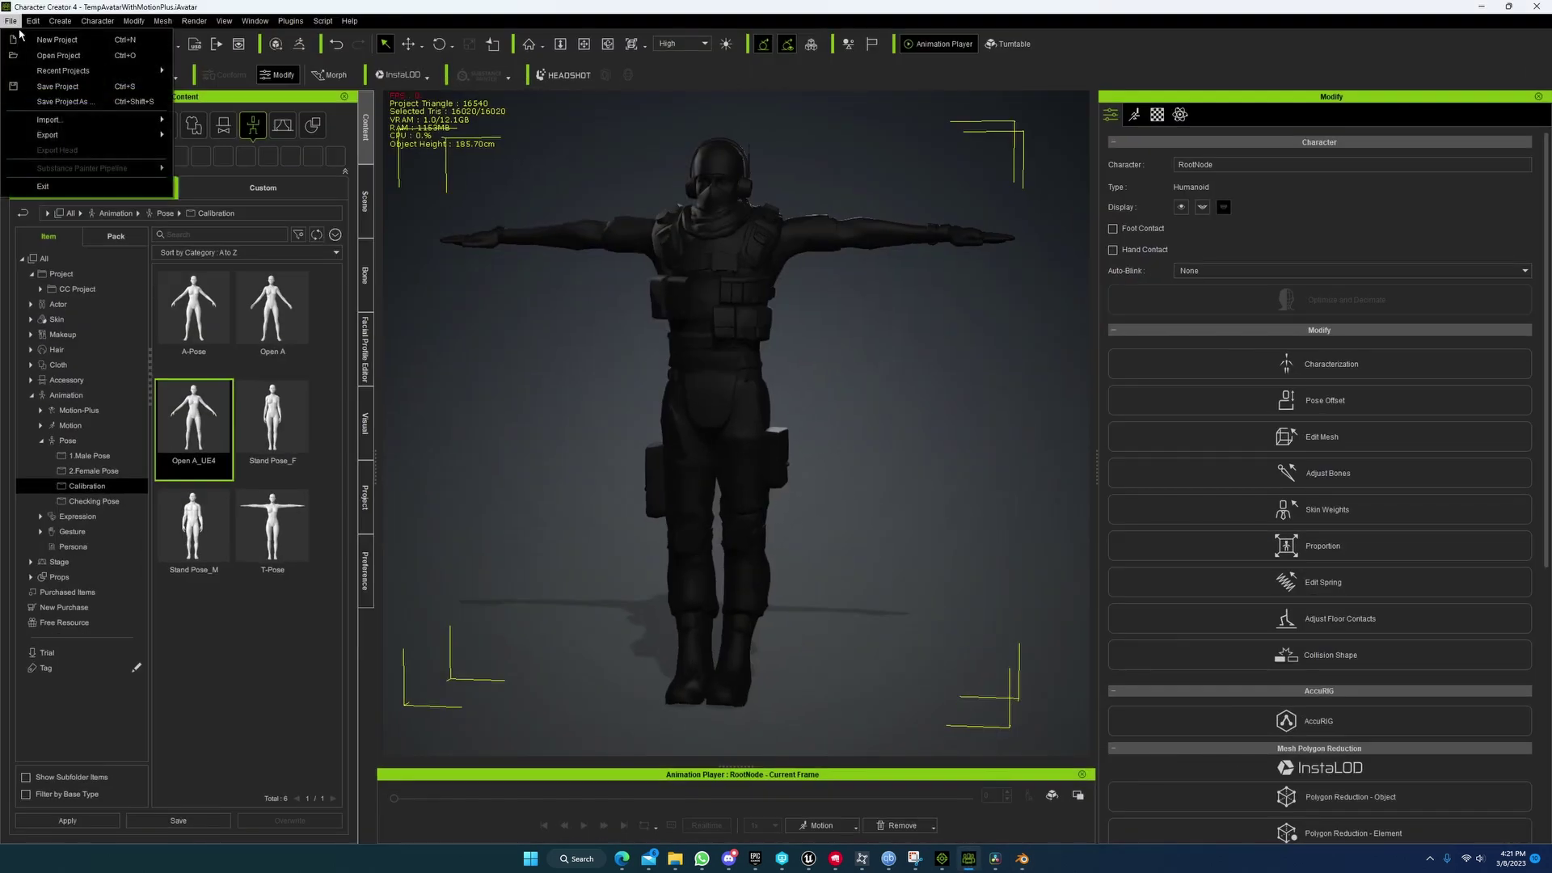
mouse_move(77, 121)
left_click(210, 125)
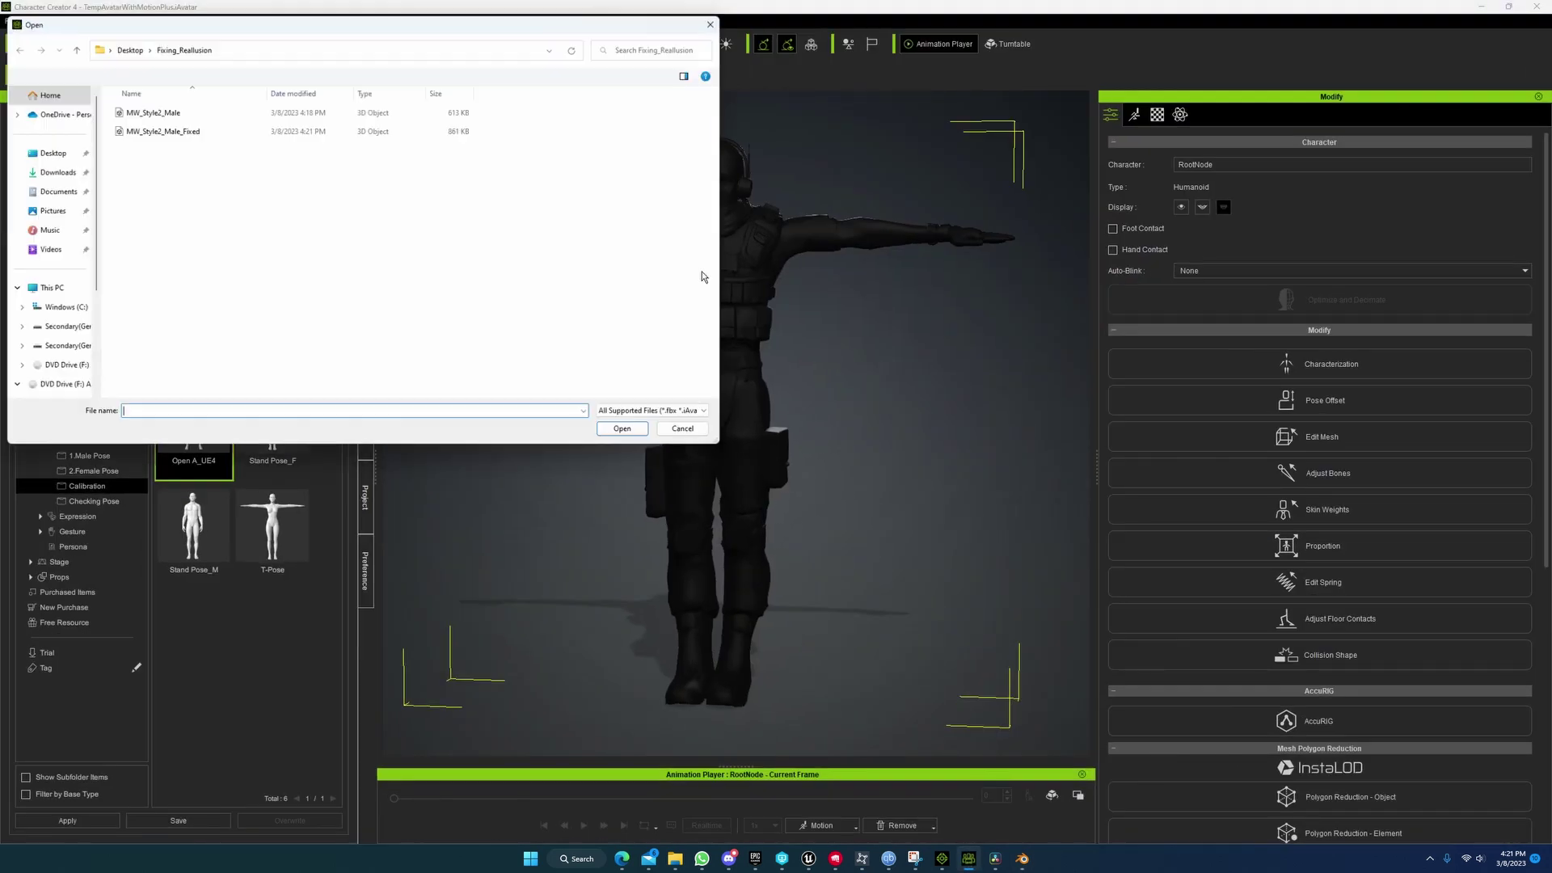
double_click(180, 131)
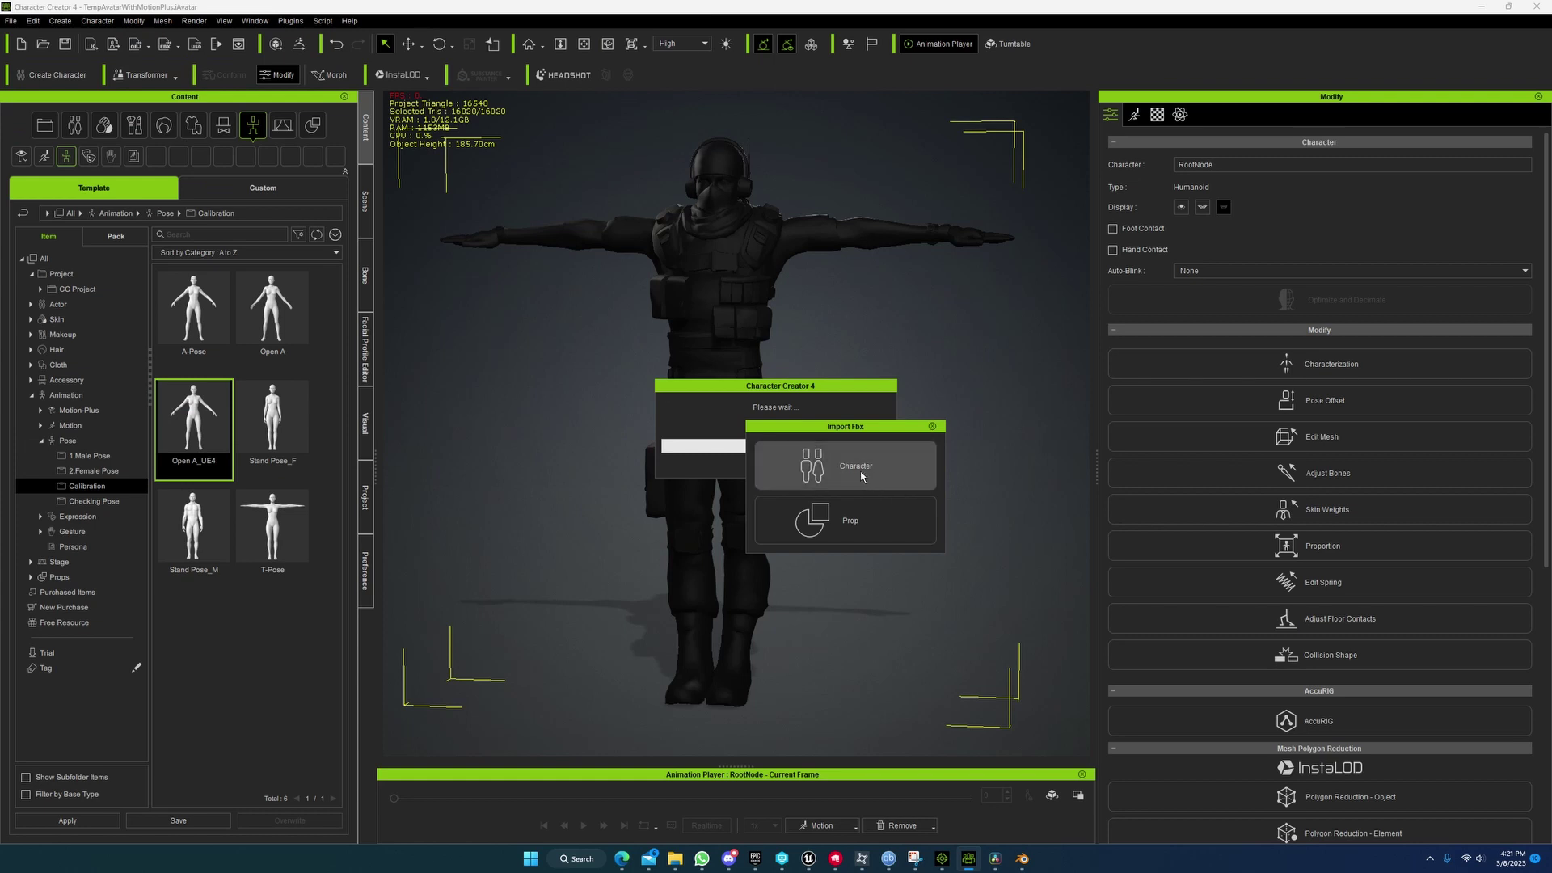
Step: Import it as Character with the Unreal_BaseCharacter profile, skipping auto-characterization
left_click(886, 465)
left_click(766, 580)
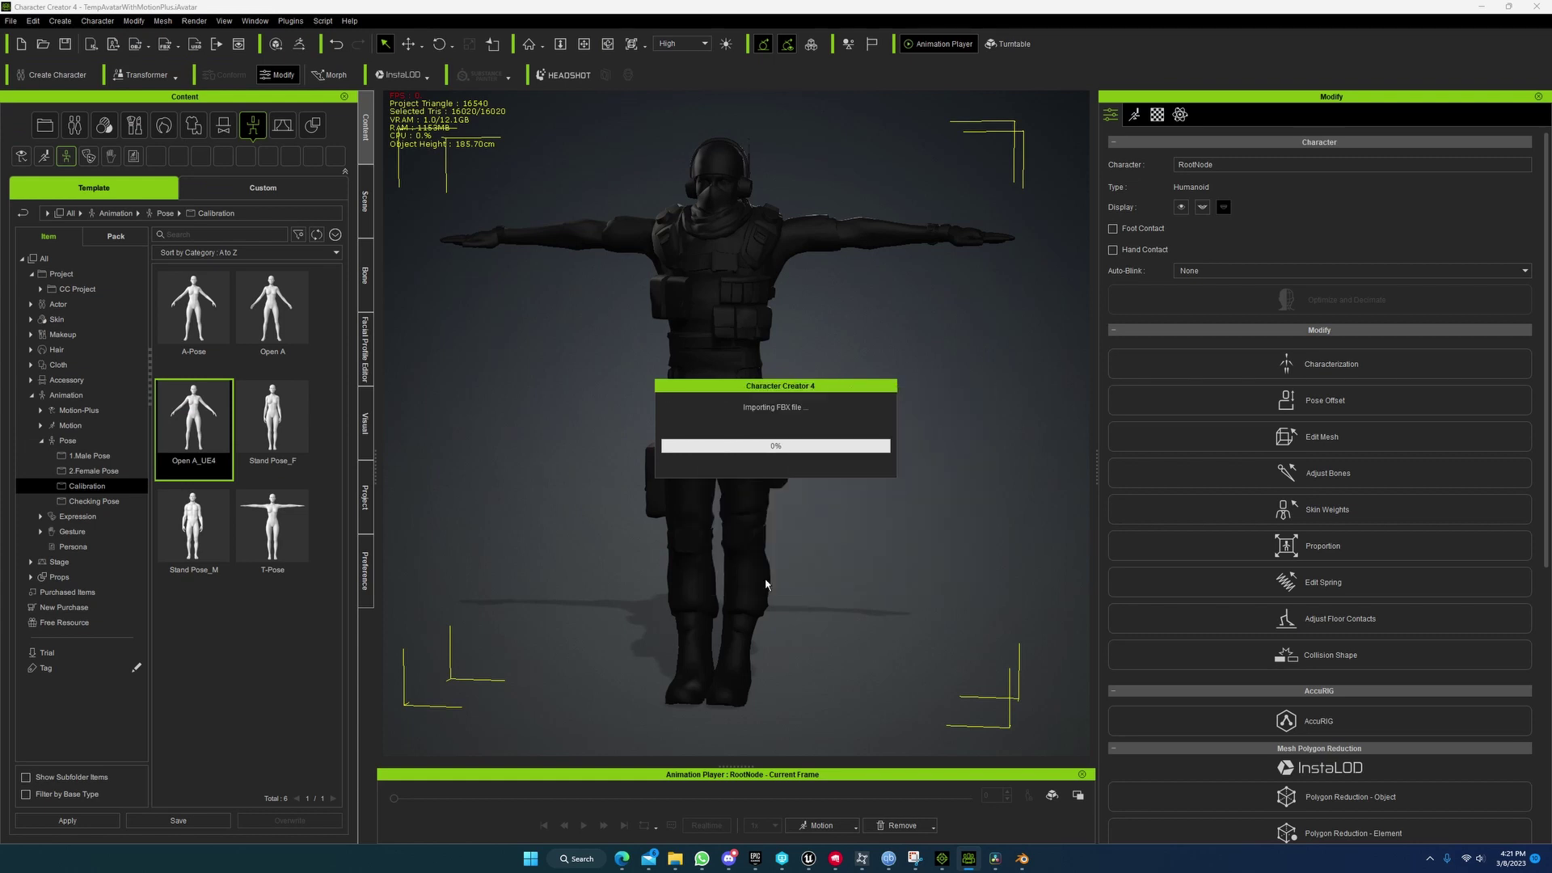
left_click(727, 346)
left_click(718, 369)
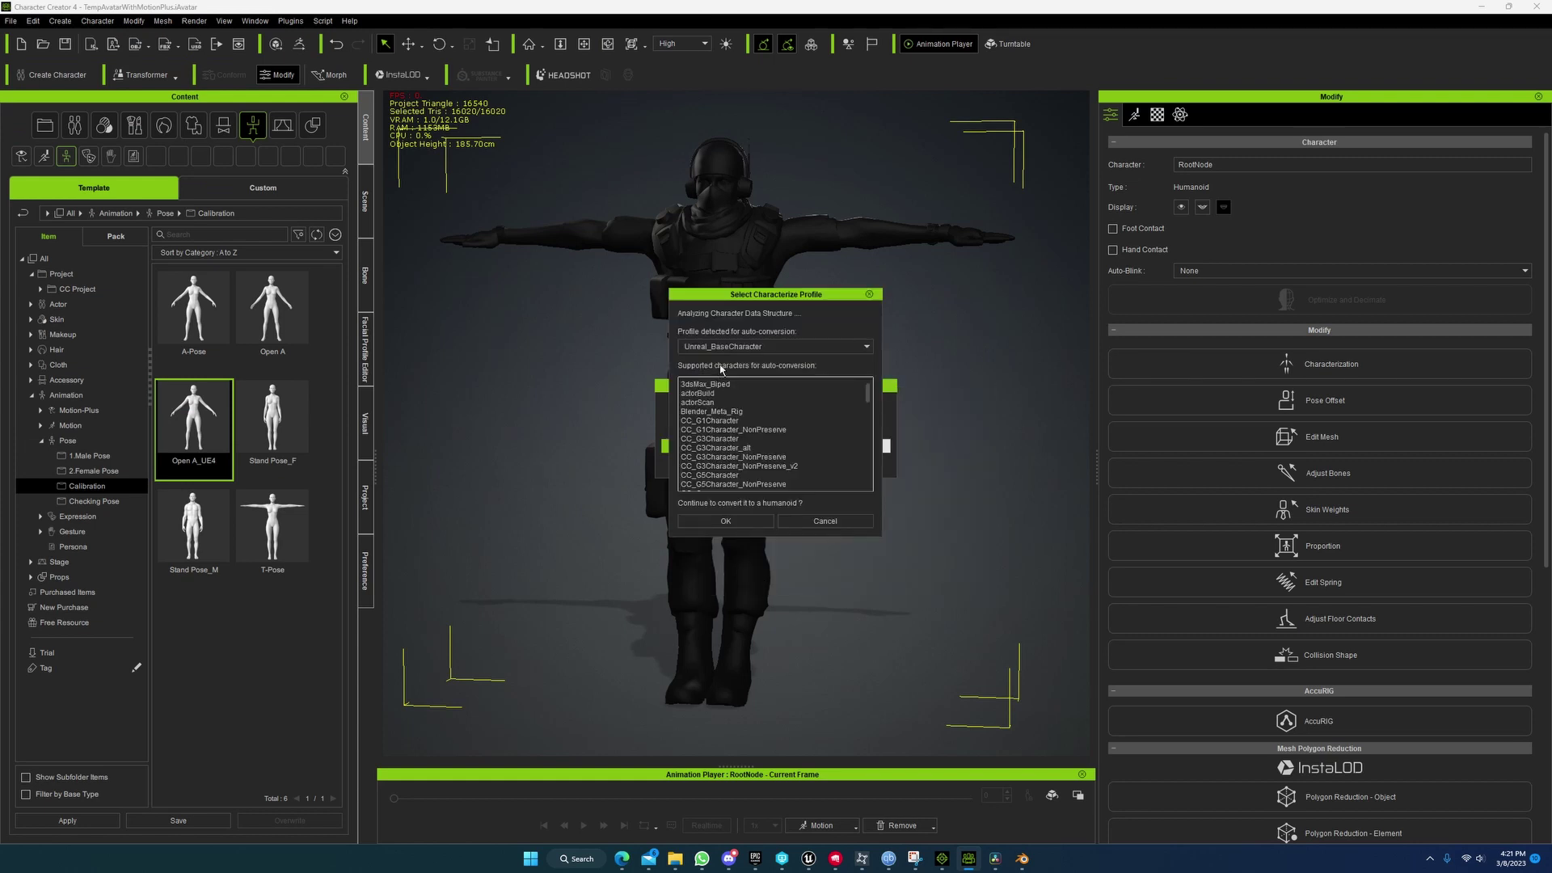
left_click(816, 522)
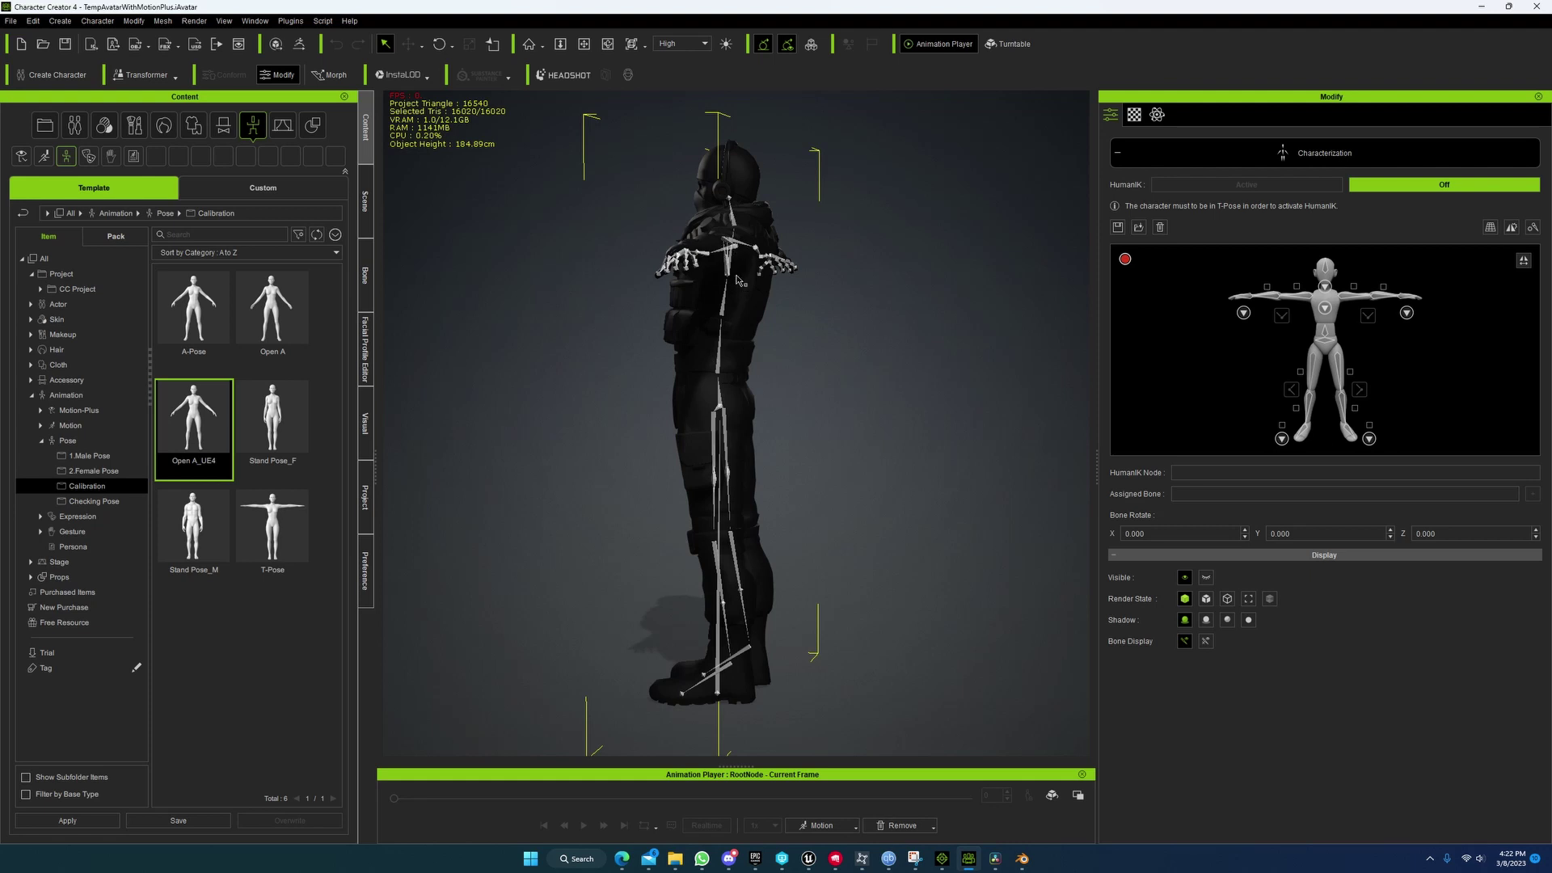
Step: Load the Unreal_BaseCharacter HIK profile and apply its T-pose and bone mapping
left_click(1138, 227)
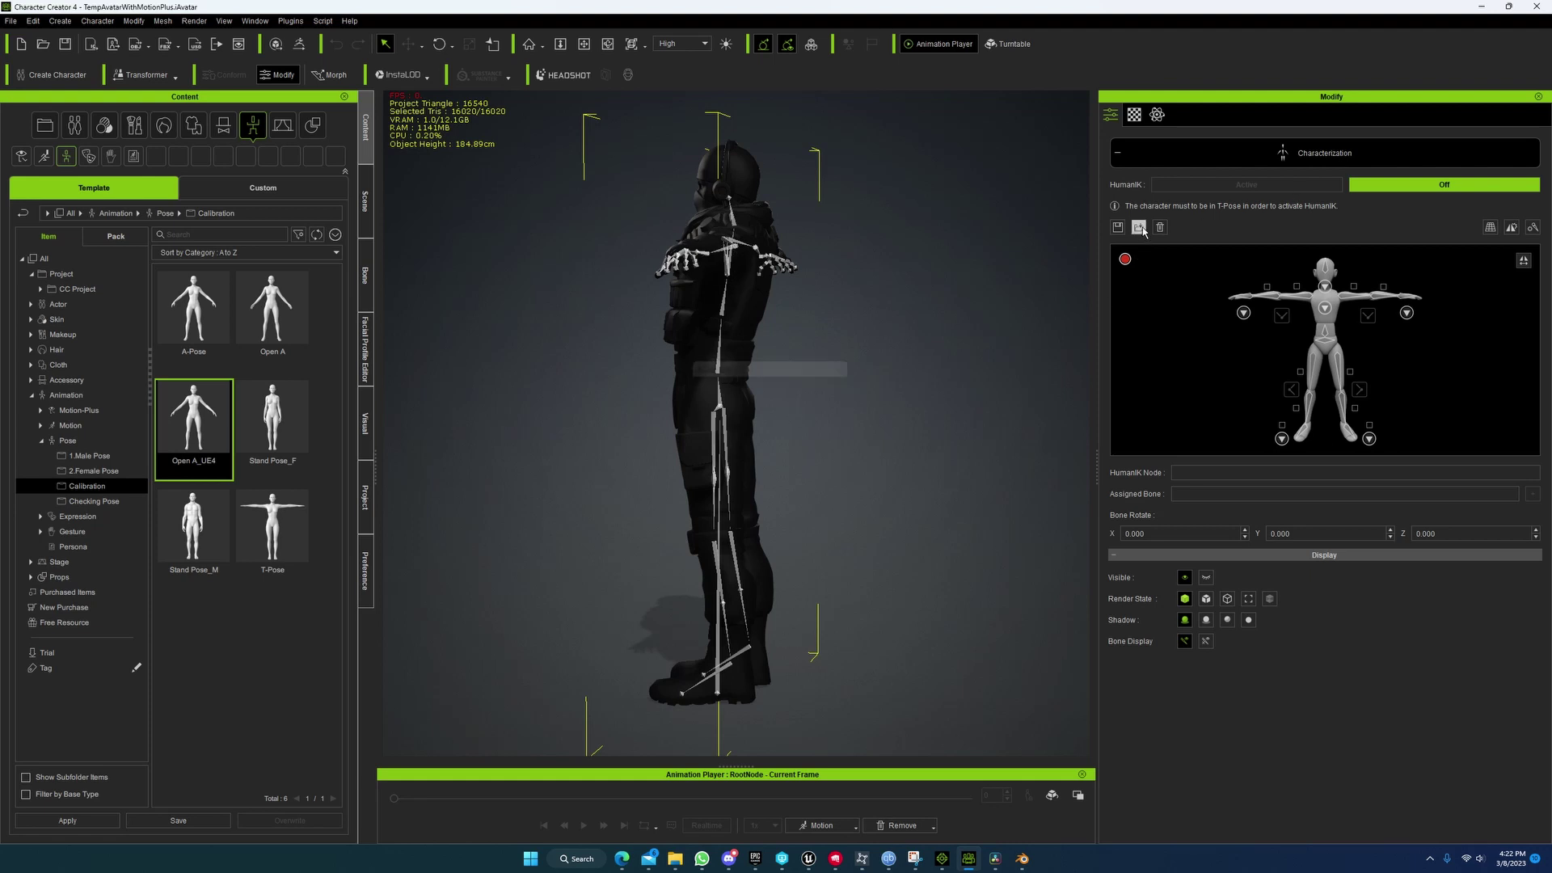
left_click(788, 408)
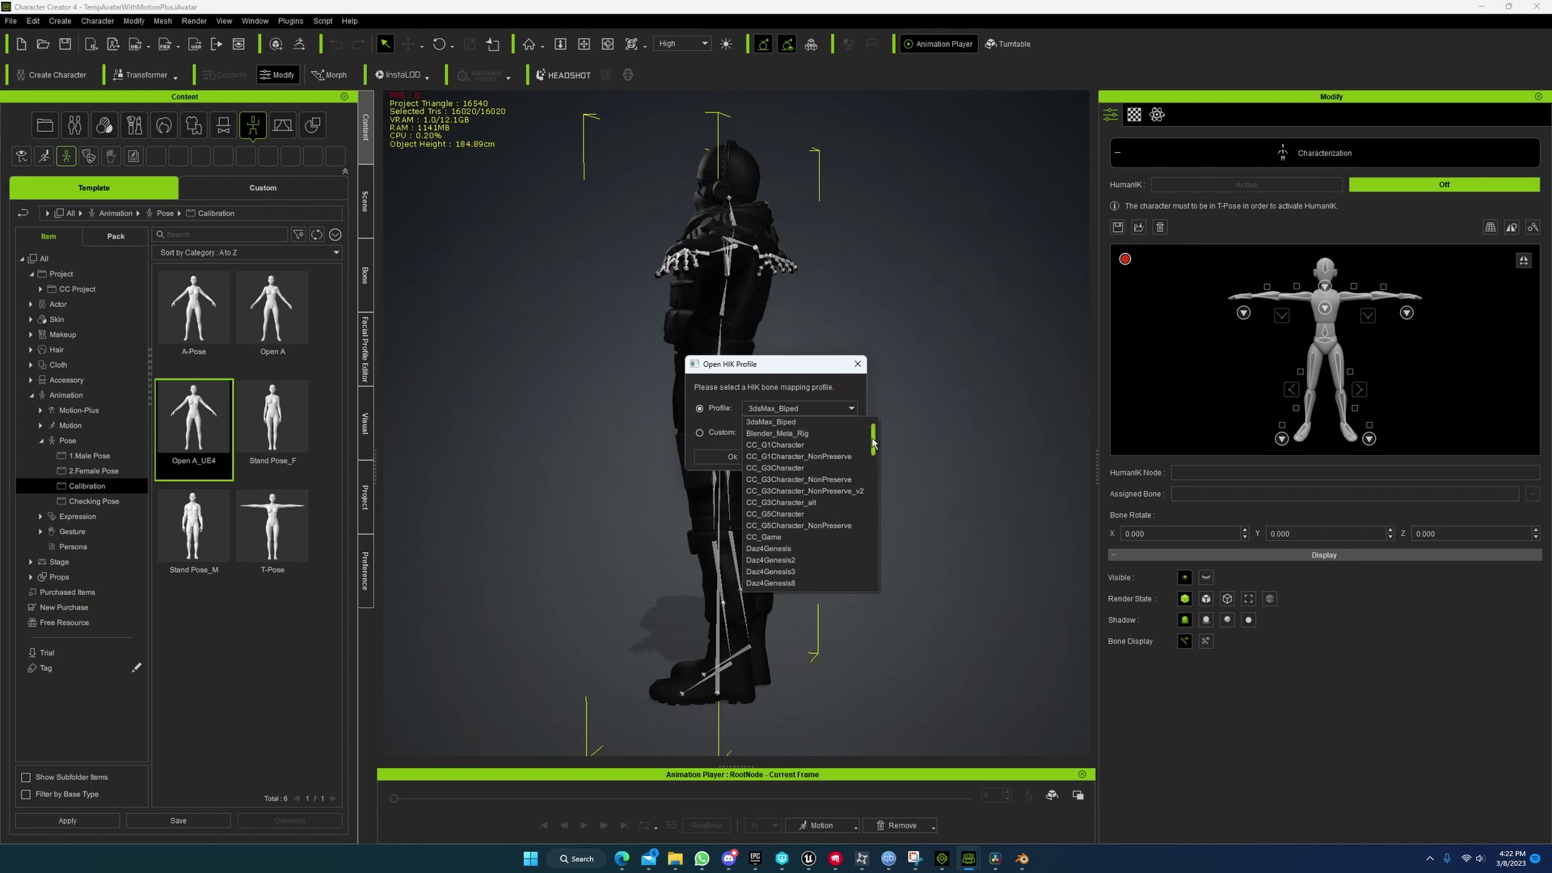
left_click_drag(875, 442, 871, 591)
left_click(784, 539)
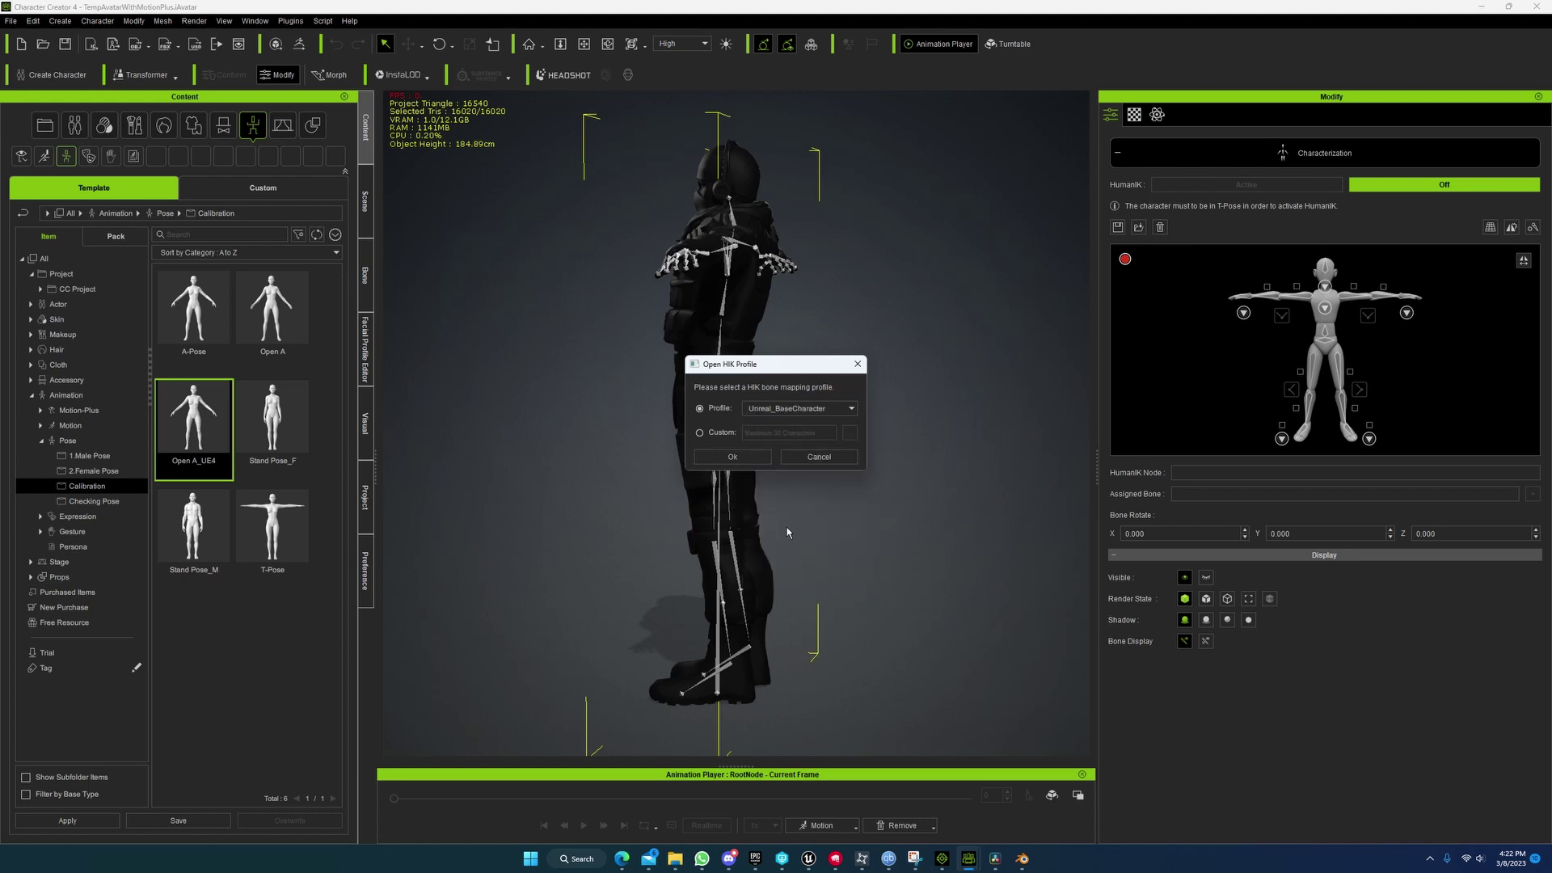
left_click(745, 457)
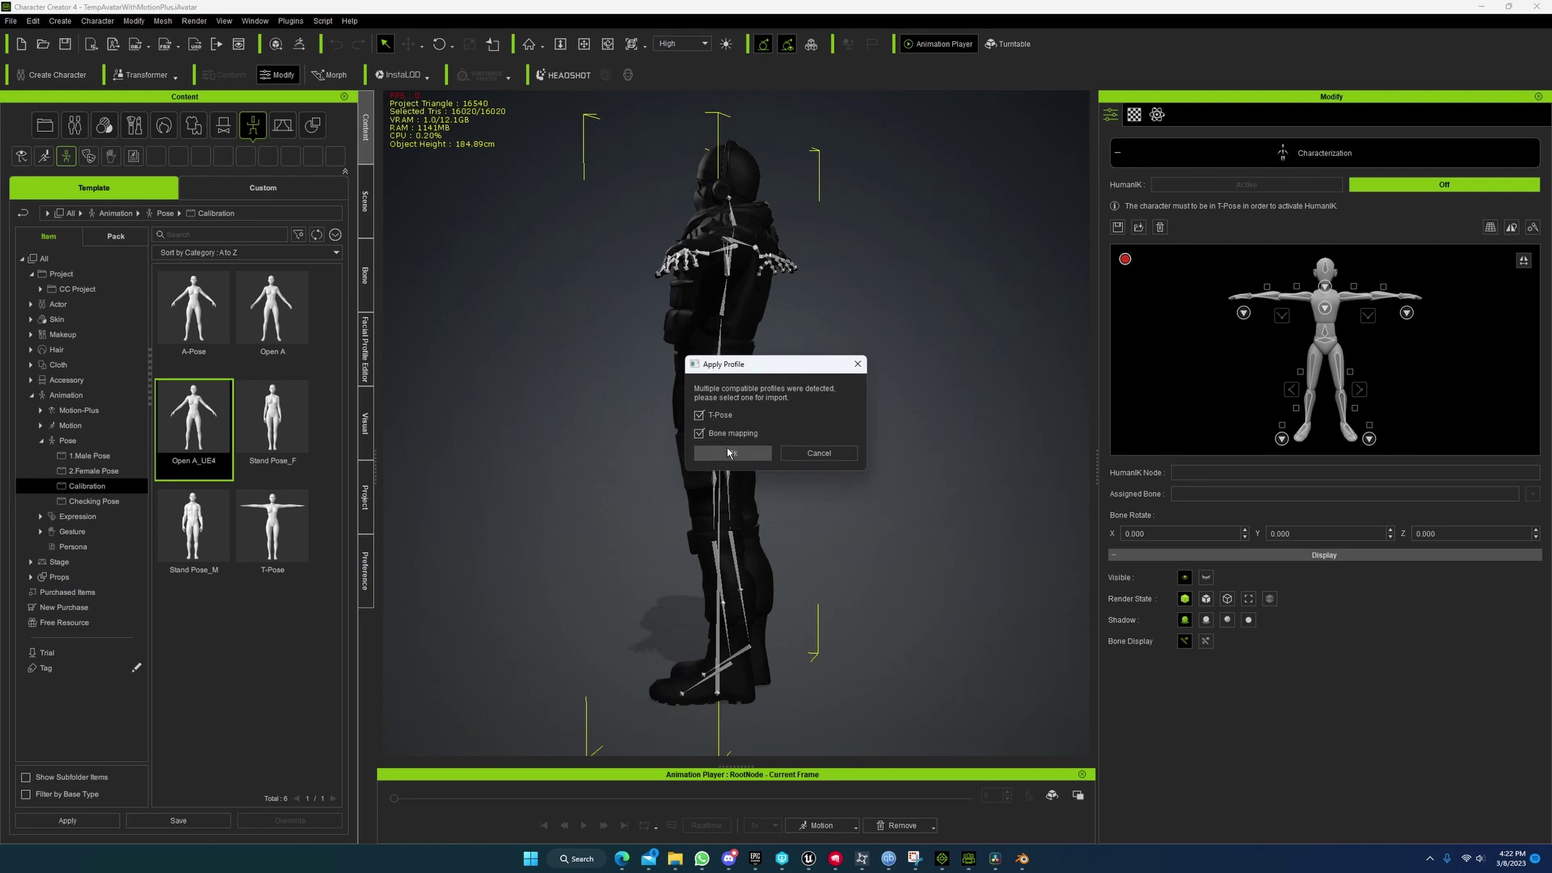
left_click(732, 454)
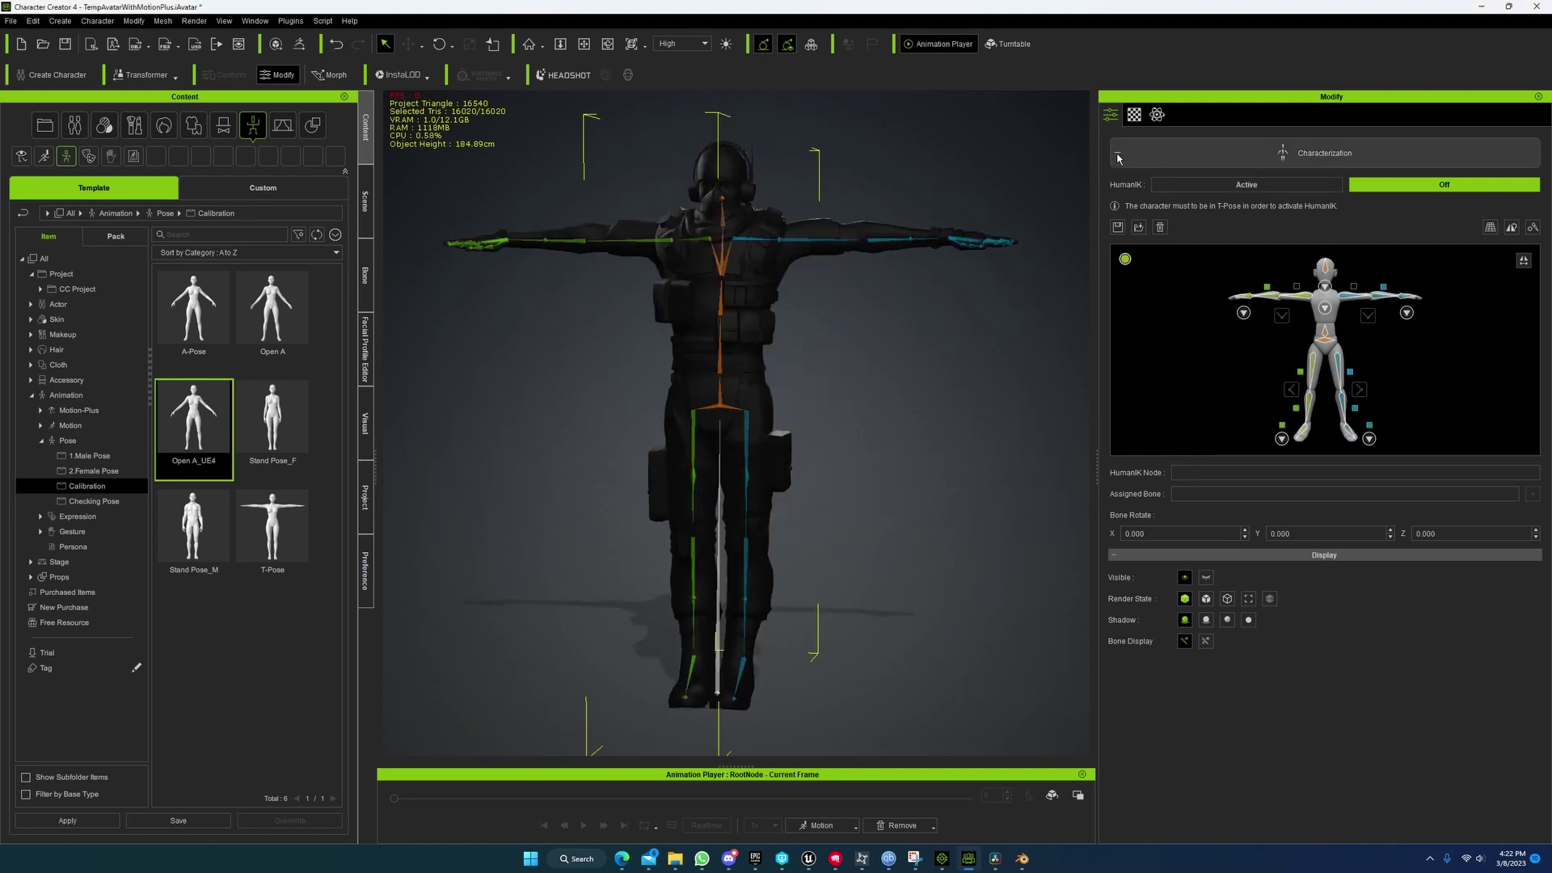
Step: Acknowledge the HumanIK warning, reload the HIK profile and activate HumanIK
left_click(1156, 158)
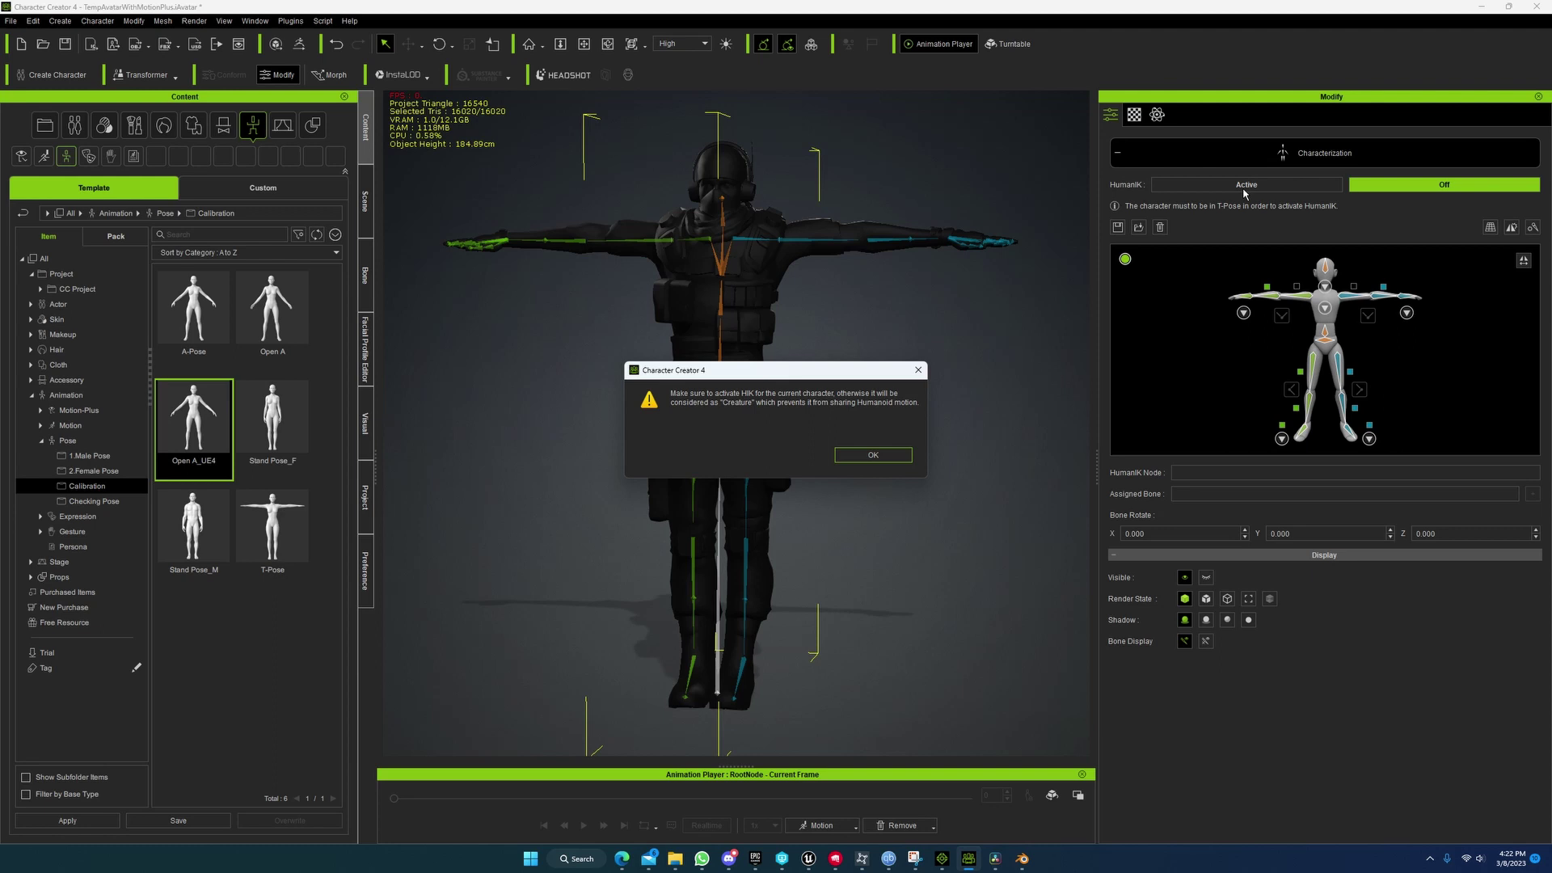
left_click(873, 454)
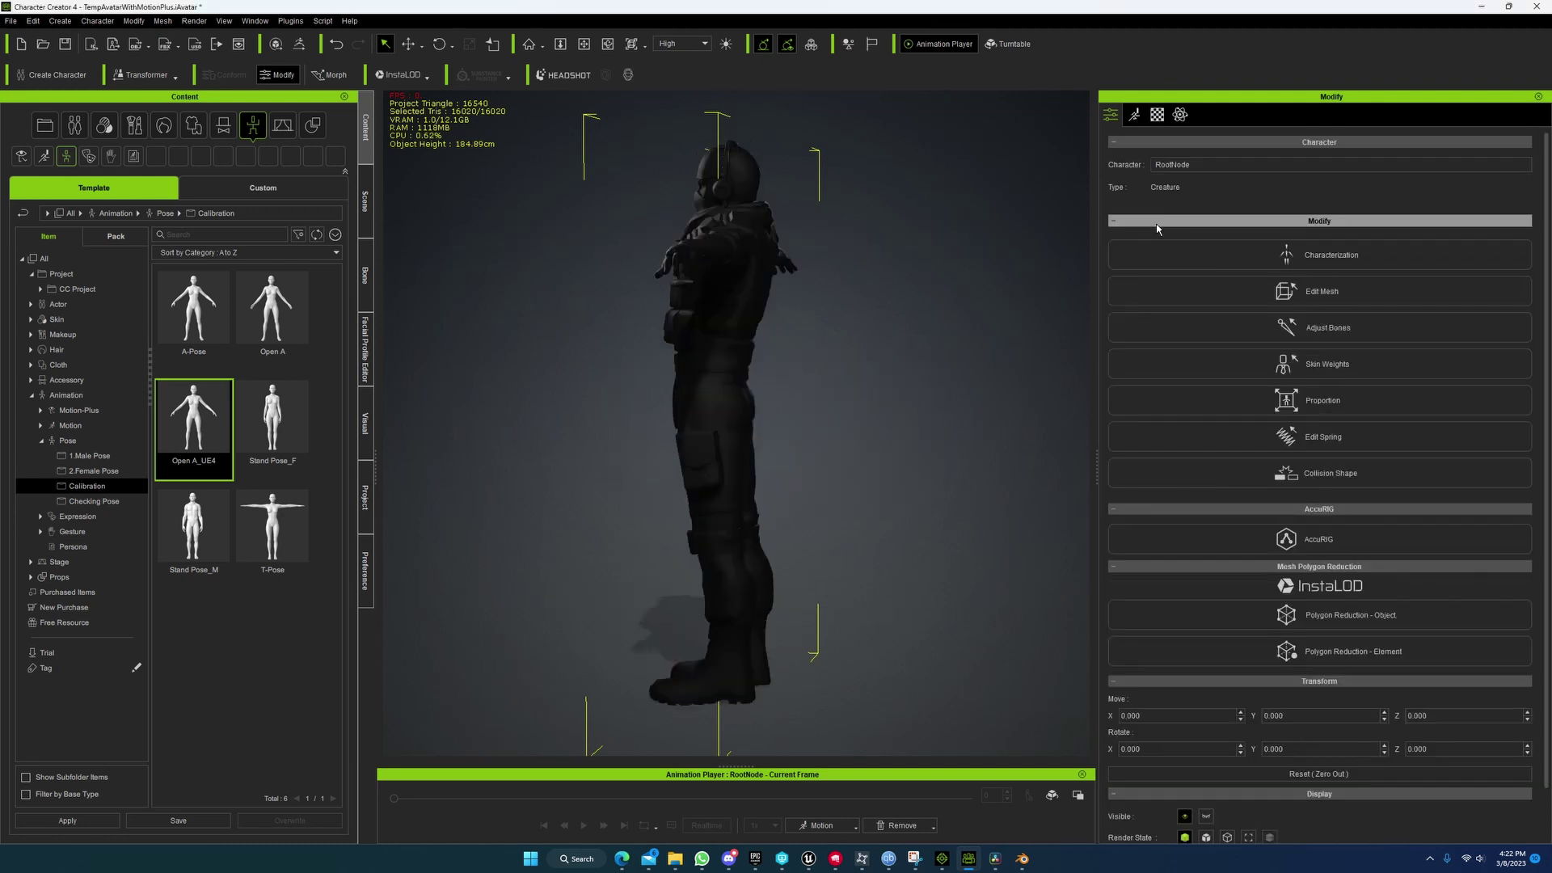
left_click(1273, 255)
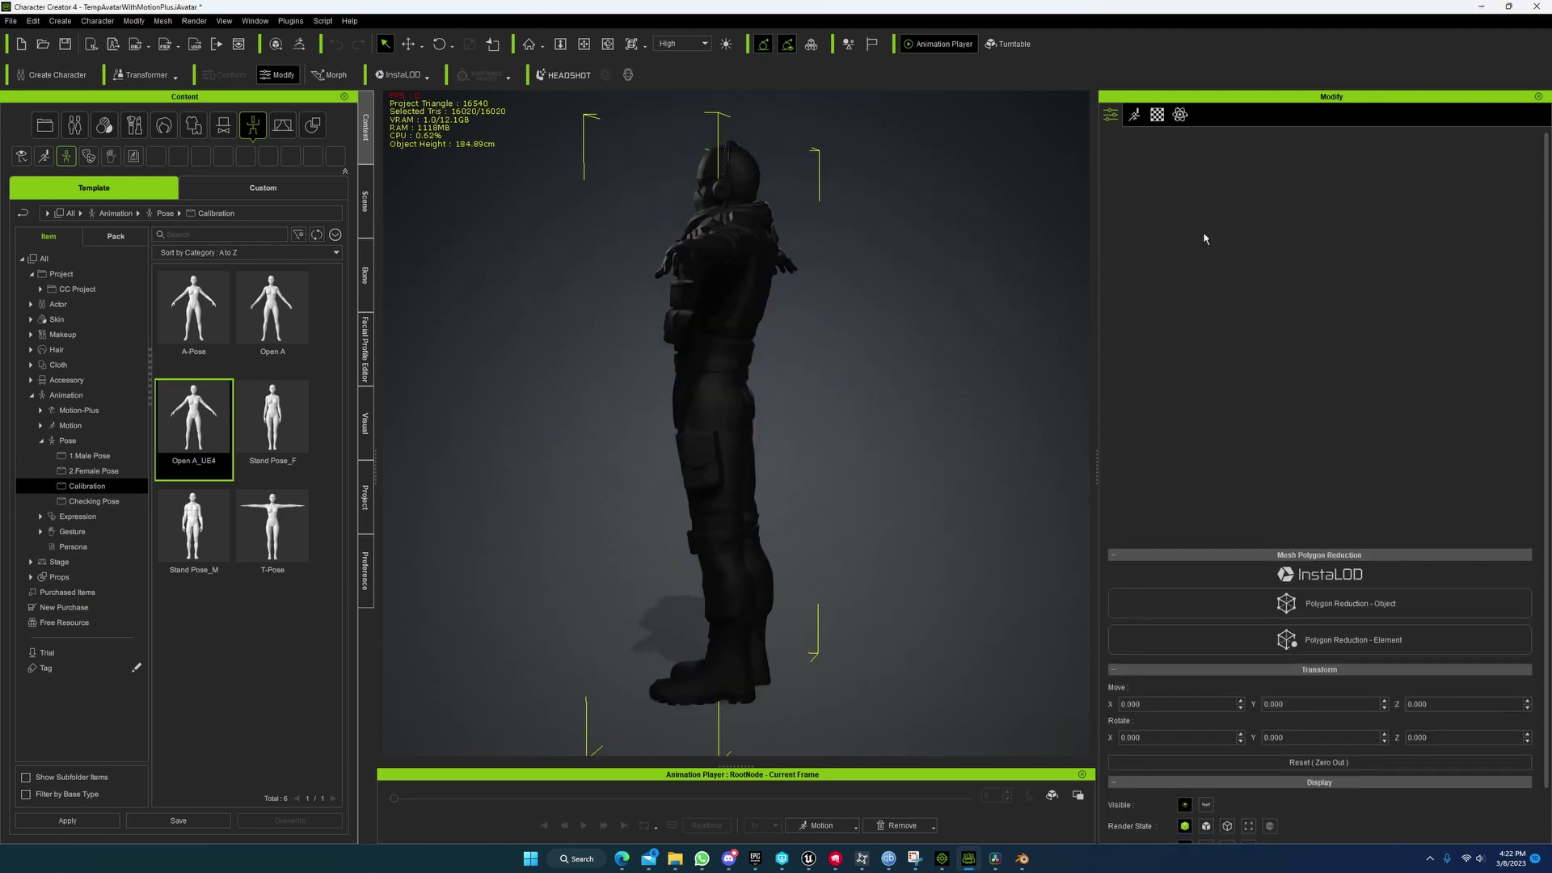
left_click(1139, 227)
left_click(732, 456)
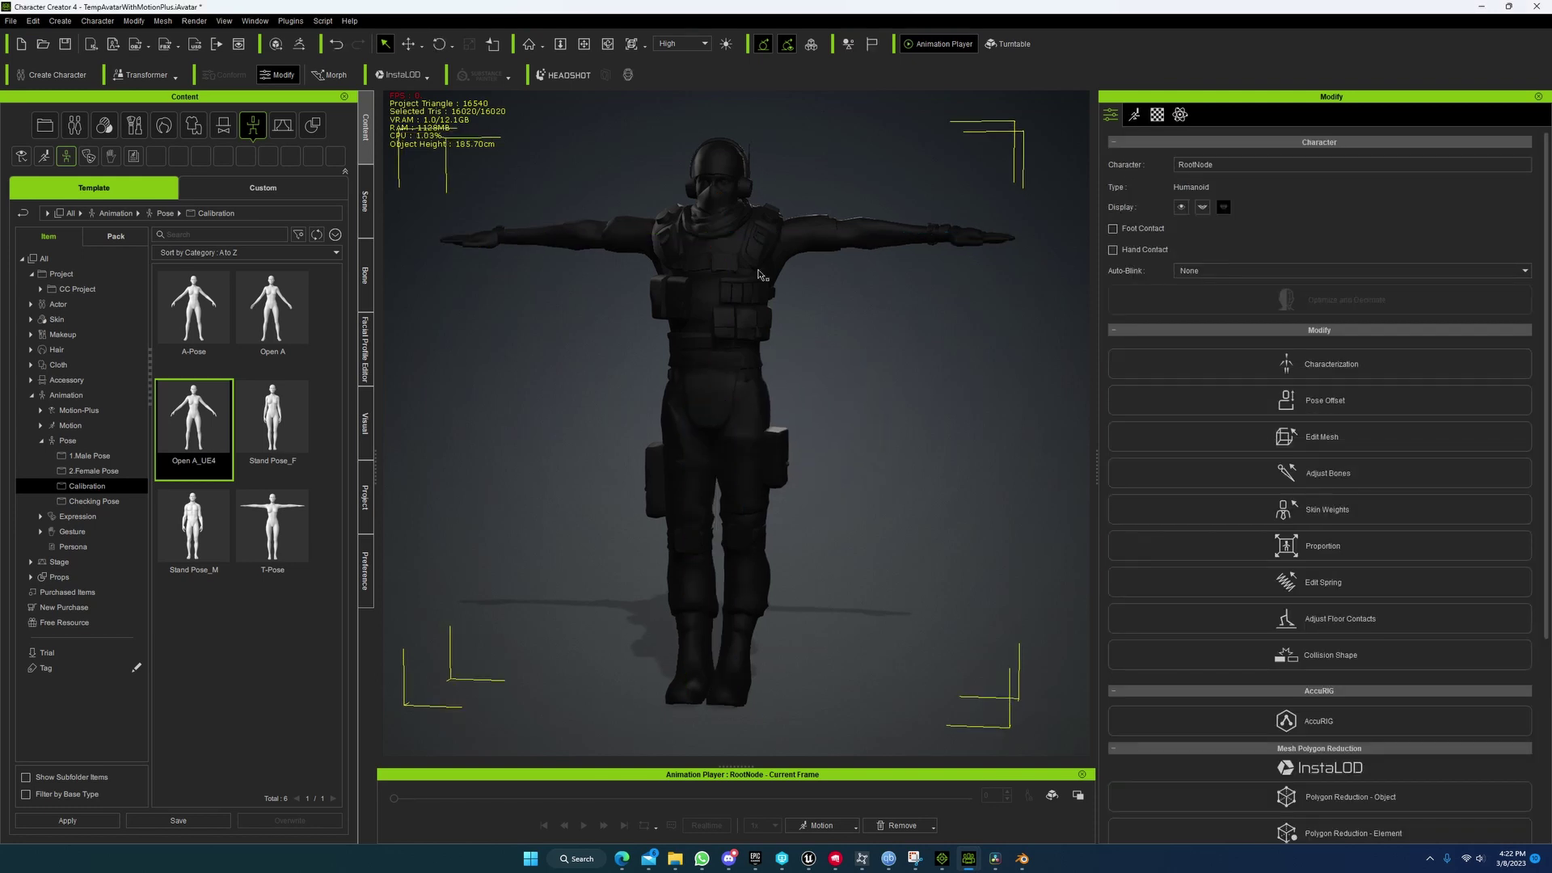
Step: Start a new scene and re-import MW_Style2_Male_Fixed as a character
key("Delete")
left_click(11, 20)
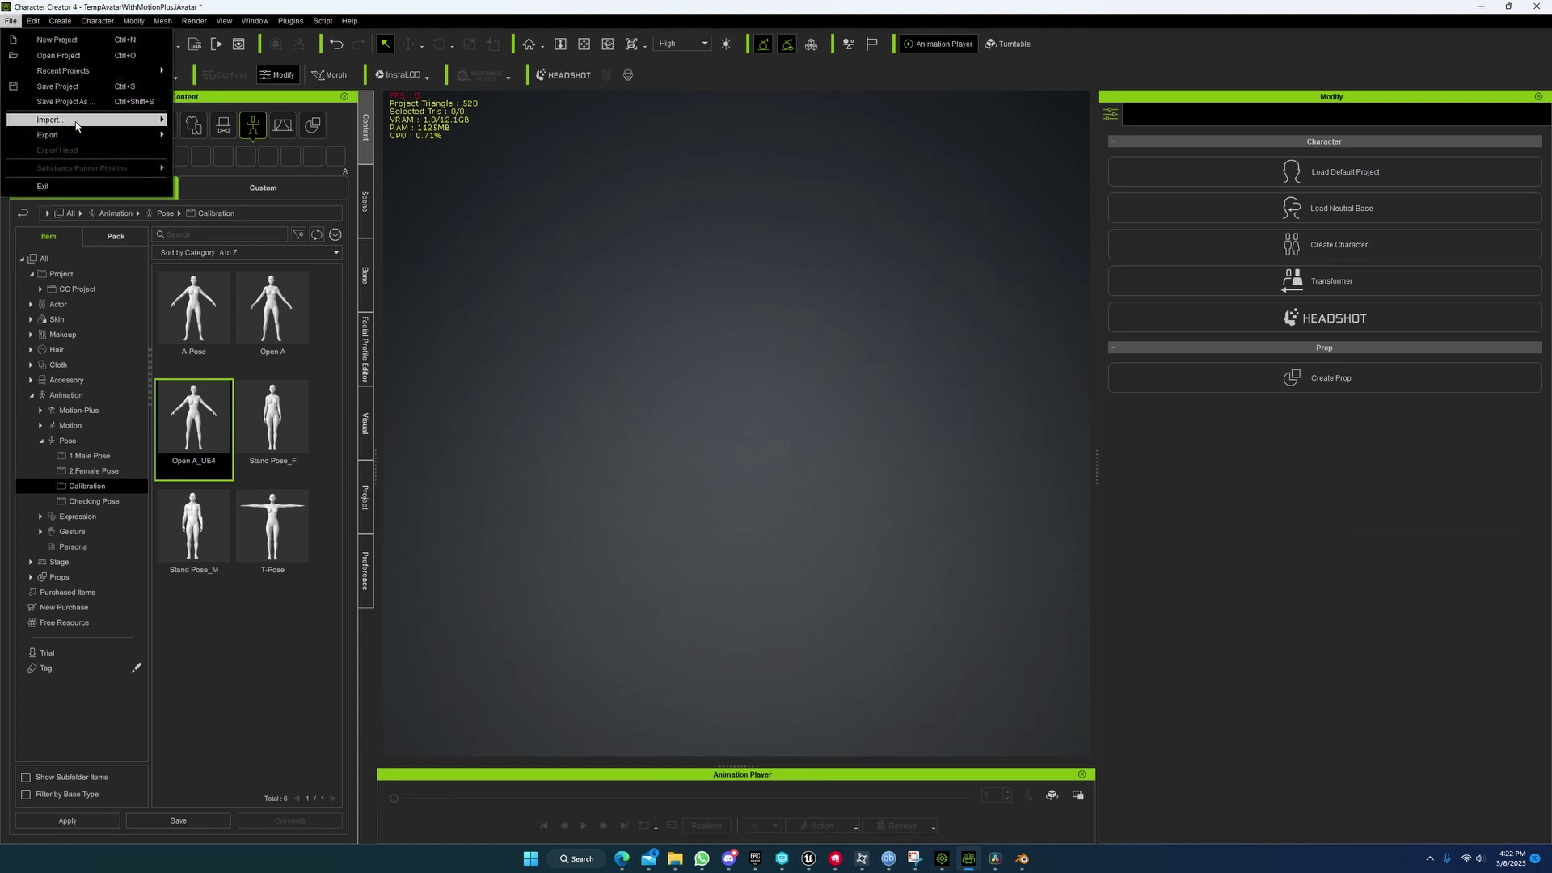
mouse_move(77, 121)
left_click(212, 130)
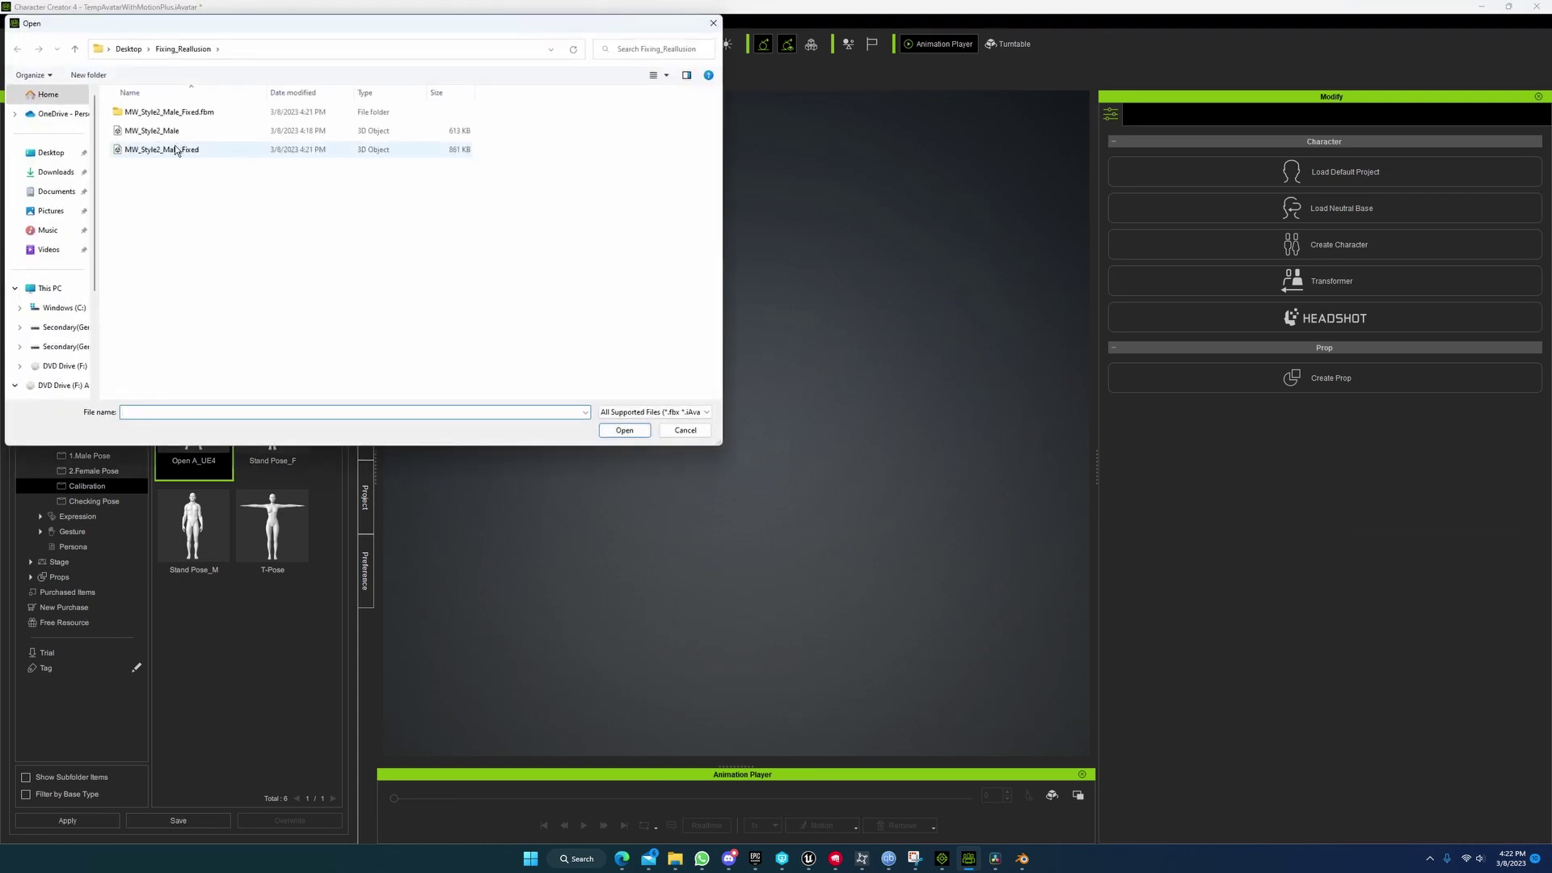
double_click(176, 151)
left_click(835, 480)
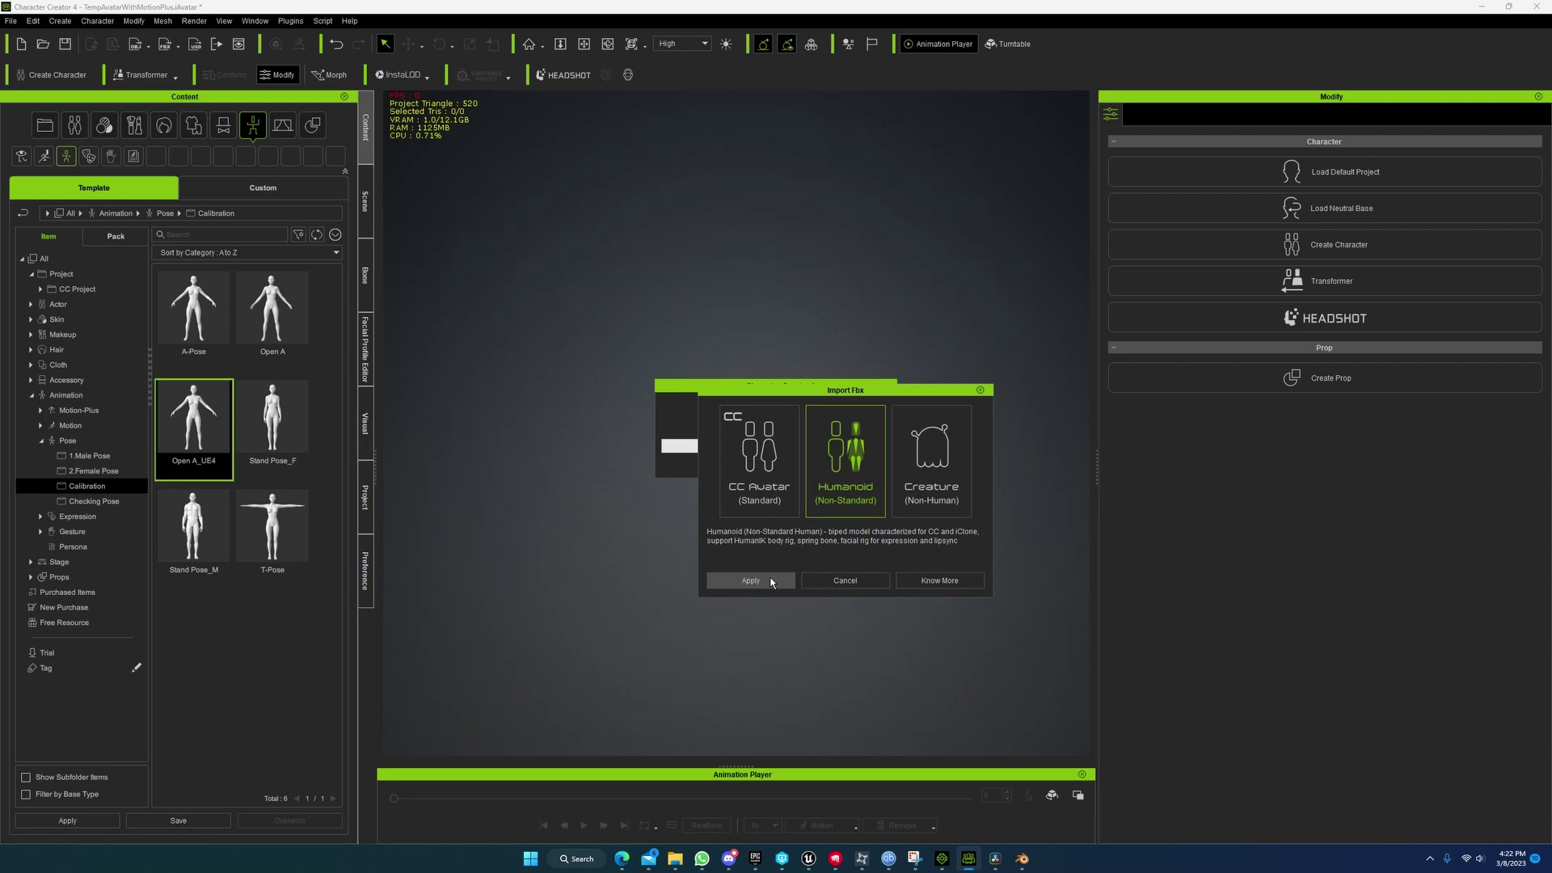
Step: Convert MW_Style2_Male_Fixed to a Humanoid with the Unreal_BaseCharacter profile and view its bones
left_click(770, 581)
left_click(744, 347)
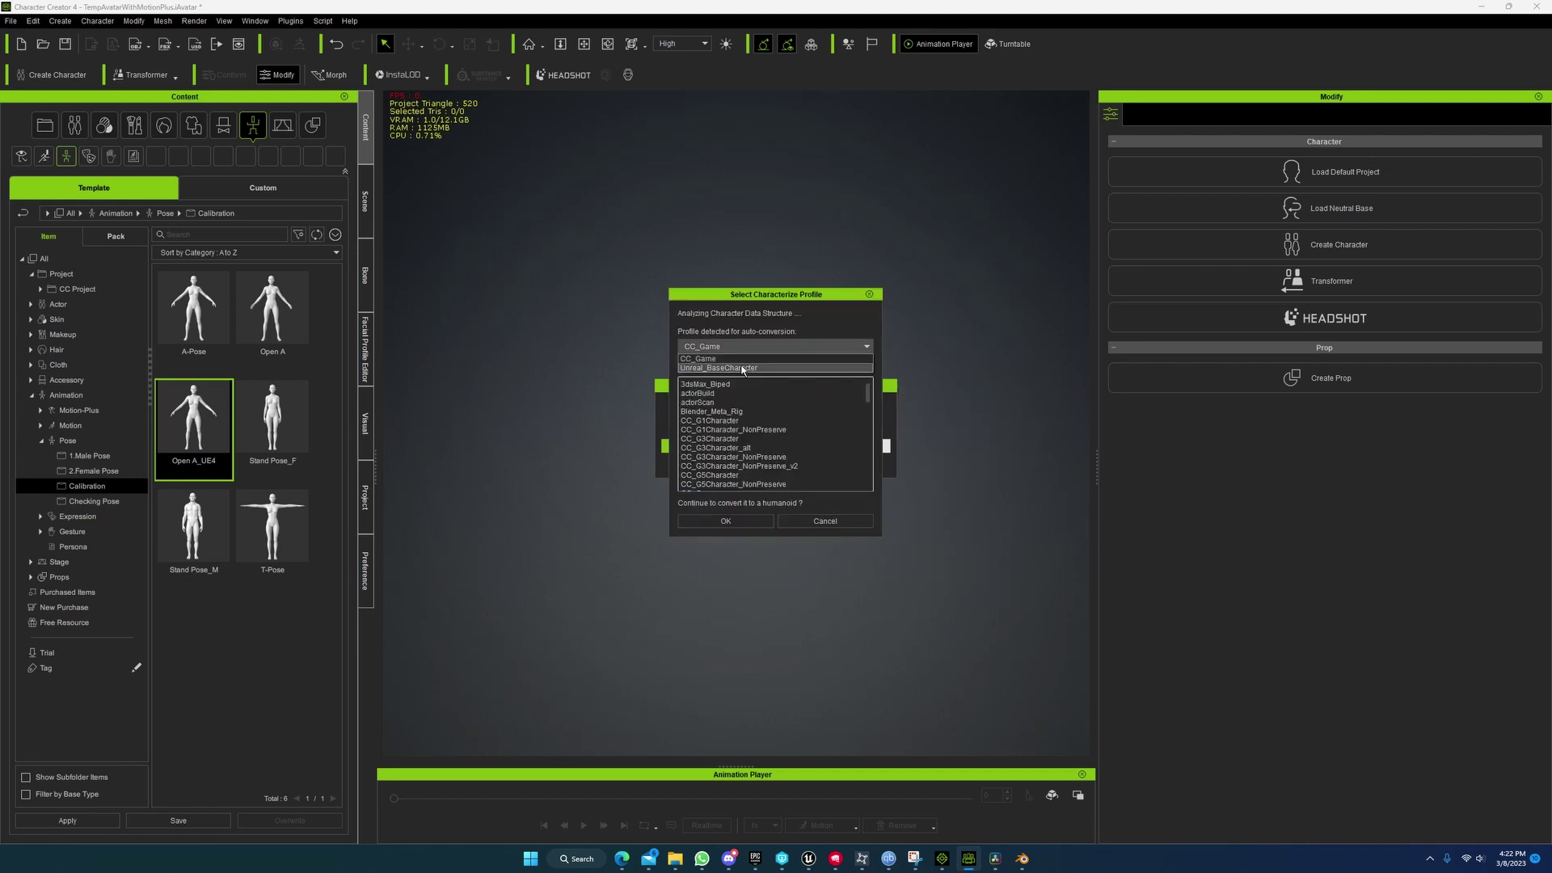
left_click(743, 368)
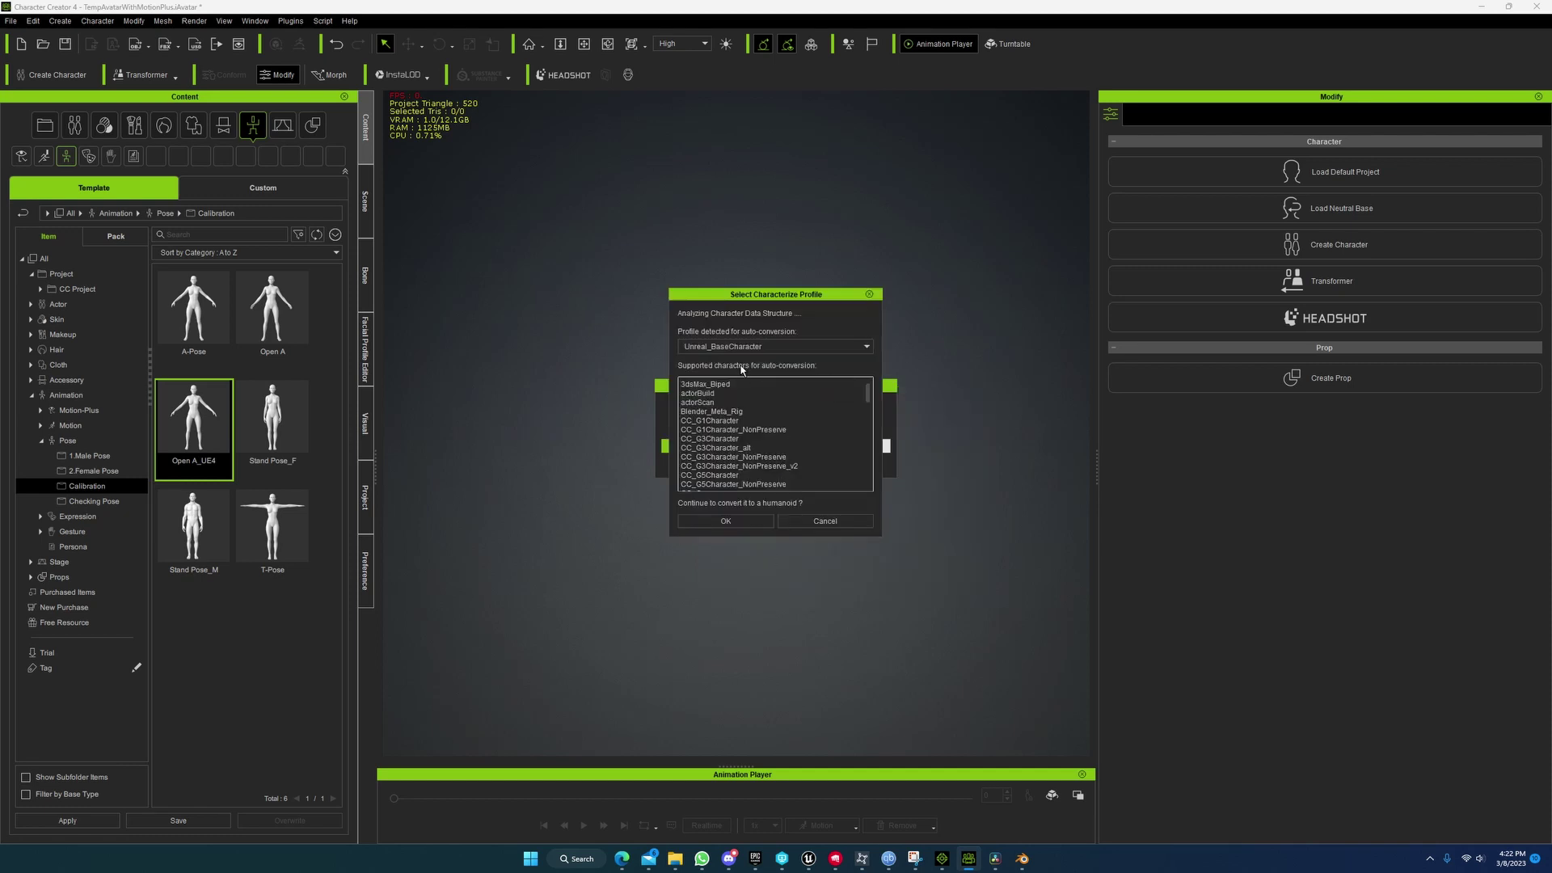
left_click(725, 522)
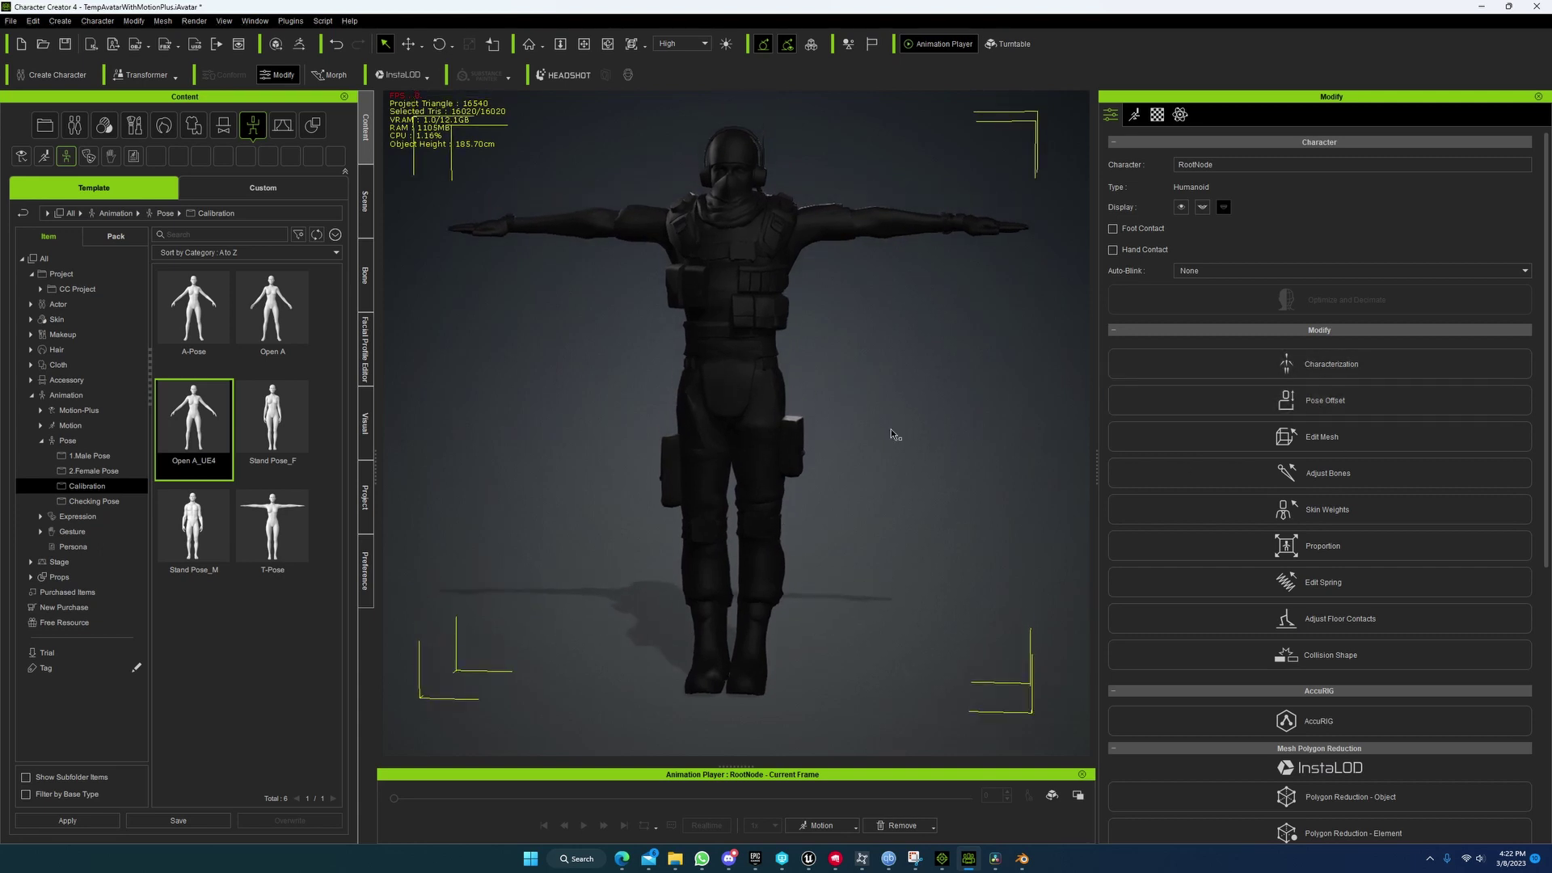
left_click(365, 275)
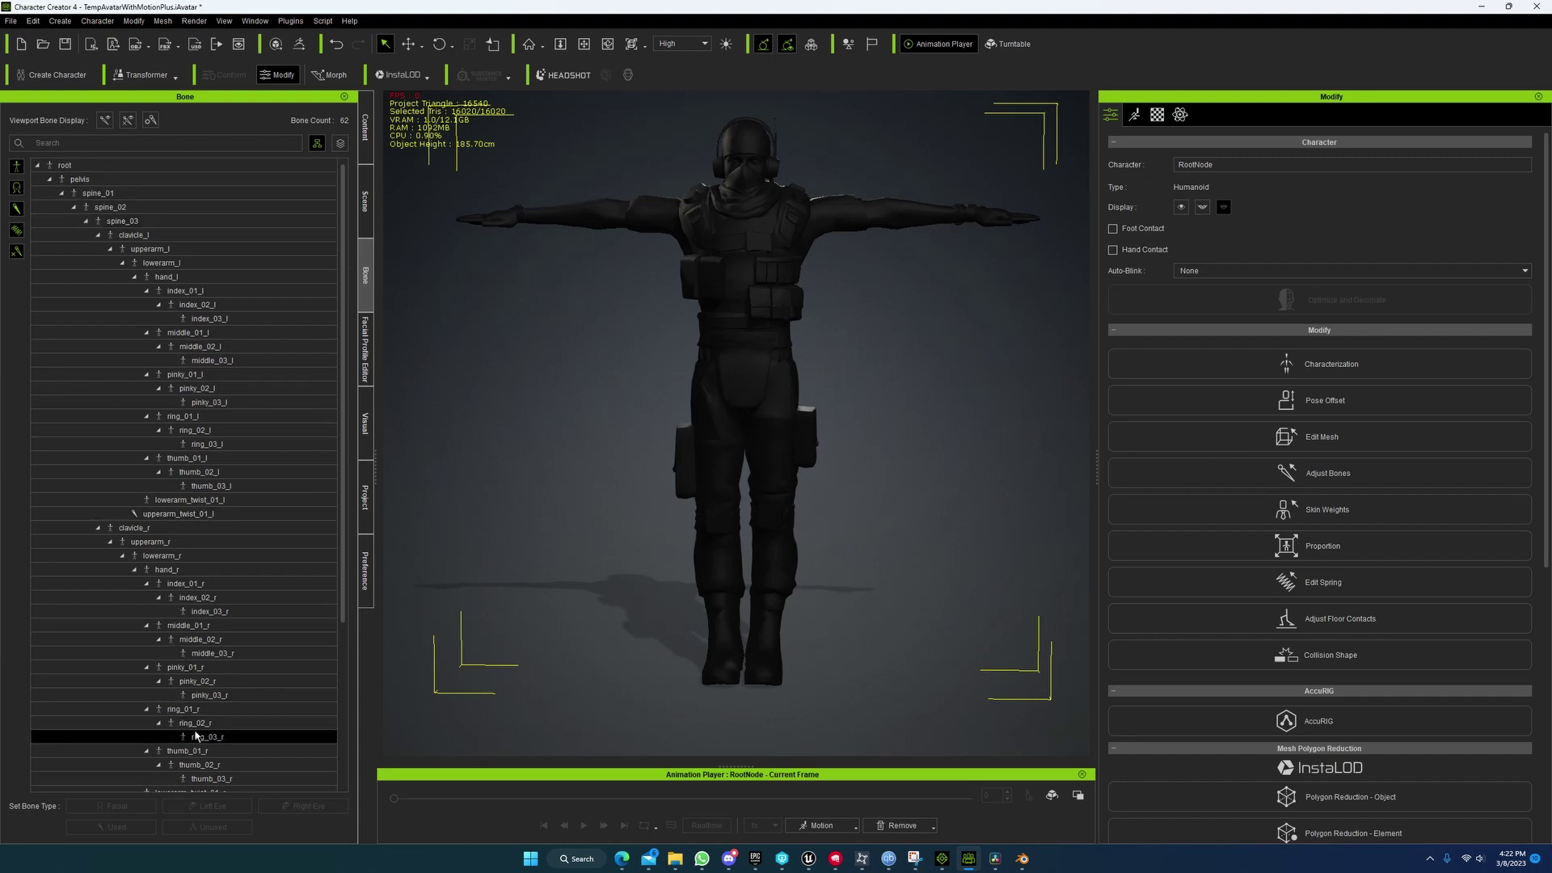
scroll(146, 614, "down", 1)
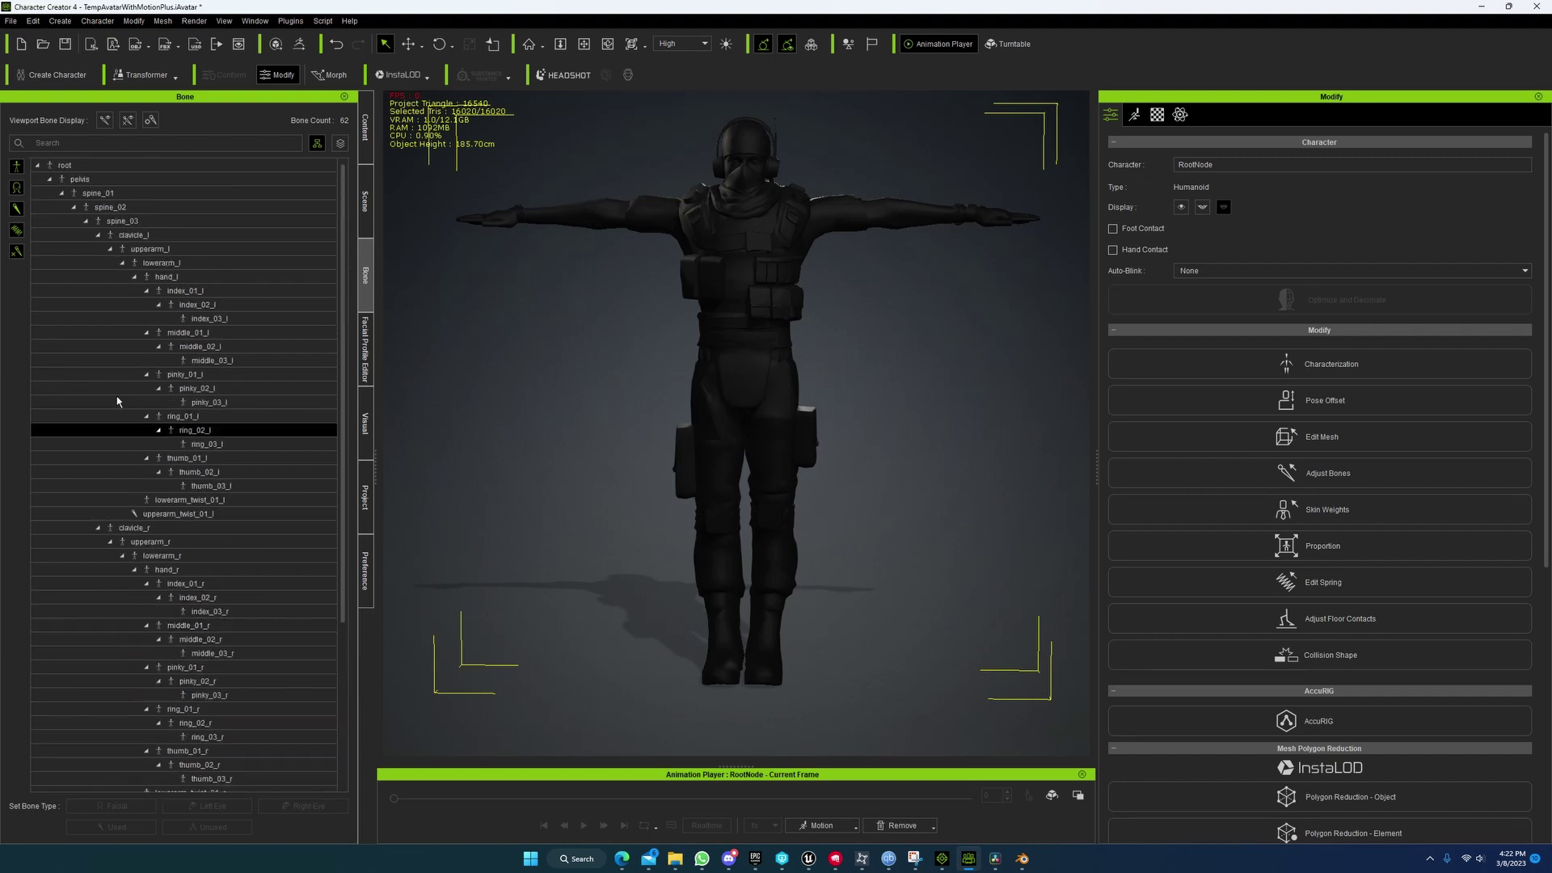
scroll(81, 283, "up", 1)
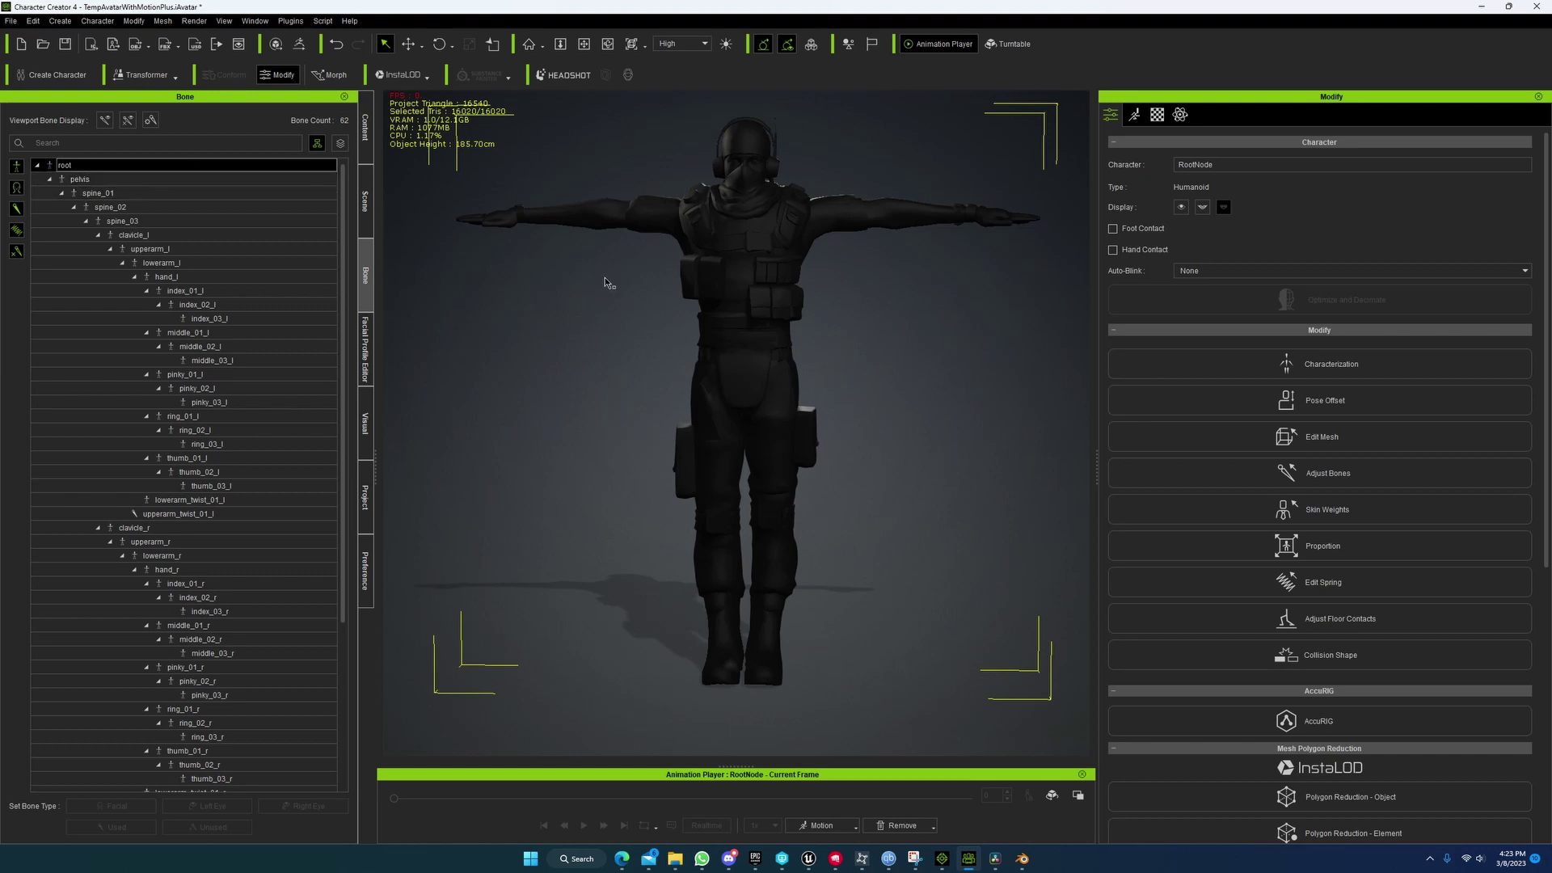
right_click_drag(710, 376, 744, 408)
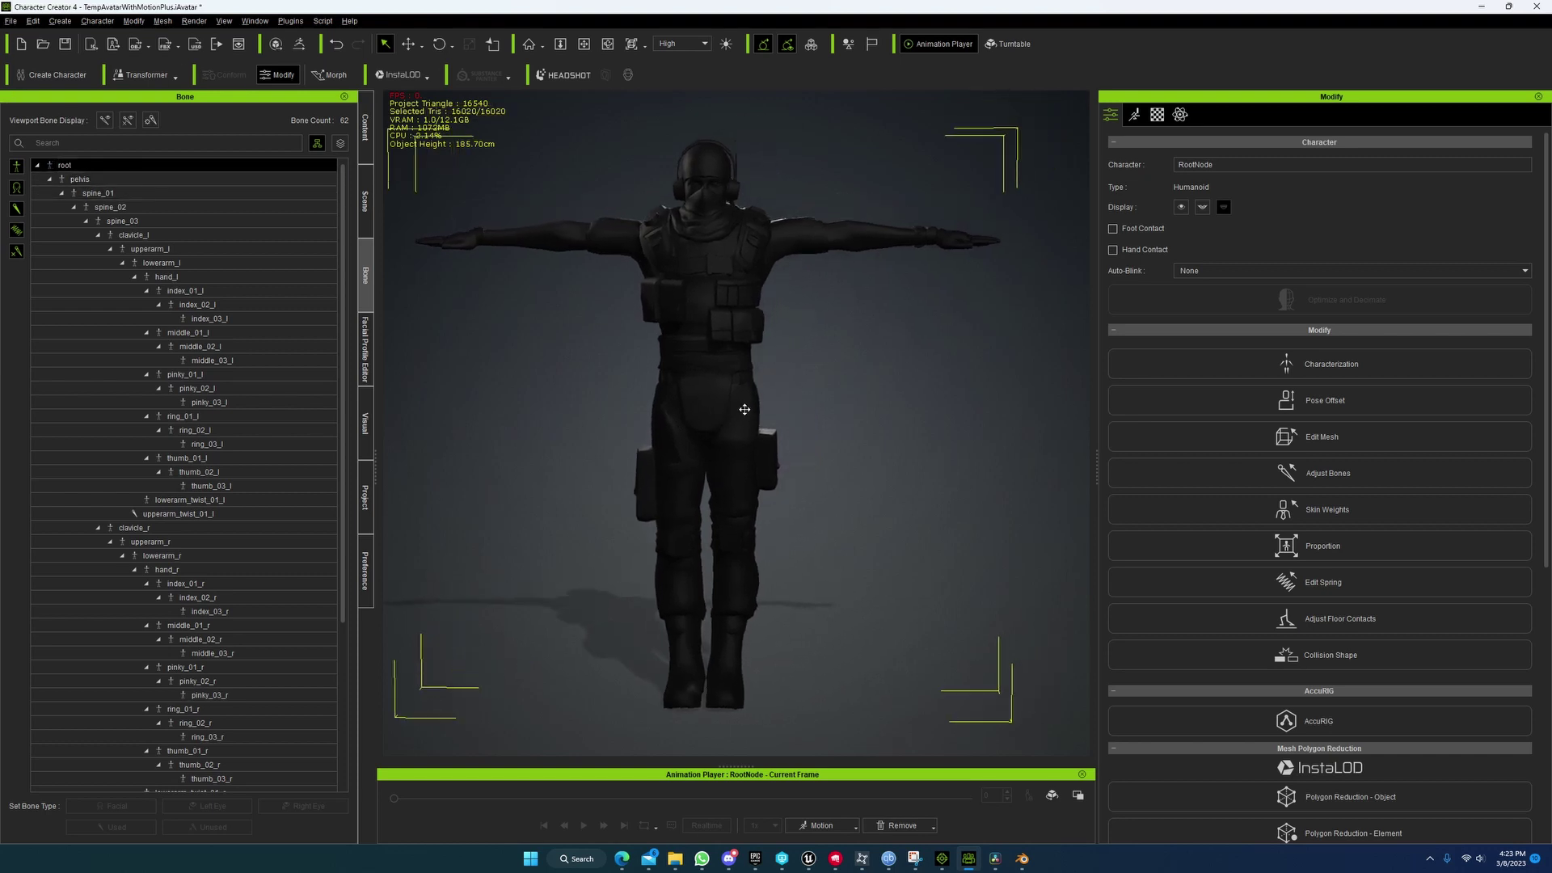
mouse_move(723, 448)
middle_mouse_down()
mouse_move(706, 451)
mouse_move(711, 435)
middle_mouse_up()
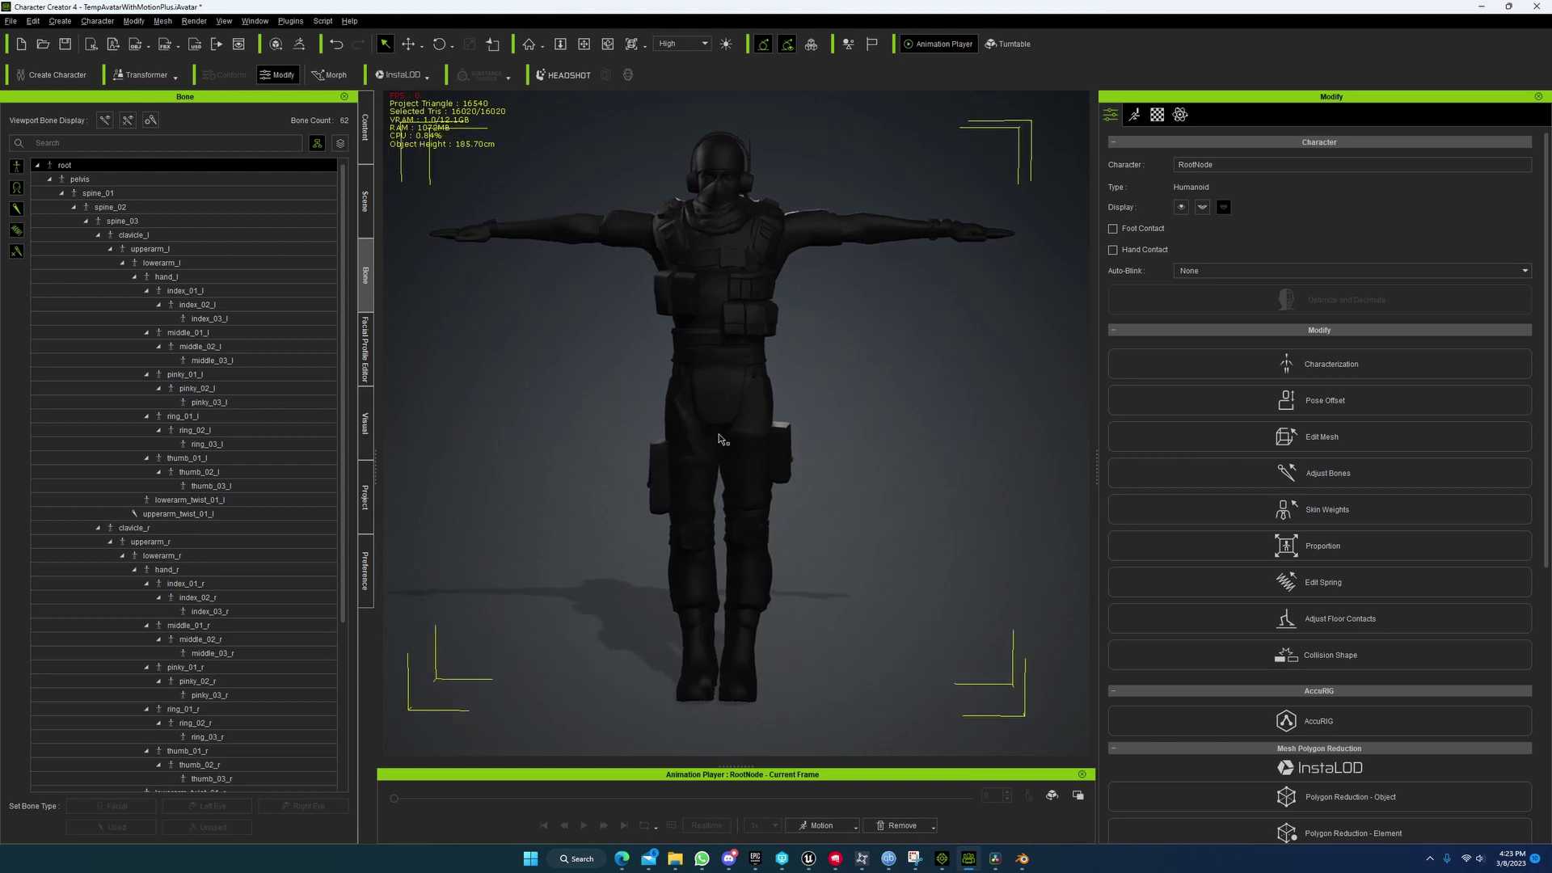
right_click_drag(710, 436, 713, 442)
Step: Try a Clothed Character FBX export using the Unreal preset with Delete Hidden Faces
left_click(10, 22)
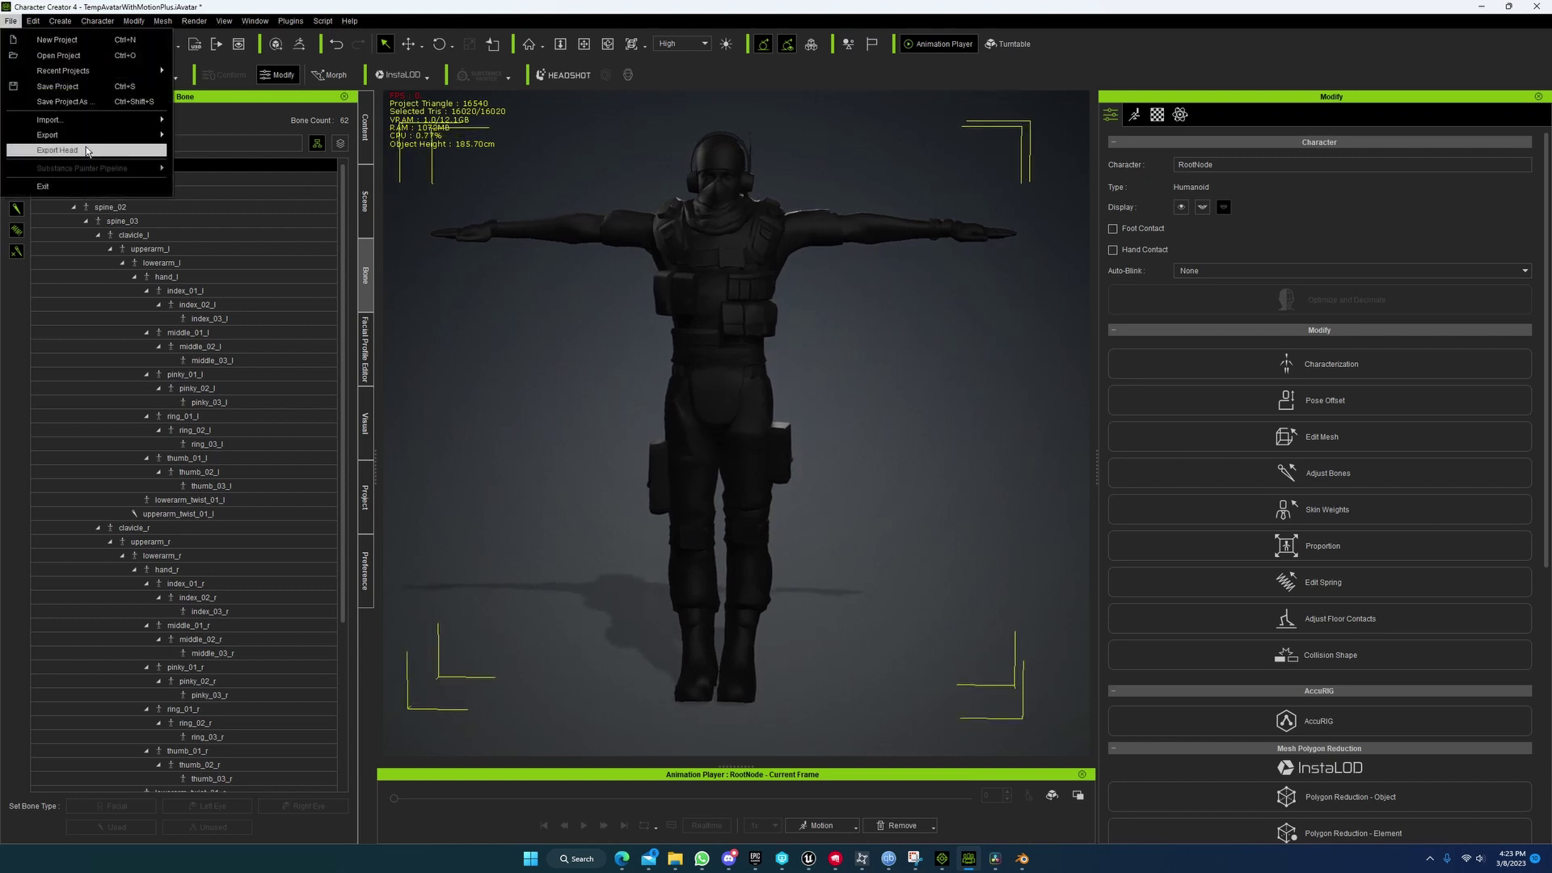
mouse_move(80, 135)
mouse_move(237, 197)
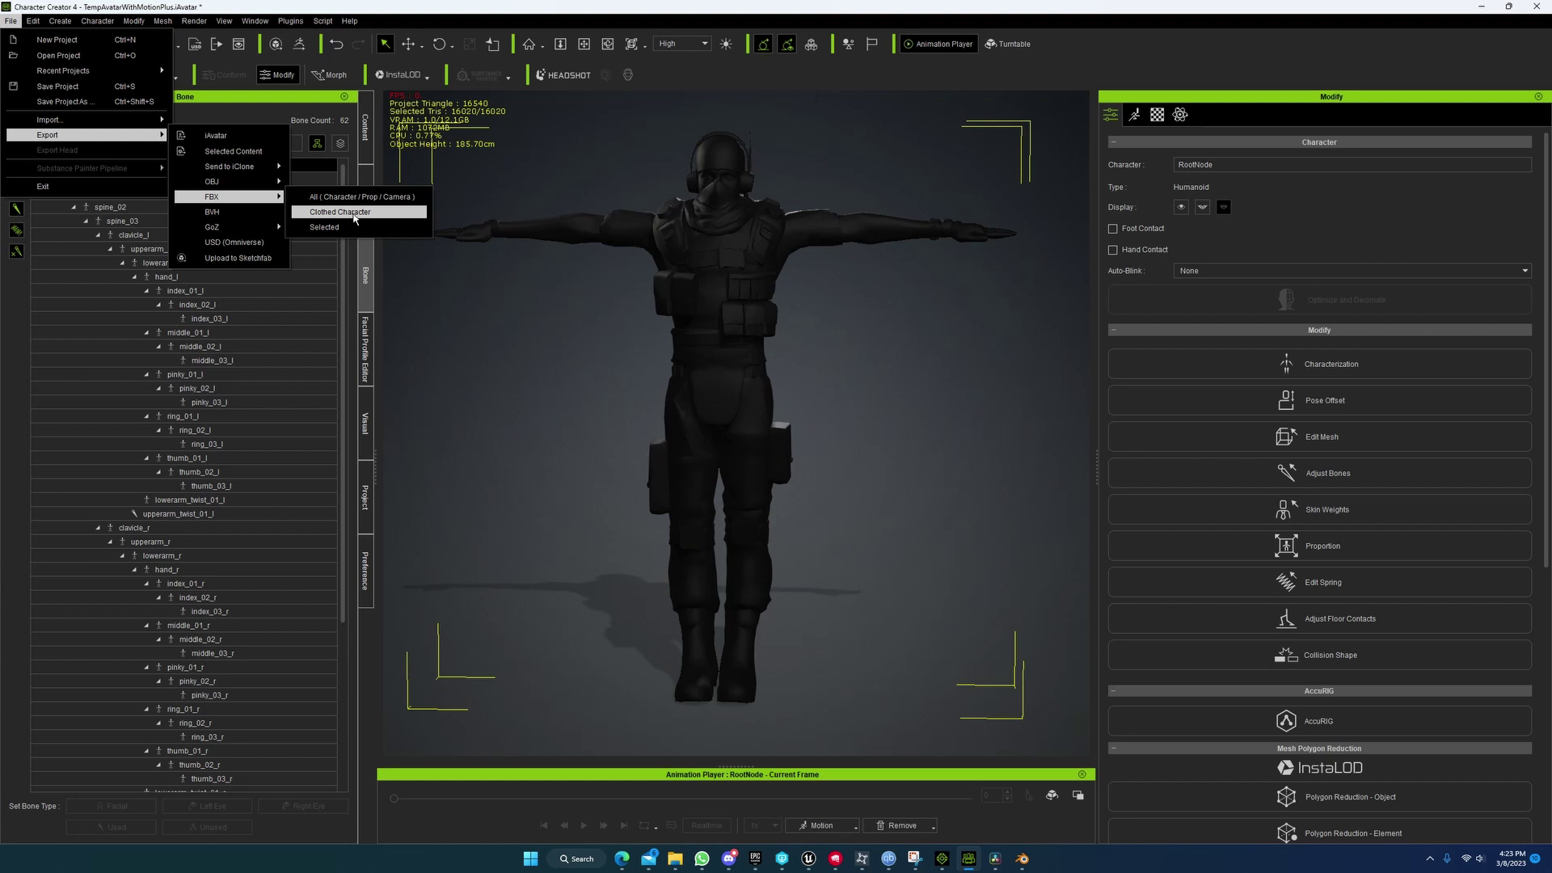
left_click(352, 214)
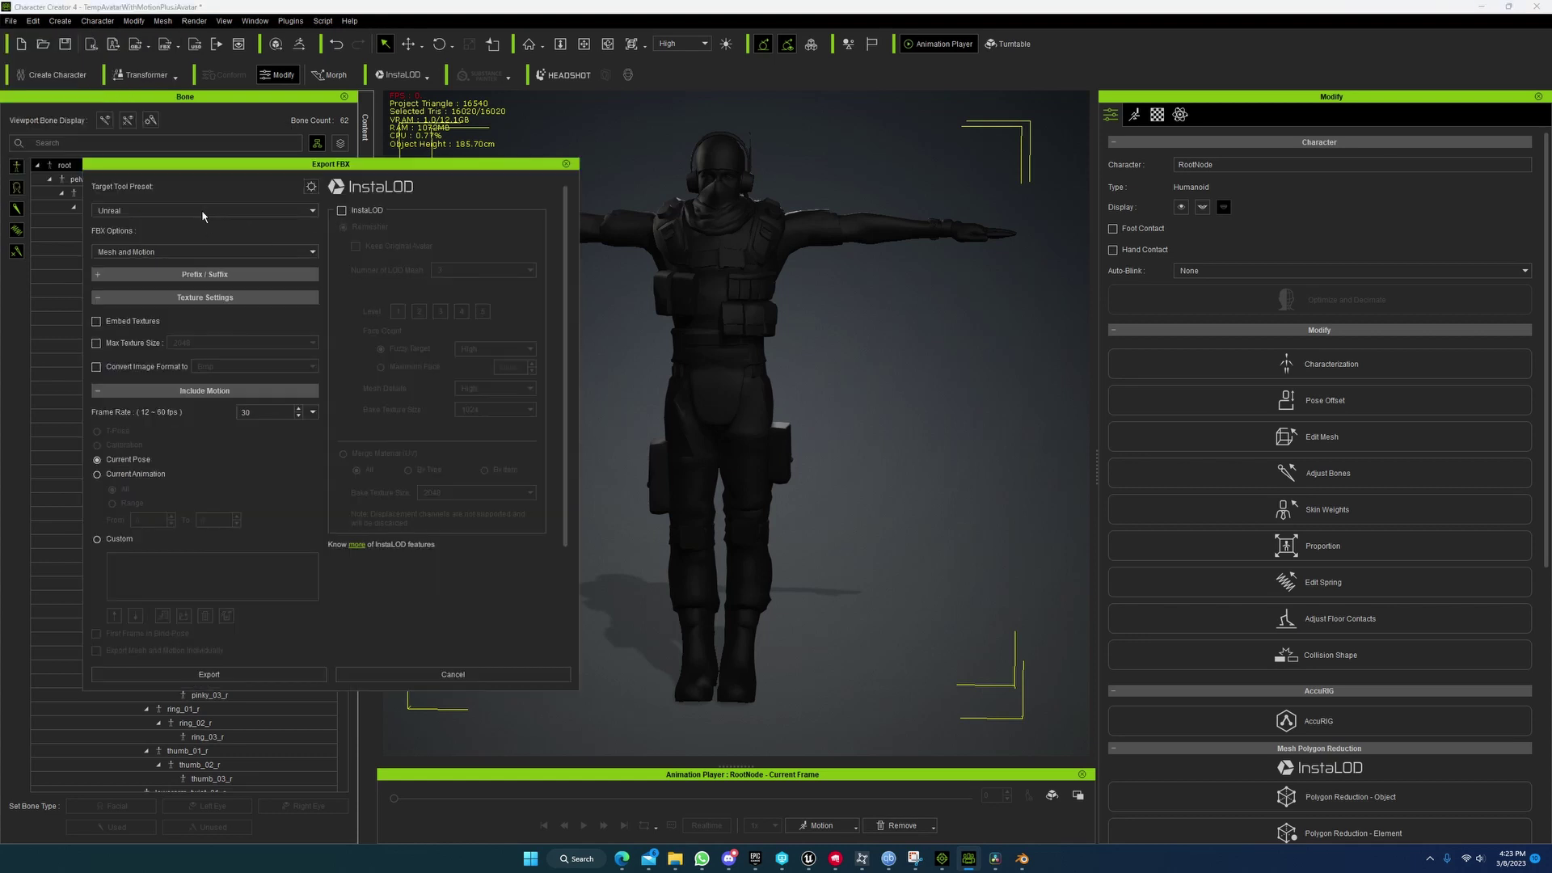
scroll(307, 506, "down", 3)
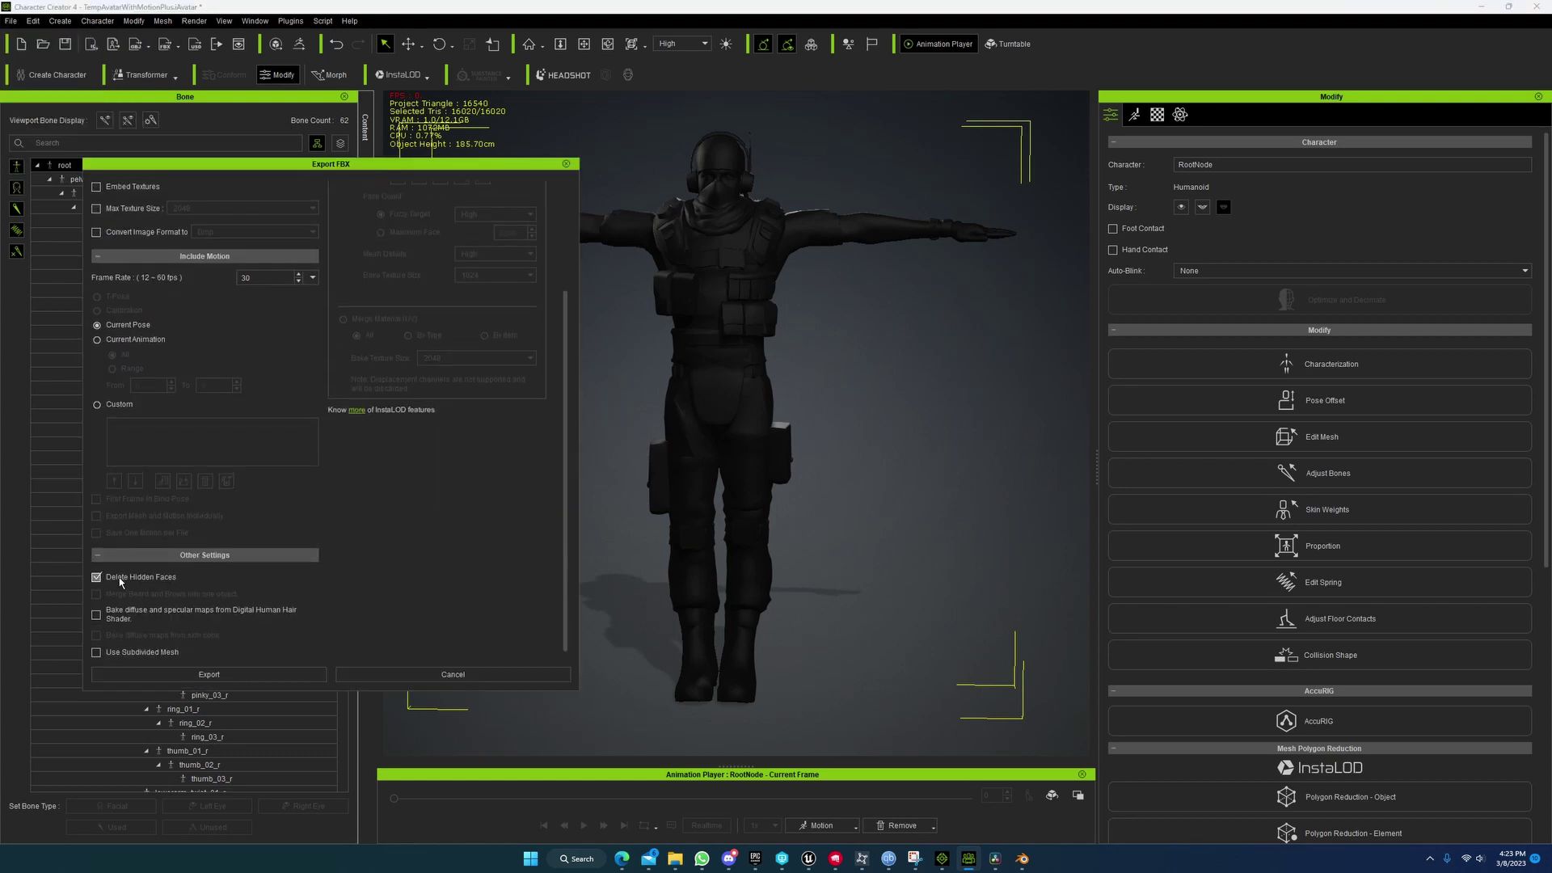
scroll(253, 572, "up", 3)
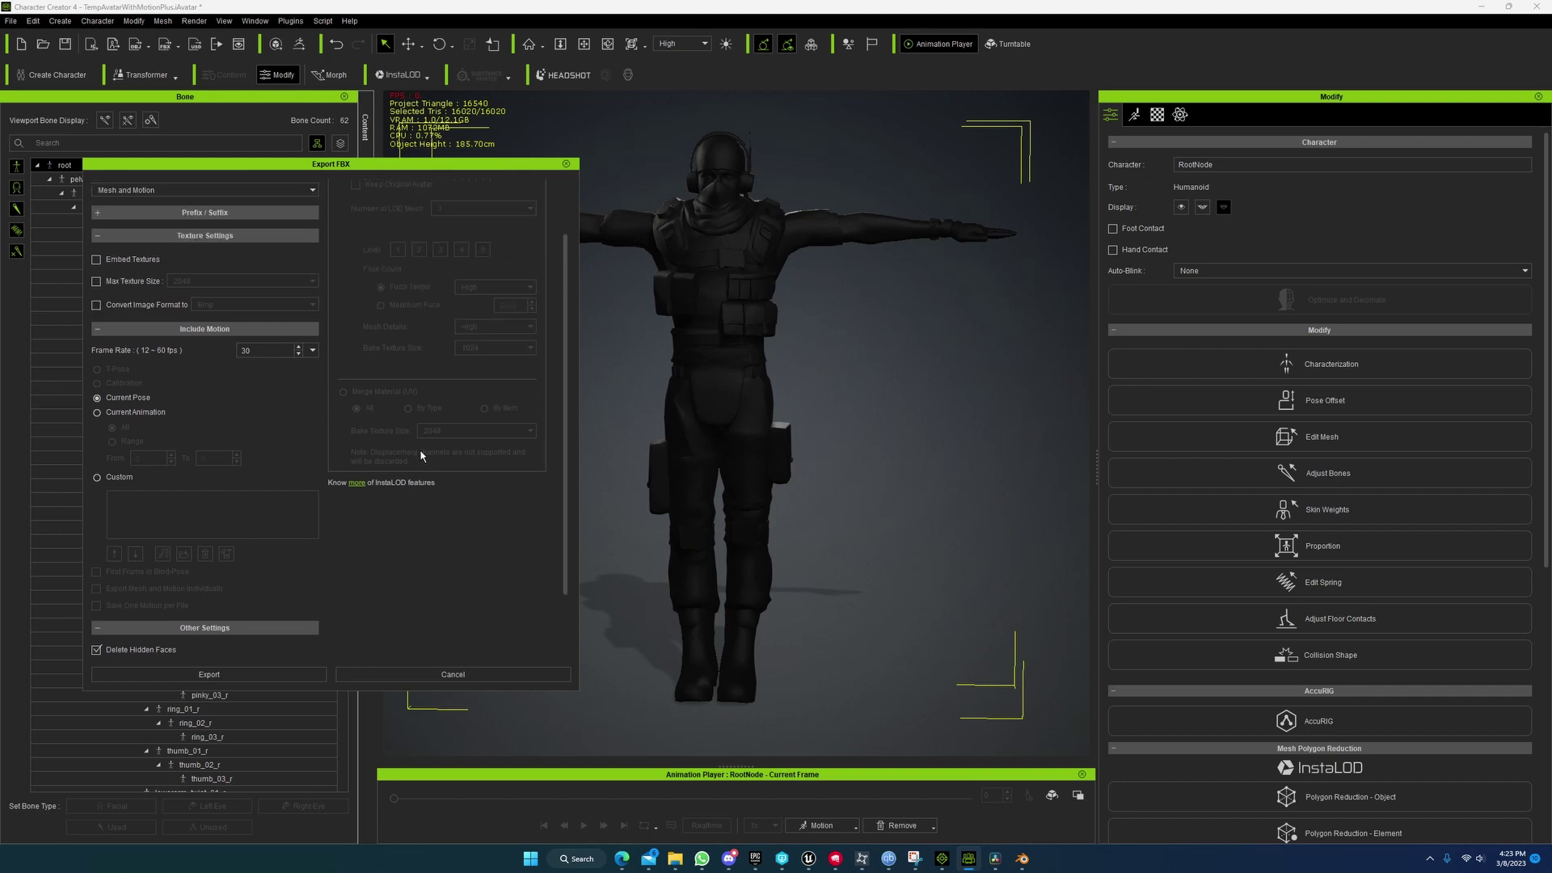
left_click(279, 674)
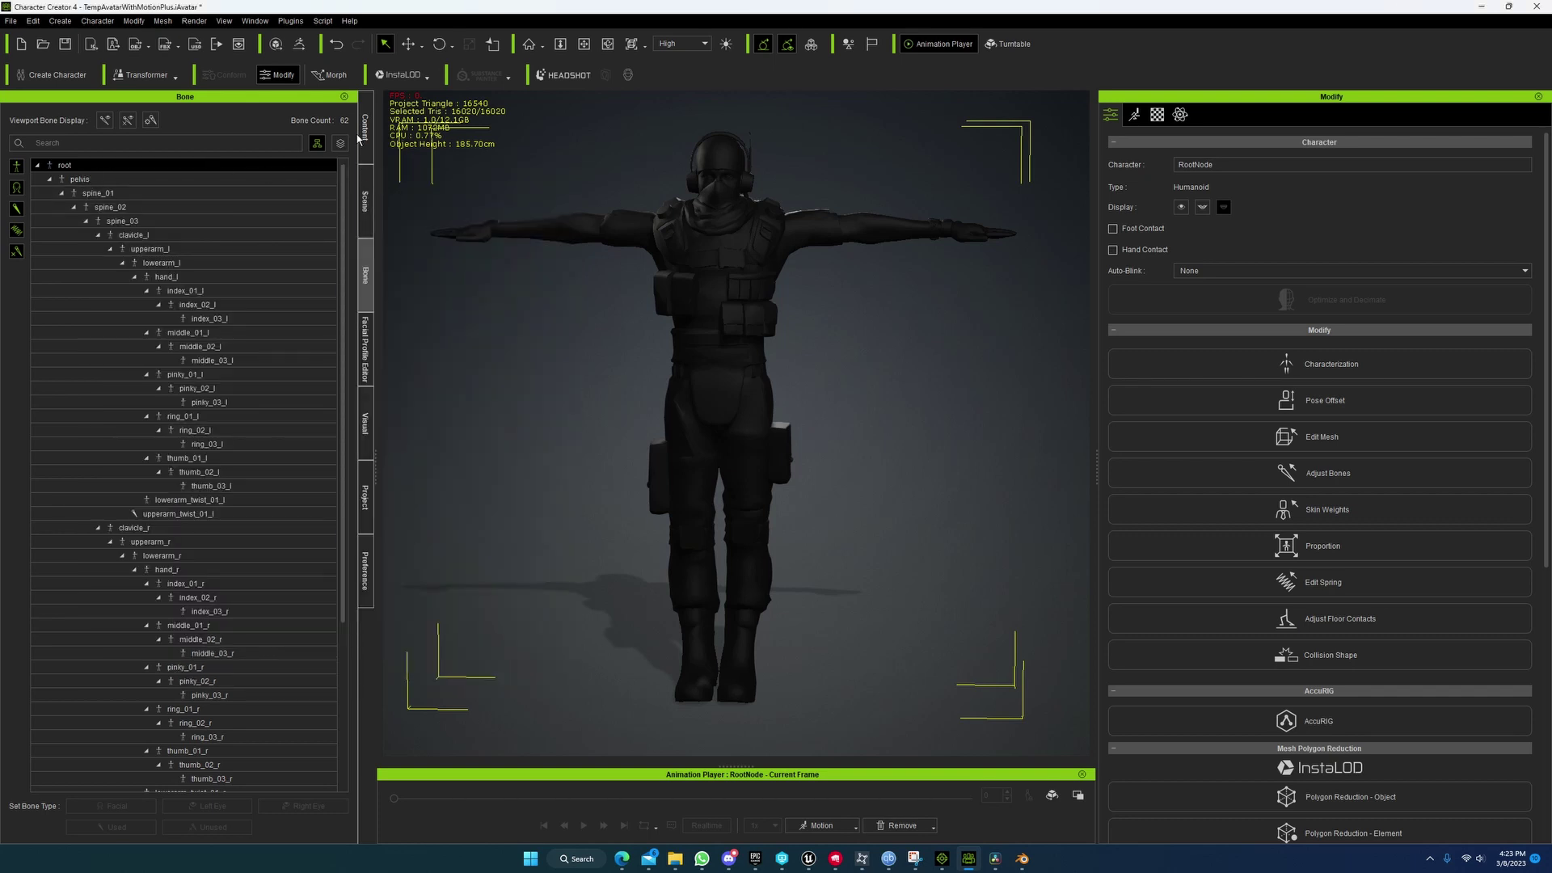
Step: Apply the Open A_UE4 pose from the Calibration pose folder to the character
left_click(364, 133)
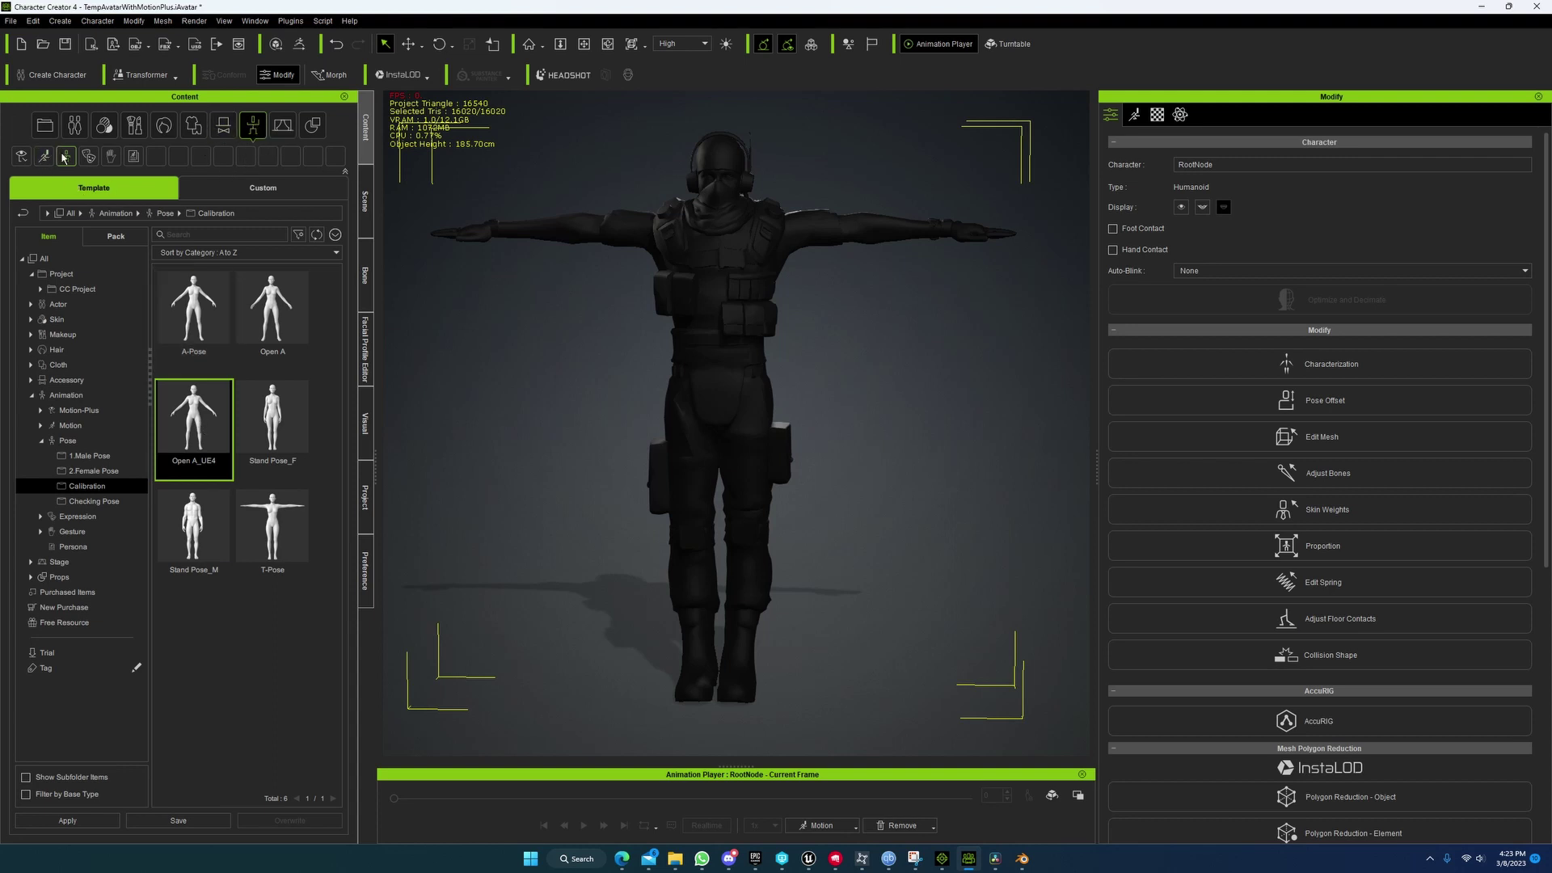
left_click(165, 214)
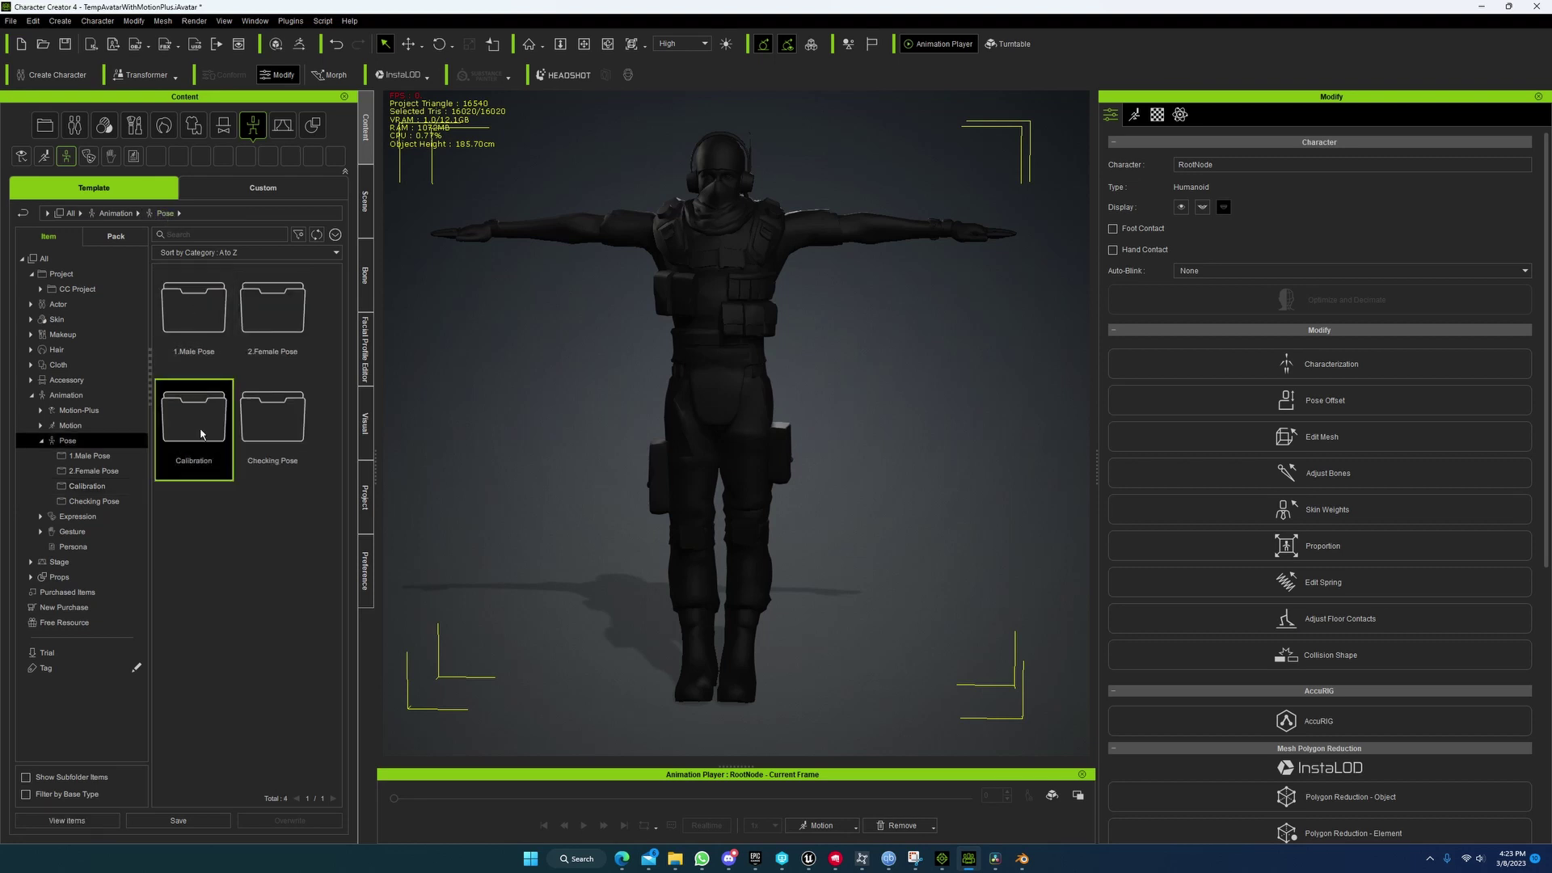
double_click(202, 461)
double_click(202, 461)
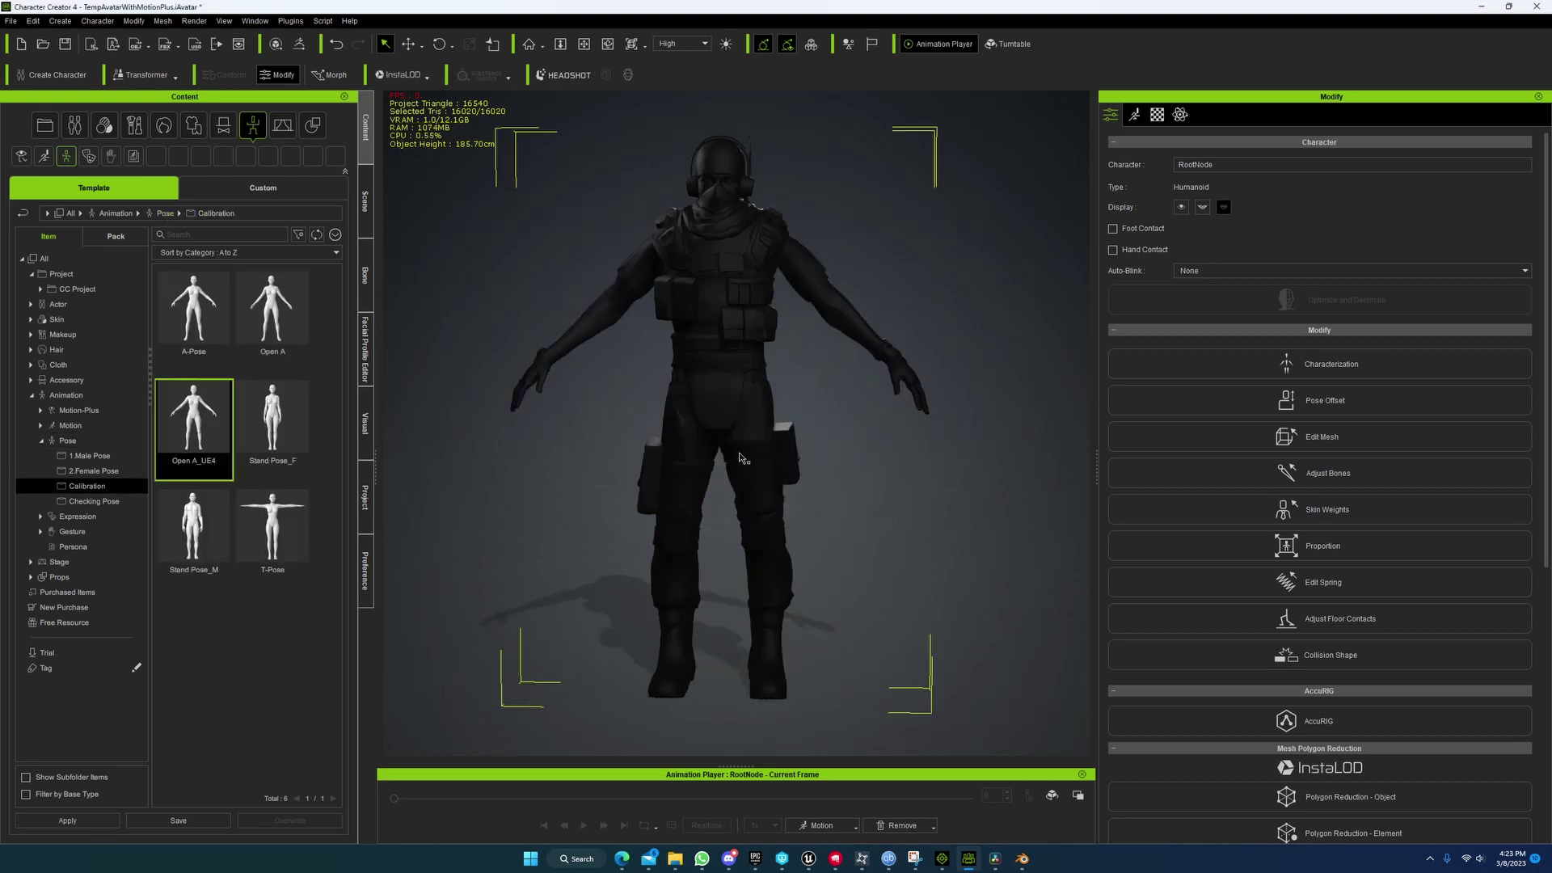
Step: Run the Clothed Character FBX export with the Unreal settings and dismiss the export message
left_click(11, 21)
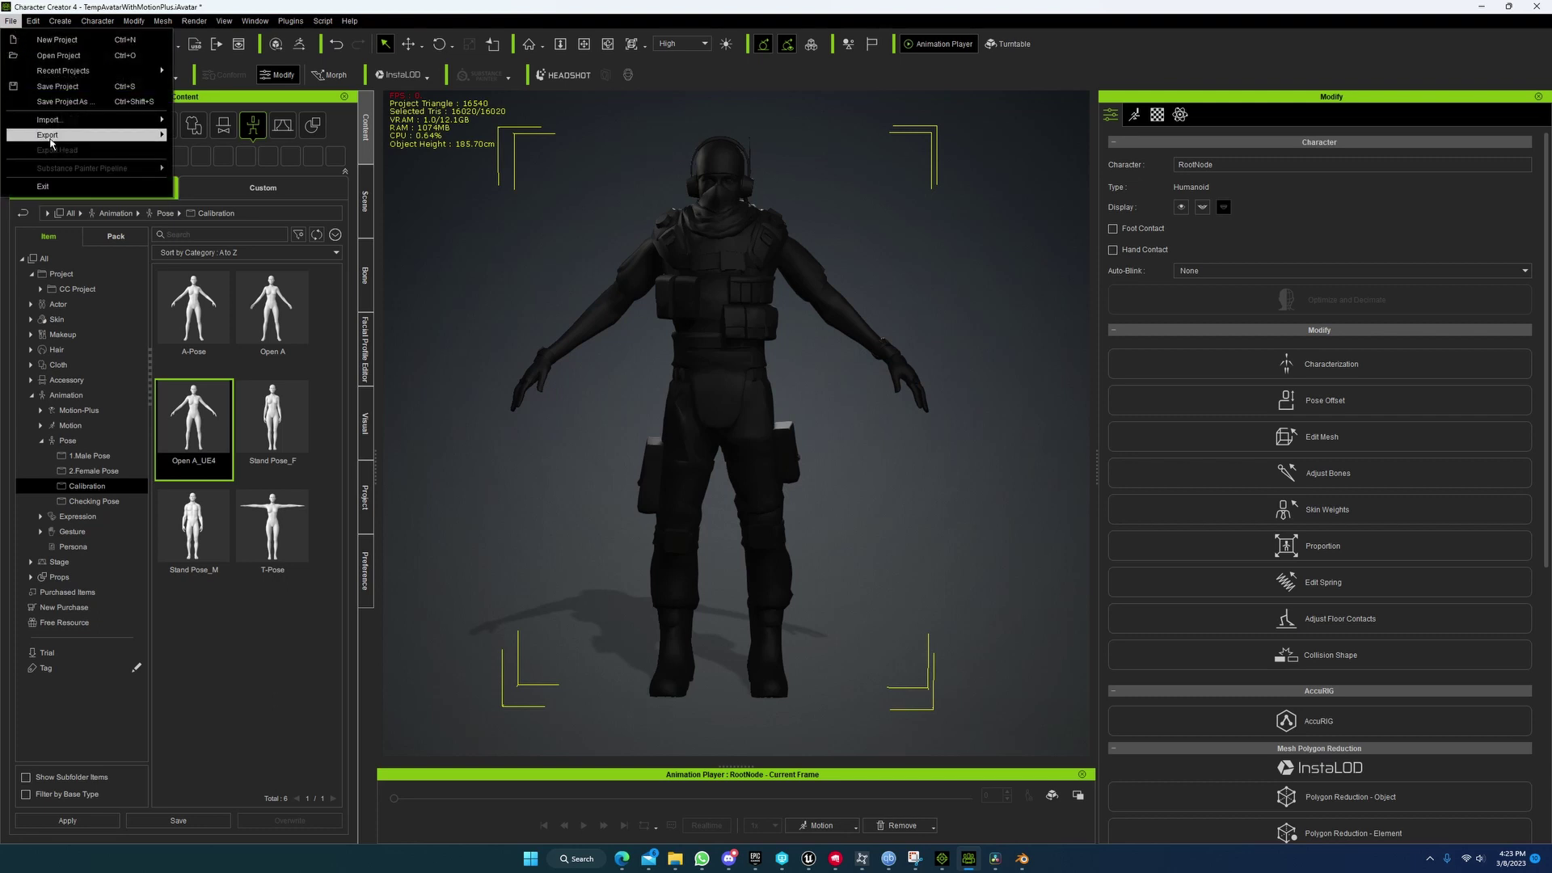
mouse_move(121, 135)
mouse_move(247, 197)
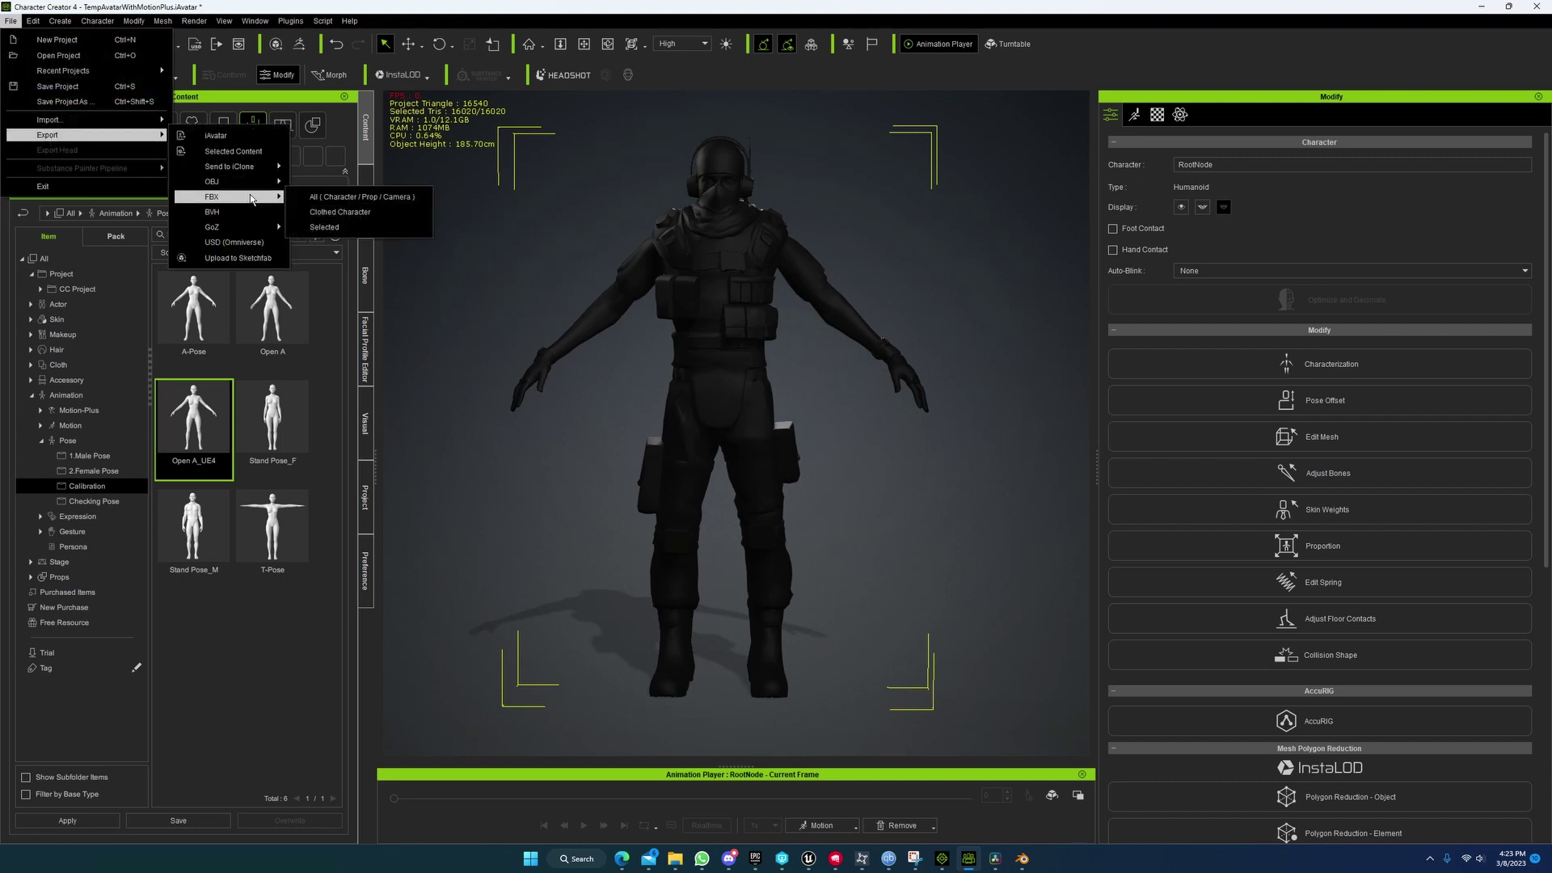
left_click(328, 214)
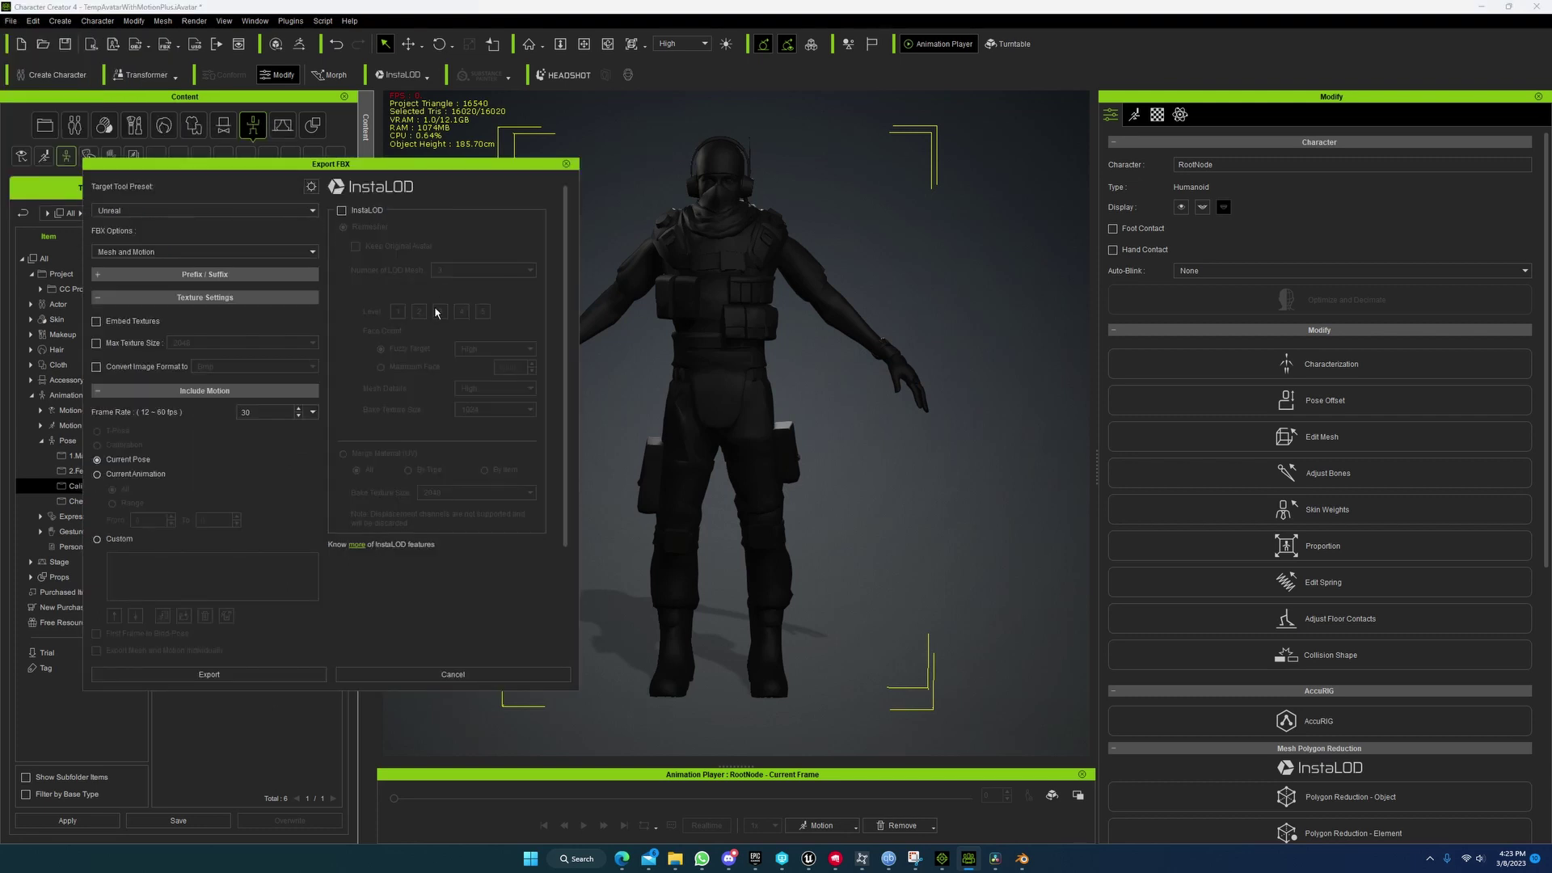
scroll(280, 622, "down", 3)
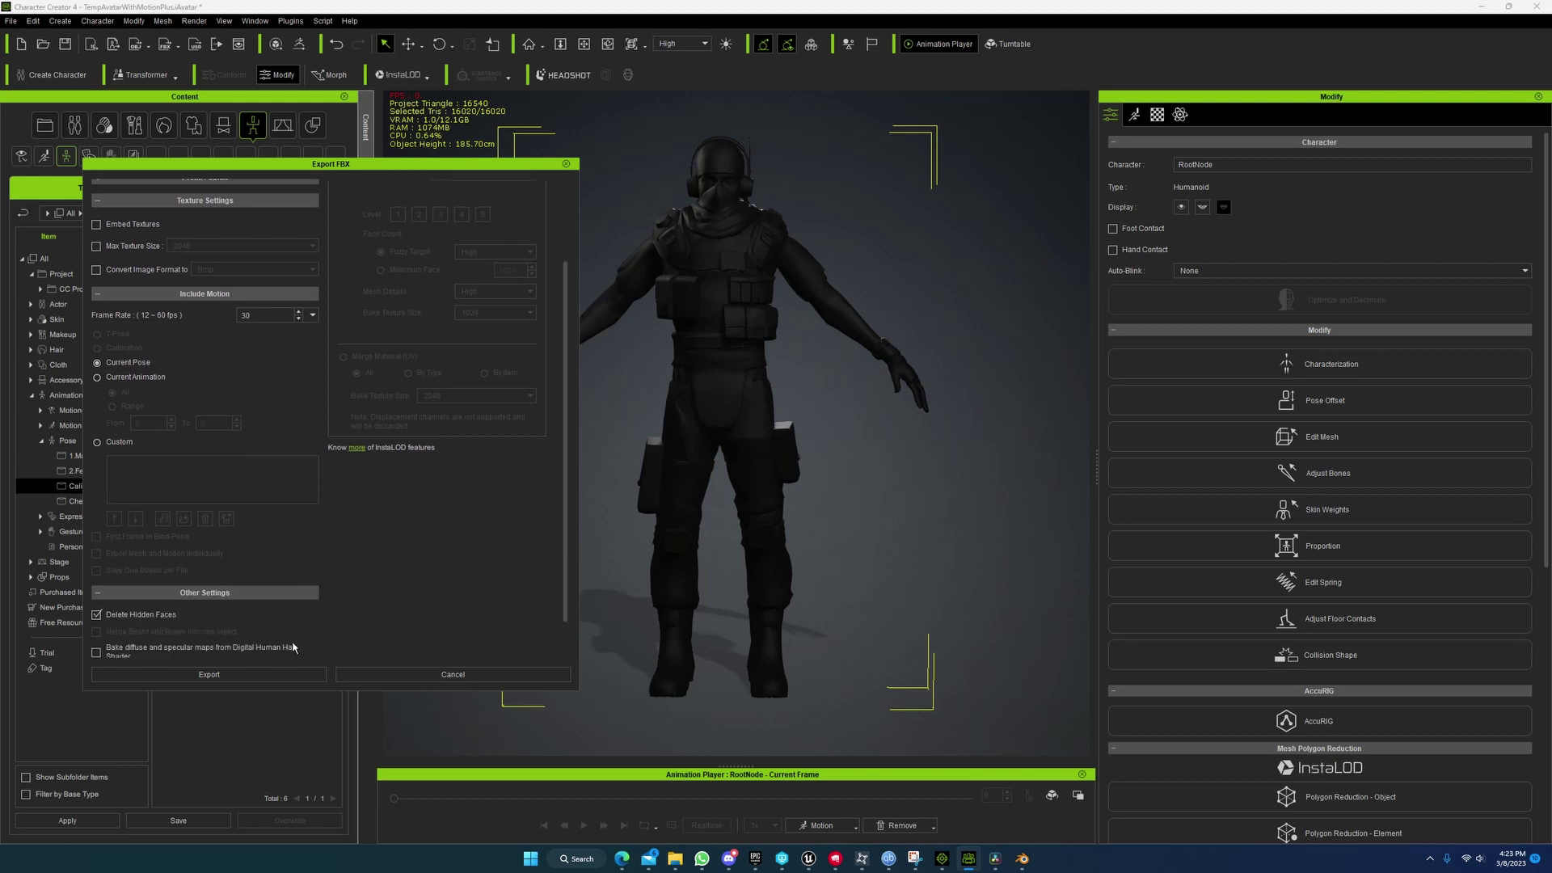
left_click(209, 675)
left_click(687, 481)
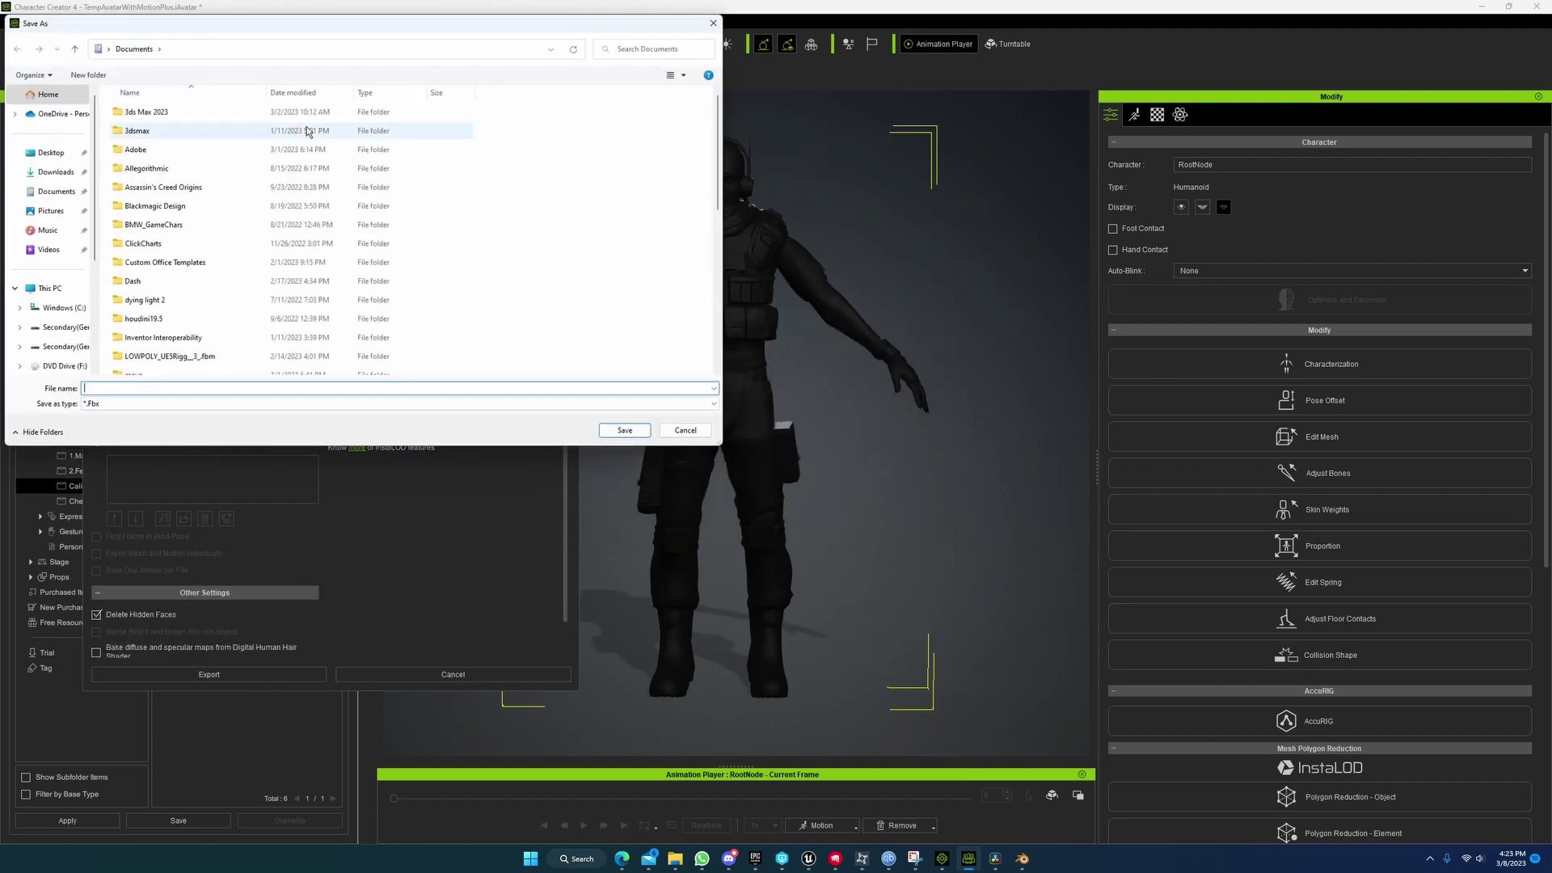
Step: Create a CC4_Export folder inside Desktop\Fixing_Reallusion
scroll(147, 185, "down", 3)
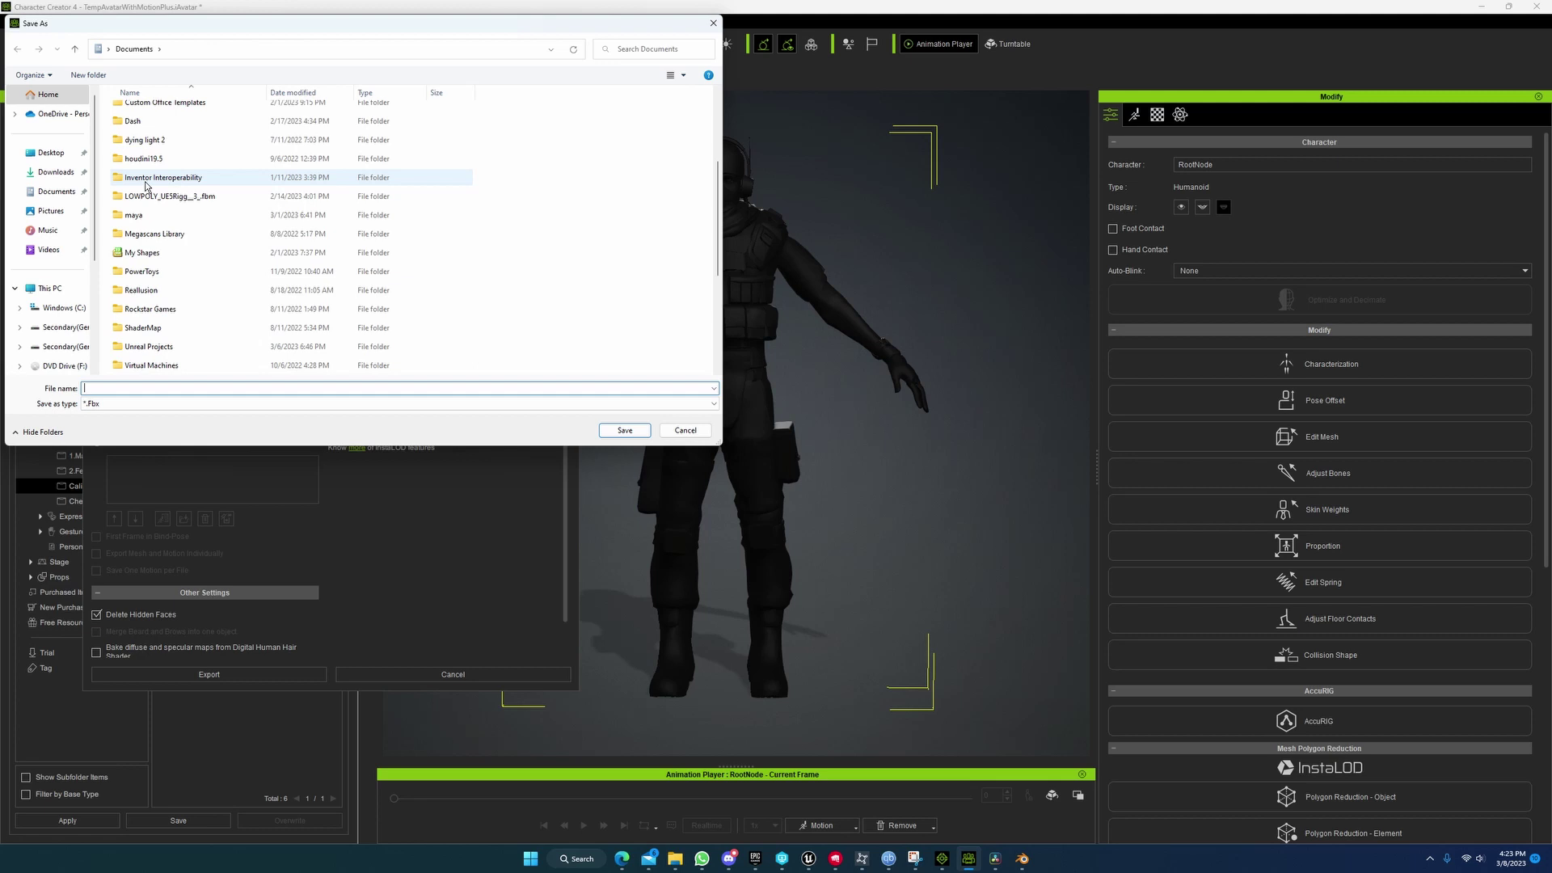
scroll(149, 218, "up", 3)
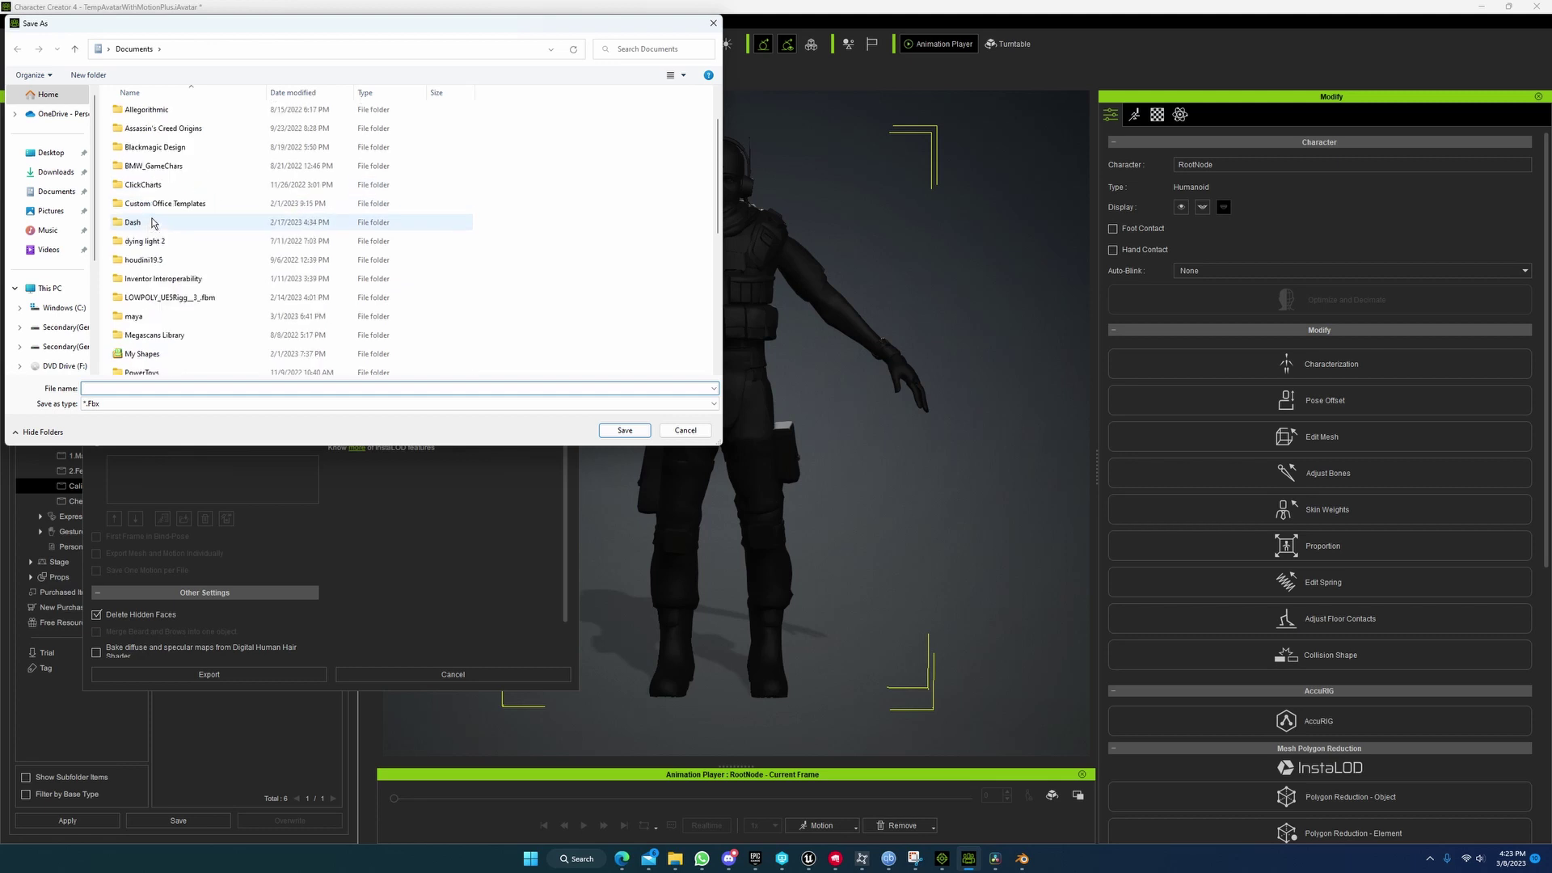
left_click(51, 152)
scroll(156, 275, "down", 2)
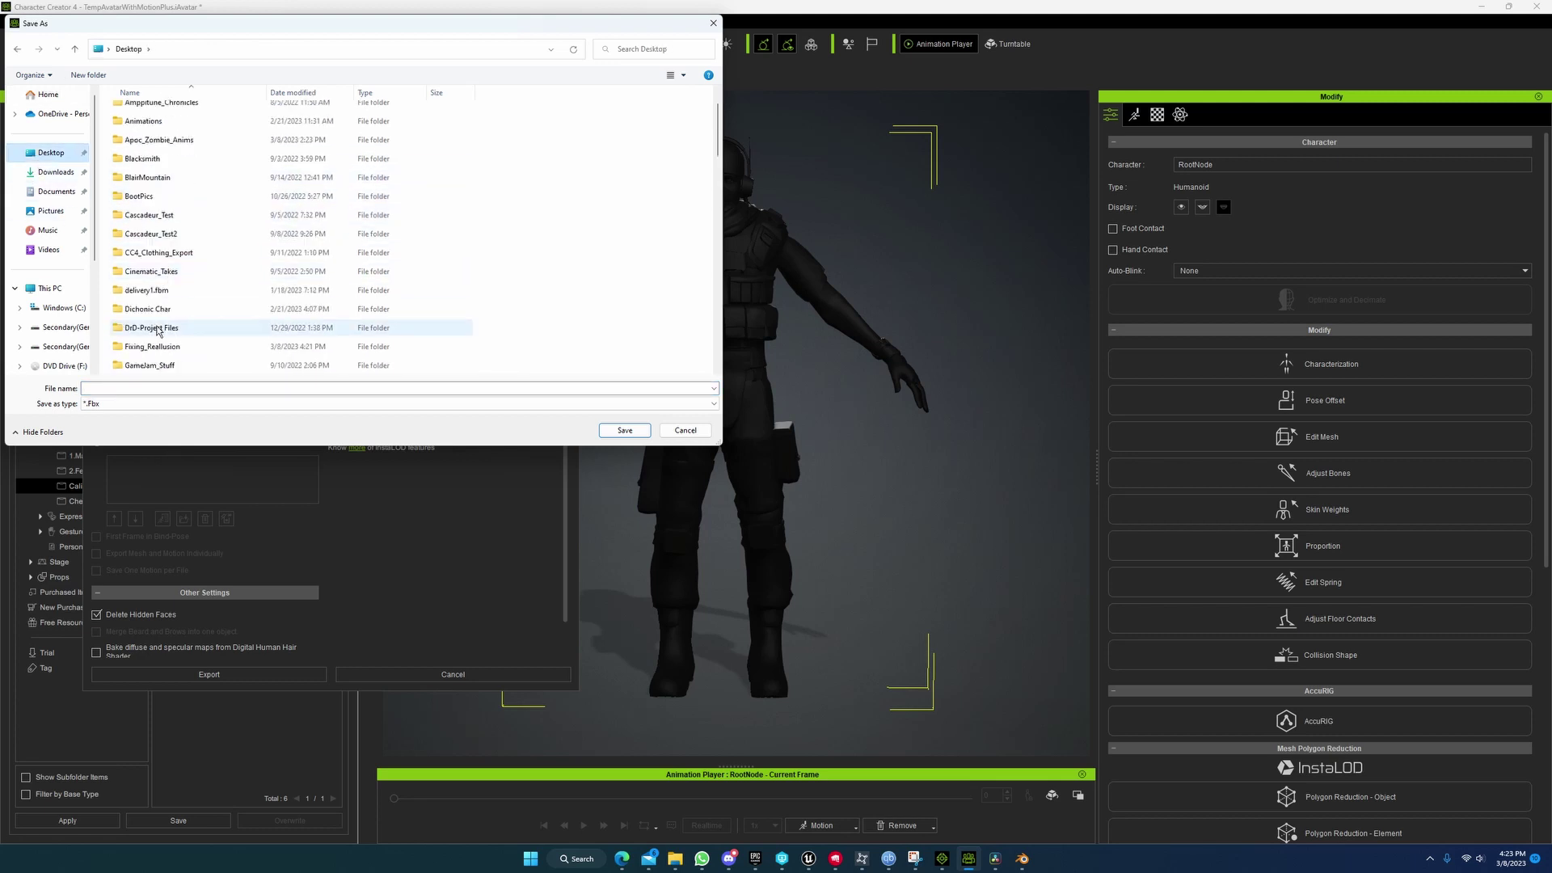
double_click(152, 346)
right_click(185, 193)
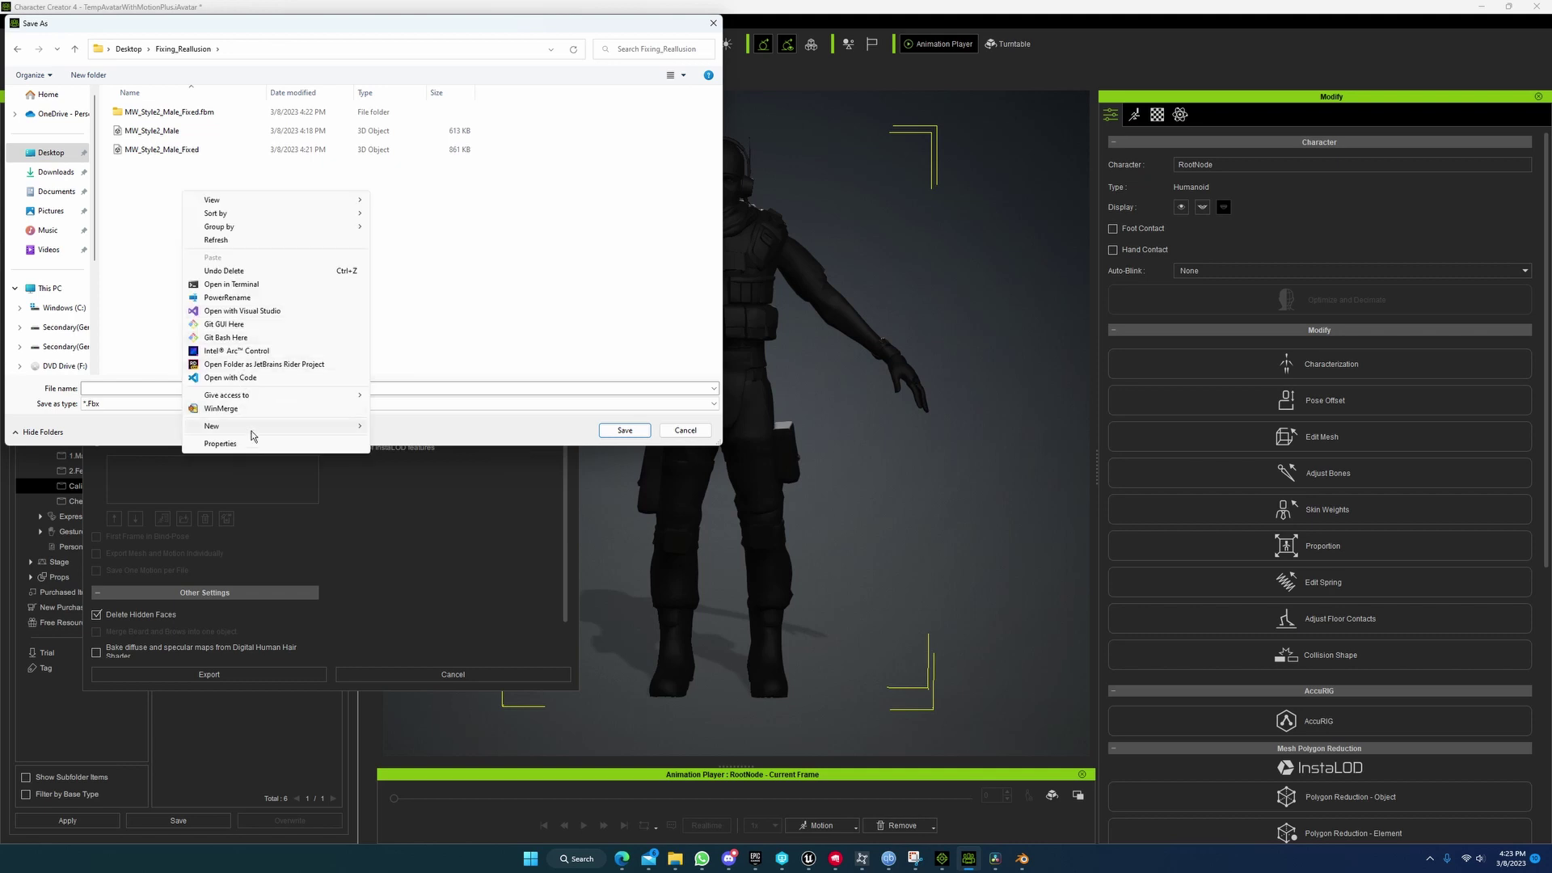
mouse_move(252, 436)
left_click(402, 430)
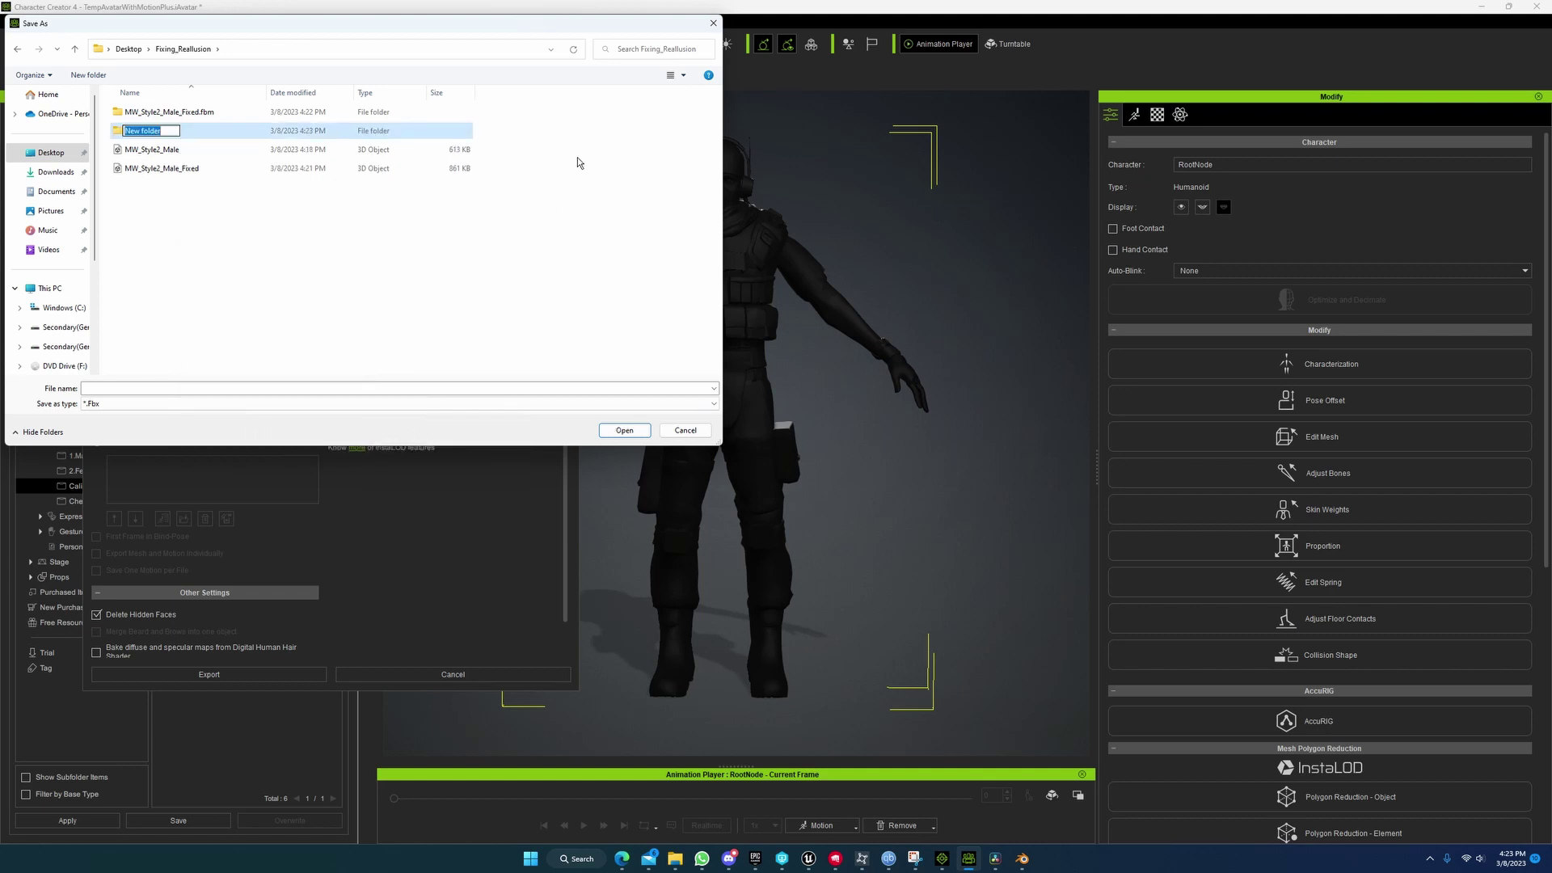
type("CC4_Export")
key("Return")
Step: Save the FBX as Guy in the CC4_Export folder
double_click(165, 137)
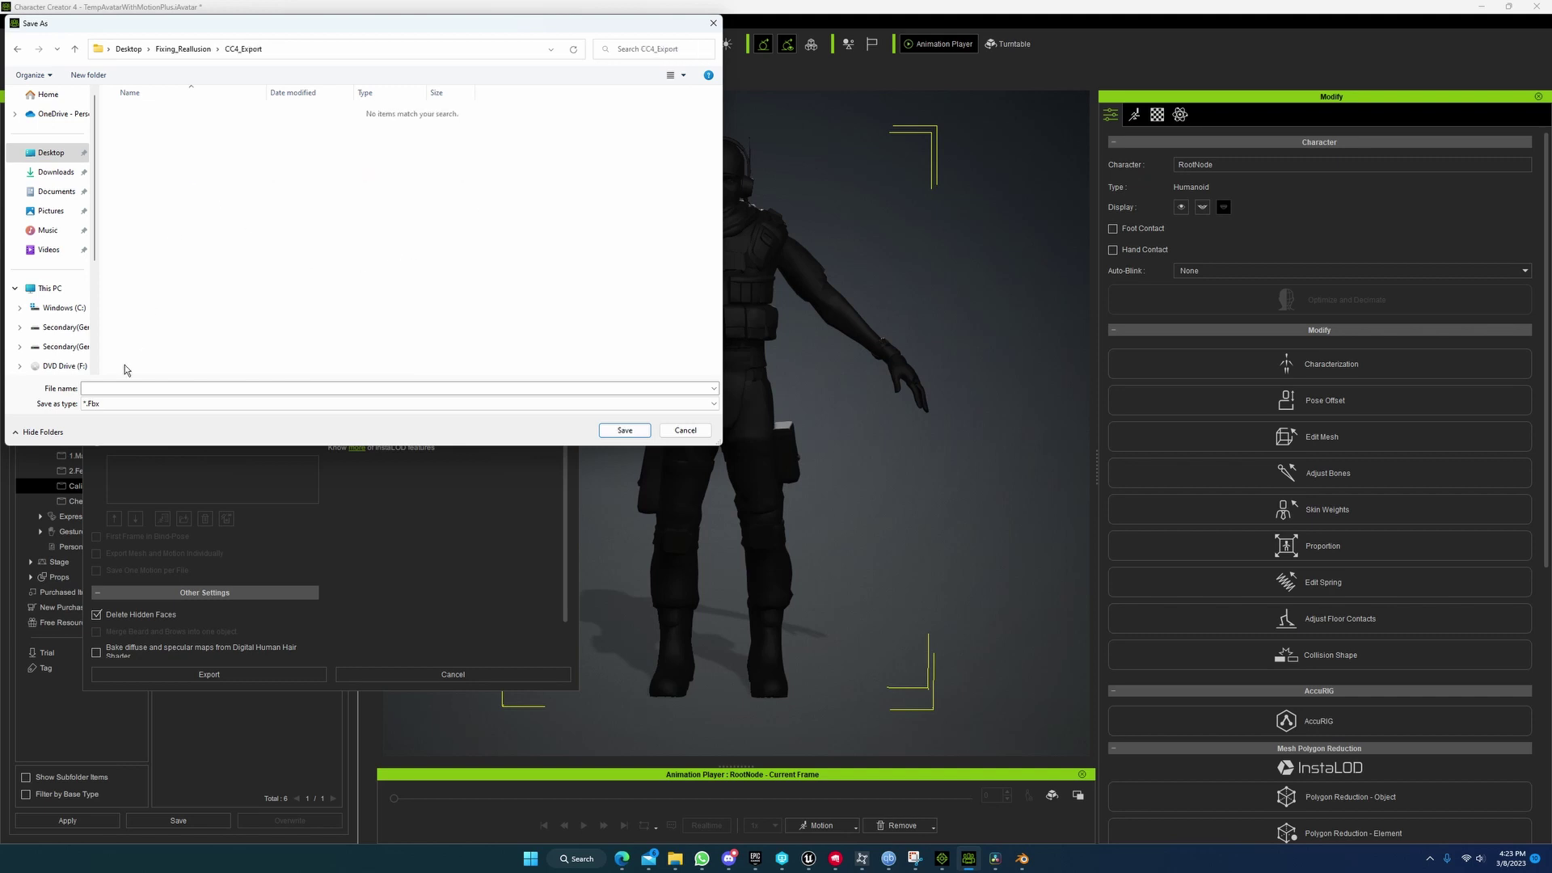
left_click(135, 387)
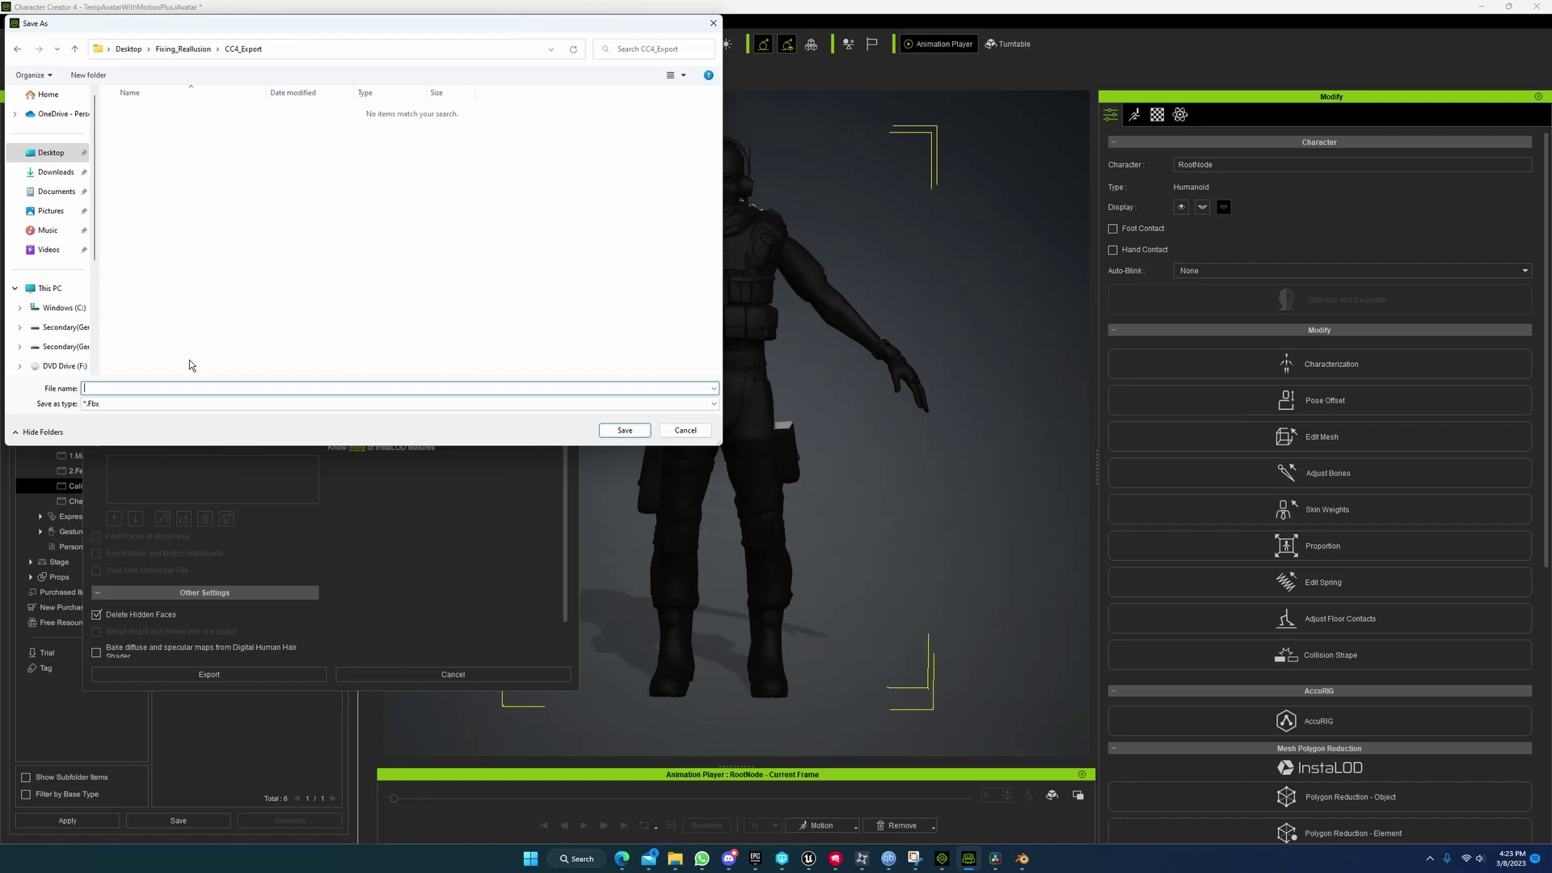
type("Guy1")
left_click(626, 432)
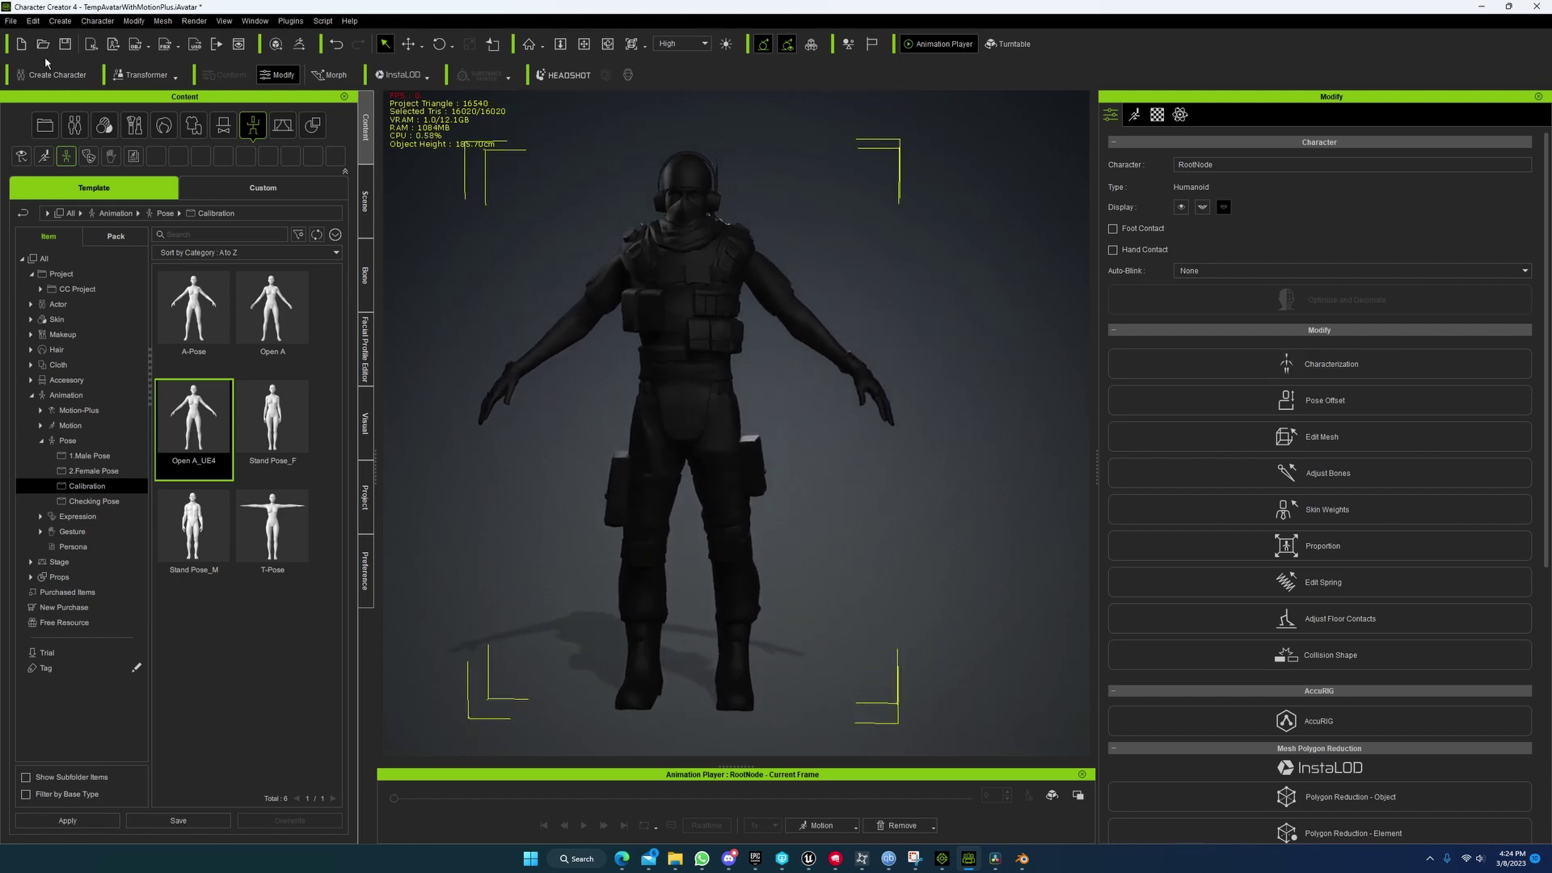
Step: Send the A-posed character to iClone, then switch to iClone and dismiss its notice
left_click(12, 21)
mouse_move(49, 135)
mouse_move(243, 168)
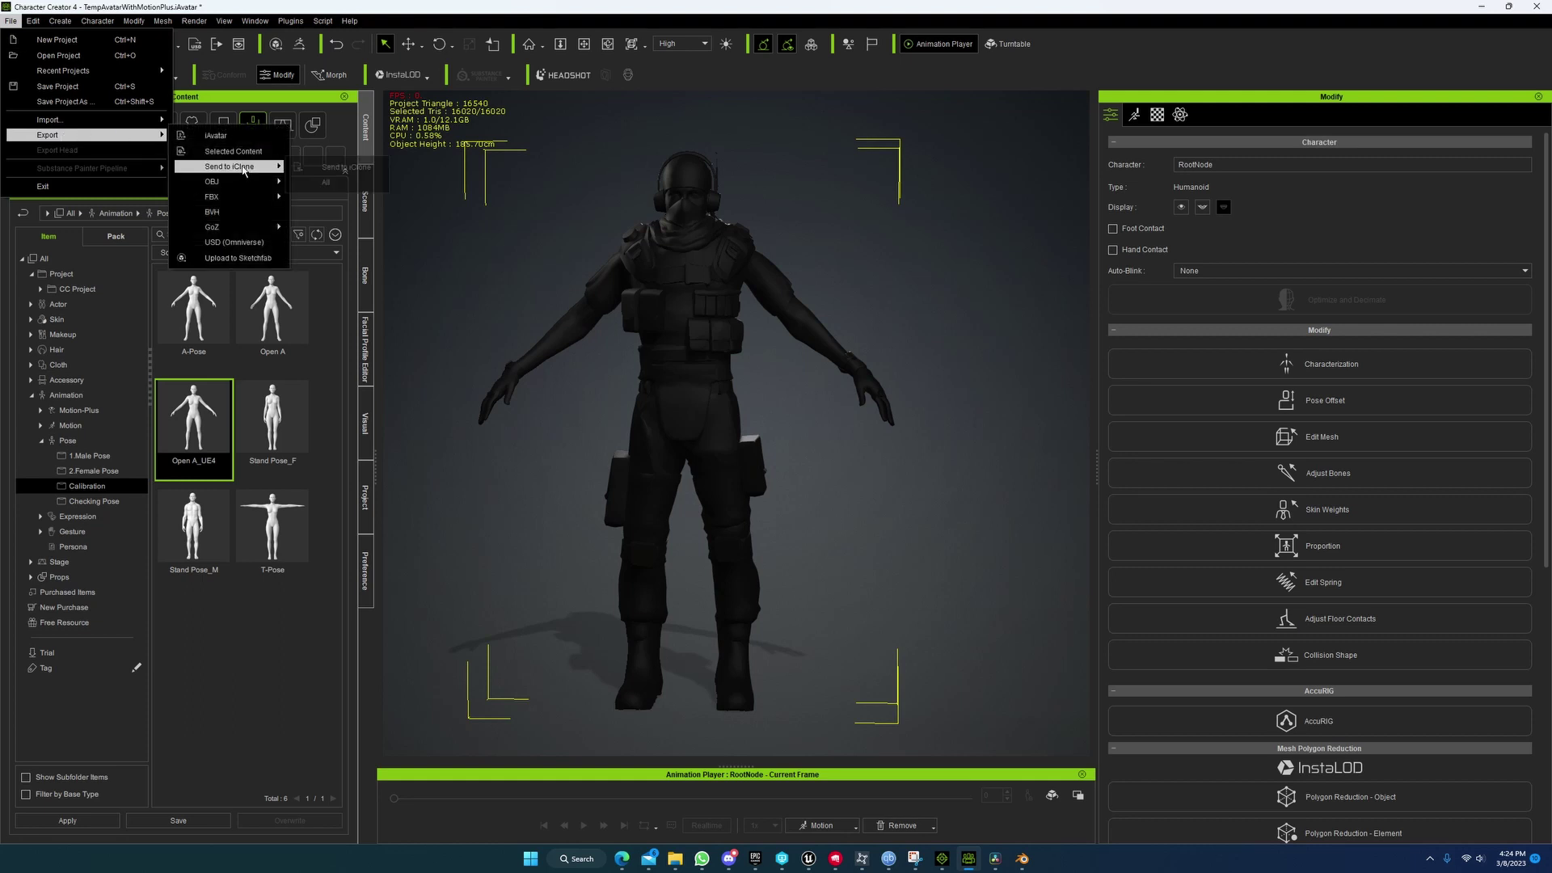
left_click(348, 167)
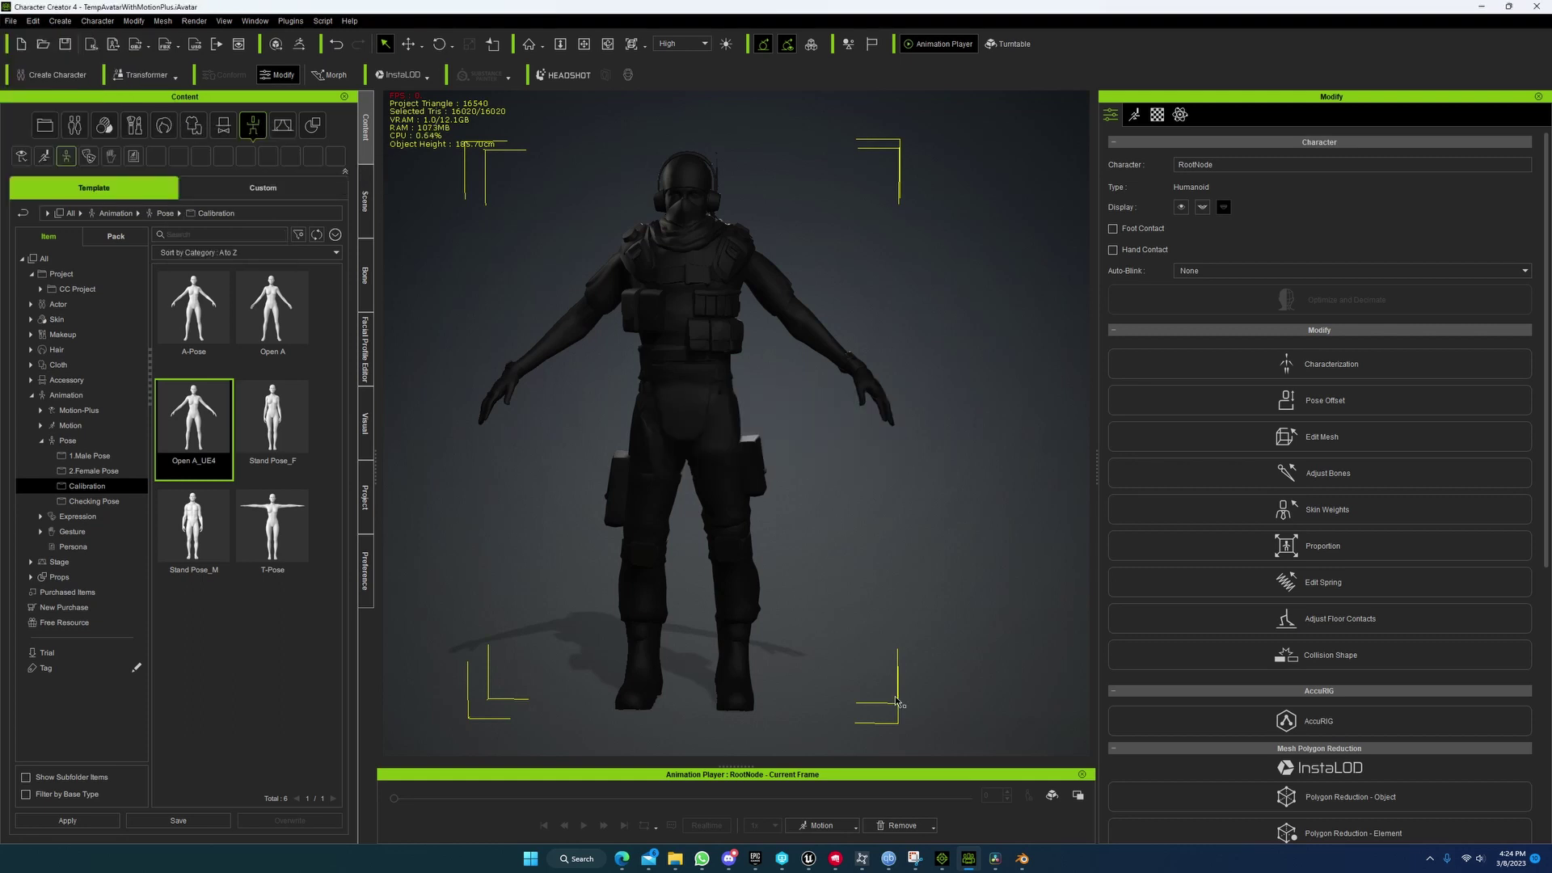
left_click(950, 862)
left_click(780, 453)
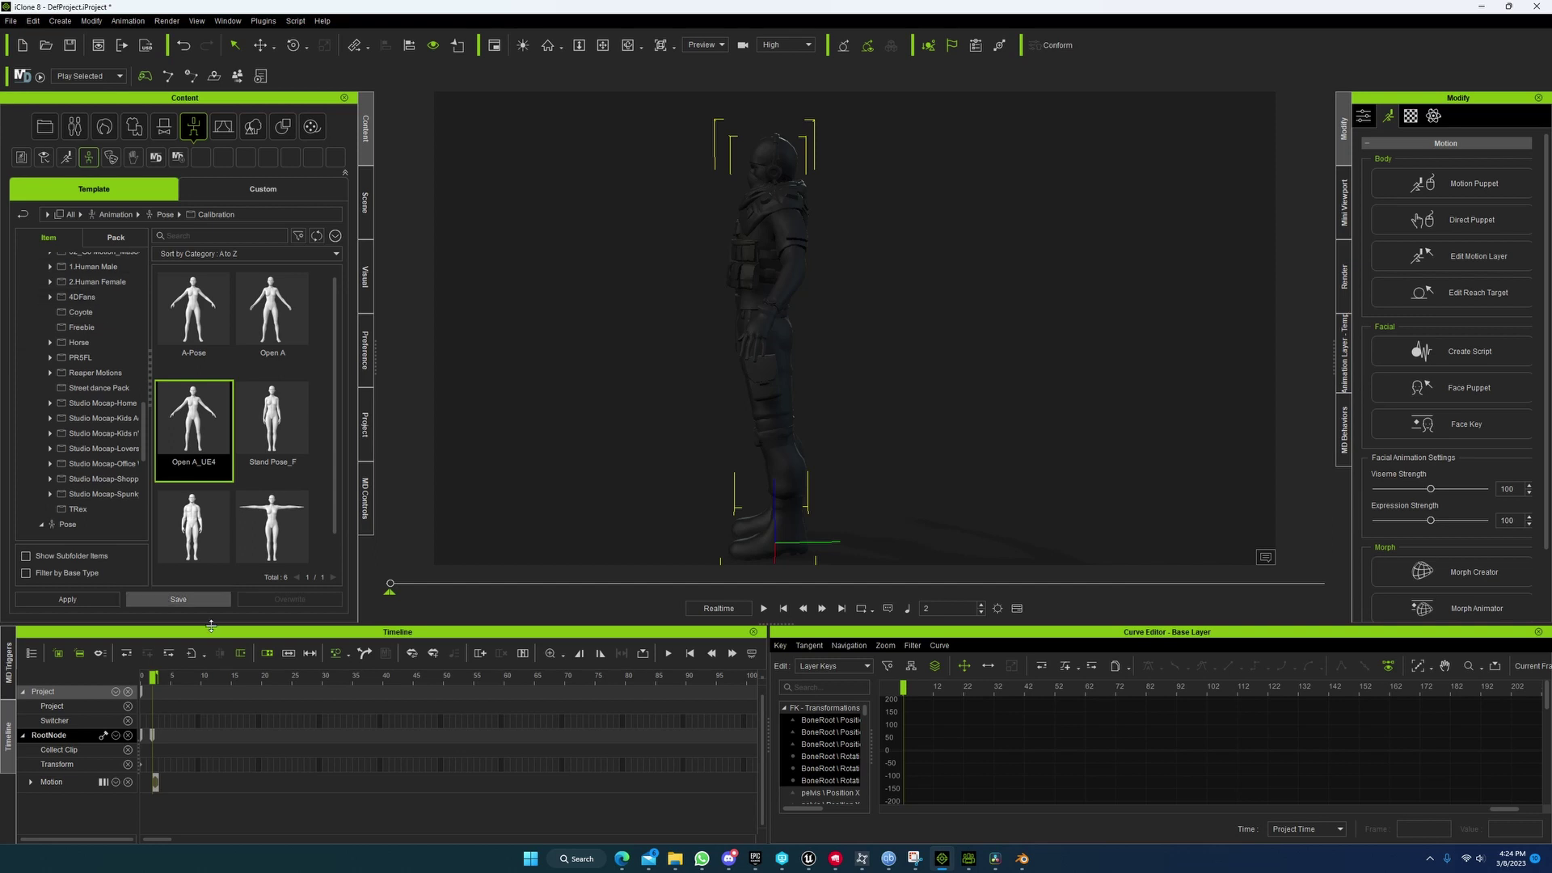
Step: Select the character's motion clip and set the playhead to frame 4
left_click(155, 776)
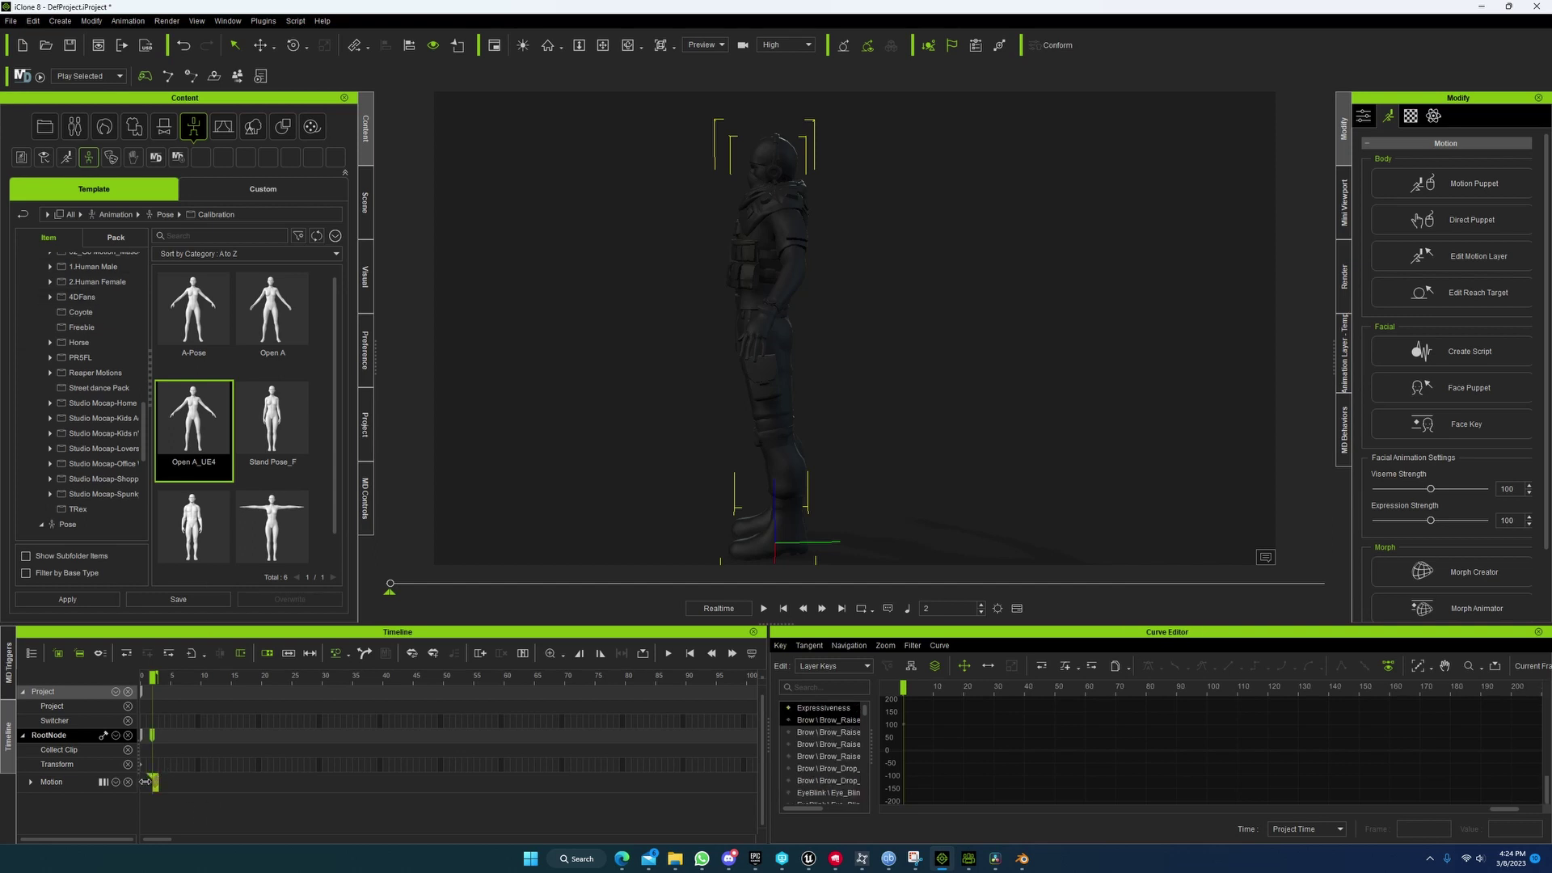
left_click(182, 677)
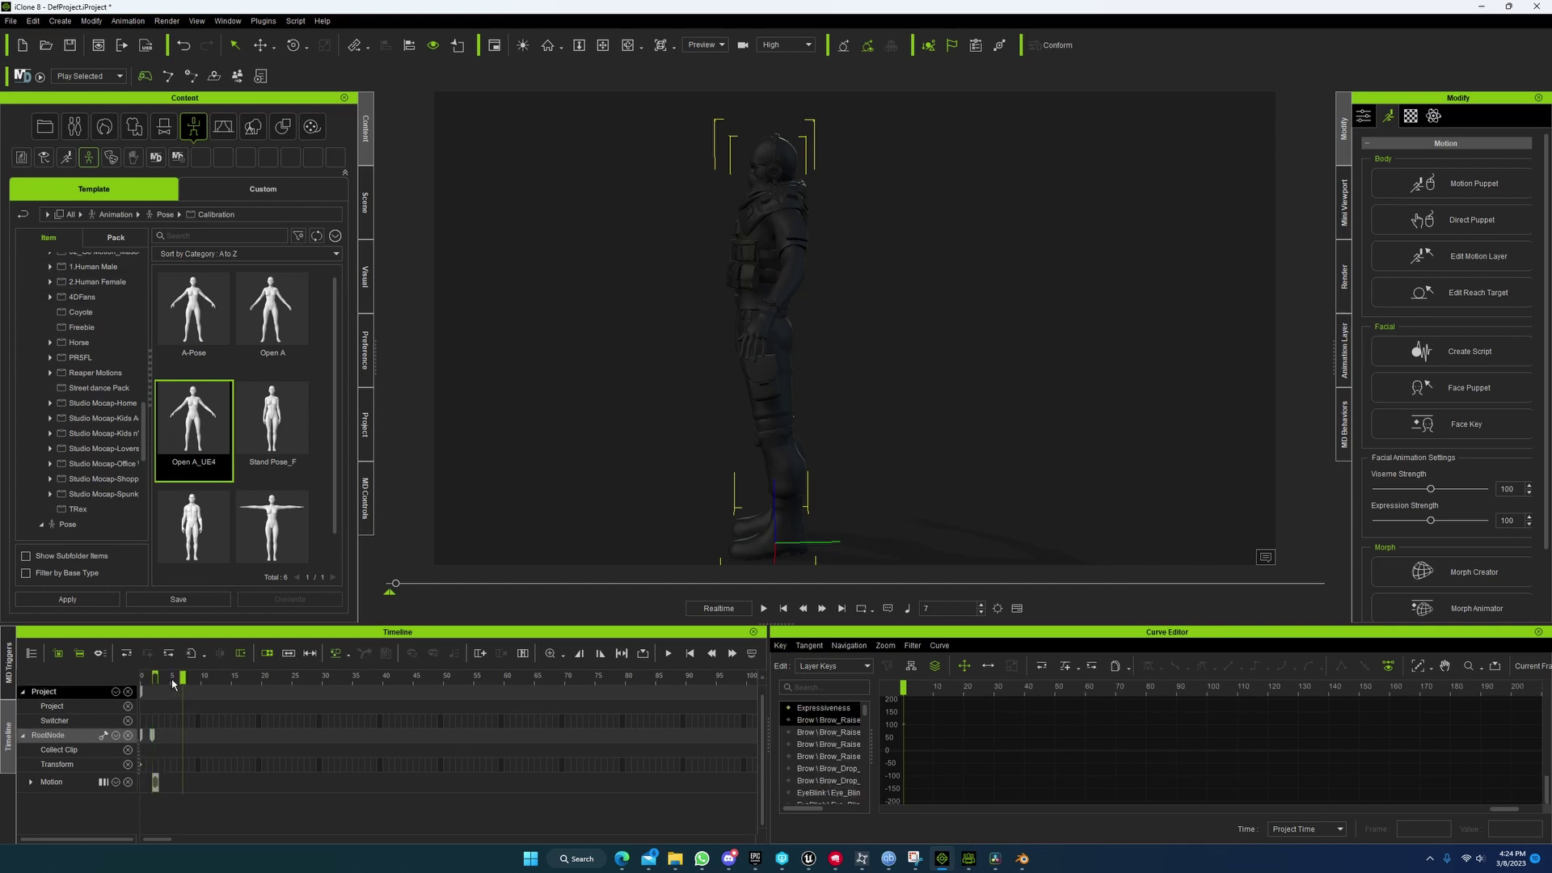
left_click(165, 677)
Step: Set the Export FBX dialog to 30 FPS and Current Frame, then show Advanced Settings
left_click(11, 21)
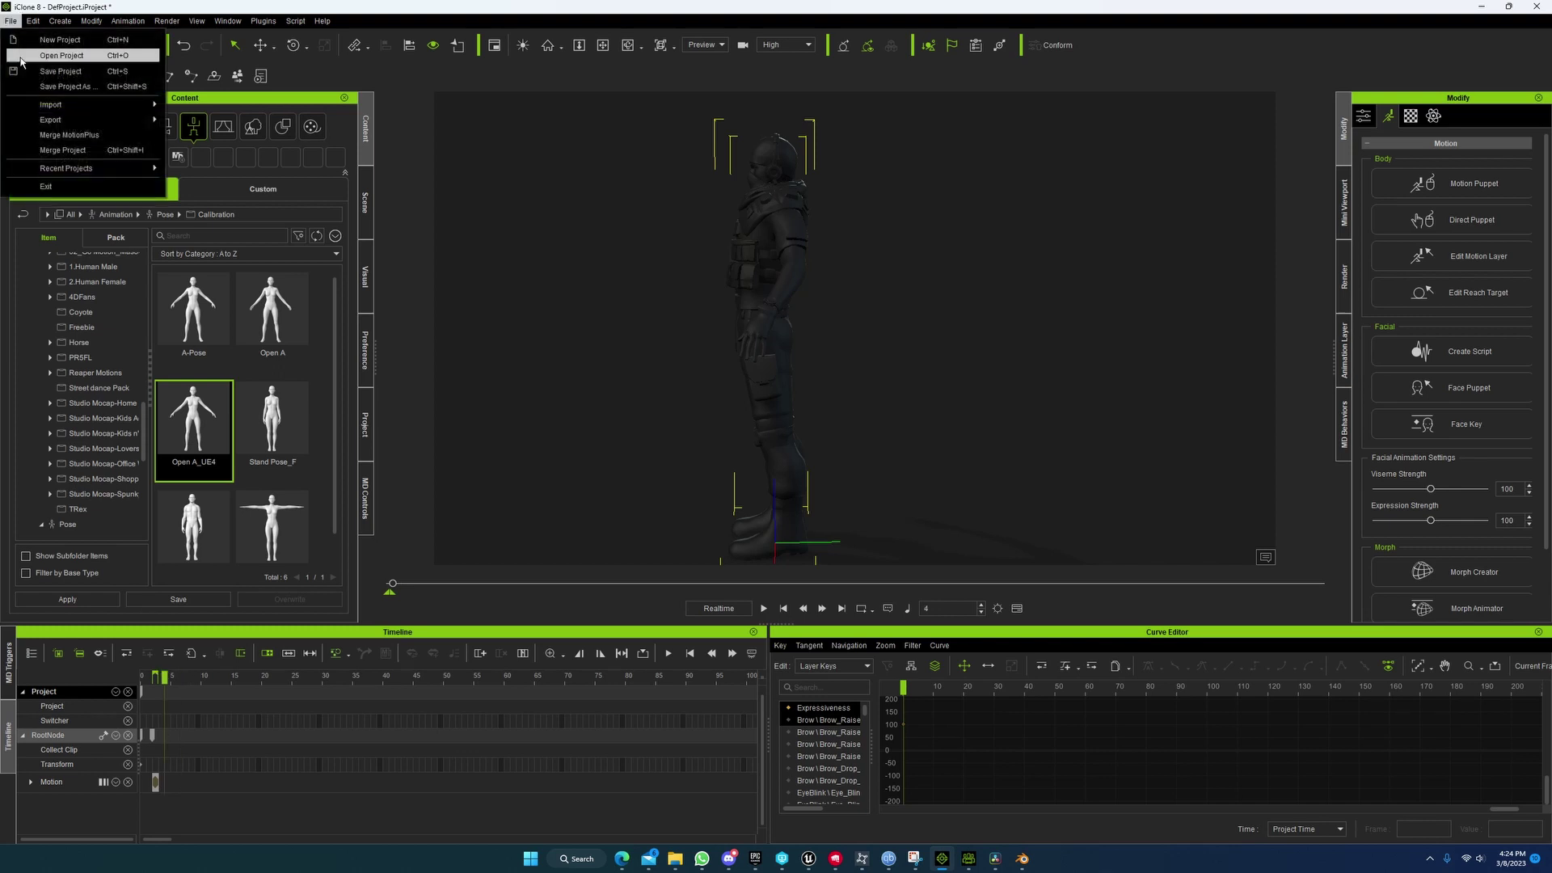
mouse_move(91, 121)
left_click(207, 140)
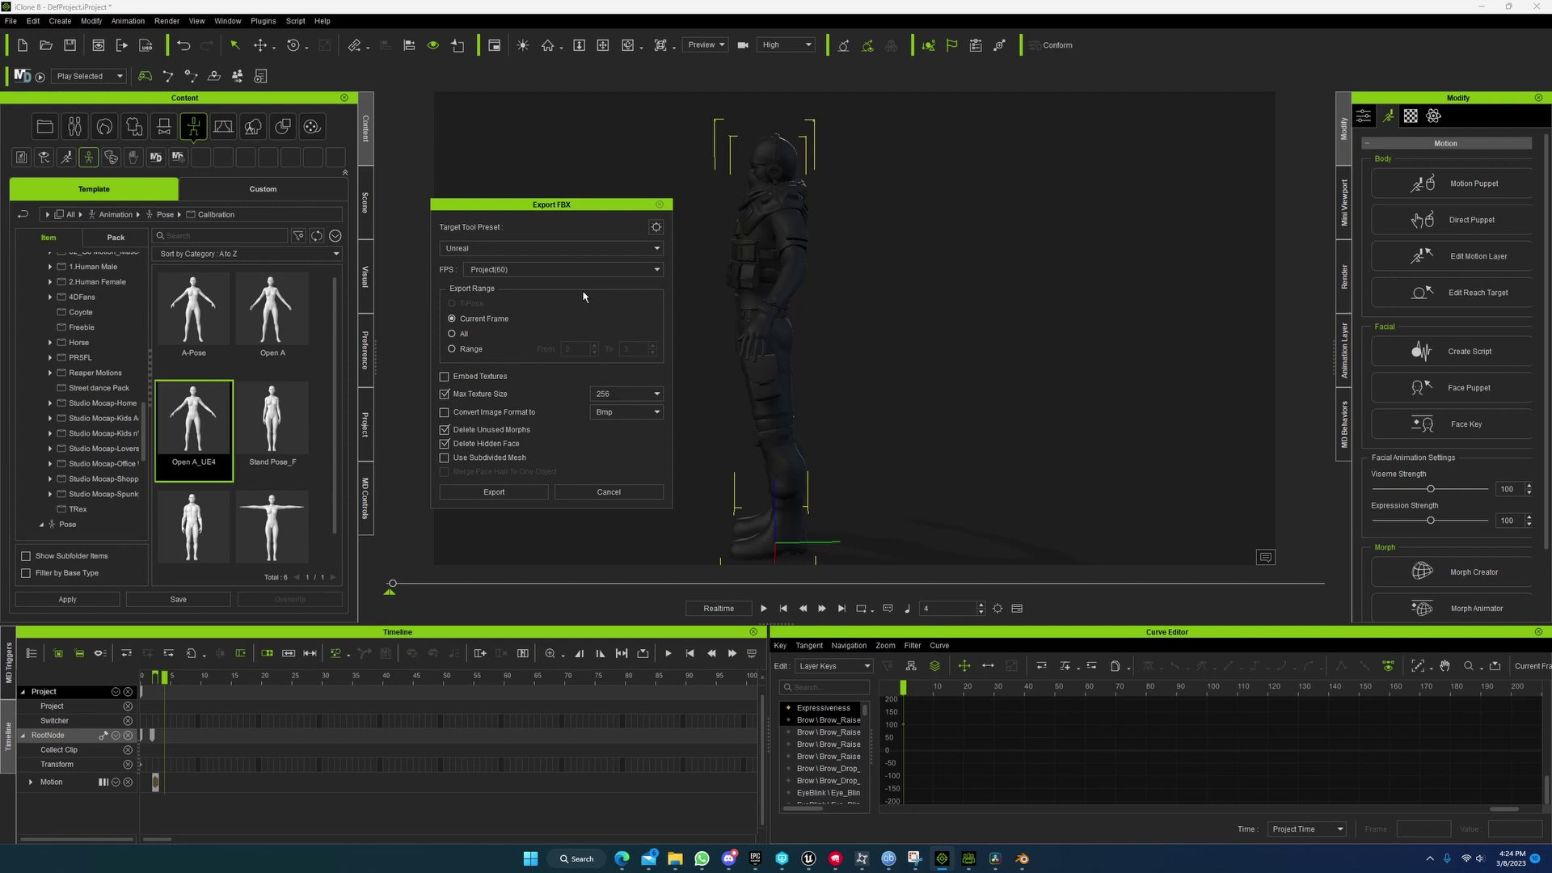
left_click(654, 271)
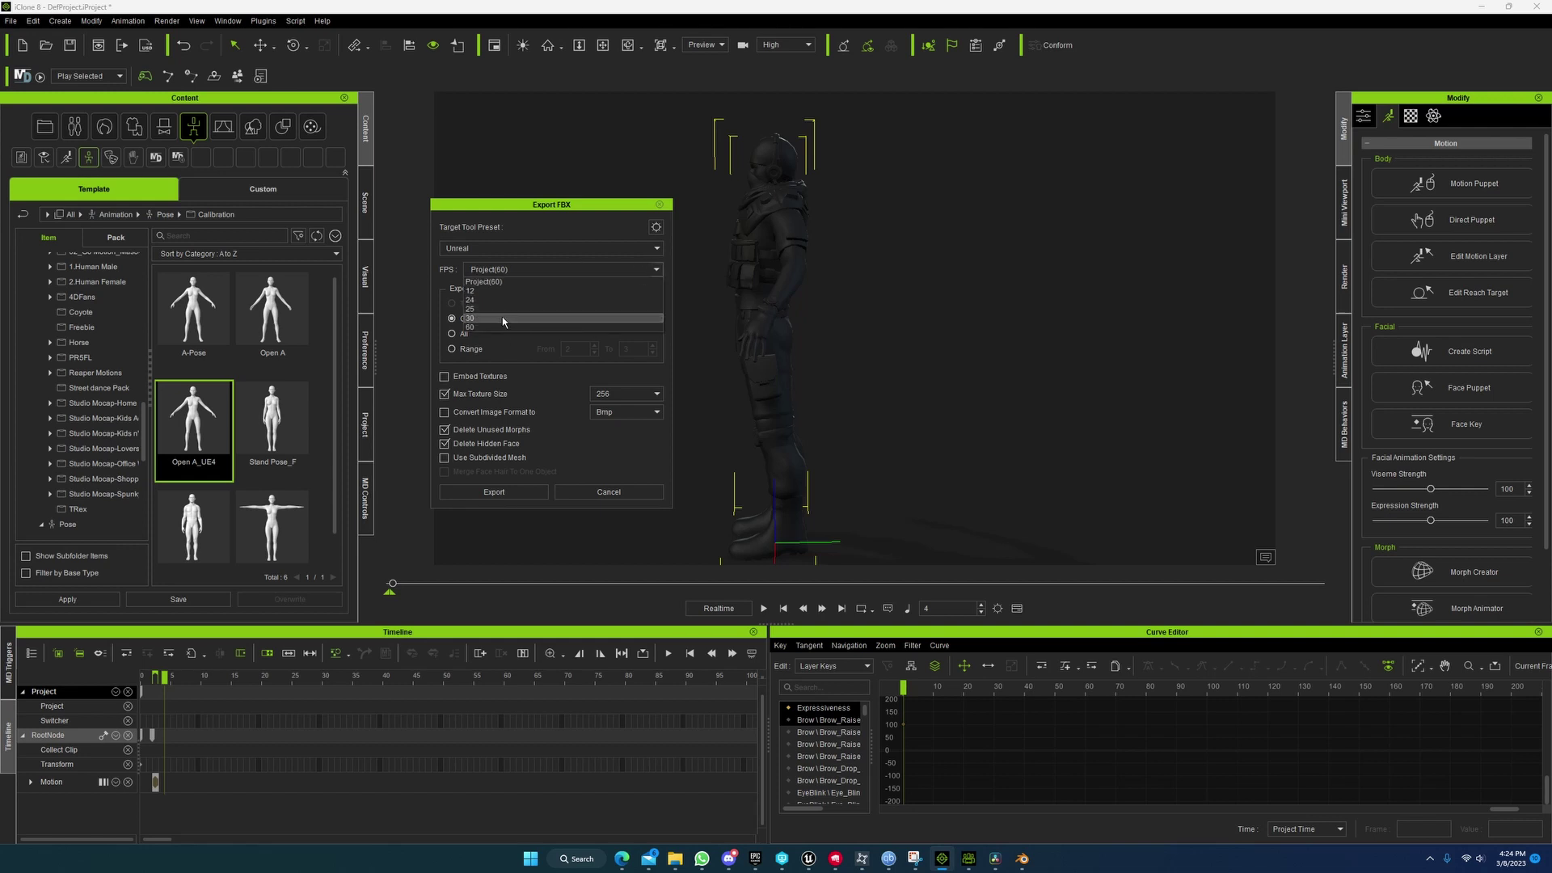
left_click(508, 303)
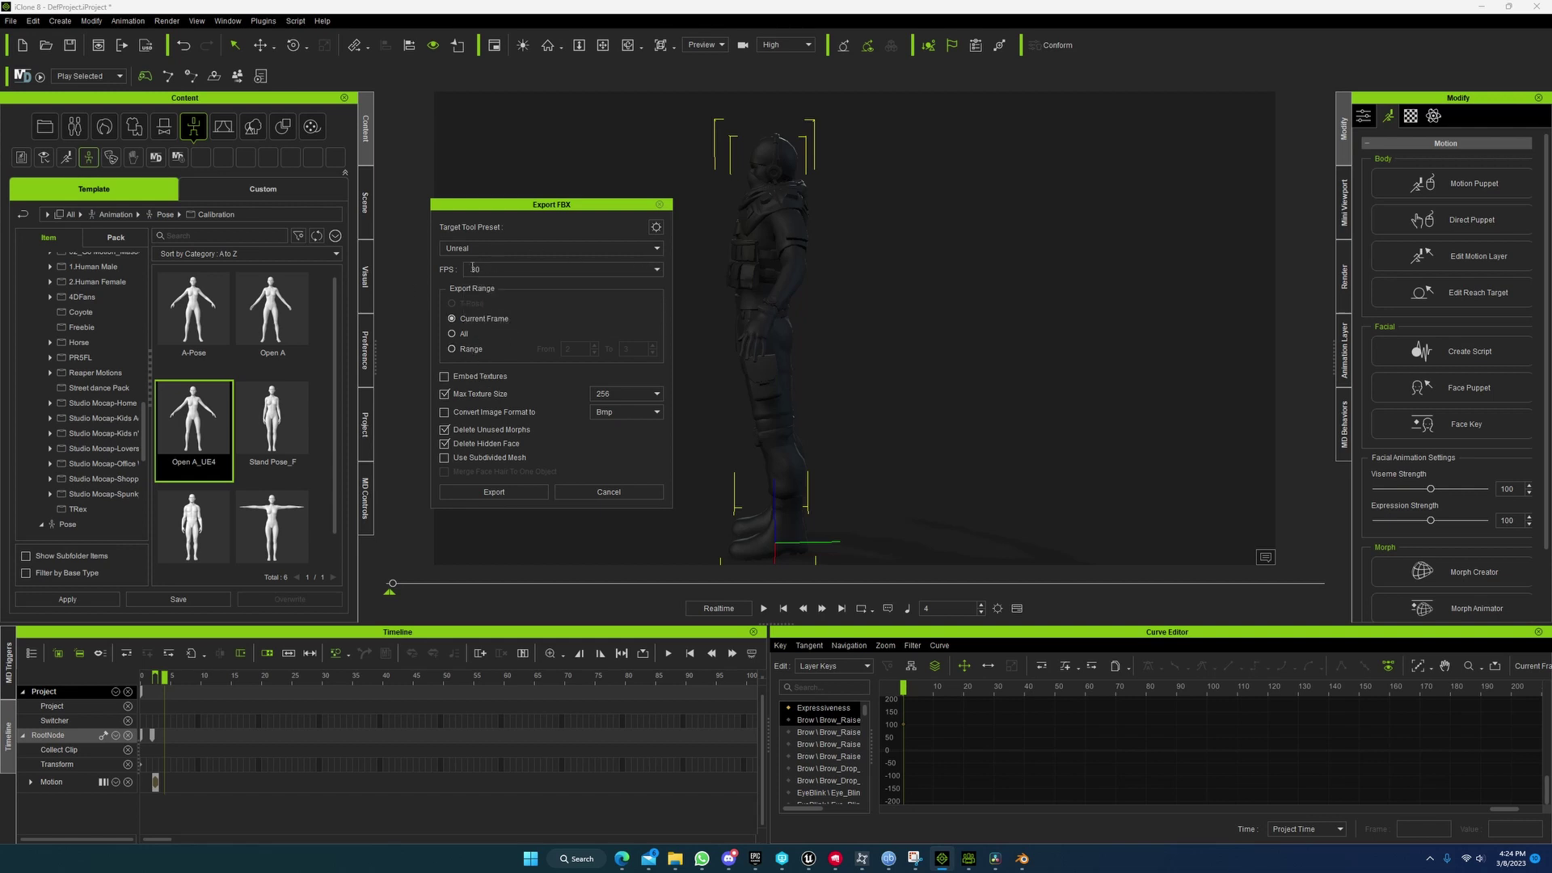
left_click(467, 349)
left_click(461, 319)
left_click(656, 227)
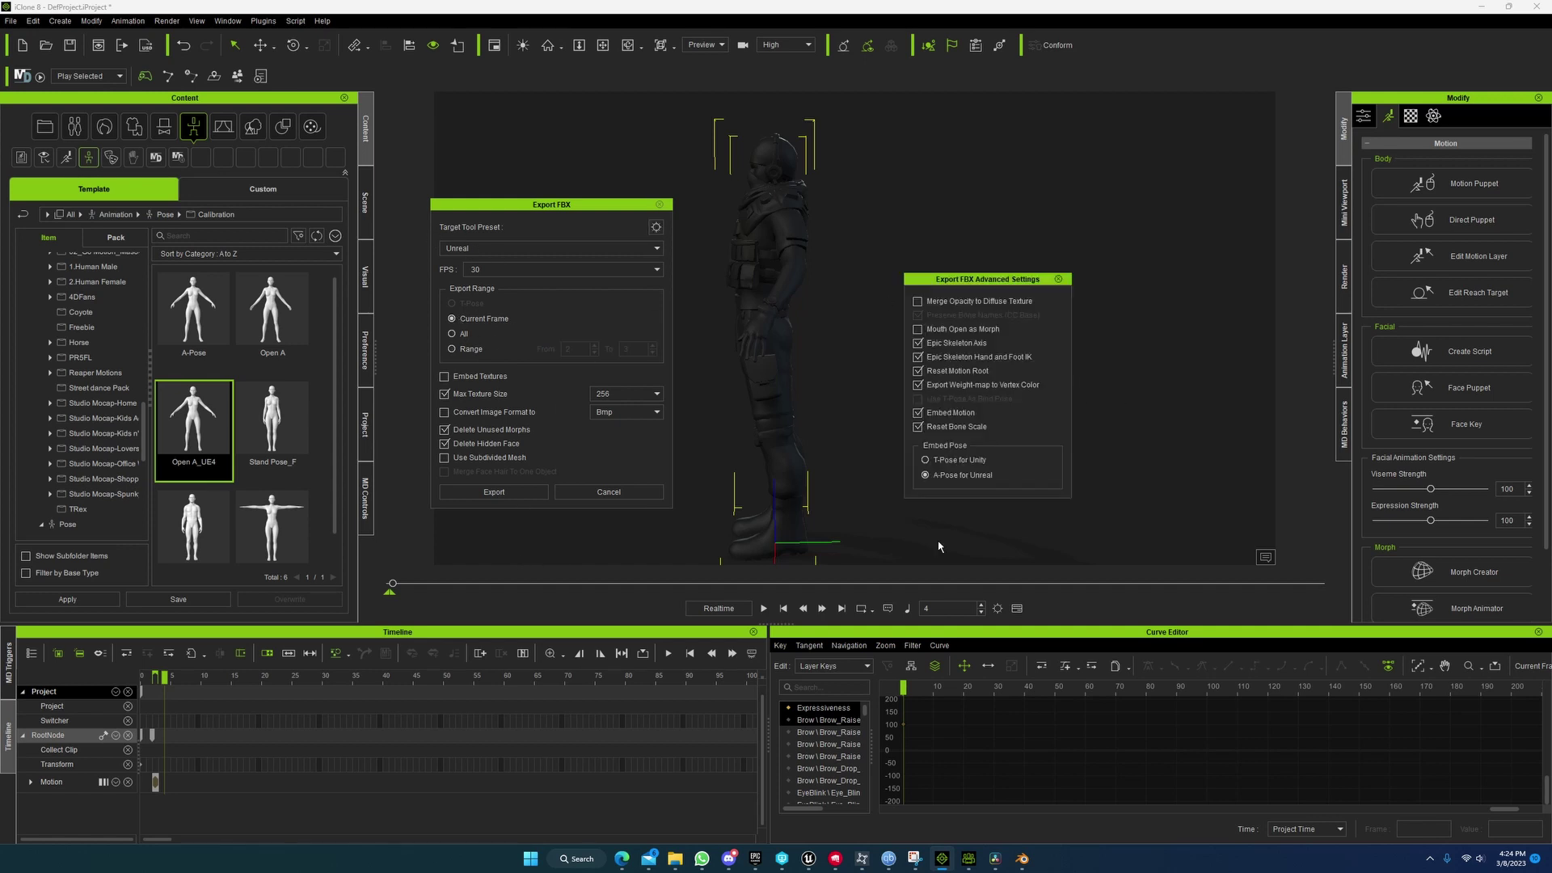
Step: Create an iClone8_Export folder inside Desktop\Fixing_Reallusion from the export save window
left_click(461, 493)
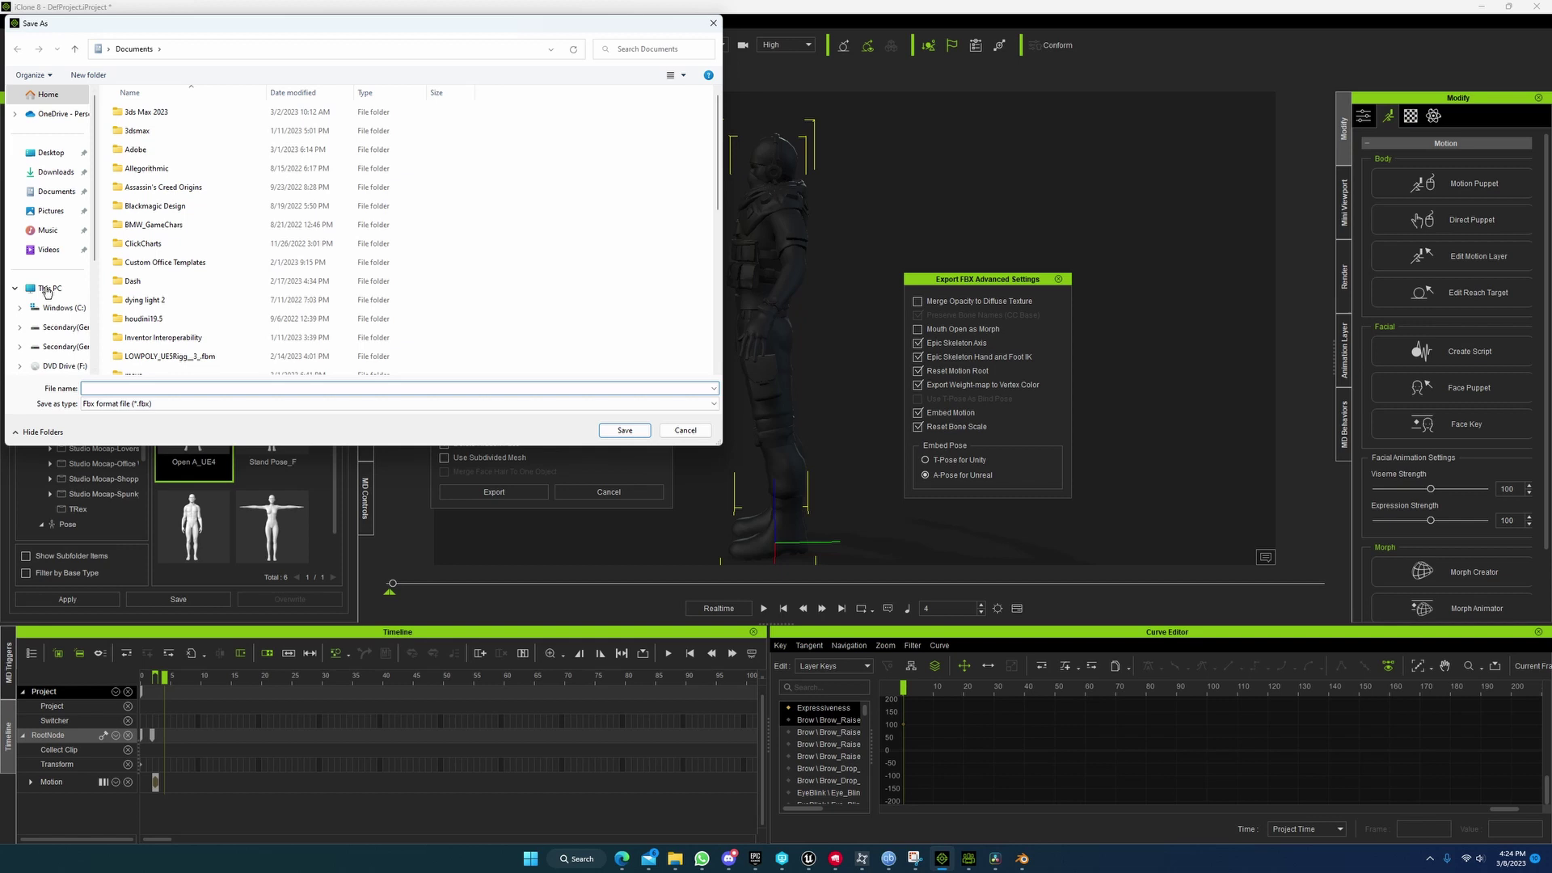
left_click(50, 153)
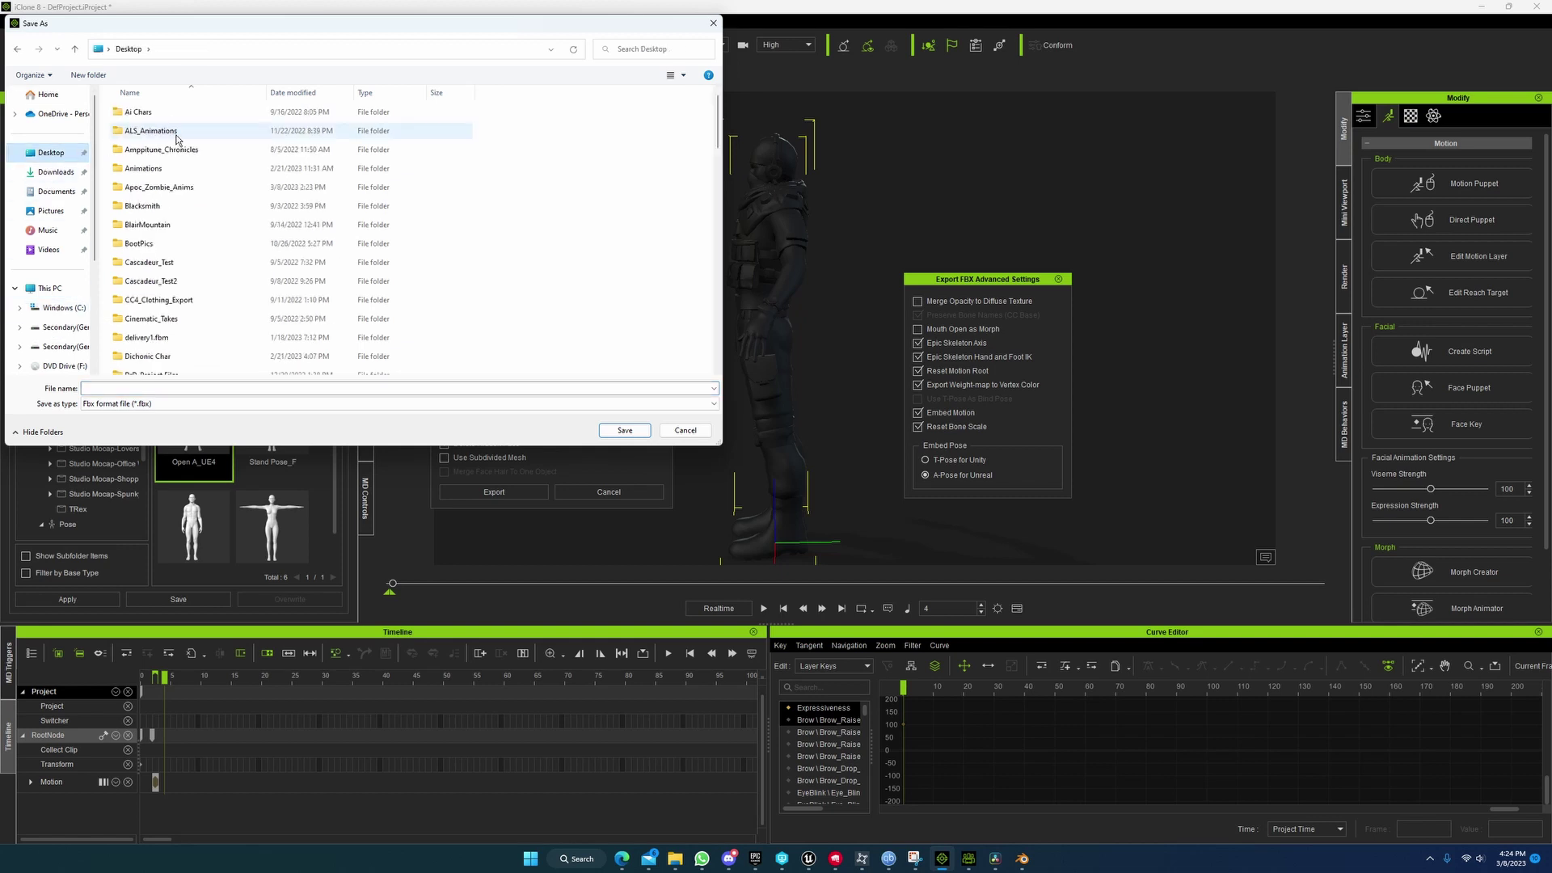
scroll(148, 283, "down", 3)
double_click(151, 285)
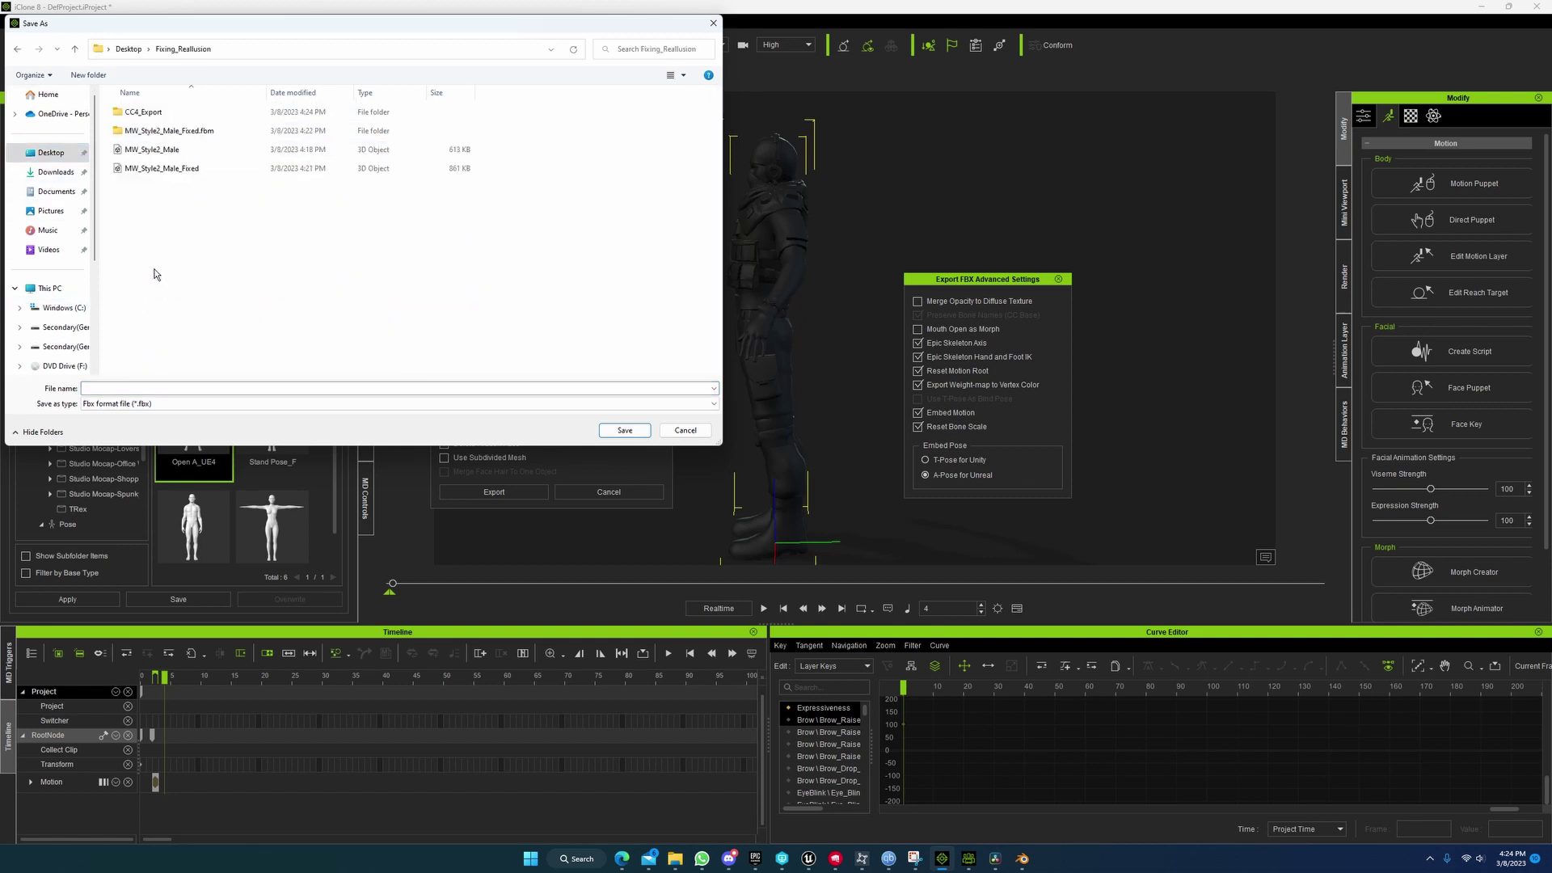
right_click(162, 210)
mouse_move(304, 443)
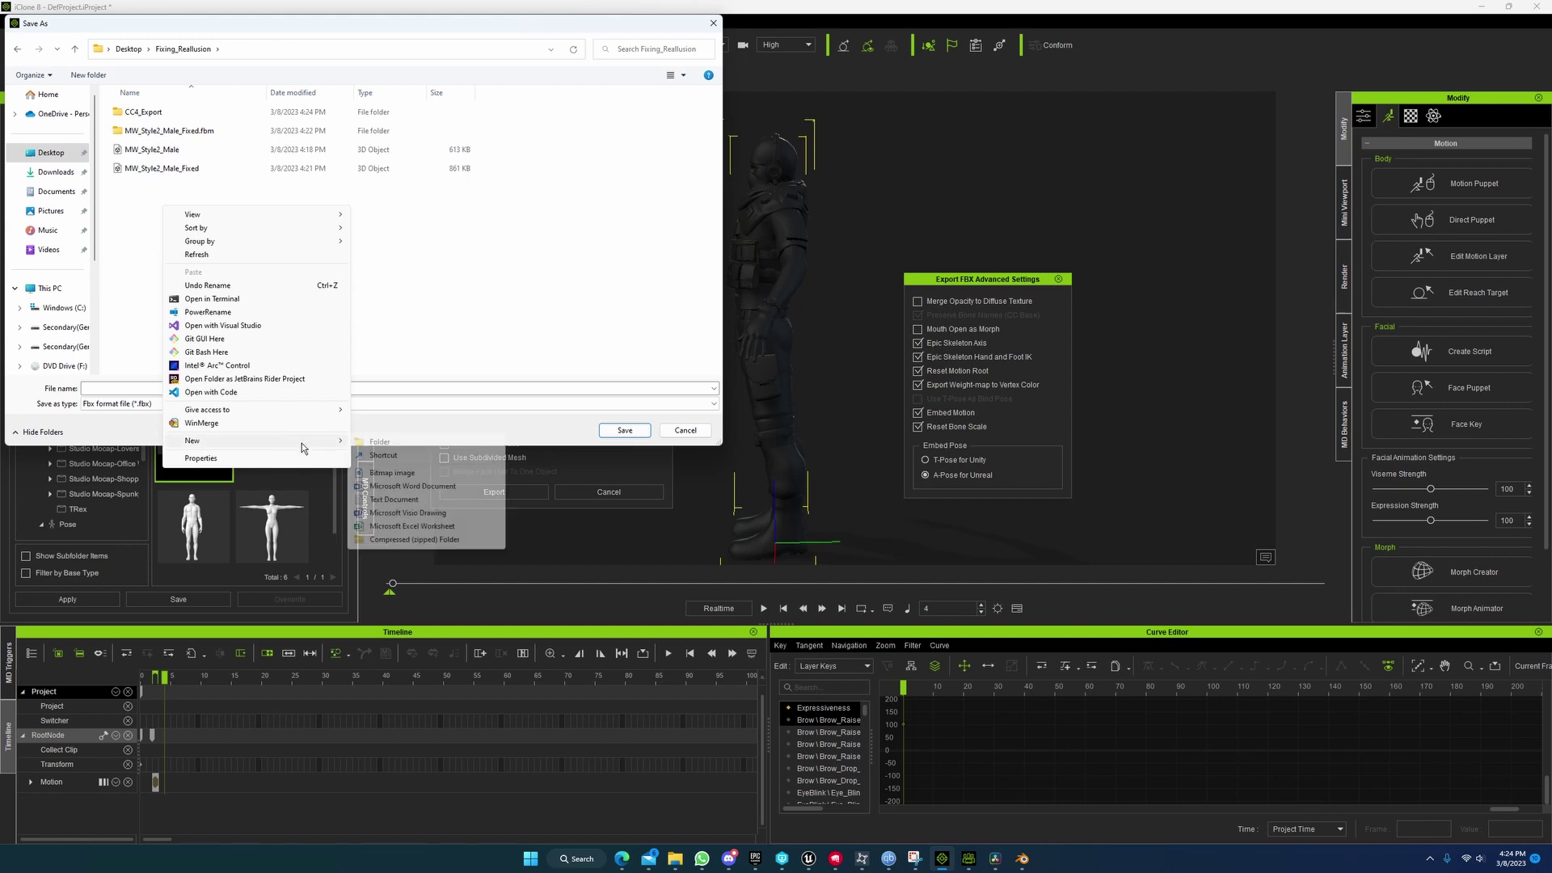
left_click(395, 441)
type("iCl")
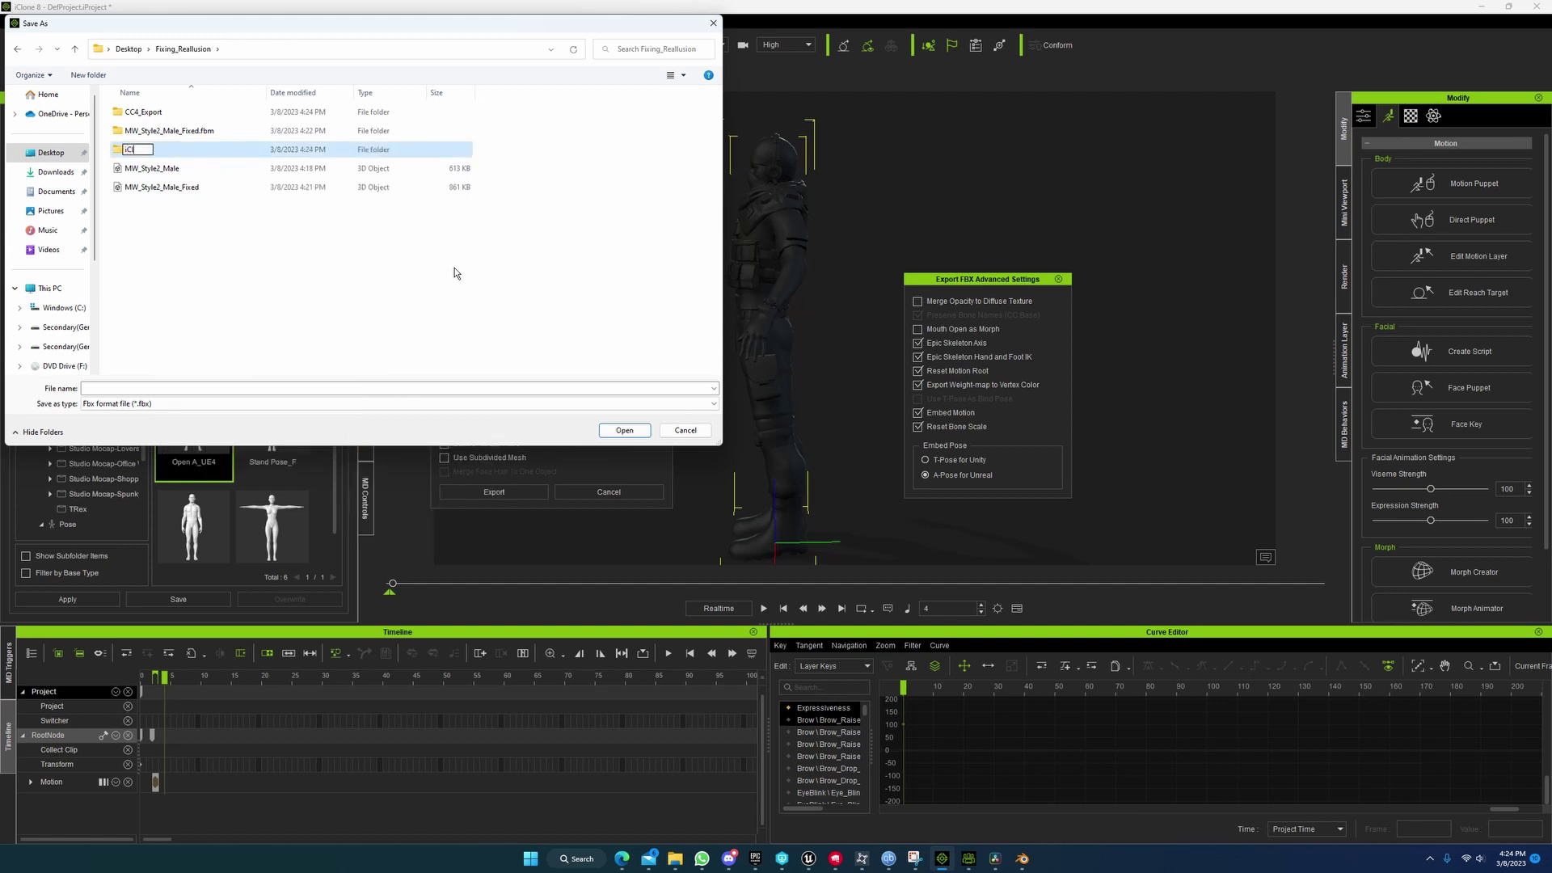
type("one8_Export")
key("Return")
Step: Enter the file name Guy in iClone8_Export, then cancel the FBX export
double_click(168, 153)
left_click(139, 386)
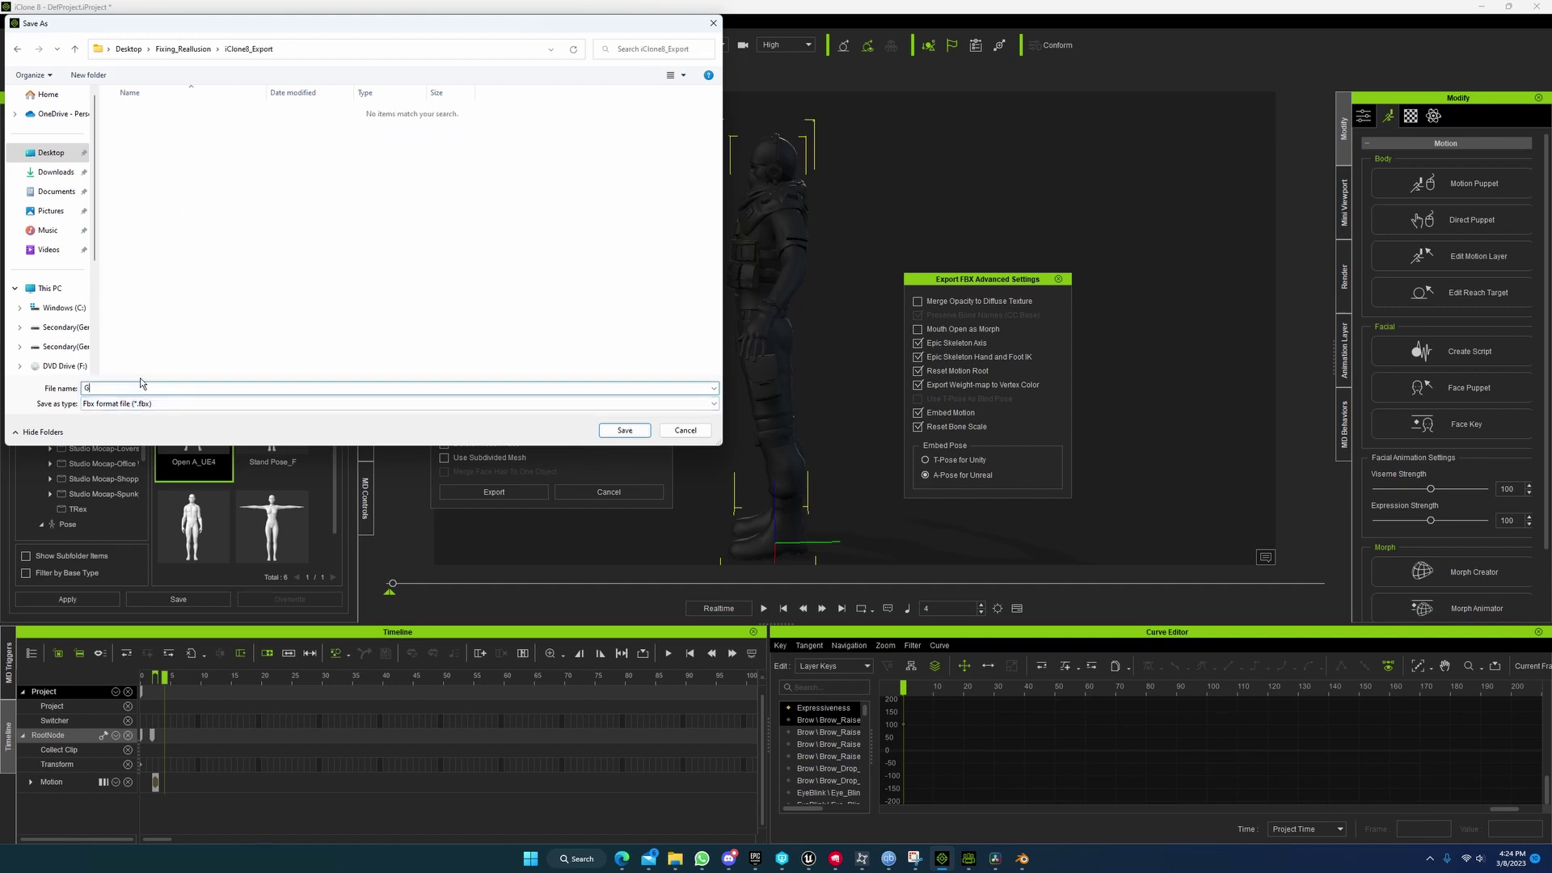
type("Guy")
key("Return")
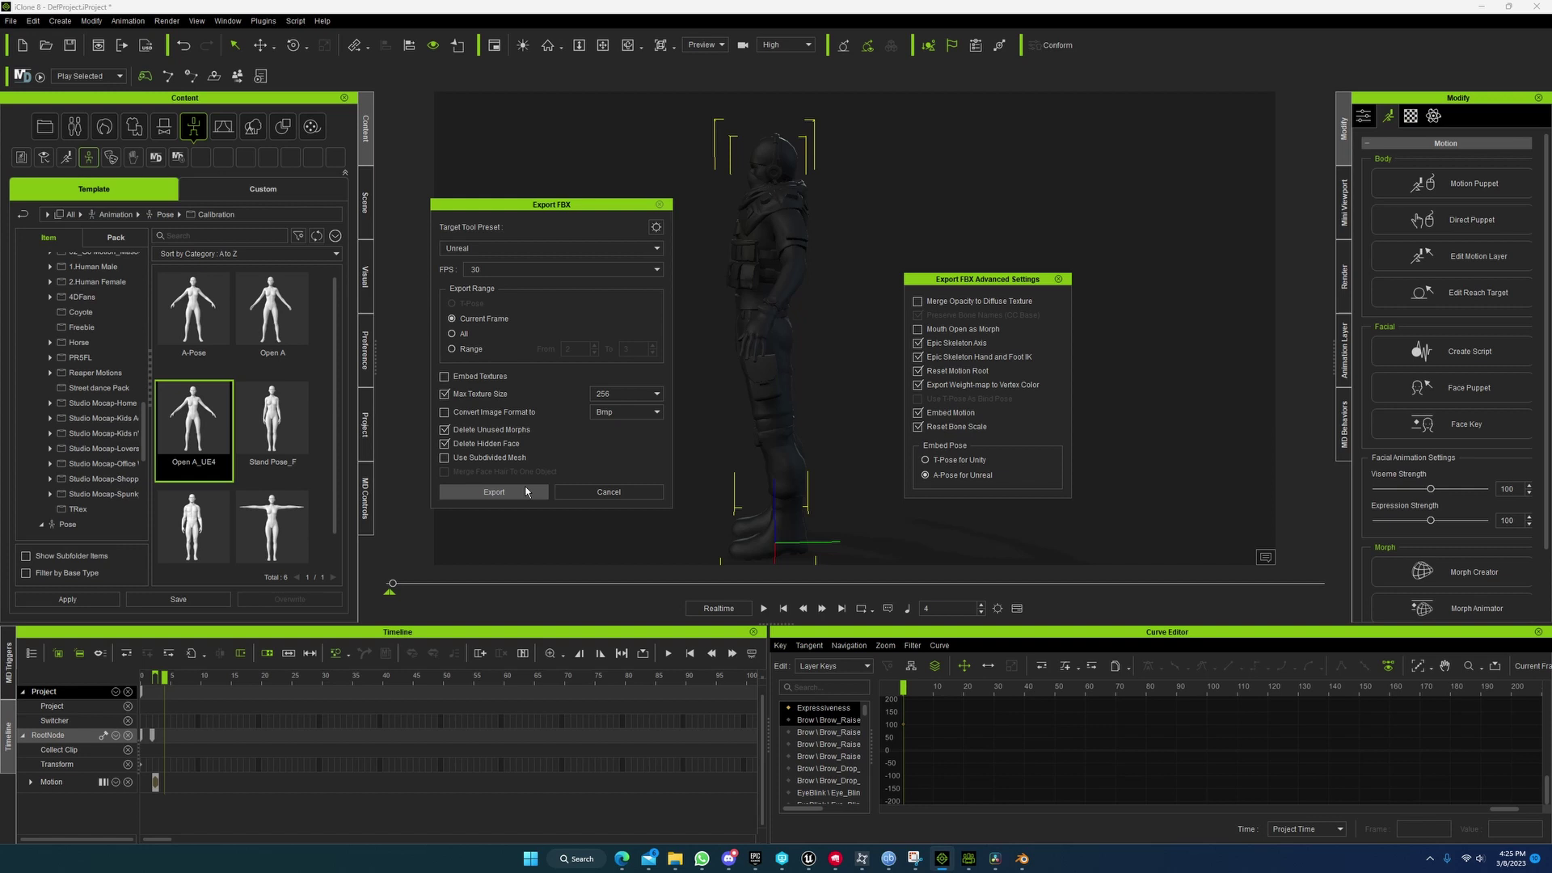
left_click(597, 492)
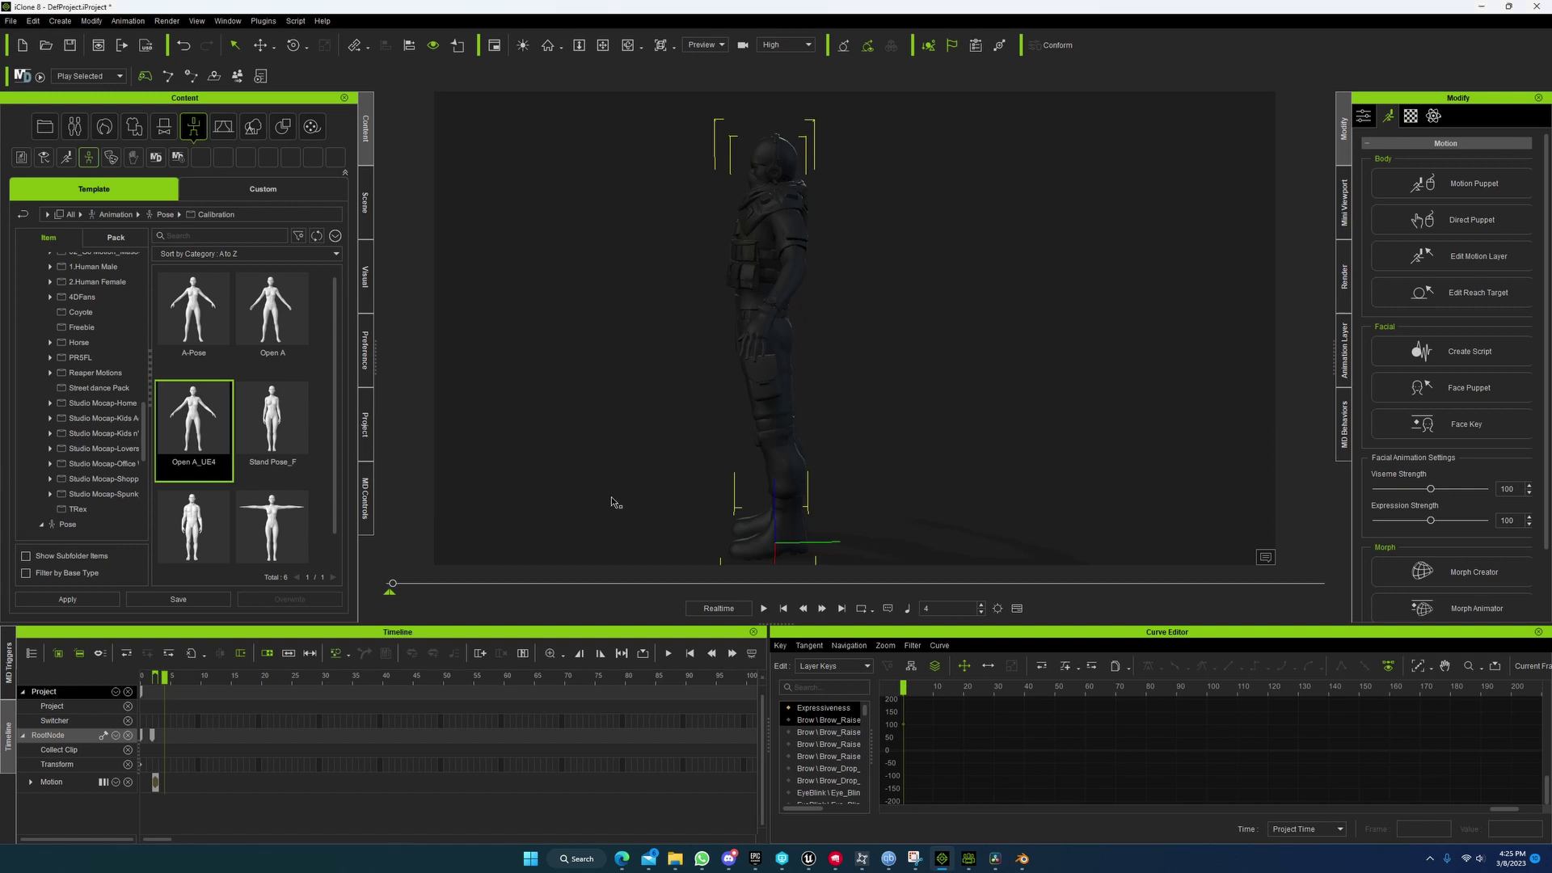
Step: Reopen Export FBX and back out of the save window twice
left_click(11, 22)
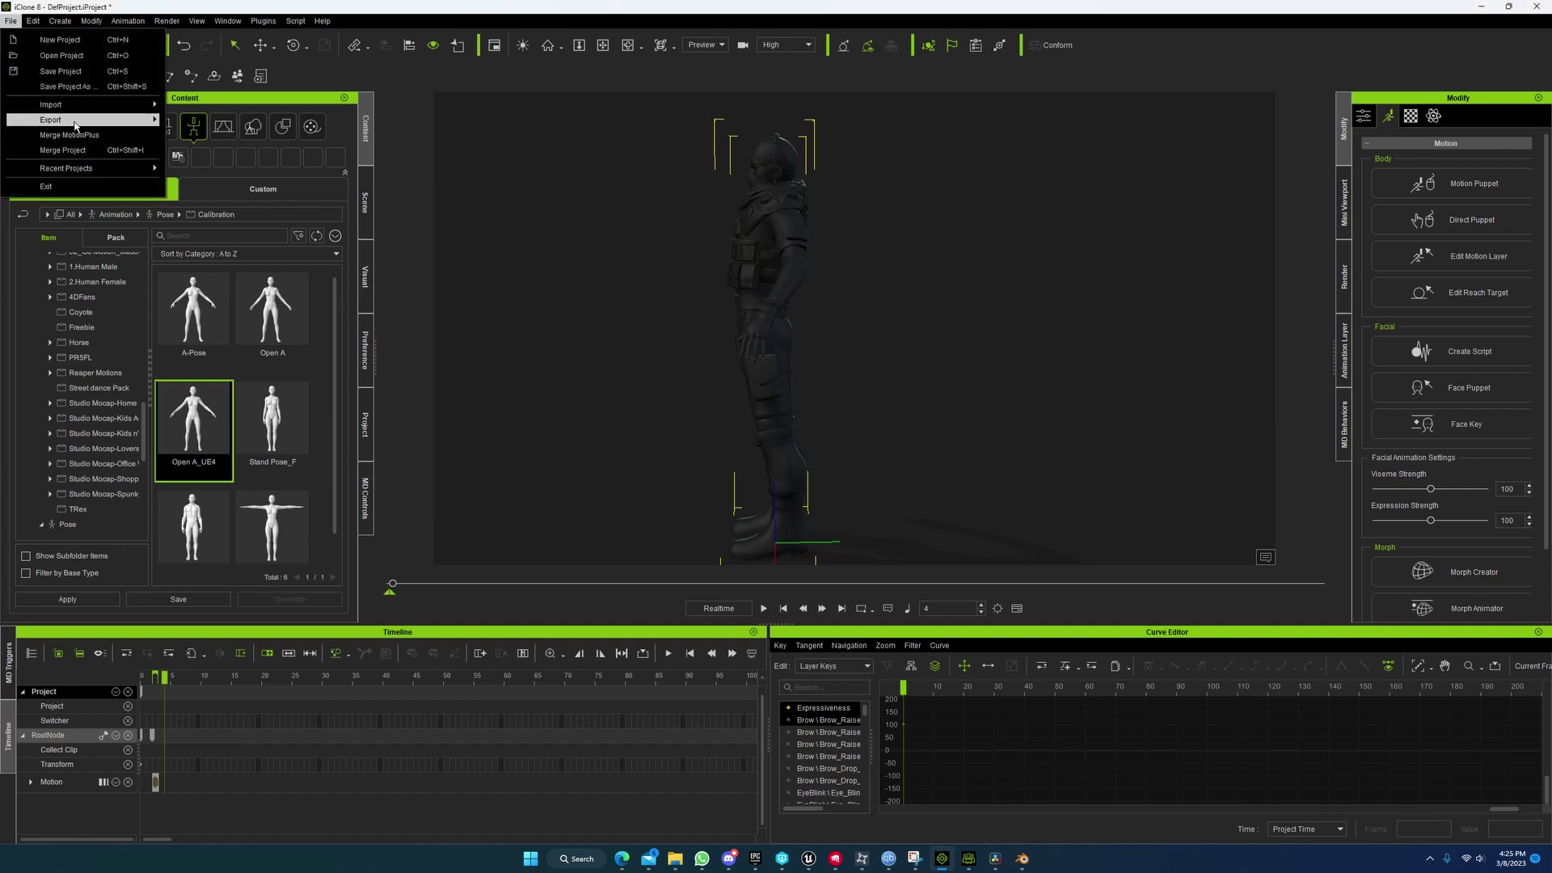
mouse_move(143, 121)
left_click(208, 136)
left_click(487, 488)
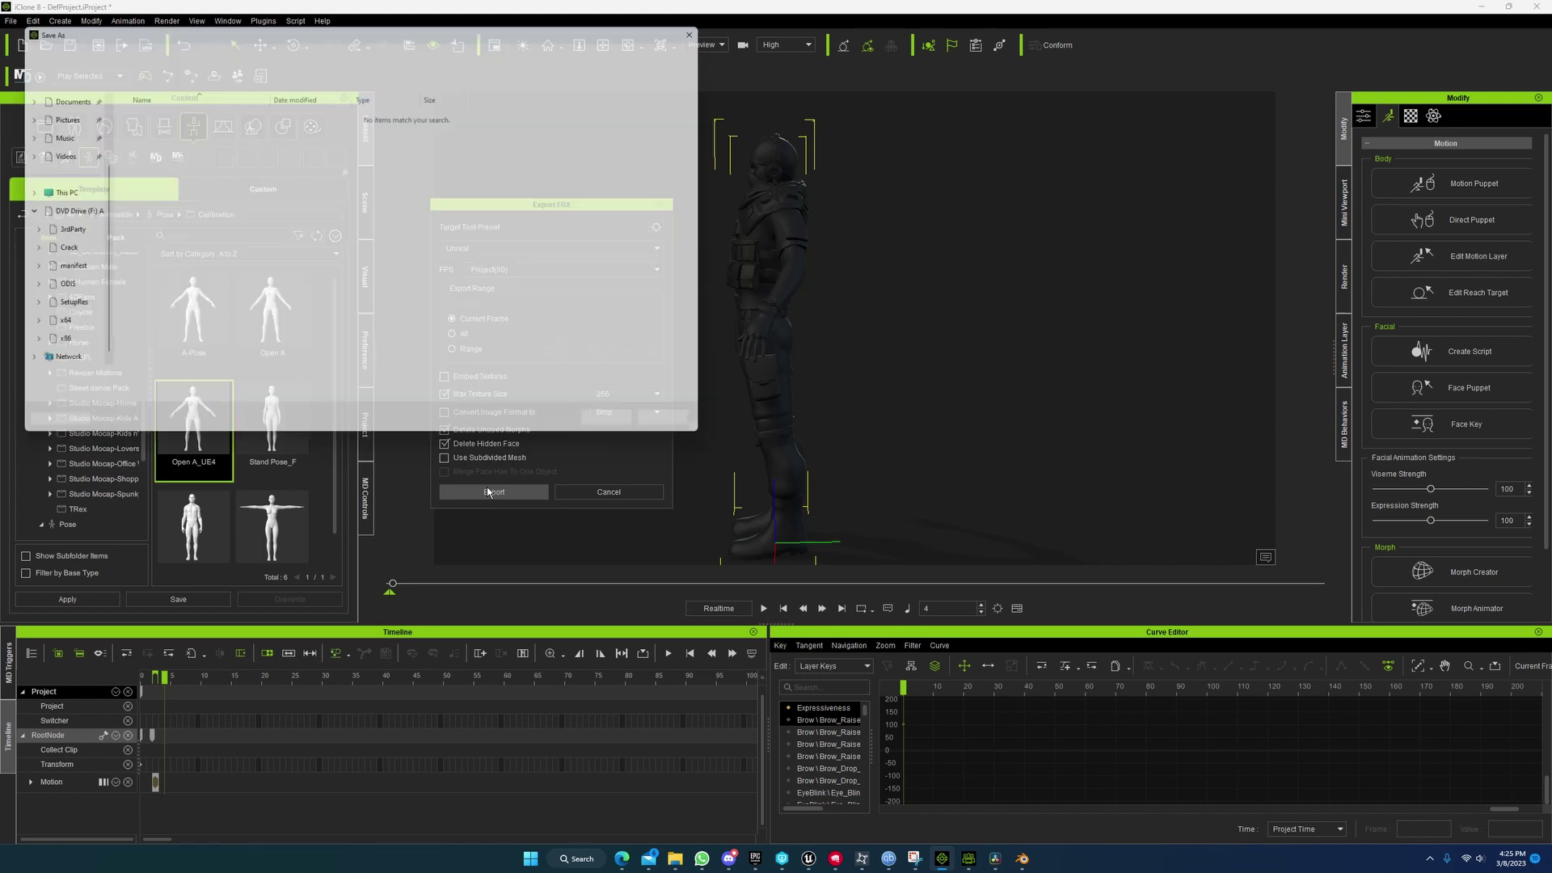
left_click(685, 429)
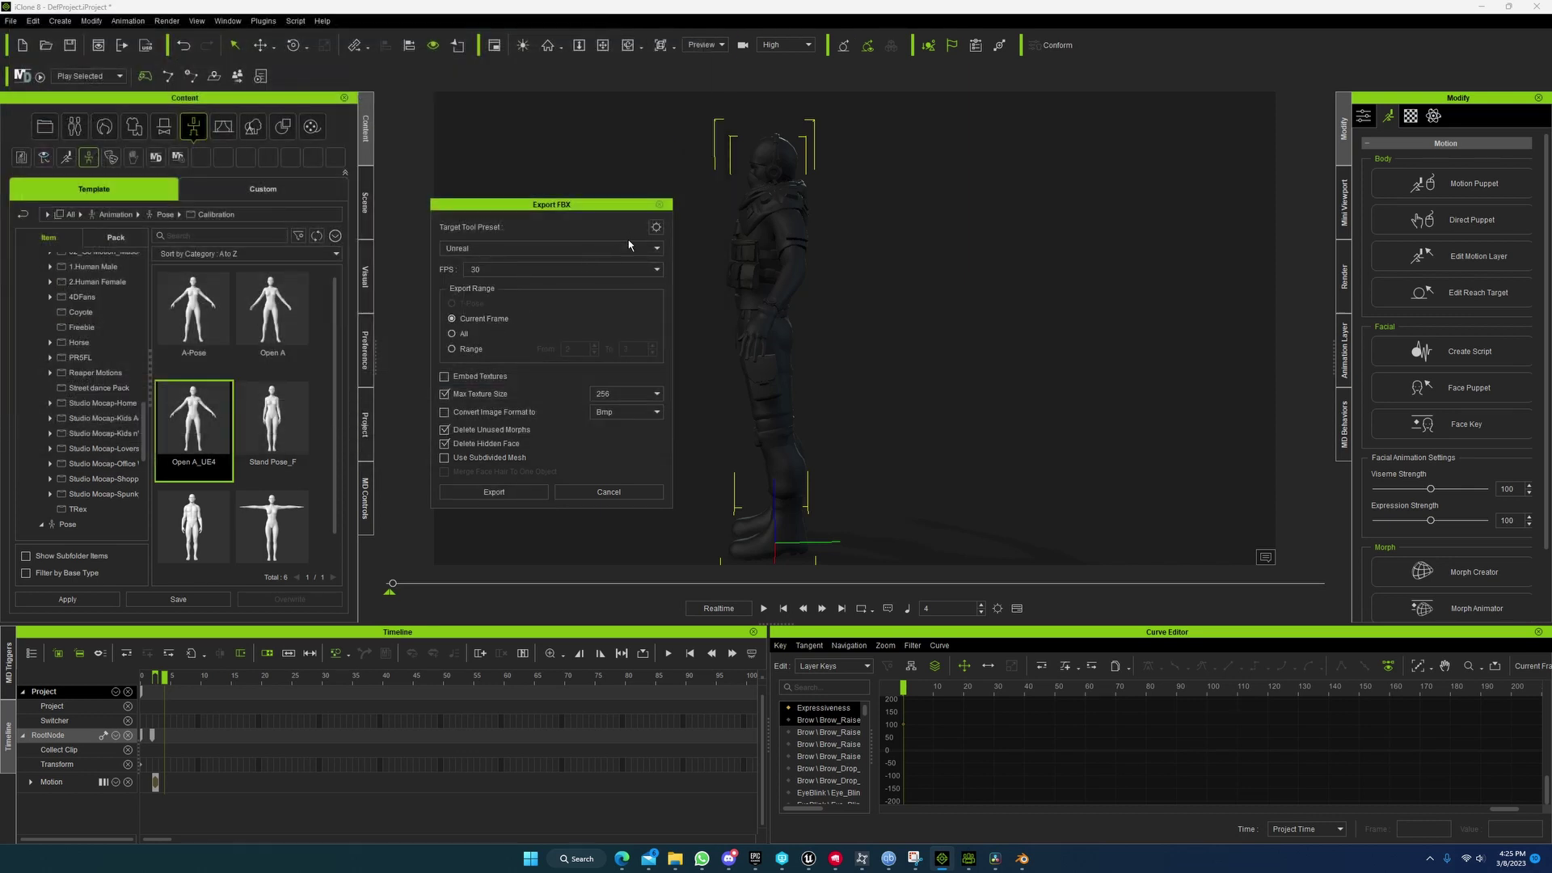
left_click(493, 492)
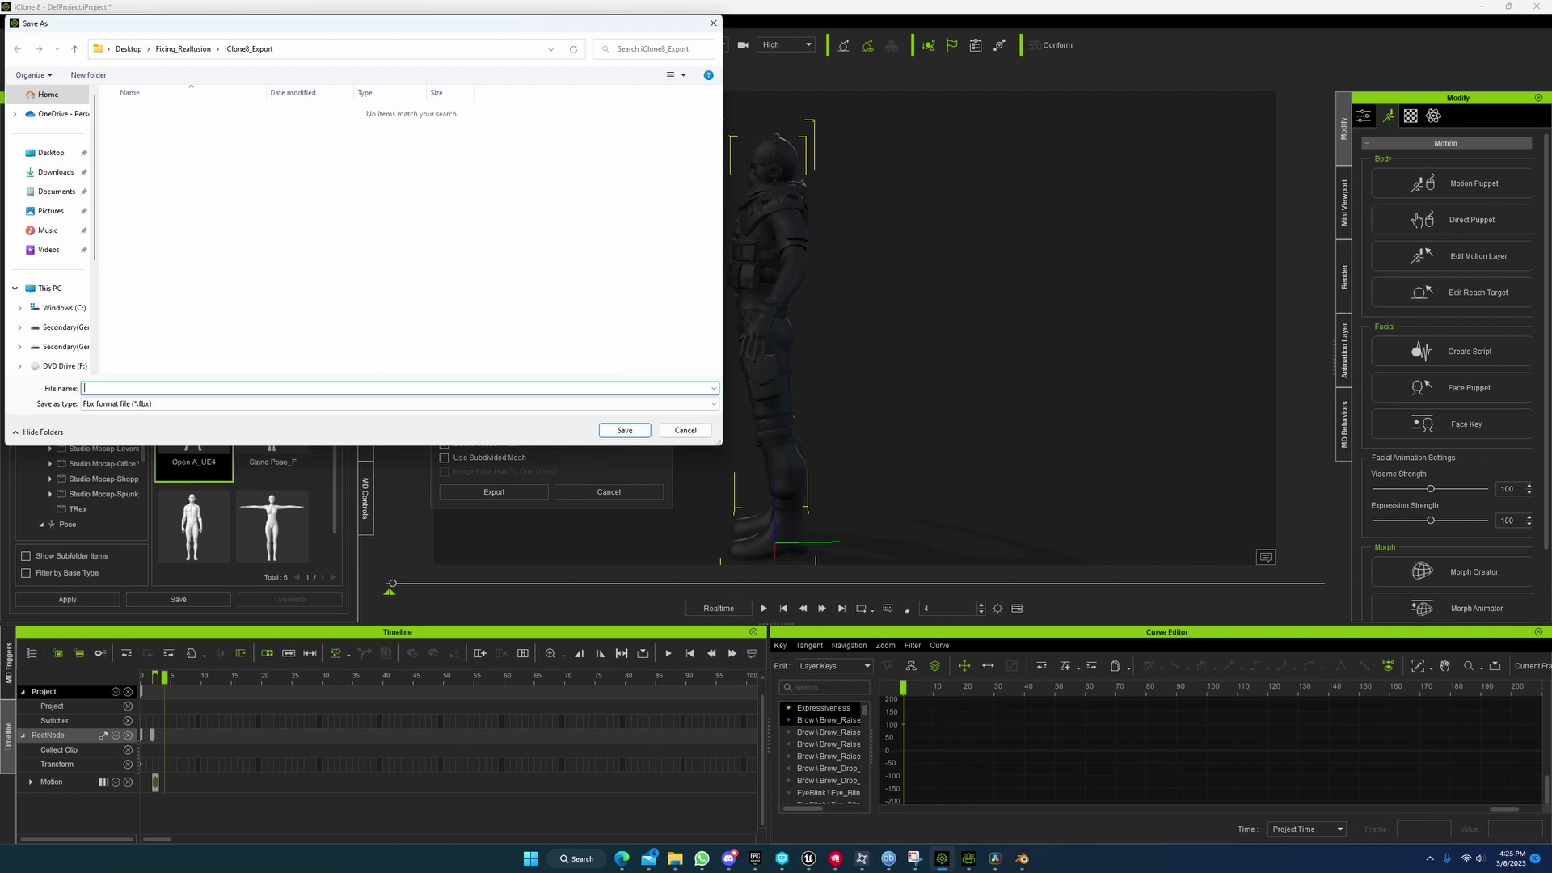
left_click(631, 433)
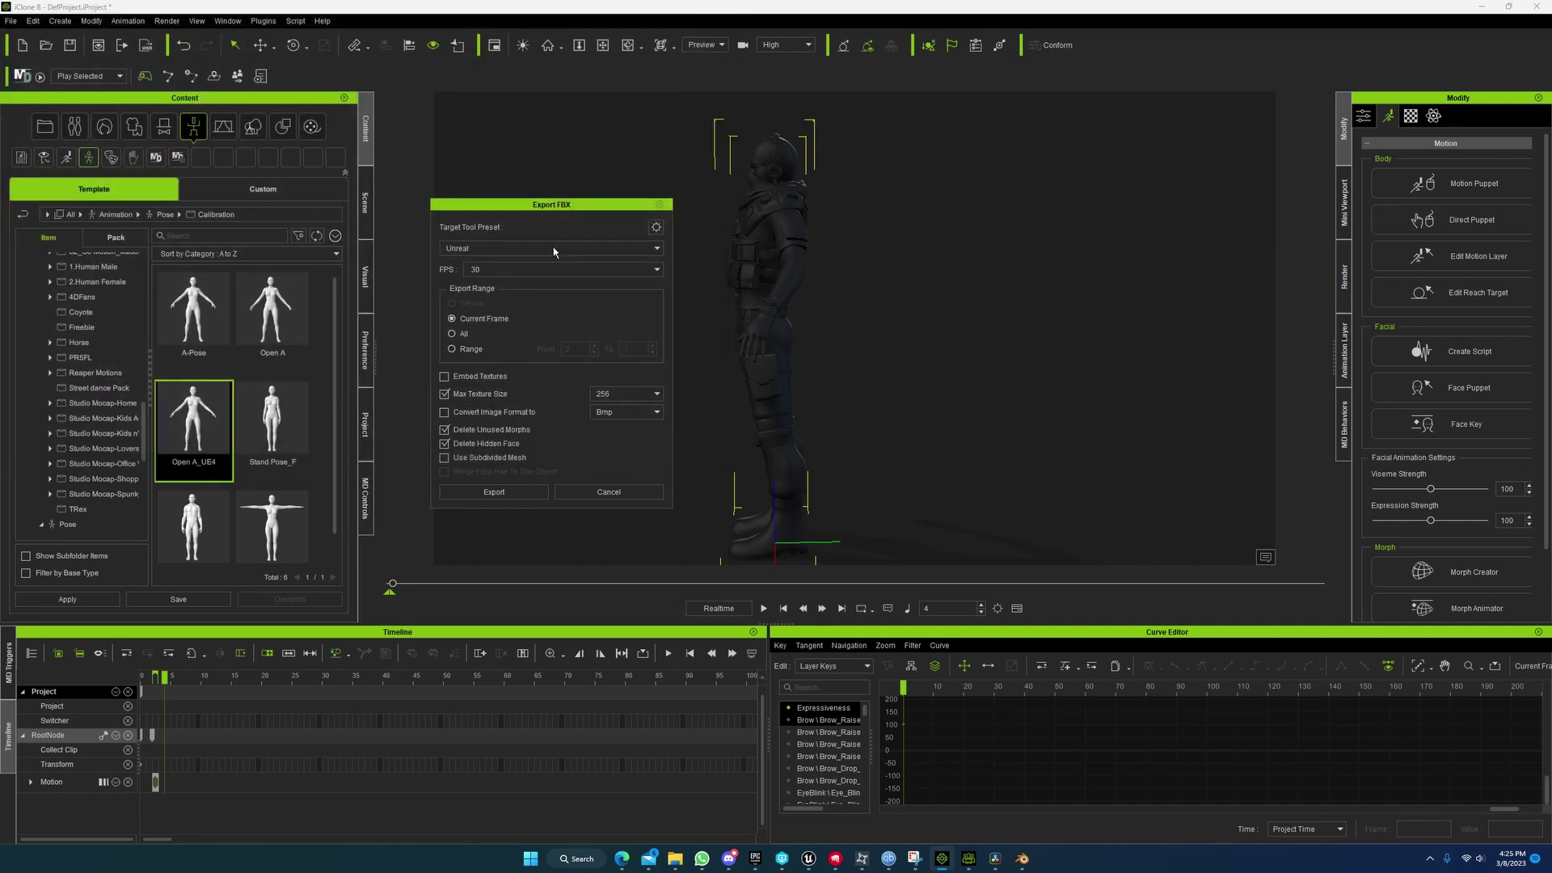
Step: Cancel the save and the FBX export once more, then close iClone 8
left_click_drag(538, 206, 594, 201)
left_click(560, 487)
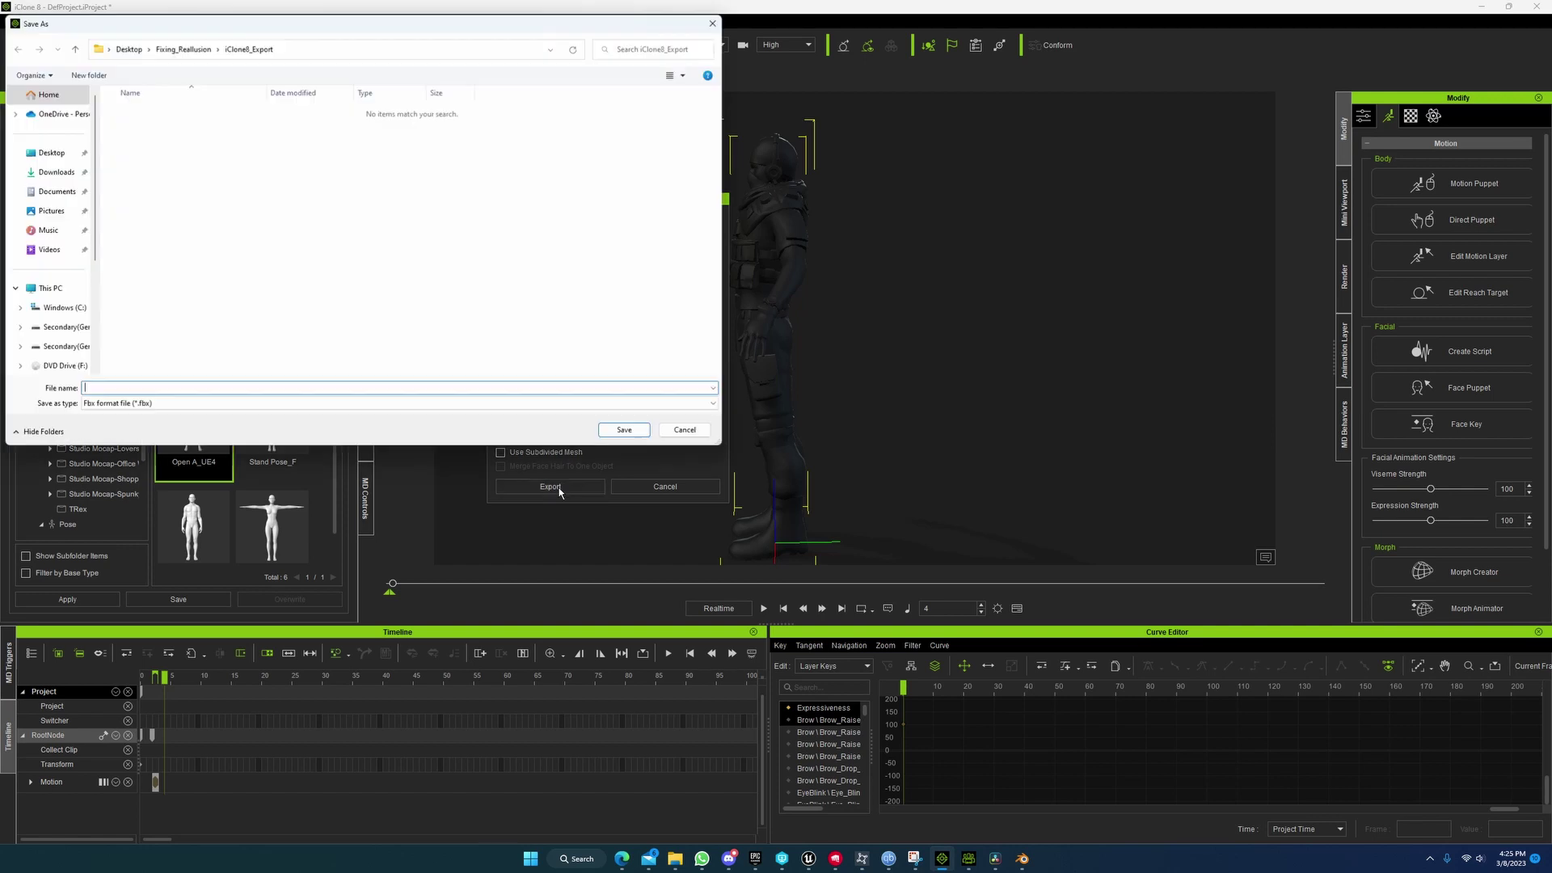
left_click(685, 430)
left_click(665, 486)
left_click(1536, 7)
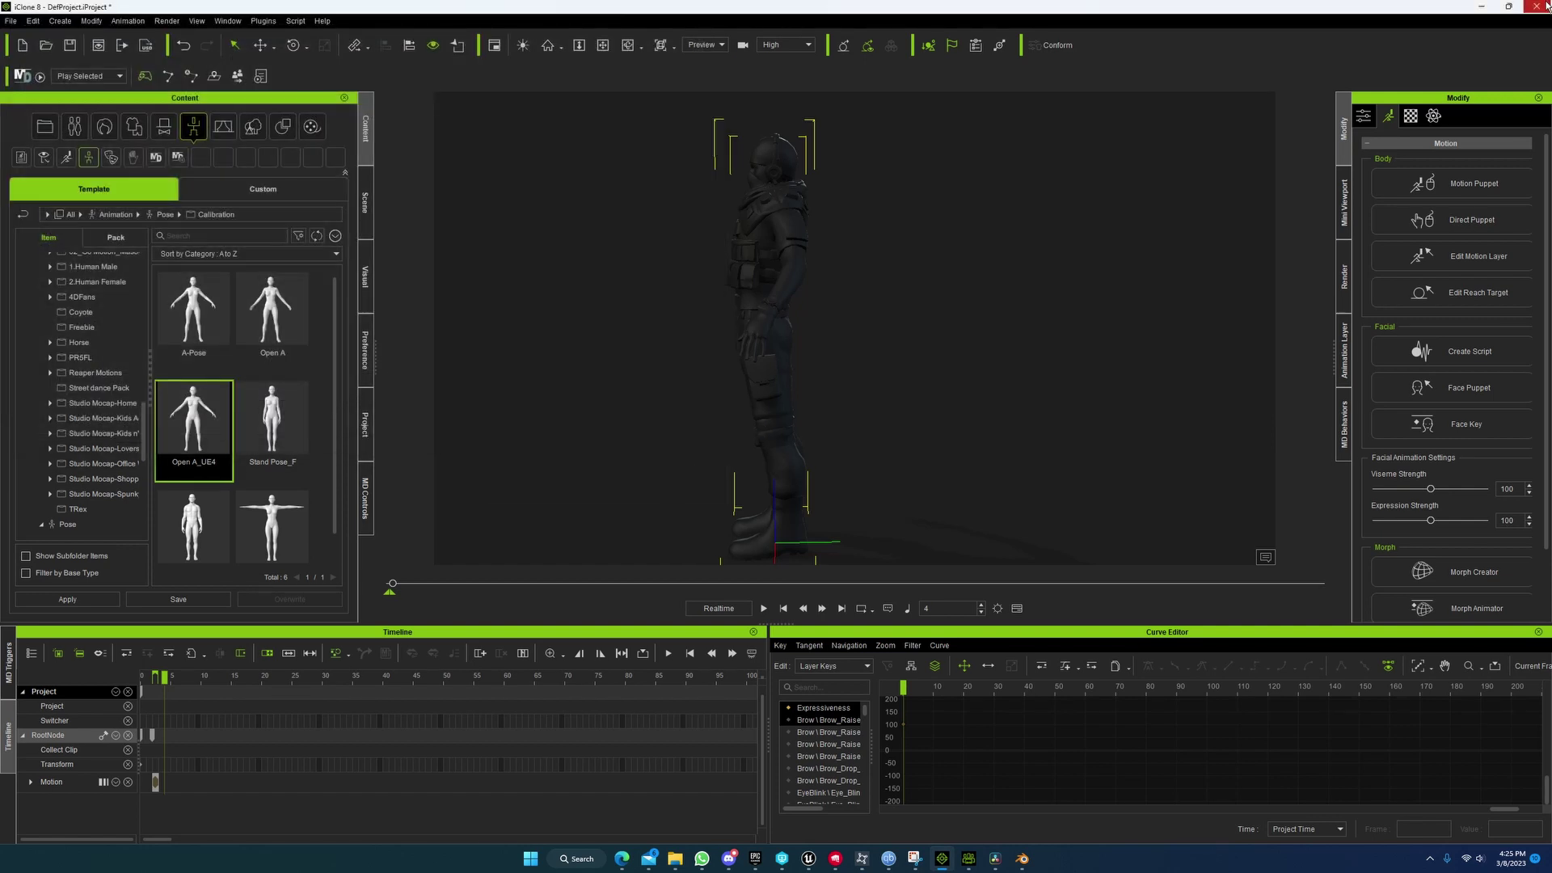
Step: Close iClone without saving and cancel a Selected Content export in Character Creator
left_click(777, 460)
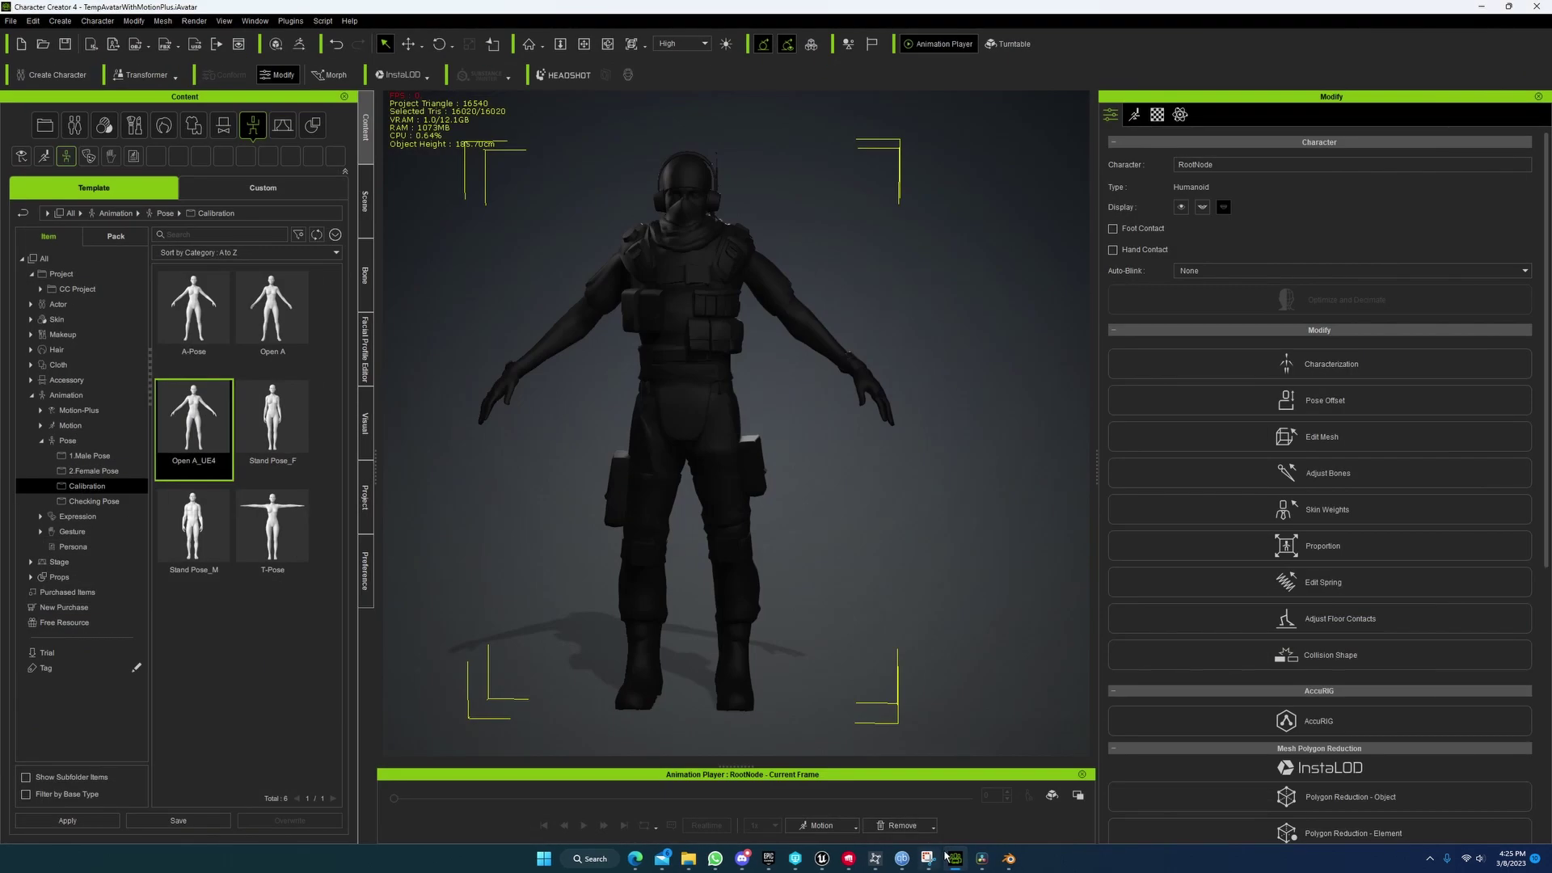
left_click(10, 20)
mouse_move(75, 135)
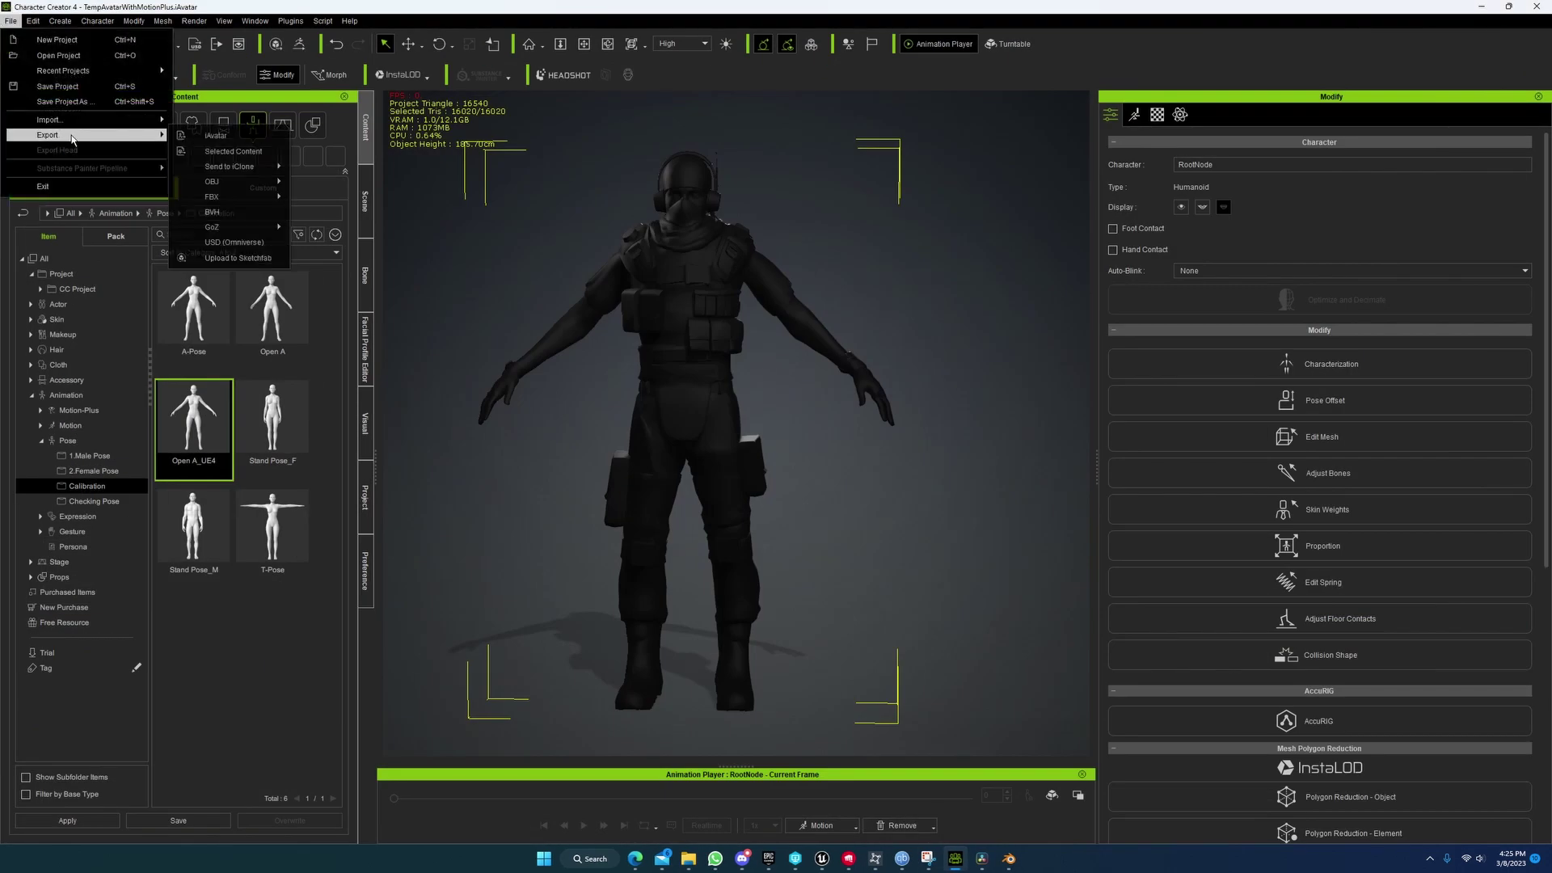
left_click(235, 154)
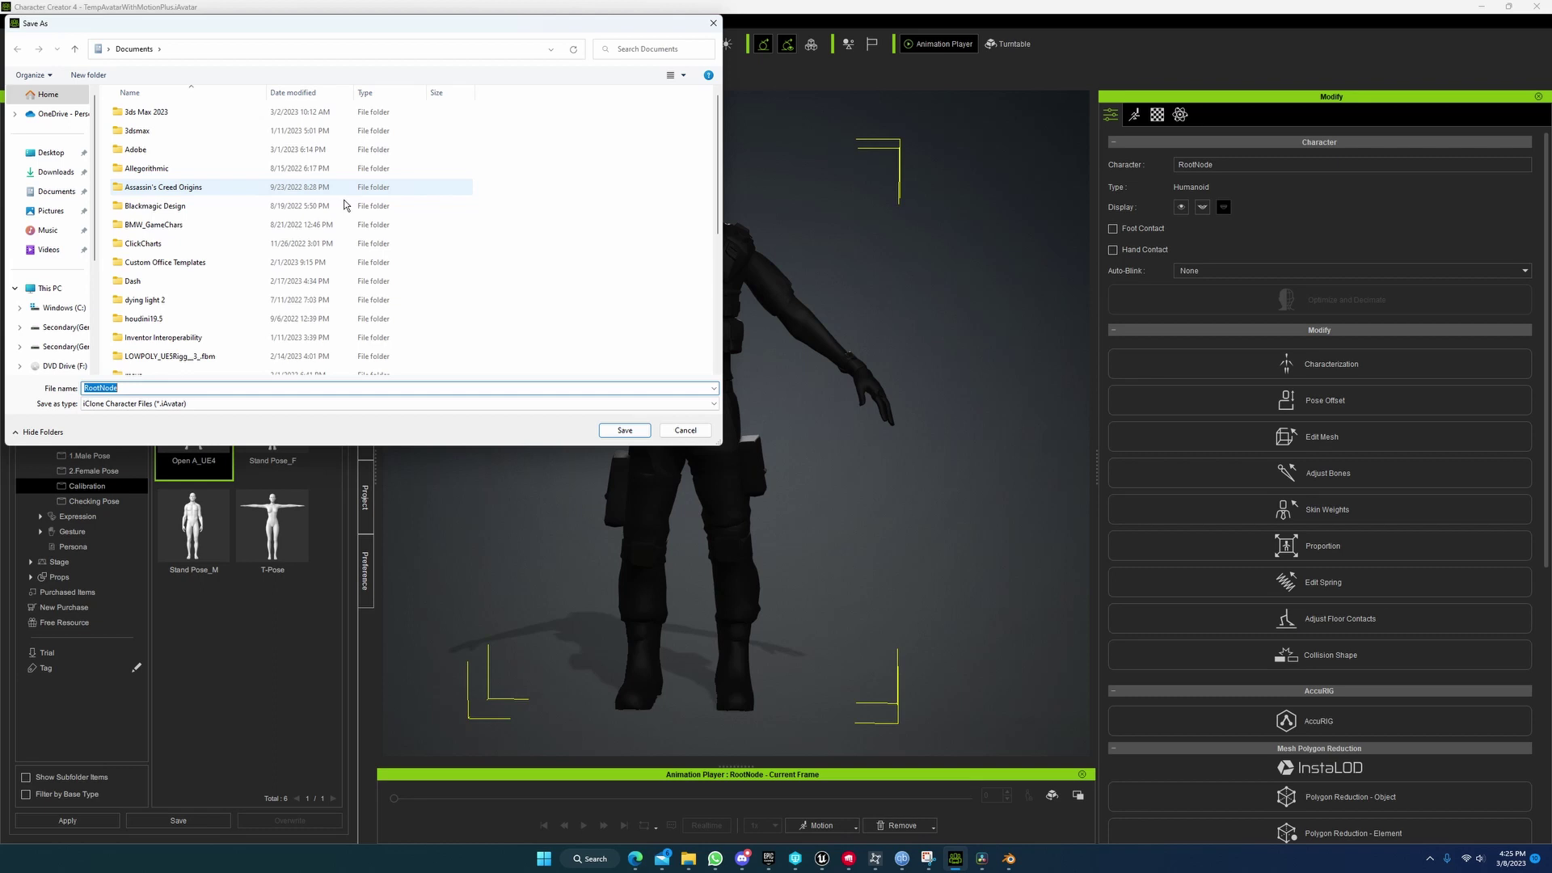
left_click(685, 430)
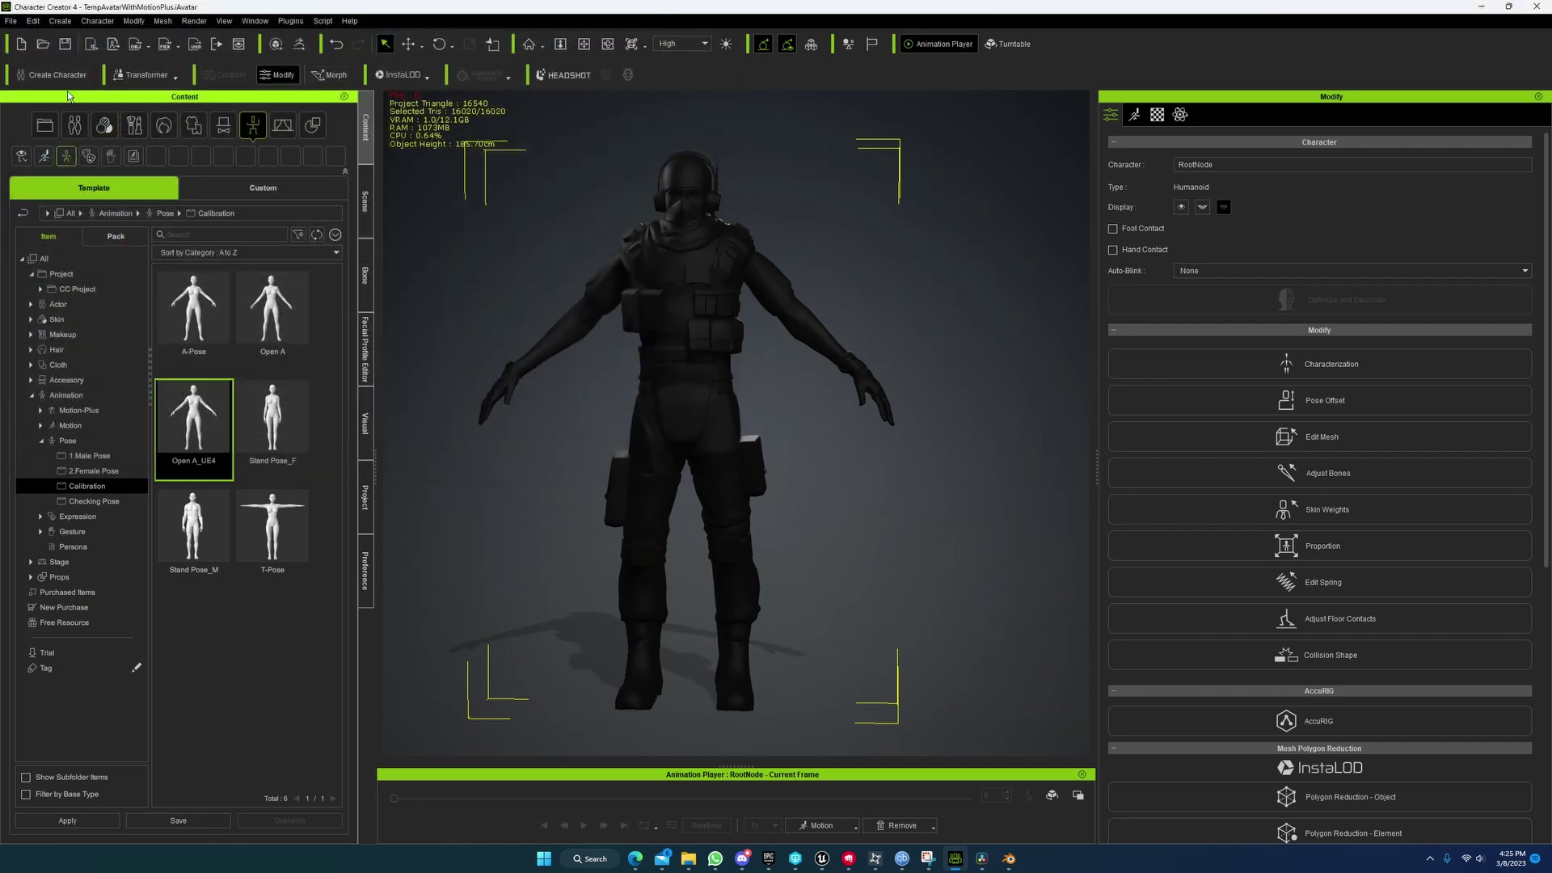
Step: Send the armored character from Character Creator 4 to iClone
left_click(11, 20)
mouse_move(52, 138)
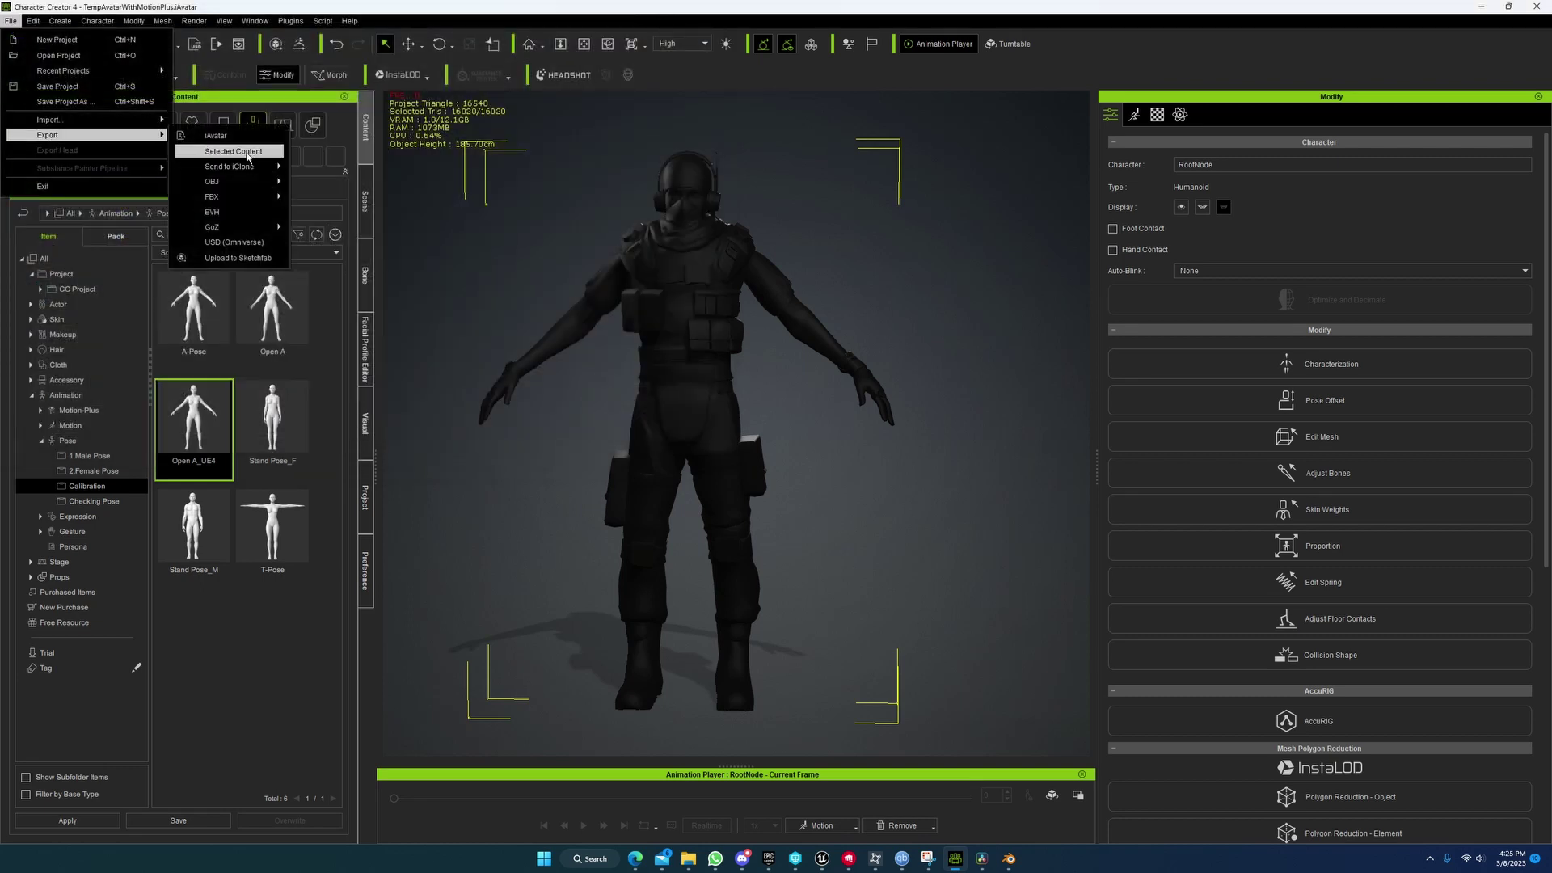
mouse_move(242, 166)
left_click(348, 168)
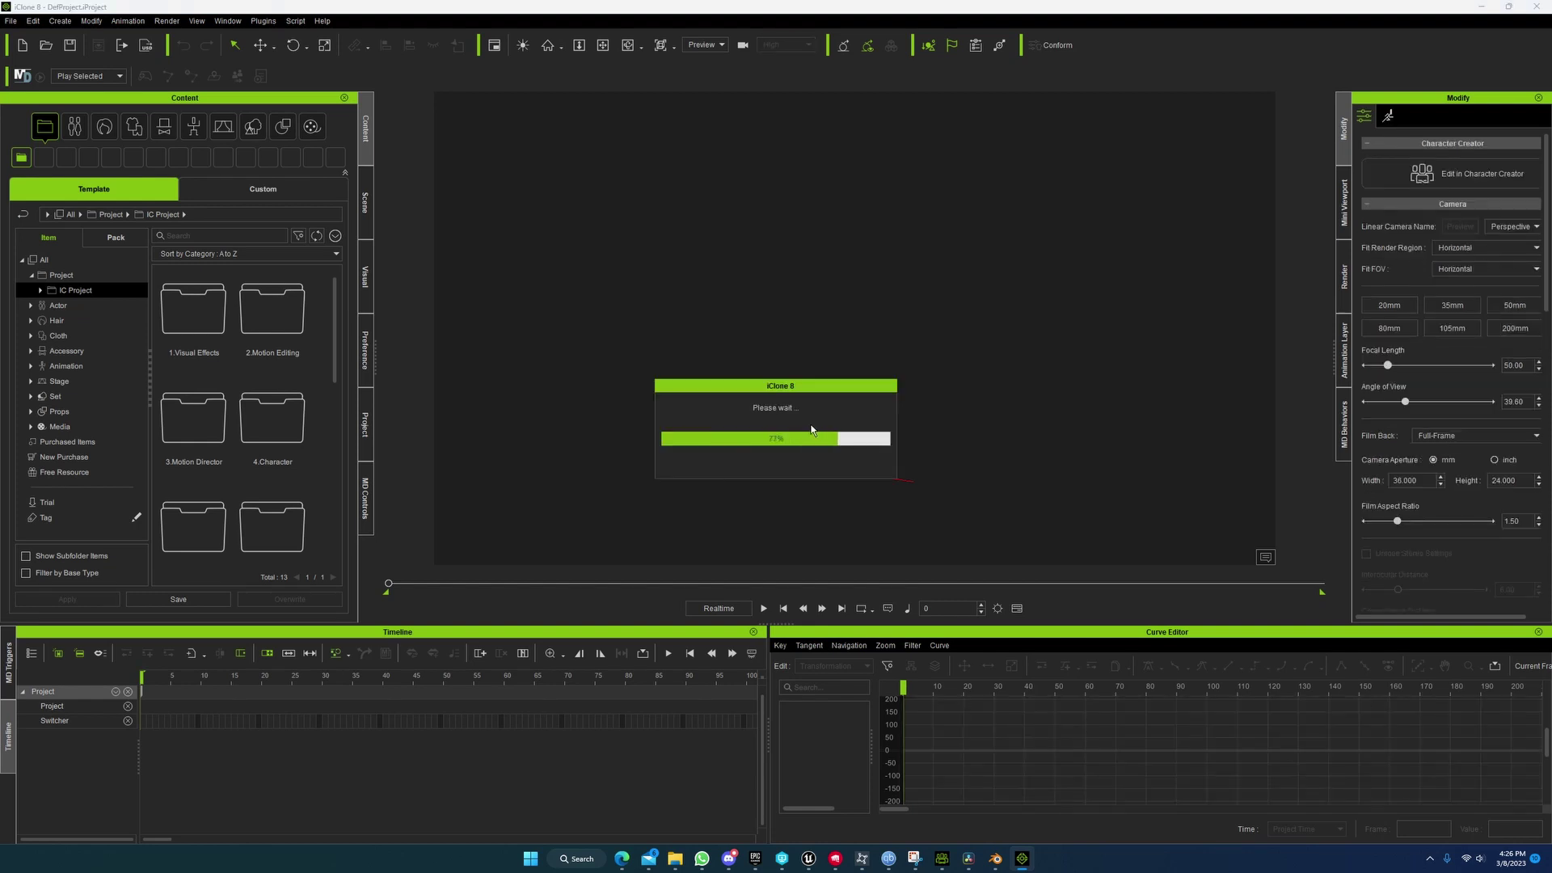
Step: Export an Unreal FBX at 30 FPS, saving it as Guy in iClone8_Export
left_click(7, 22)
mouse_move(71, 122)
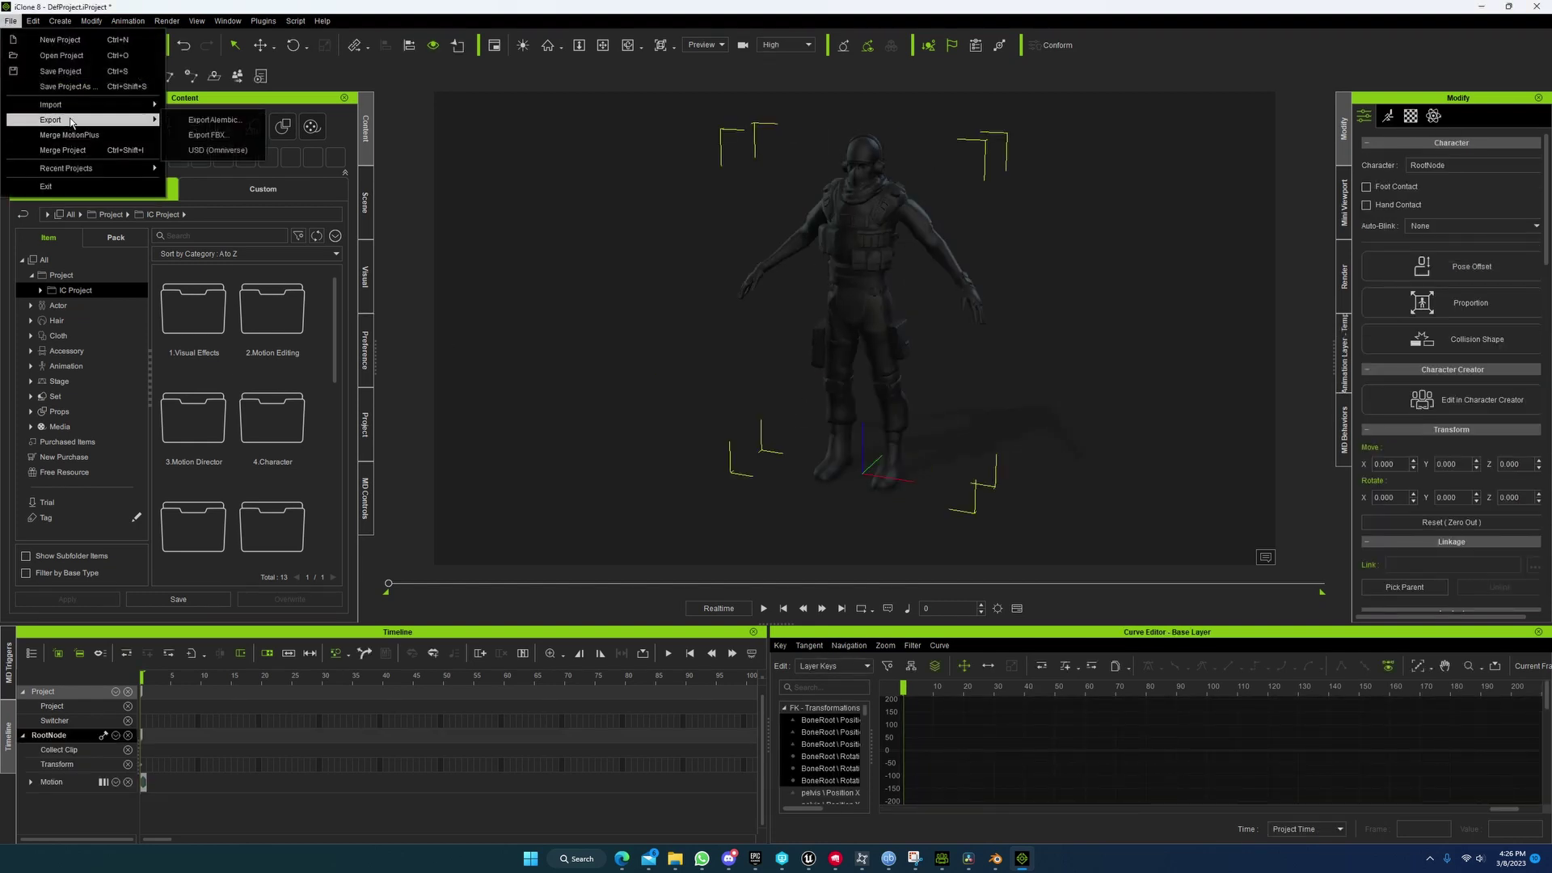
left_click(237, 136)
left_click(715, 265)
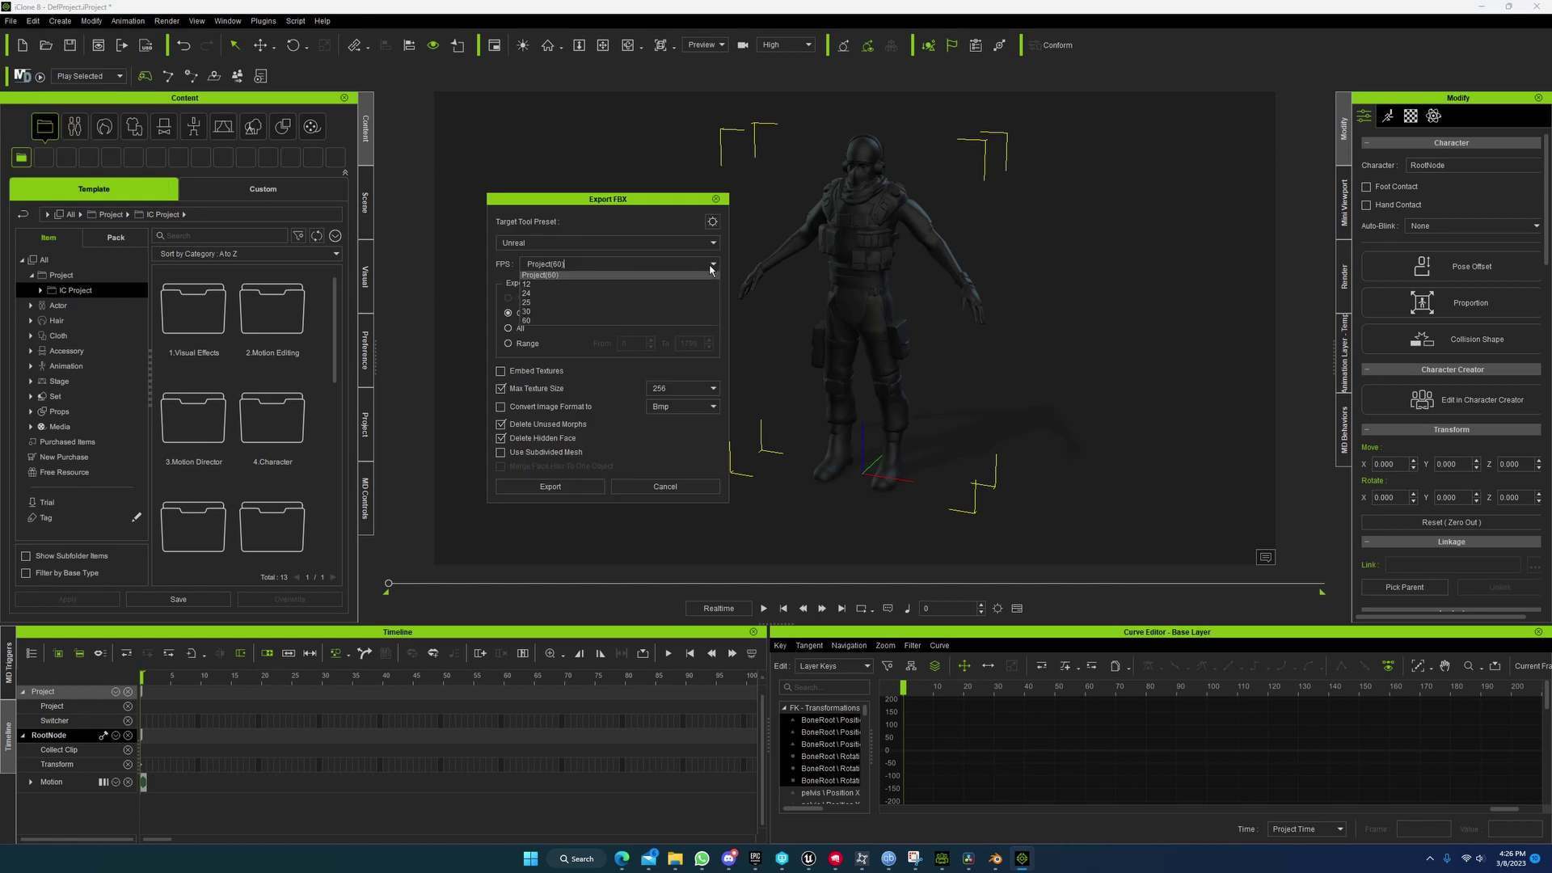
left_click(561, 310)
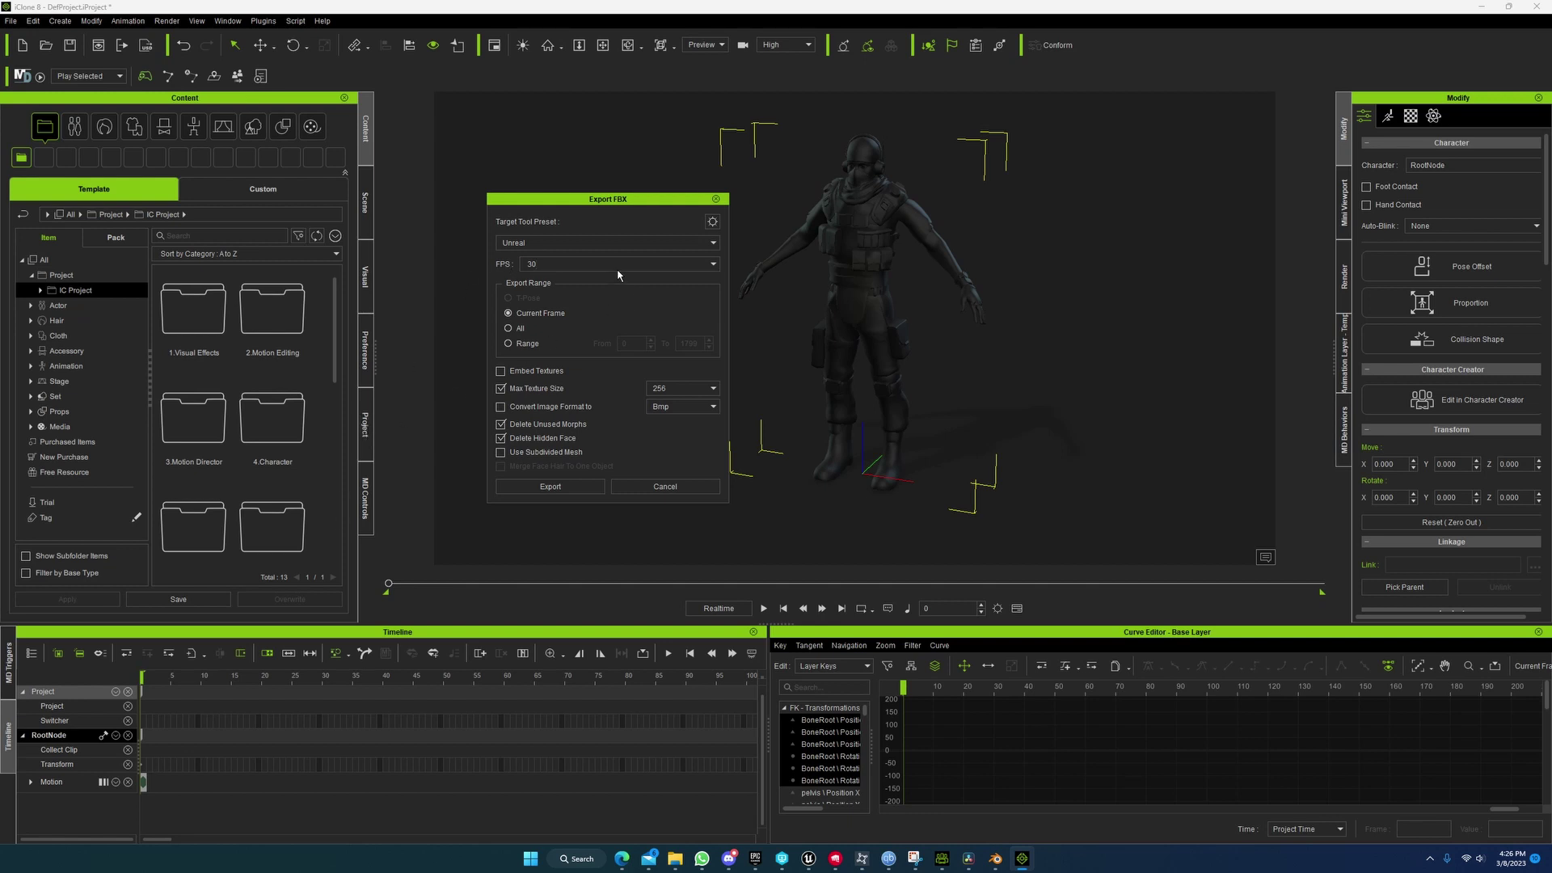
left_click(550, 486)
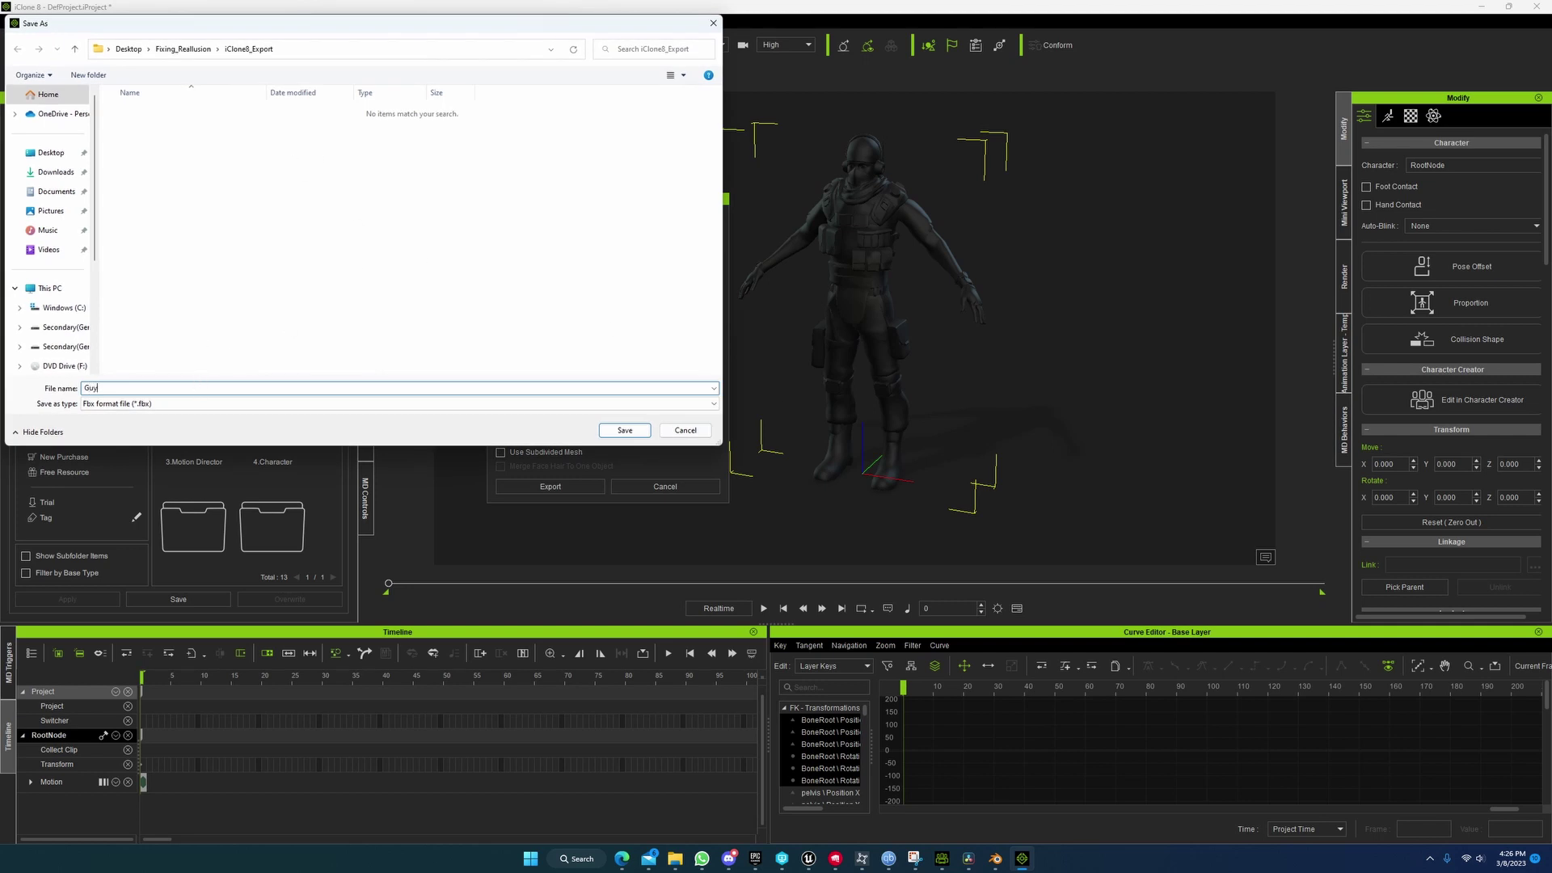
left_click(637, 433)
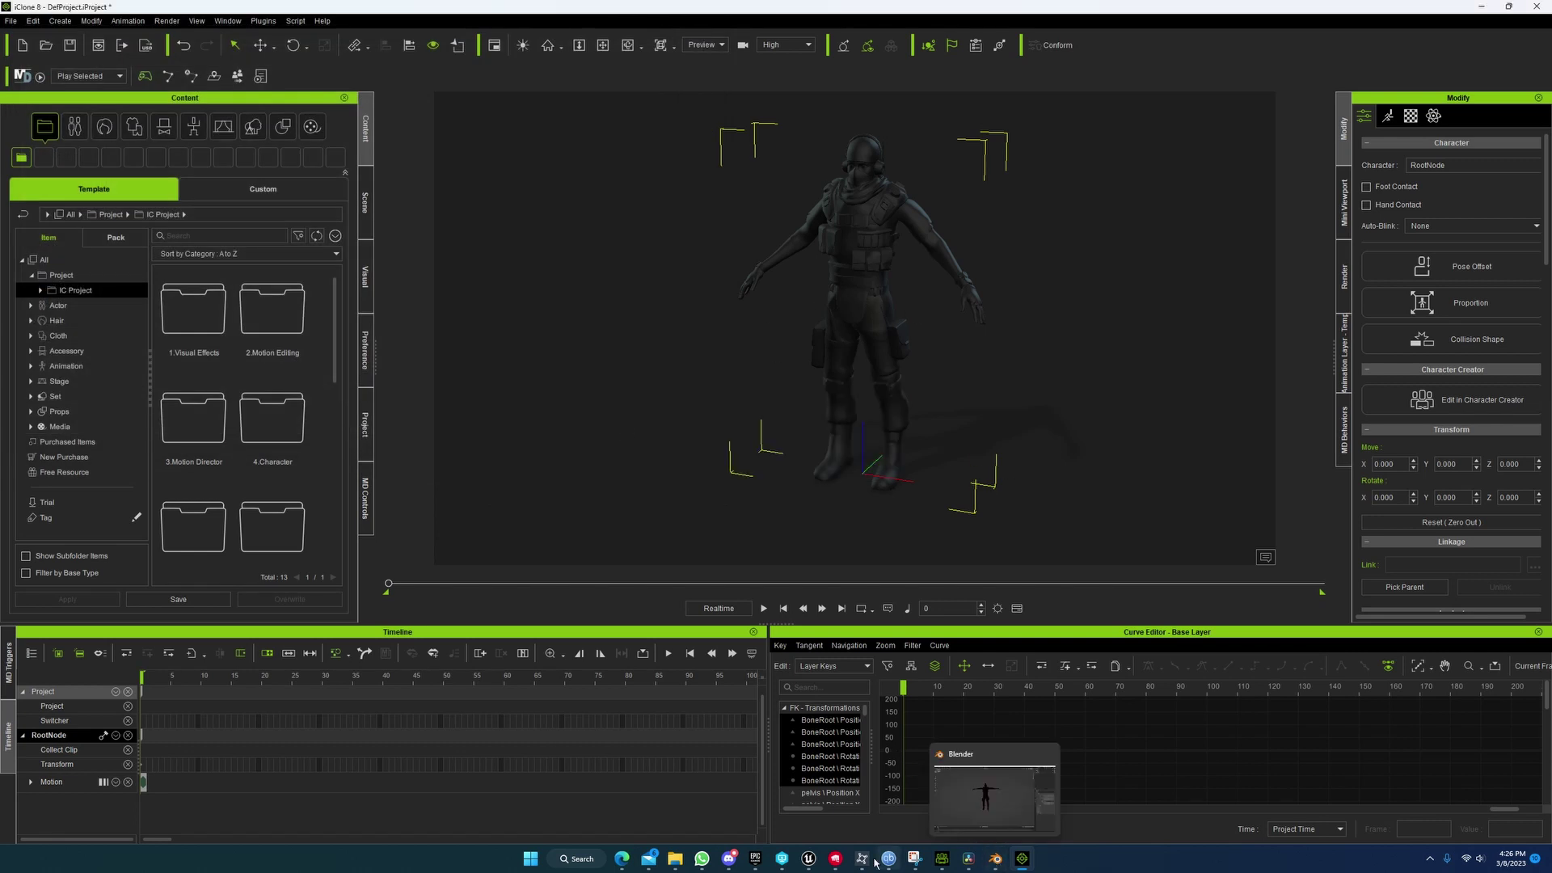
Step: Bring the Unreal project window to the front
mouse_move(888, 858)
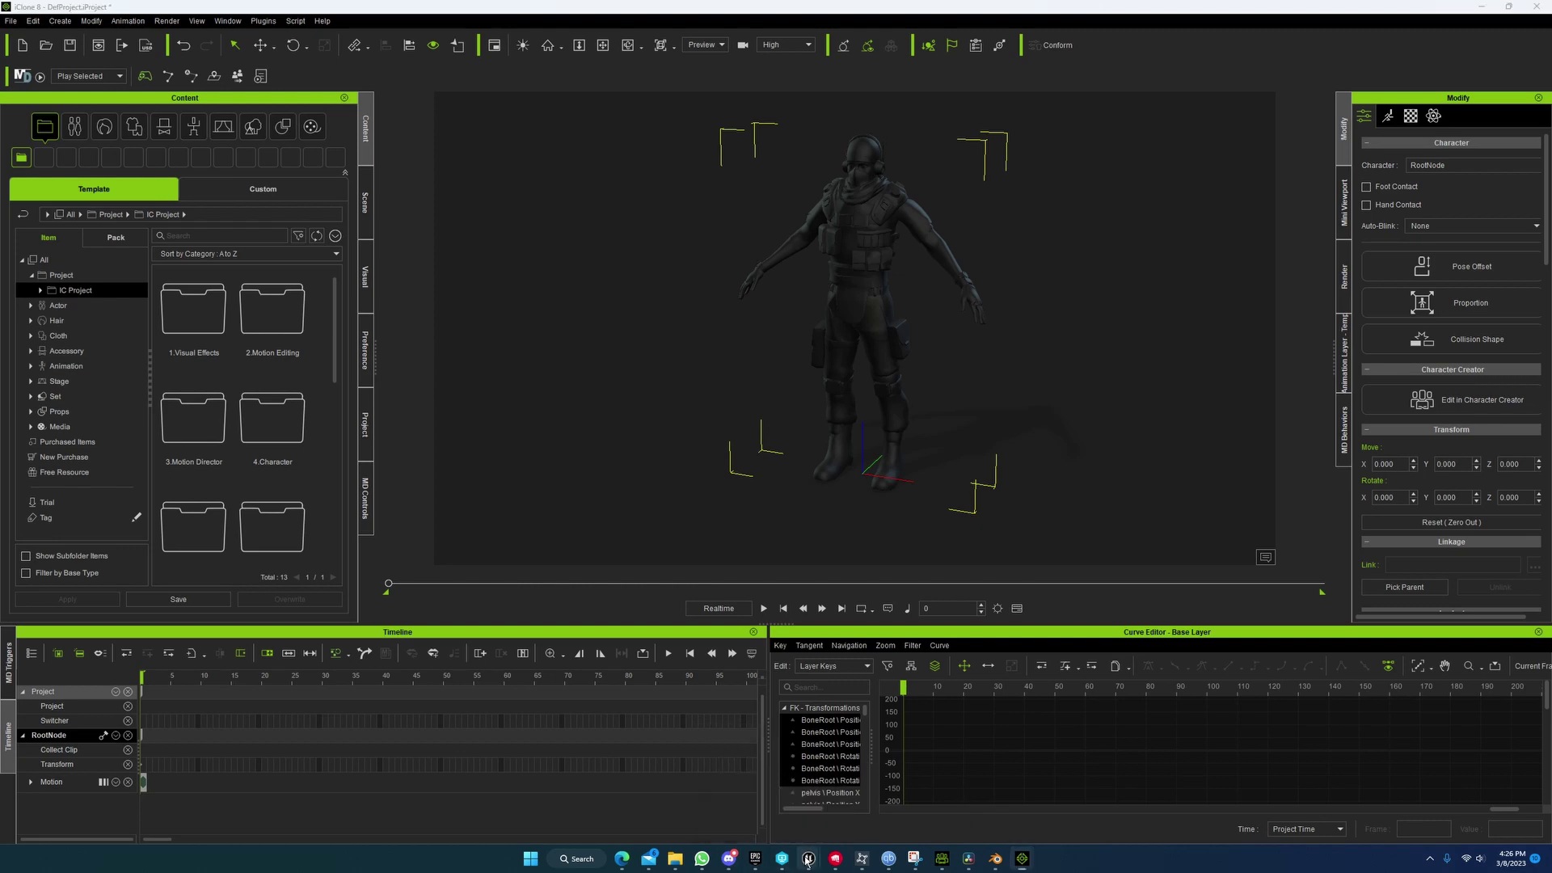
mouse_move(808, 858)
left_click(987, 797)
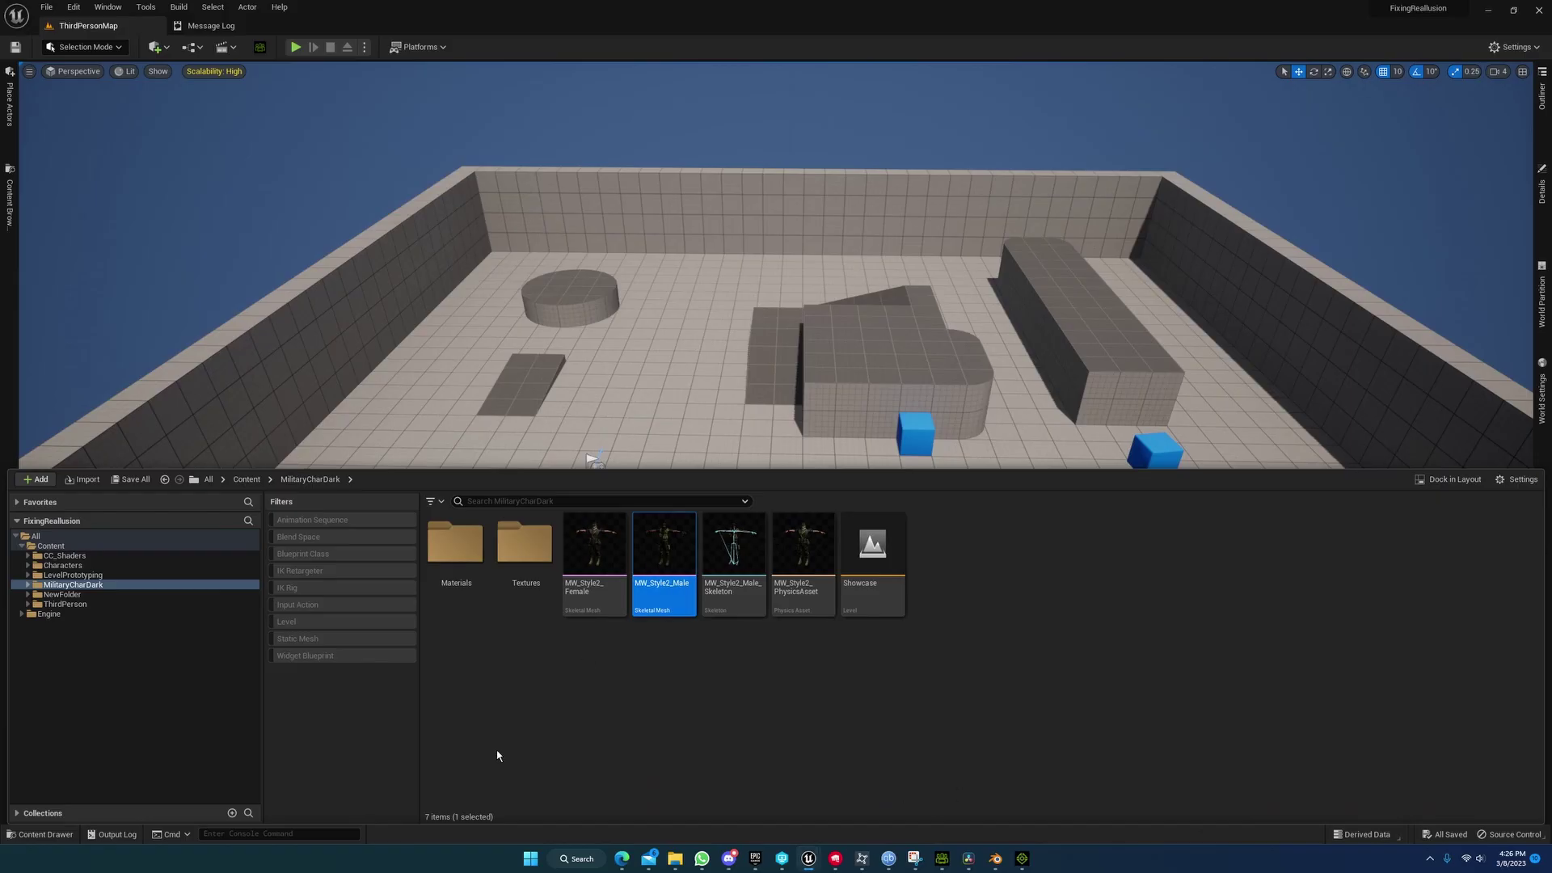
Step: Browse File Explorer to Desktop\Fixing_Reallusion\CC4_Export to view Guy1's exported files
mouse_move(674, 862)
left_click(618, 790)
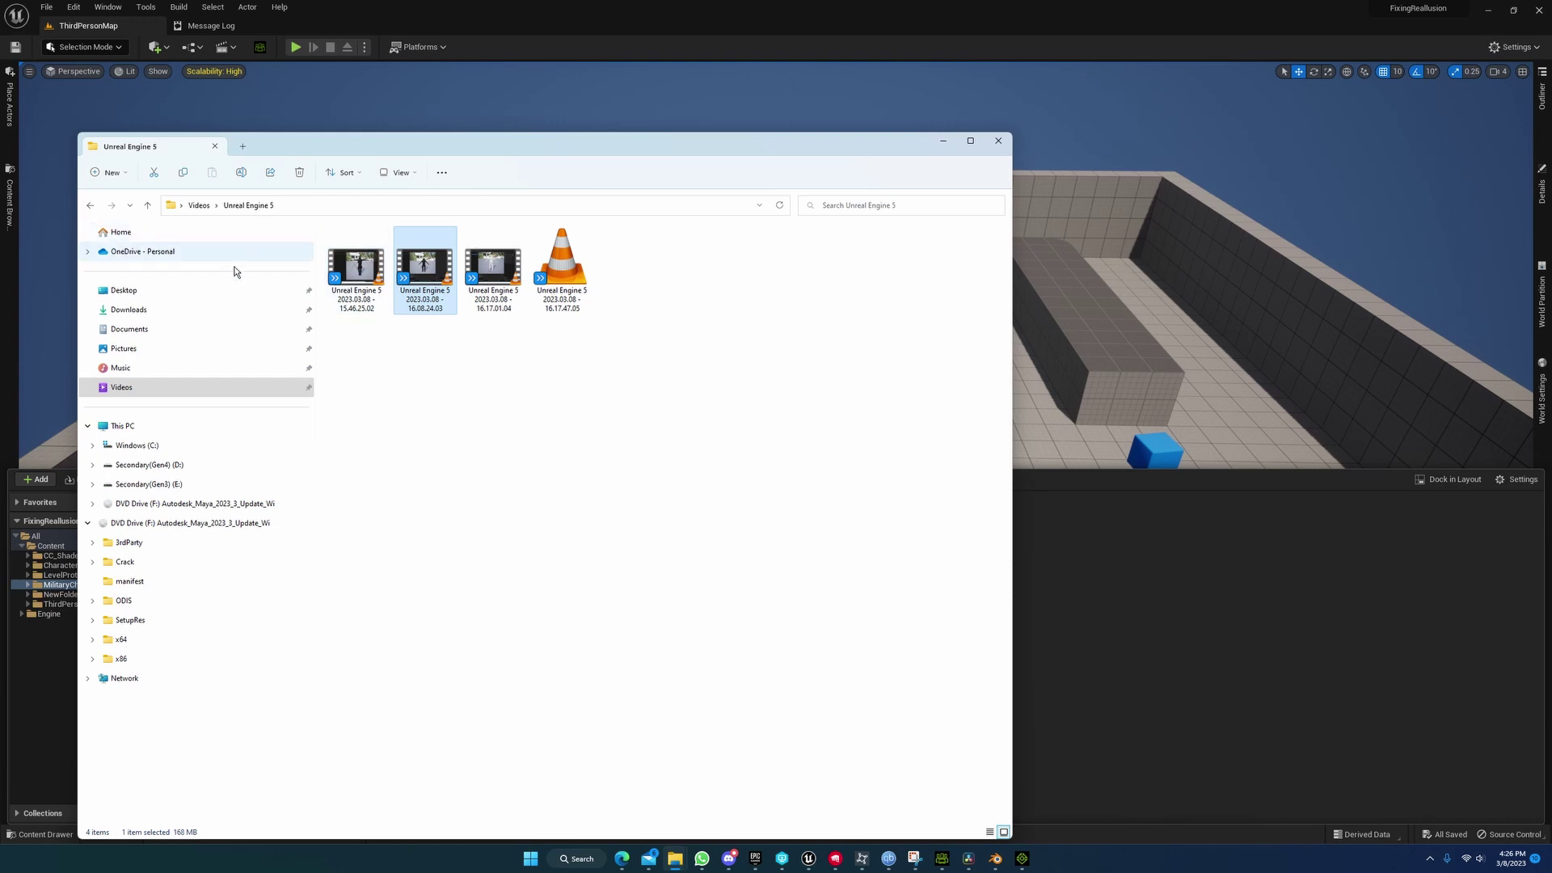
left_click(125, 290)
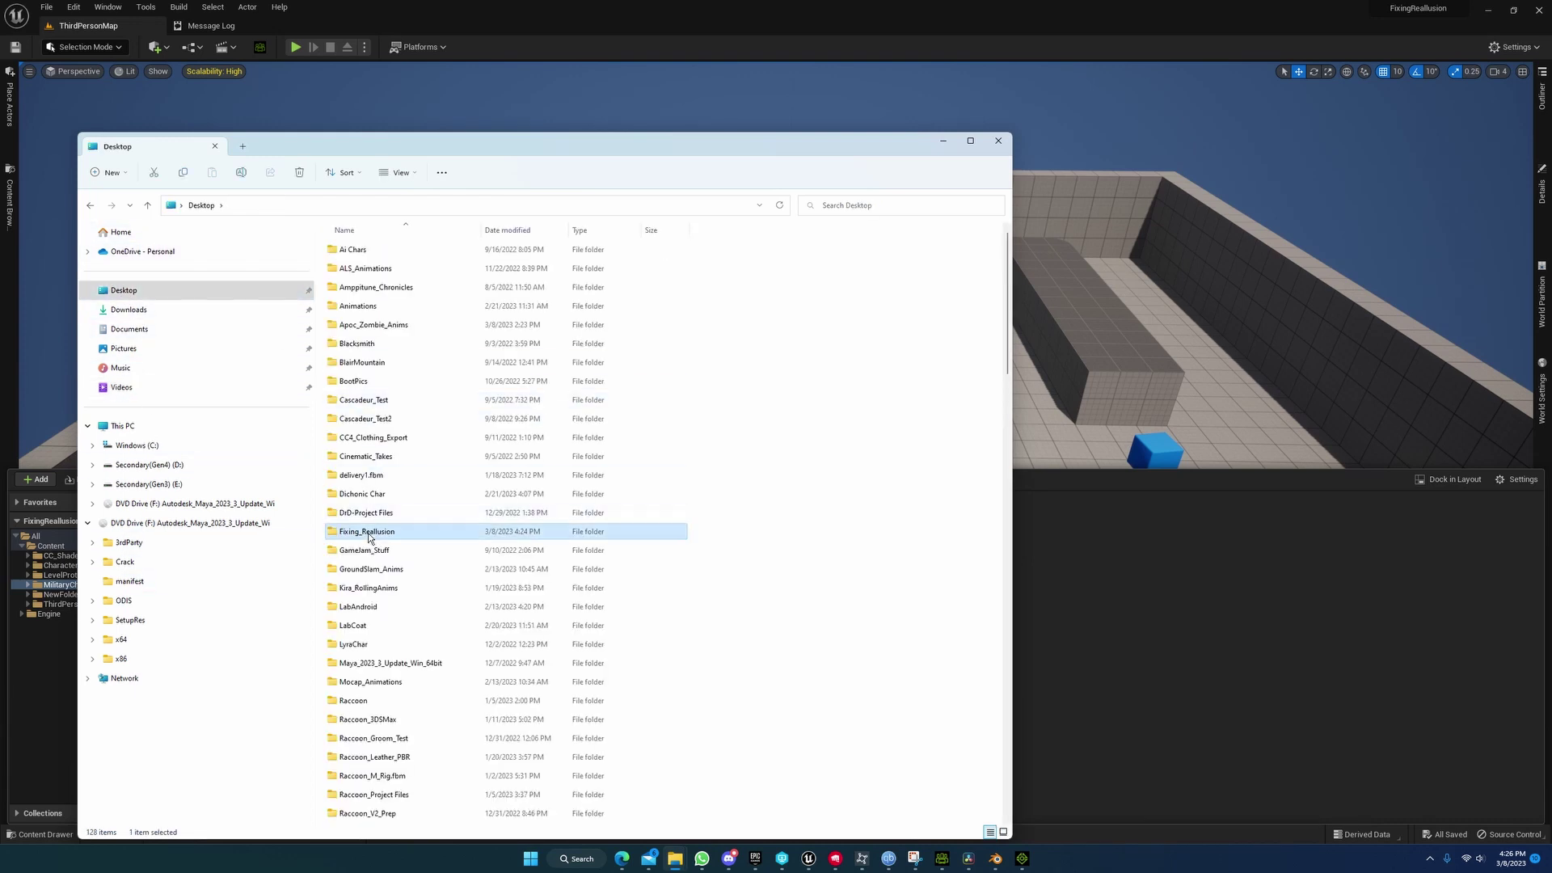
double_click(370, 532)
double_click(362, 250)
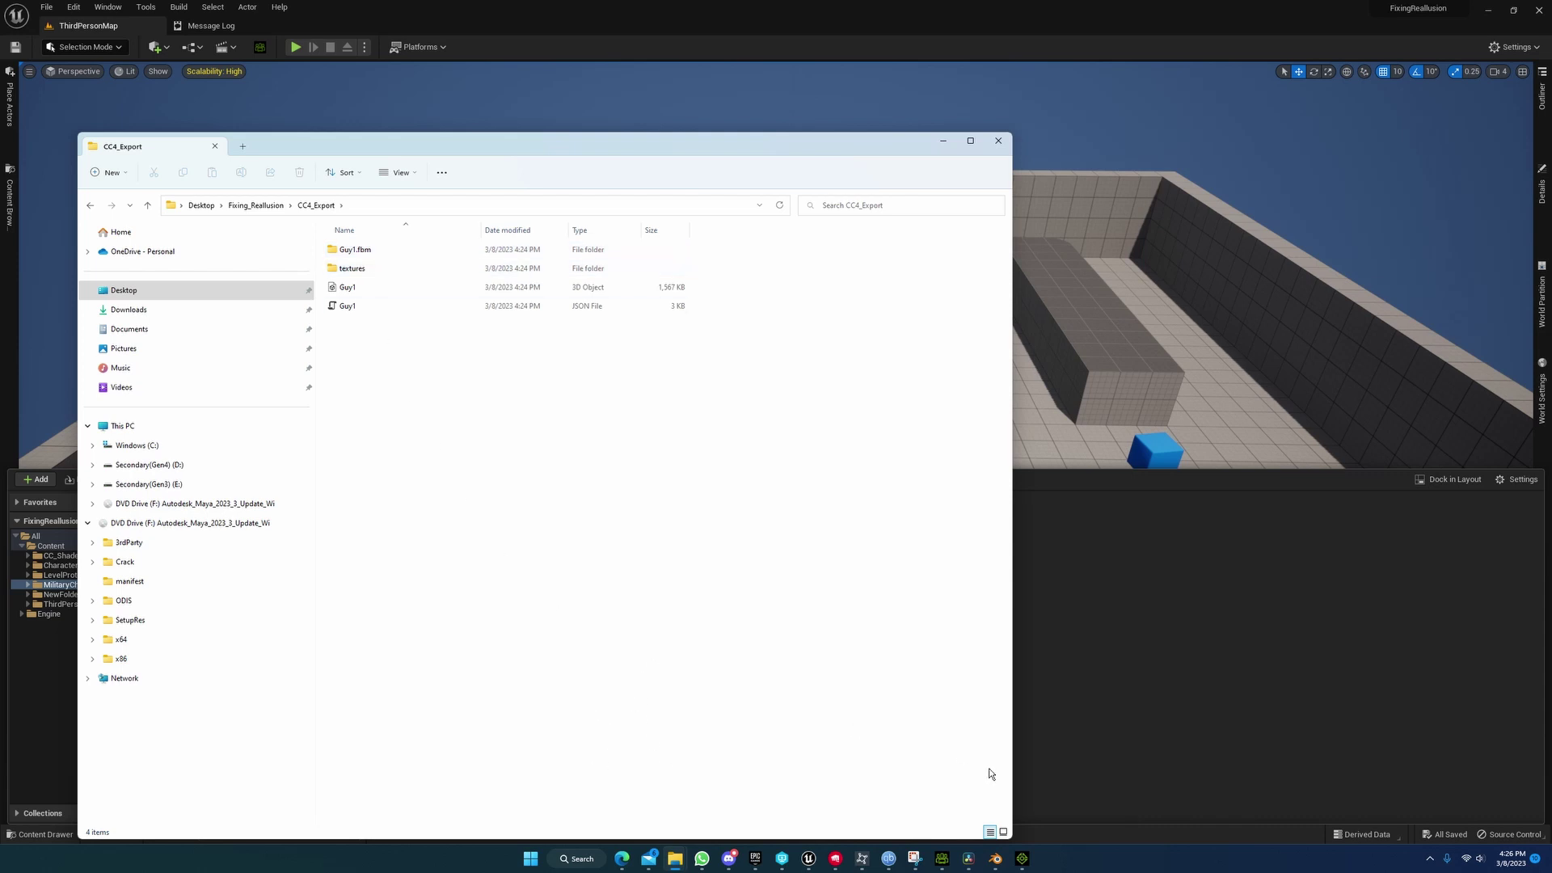
left_click(995, 857)
Step: Start a new General scene without saving and delete the default cube, camera and light
left_click(27, 22)
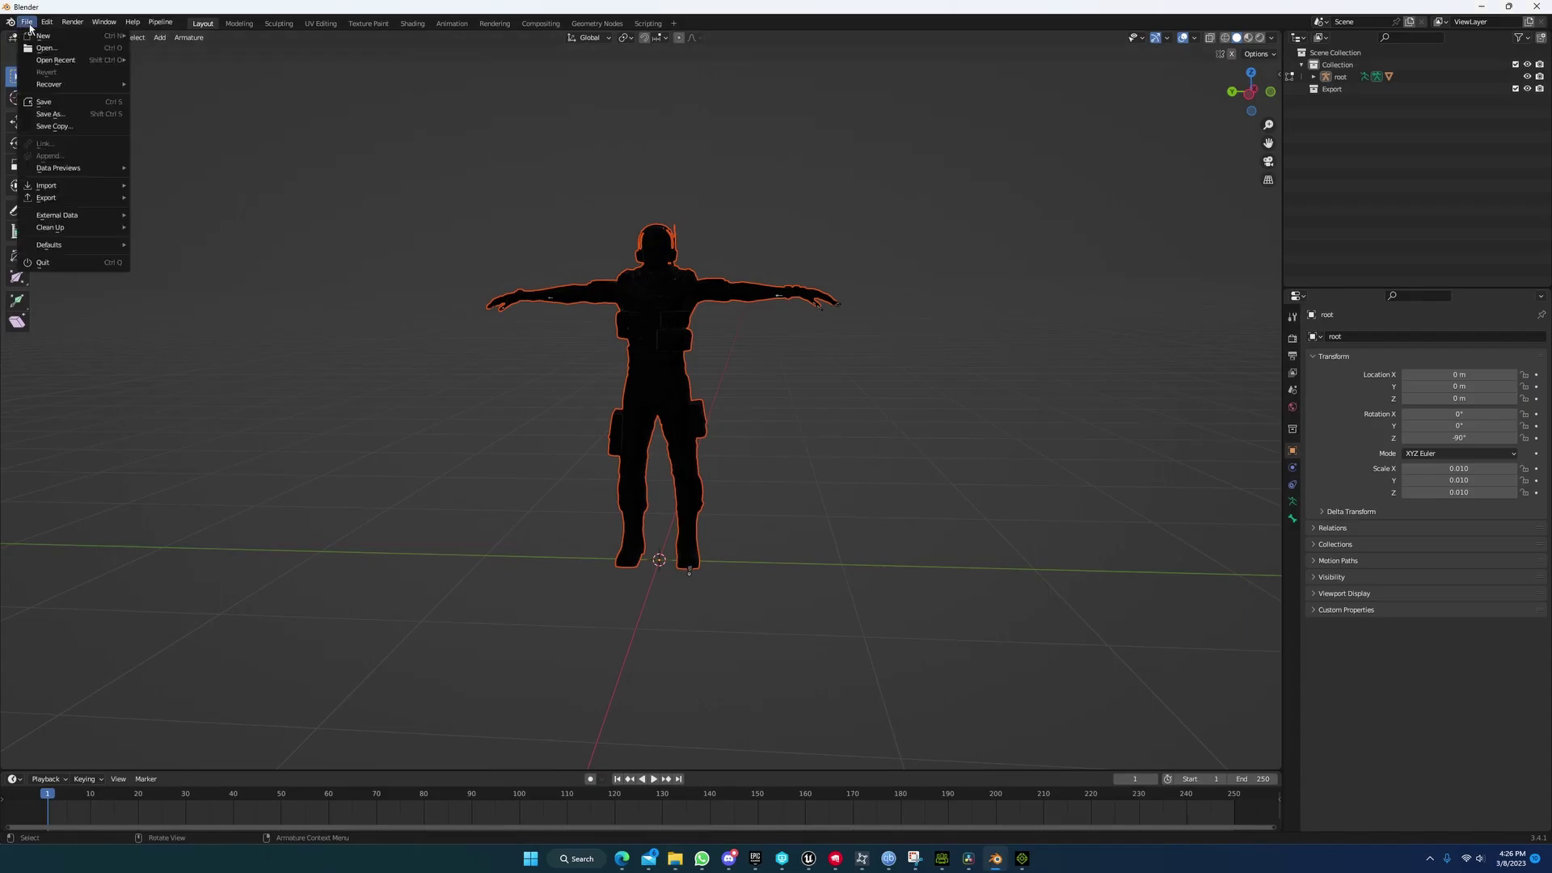
mouse_move(47, 37)
left_click(169, 36)
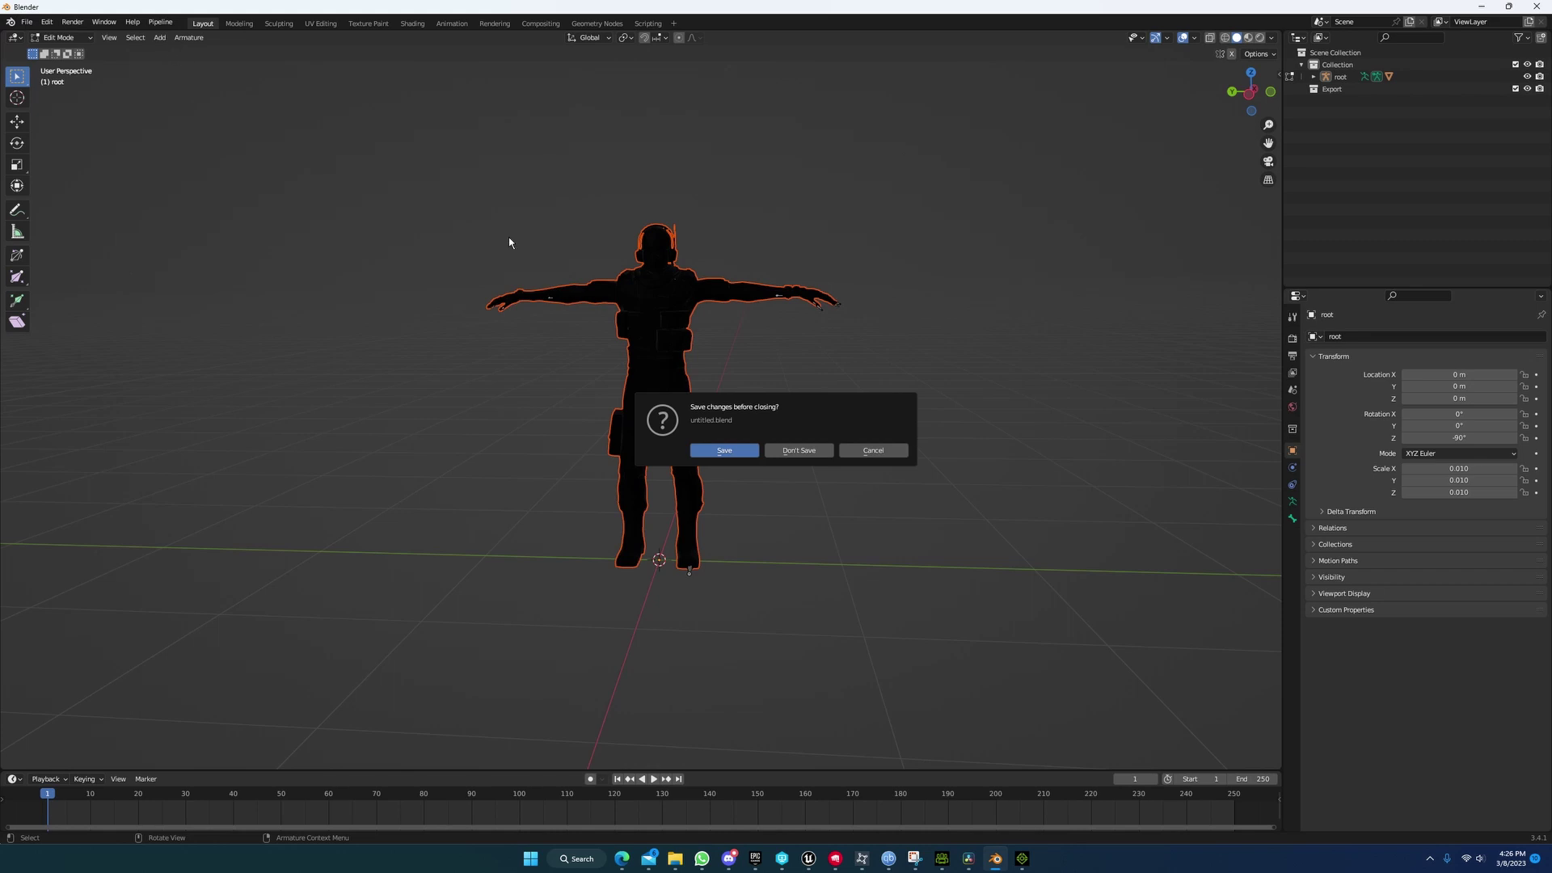
left_click(783, 450)
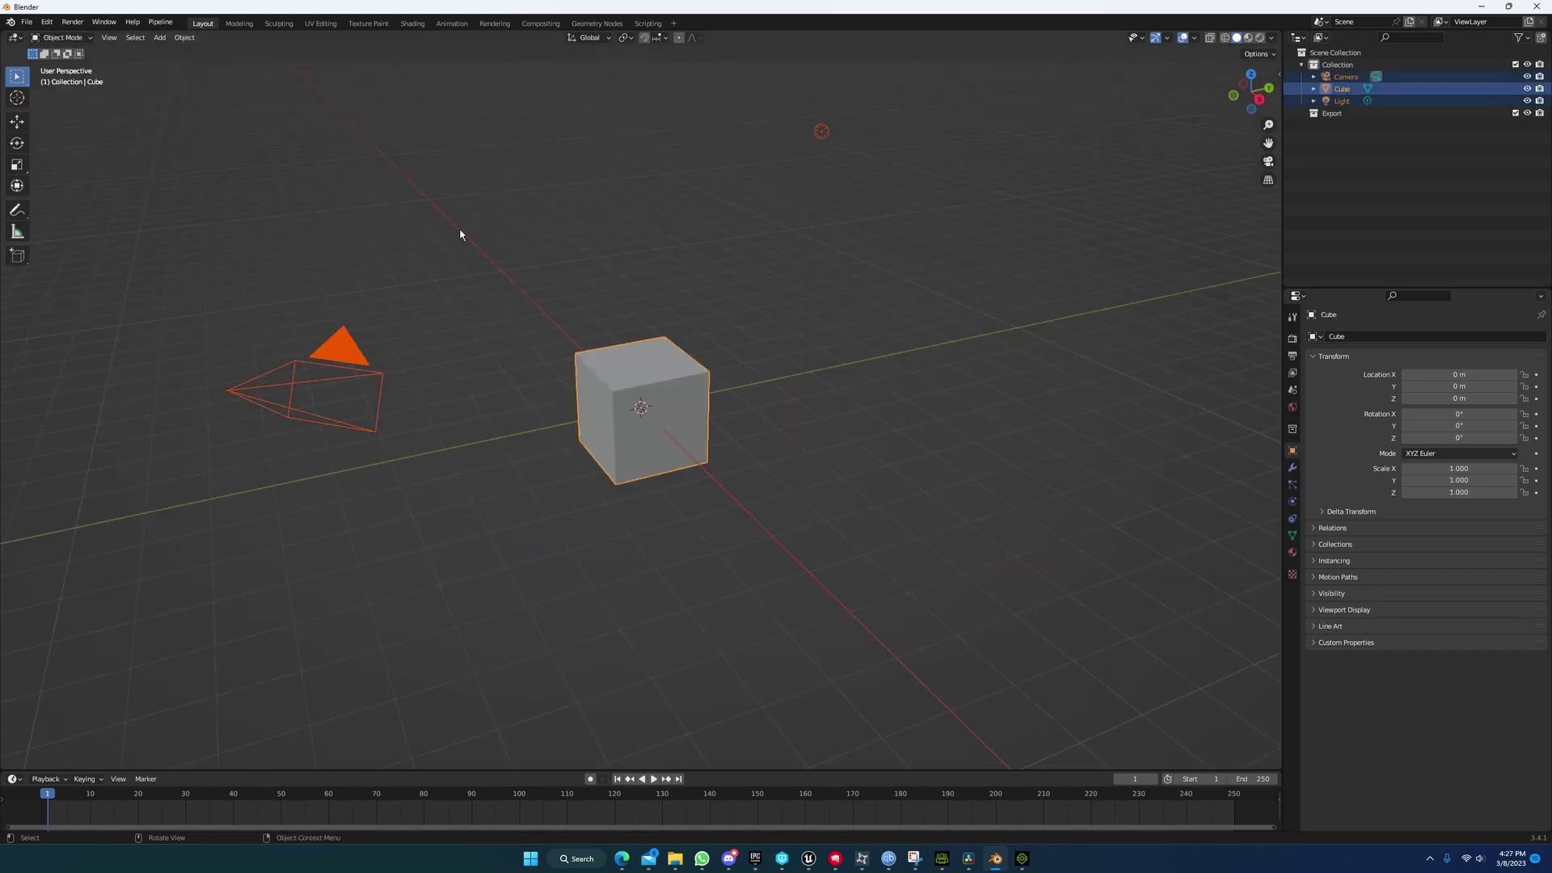
key("Delete")
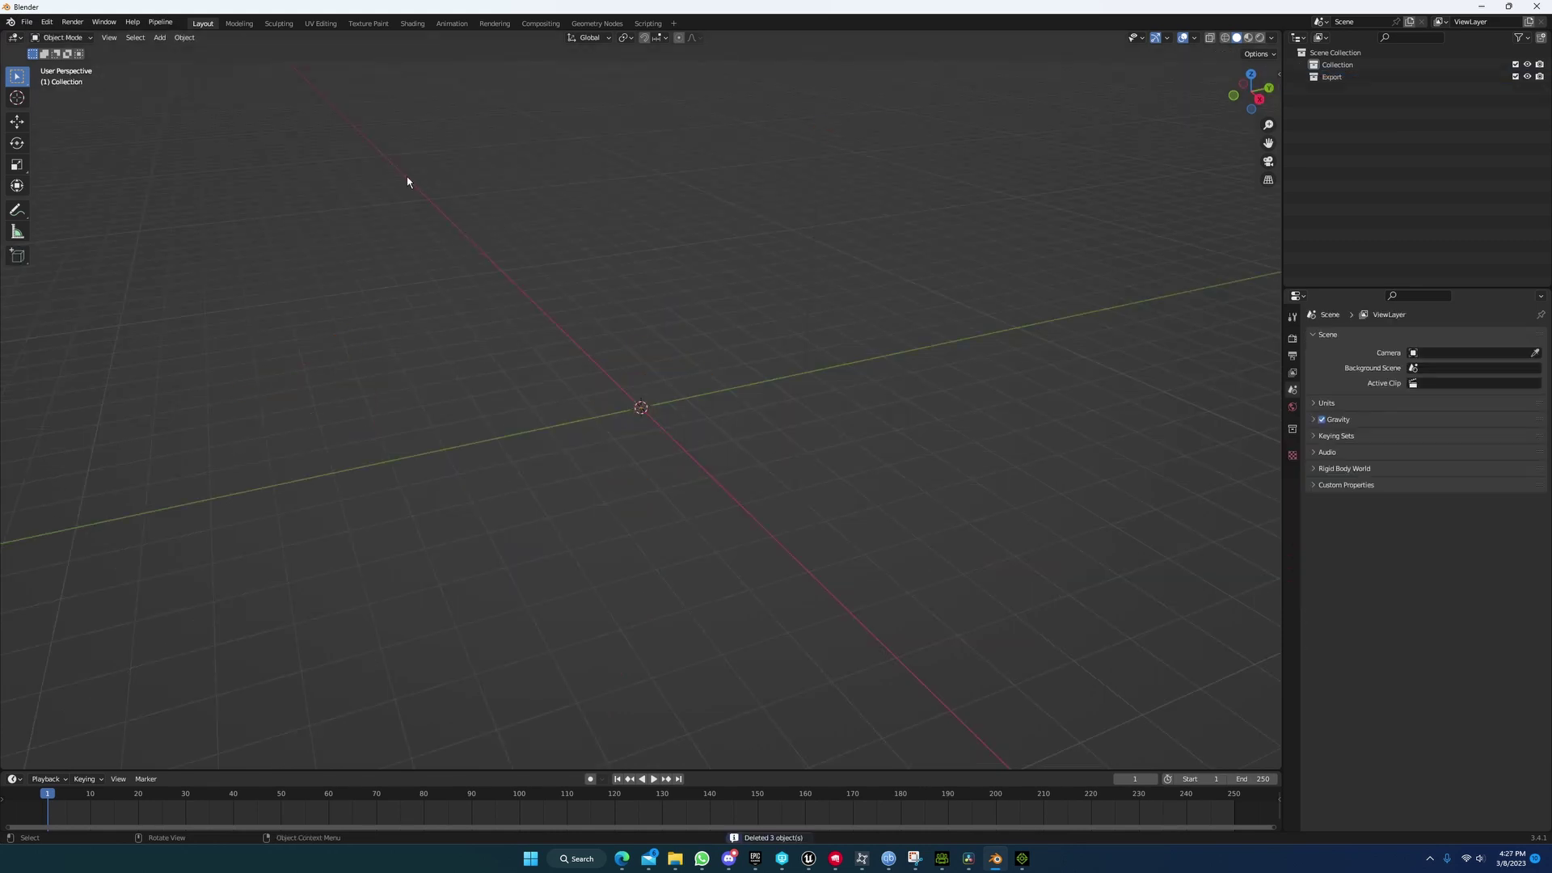
Step: Import Guy1.Fbx from Fixing_Reallusion\CC4_Export, then delete the imported armature and character
left_click(29, 22)
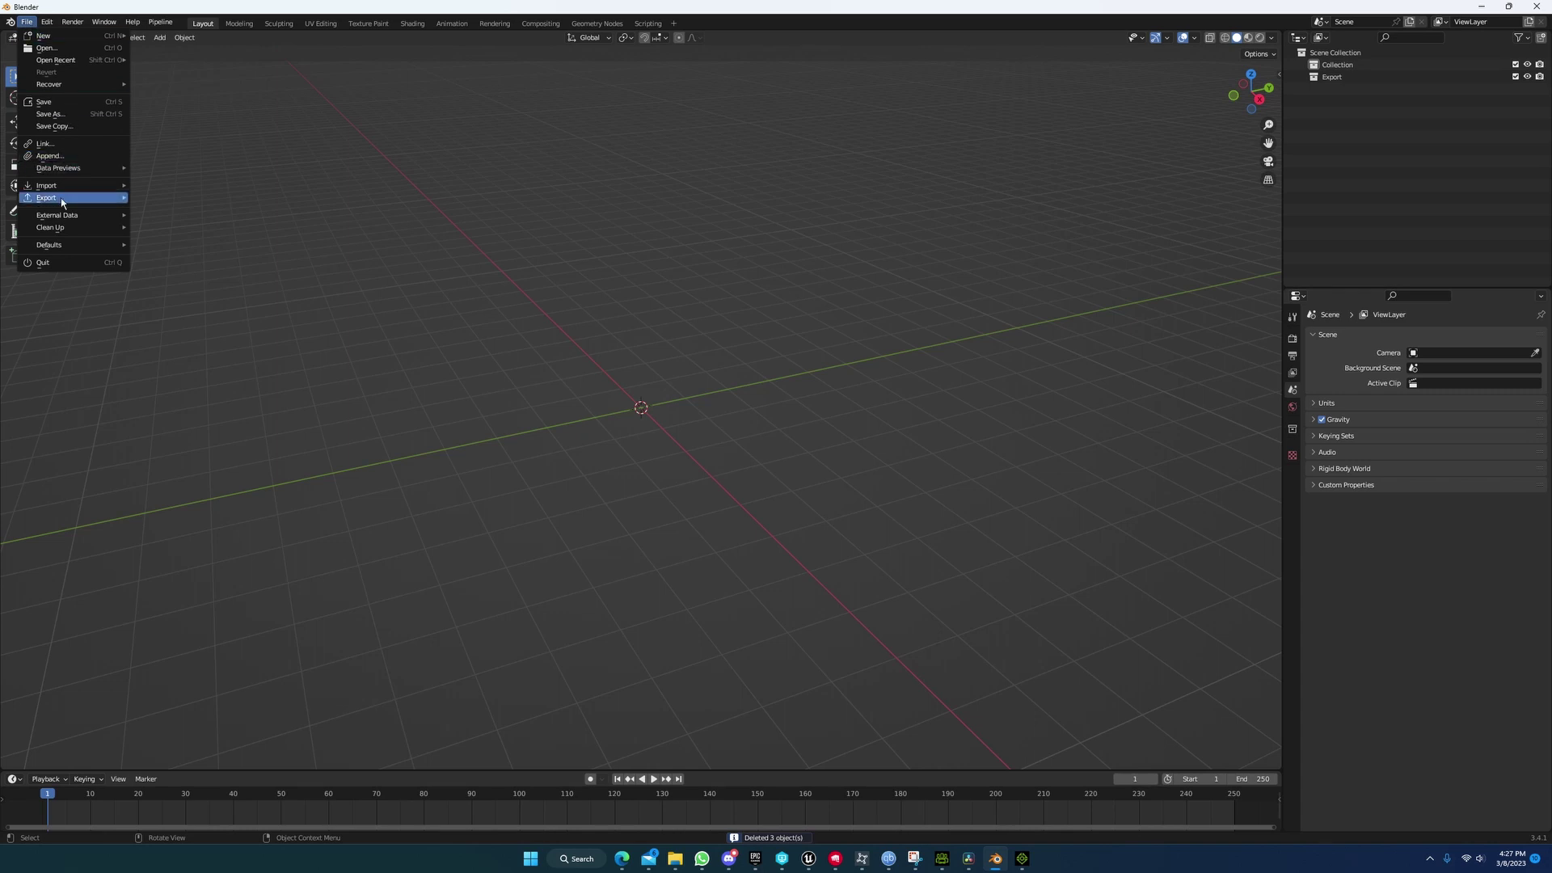
mouse_move(60, 186)
left_click(185, 306)
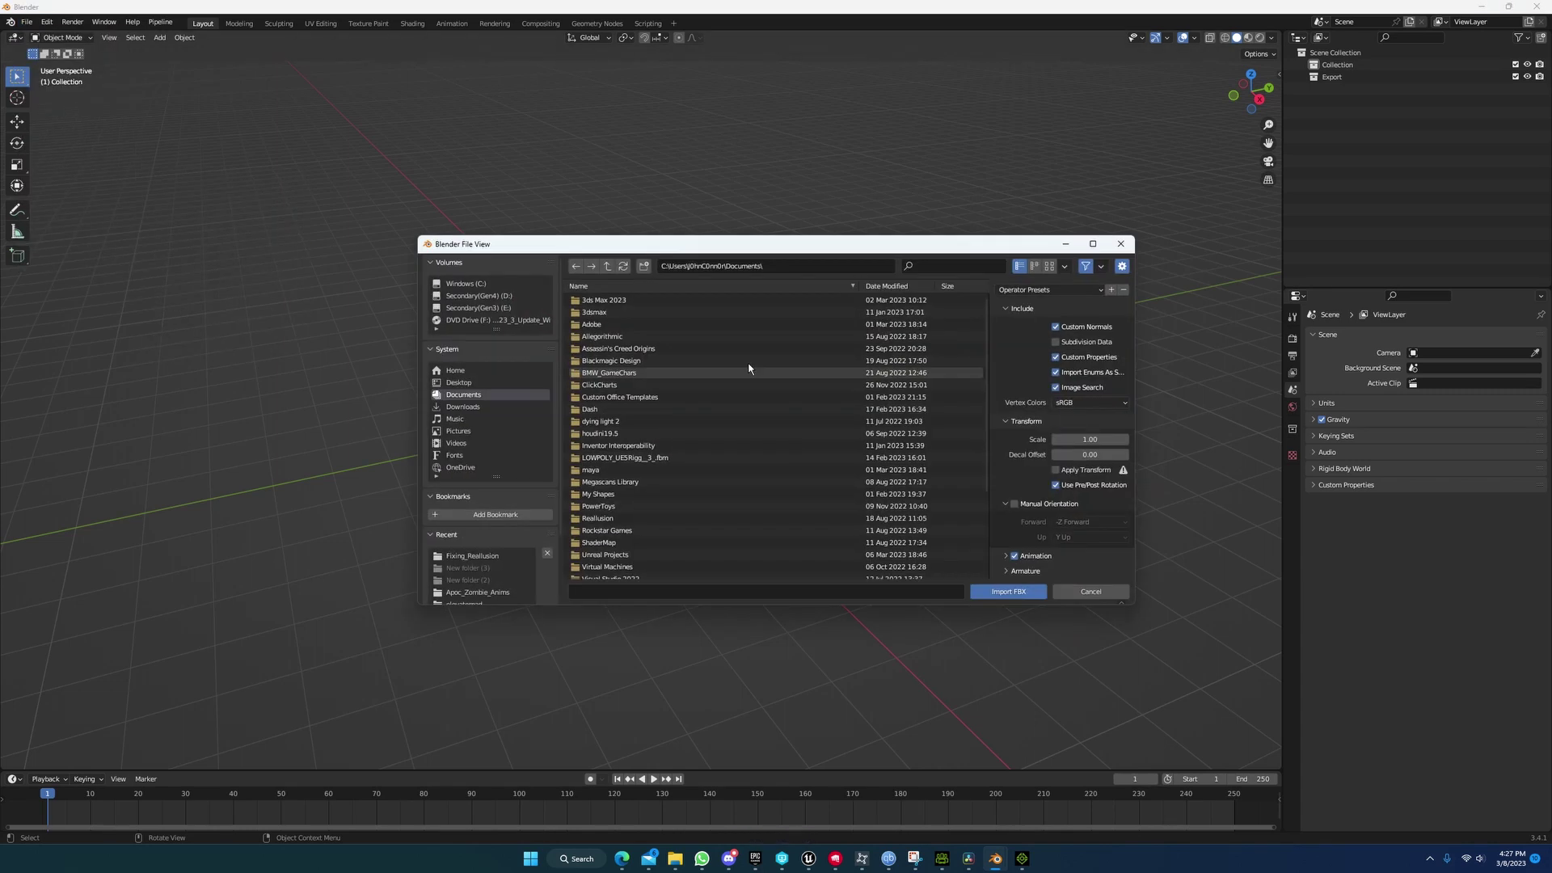
scroll(636, 453, "down", 5)
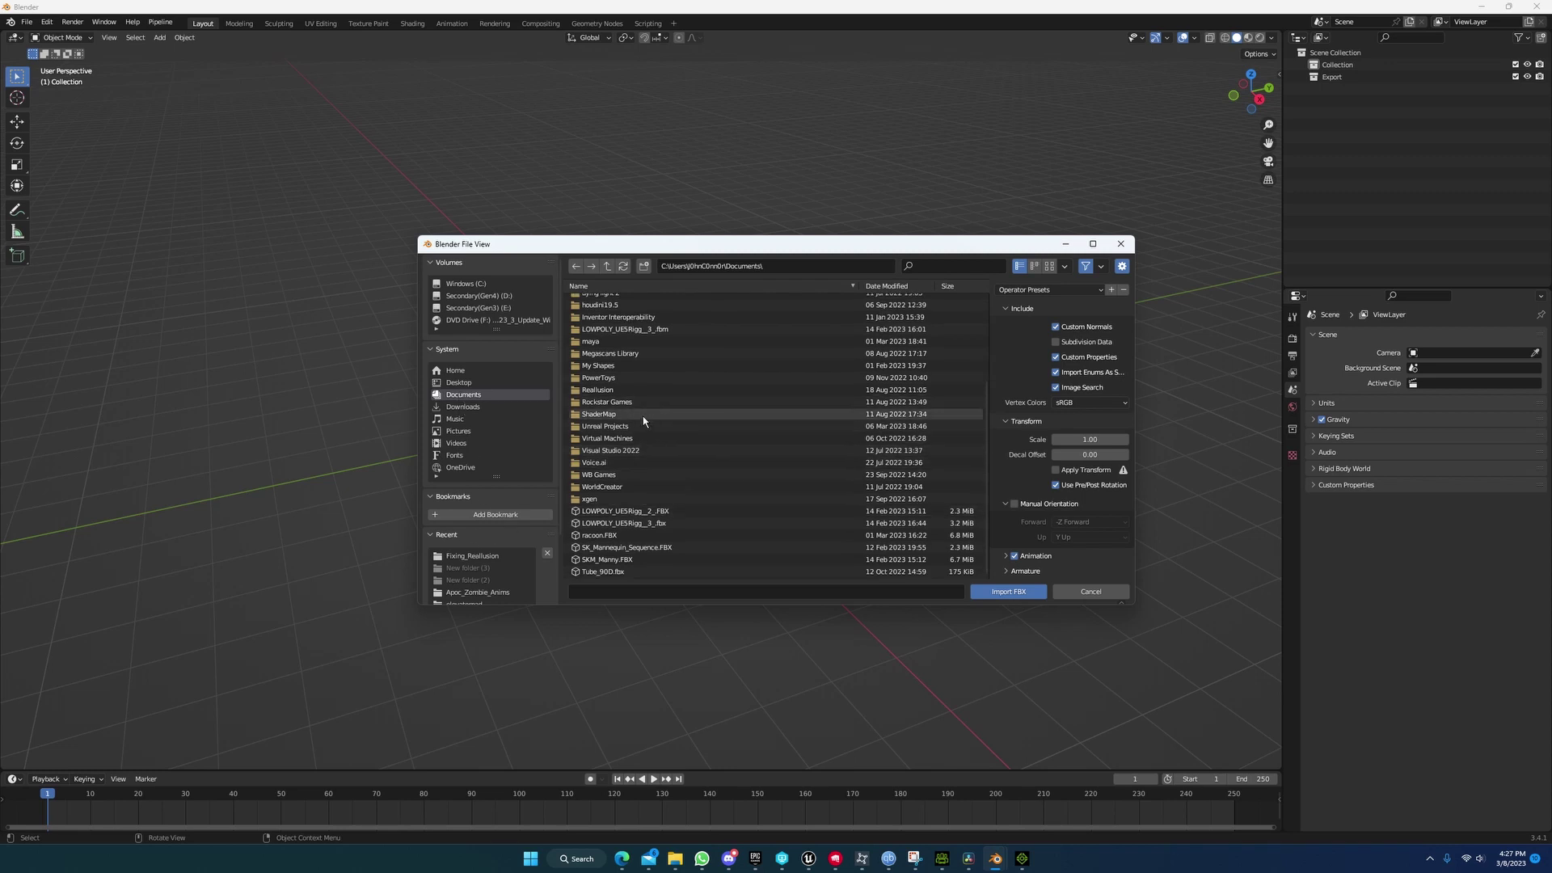
scroll(634, 414, "up", 5)
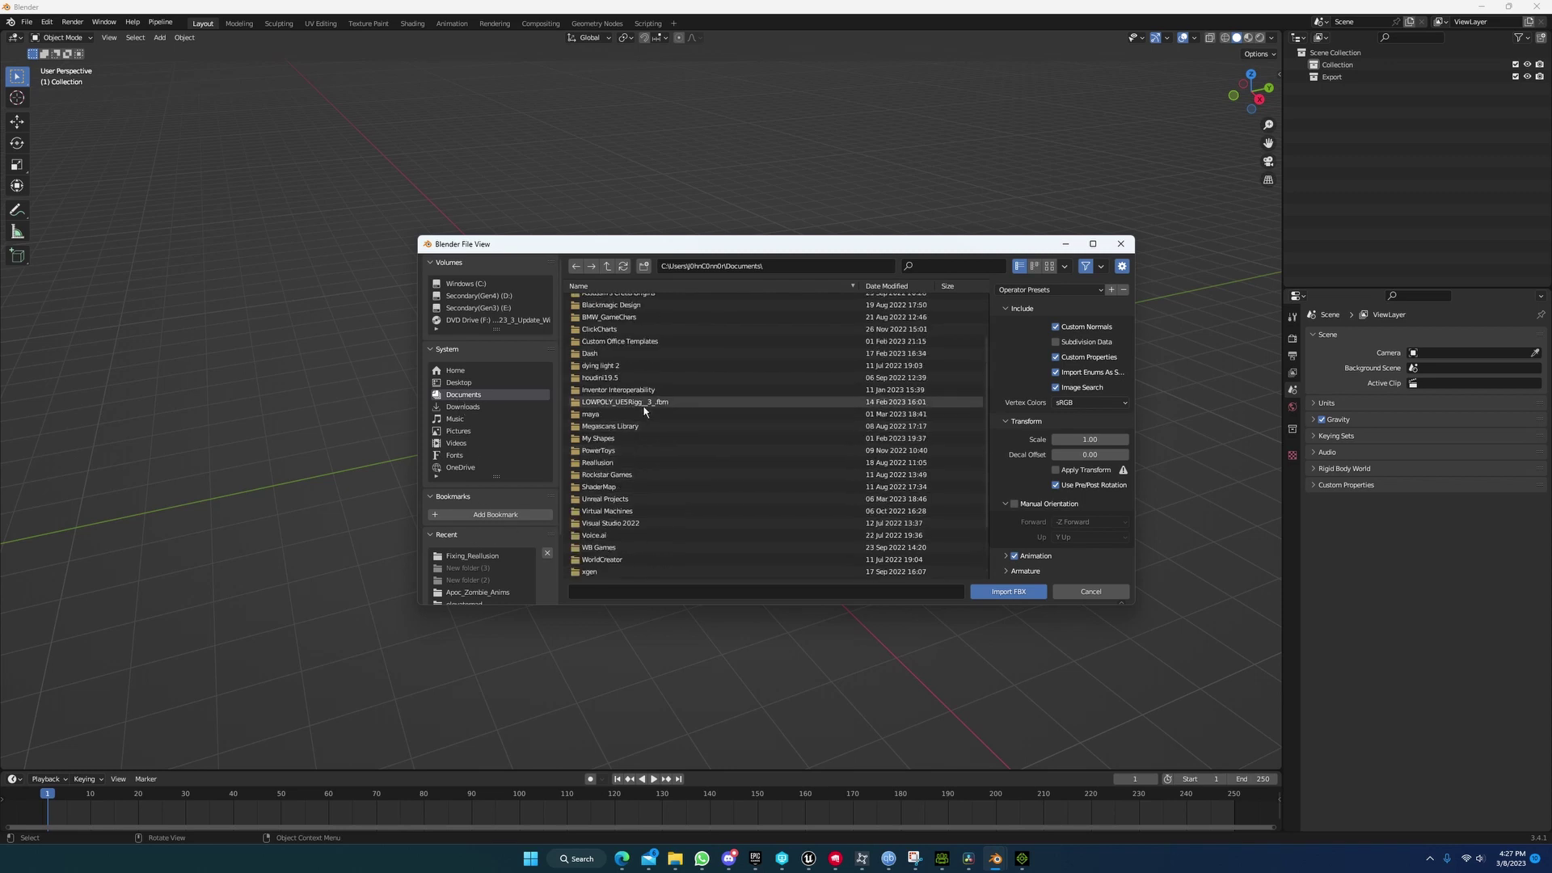
left_click(466, 559)
left_click(592, 301)
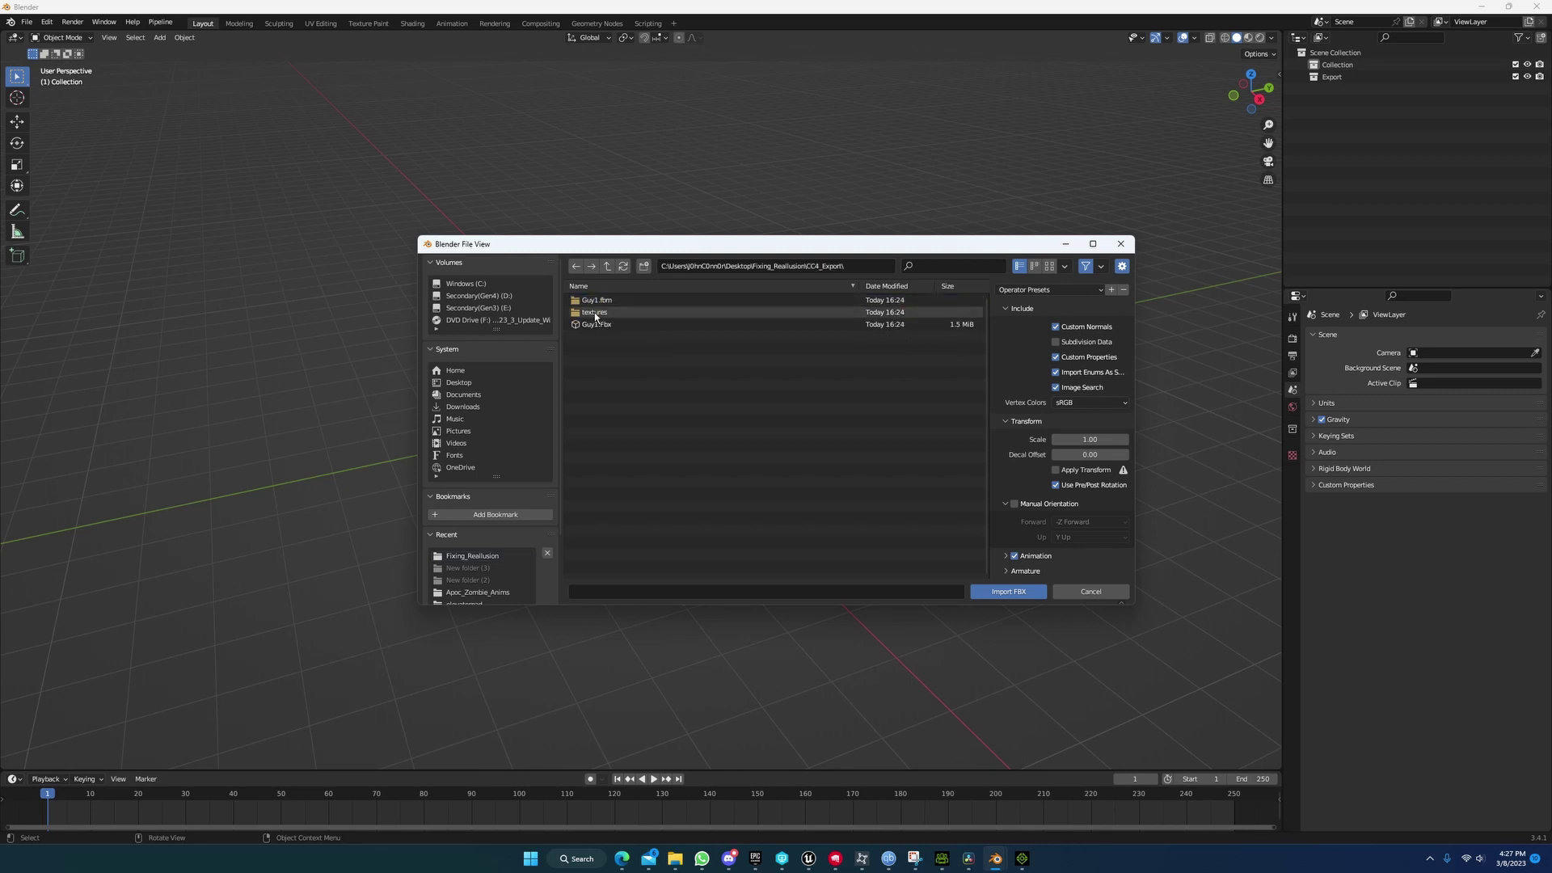
double_click(597, 324)
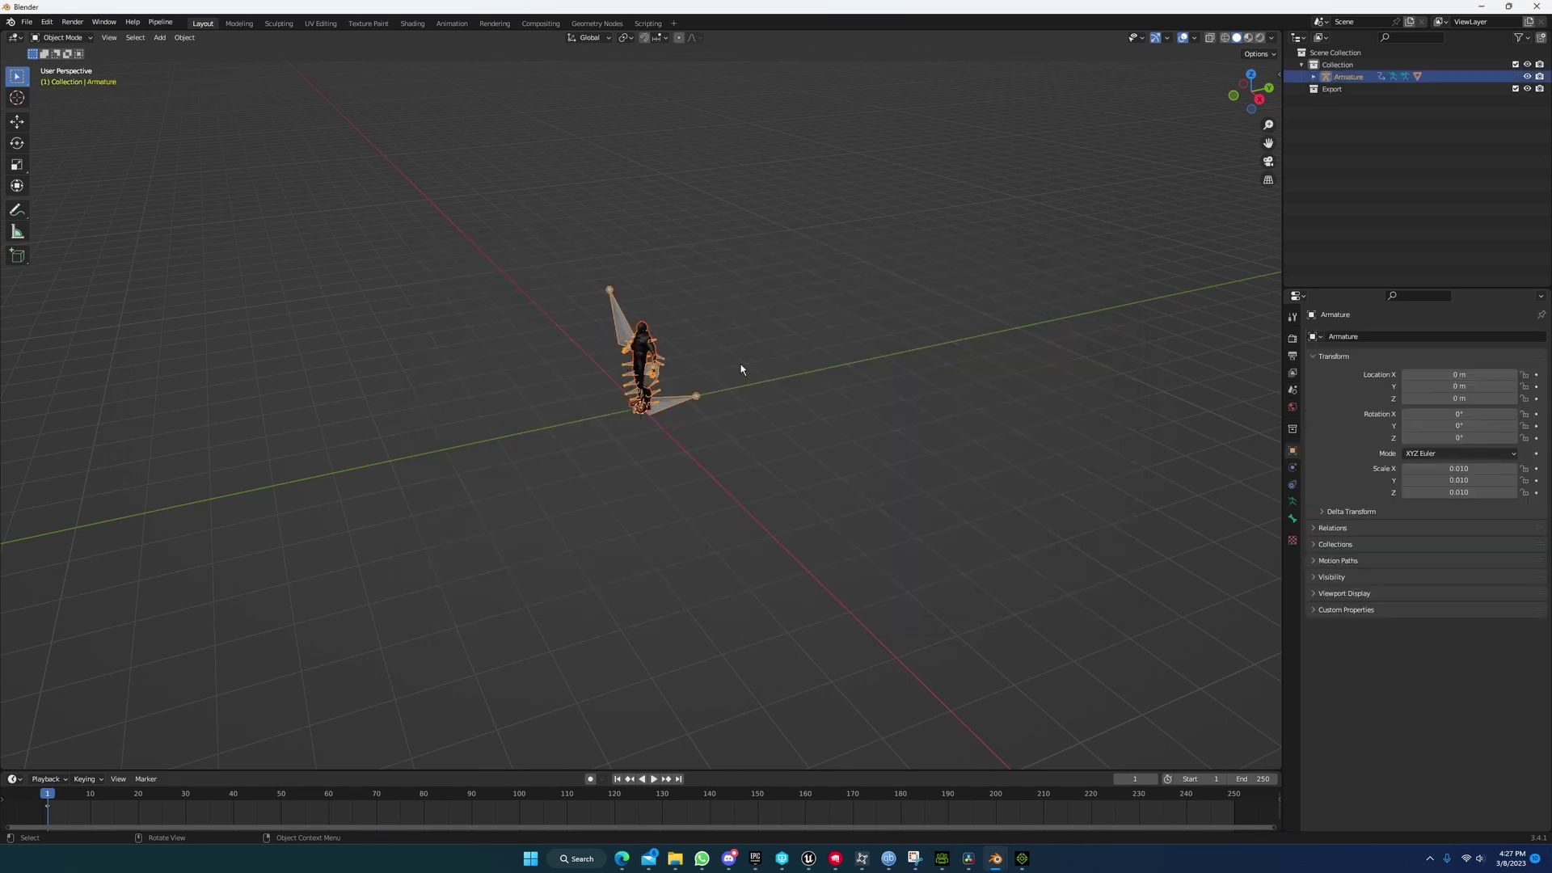
key("Delete")
Step: Re-import Guy1.Fbx with the UE preset (-X Forward, Z Up) and orbit to inspect it
left_click(27, 21)
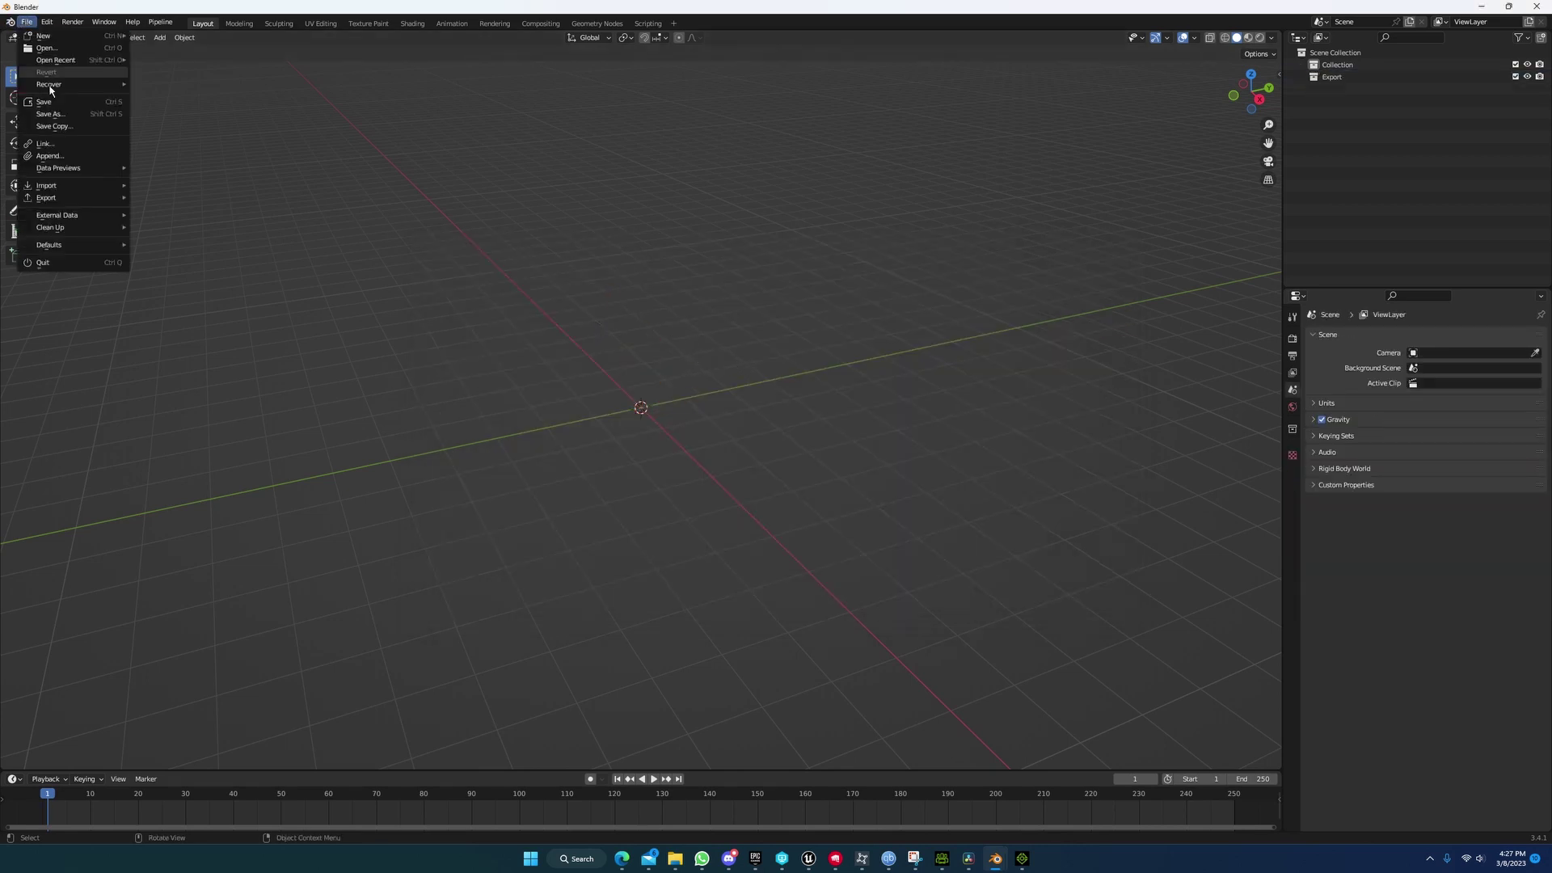
mouse_move(83, 184)
left_click(177, 312)
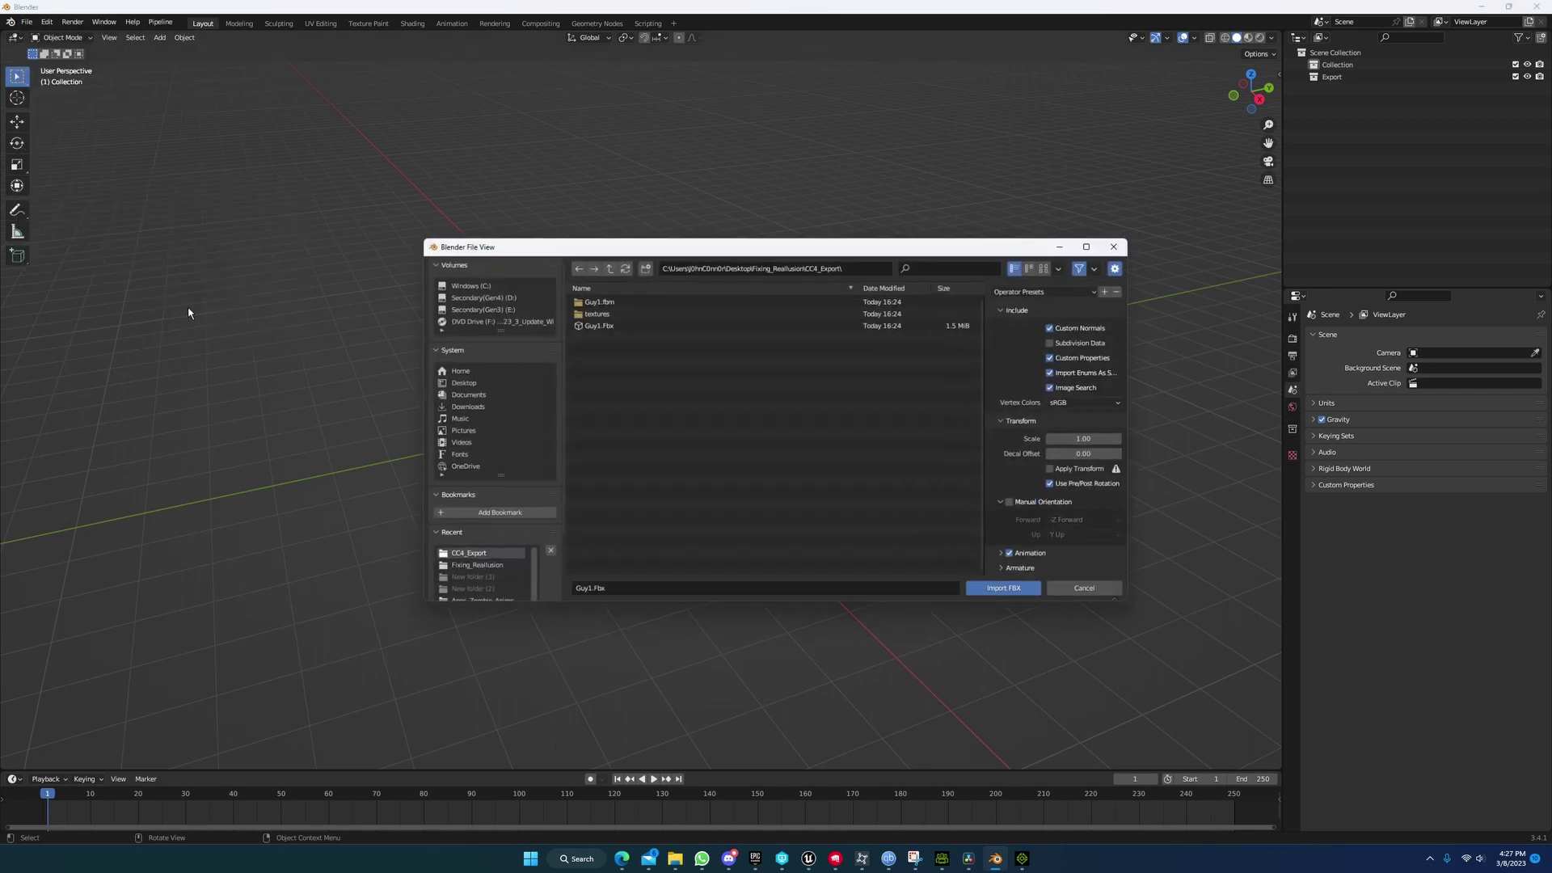
left_click(590, 325)
left_click(1050, 289)
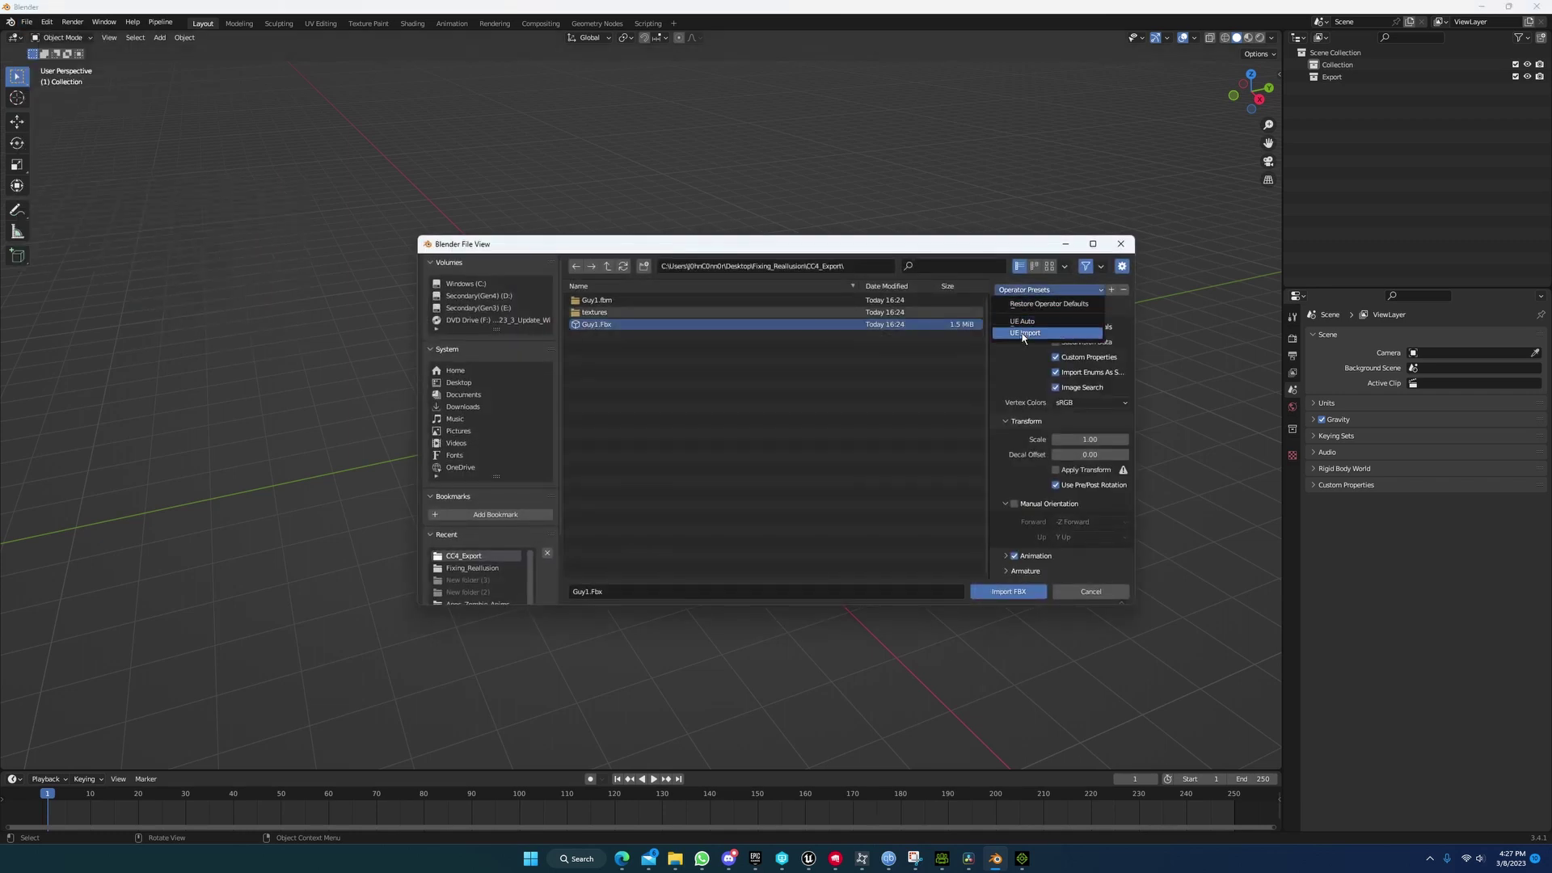
left_click(1051, 330)
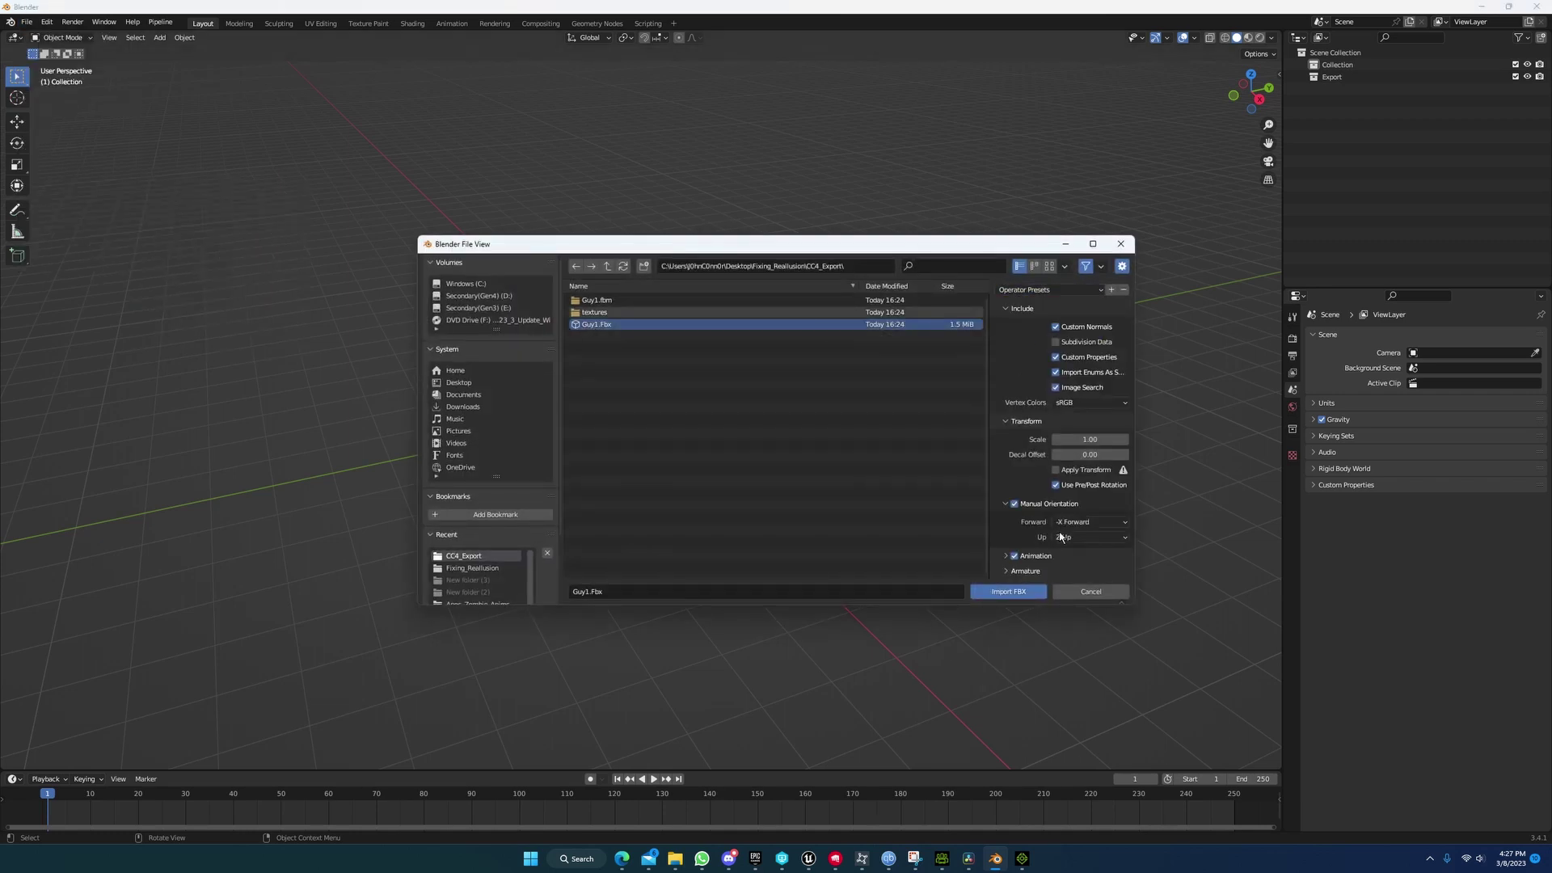
left_click(1019, 592)
middle_click_drag(727, 402, 924, 375)
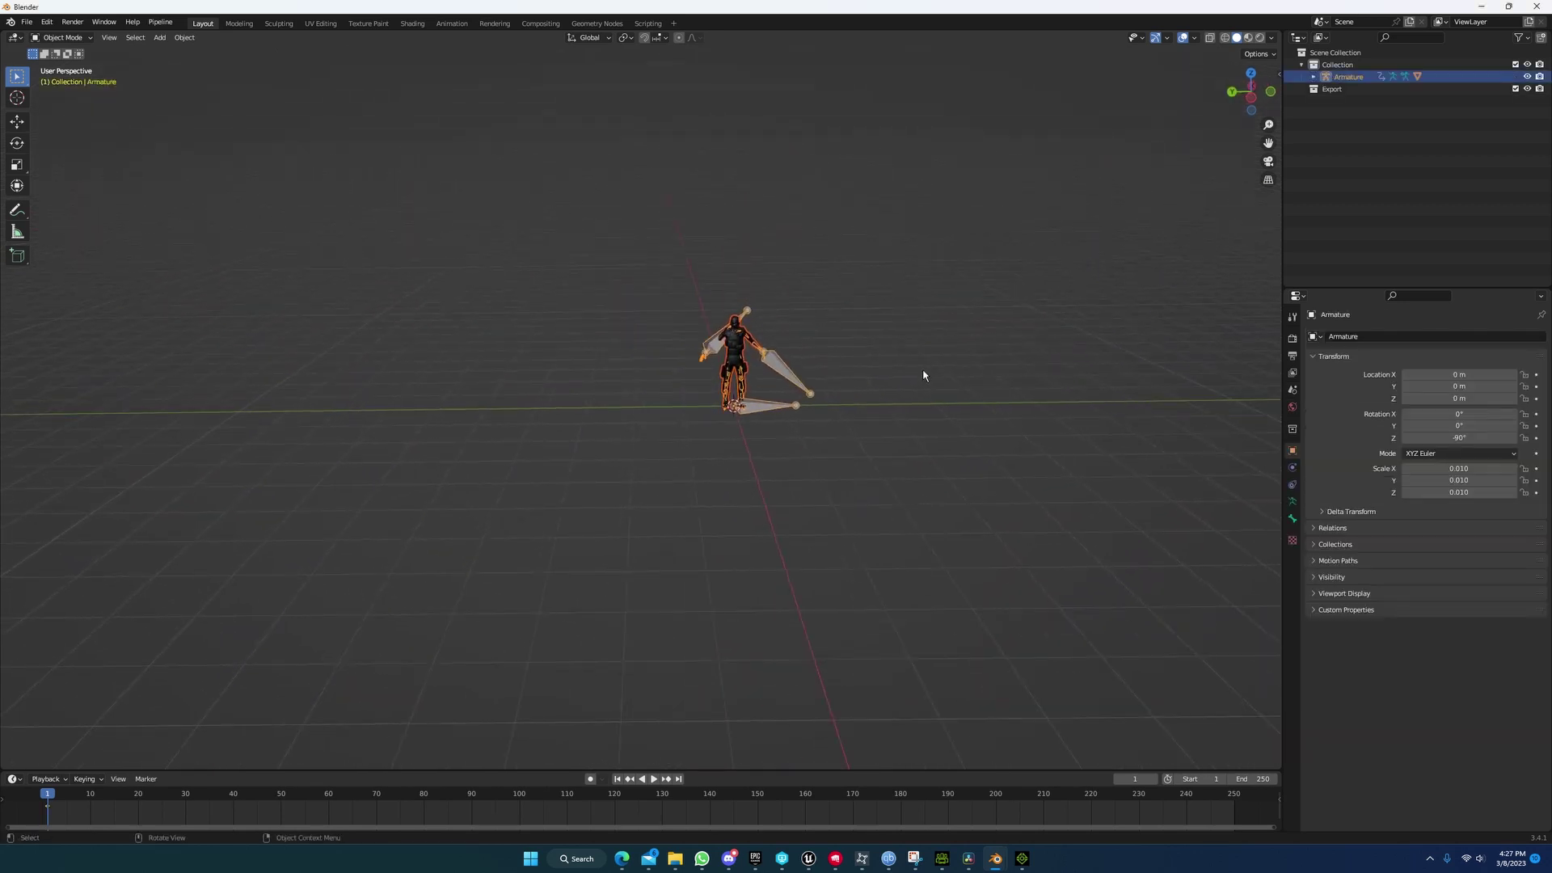
scroll(774, 382, "up", 8)
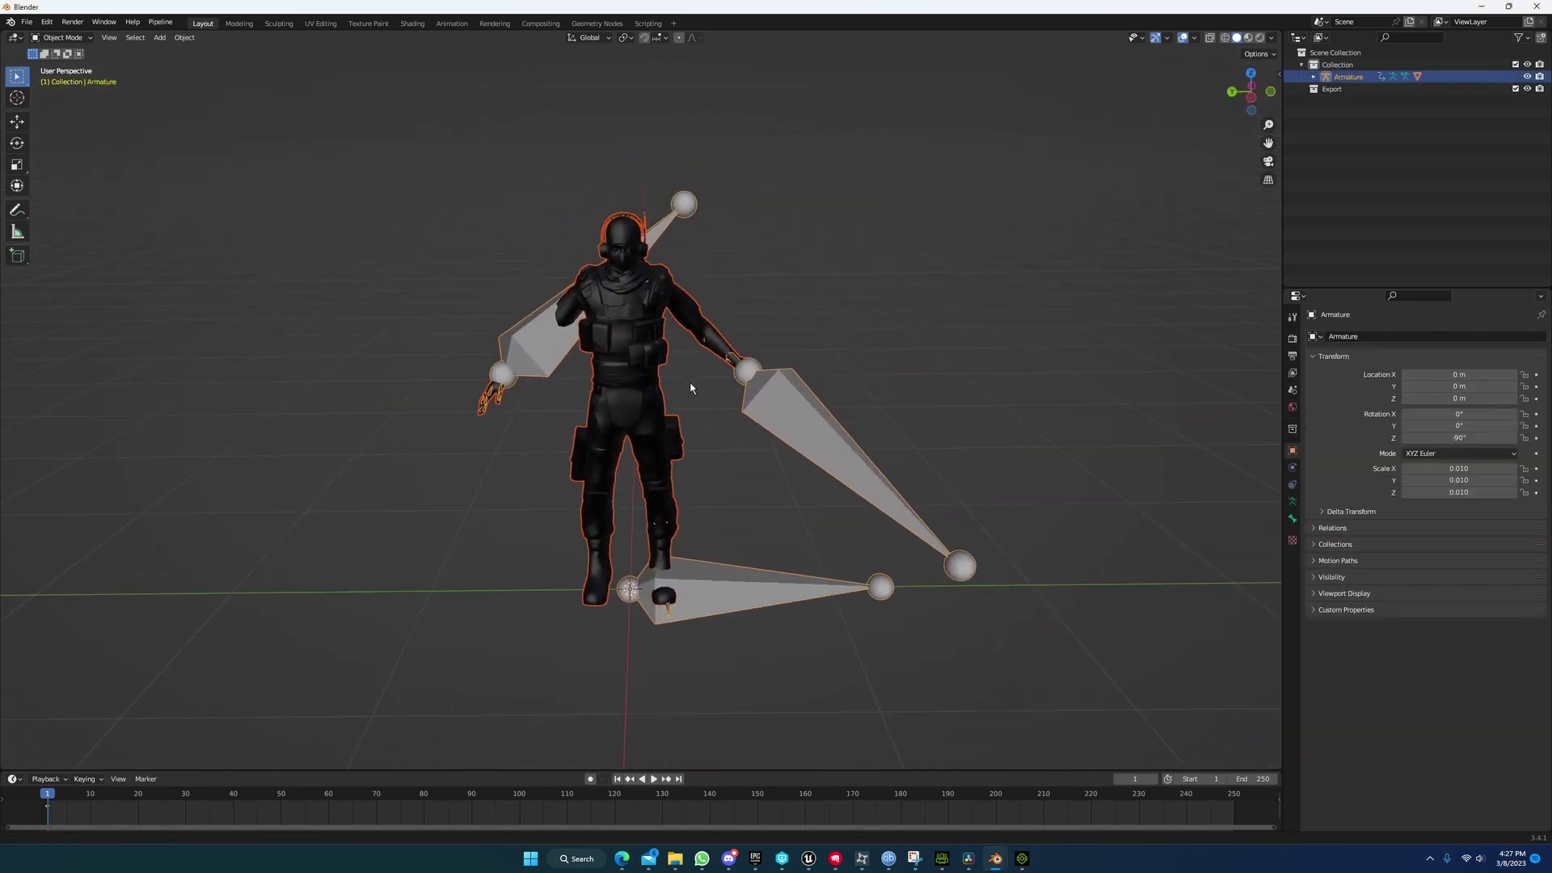
scroll(678, 400, "up", 3)
scroll(733, 463, "down", 1)
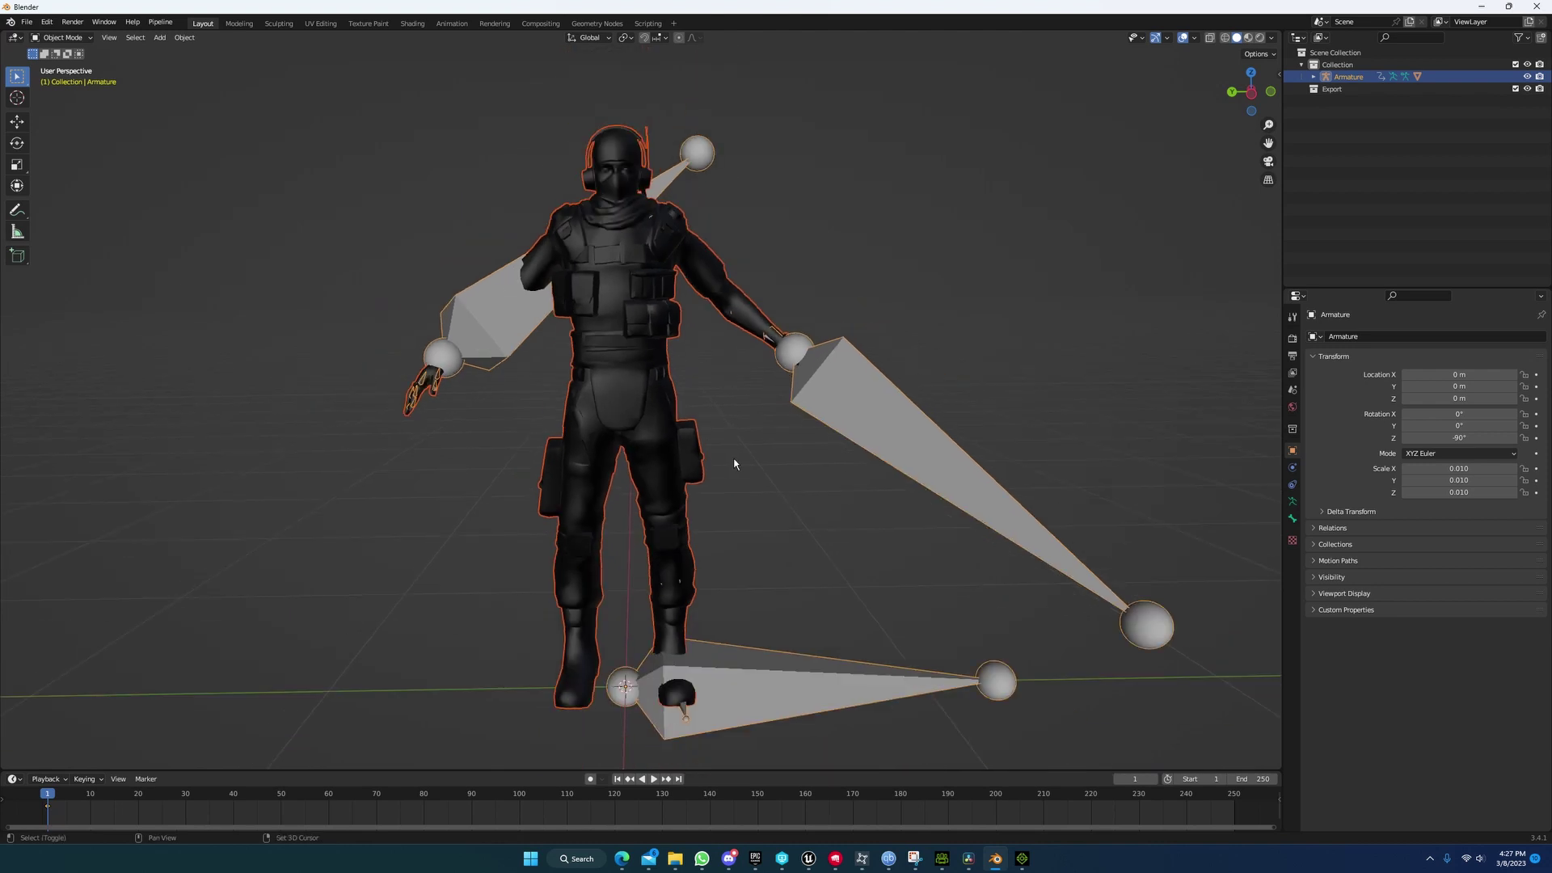
scroll(734, 463, "down", 1)
Step: Expand Armature, rl_boneroot and root in the Outliner to reveal the child bones
left_click(1313, 76)
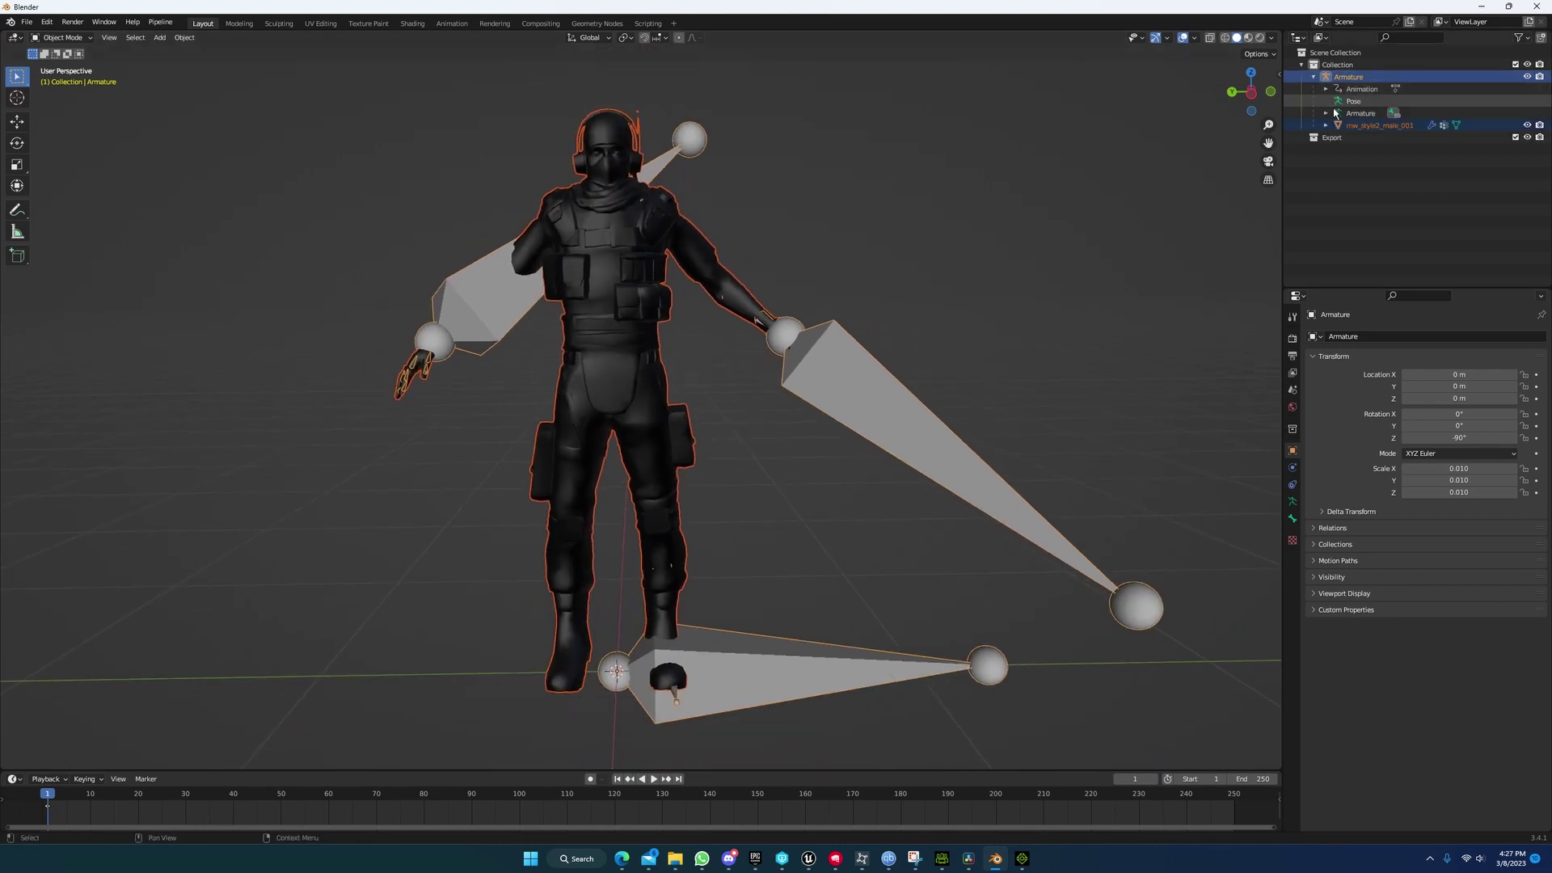
left_click(1332, 113)
left_click(1339, 126)
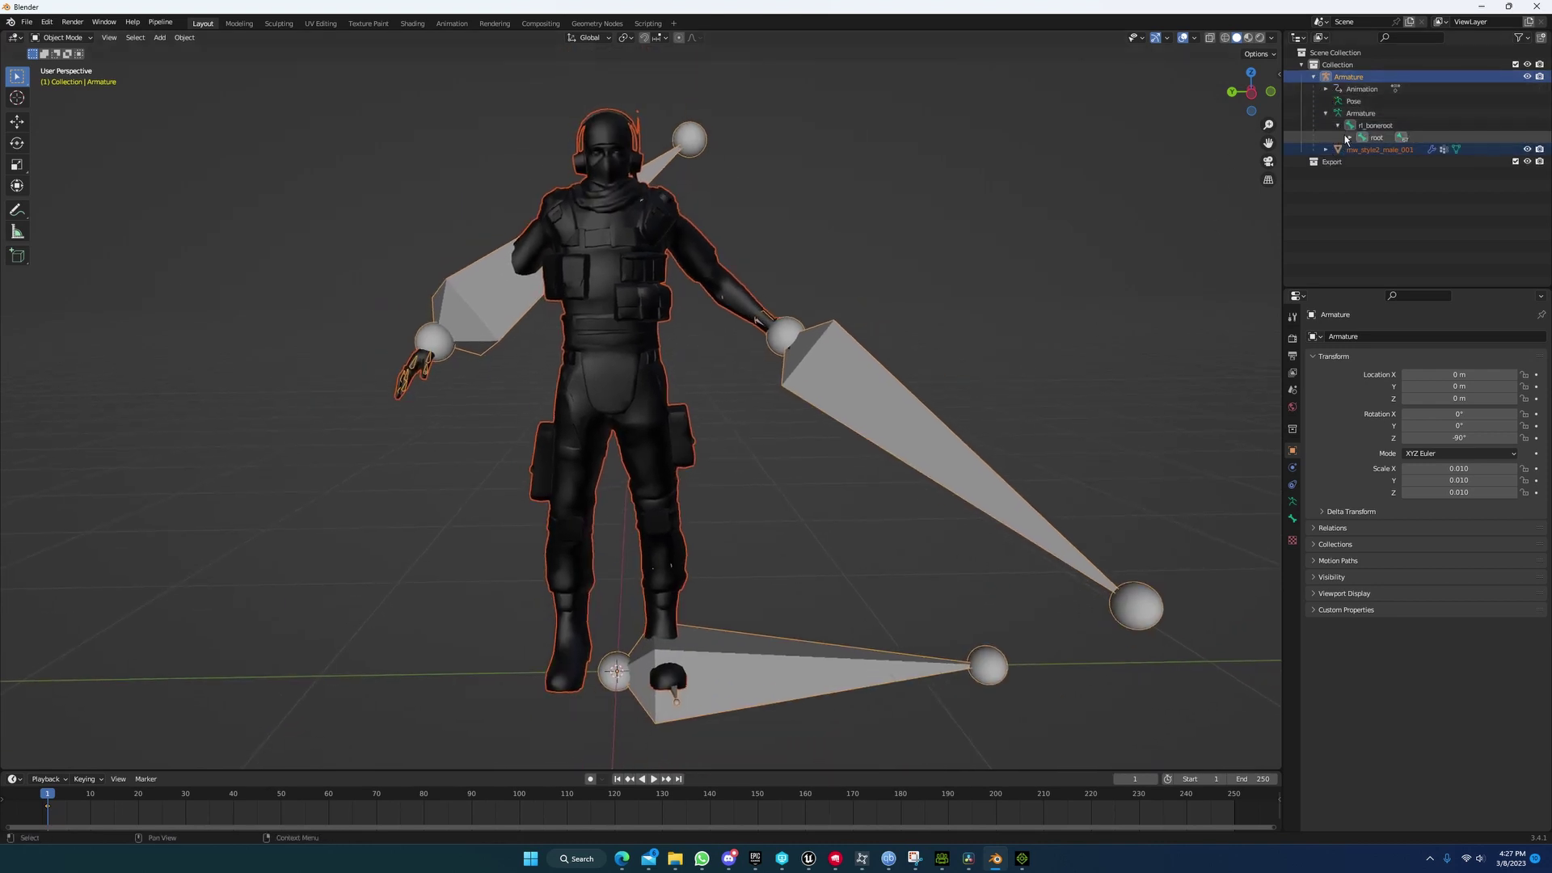
left_click(1348, 138)
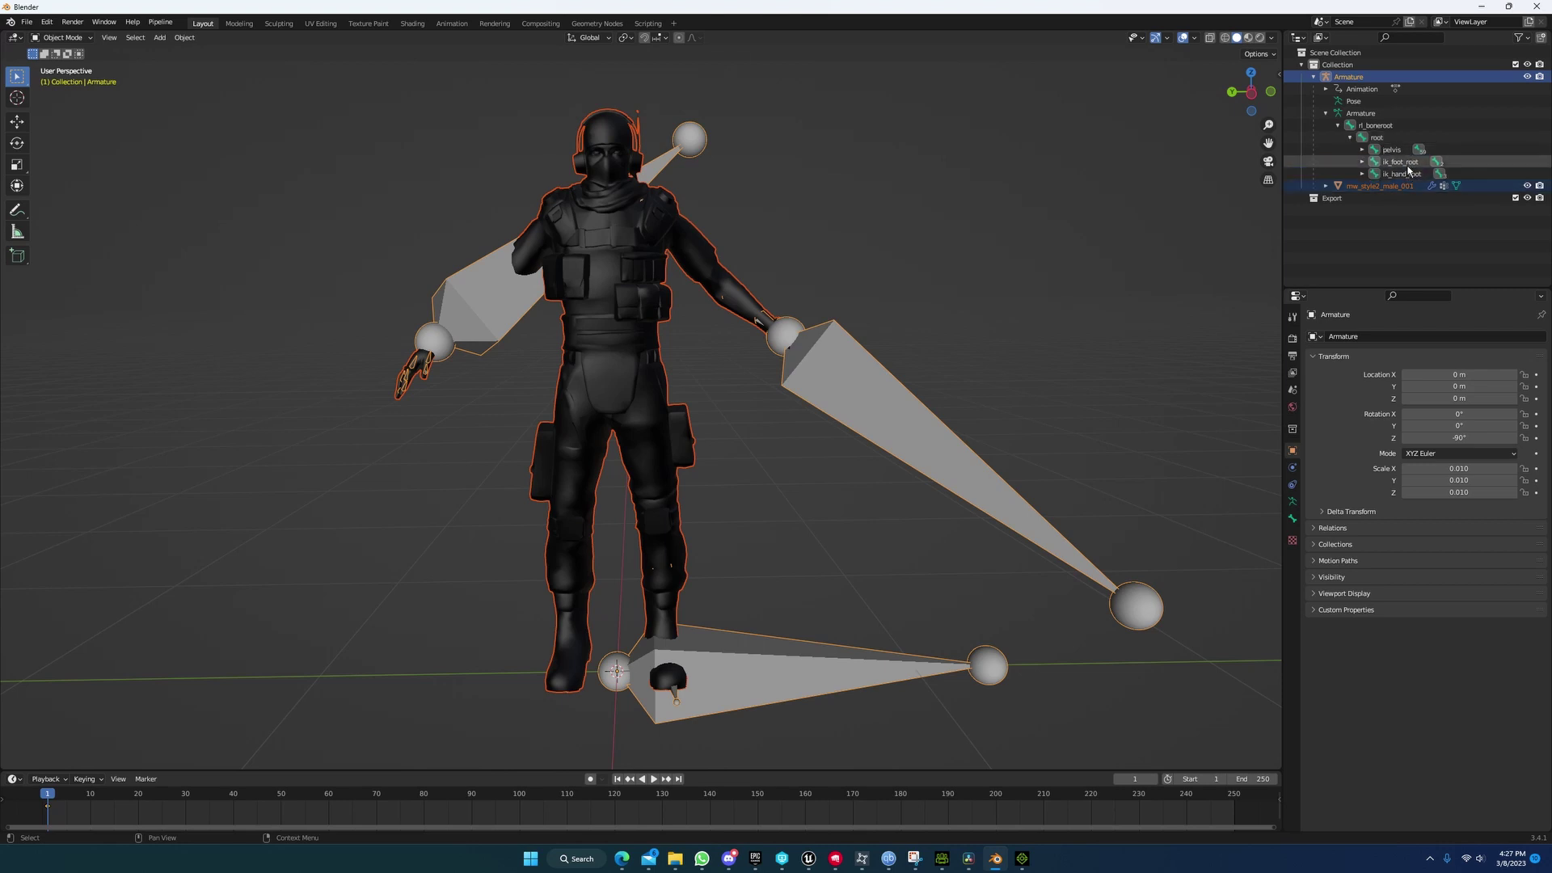
Step: Inspect the ik_foot_root, root, rl_boneroot and pelvis bones, then select the whole armature
left_click(1407, 164)
left_click(1377, 138)
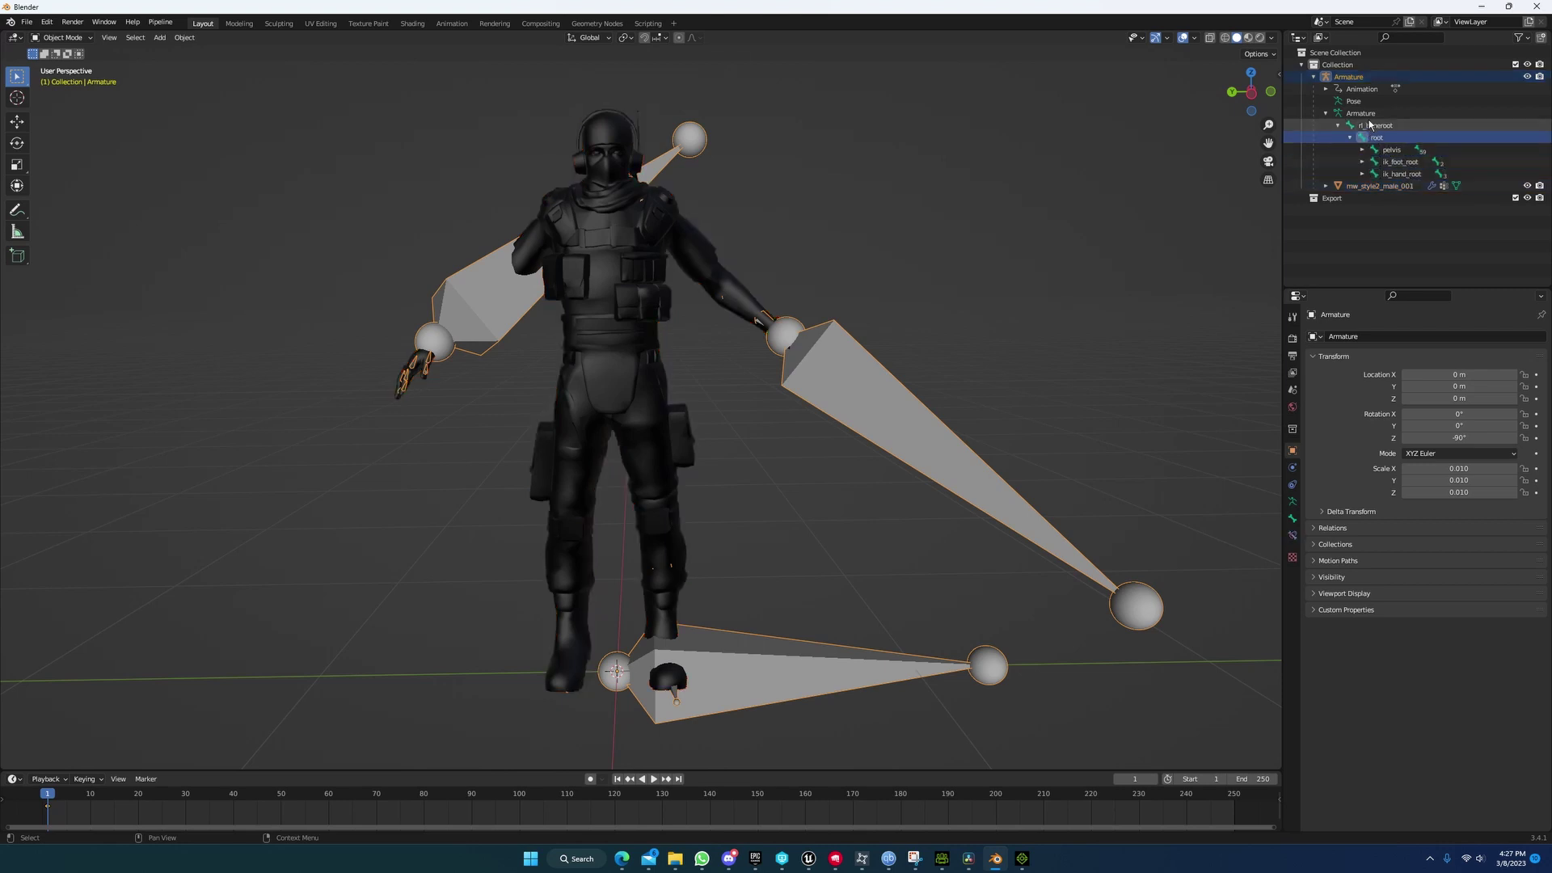
left_click(1369, 126)
left_click(1380, 139)
left_click(1377, 126)
left_click(1377, 139)
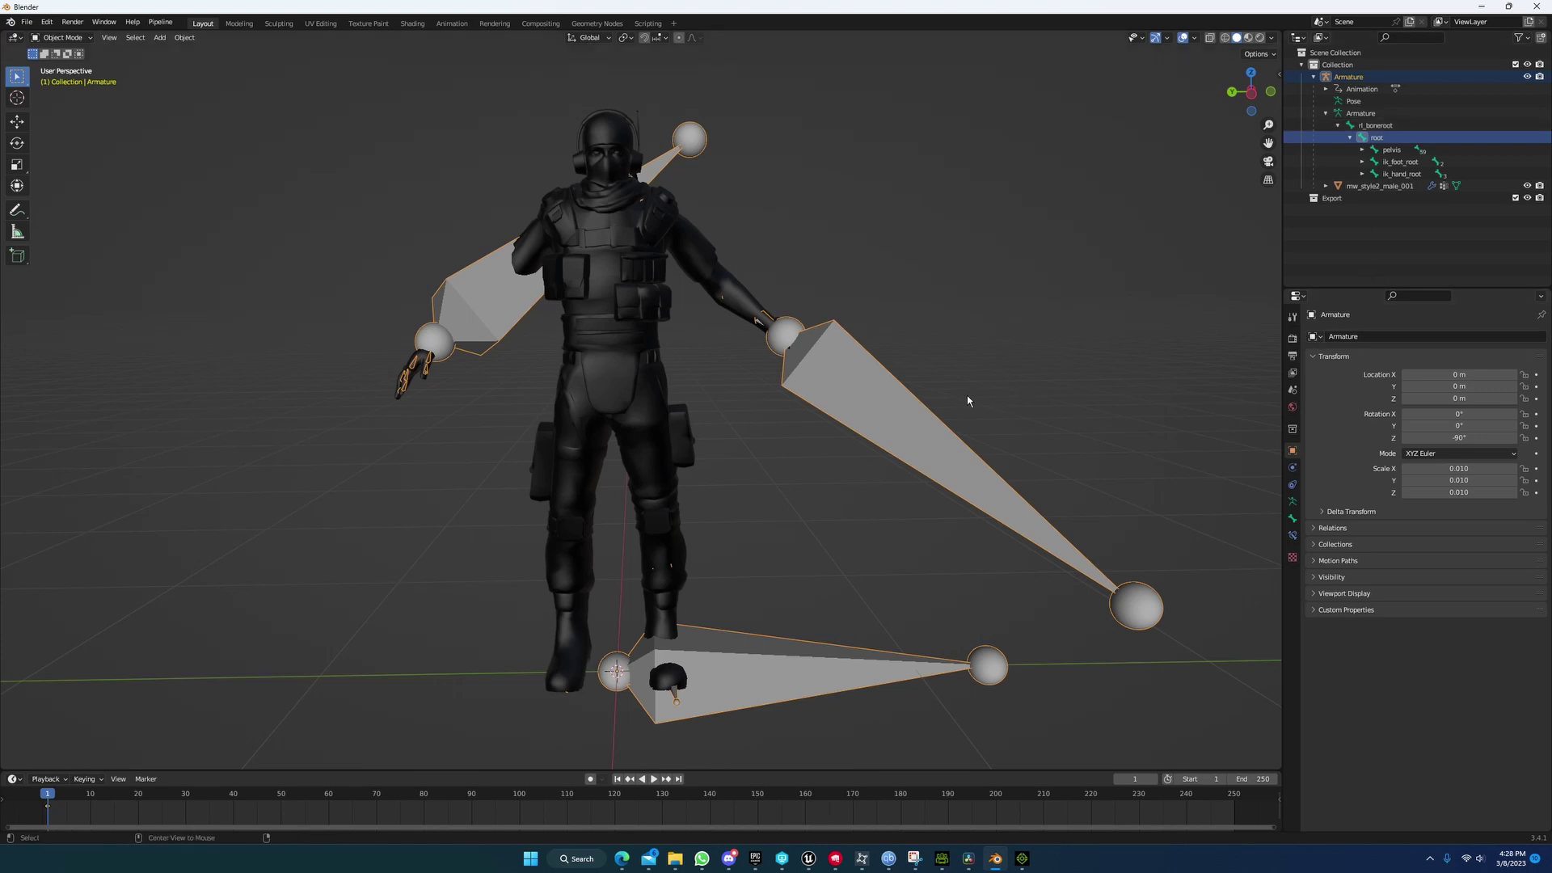
middle_click_drag(967, 340, 907, 378)
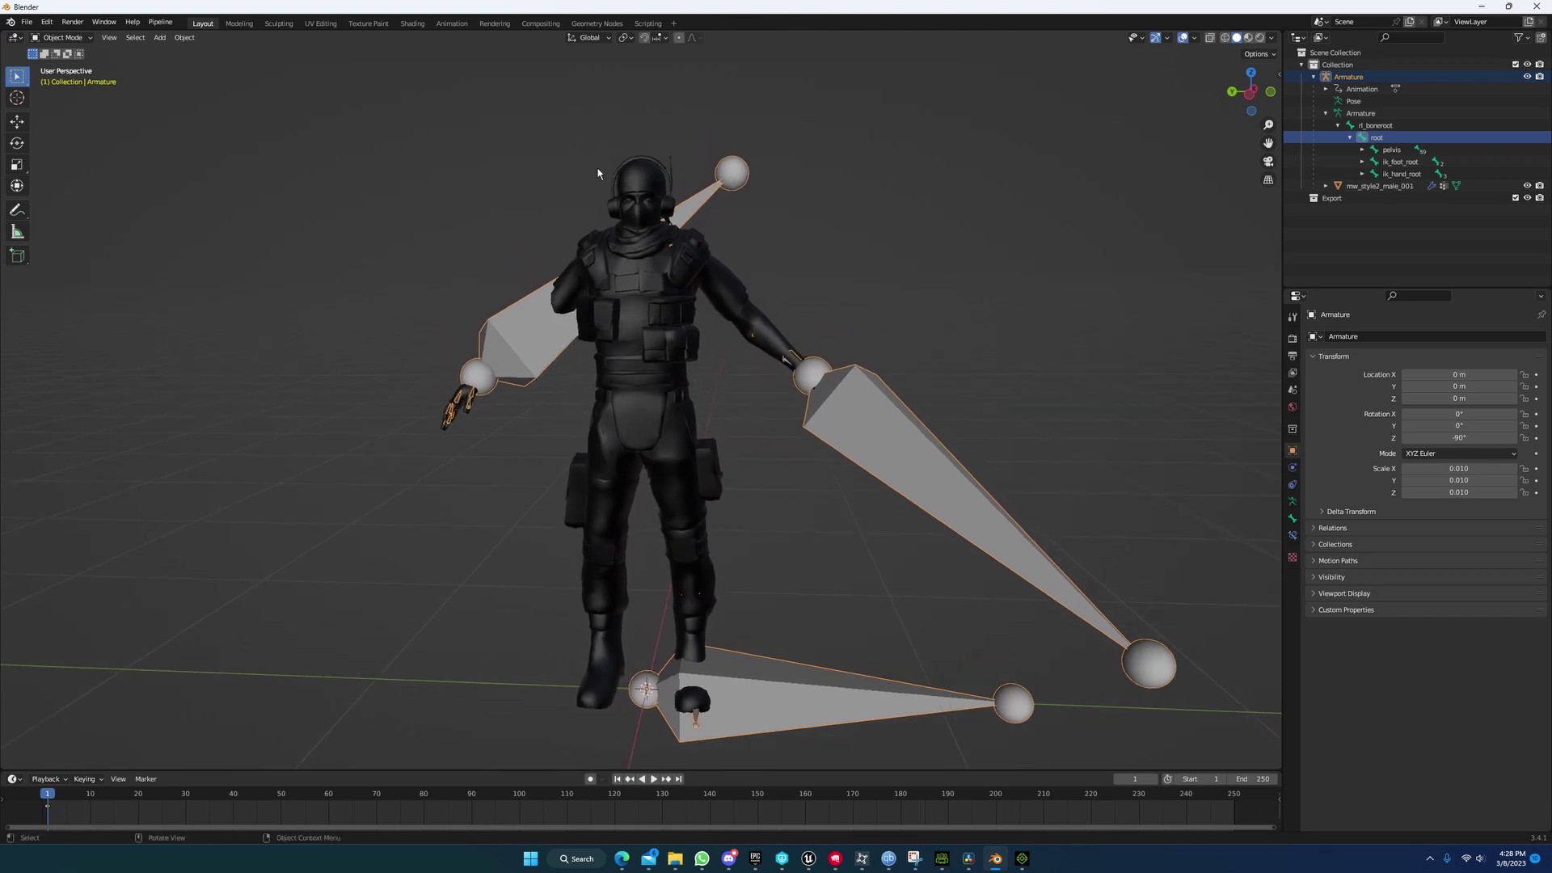
left_click(1395, 149)
left_click(845, 395)
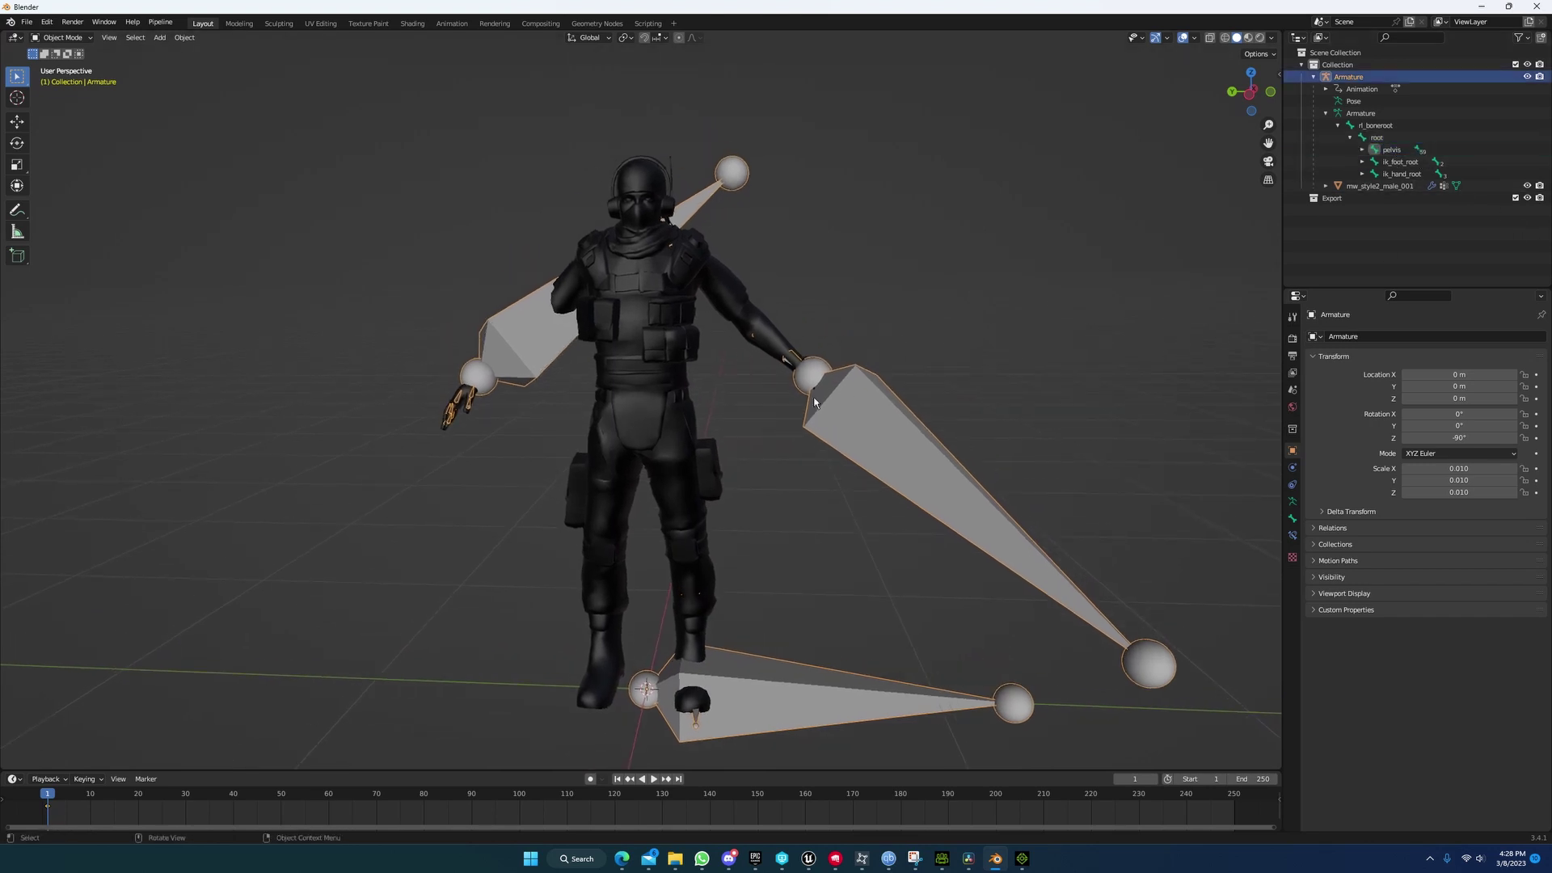
Step: Enter Edit Mode and set the pelvis bone's parent to rl_boneroot in Bone Relations
left_click(62, 37)
left_click(60, 65)
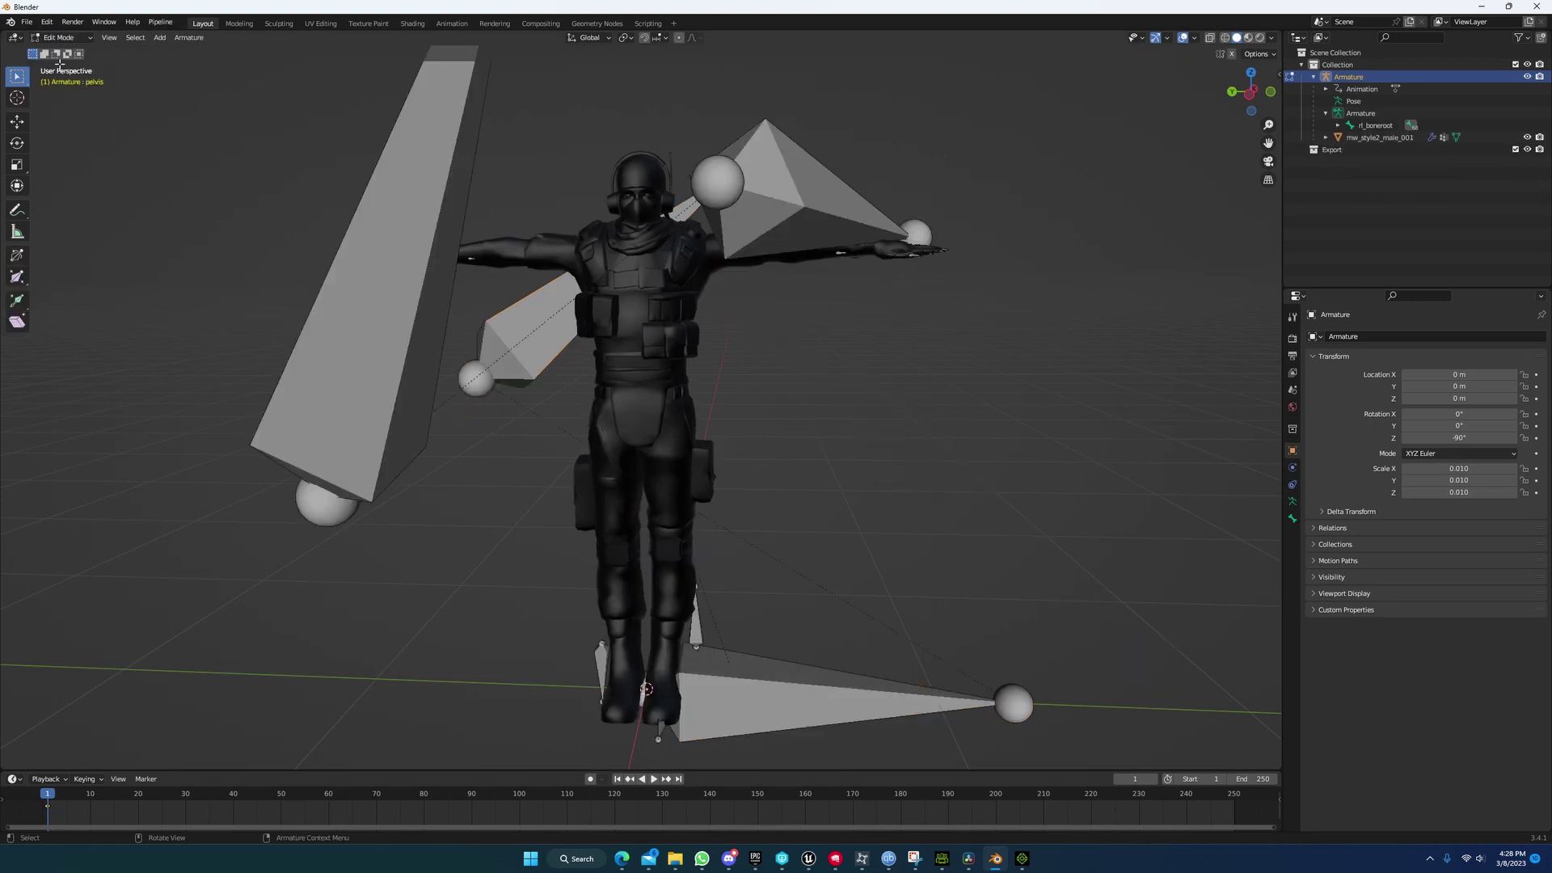
left_click(1338, 125)
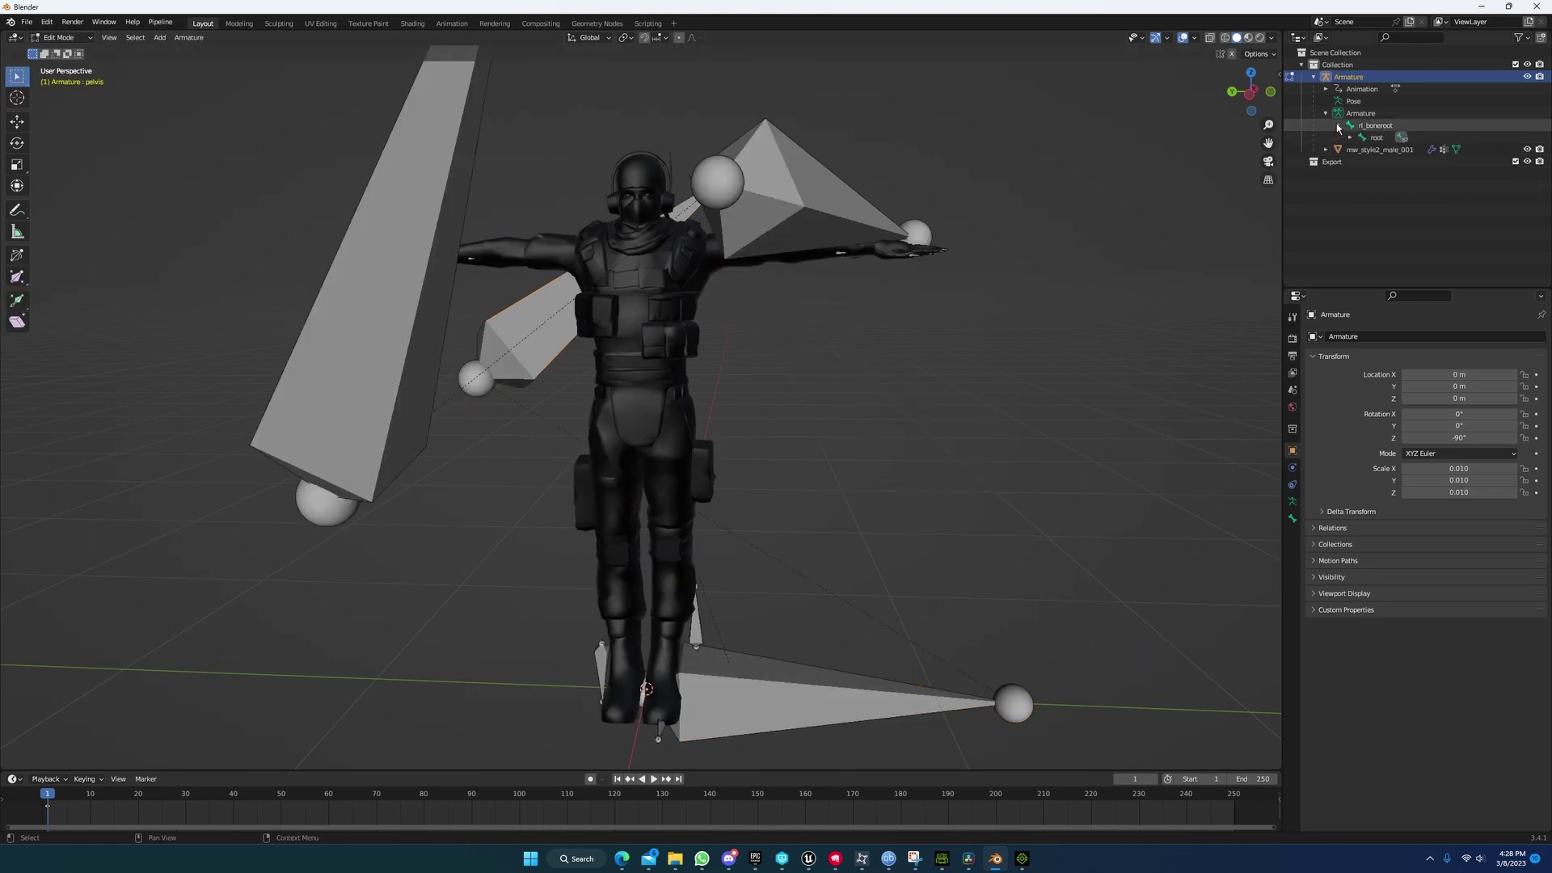
left_click(1349, 139)
left_click(1392, 150)
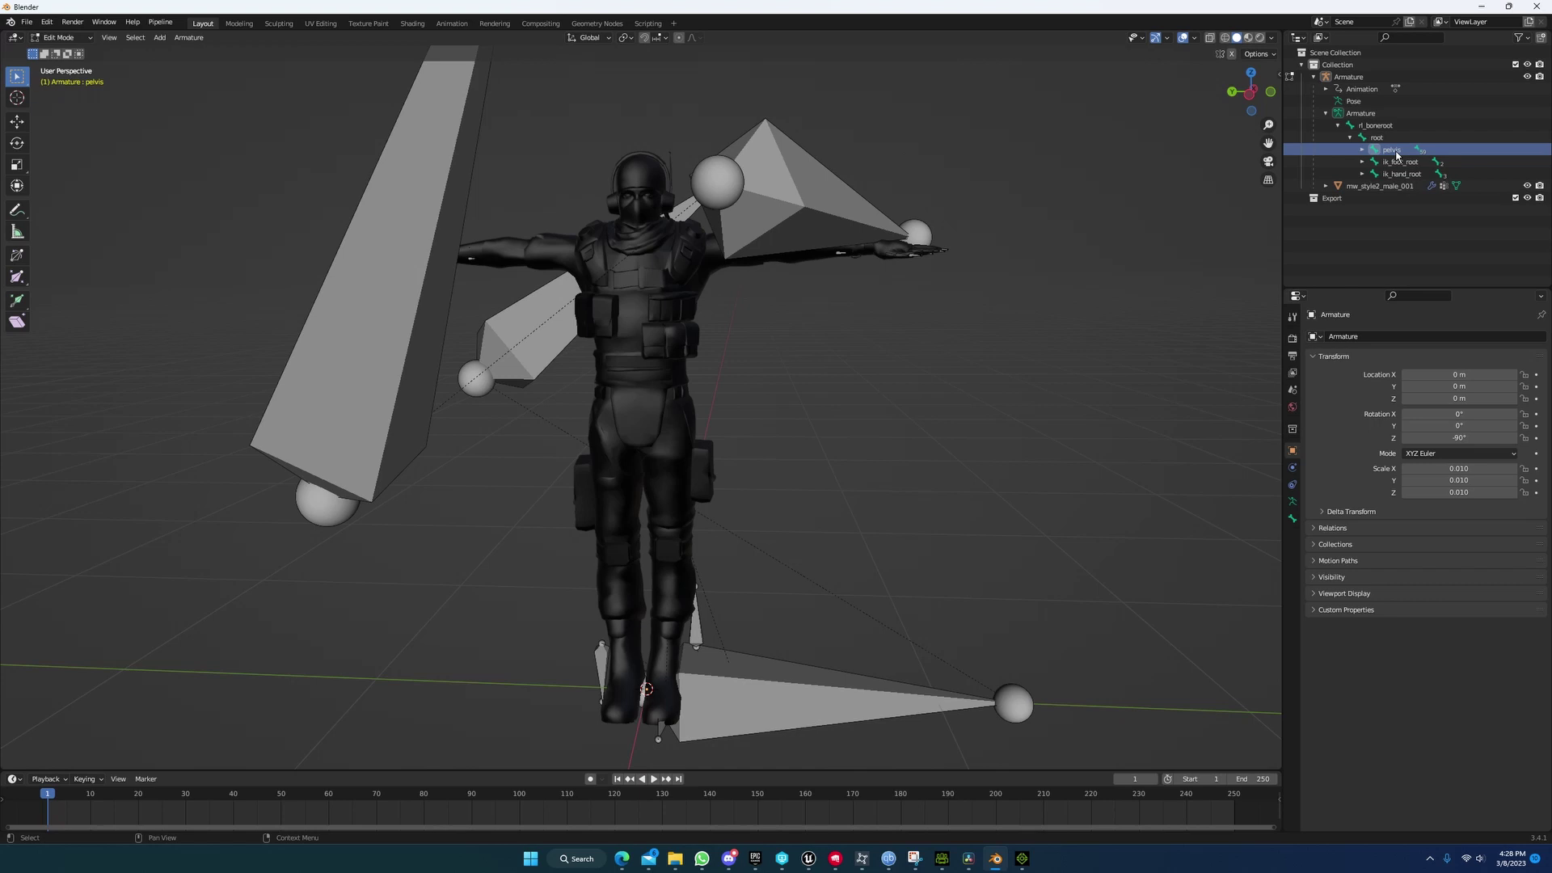
left_click(1291, 520)
left_click(1335, 505)
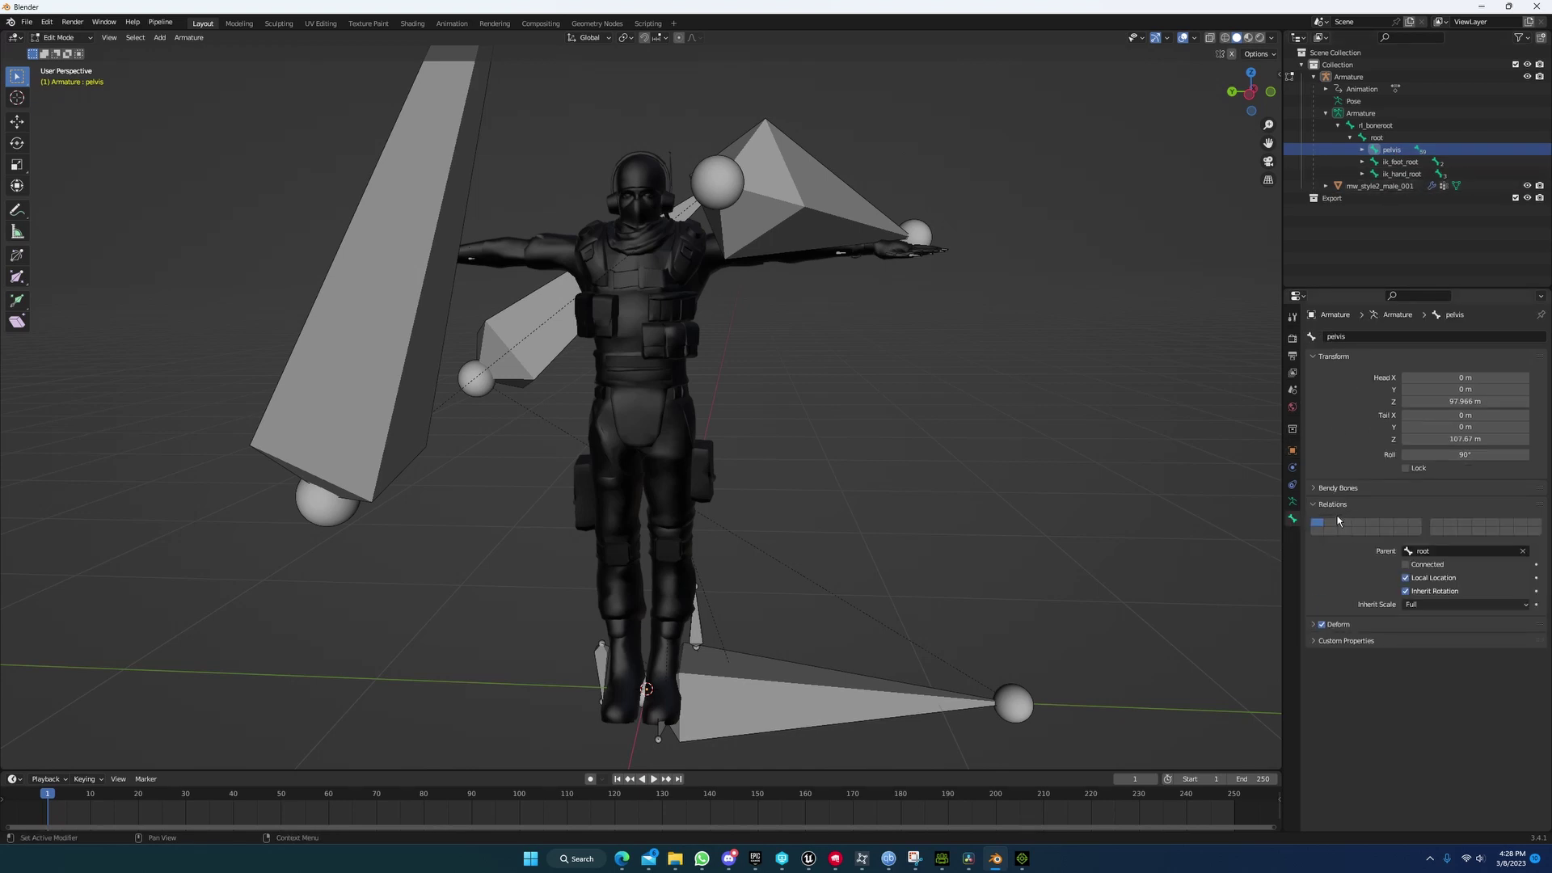
left_click(1457, 553)
left_click(1429, 566)
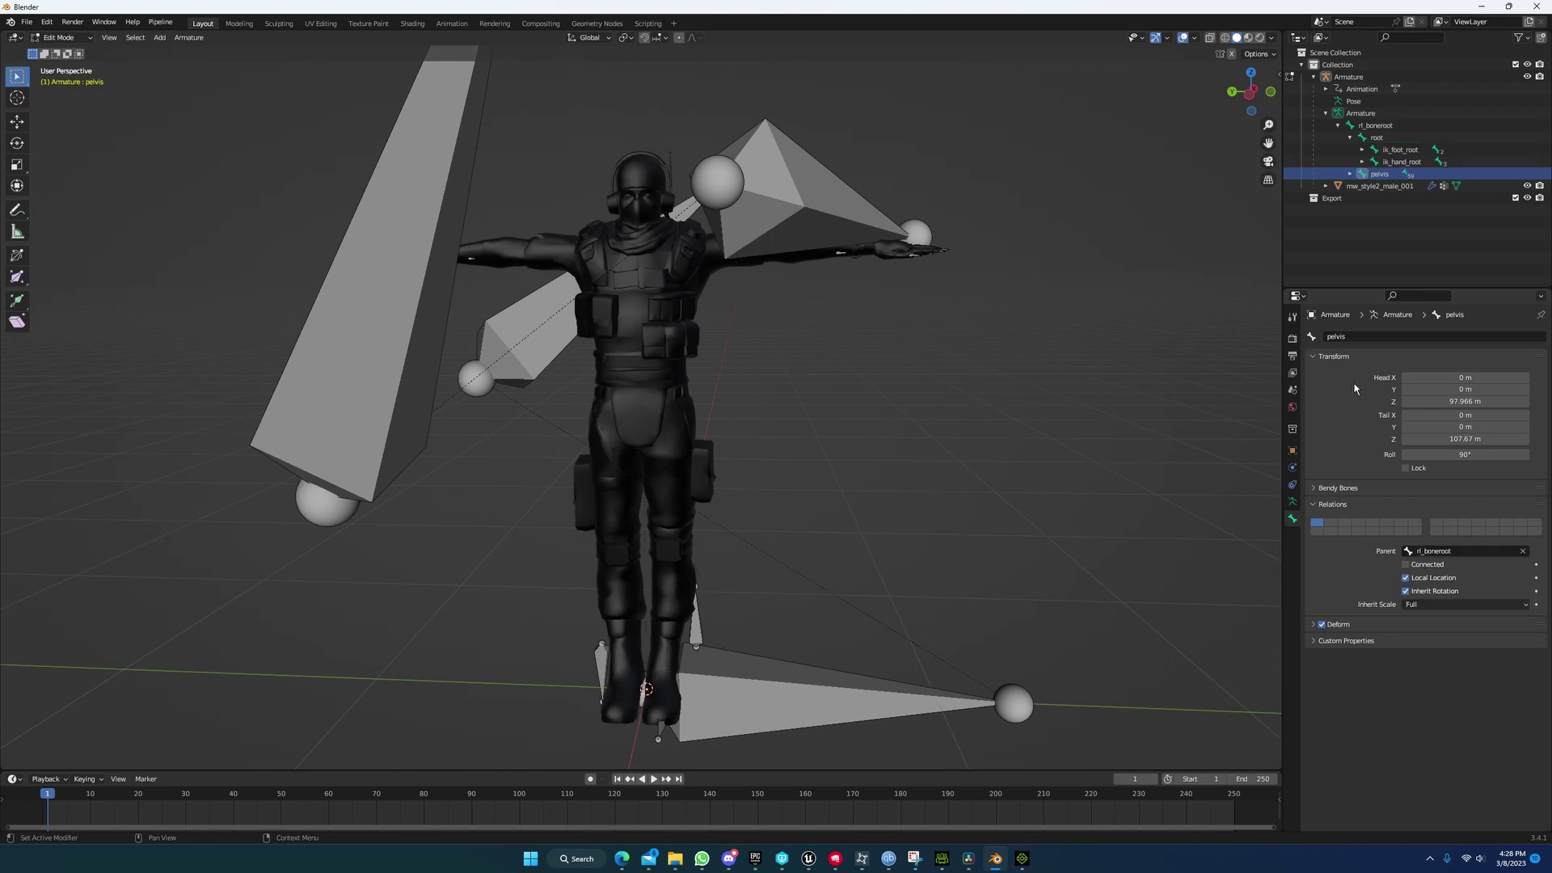
Step: Reparent ik_foot_root and ik_hand_root to rl_boneroot too, then select the old root bone
left_click(1399, 150)
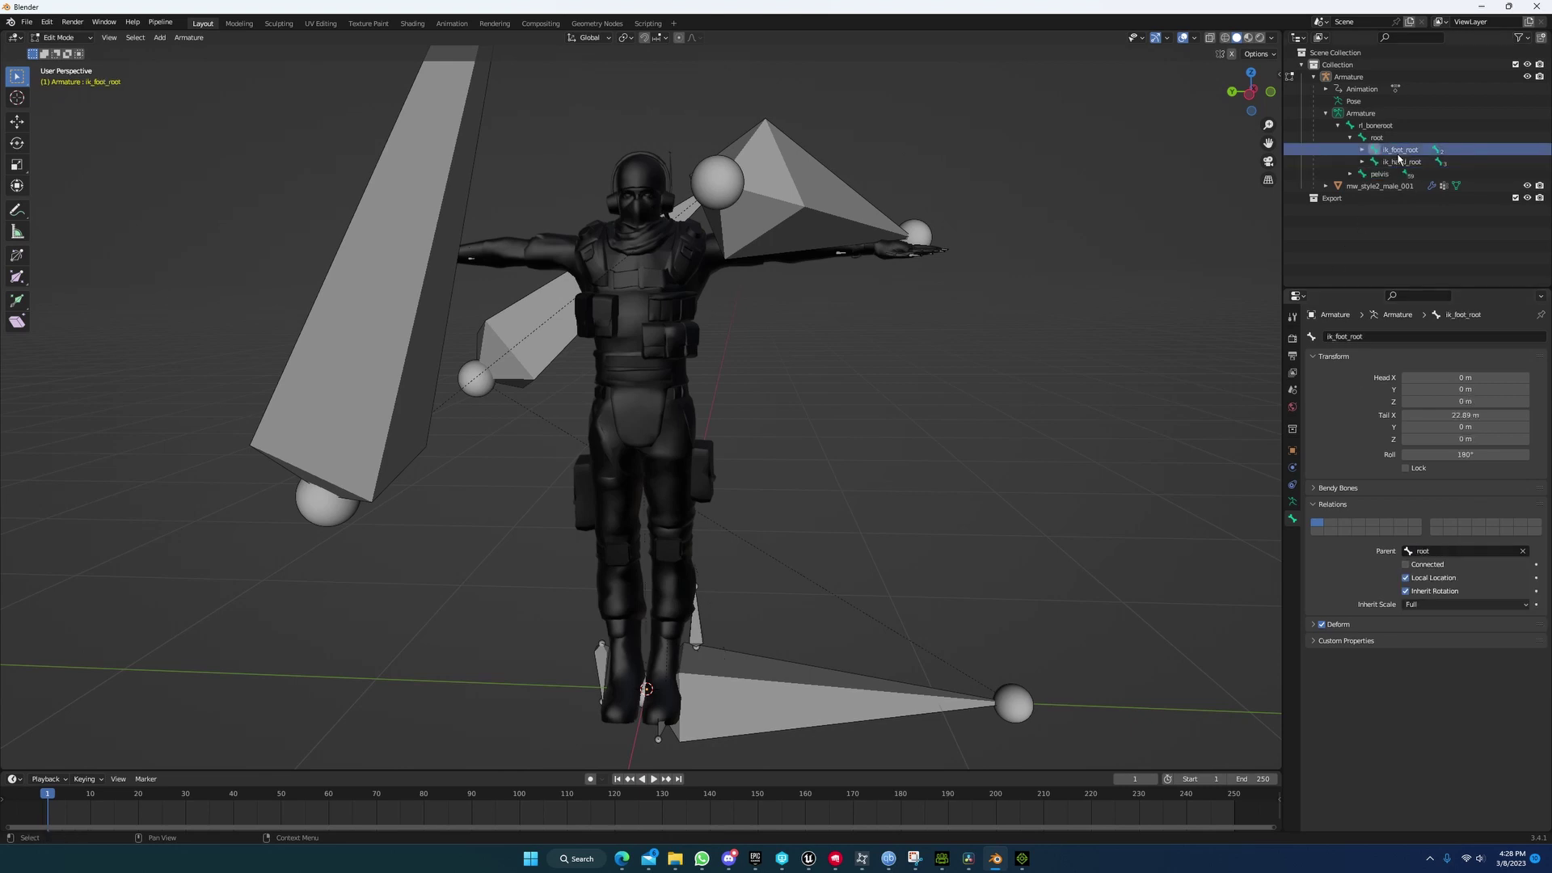
left_click(1436, 552)
left_click(1428, 567)
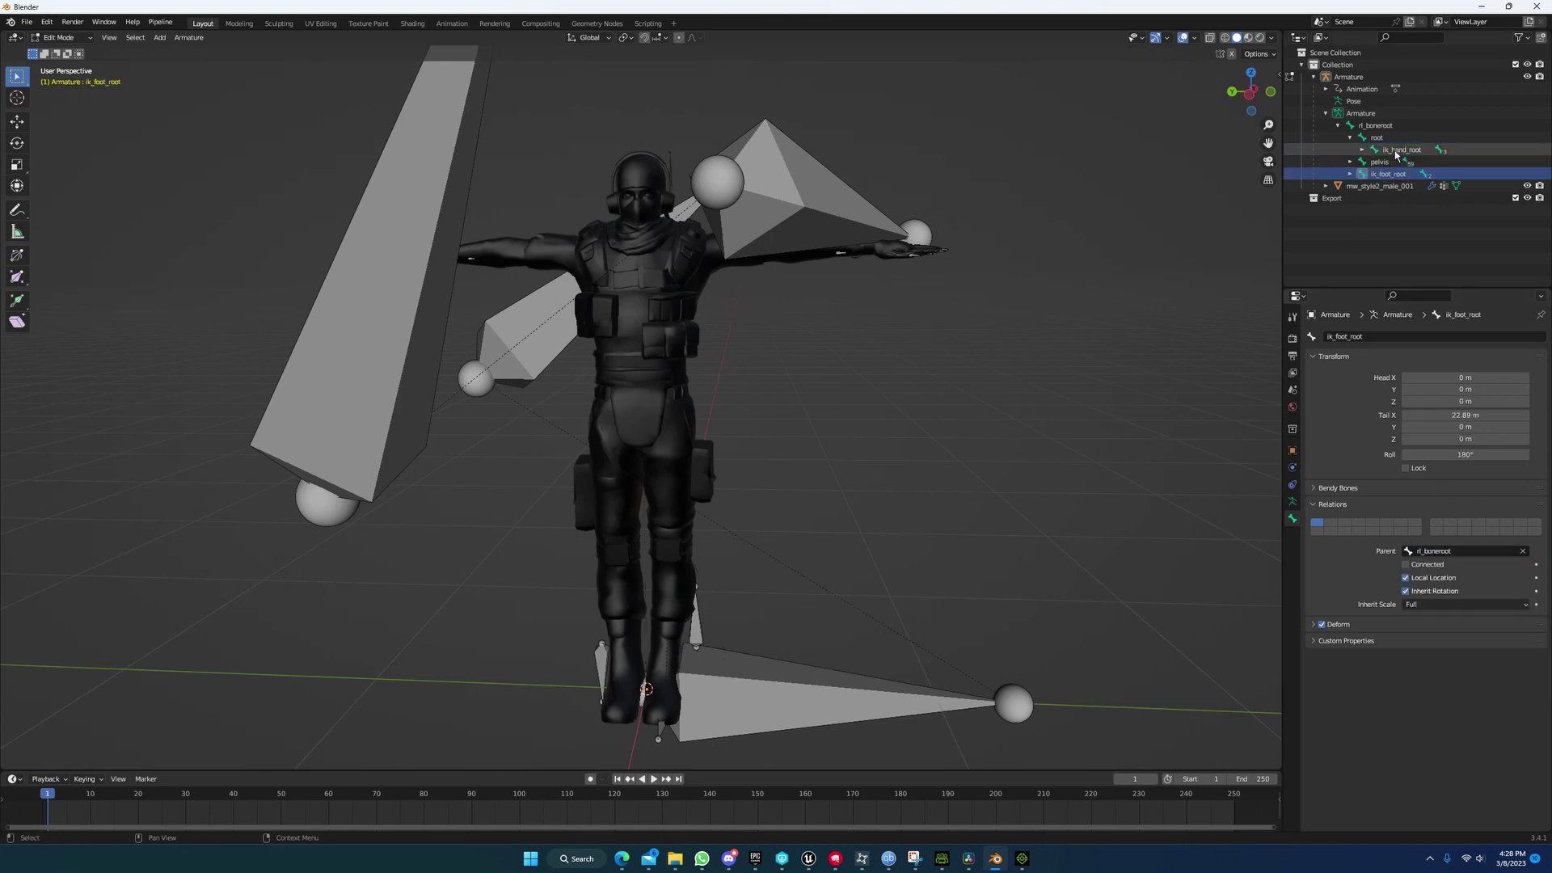
left_click(1398, 150)
left_click(1446, 552)
left_click(1434, 569)
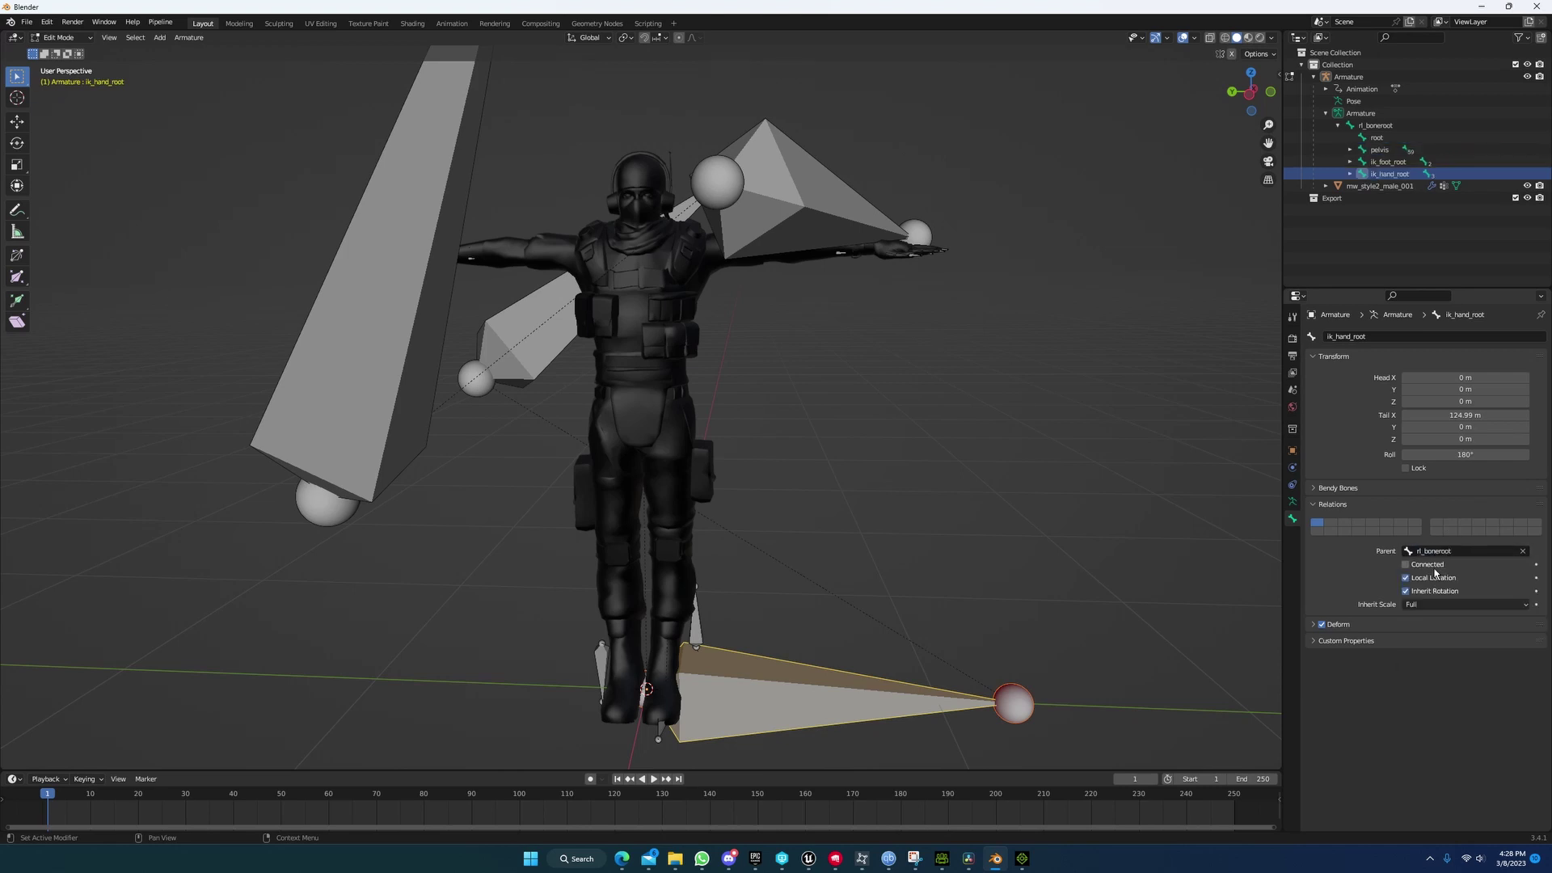
left_click(1377, 138)
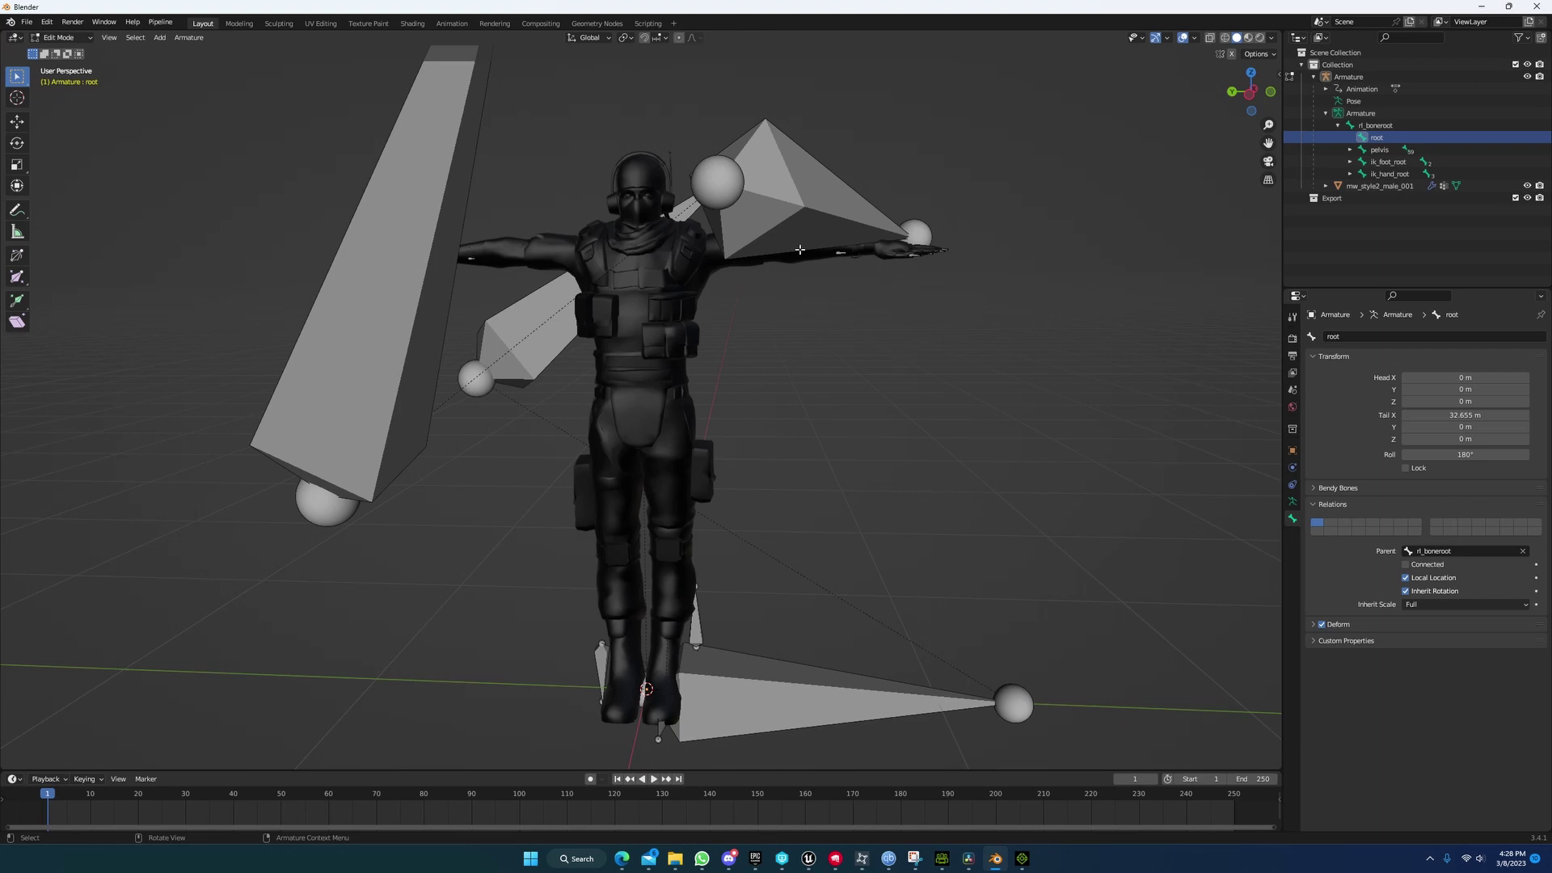
Step: Delete the old root bone and rename rl_boneroot to root
key("x")
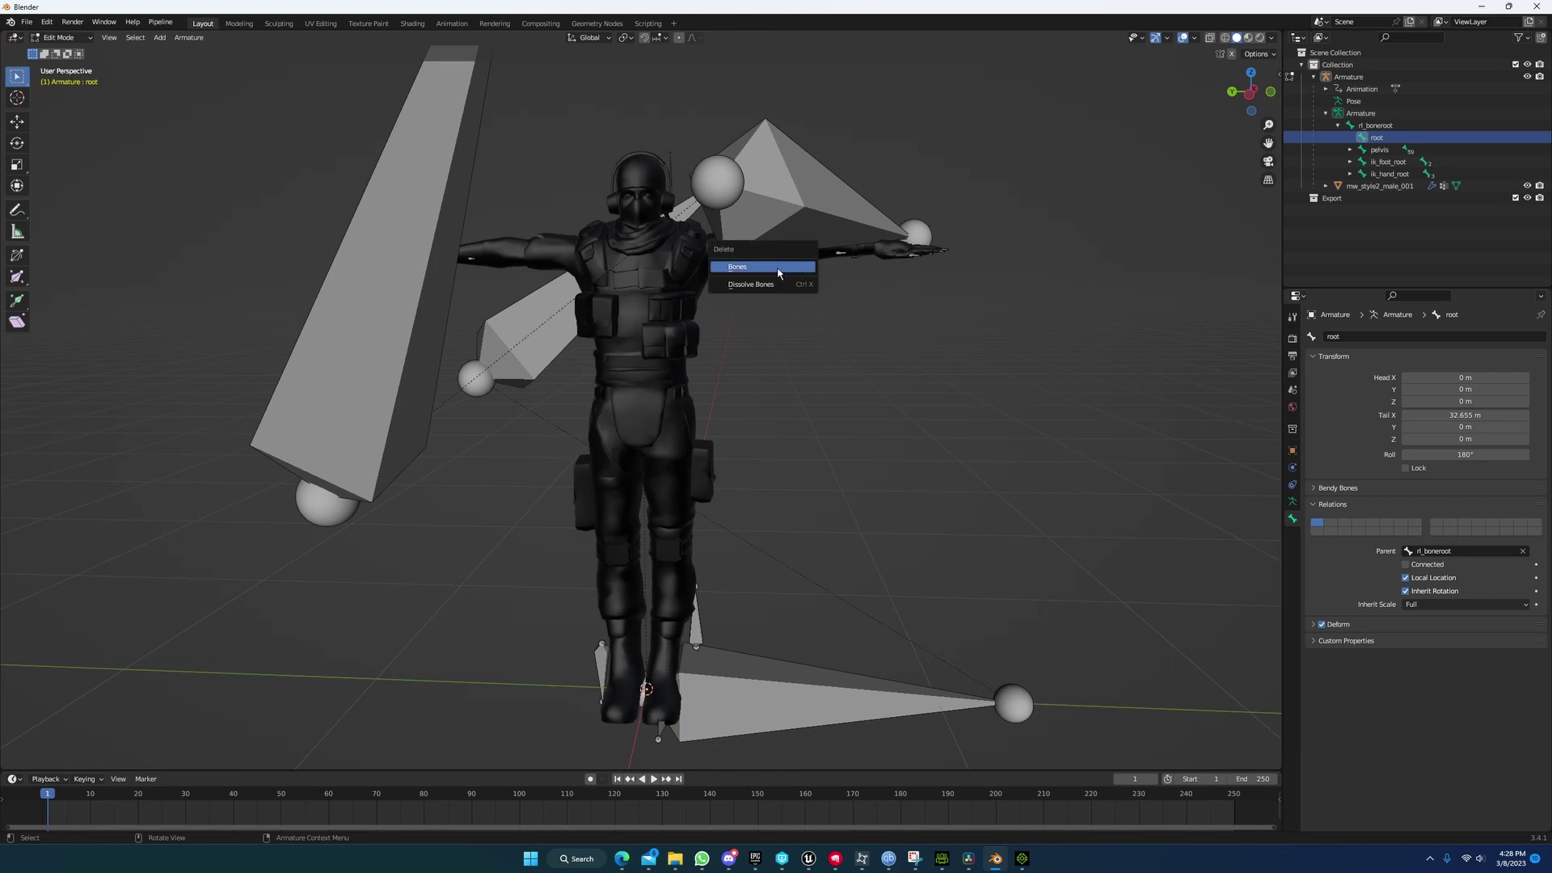
left_click(777, 267)
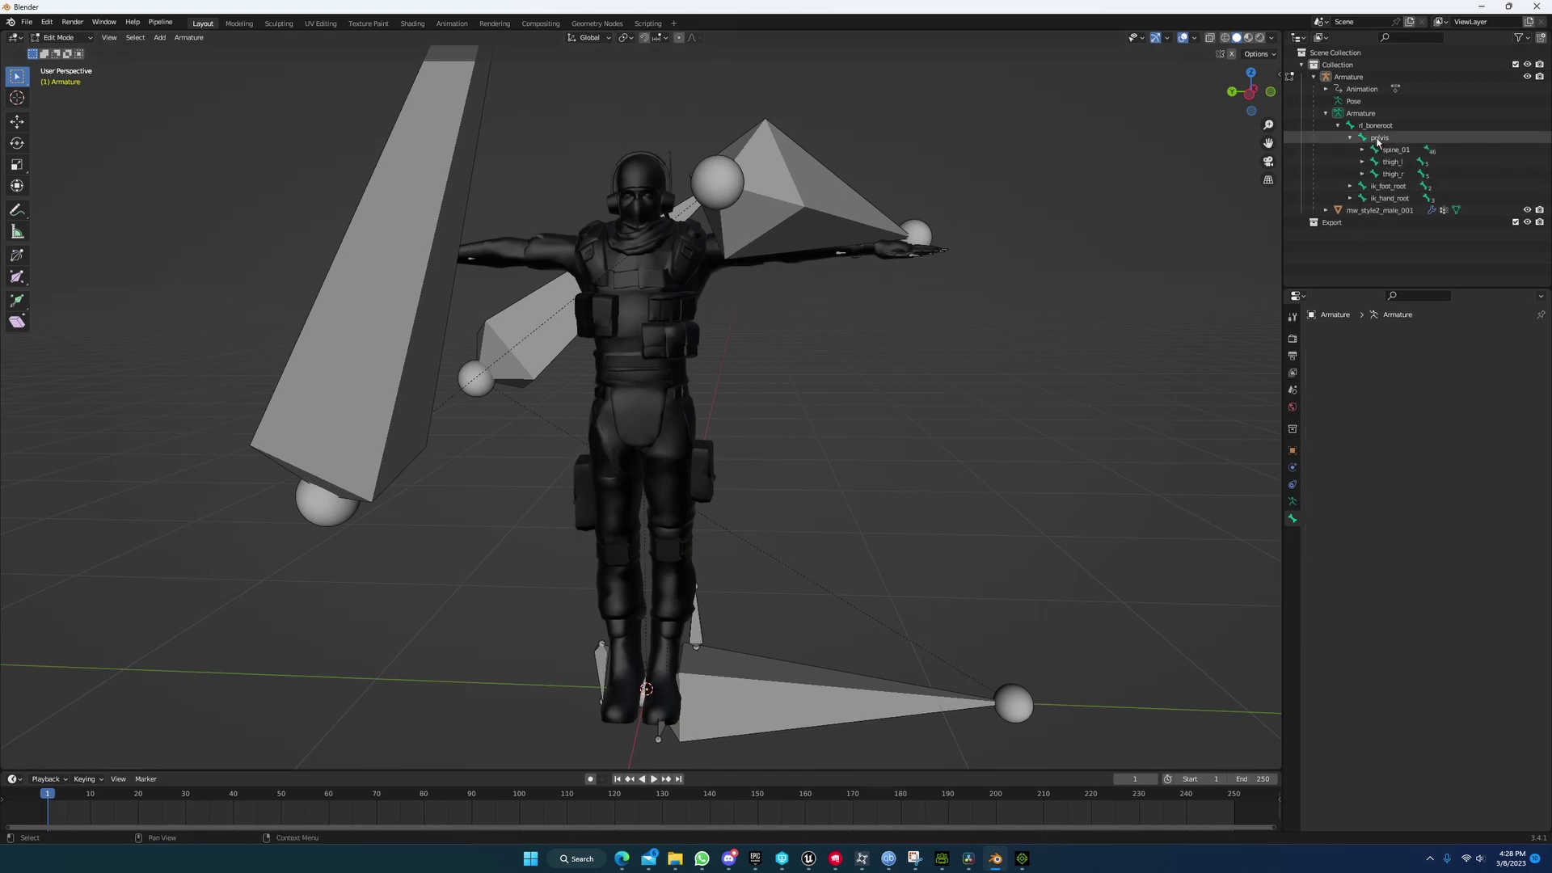
left_click(1350, 138)
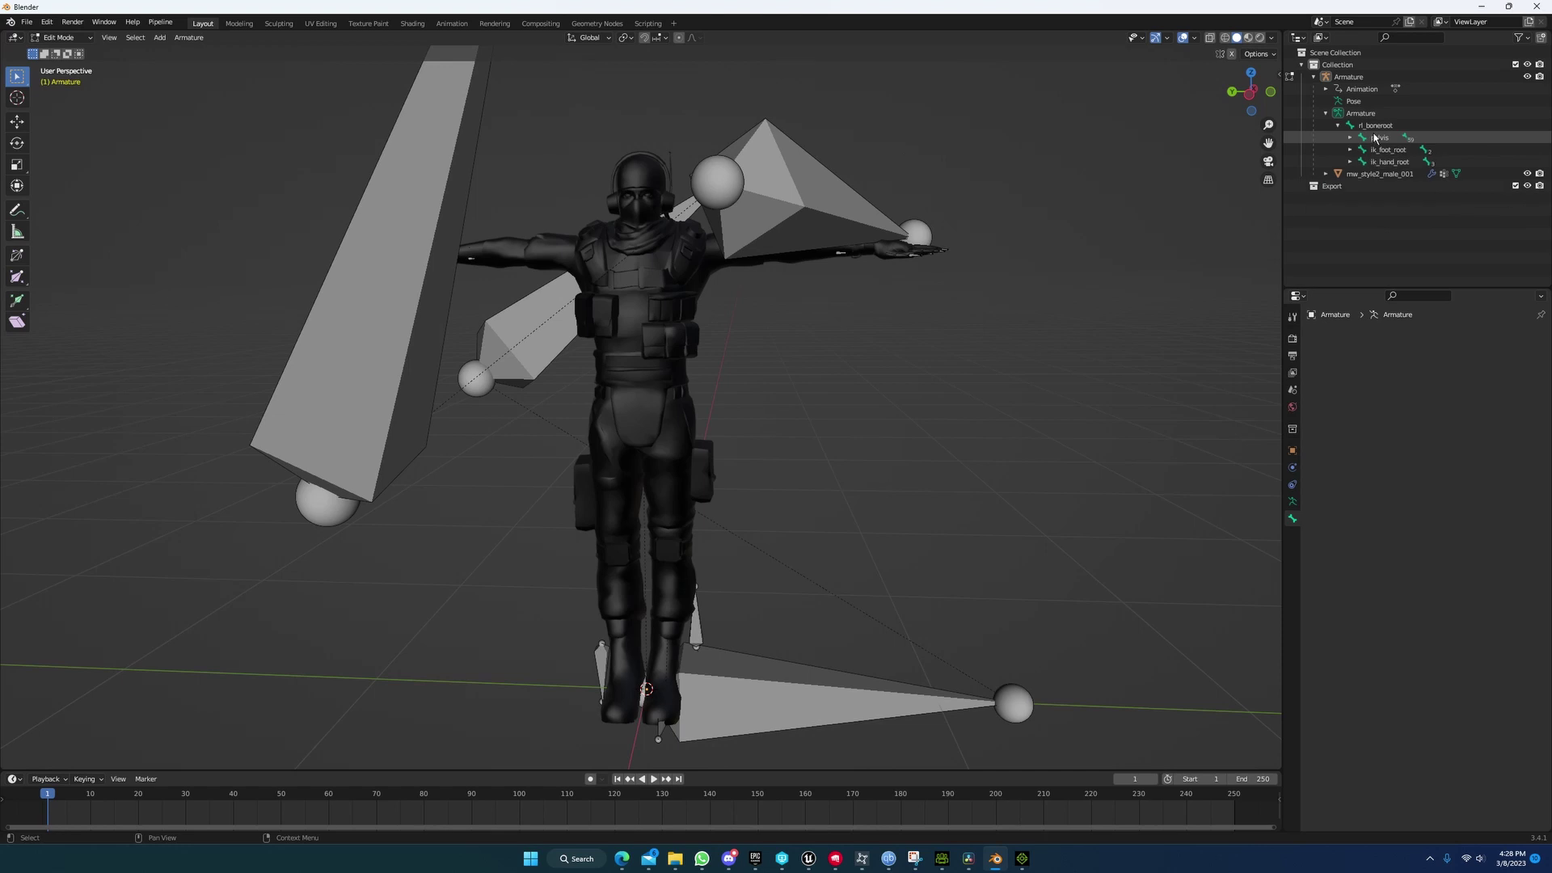
left_click(1375, 125)
left_click(1359, 334)
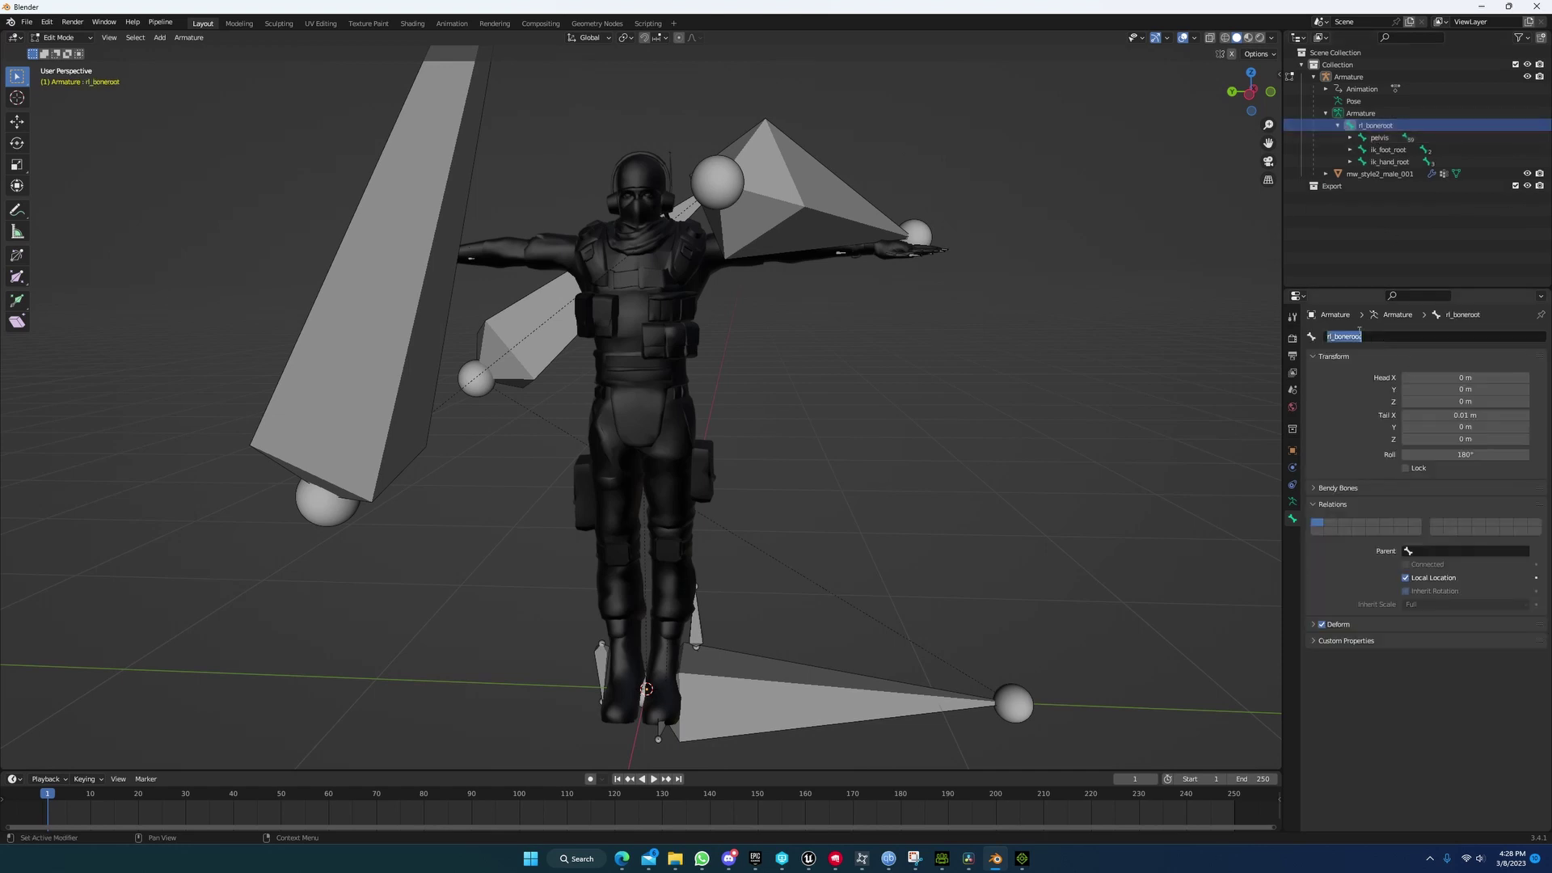
type("root")
key("Return")
Step: Orbit to check the bones, then return the armature to Object Mode
middle_click_drag(945, 299, 929, 307)
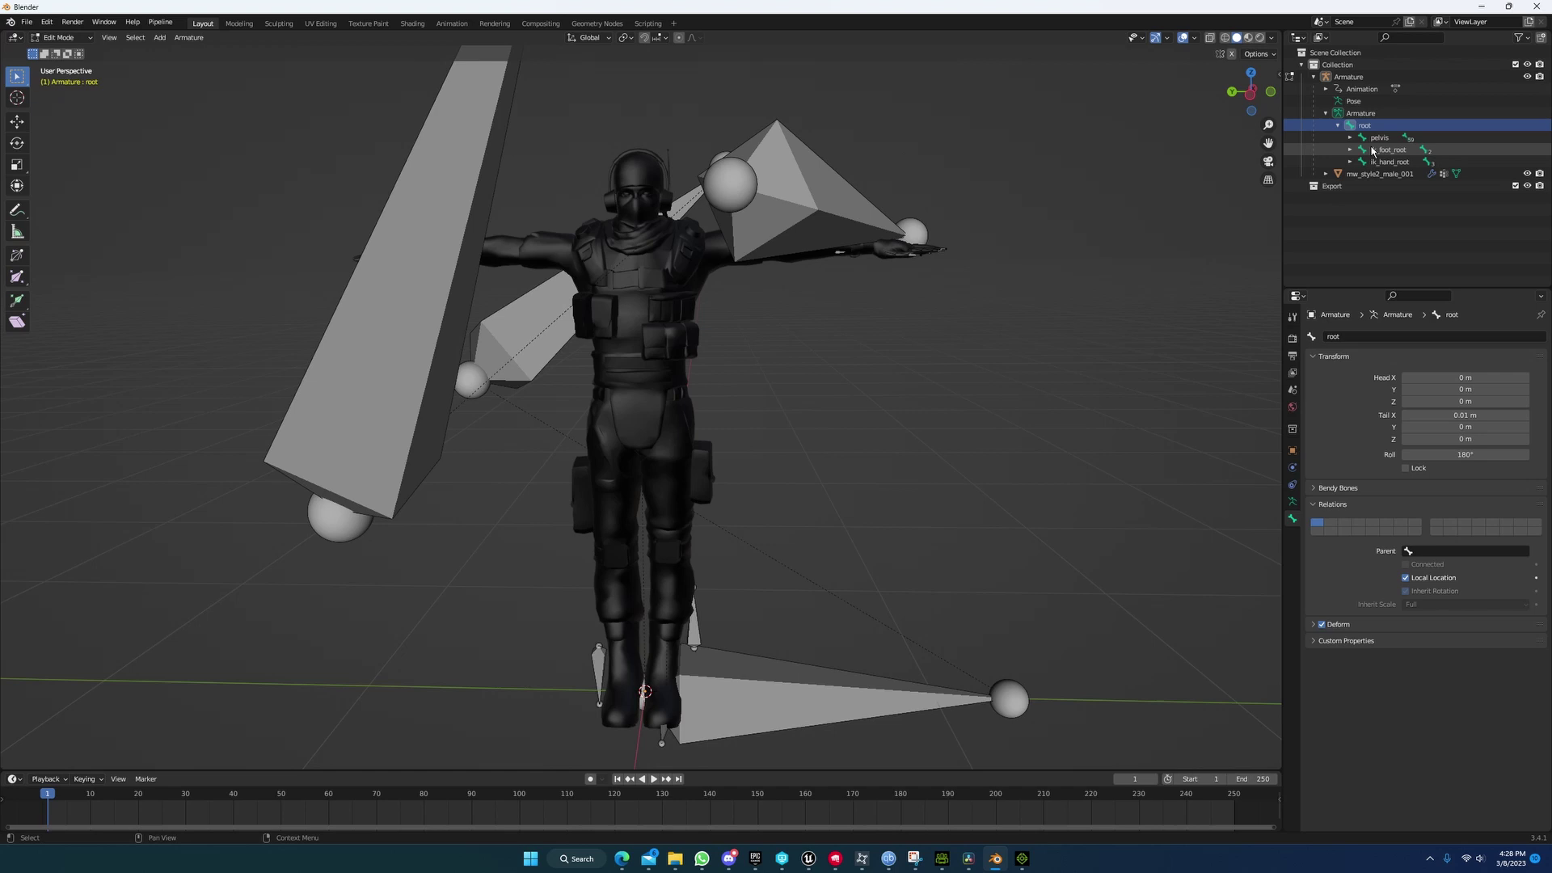
scroll(838, 388, "down", 5)
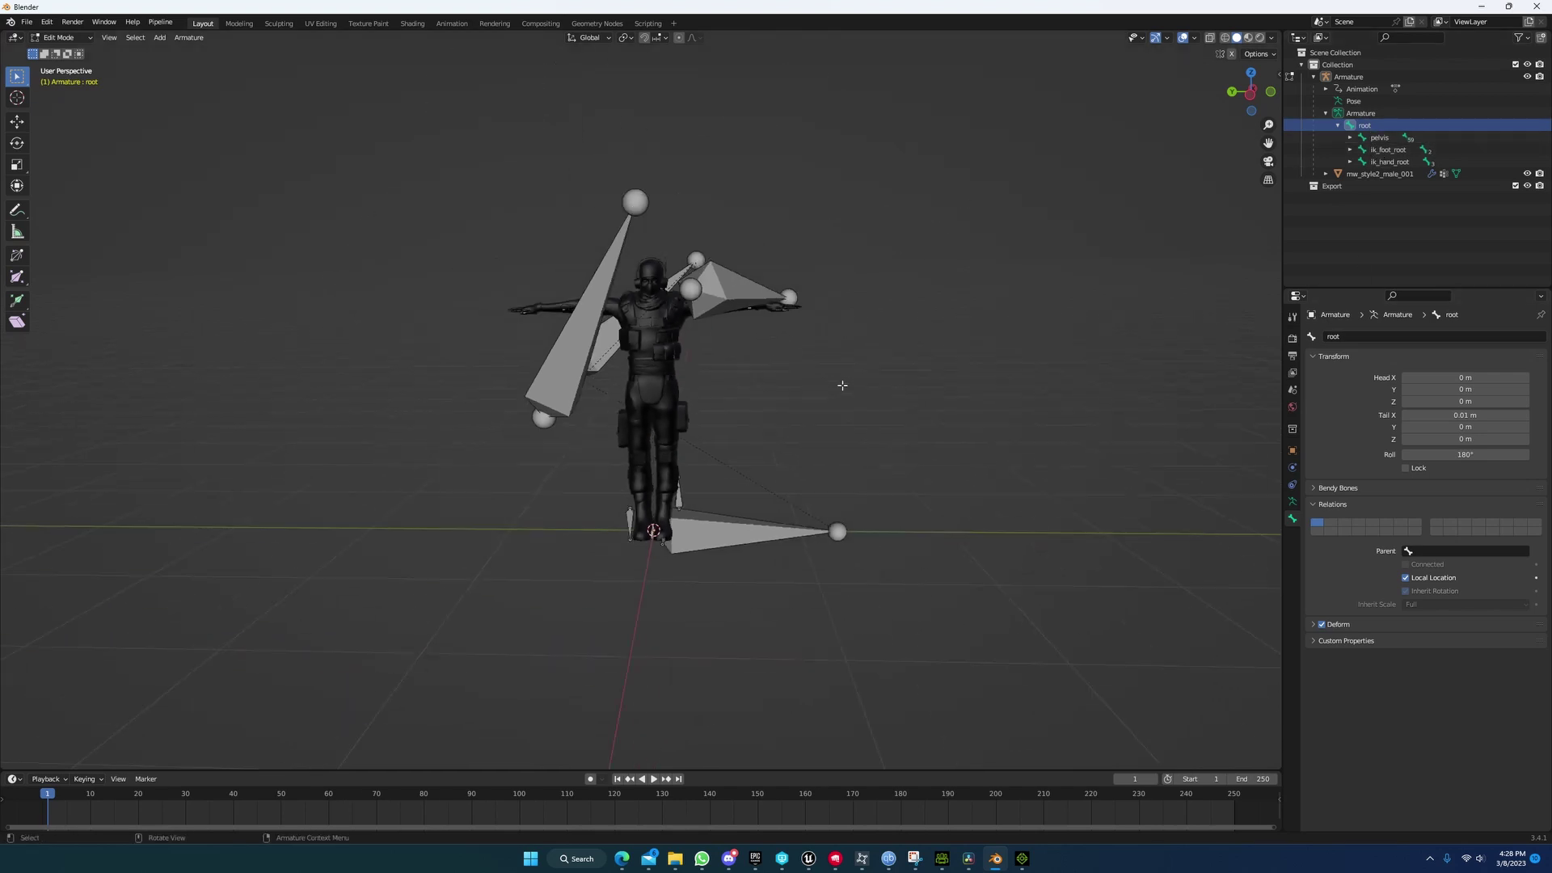
mouse_move(726, 428)
middle_mouse_down()
mouse_move(779, 399)
mouse_move(721, 406)
middle_mouse_up()
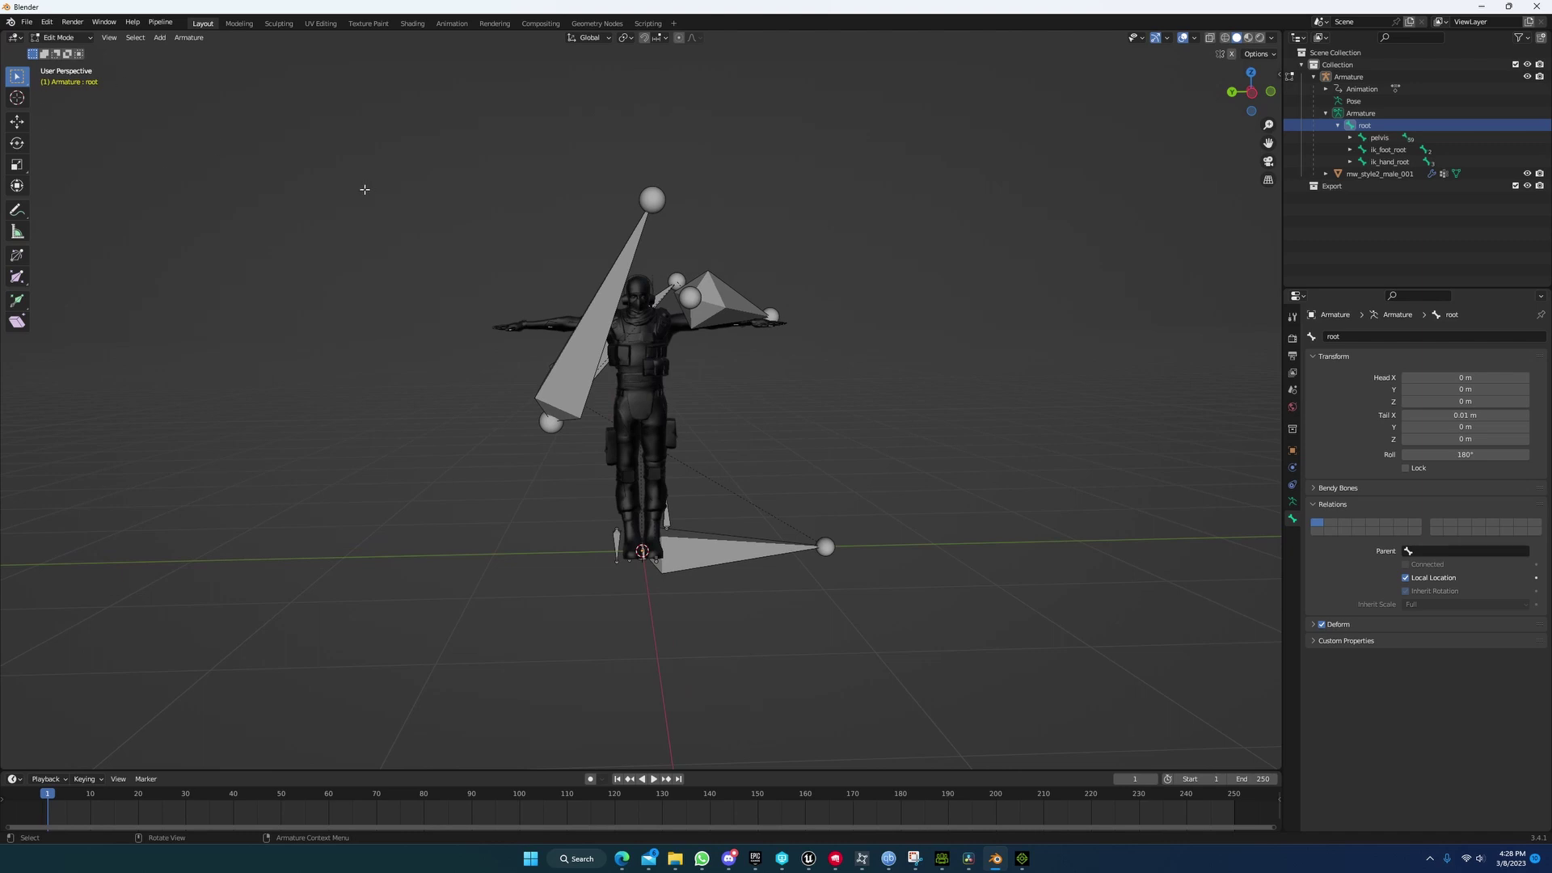
key("Tab")
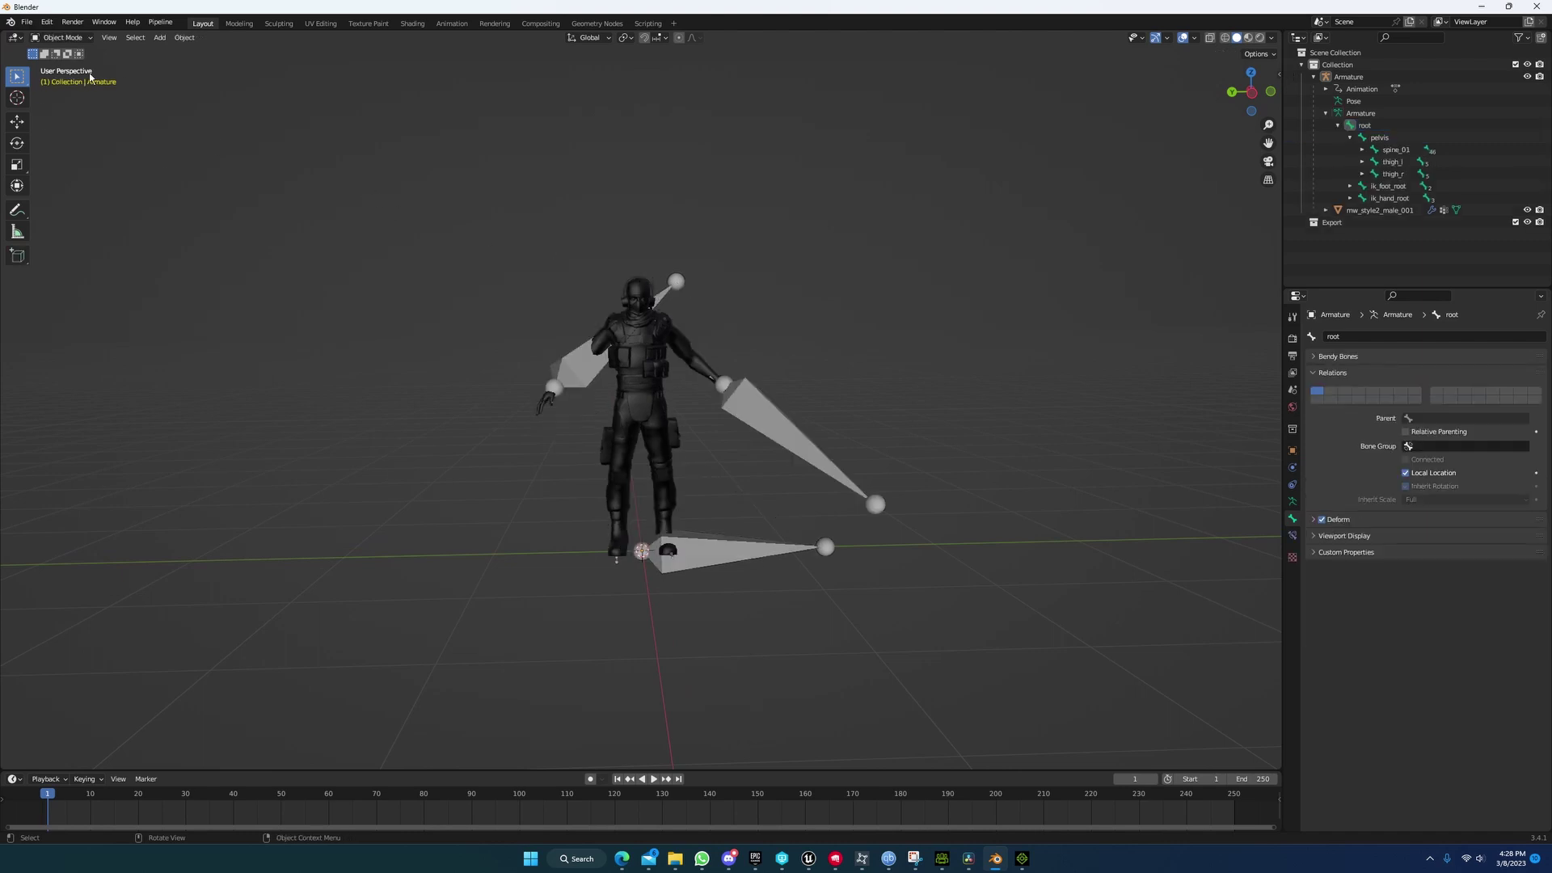
Step: Start an FBX export with the UE Export operator preset applied
left_click(62, 37)
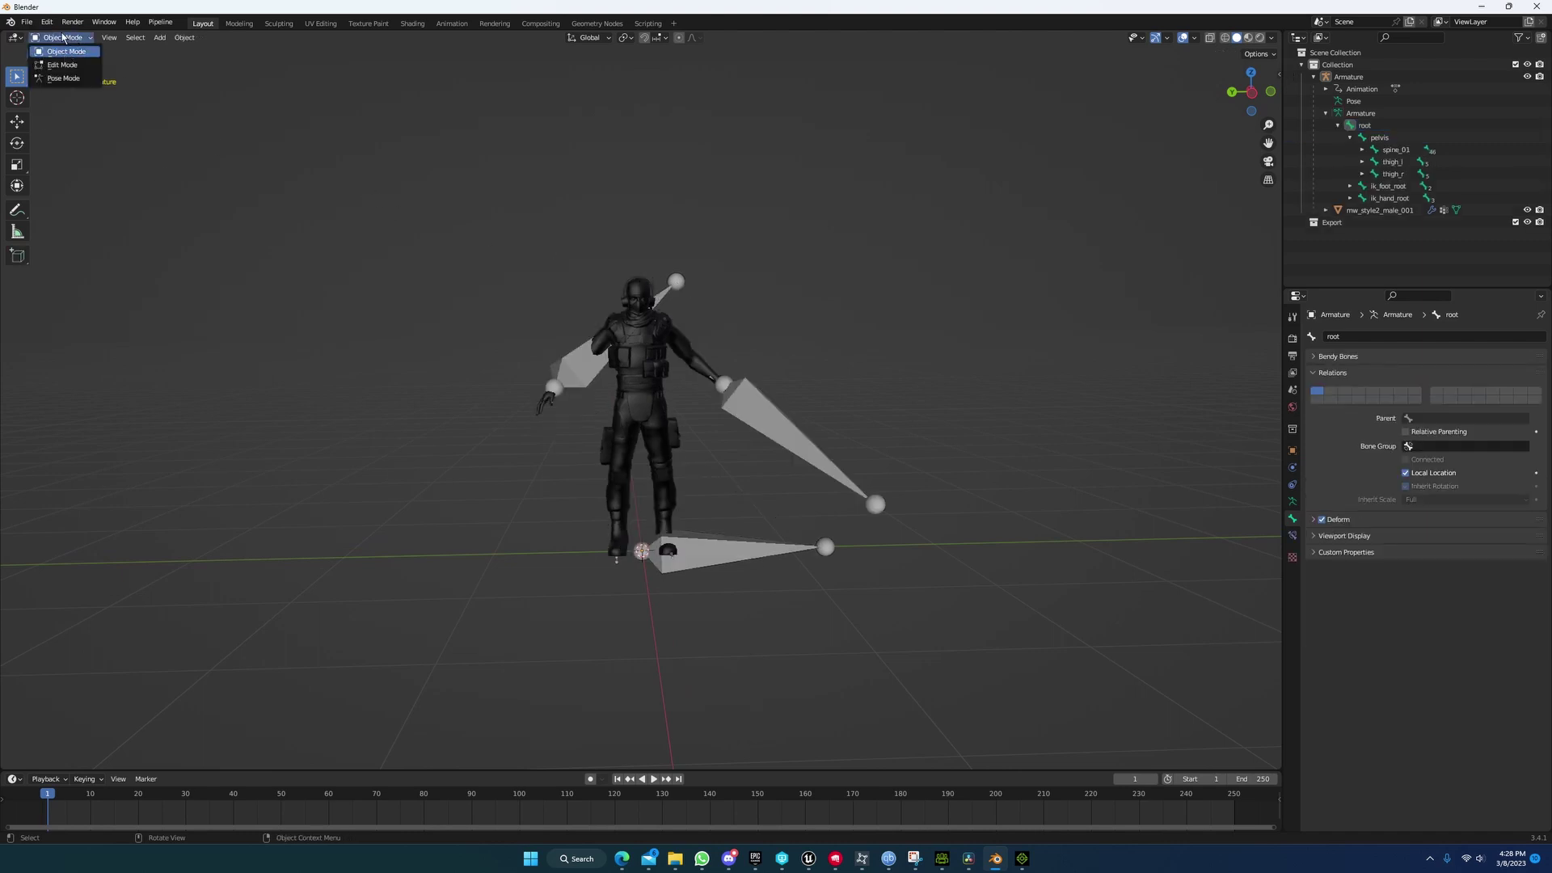
scroll(810, 332, "down", 2)
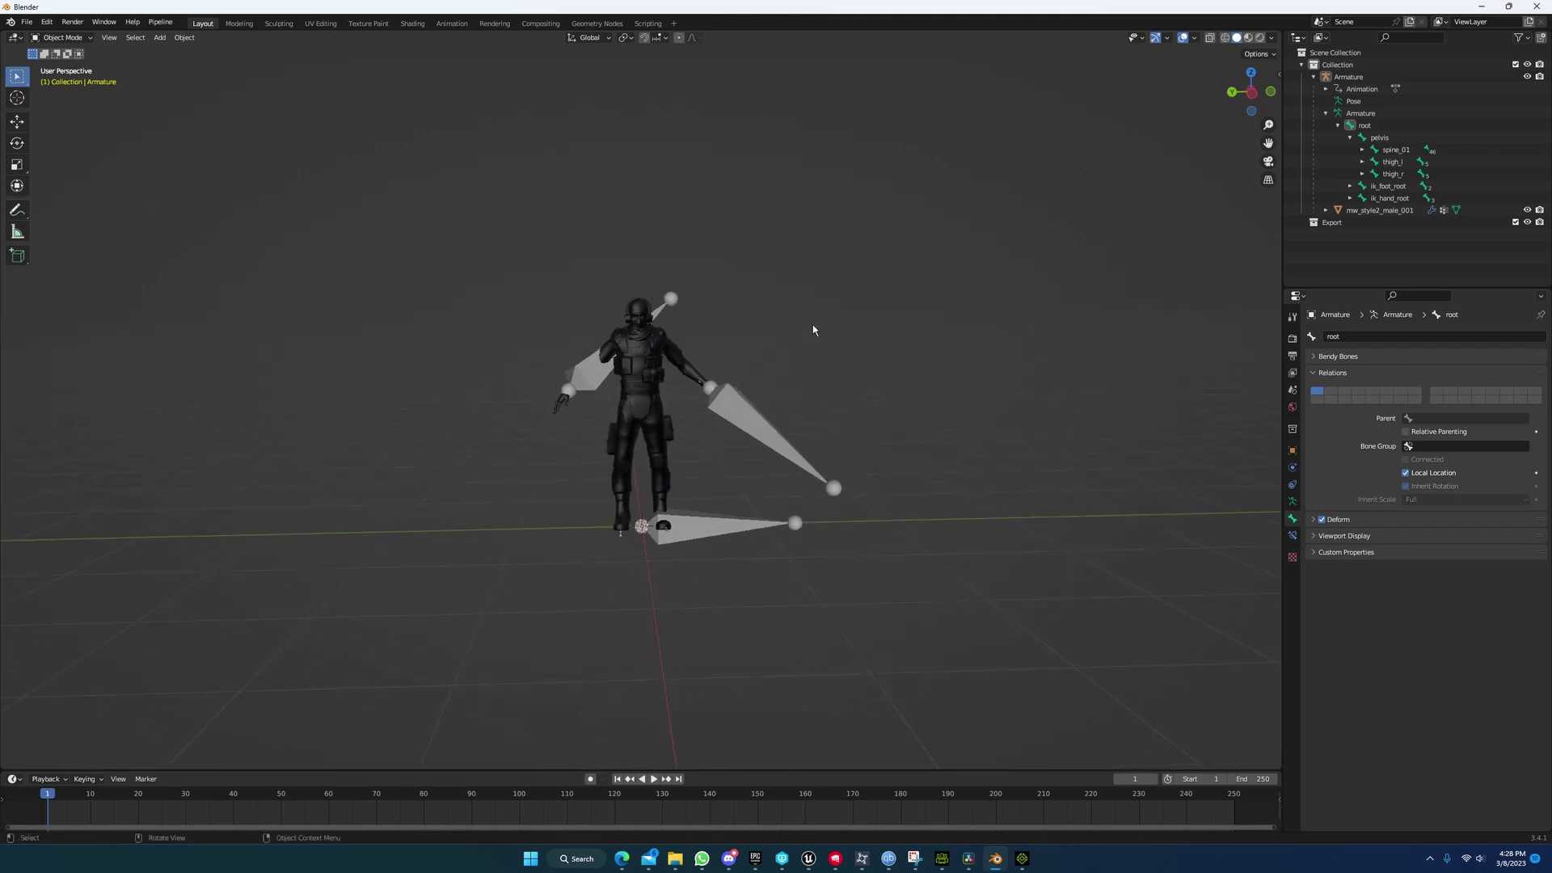
left_click(26, 26)
mouse_move(73, 205)
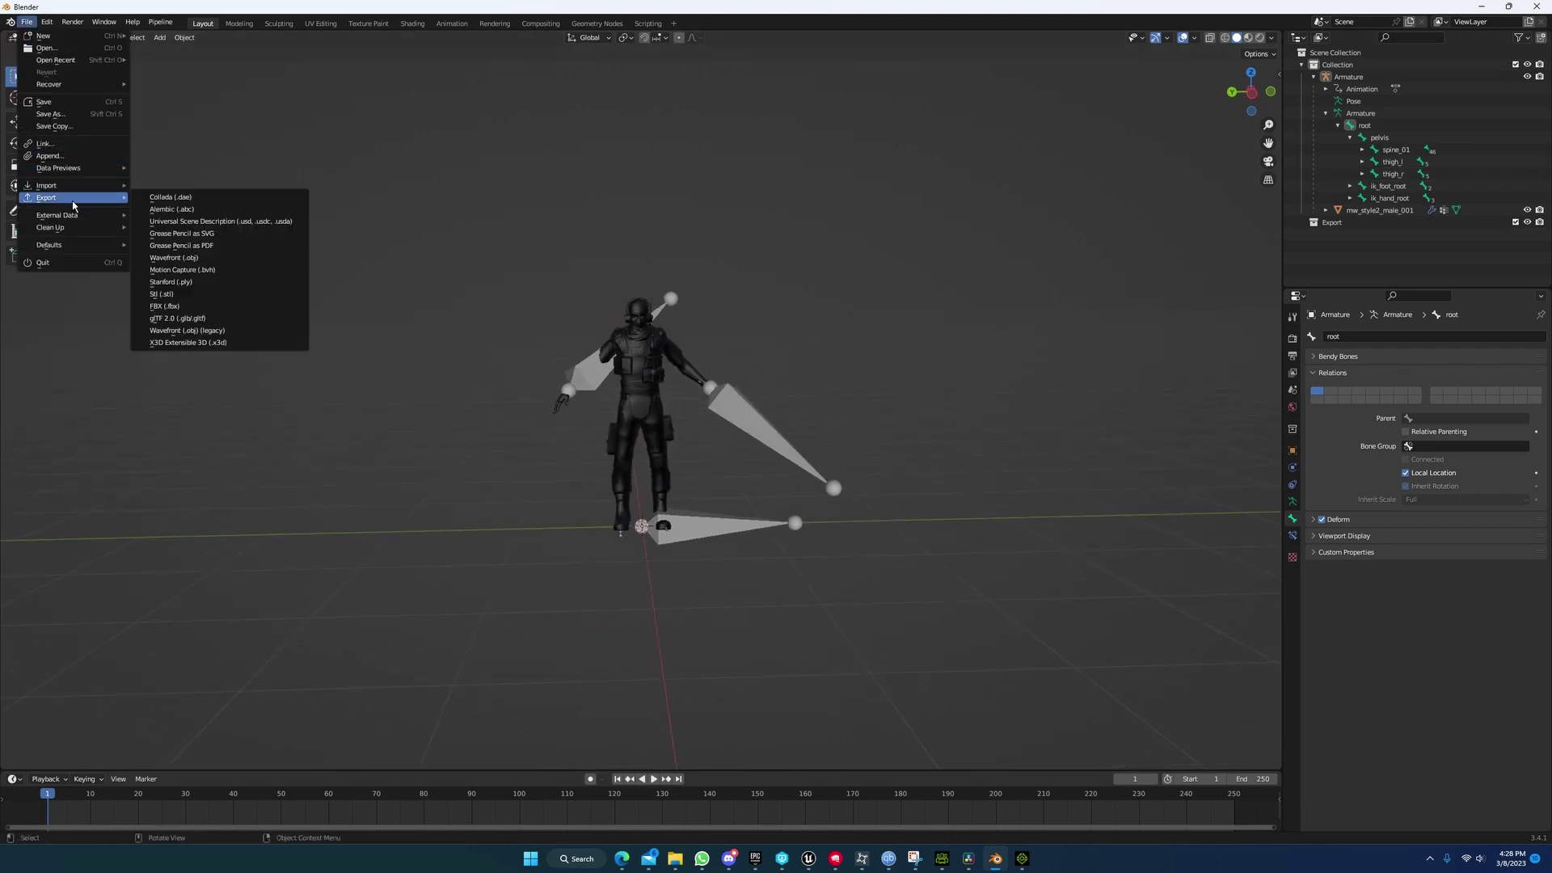
left_click(164, 305)
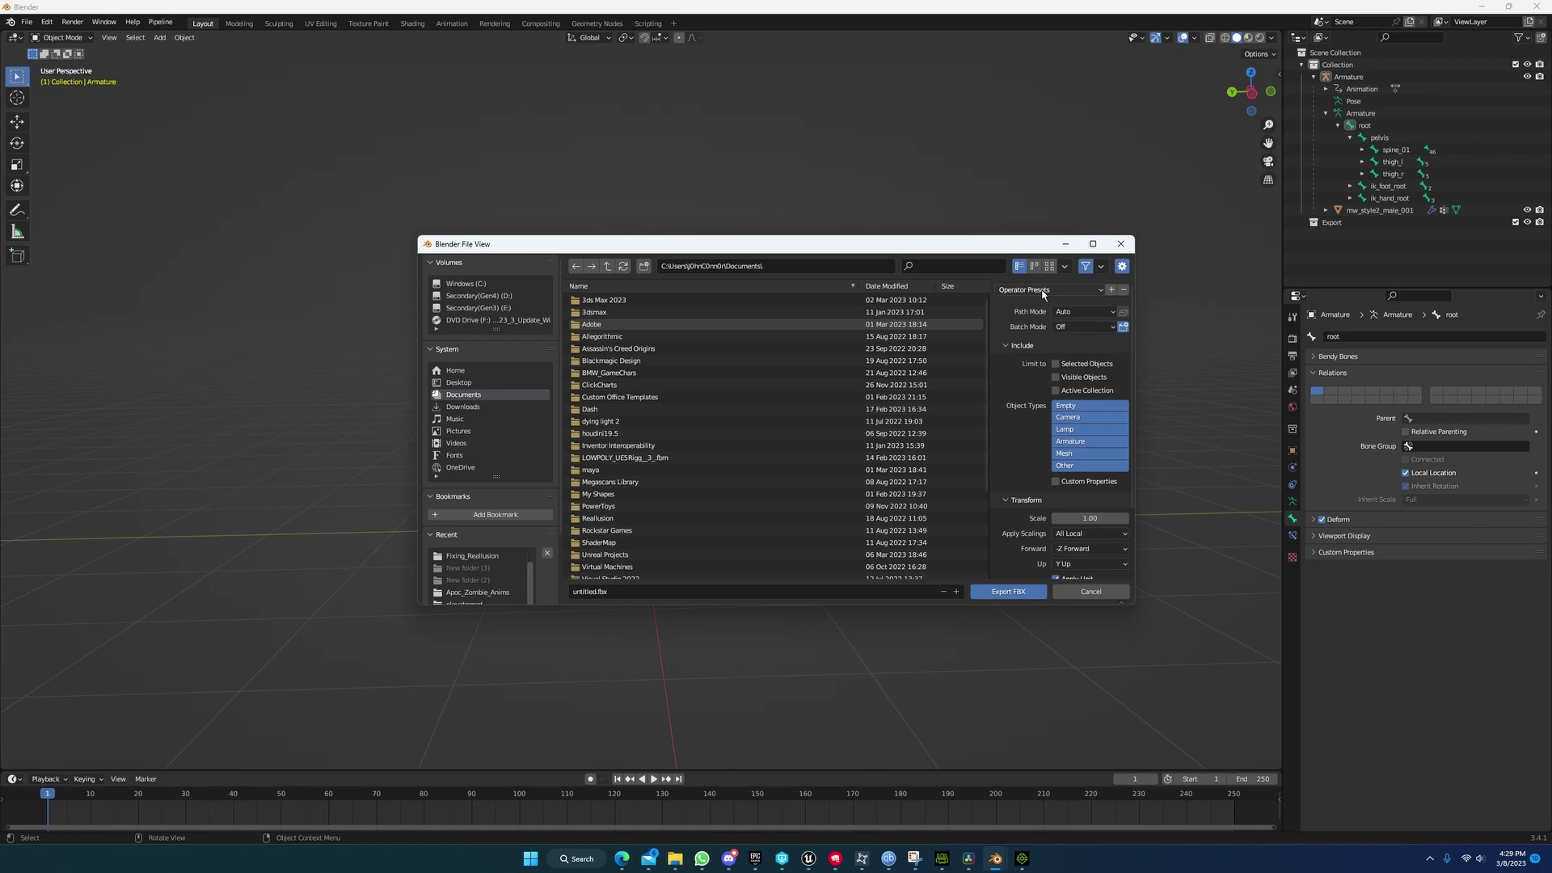
left_click(1043, 290)
left_click(1039, 322)
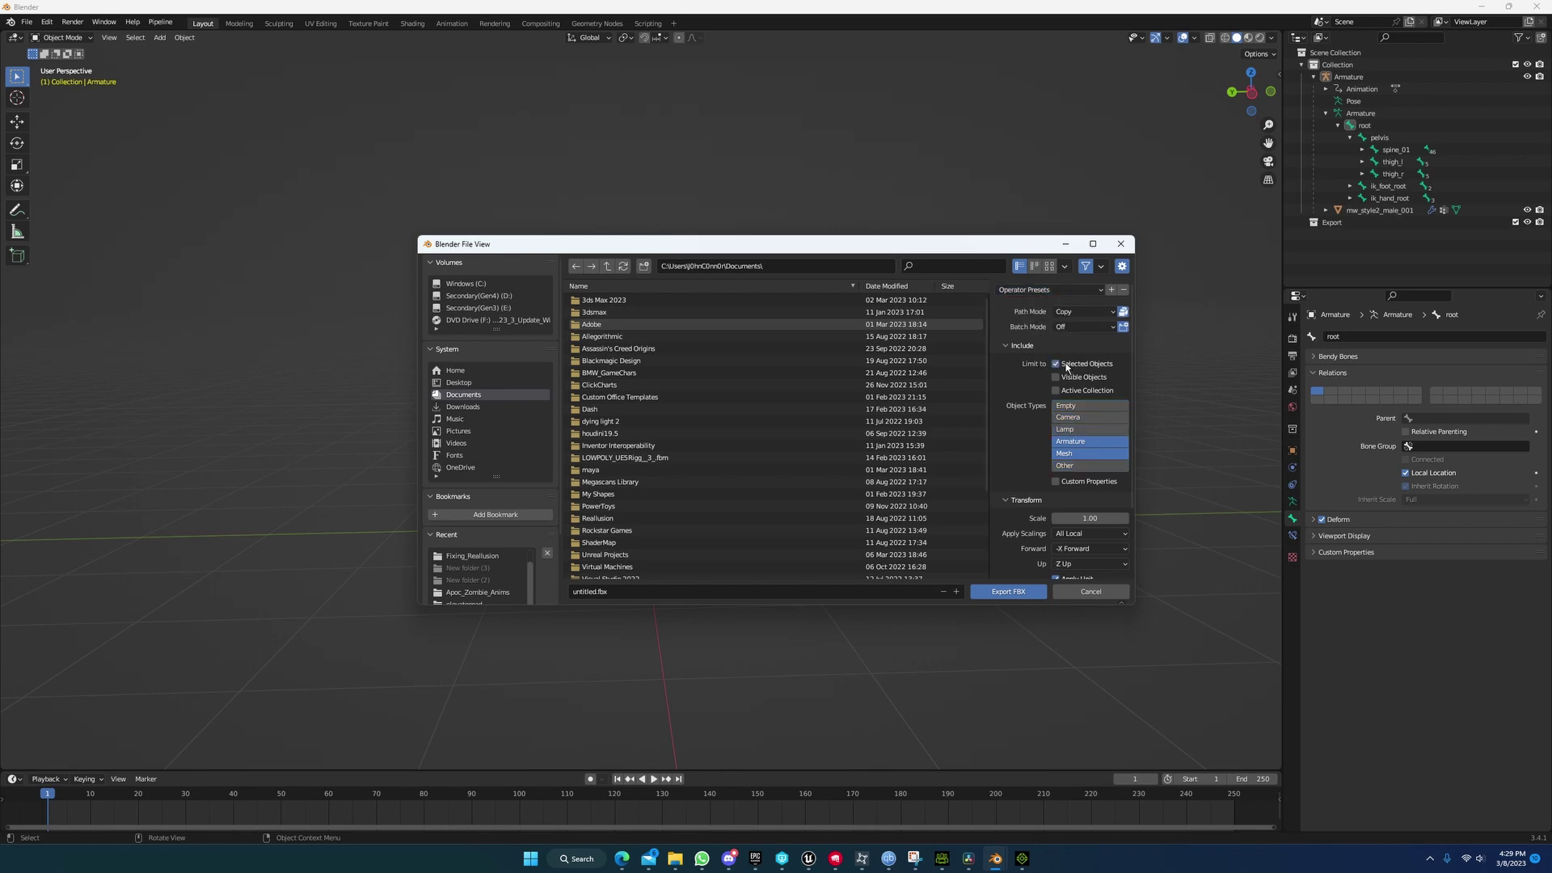
Step: Review the Geometry, Armature and Bake Animation export settings
scroll(1053, 376, "down", 3)
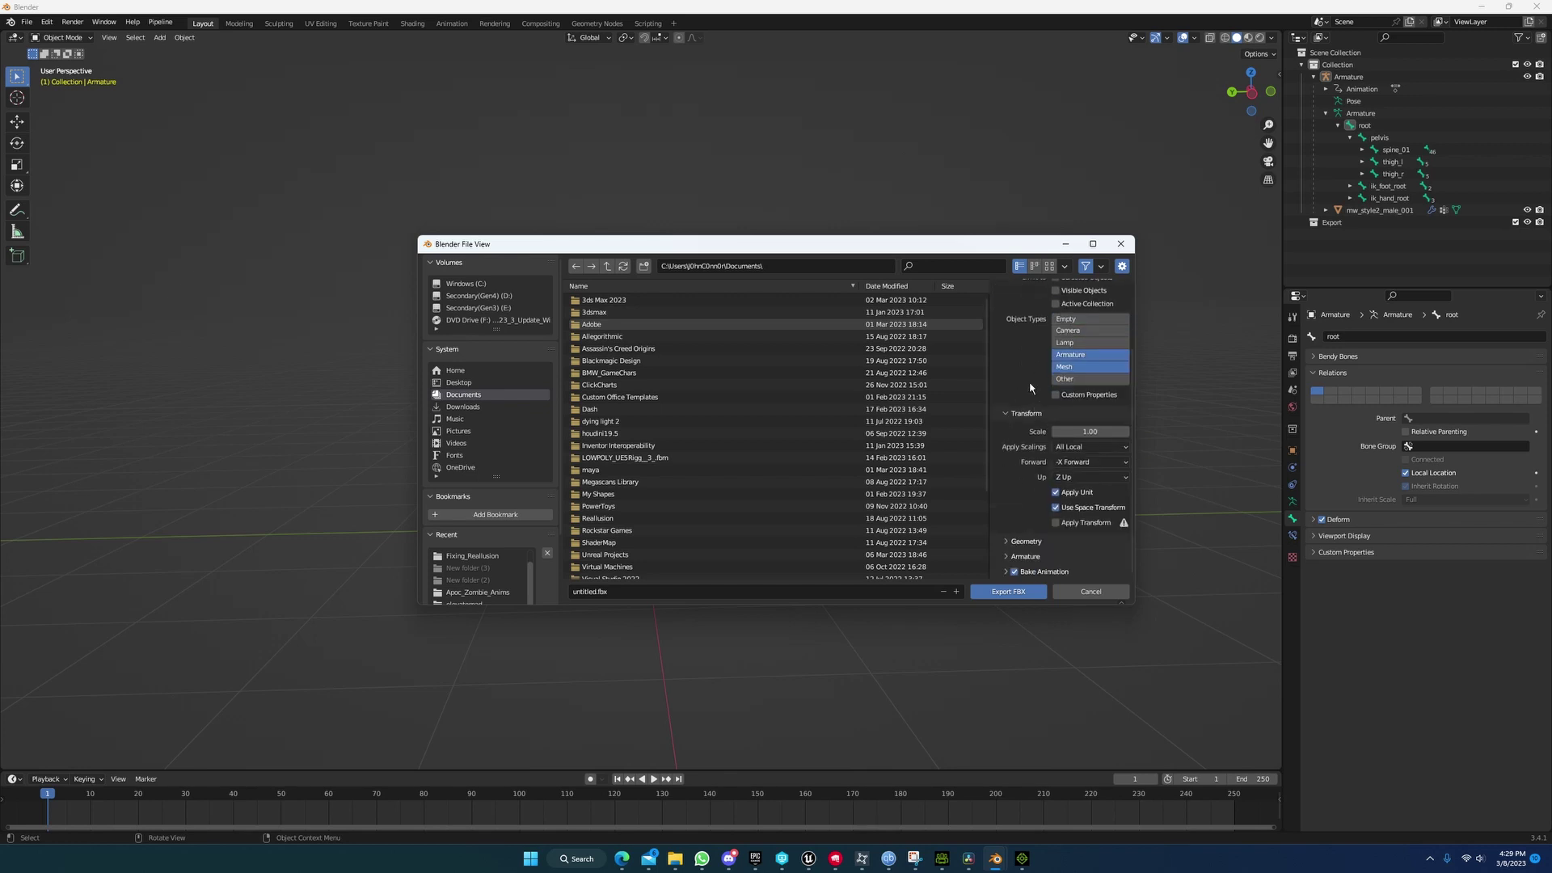
left_click(1006, 542)
scroll(1006, 546, "down", 4)
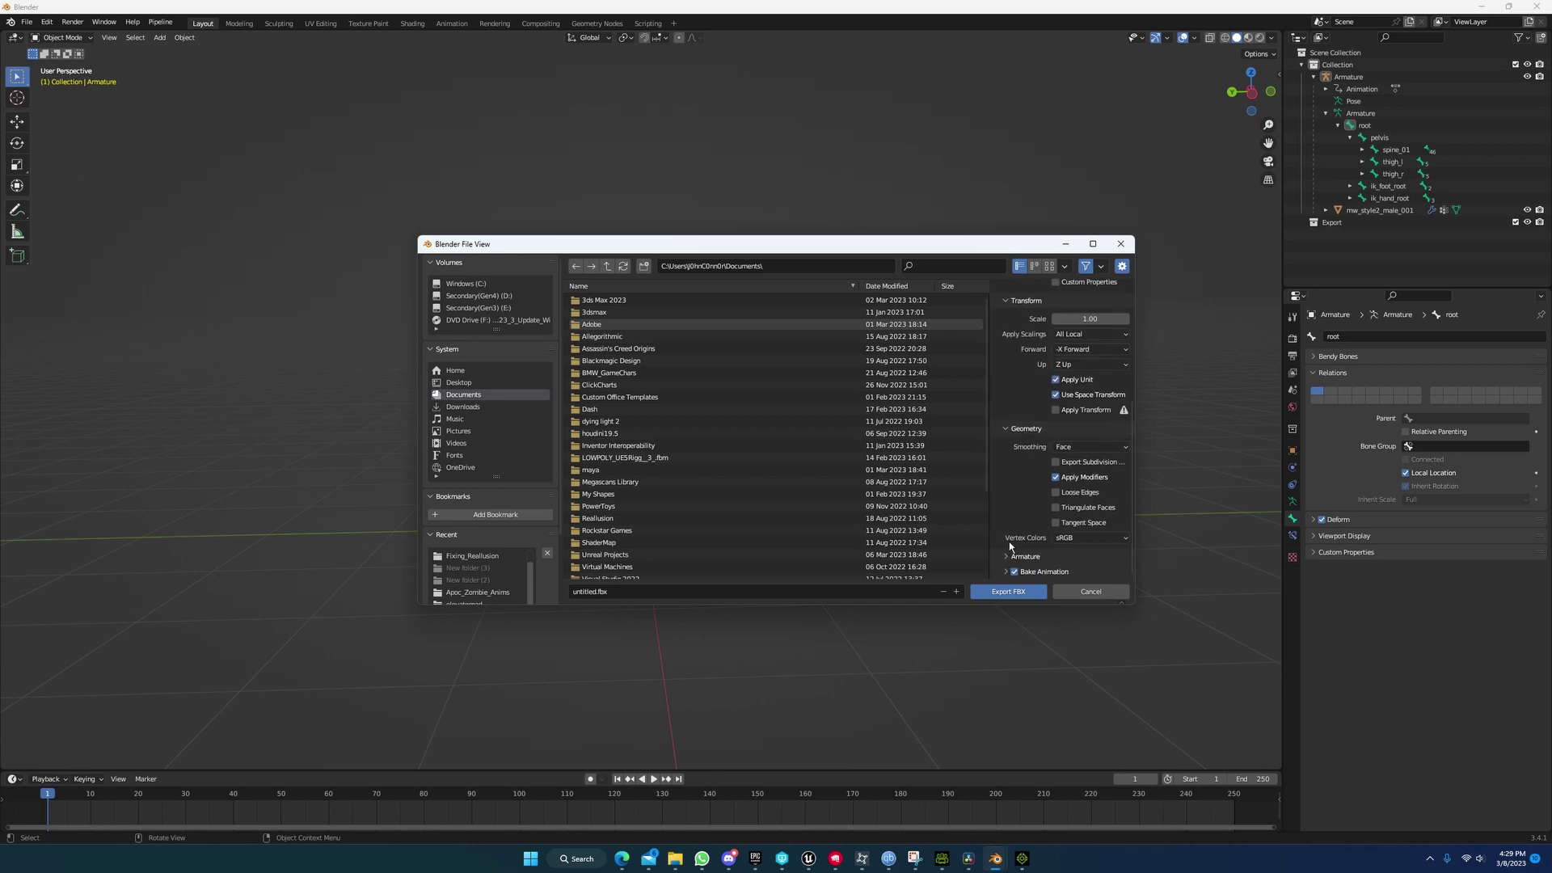
left_click(1008, 555)
scroll(1009, 543, "down", 1)
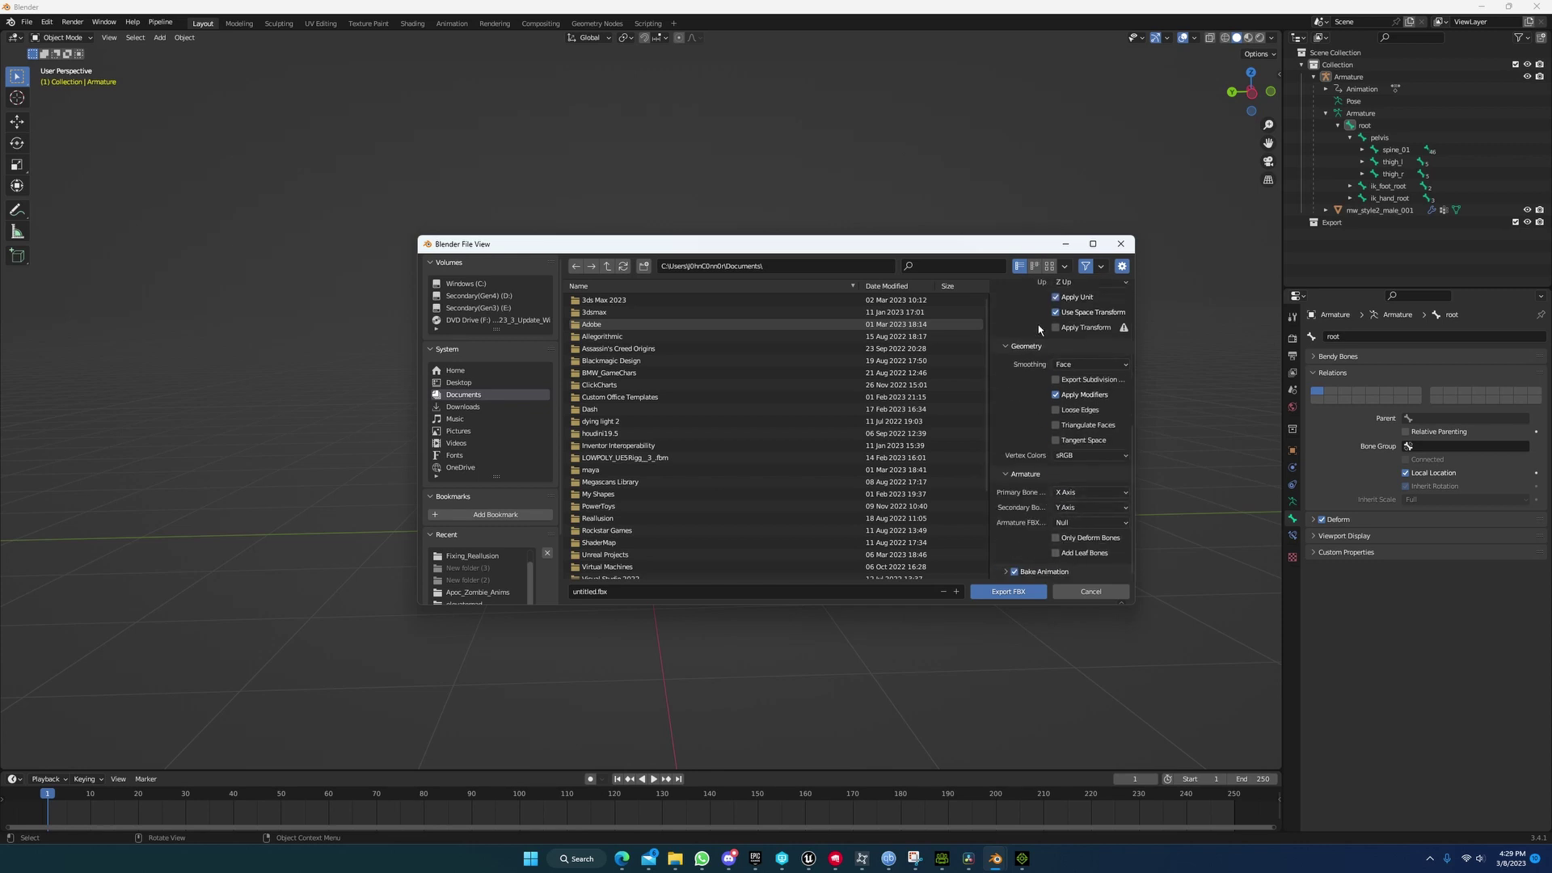
left_click(1006, 571)
scroll(1010, 566, "down", 3)
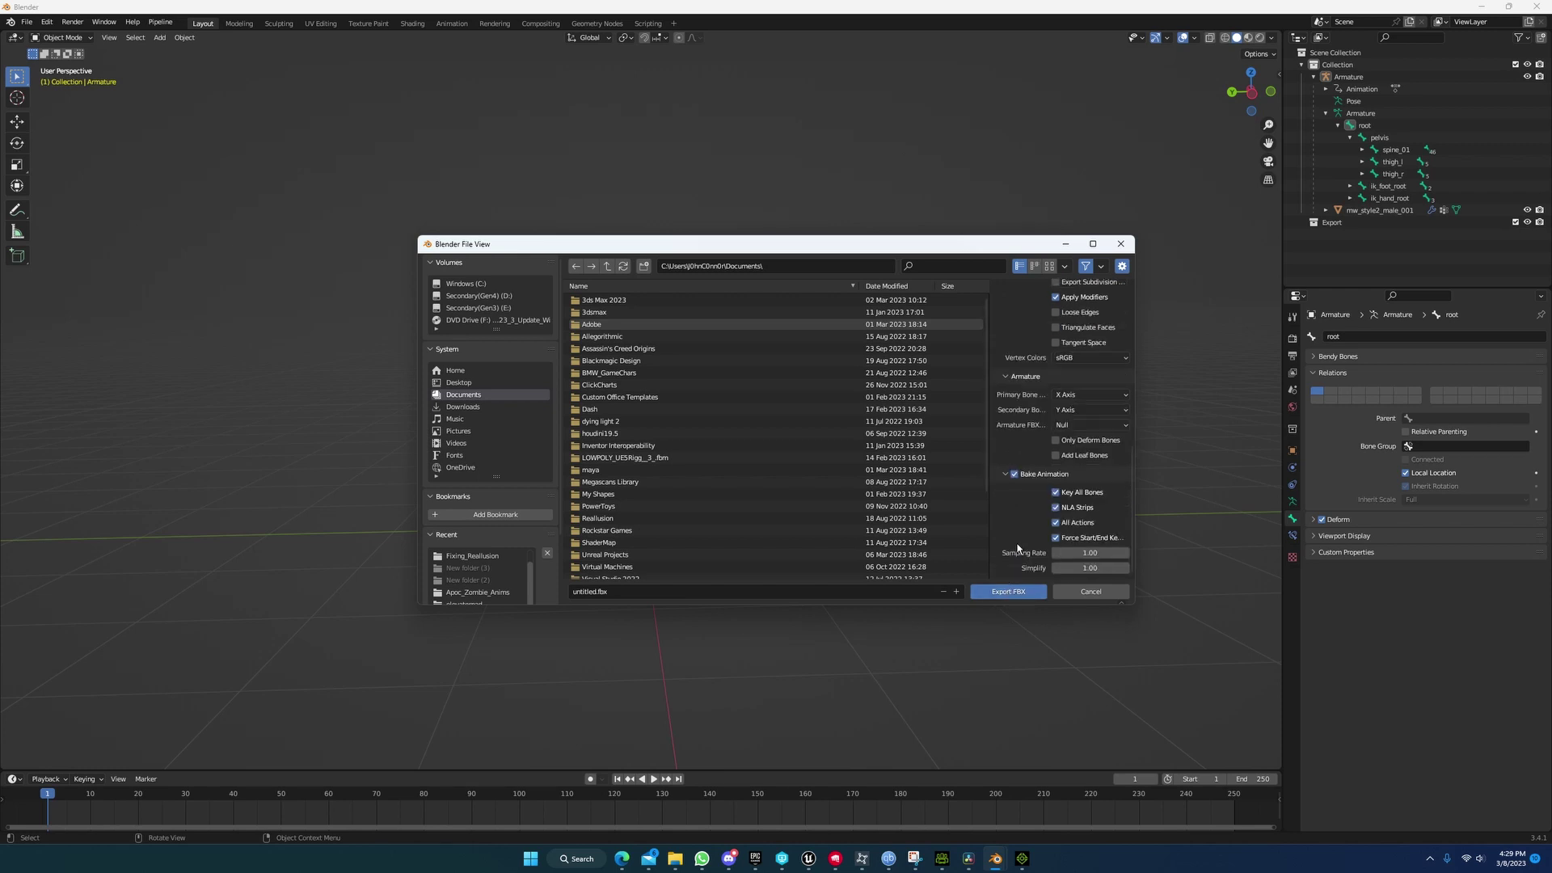
scroll(1012, 401, "up", 8)
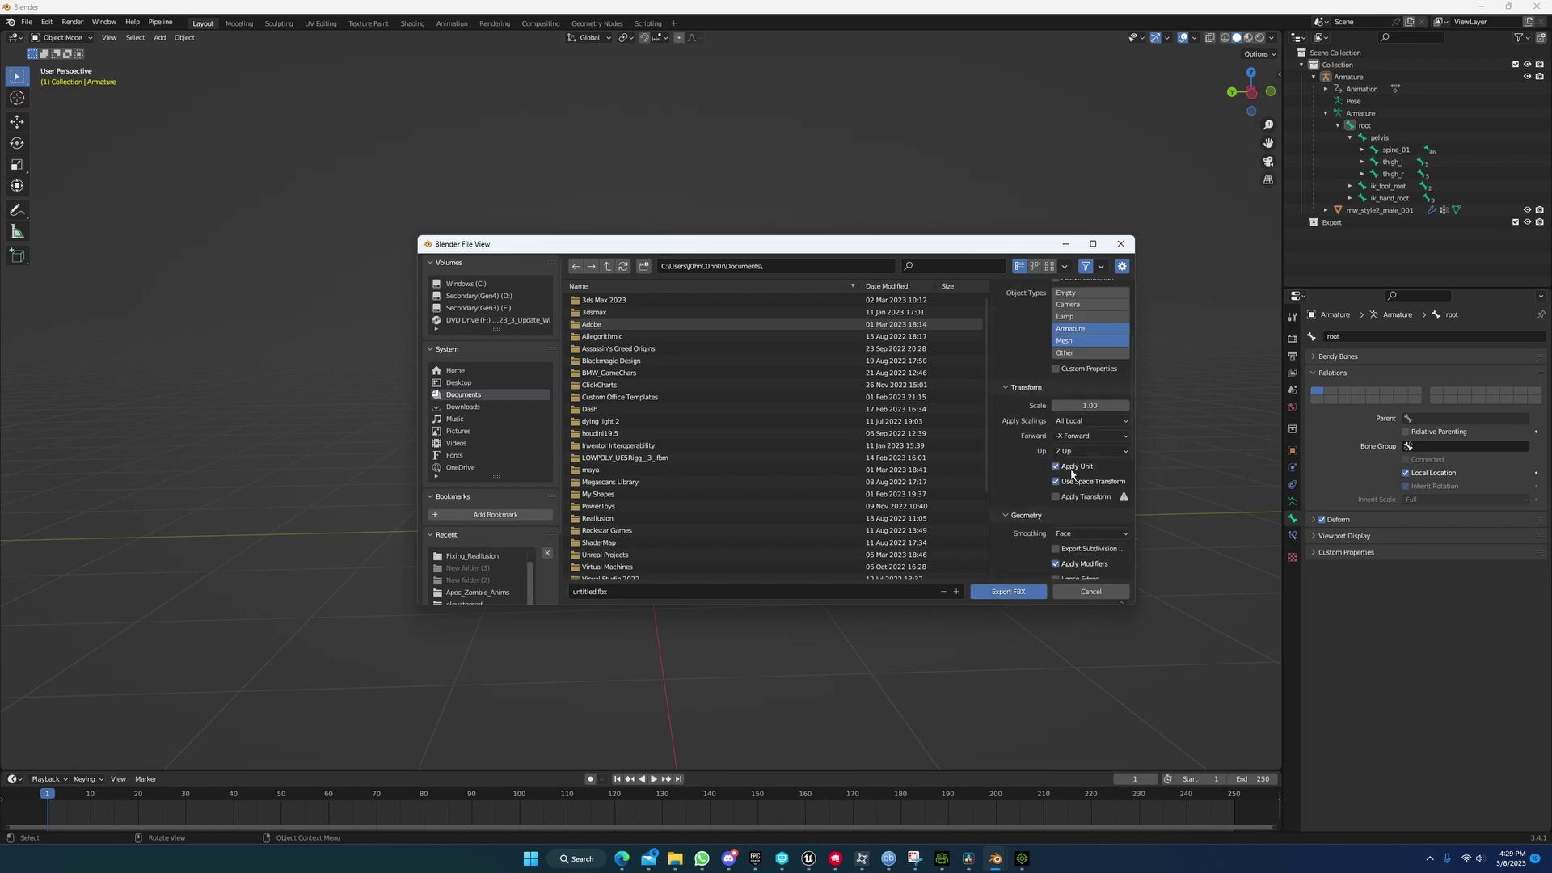
scroll(1025, 537, "down", 3)
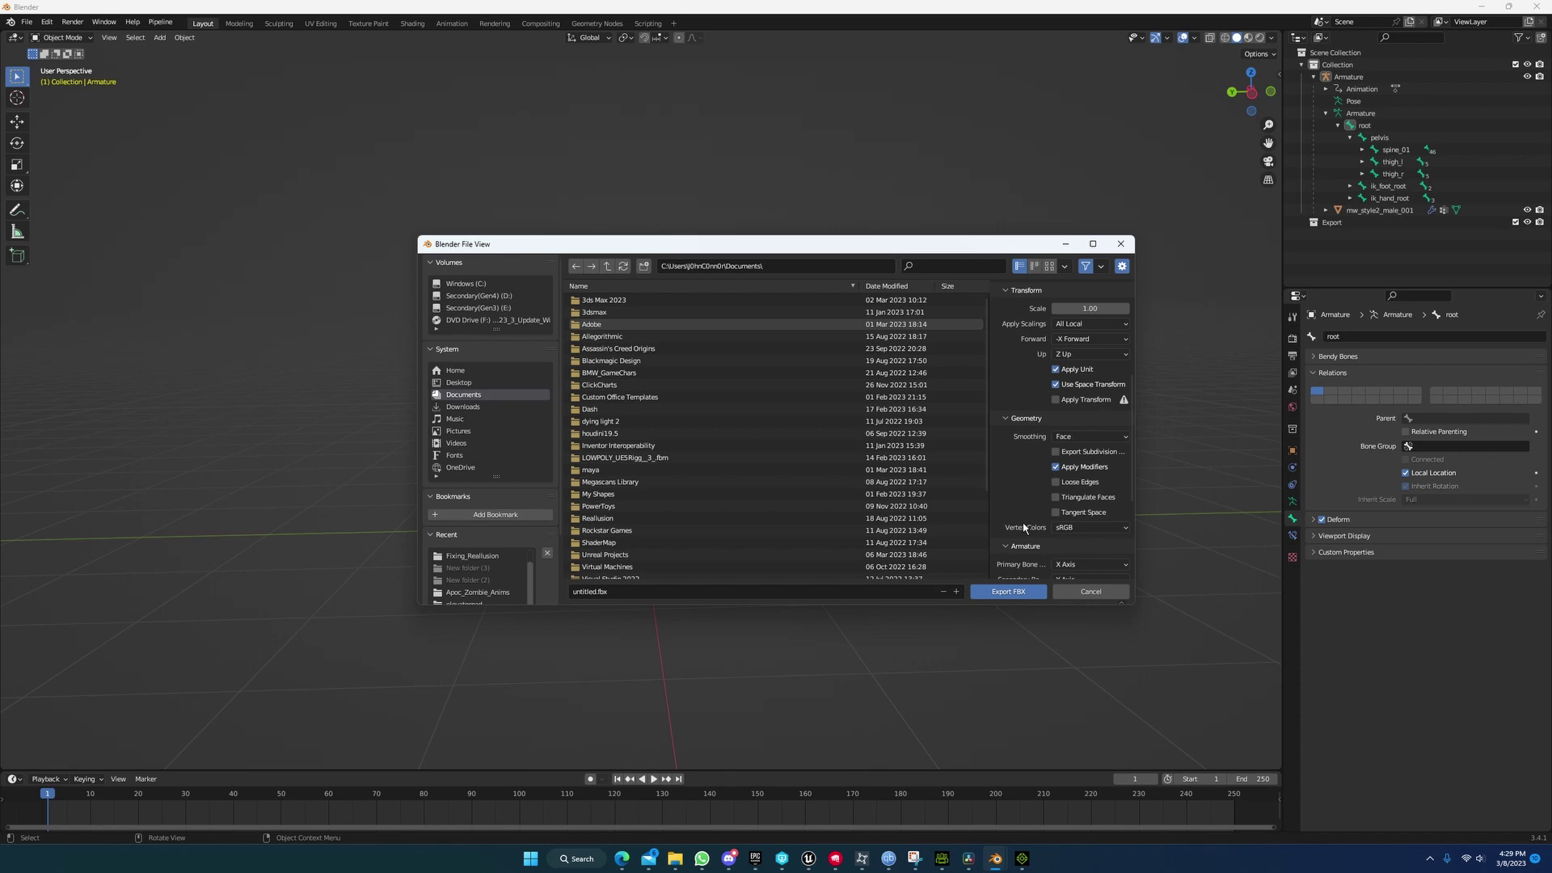
scroll(1065, 441, "down", 3)
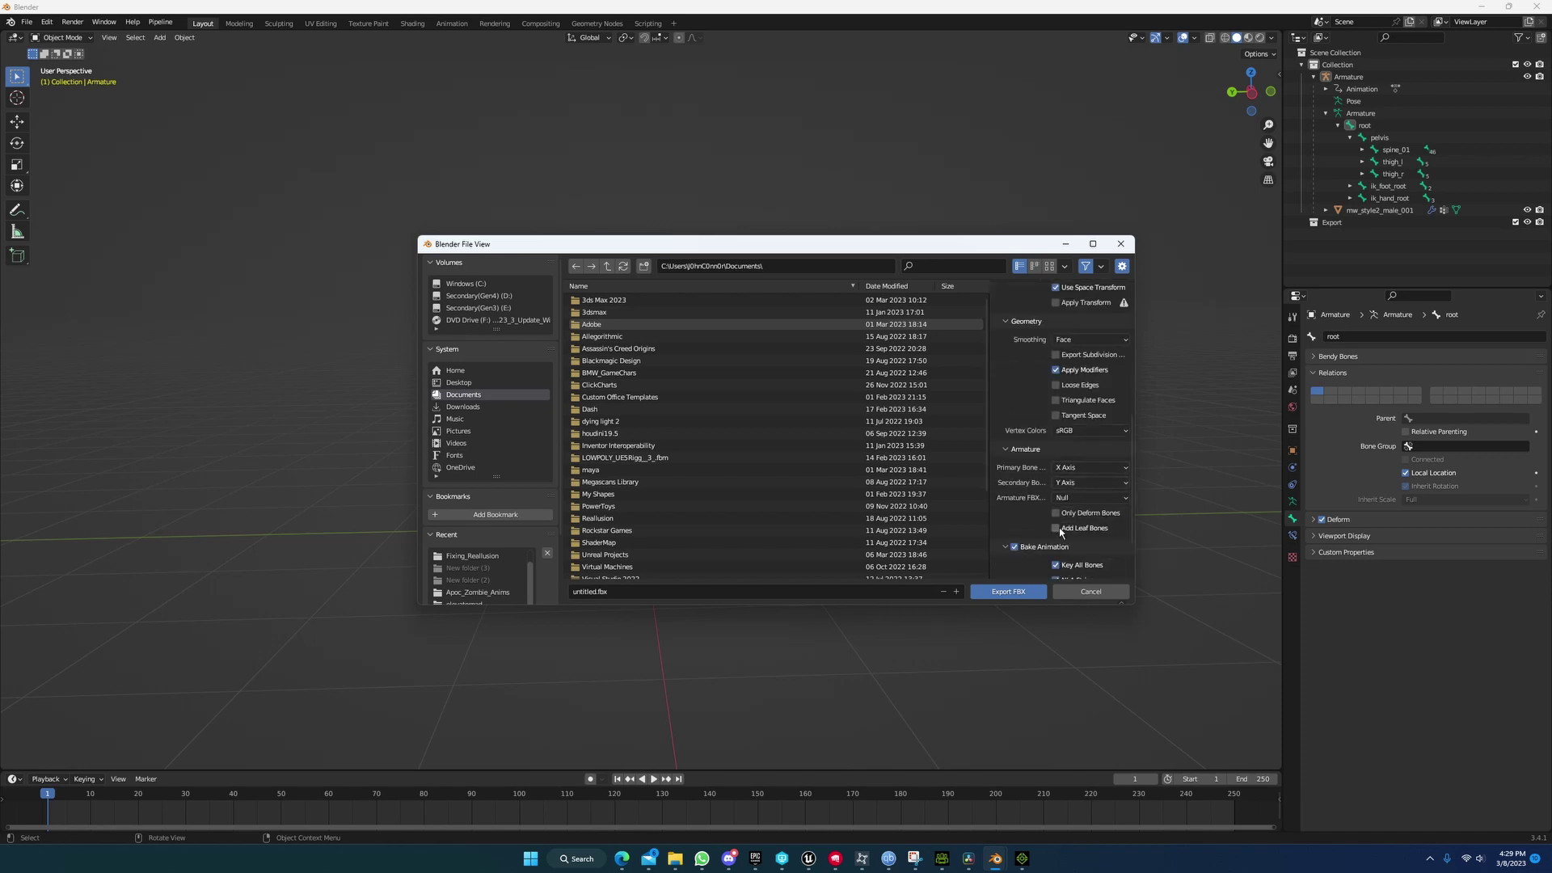
scroll(1043, 453, "up", 4)
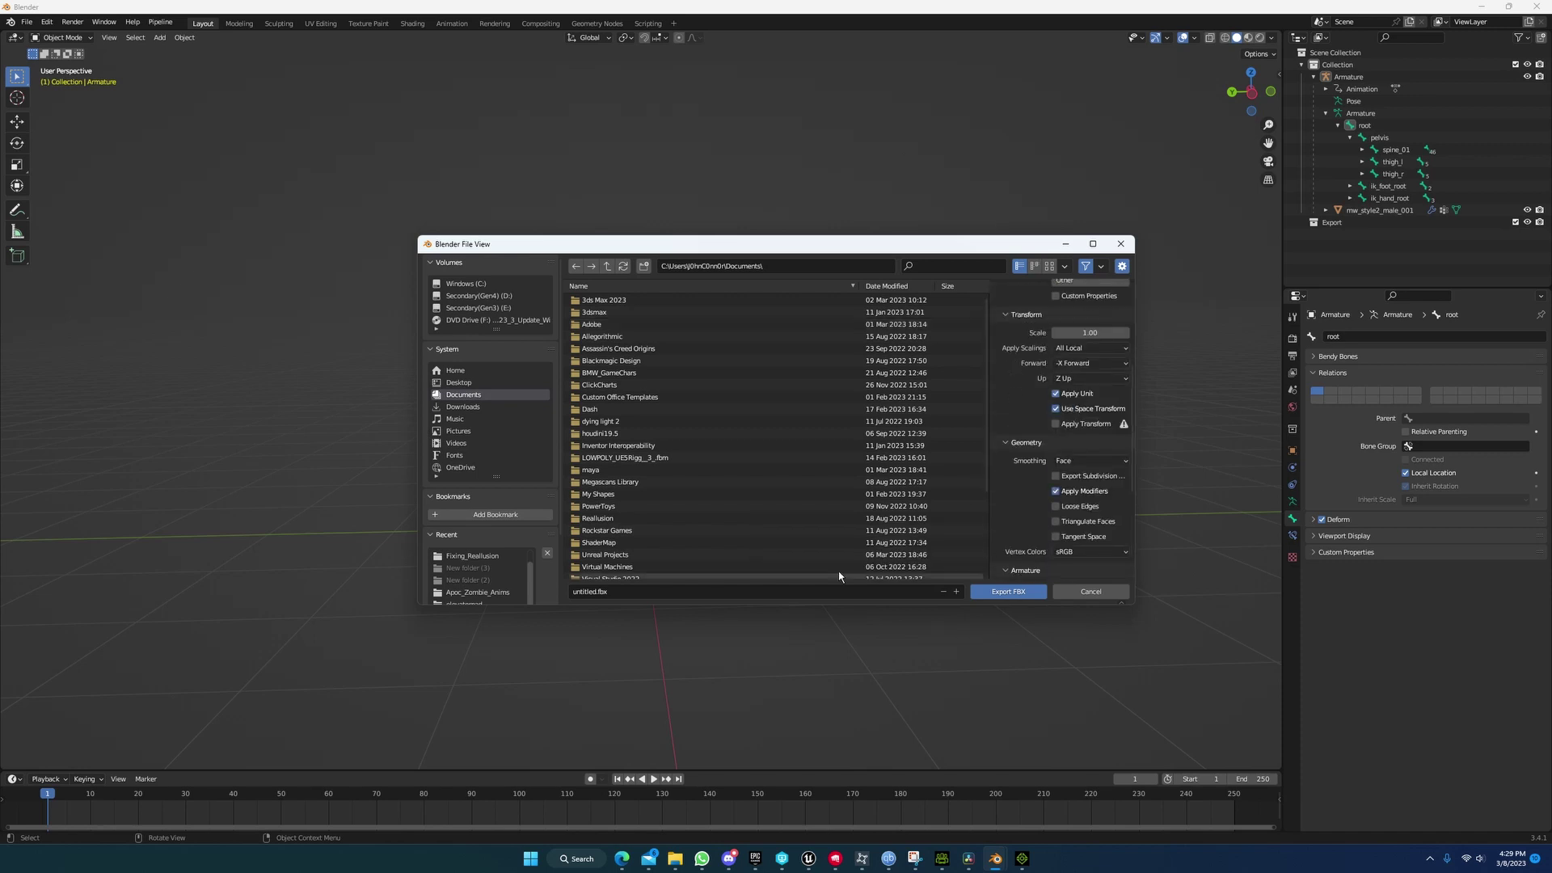
Step: Export into Fixing_Reallusion\CC4_Export, overwriting Guy1.fbx
left_click(472, 556)
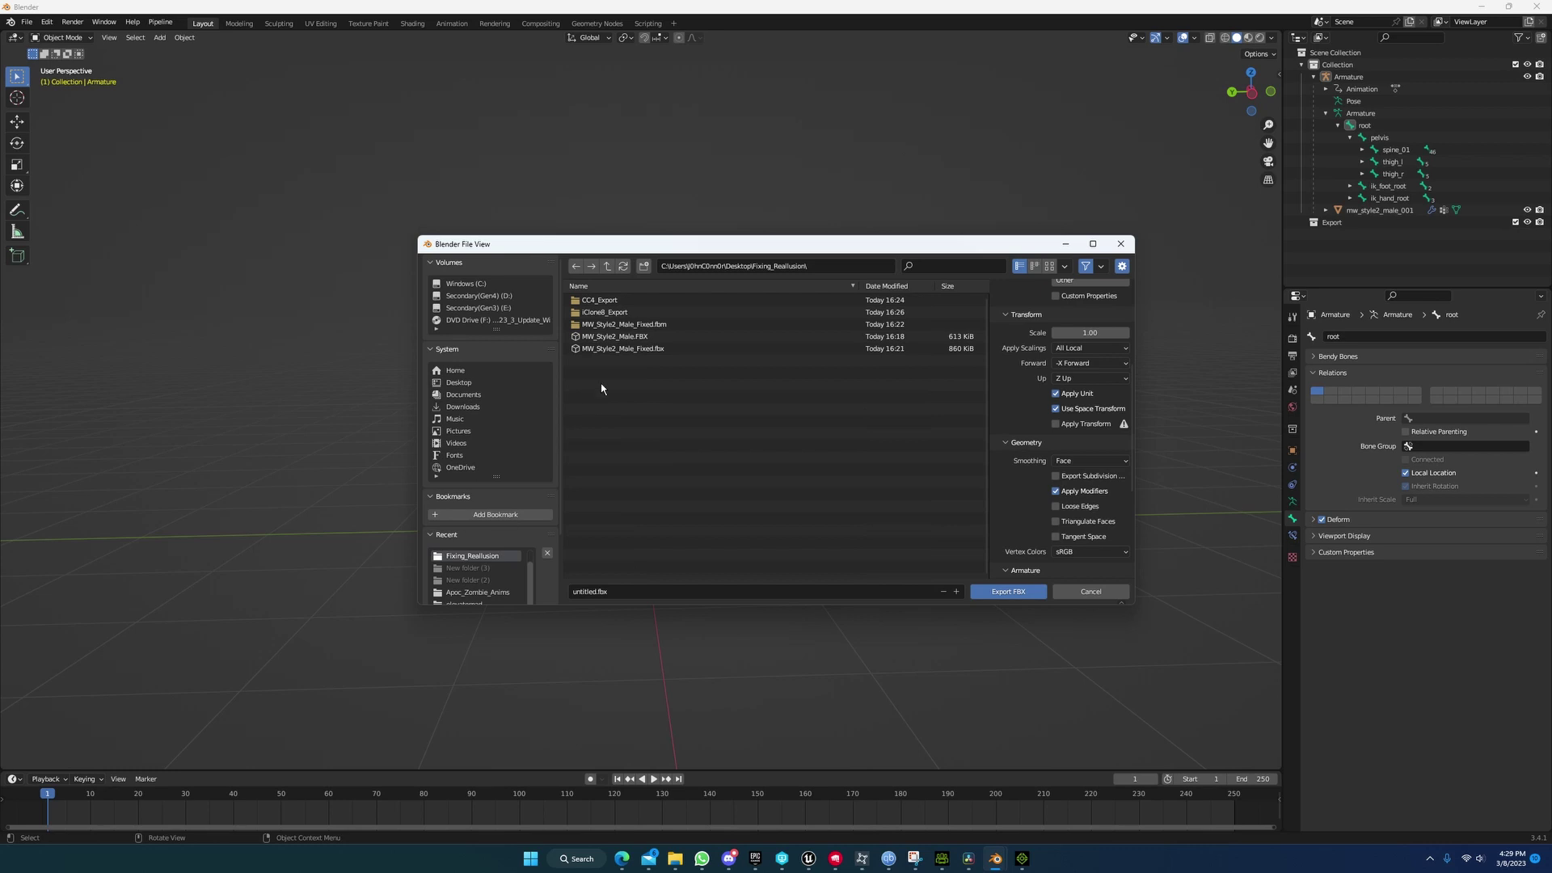
left_click(596, 301)
left_click(602, 325)
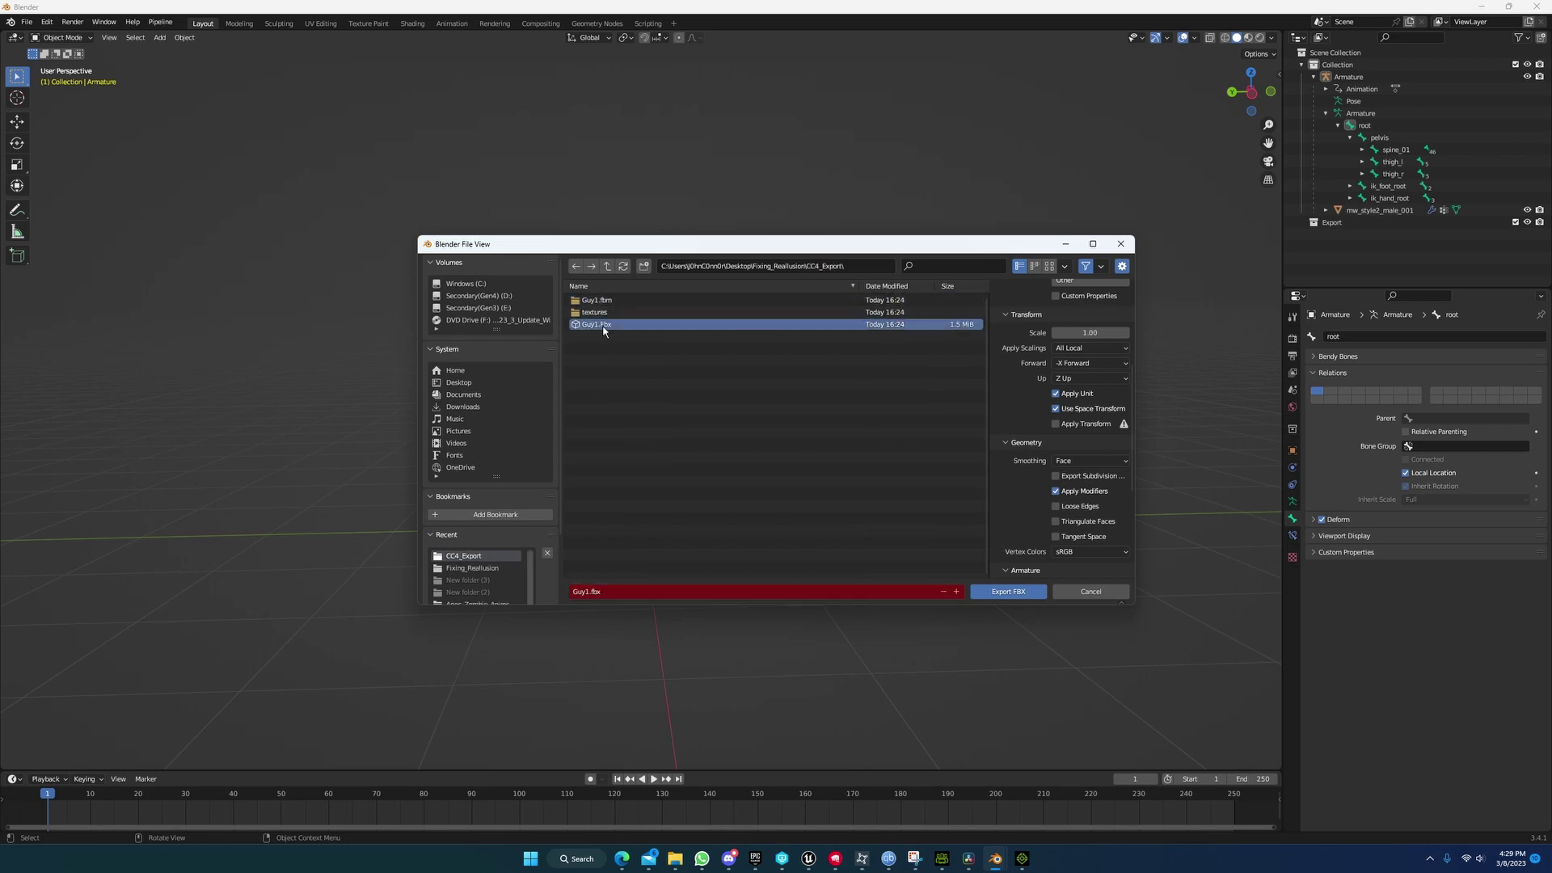
left_click(1007, 592)
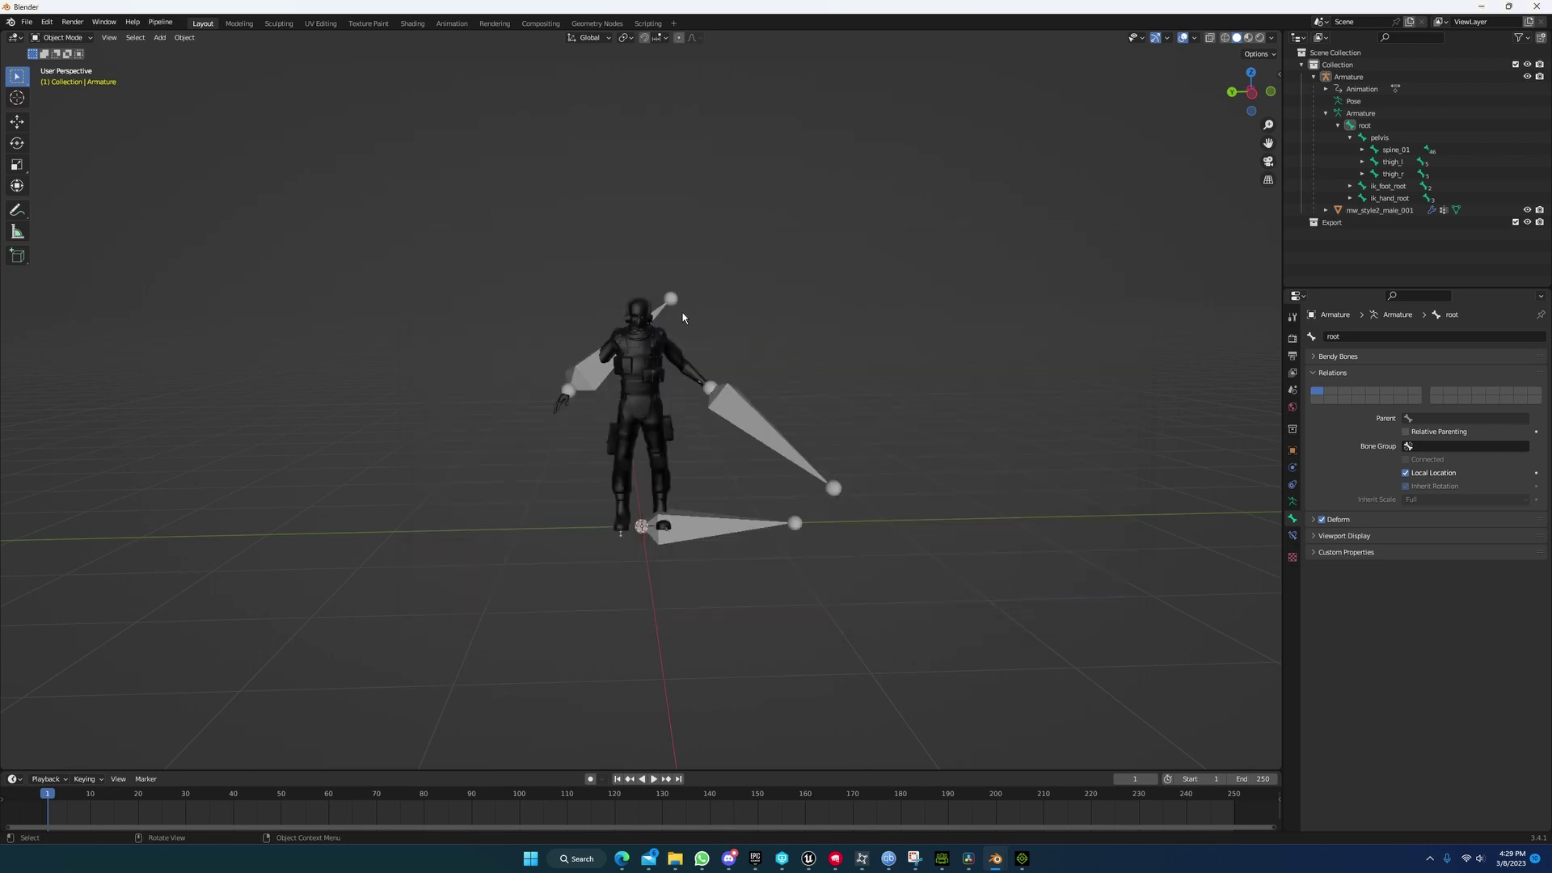
Step: Clear the scene and choose Guy2.fbx from iClone8_Export in the FBX import dialog
key("a")
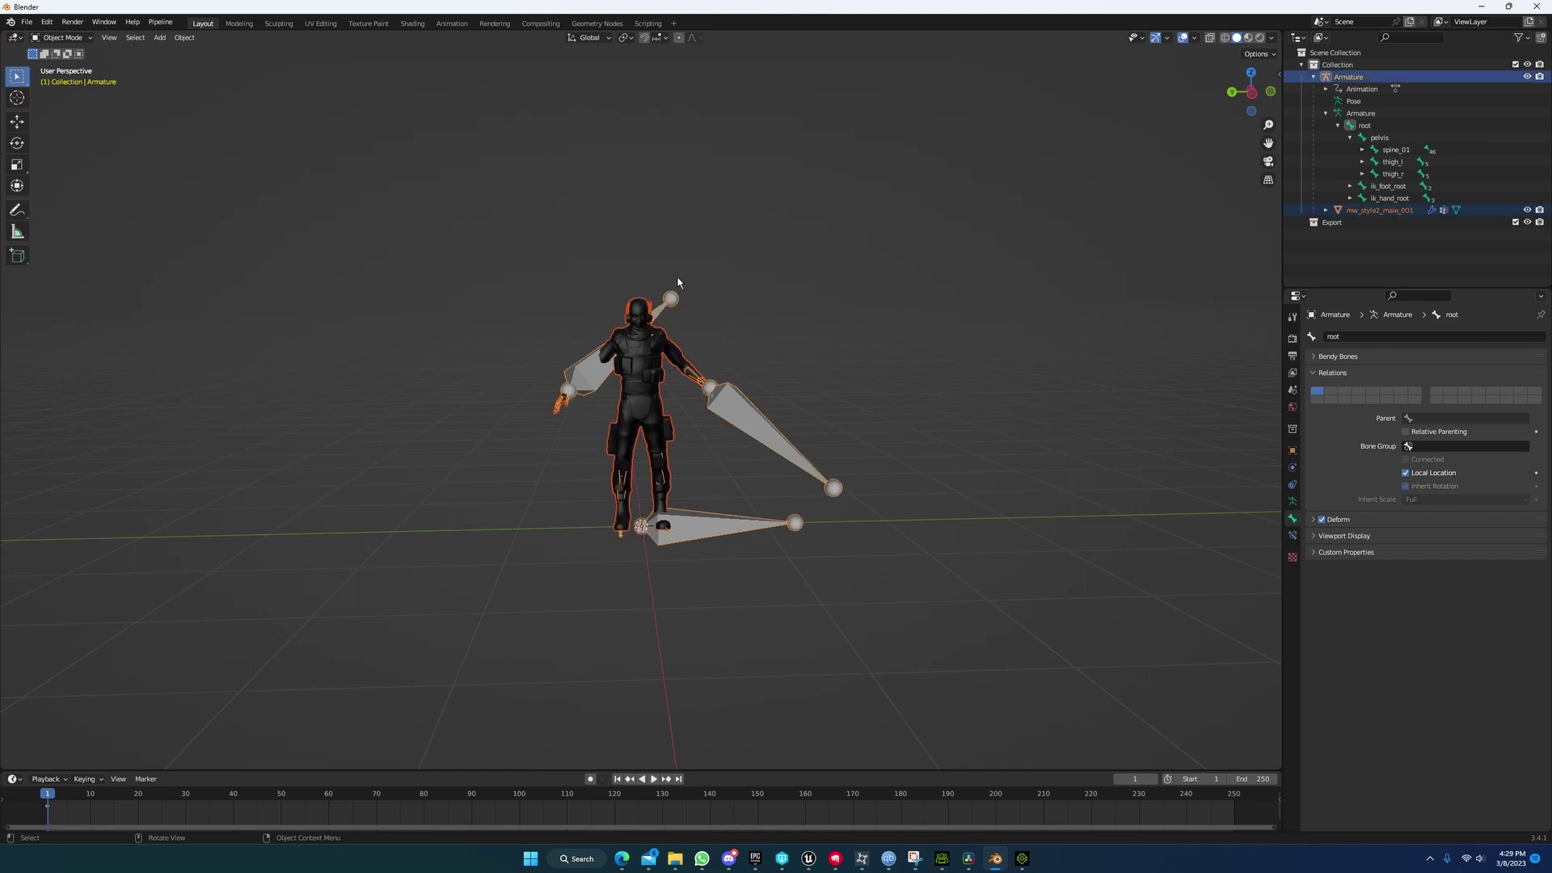
key("Delete")
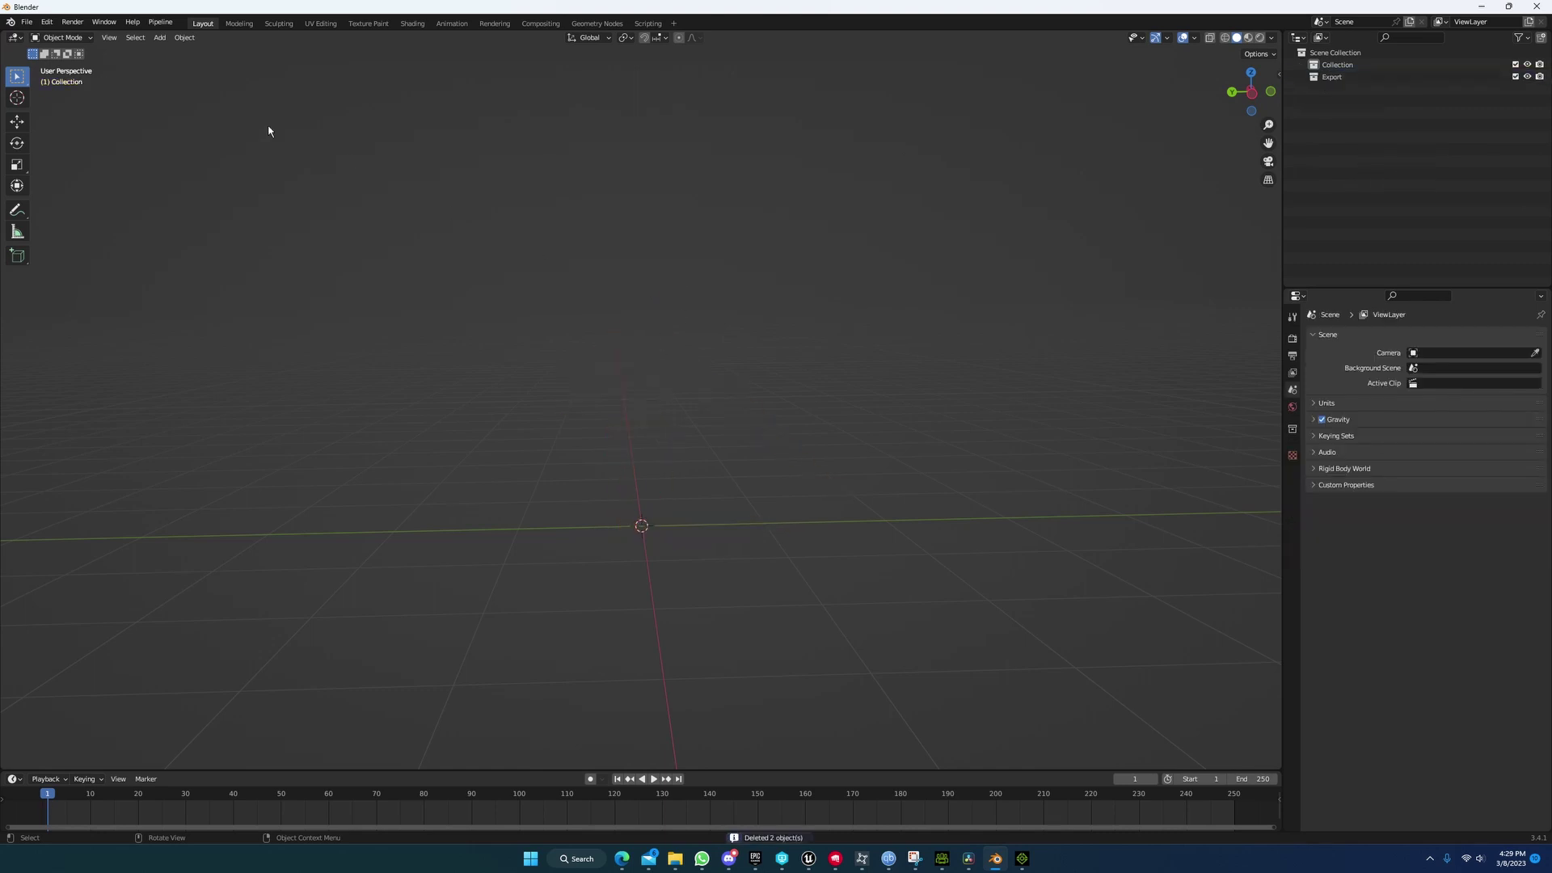
left_click(27, 22)
mouse_move(66, 189)
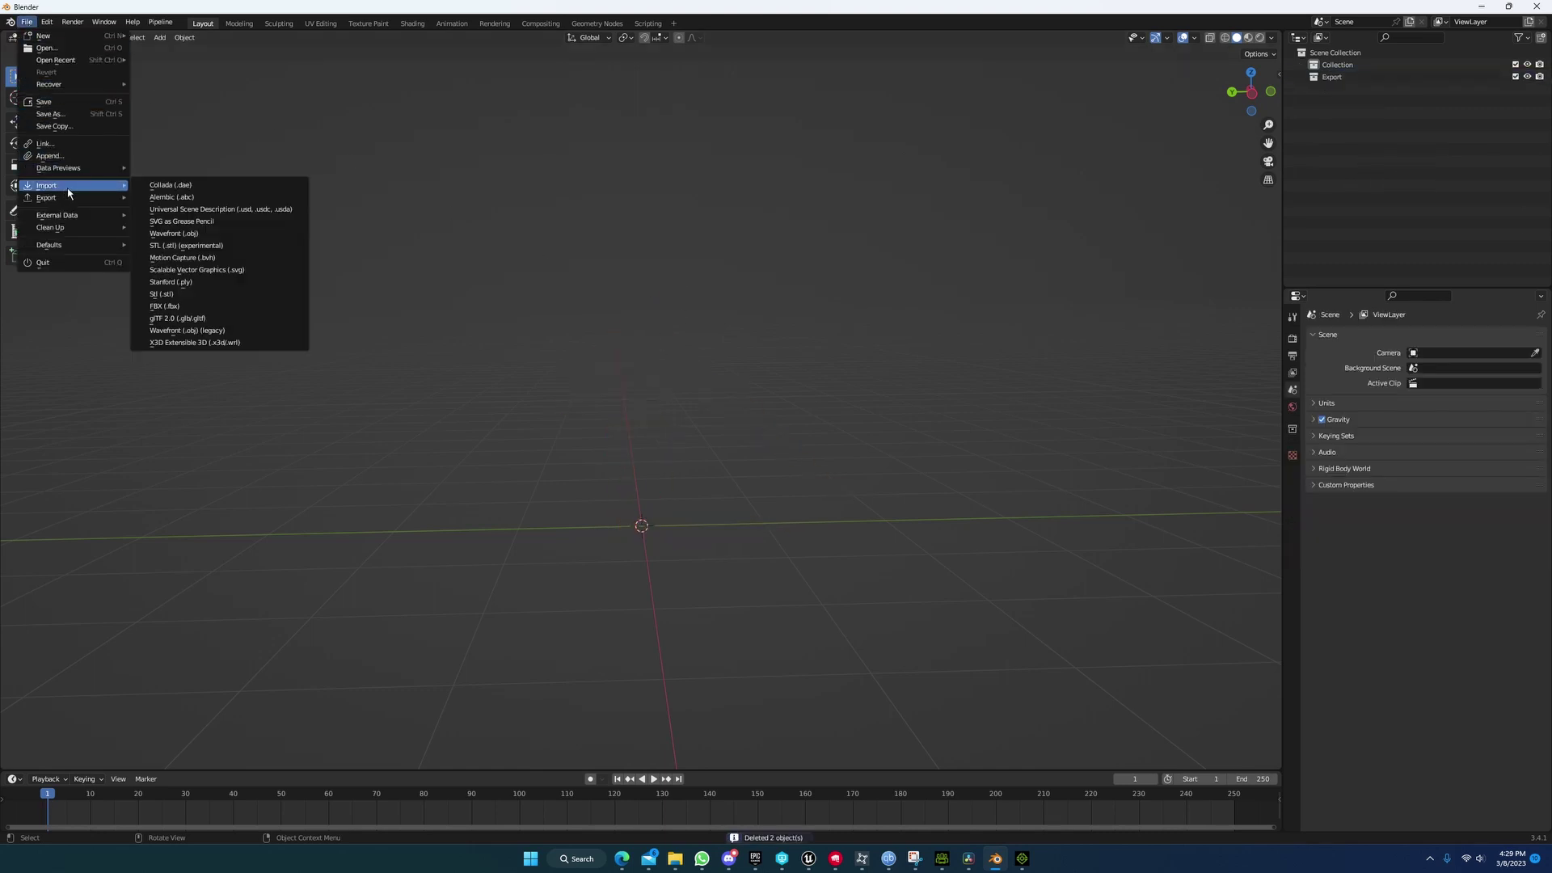
left_click(194, 303)
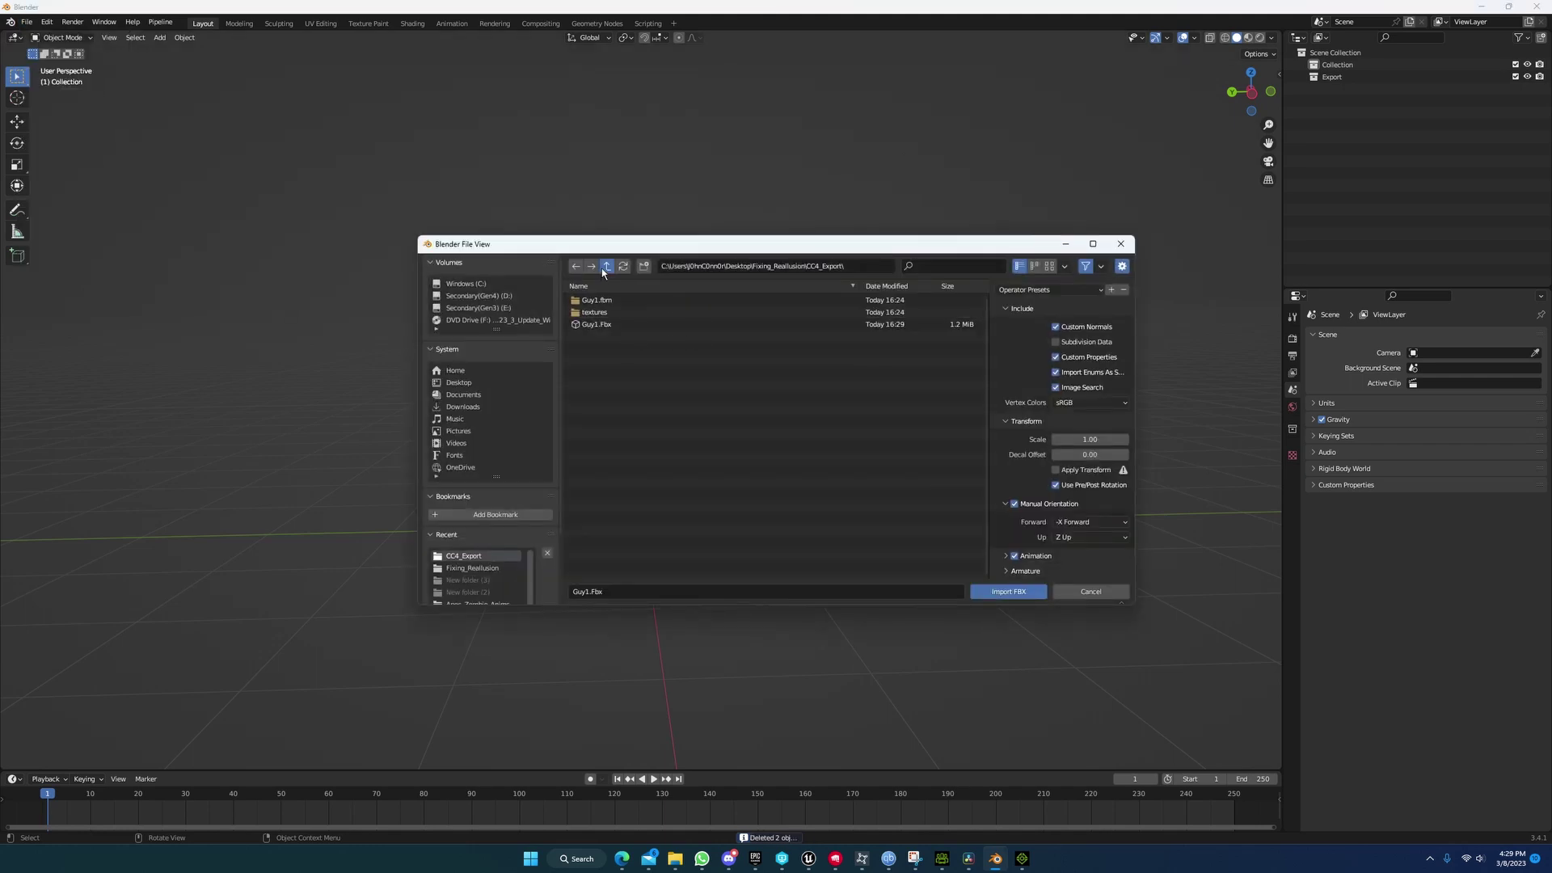
left_click(607, 266)
double_click(599, 312)
left_click(596, 325)
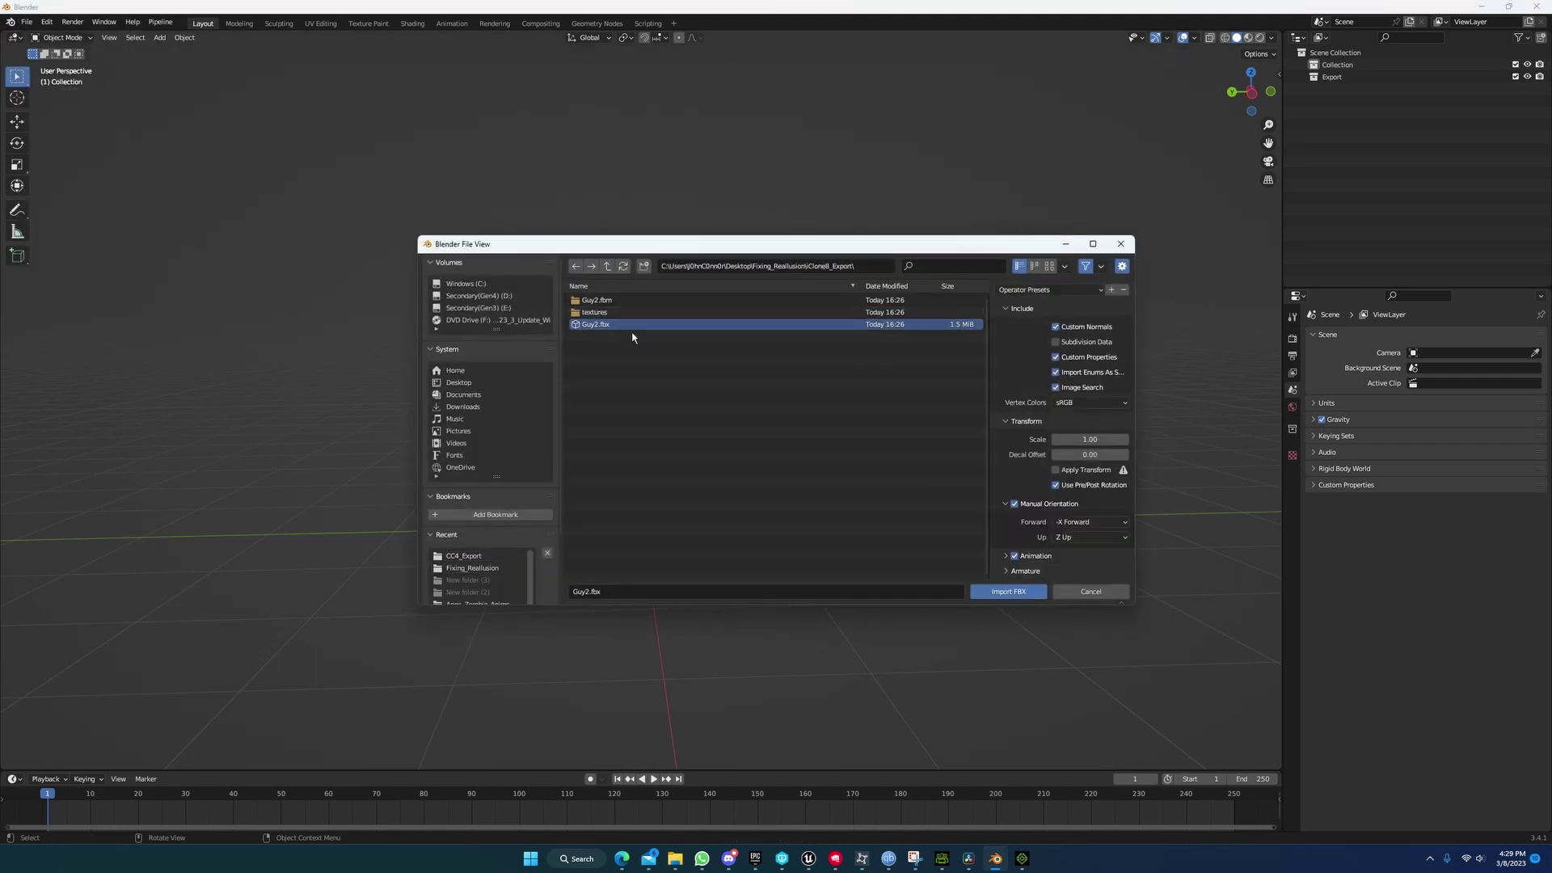
left_click(1028, 288)
Step: Import Guy2.fbx, expand Armature.001, root and root_0 in the Outliner, and select pelvis
left_click(1010, 592)
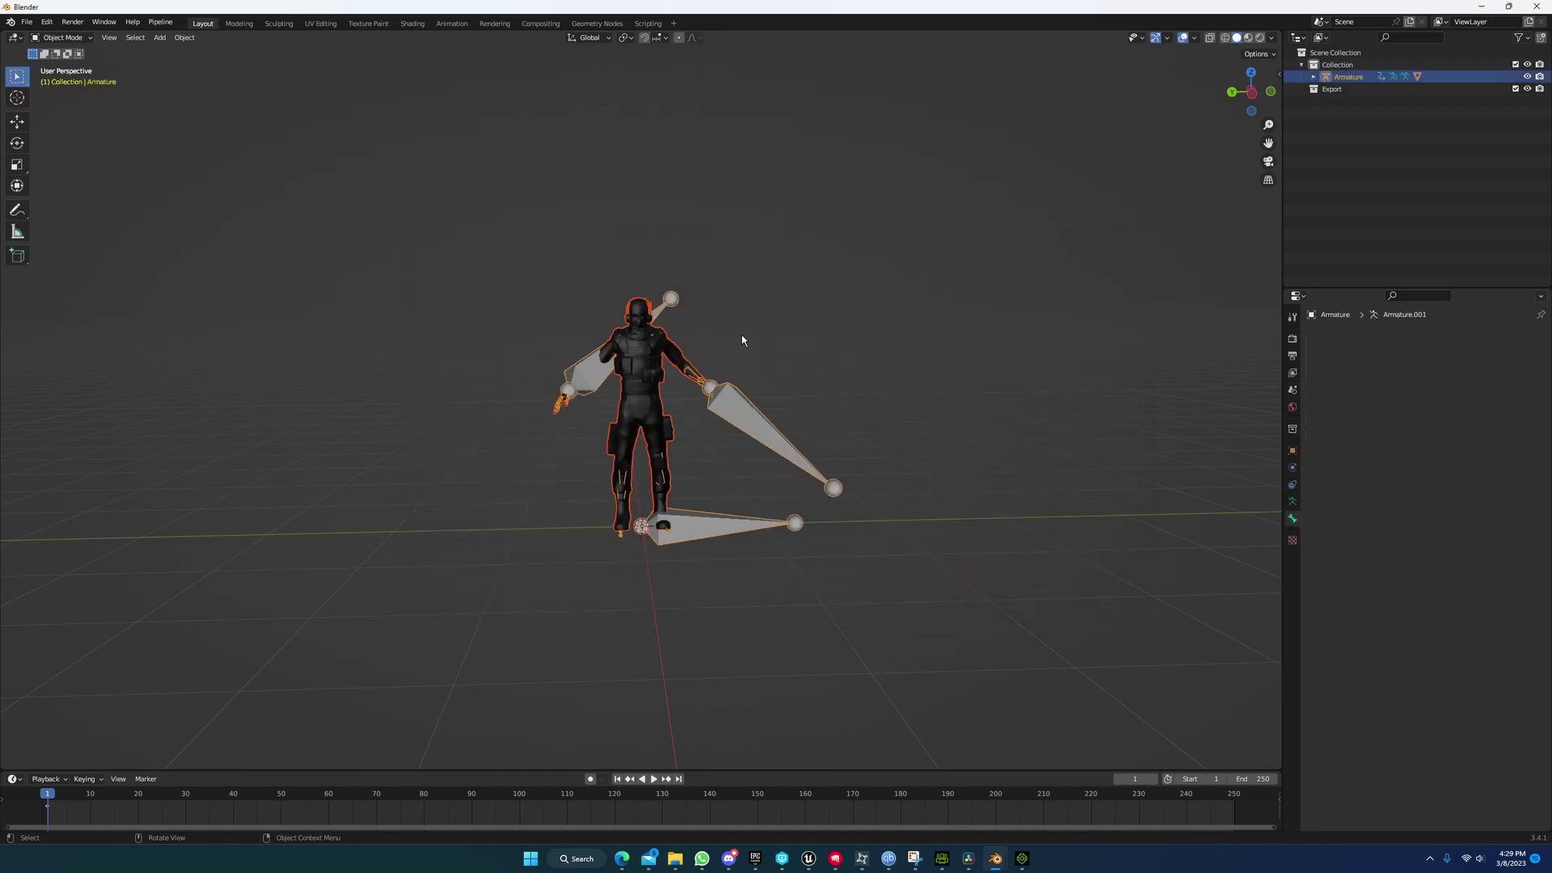
left_click(784, 366)
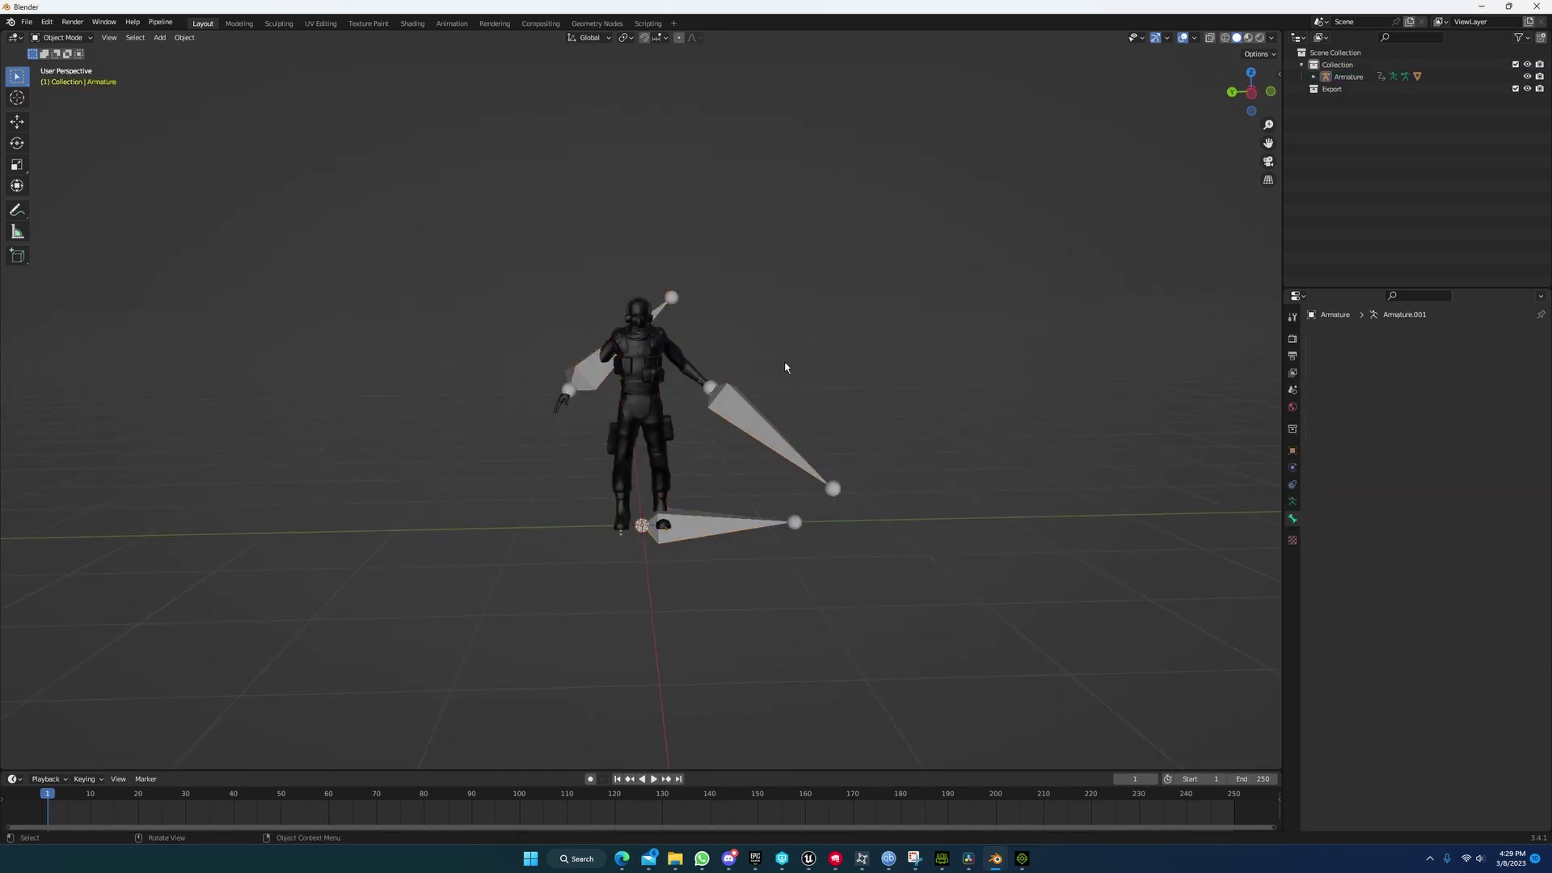
left_click(1313, 76)
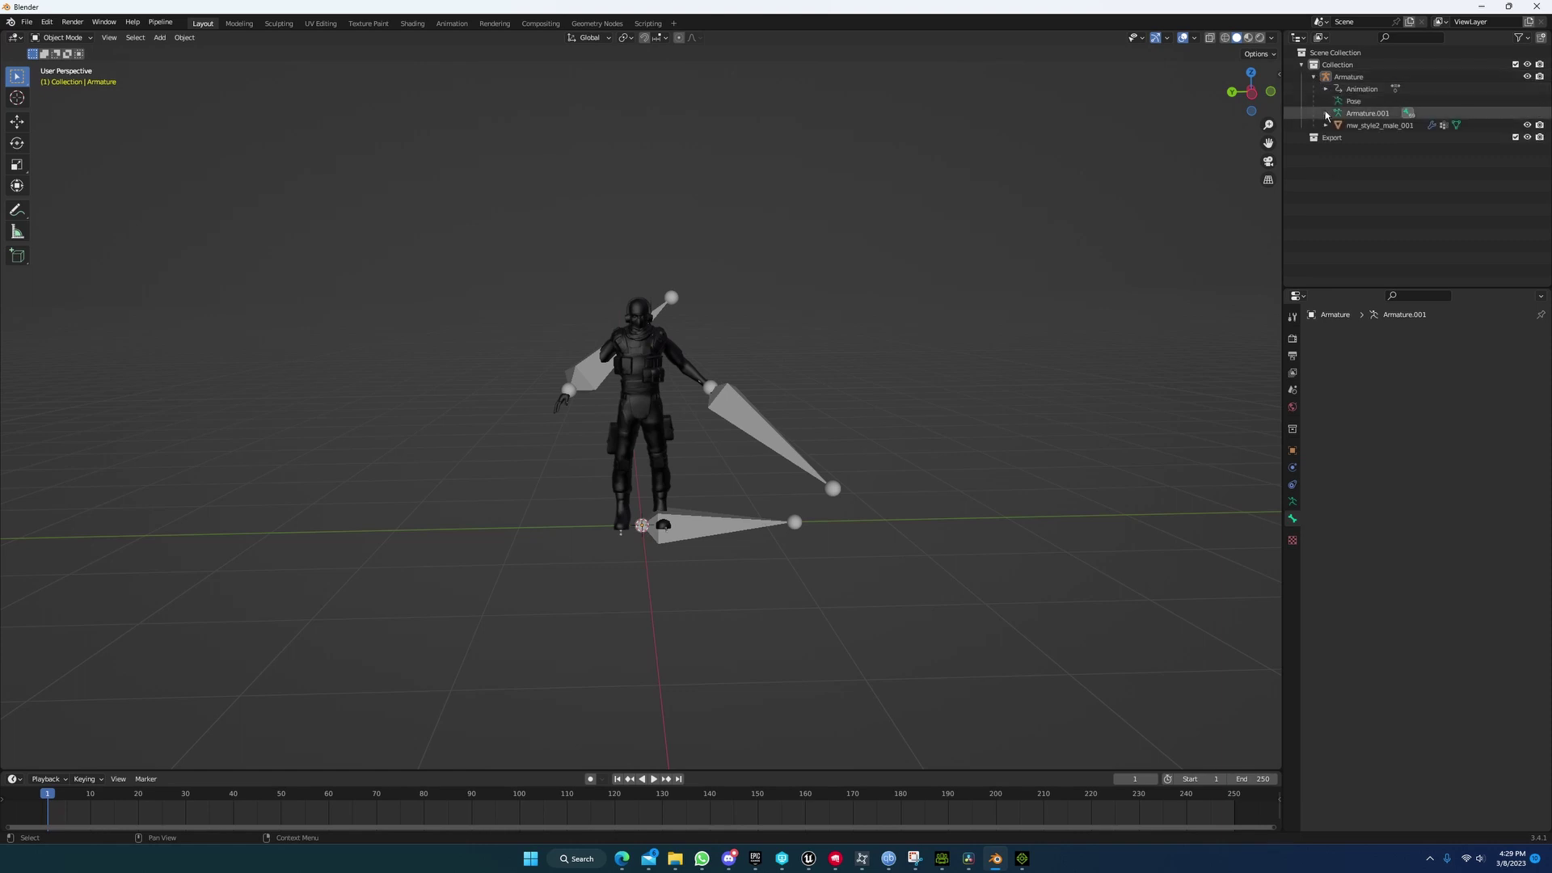
left_click(1325, 113)
left_click(1338, 125)
left_click(1350, 137)
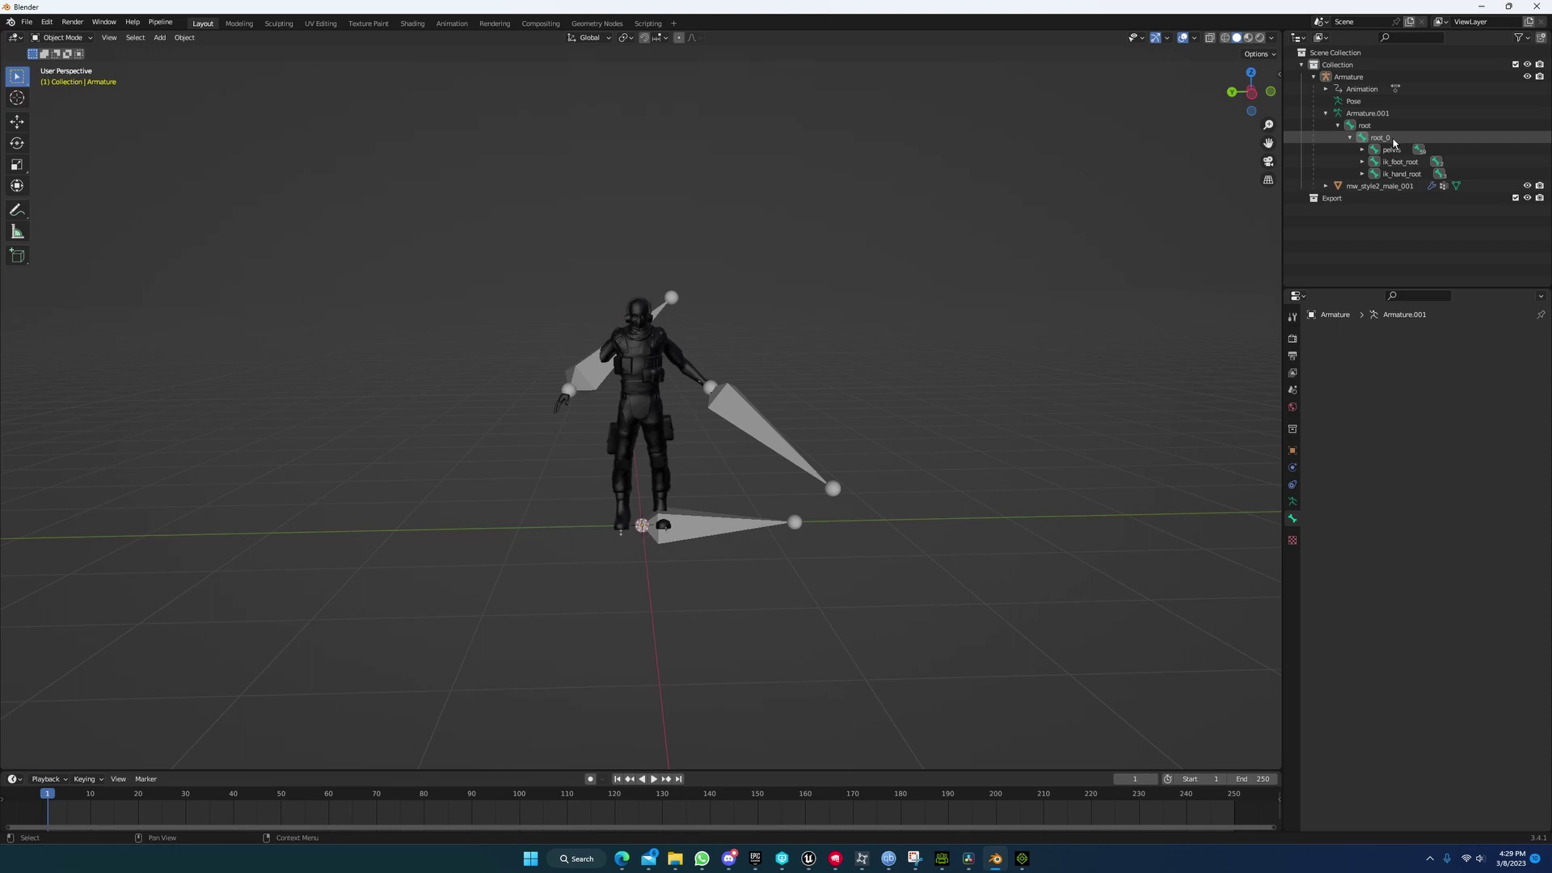
left_click(1391, 150)
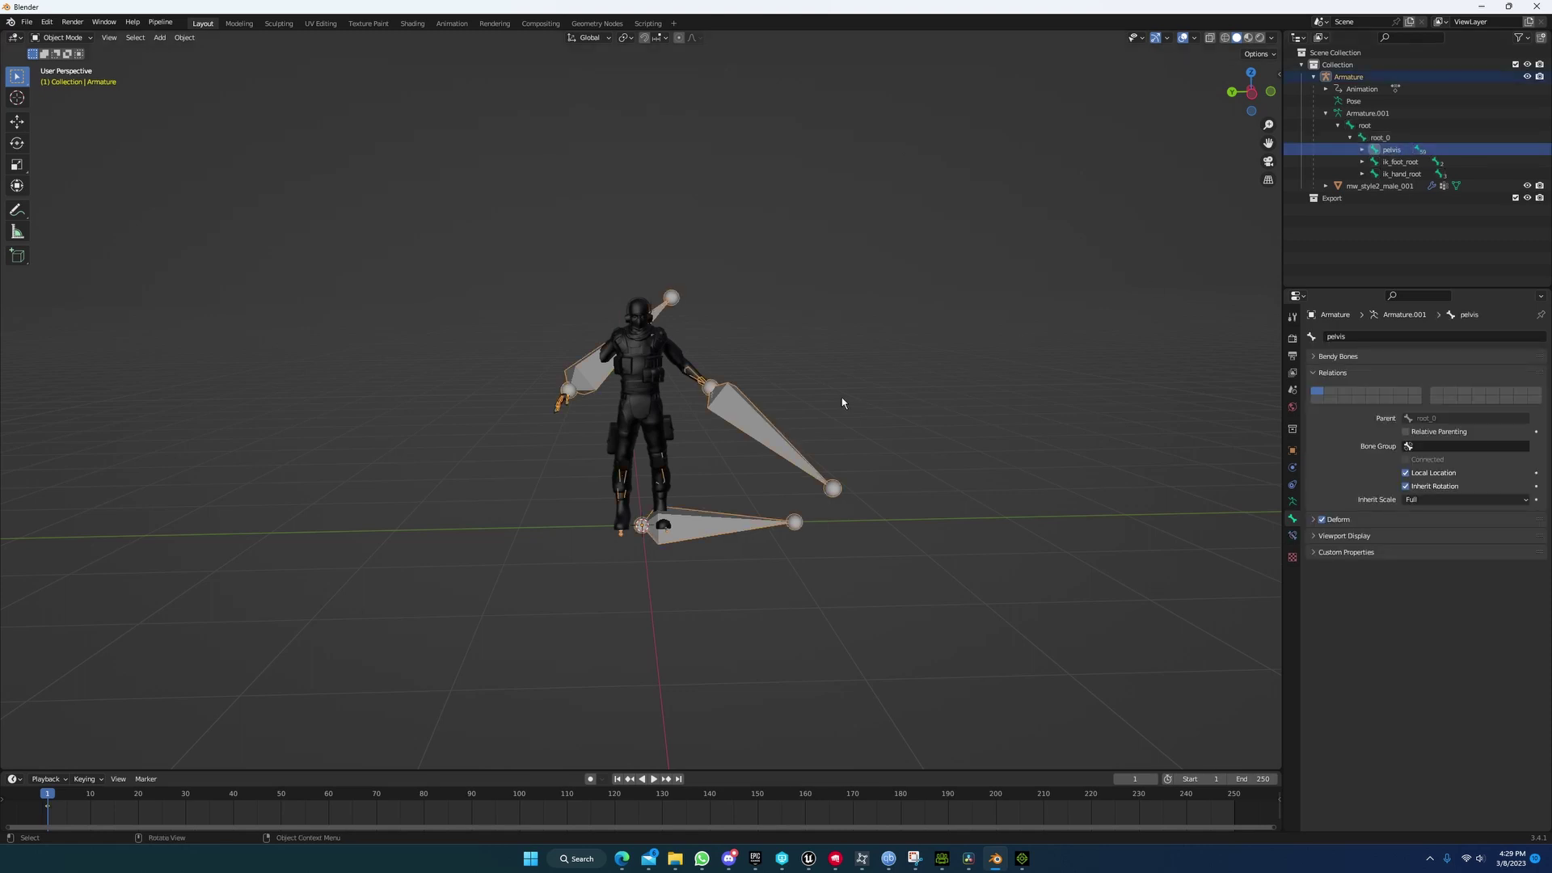
Step: In Edit Mode, parent pelvis, ik_foot_root and ik_hand_root directly to root
key("Tab")
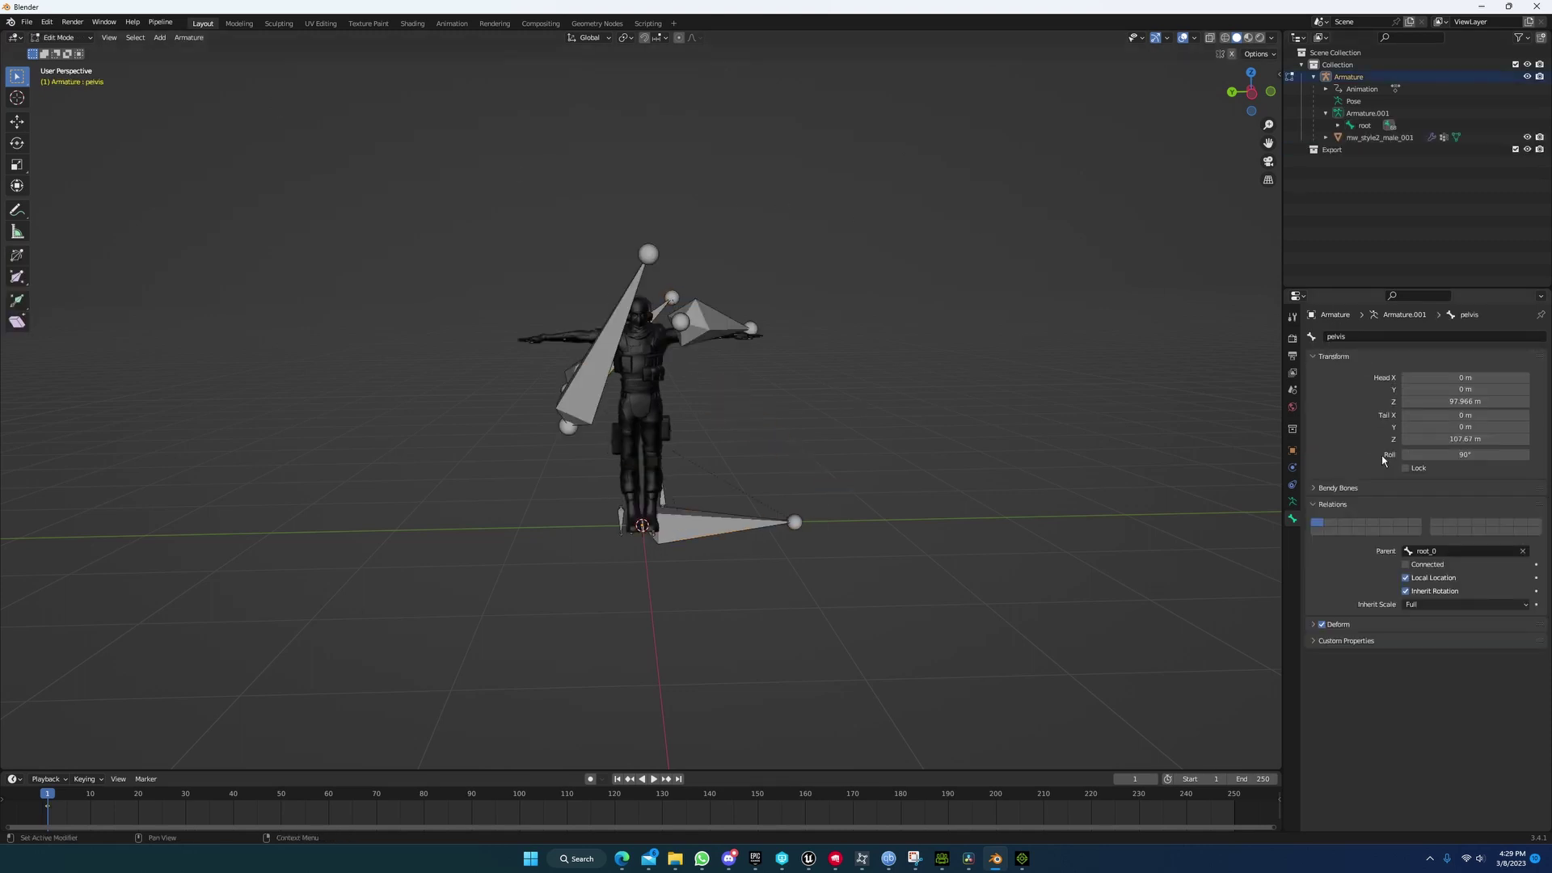
left_click(1337, 126)
left_click(1338, 125)
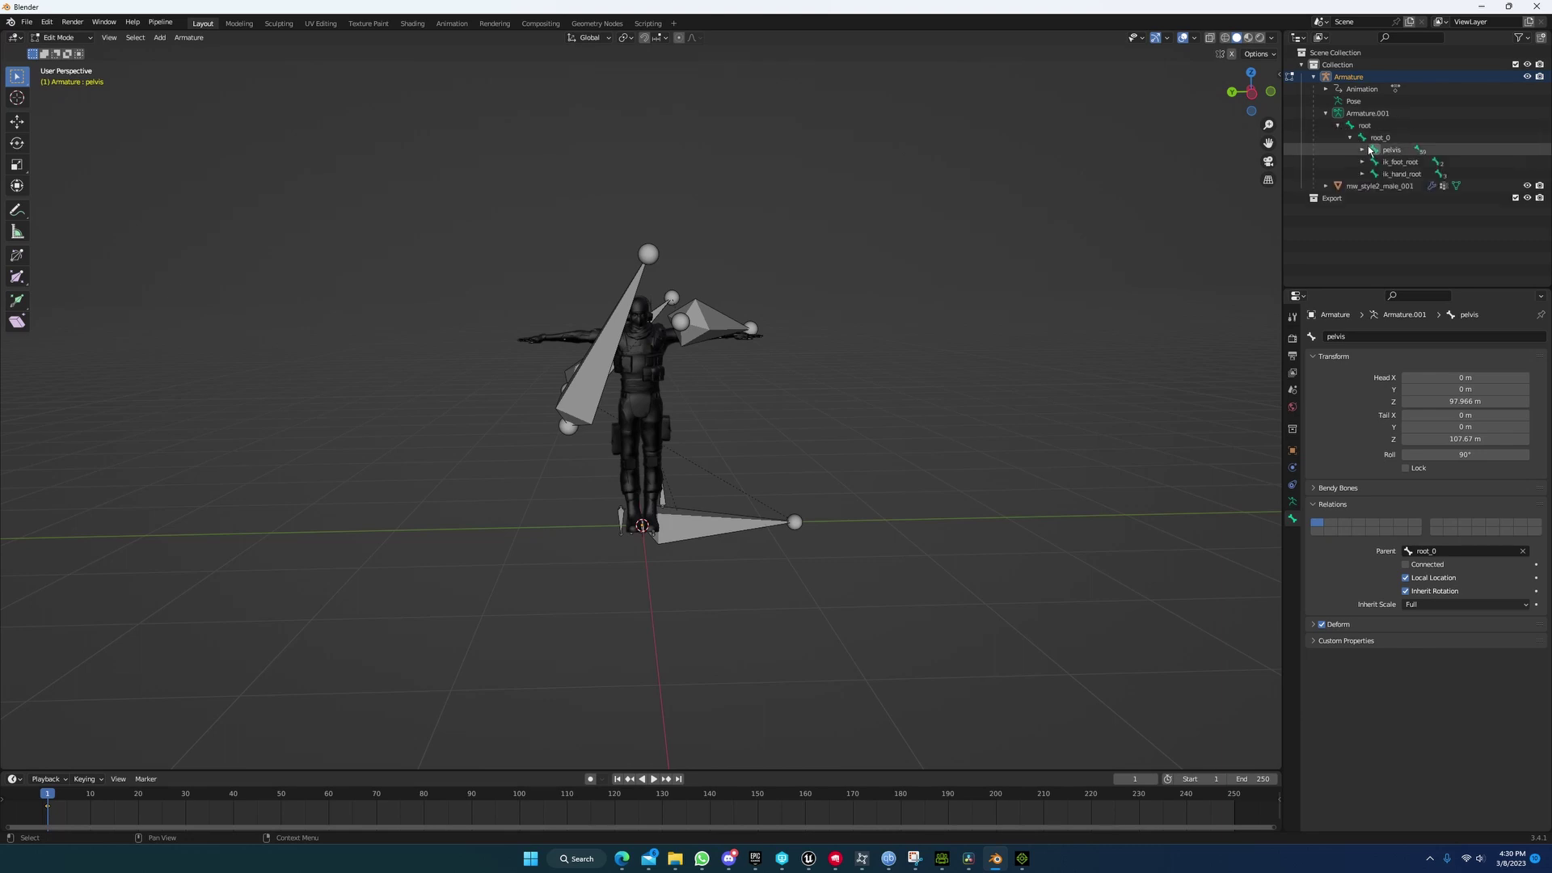
left_click(1420, 550)
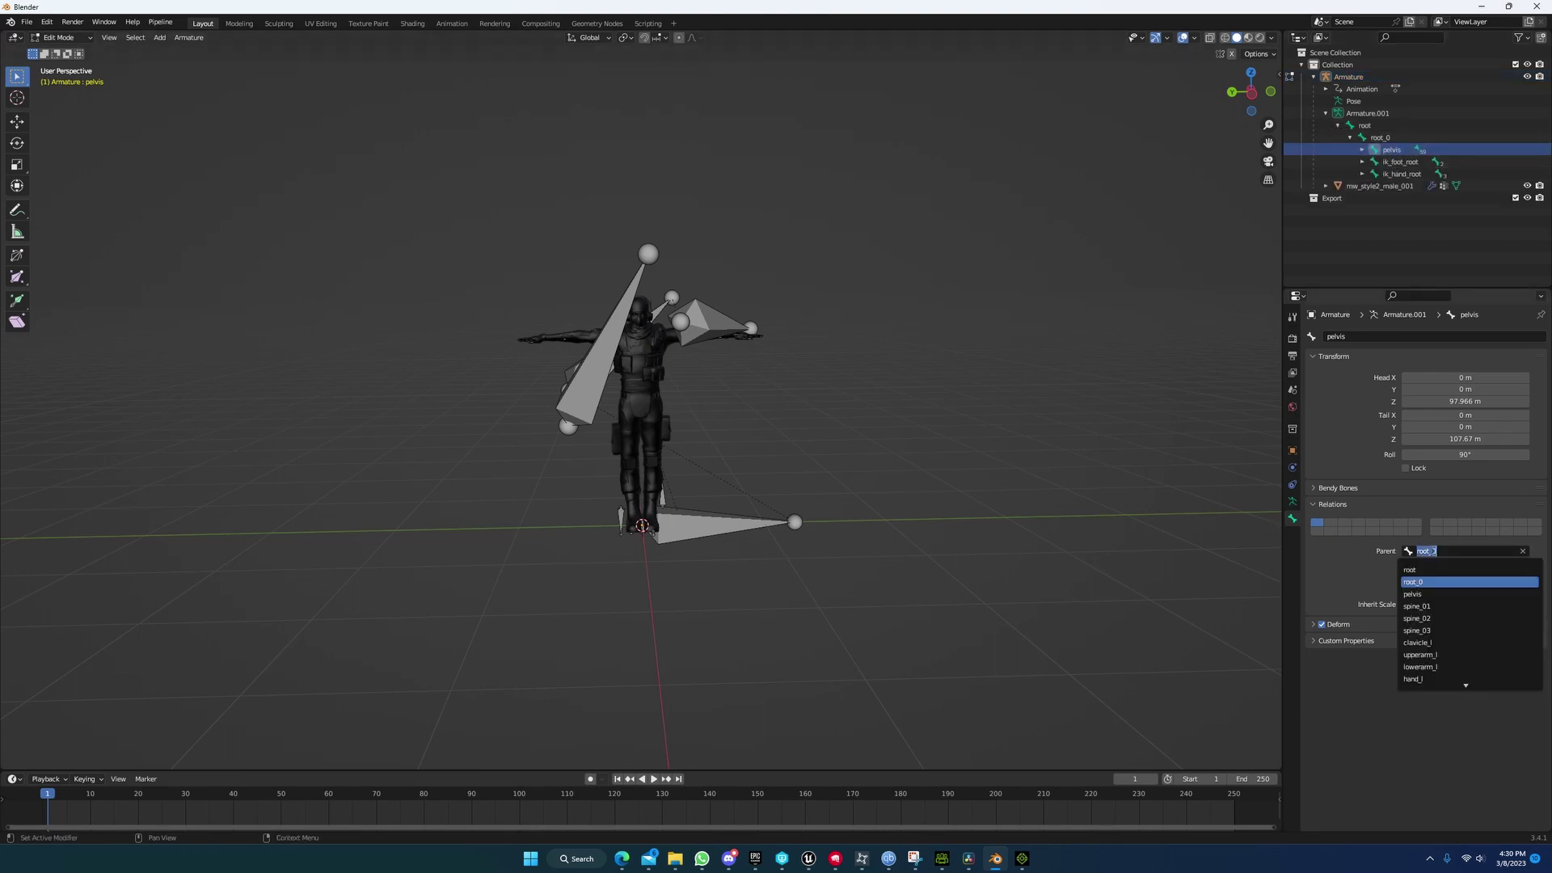
left_click(1435, 565)
left_click(1398, 150)
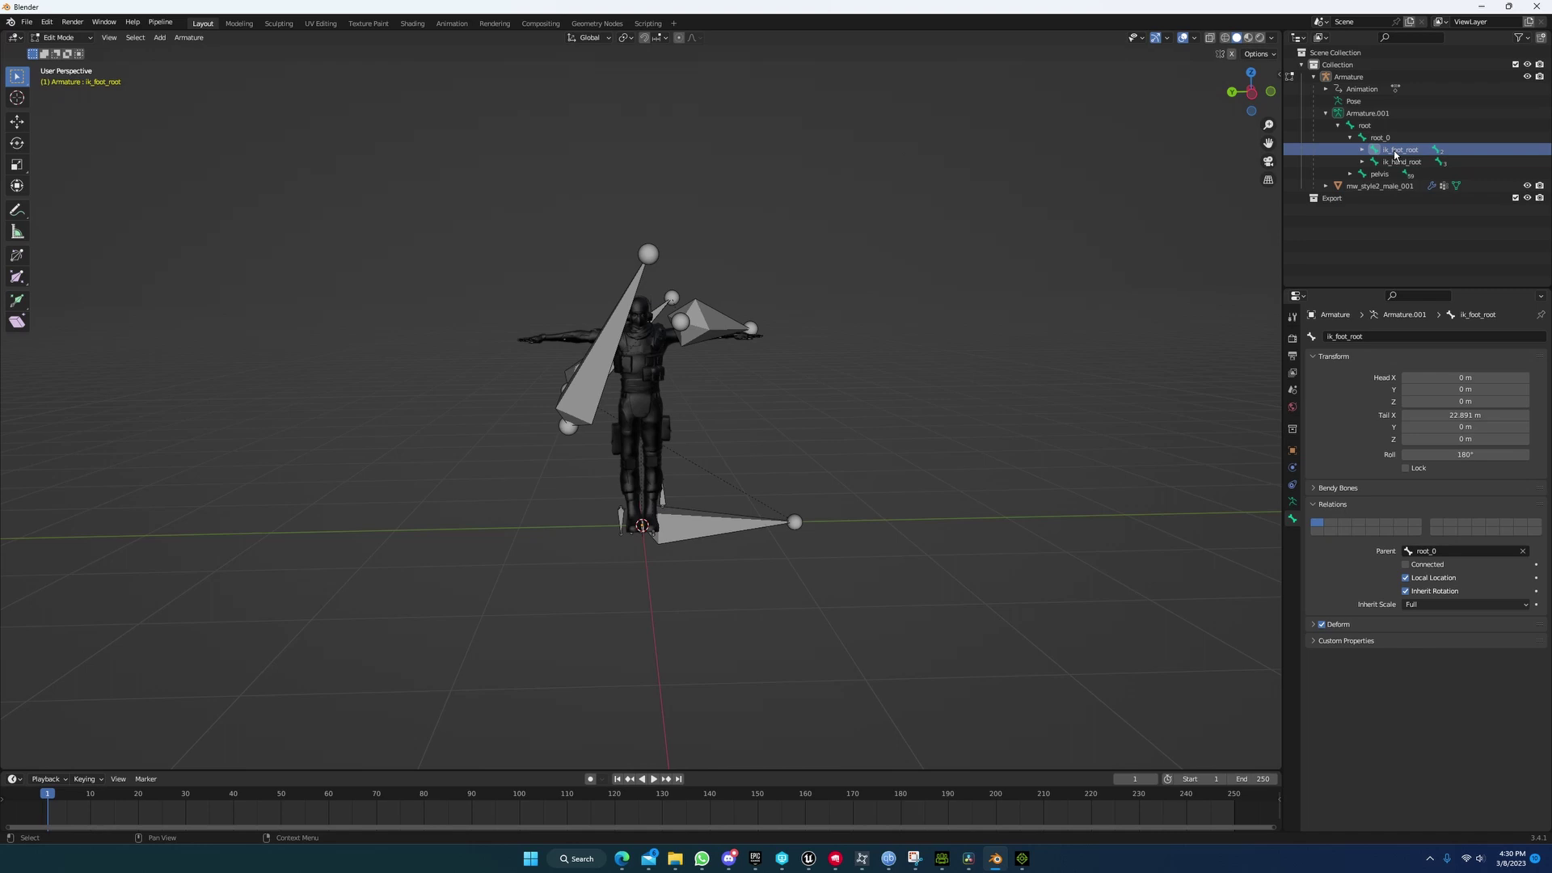
left_click(1442, 550)
left_click(1430, 571)
left_click(1402, 150)
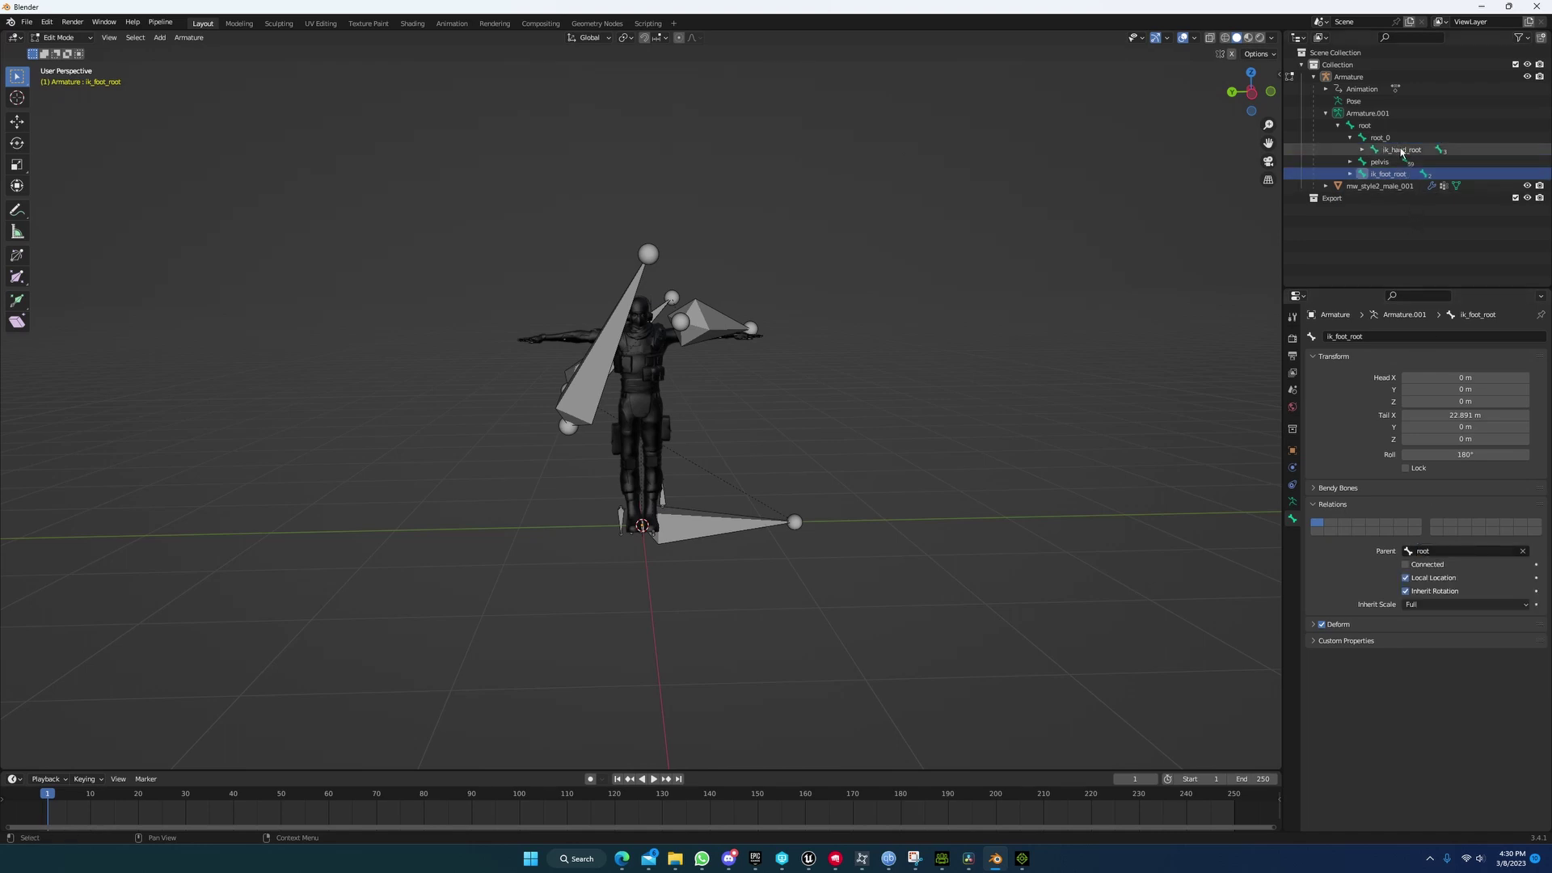
left_click(1446, 553)
left_click(1430, 570)
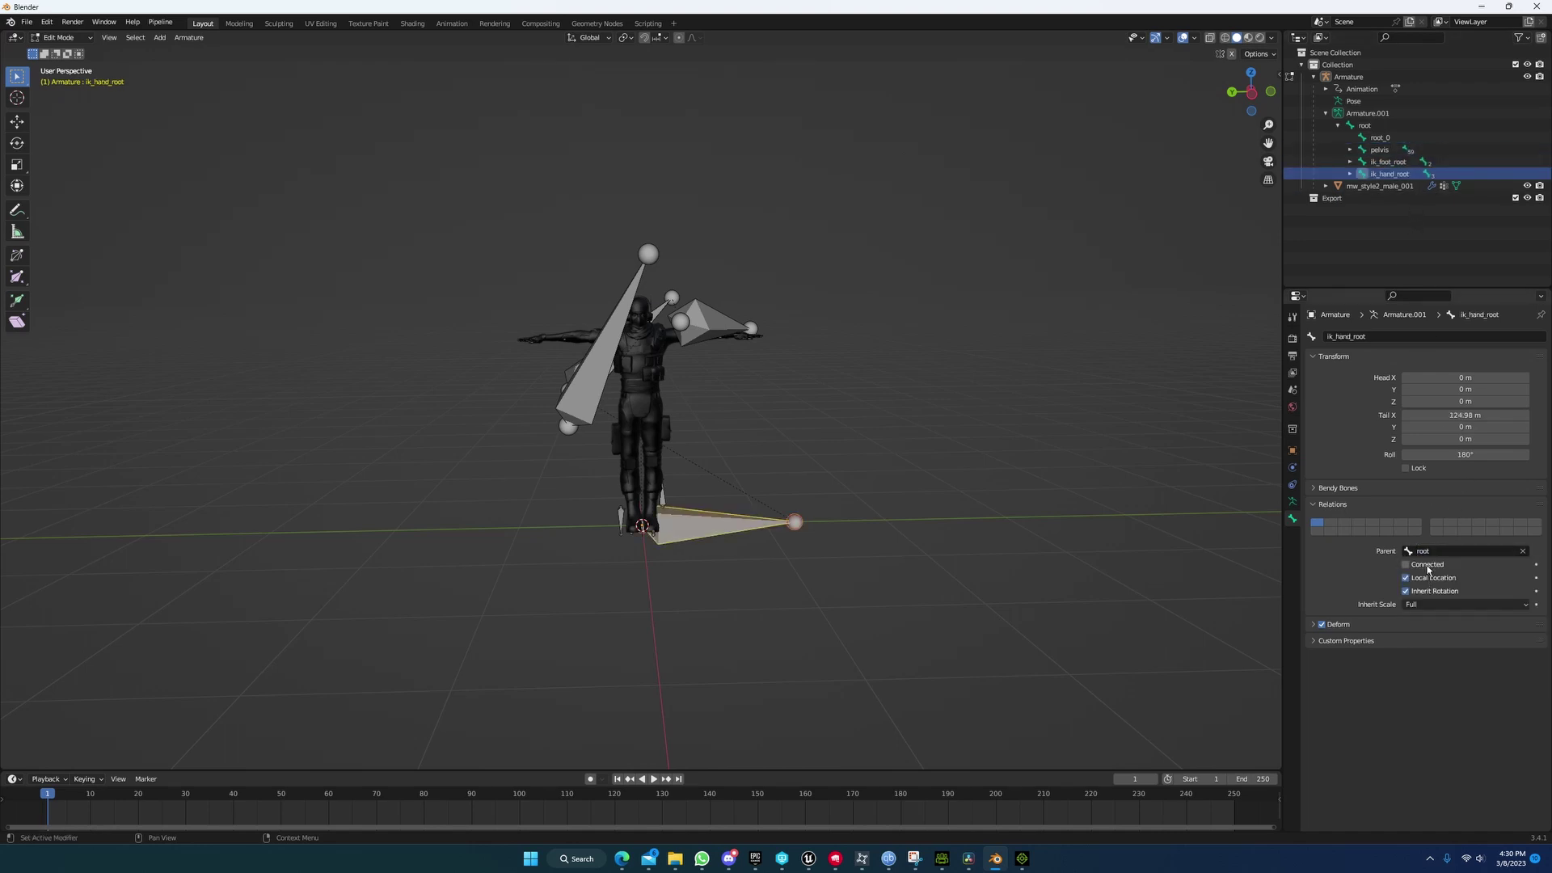
Step: Delete the leftover root_0 bone and return to Object Mode
left_click(1380, 137)
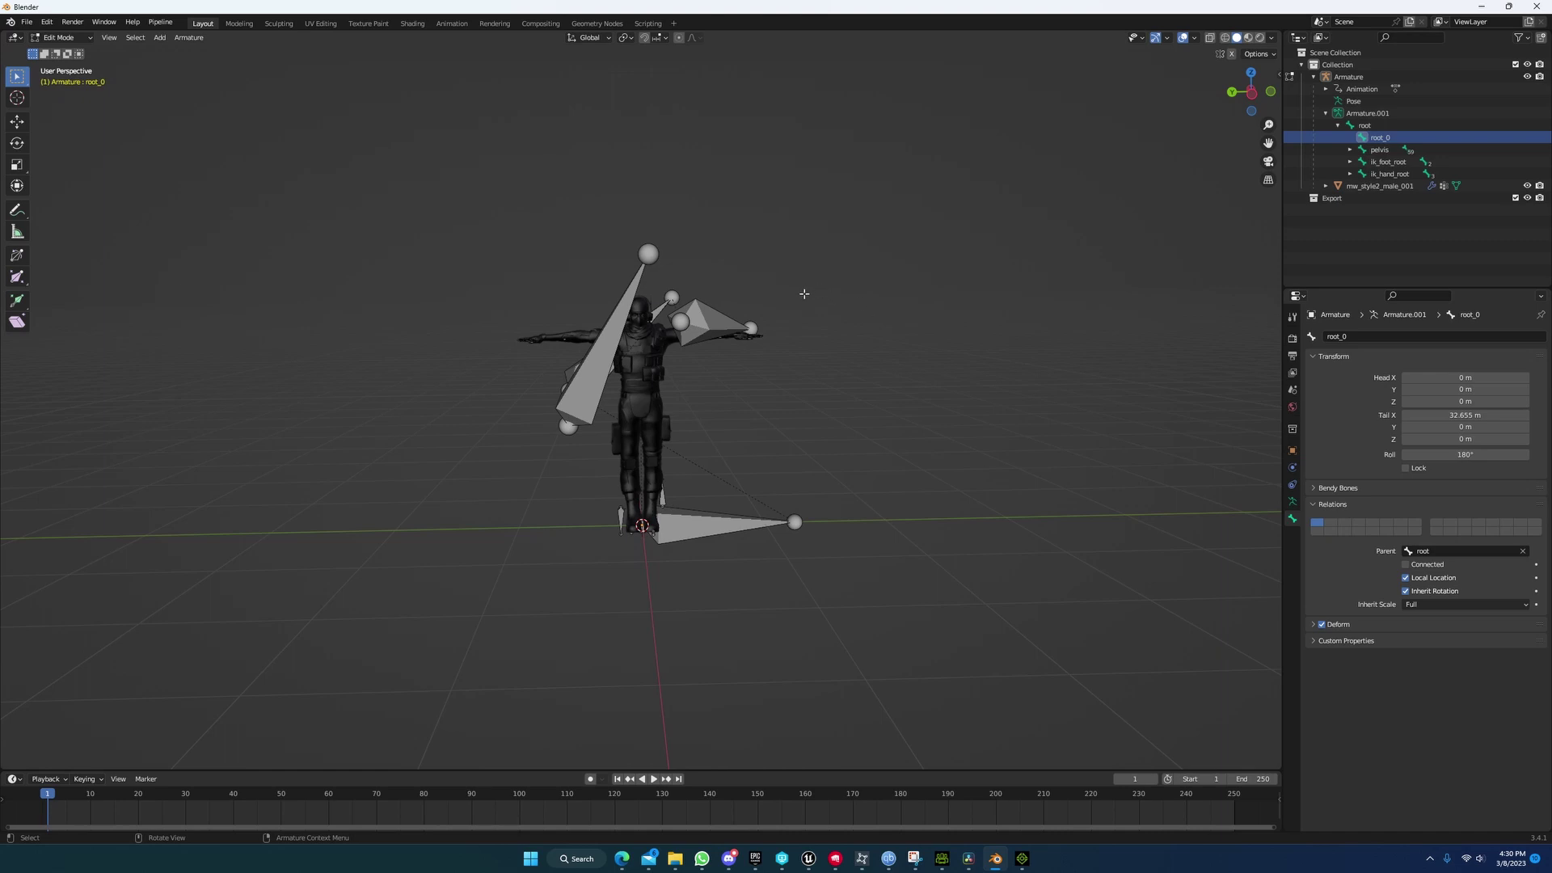
key("x")
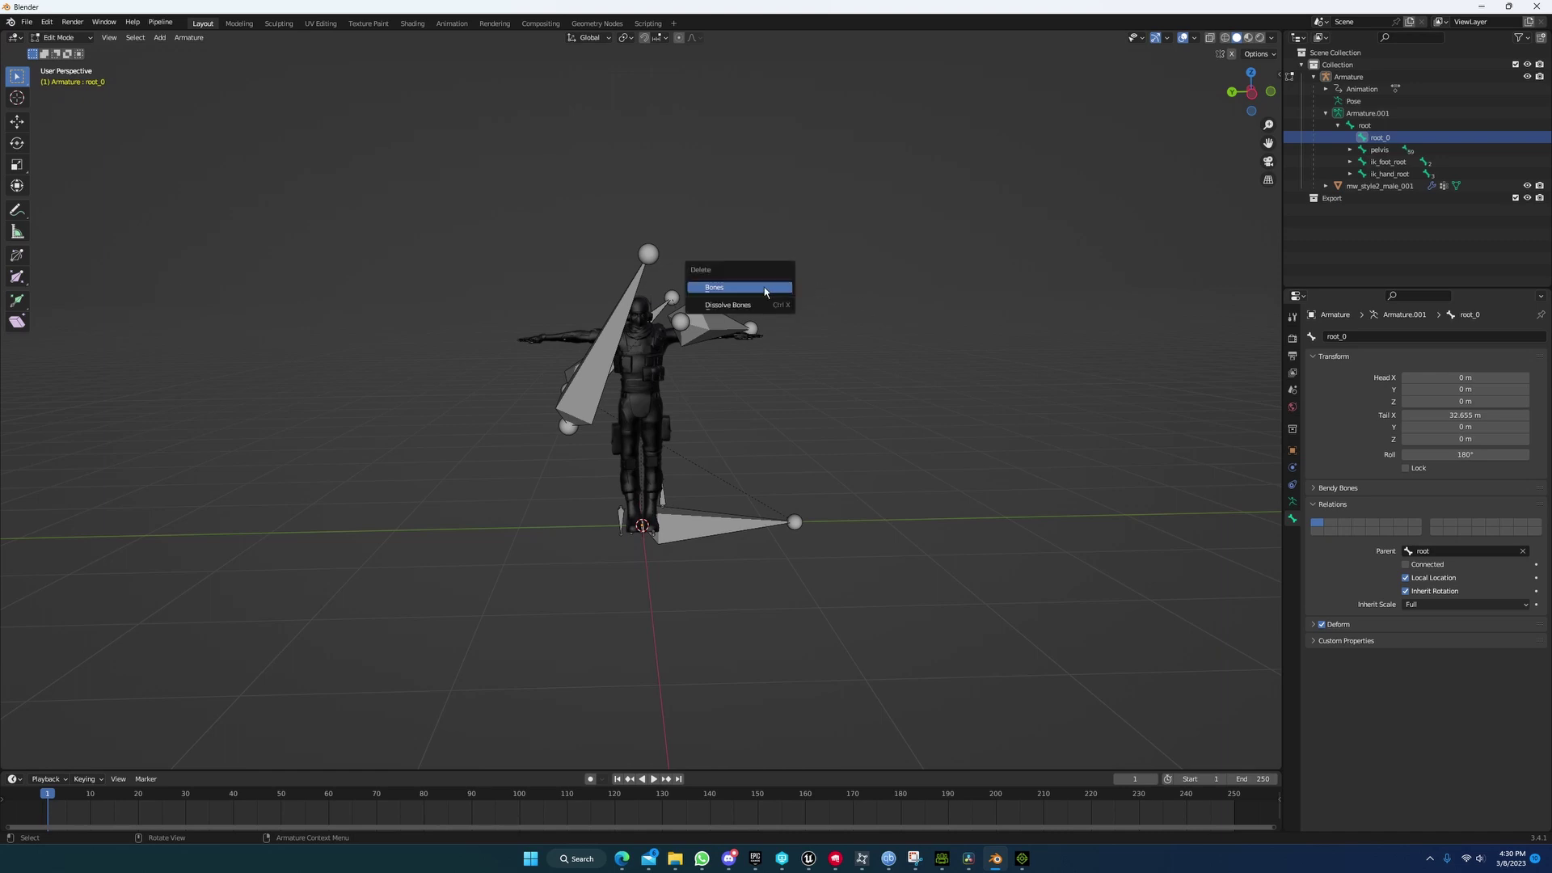
left_click(765, 289)
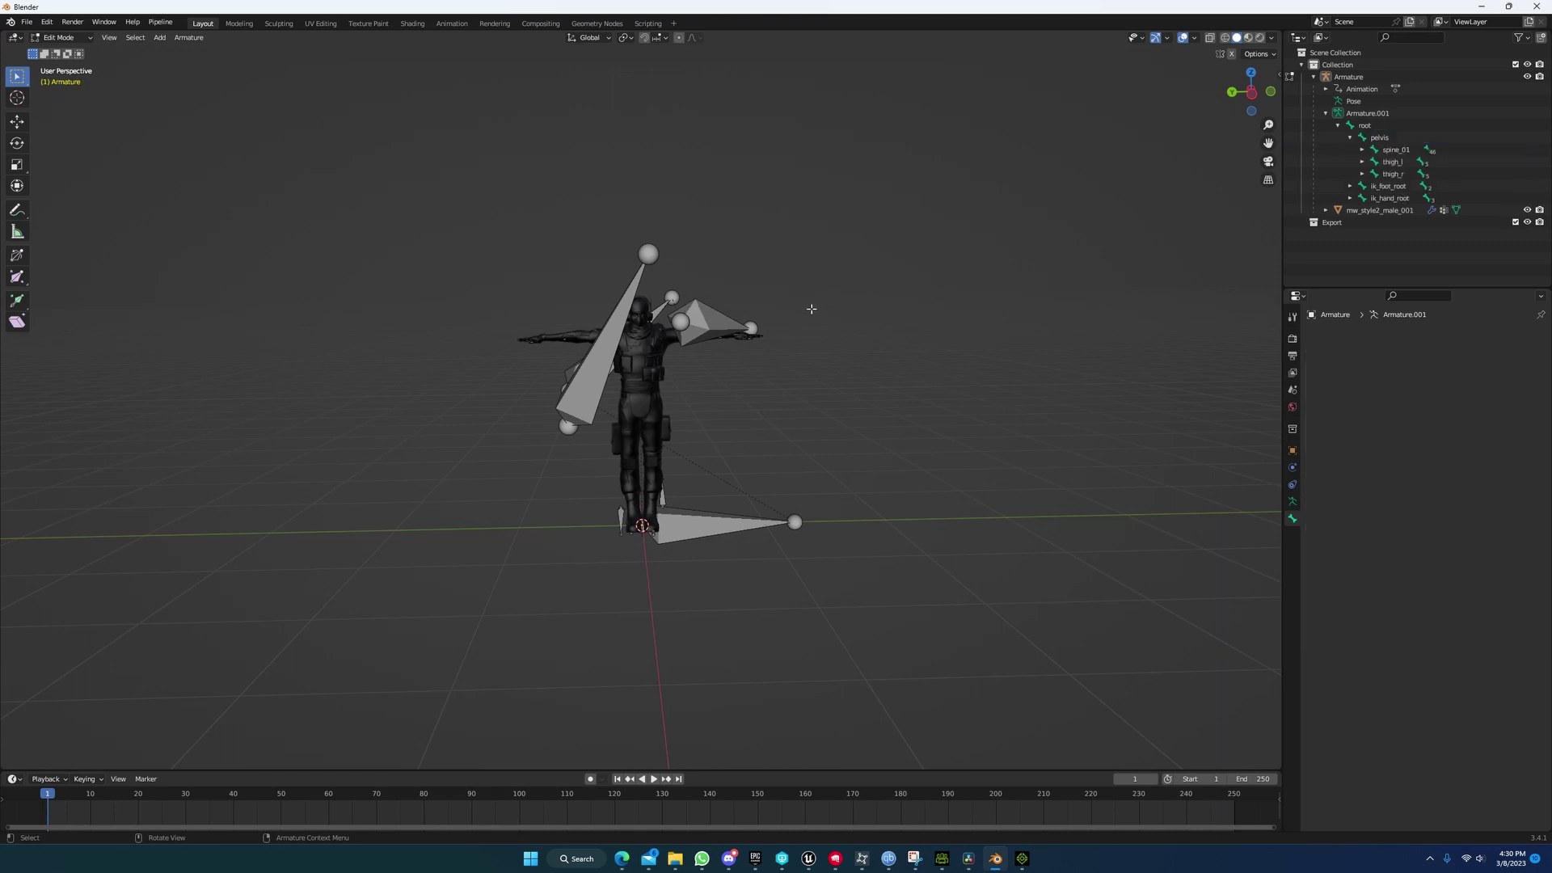
key("Tab")
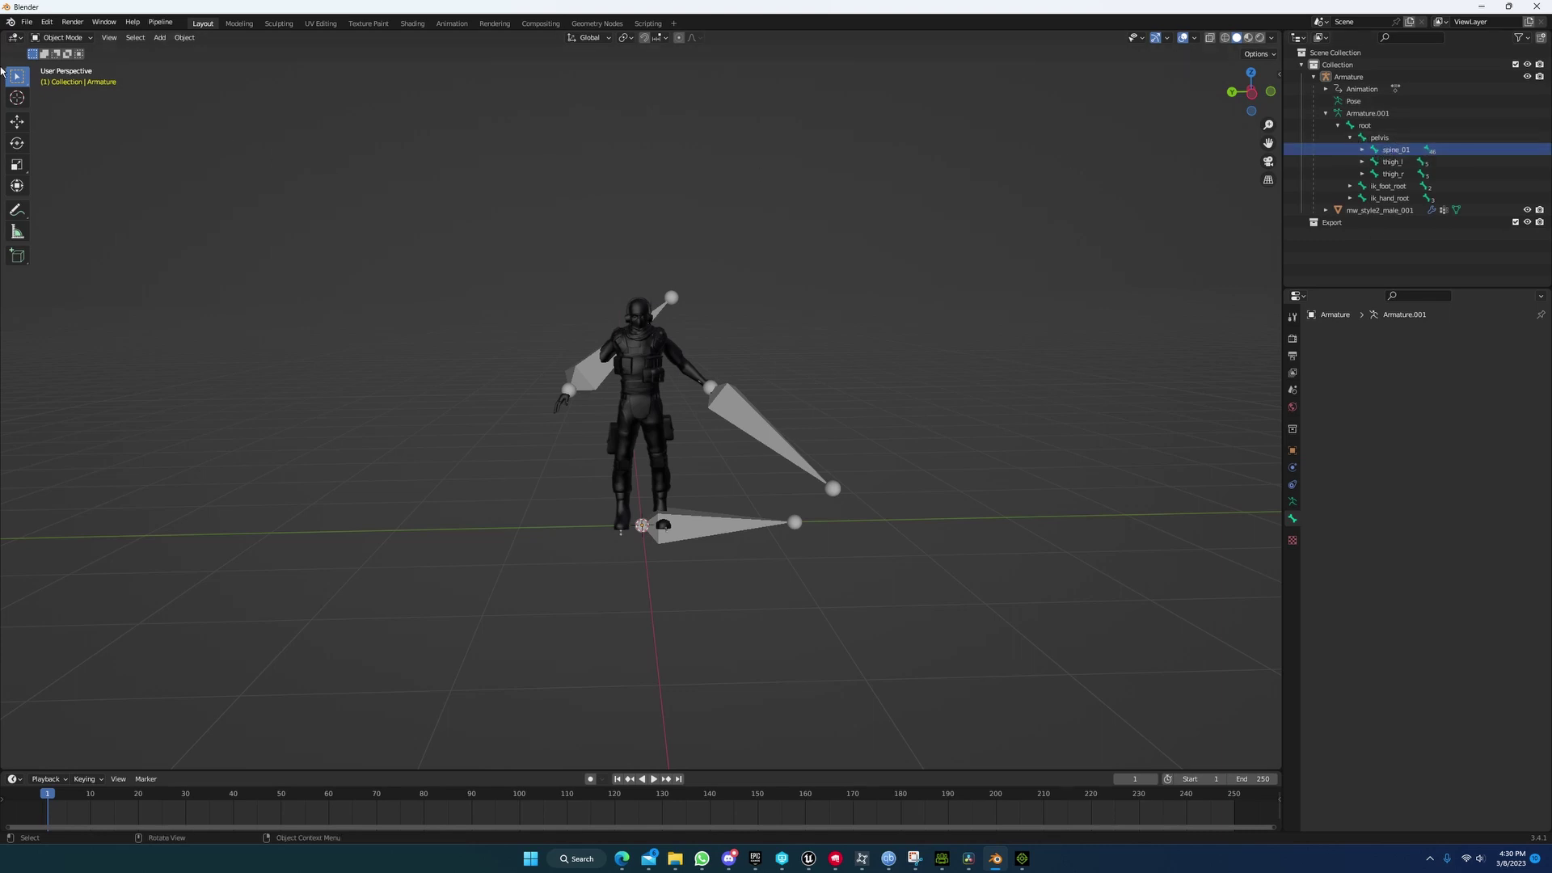
Step: Export the fixed rig as FBX with the saved preset and Selected Objects off, overwriting iClone8_Export/Guy2.fbx
left_click(27, 22)
mouse_move(71, 198)
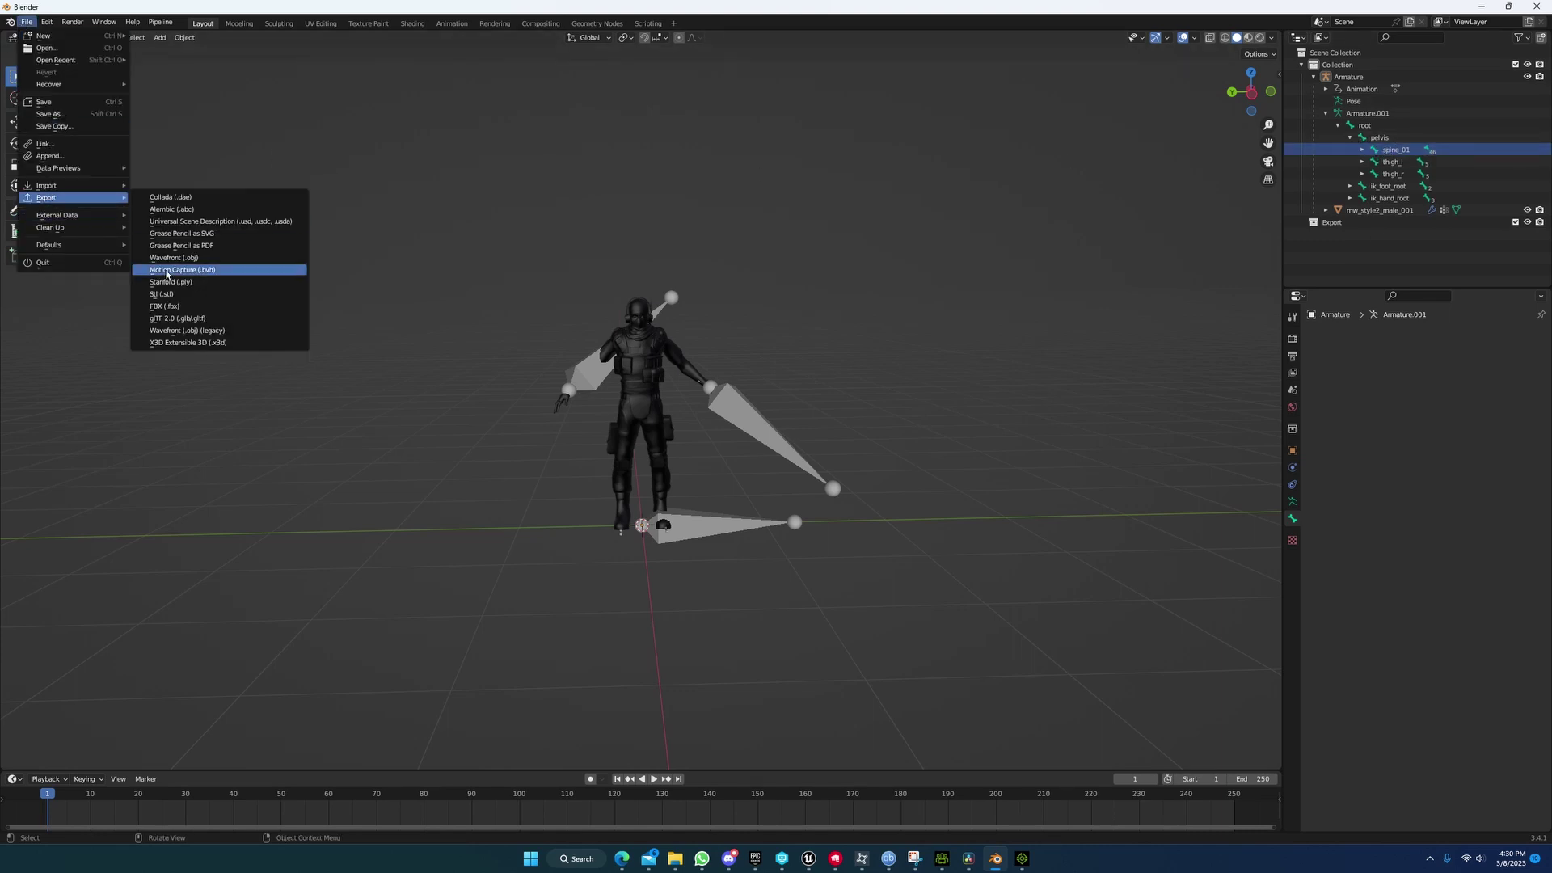
left_click(170, 306)
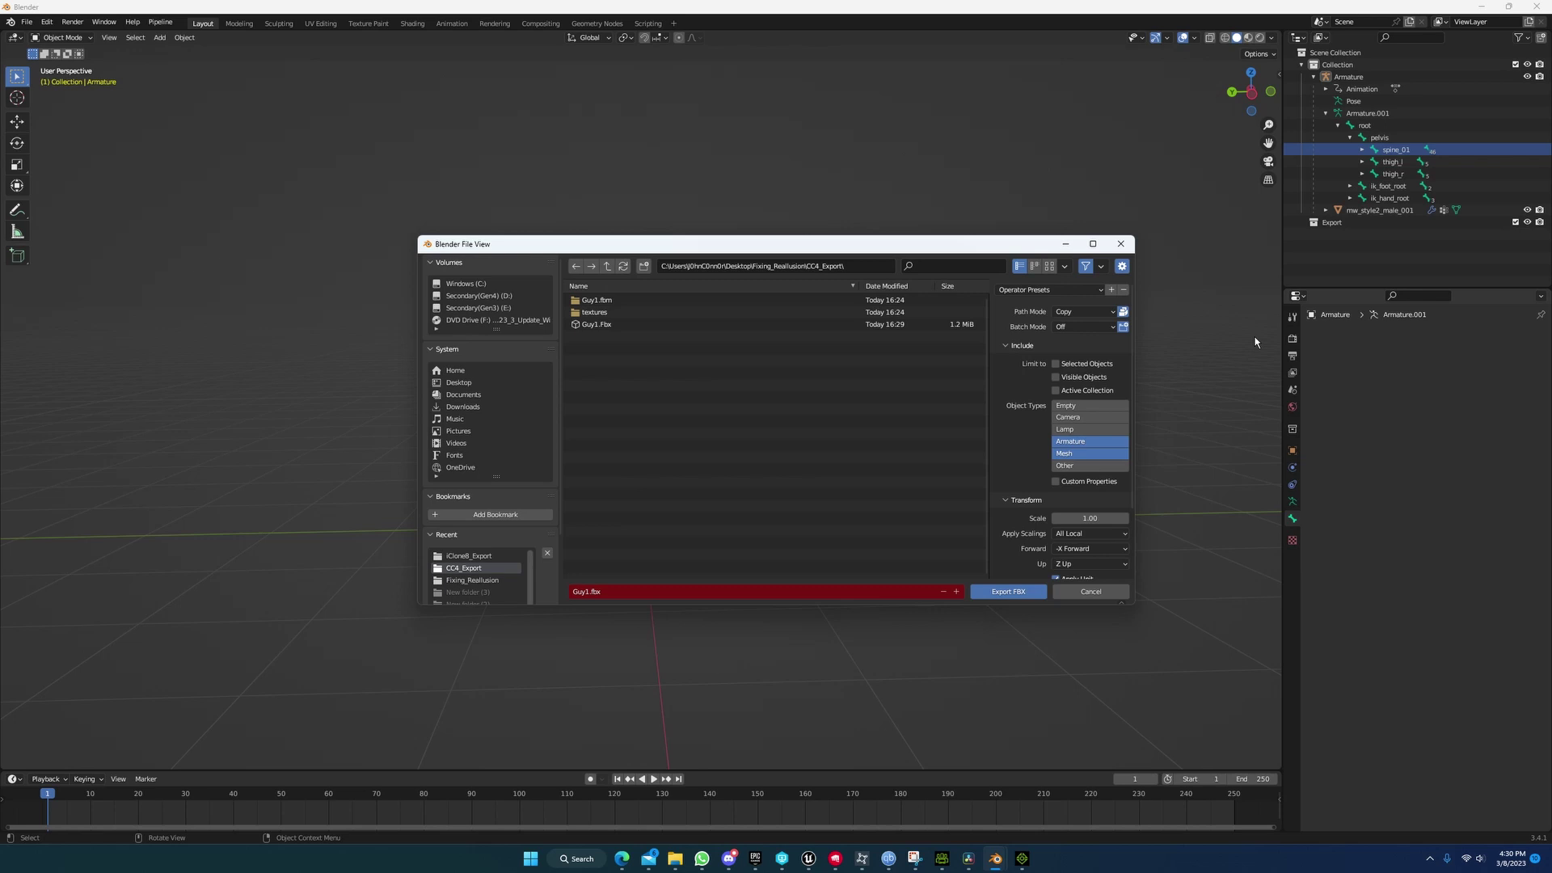
scroll(1010, 492, "down", 3)
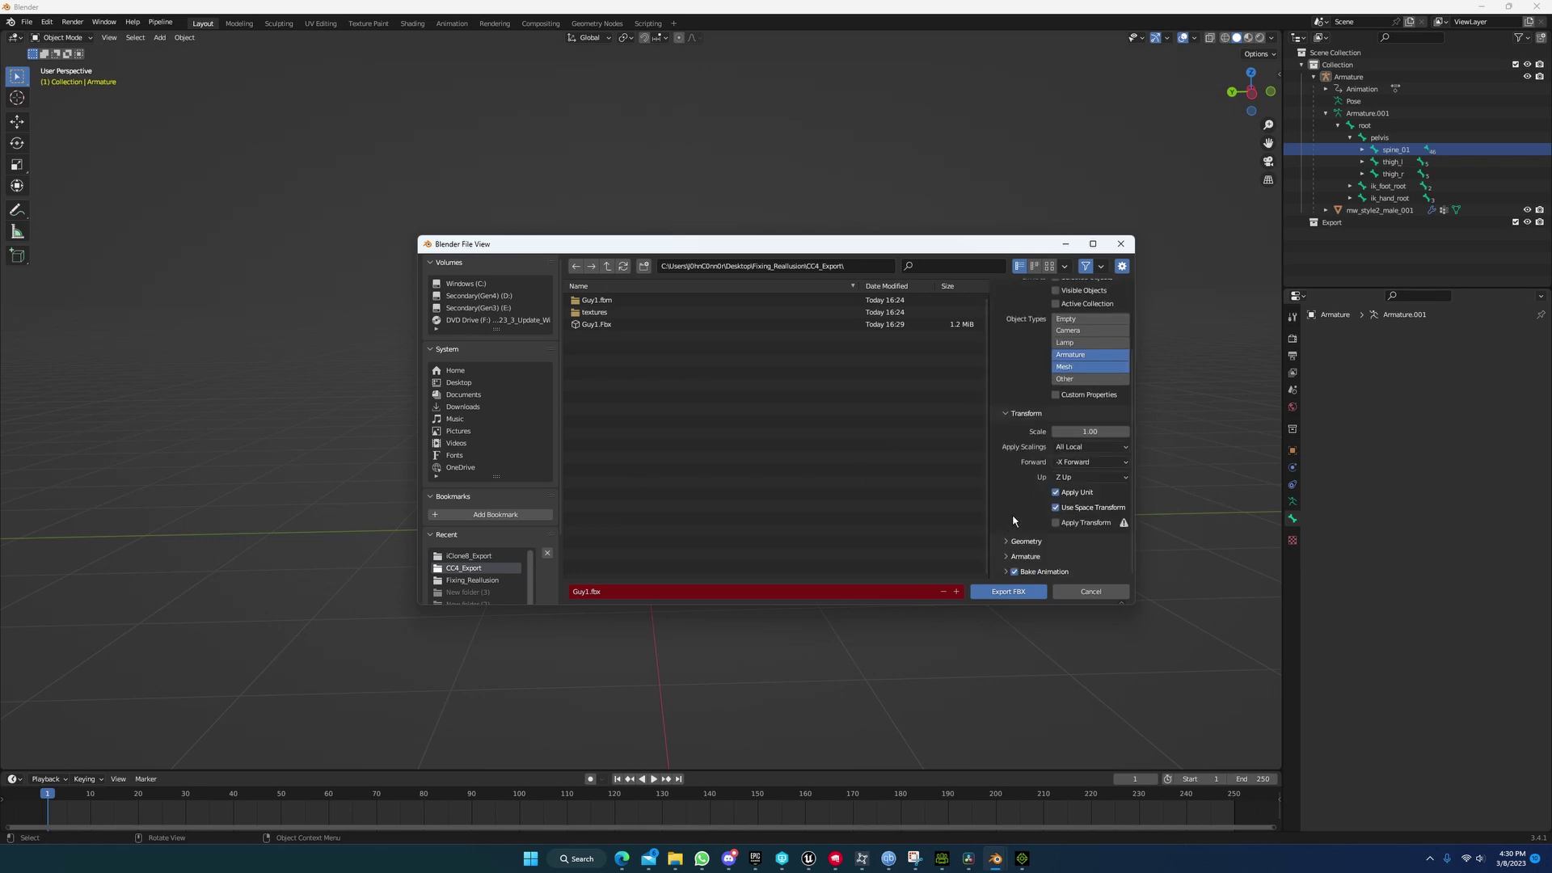
scroll(1014, 367, "up", 3)
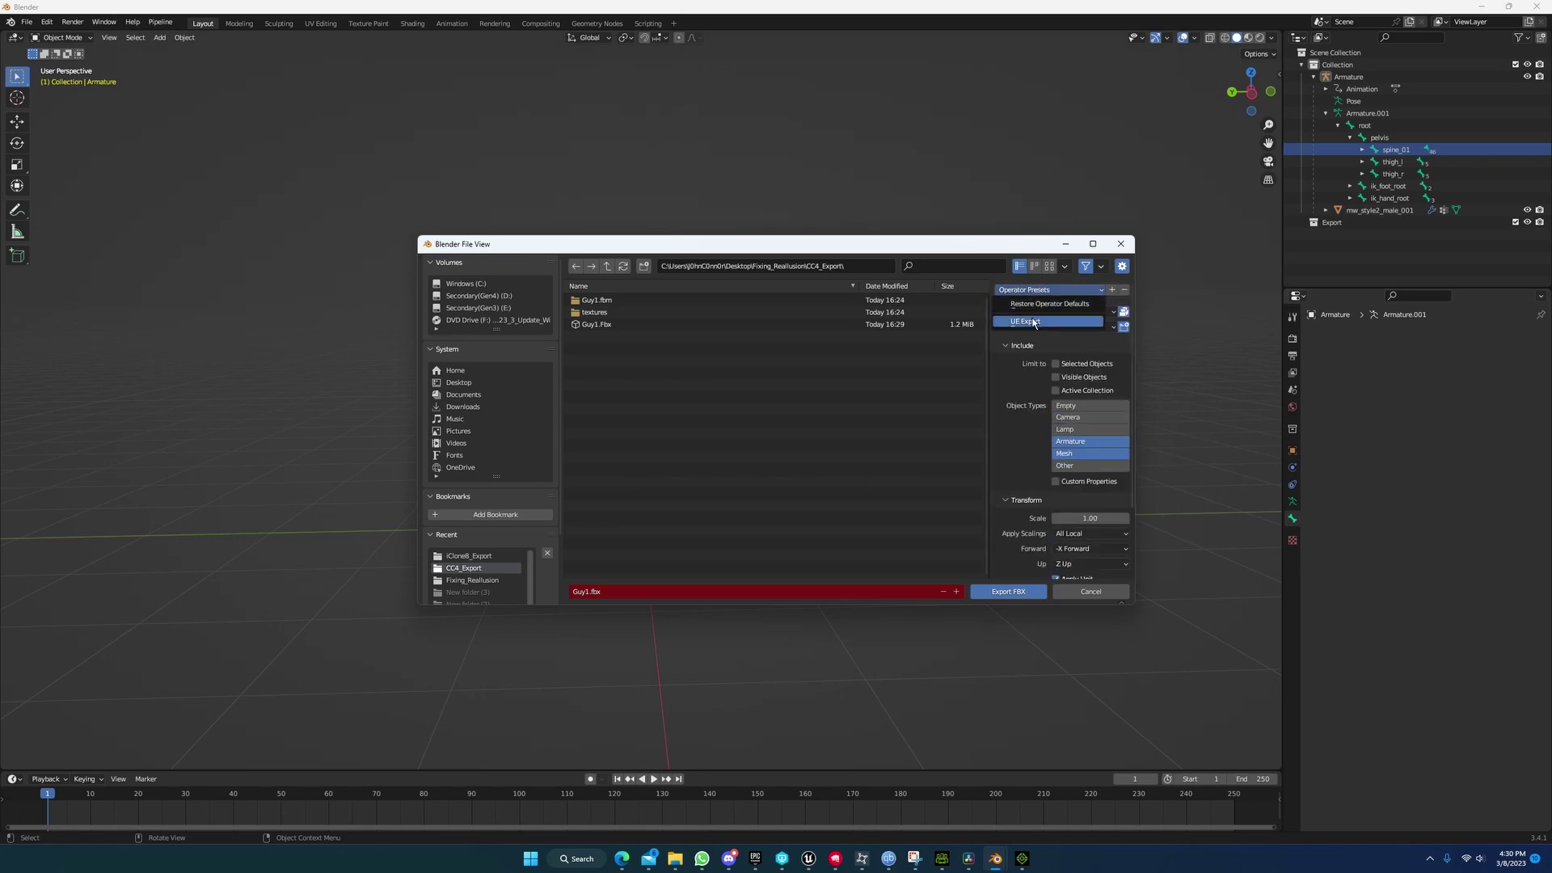
left_click(1057, 364)
left_click(1056, 365)
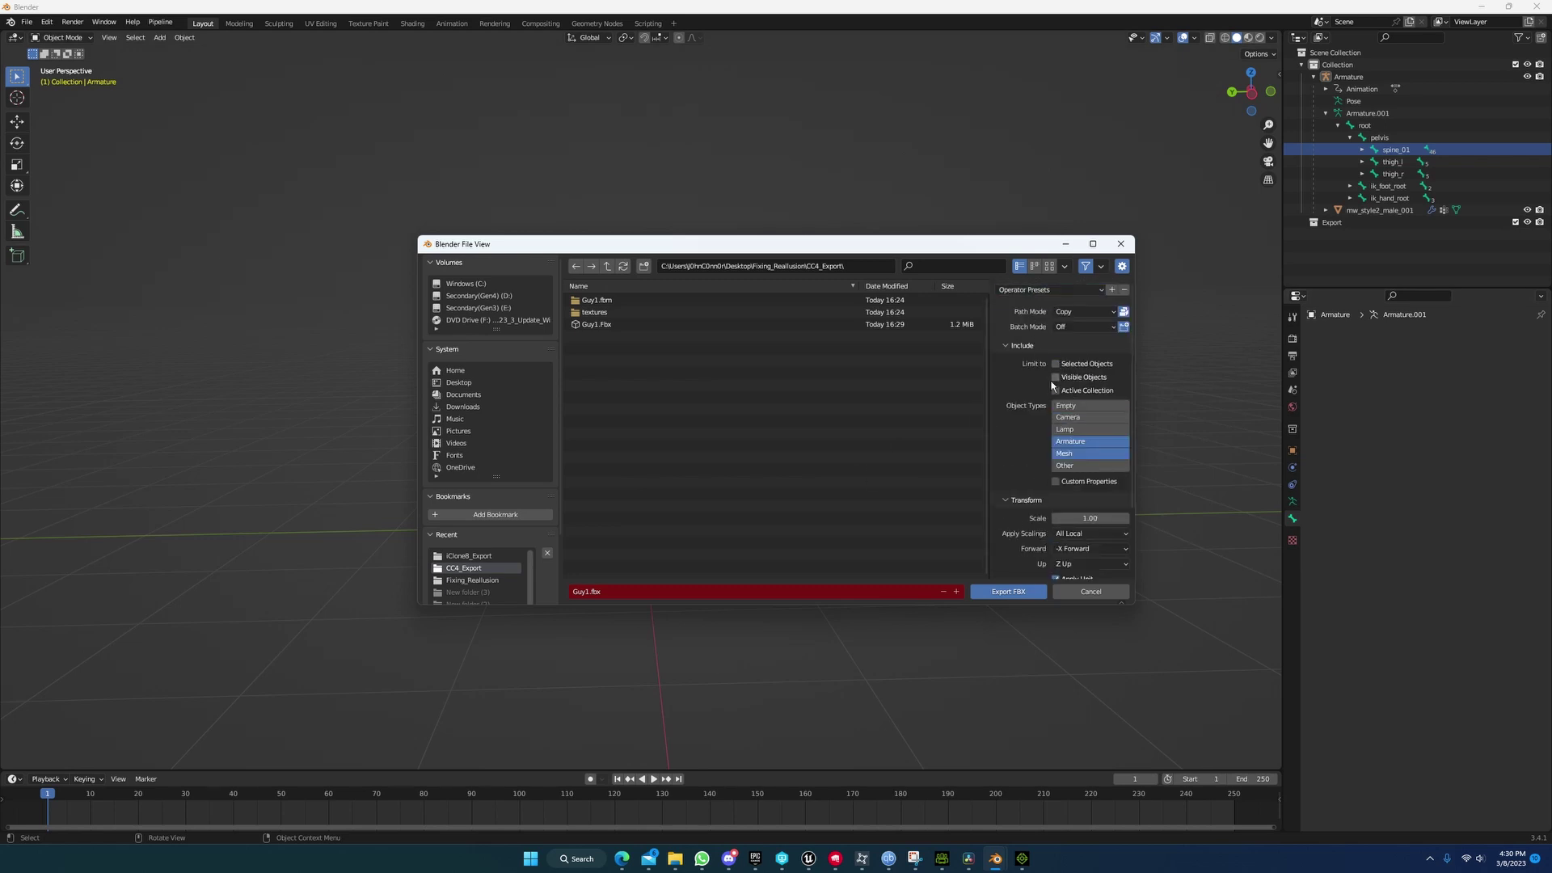
left_click(607, 266)
left_click(605, 312)
left_click(596, 324)
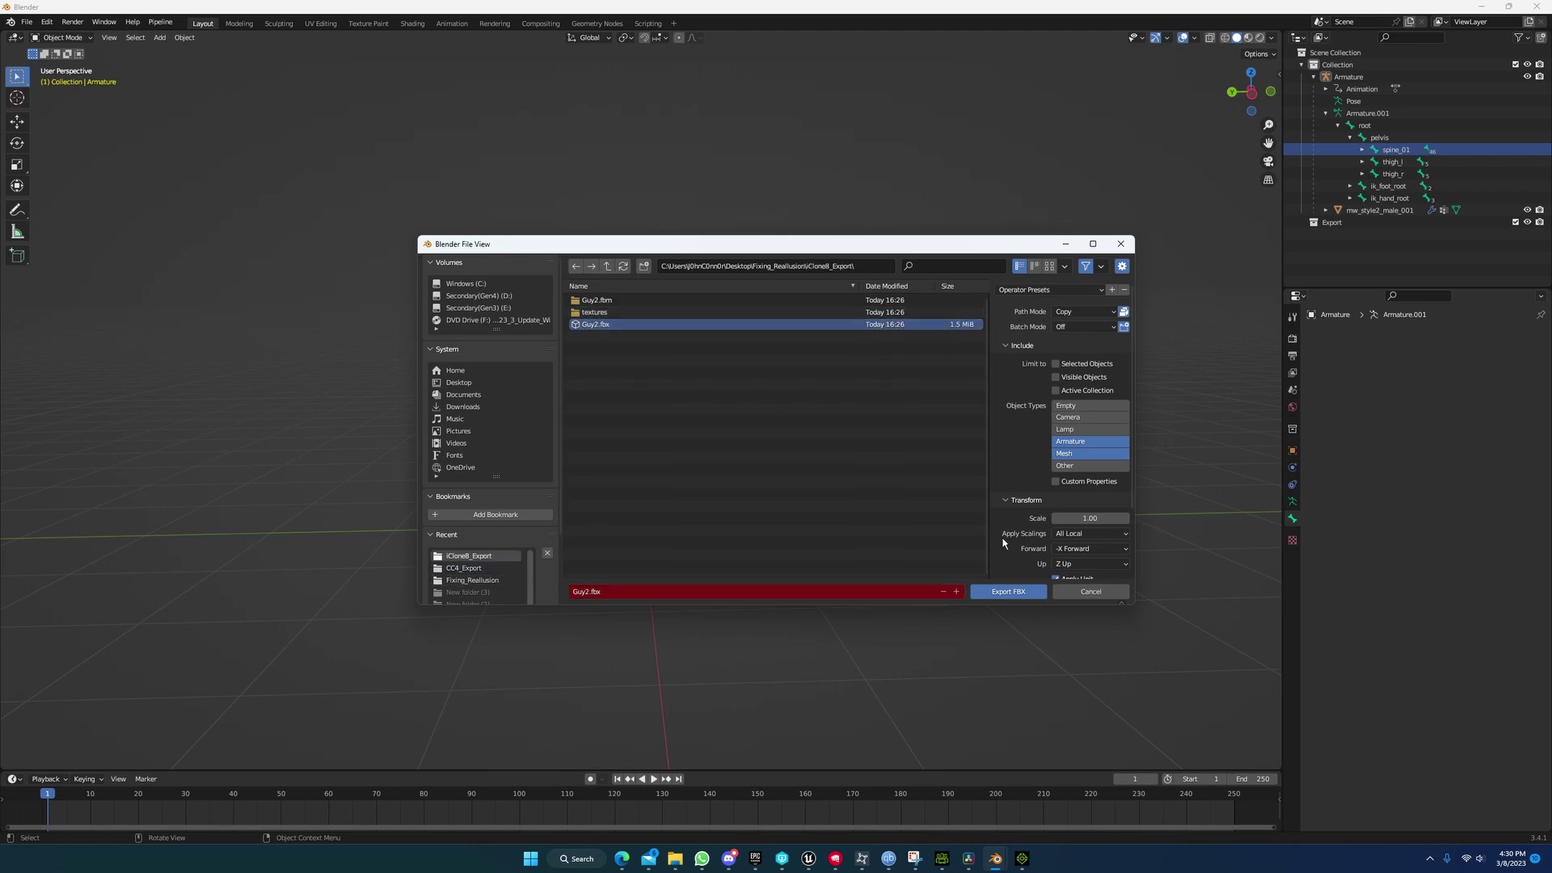
left_click(1008, 592)
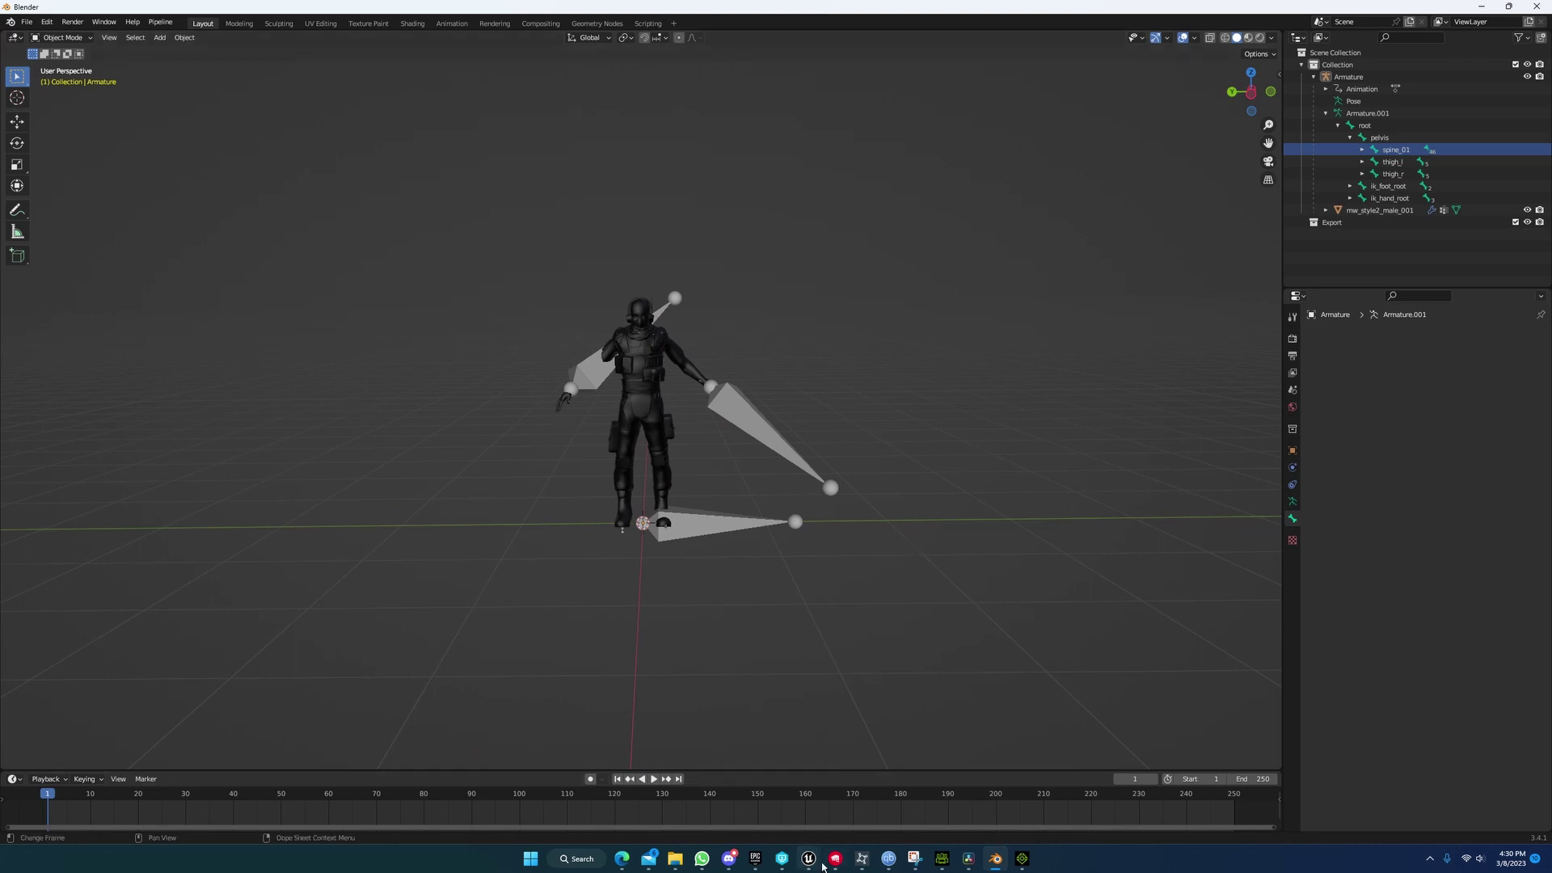
Step: Switch to Unreal's level editor and create two new folders under Content
mouse_move(809, 860)
left_click(838, 797)
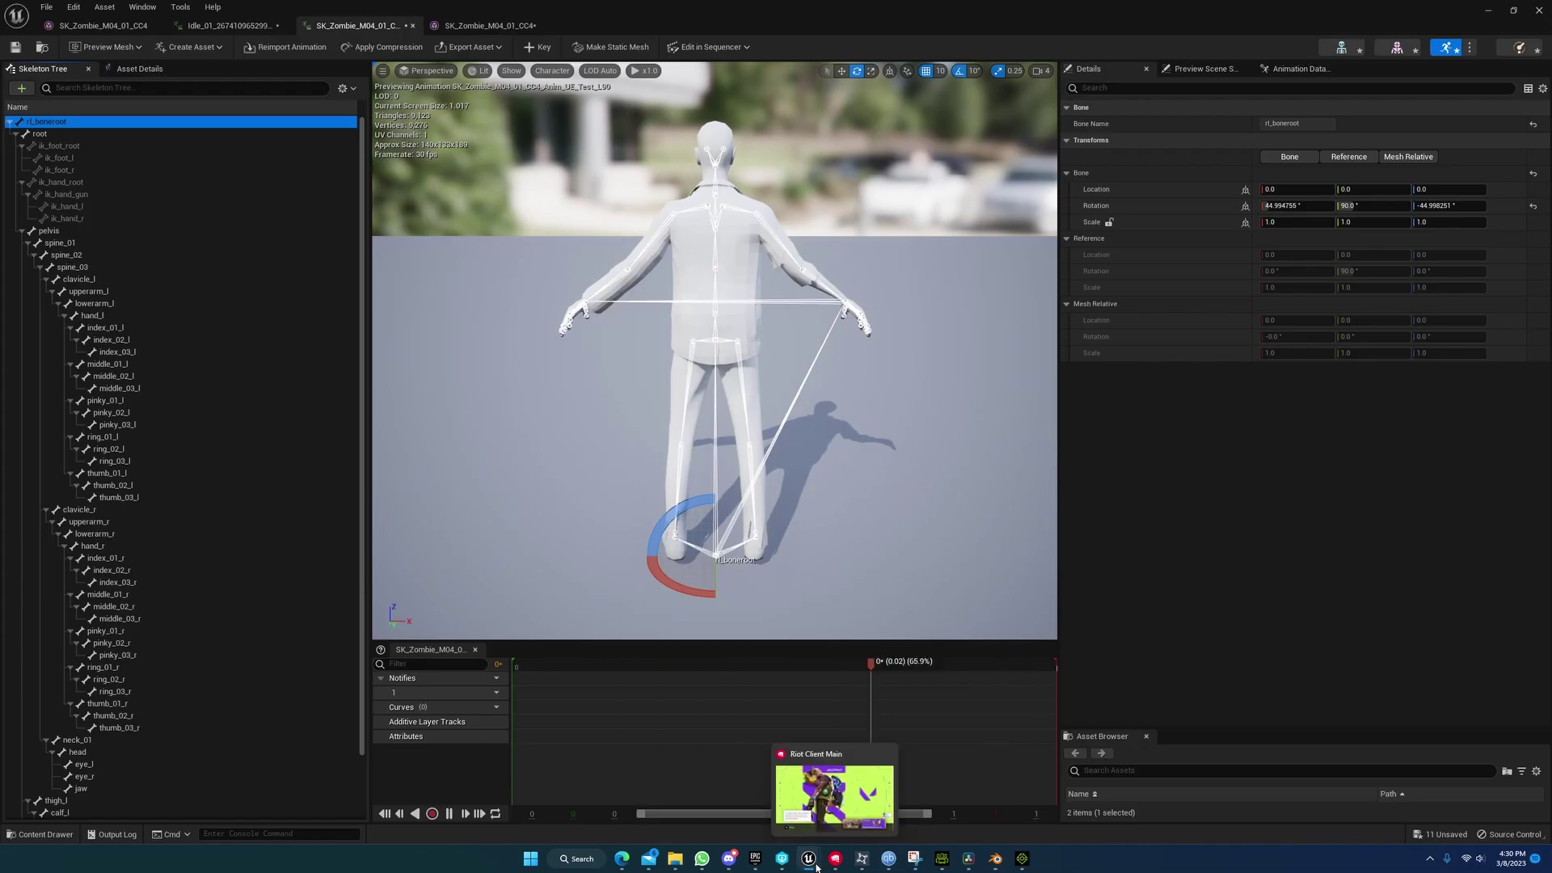
left_click(841, 788)
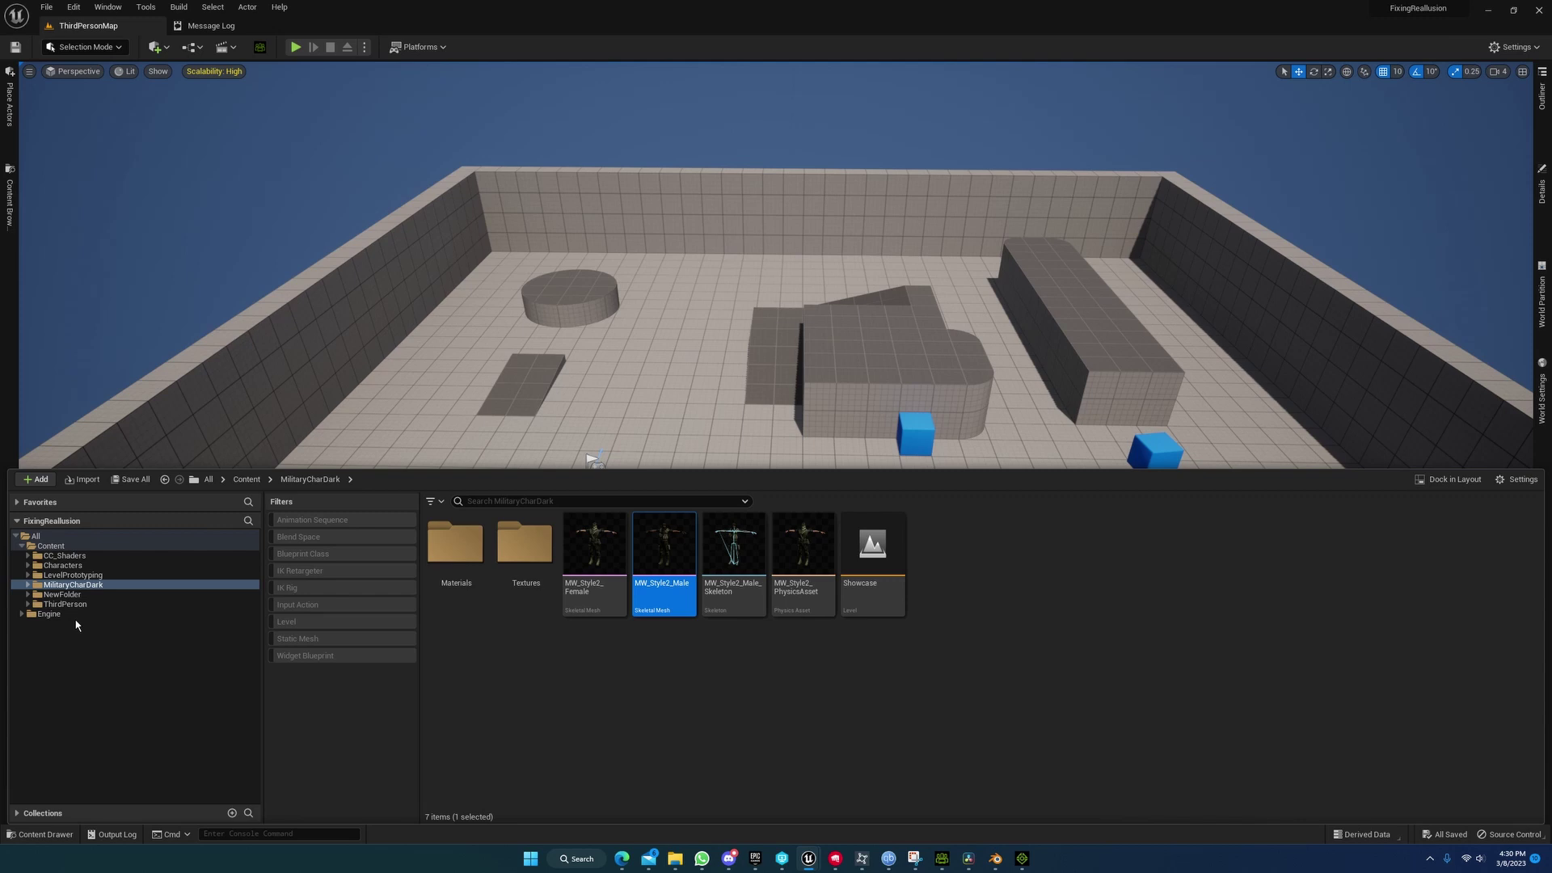
right_click(50, 547)
left_click(77, 555)
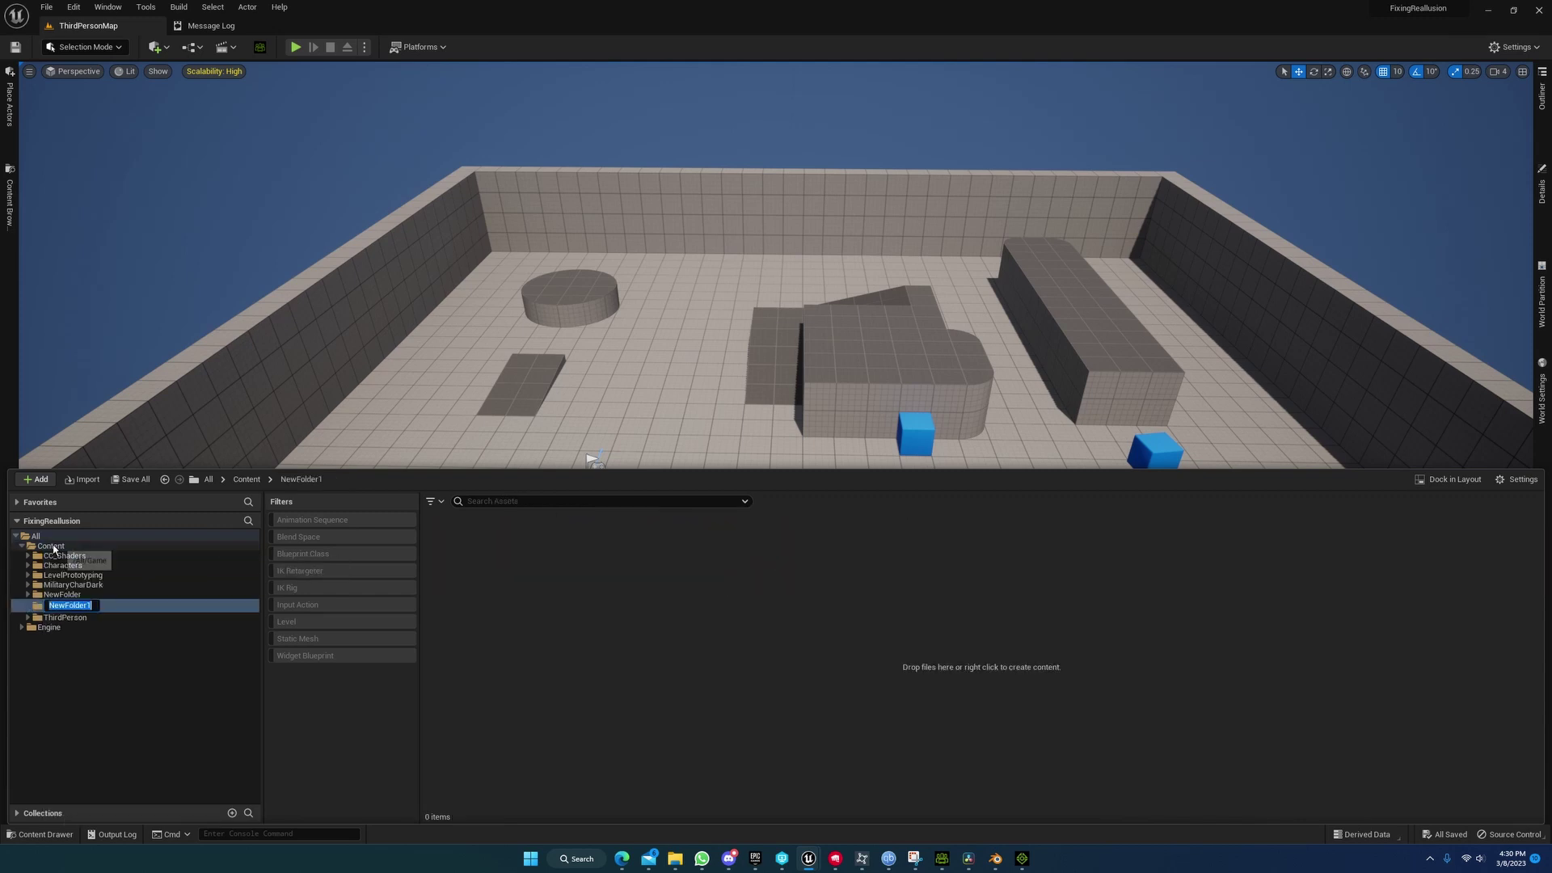
right_click(53, 548)
left_click(77, 555)
Step: Rename the new folders to CC4 and iClone8
left_click(203, 607, "ctrl")
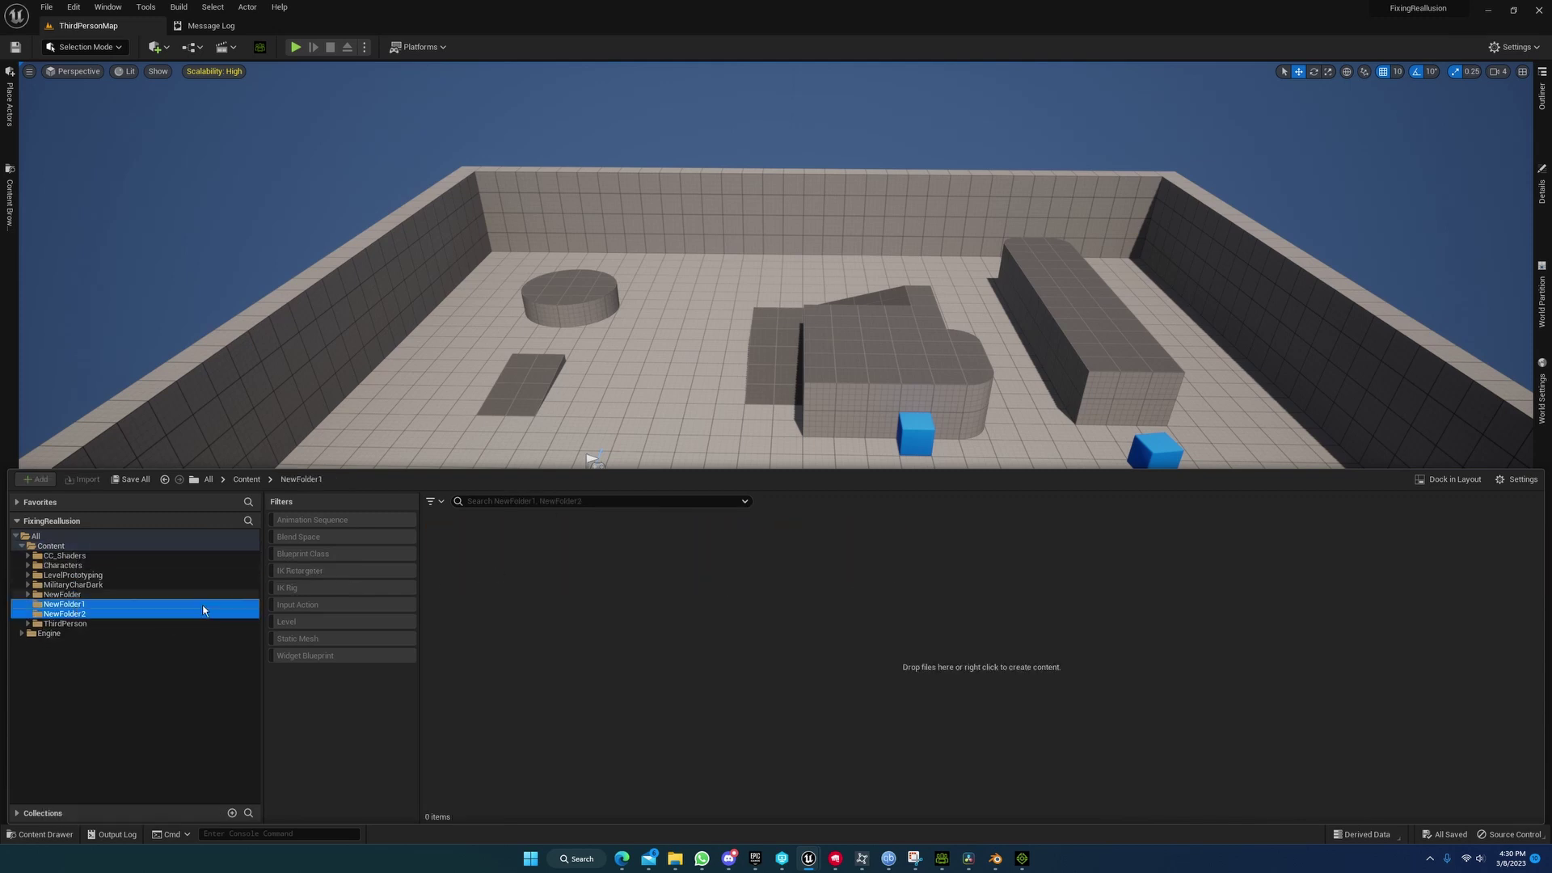
left_click(170, 605)
key("F2")
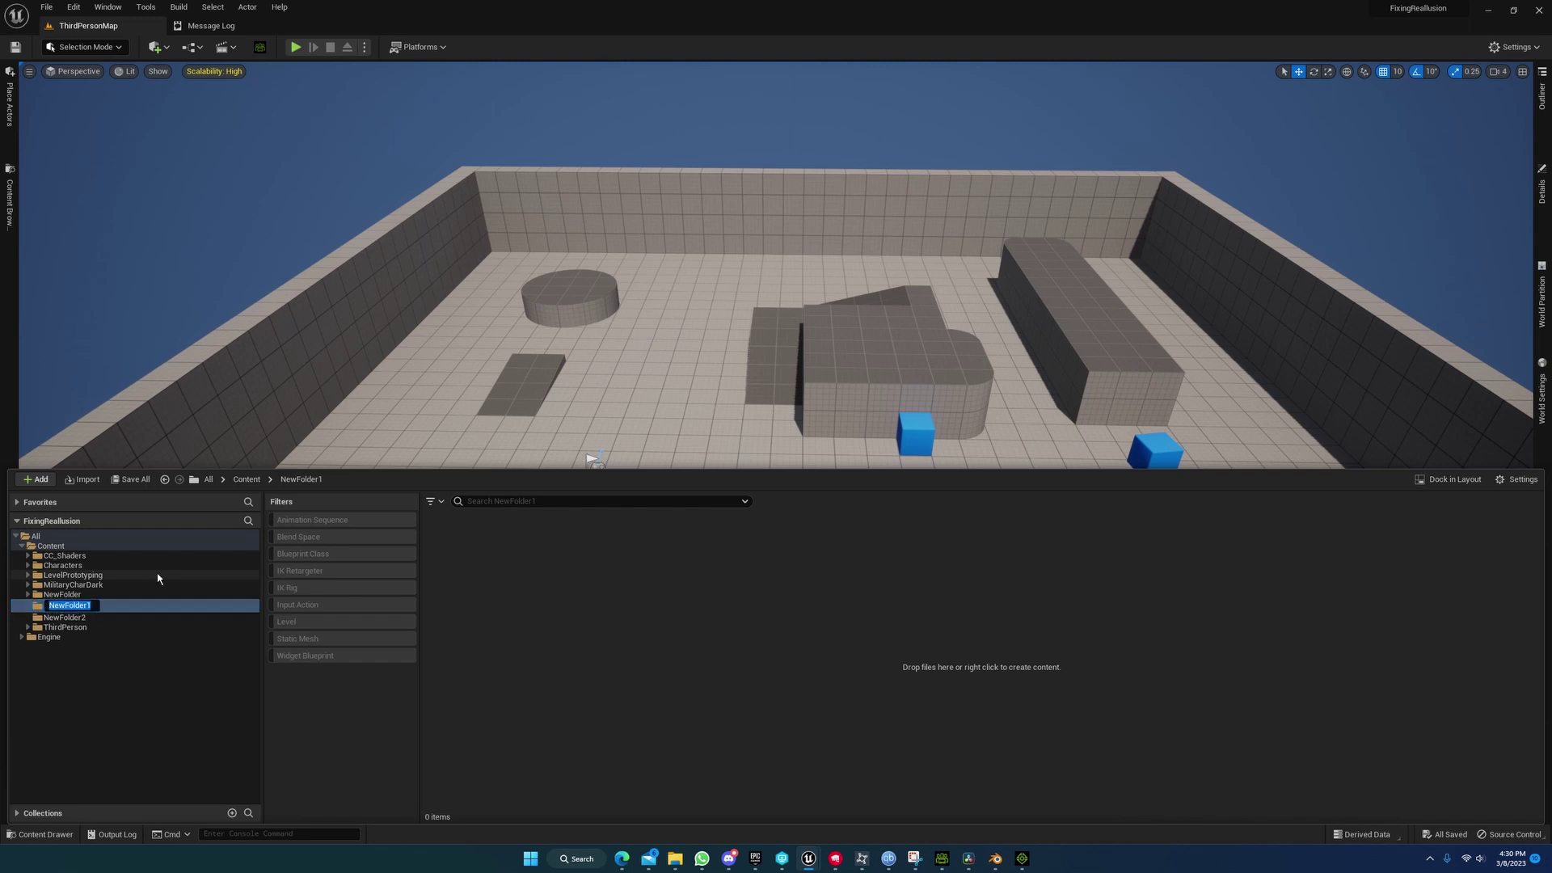
type("CC4")
key("Return")
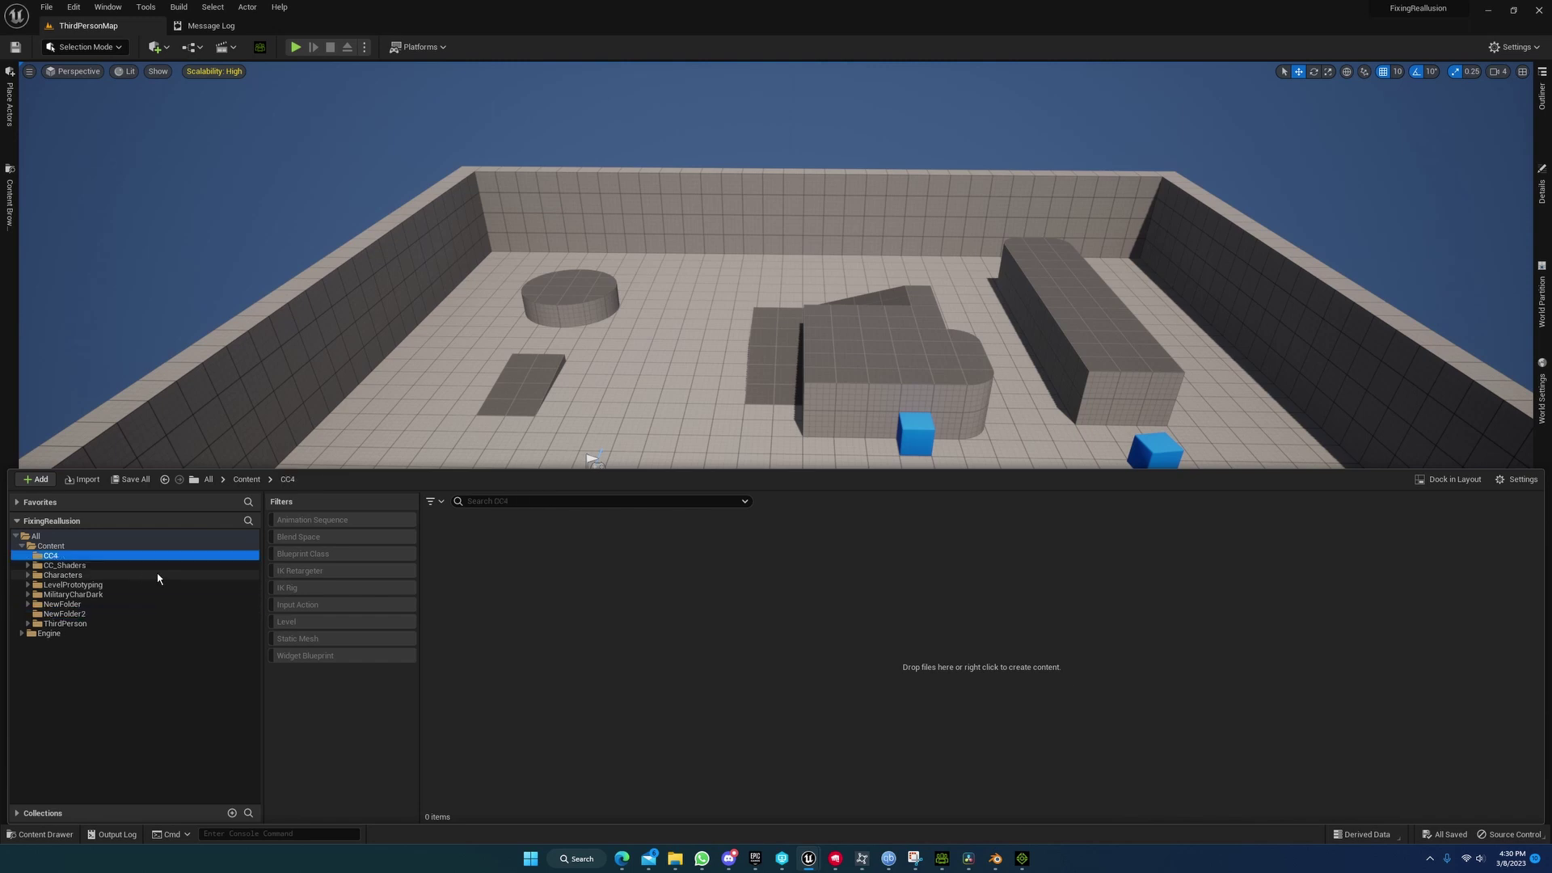
left_click(73, 613)
key("F2")
type("iClone8")
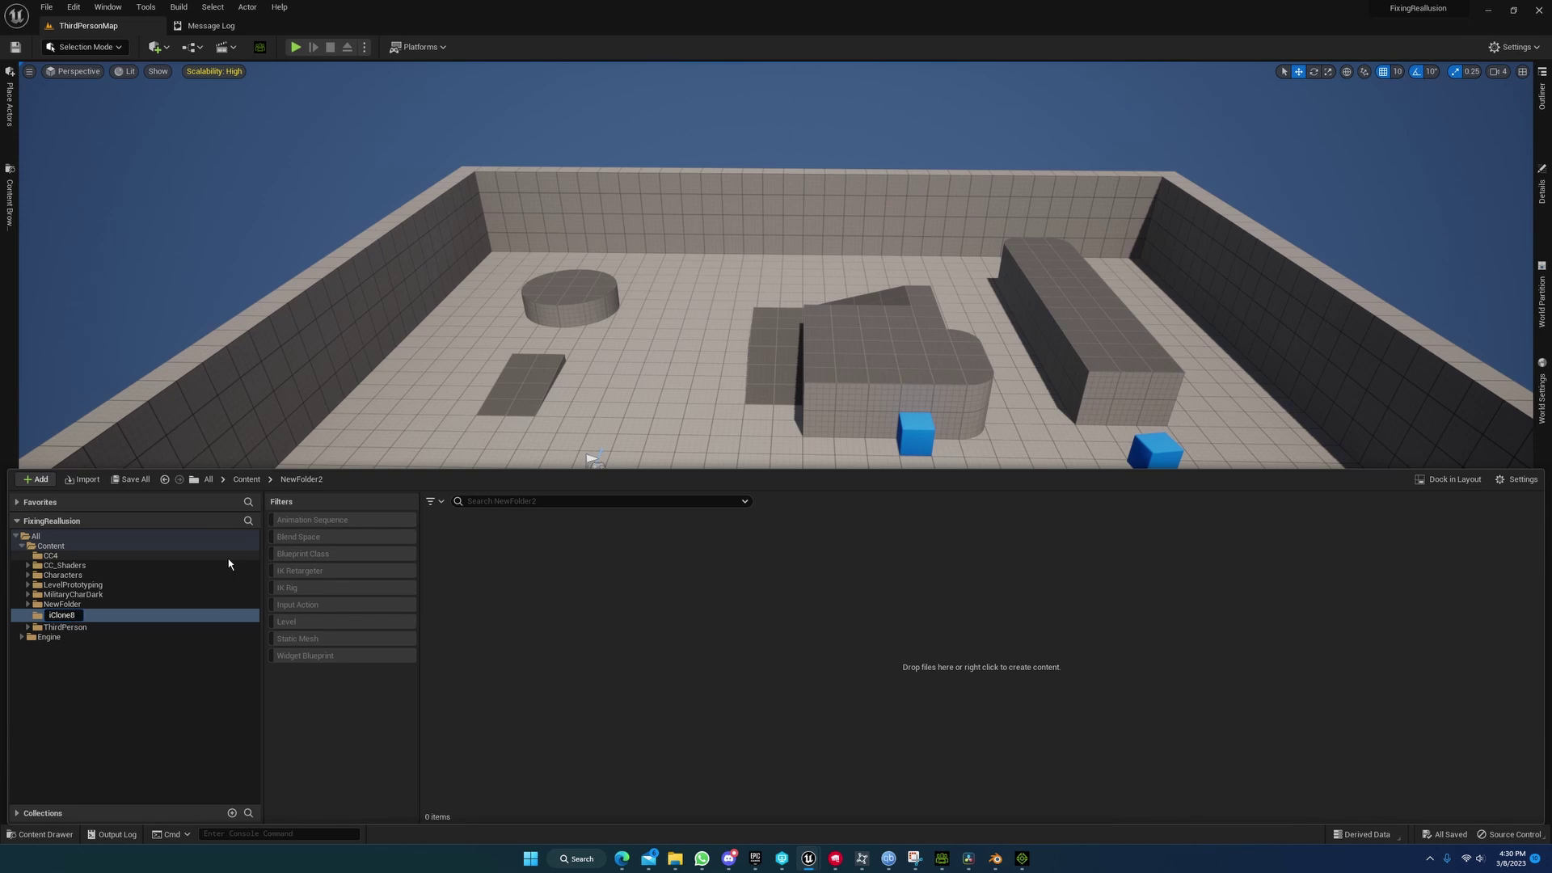
key("Return")
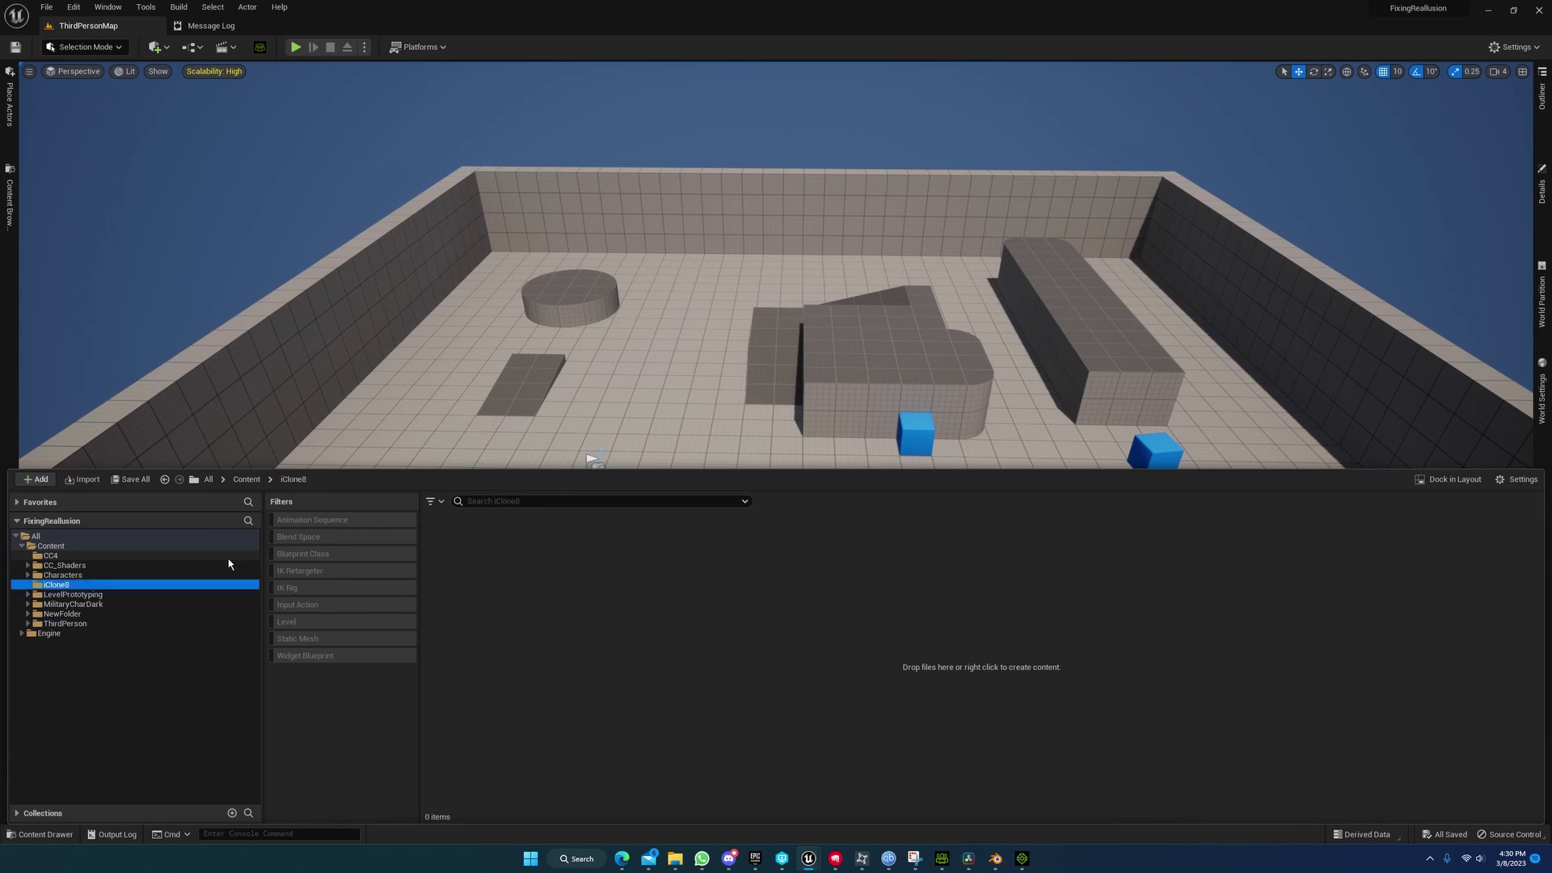
Step: Import CC4_Export/Guy1 into the CC4 folder, accepting the character auto setup with standard shader
left_click(230, 556)
right_click(522, 556)
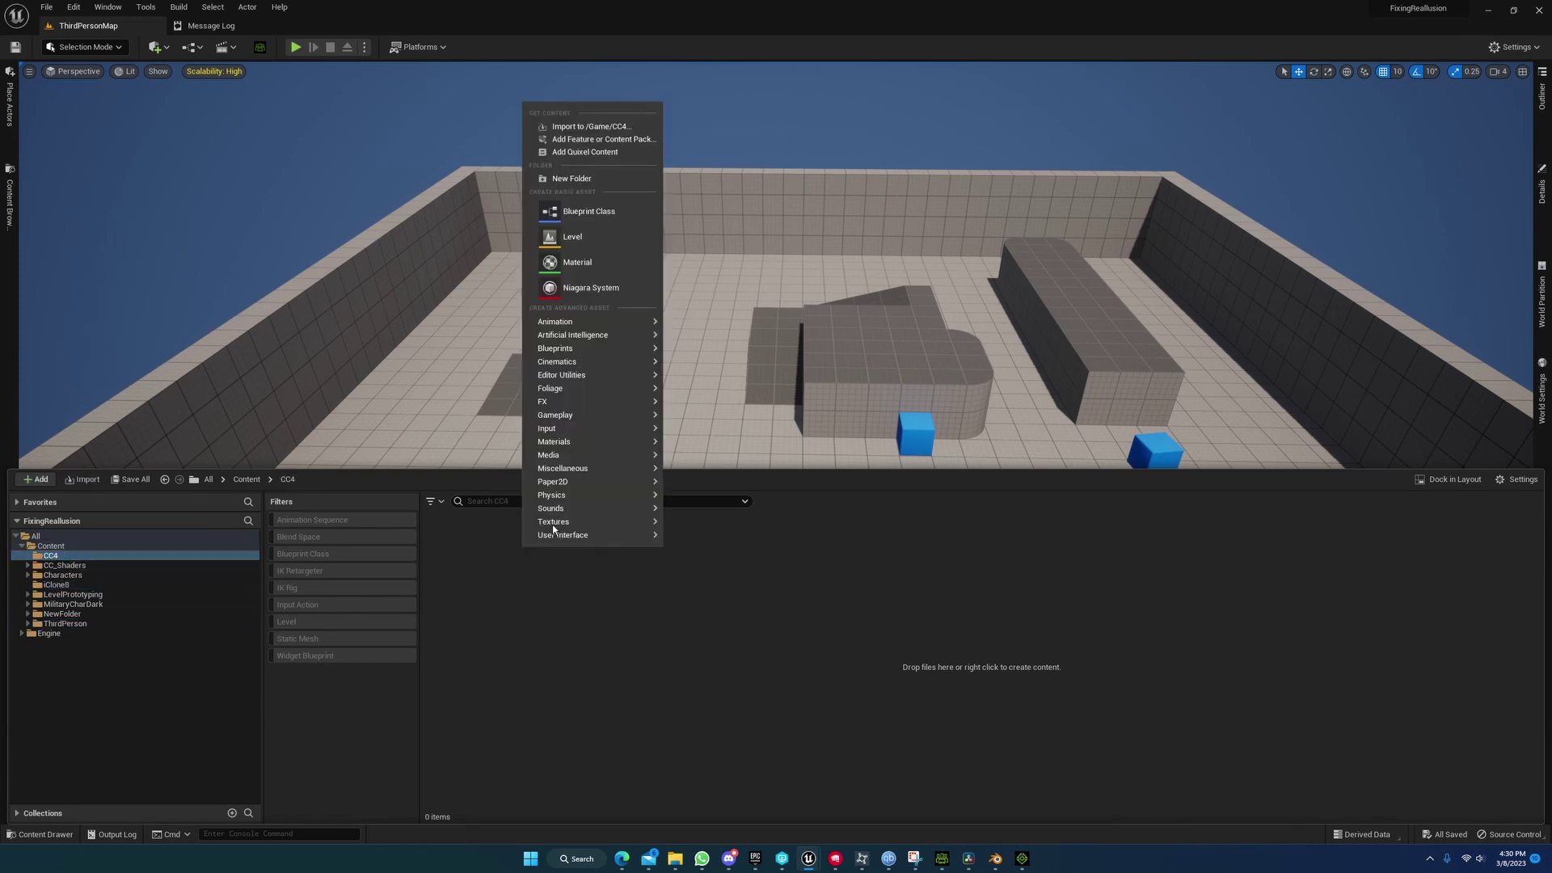
left_click(593, 126)
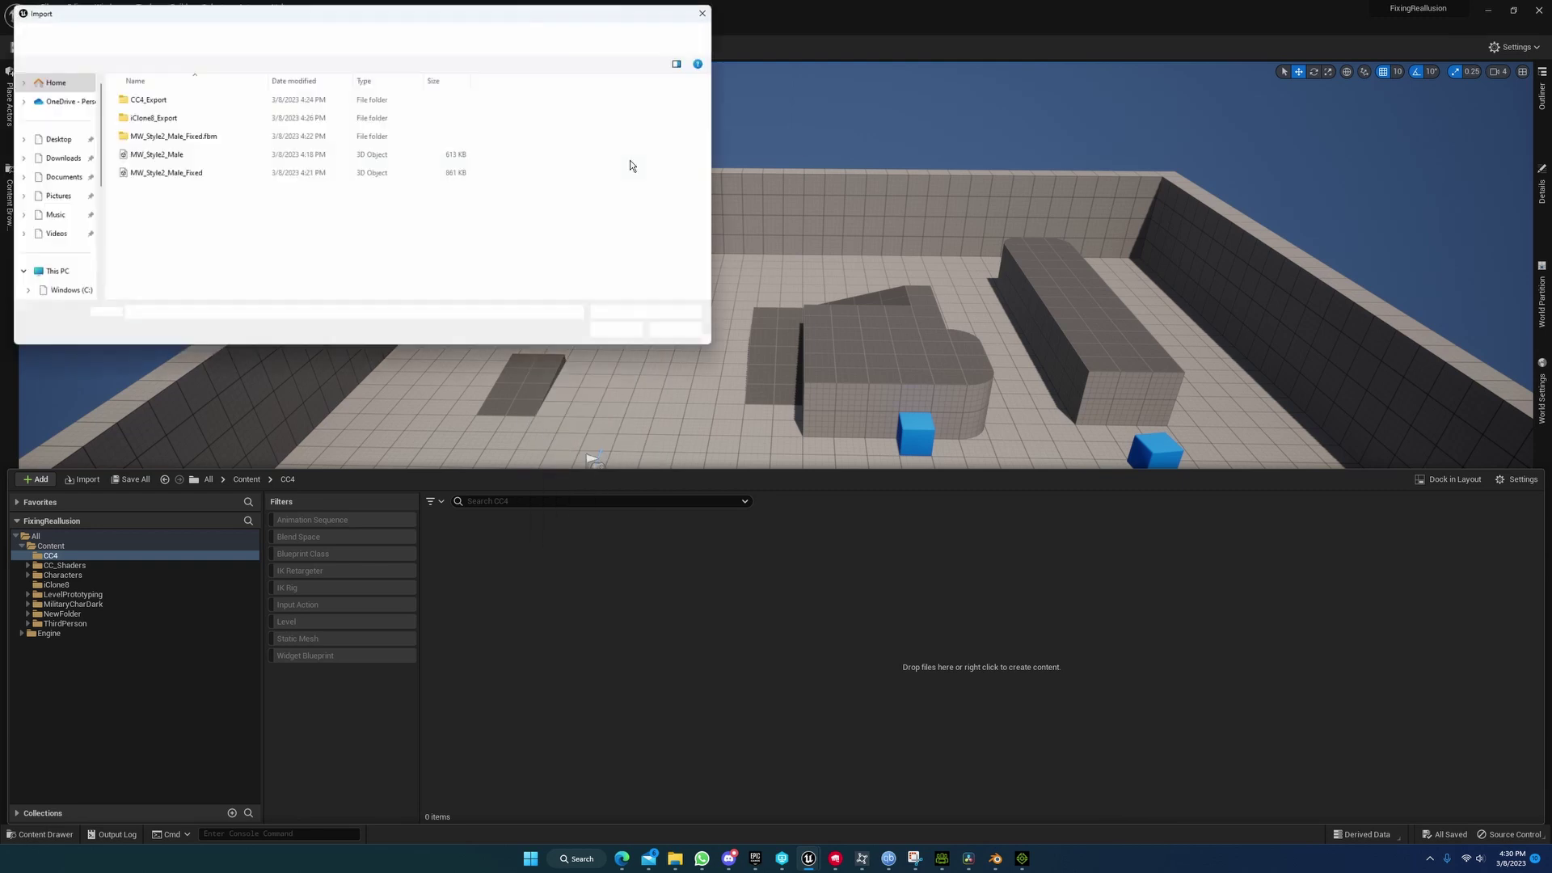
double_click(139, 98)
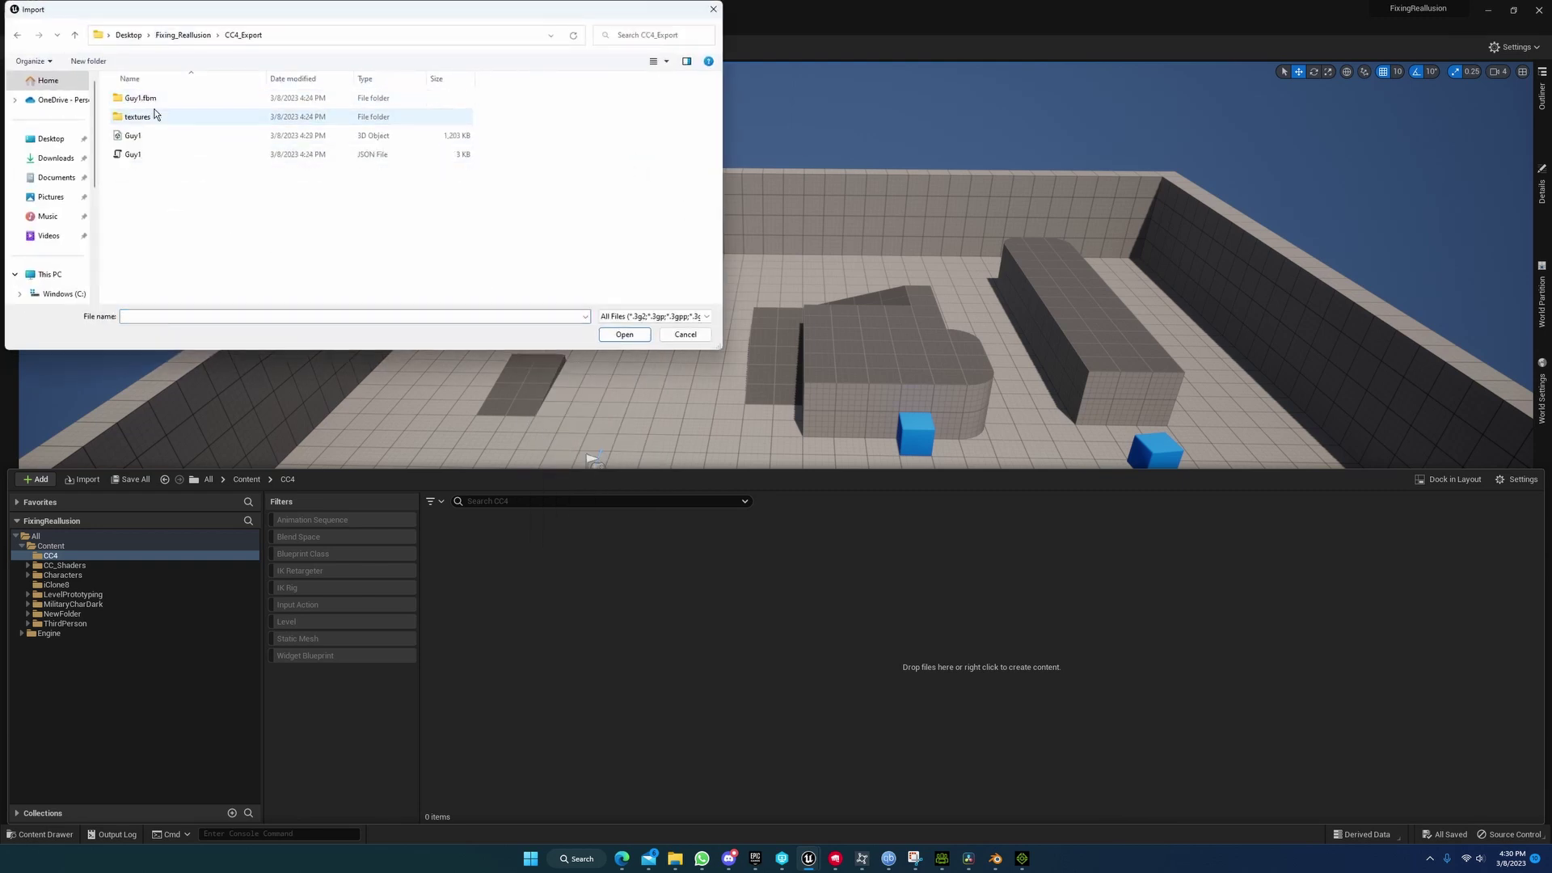
double_click(133, 137)
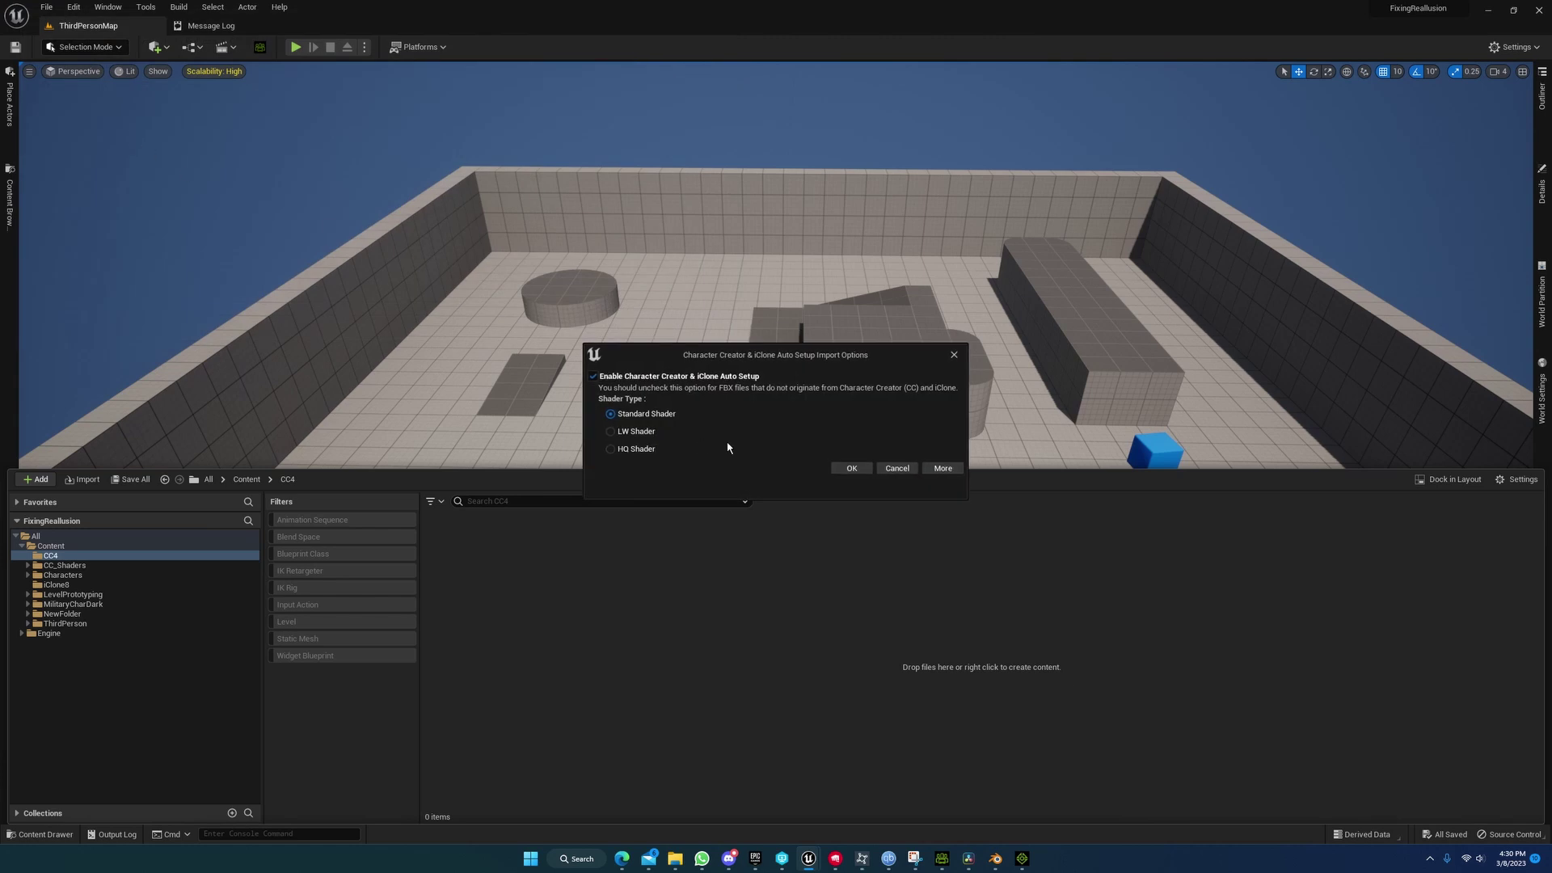
left_click(855, 468)
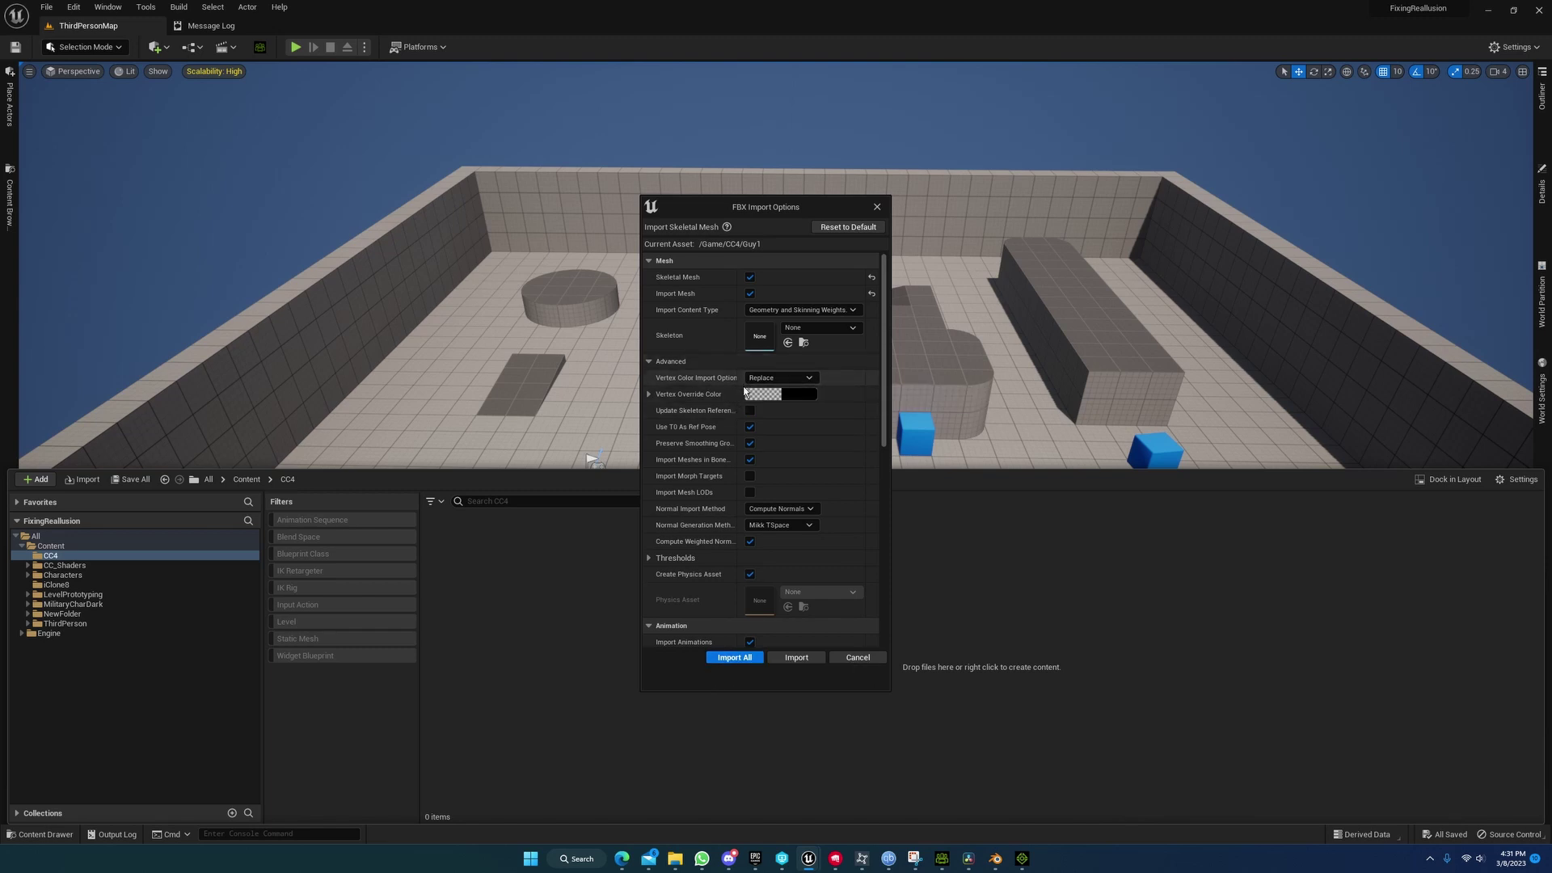
Step: Collapse the Mesh Advanced import options and switch back to Blender
scroll(745, 391, "down", 1)
left_click(648, 323)
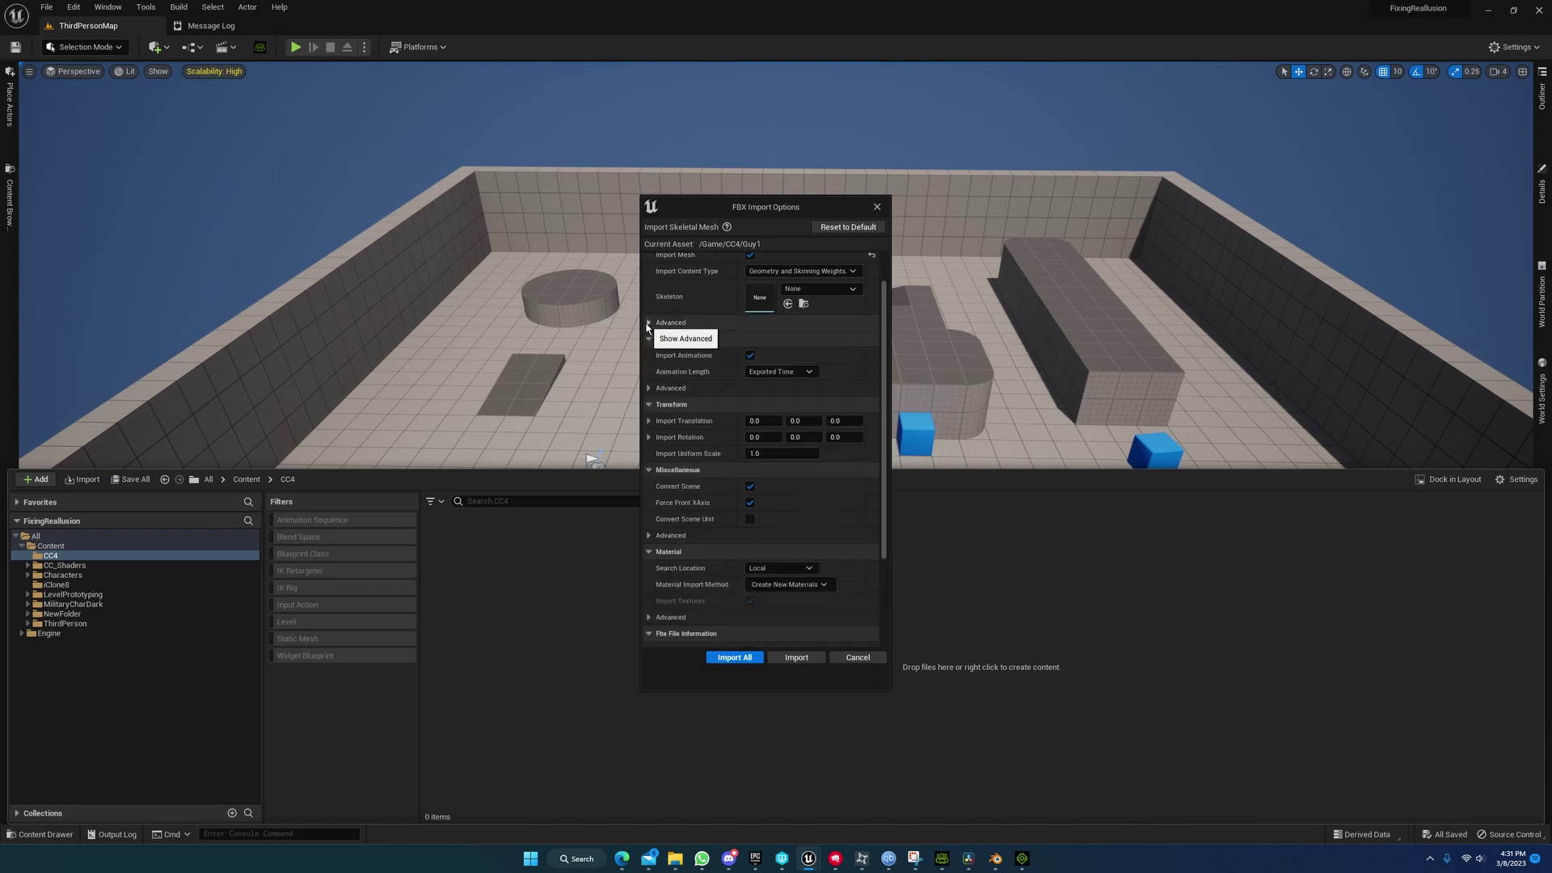
scroll(741, 381, "up", 1)
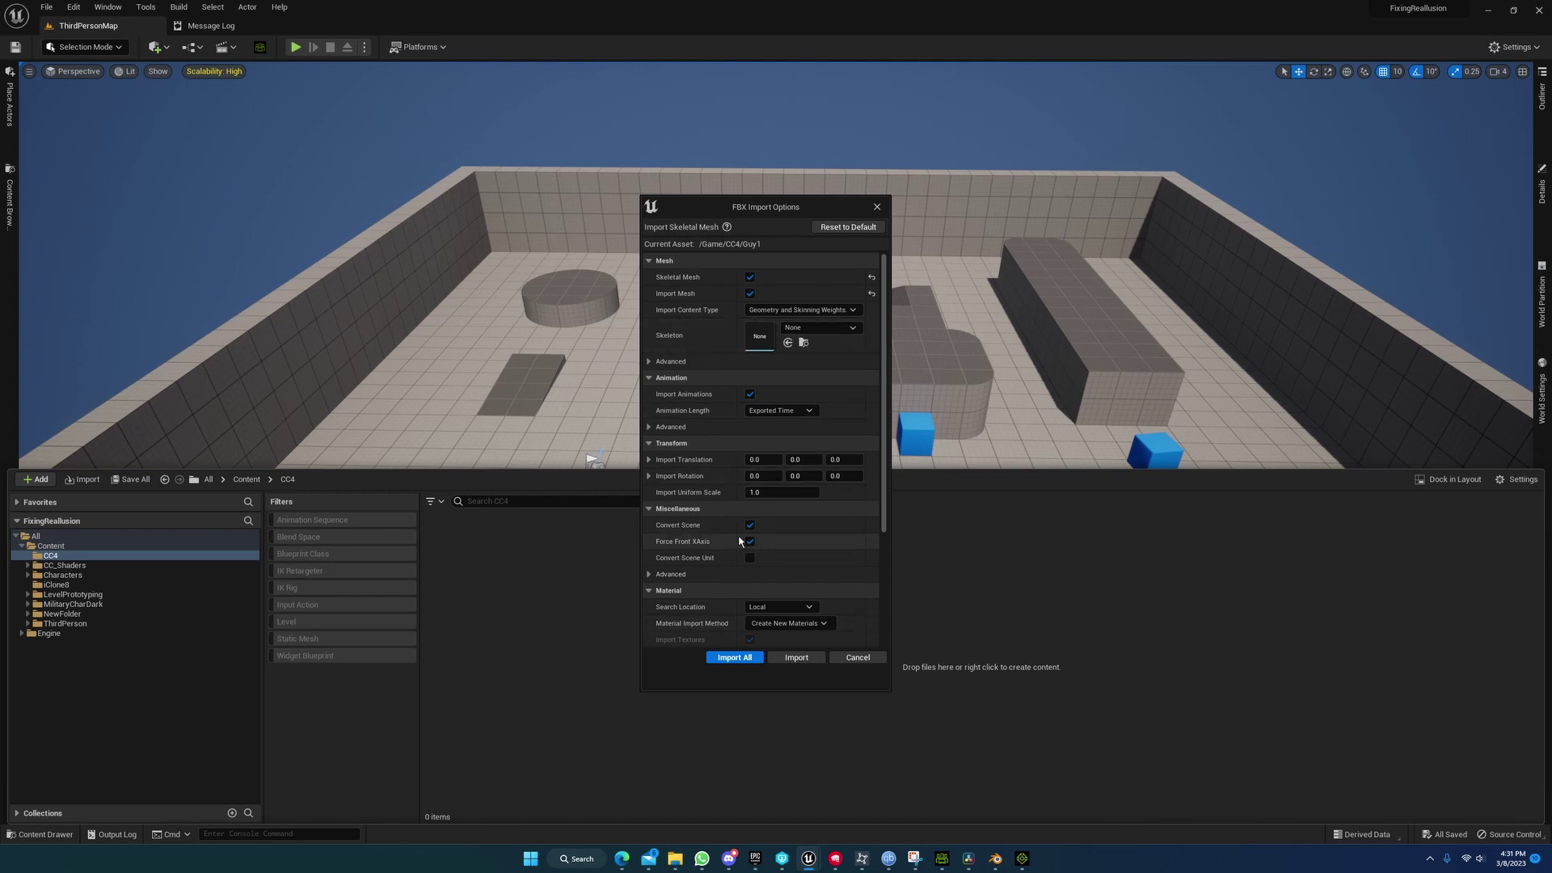
left_click(1002, 858)
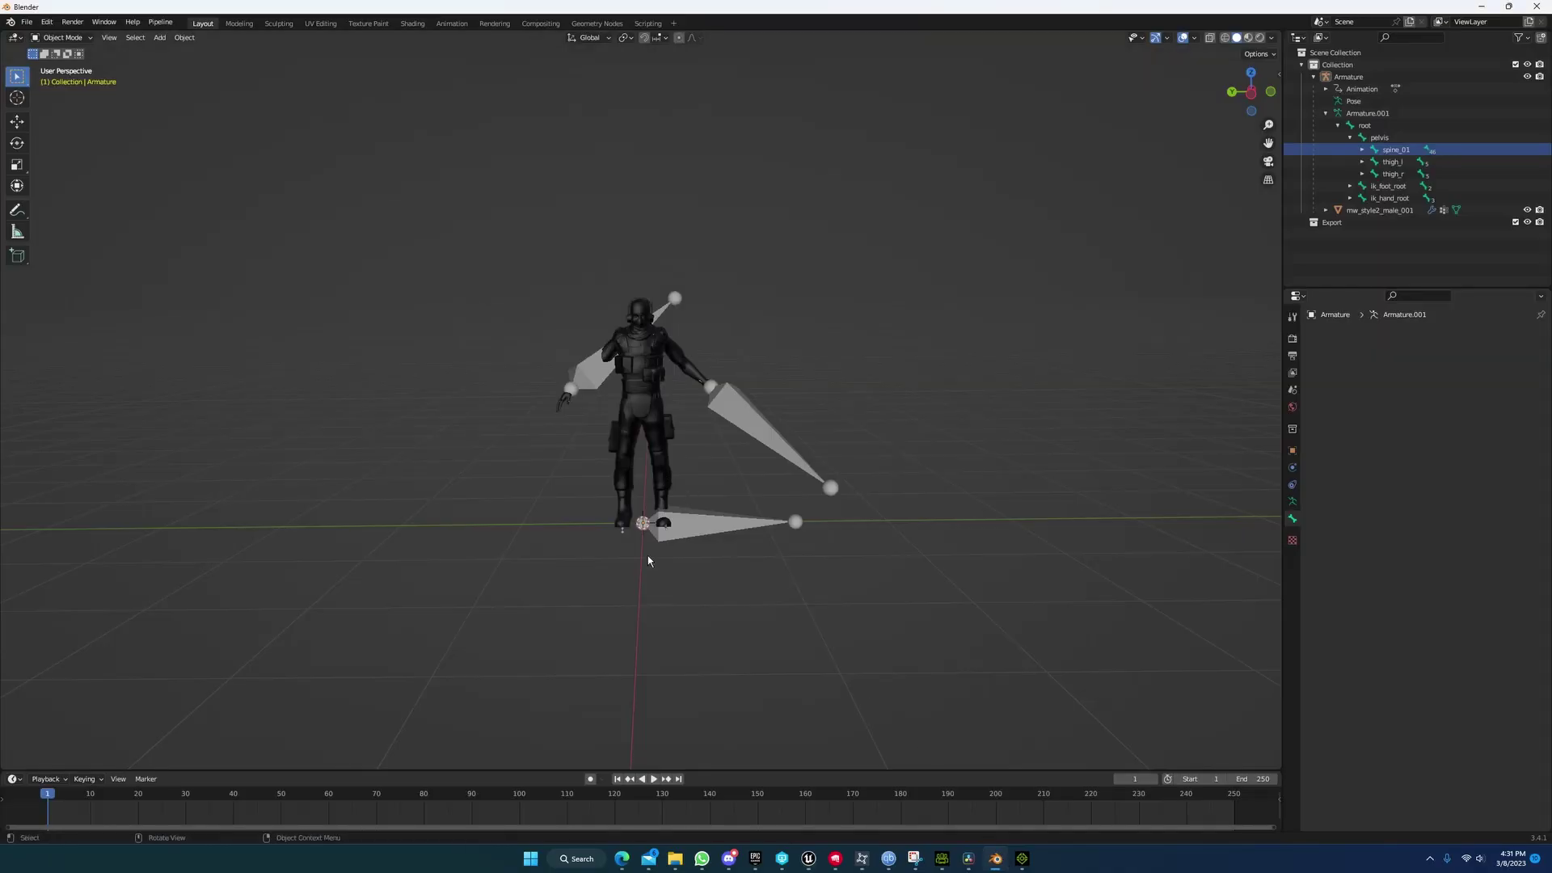
Step: Select the armature in Blender and check its object transform values
left_click(642, 526)
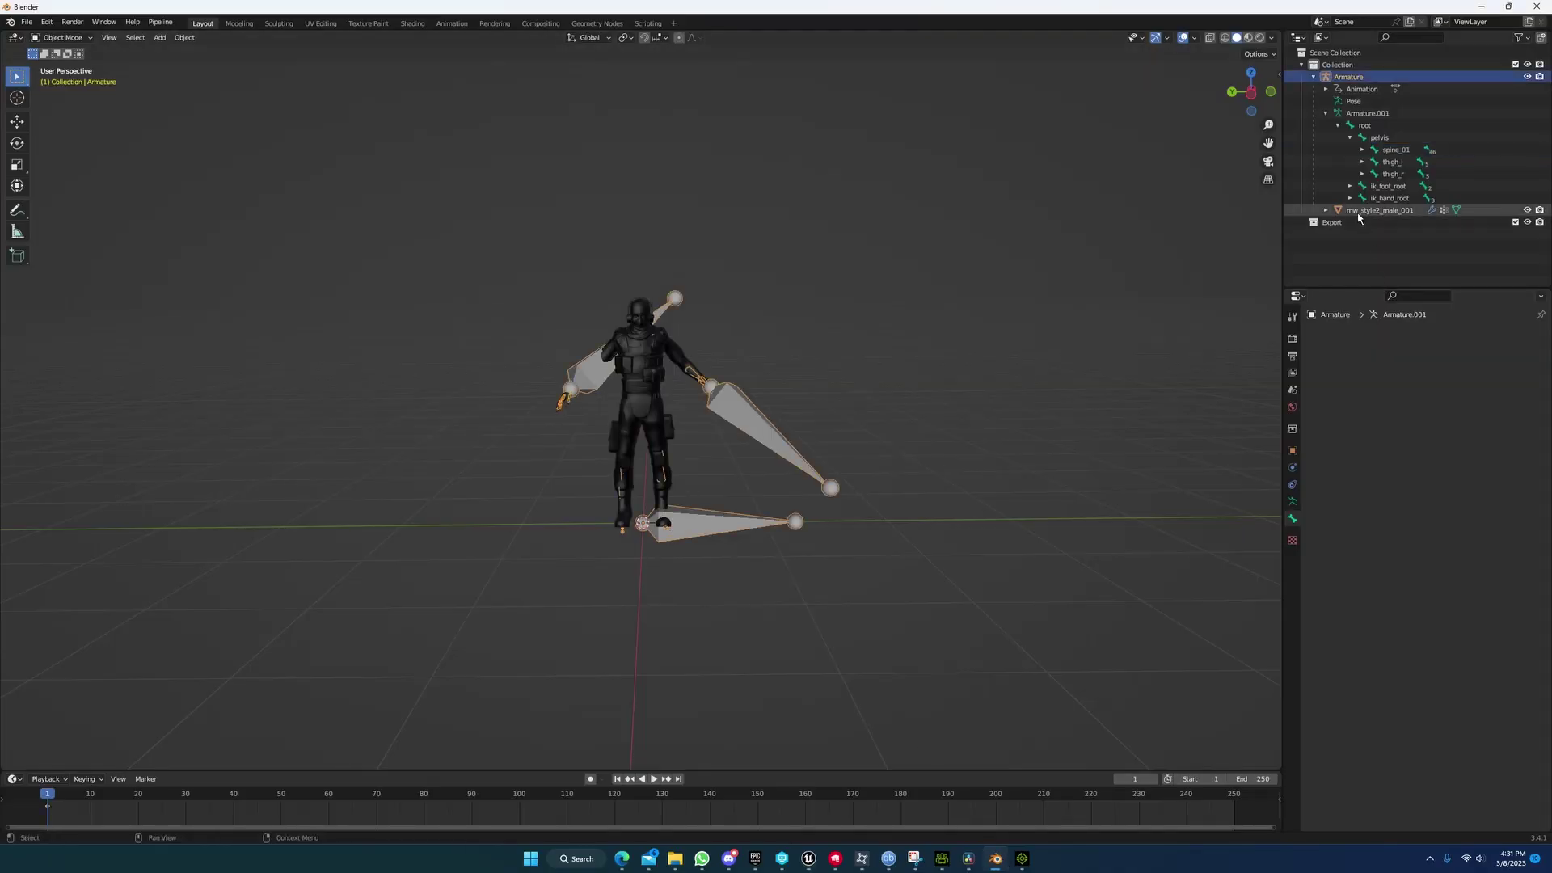
left_click(1292, 449)
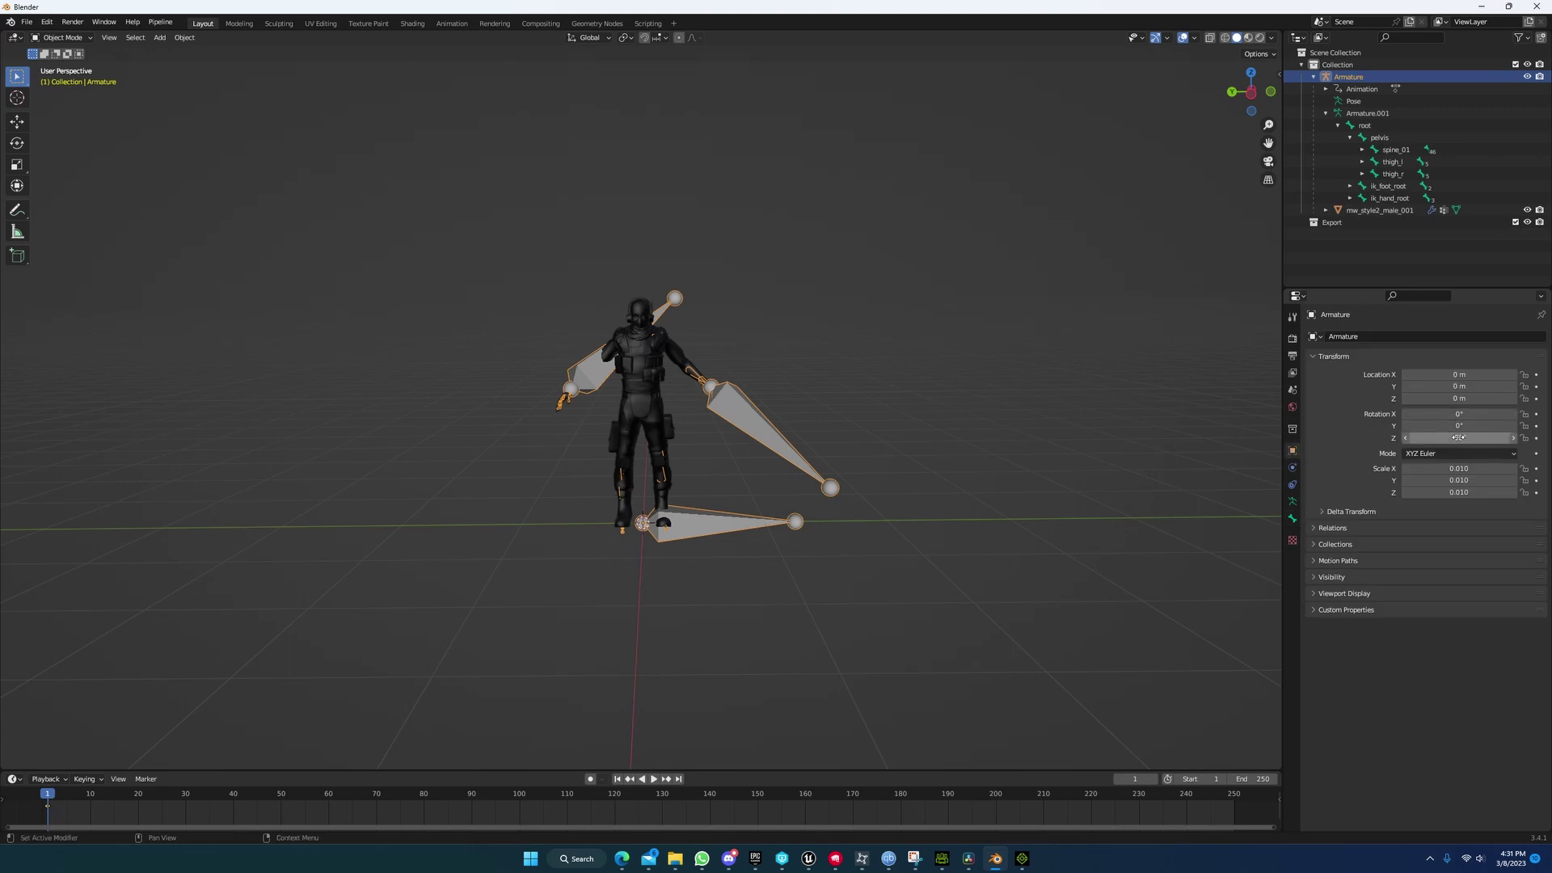
left_click(1482, 7)
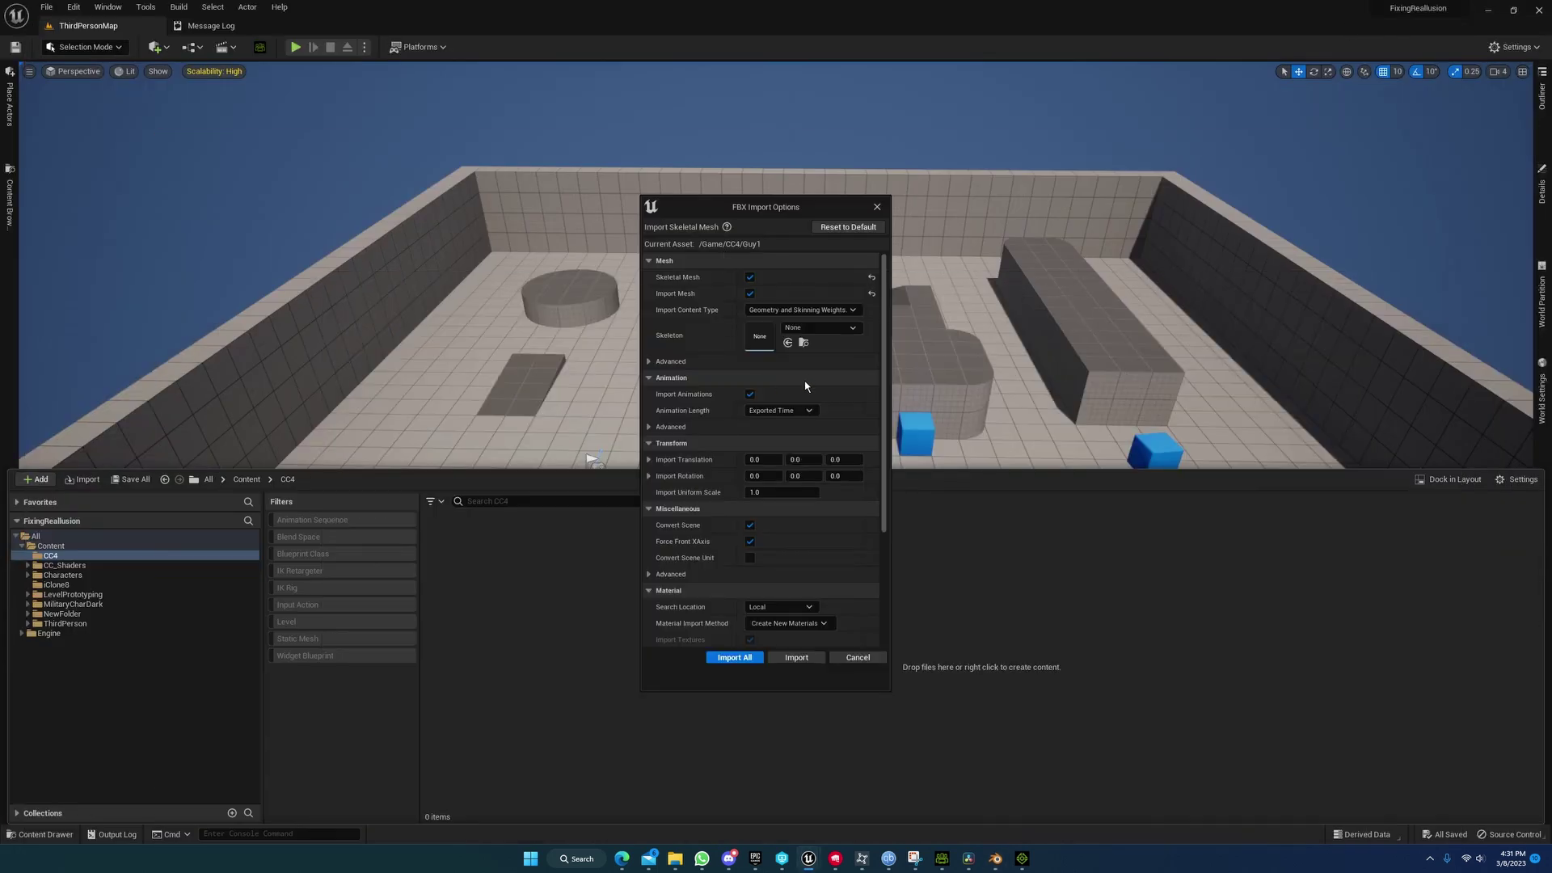
Step: Set the armature's Z rotation to 0° and apply the rotation
left_click(1000, 861)
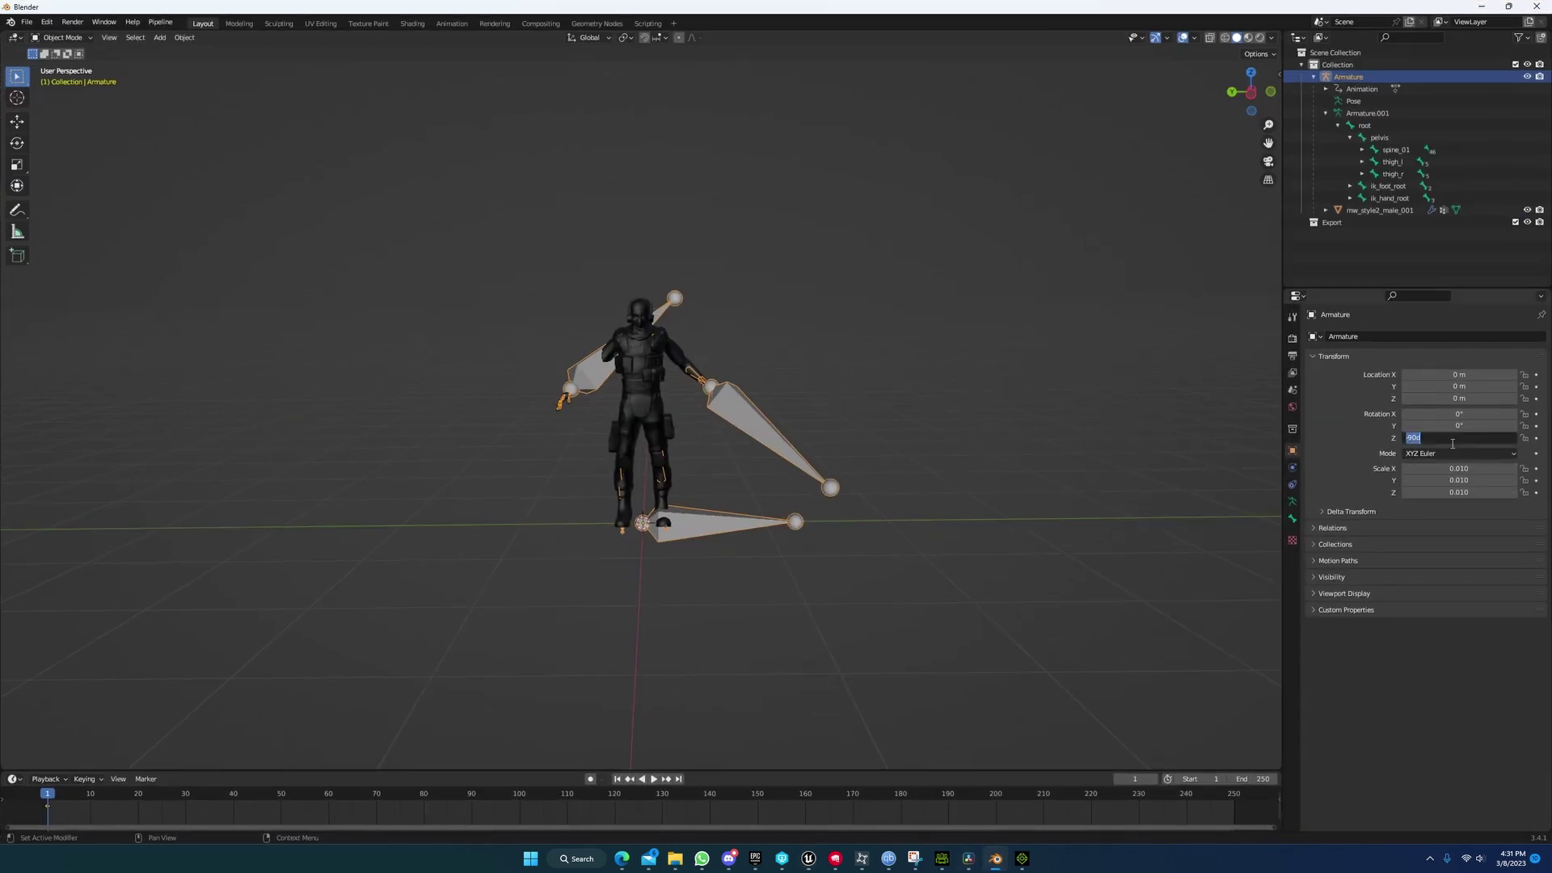
type("0")
key("Return")
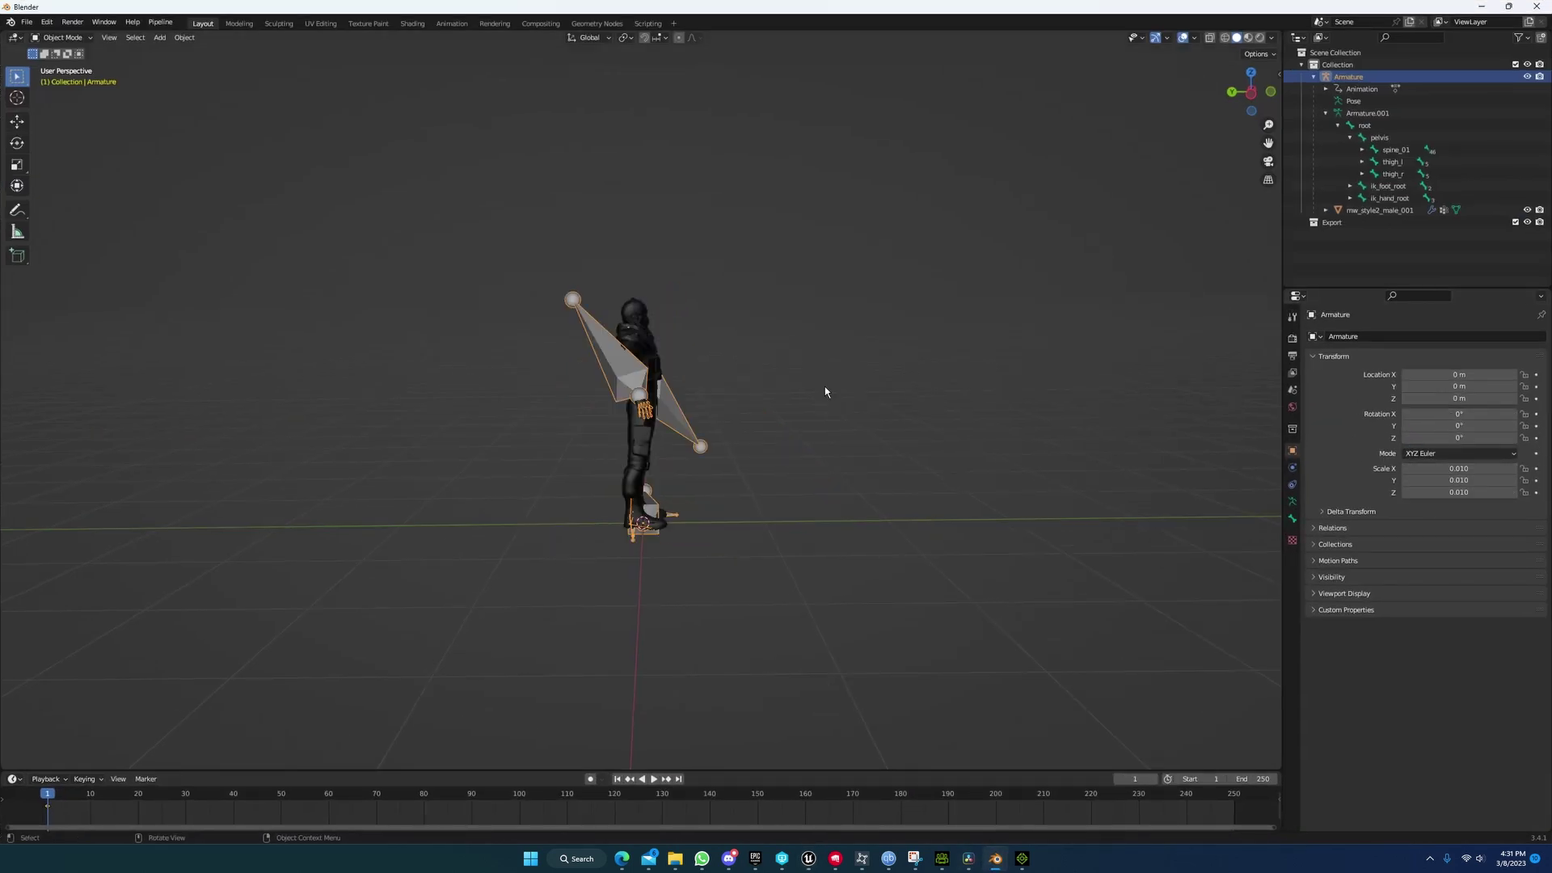
left_click(185, 38)
mouse_move(219, 102)
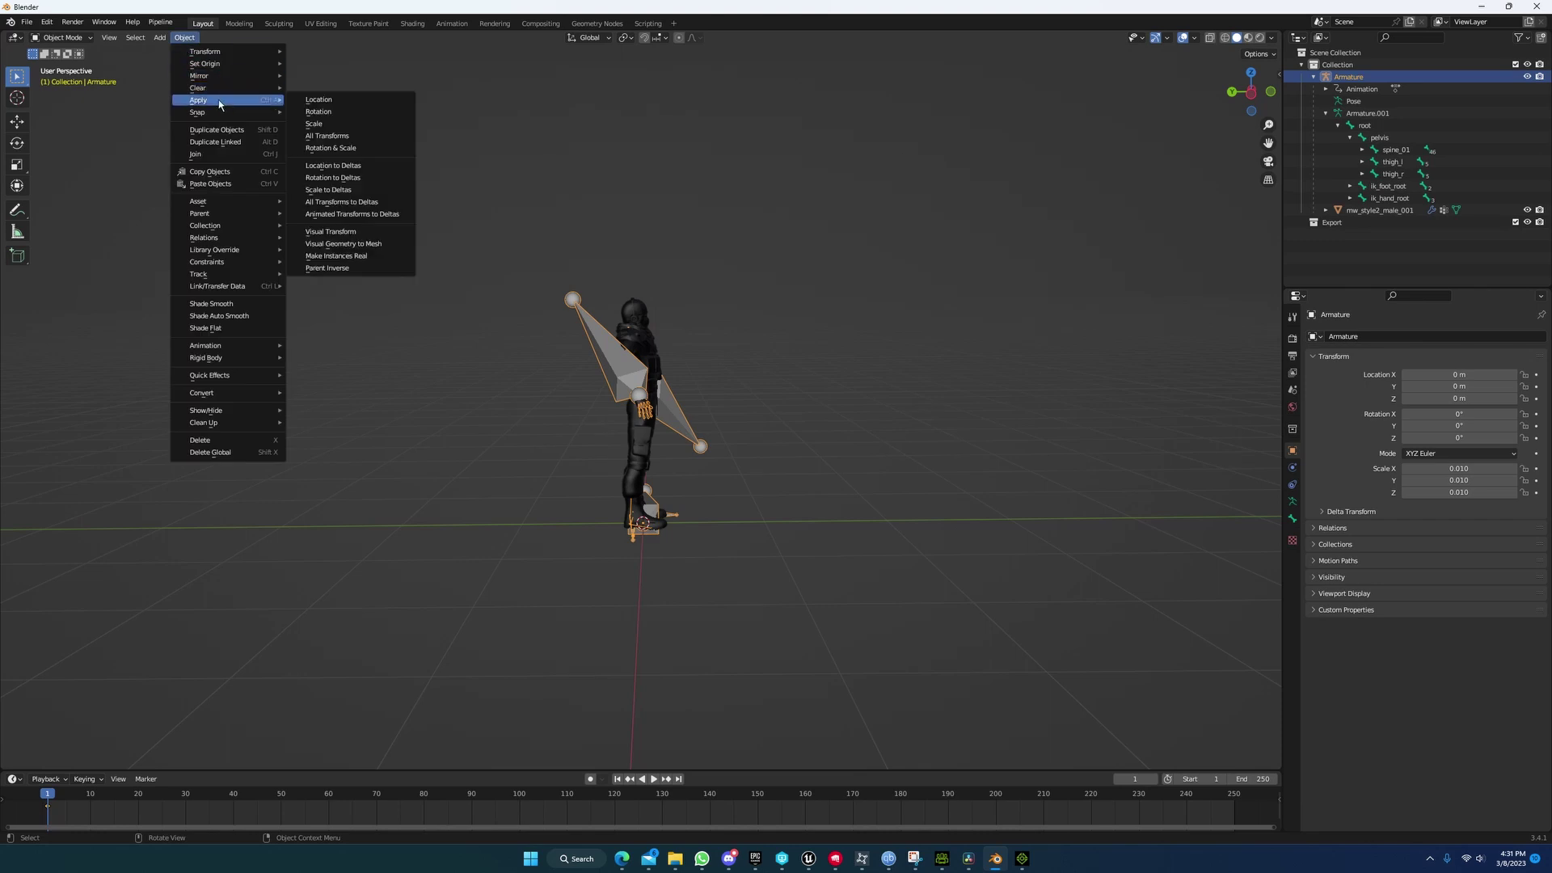
left_click(346, 113)
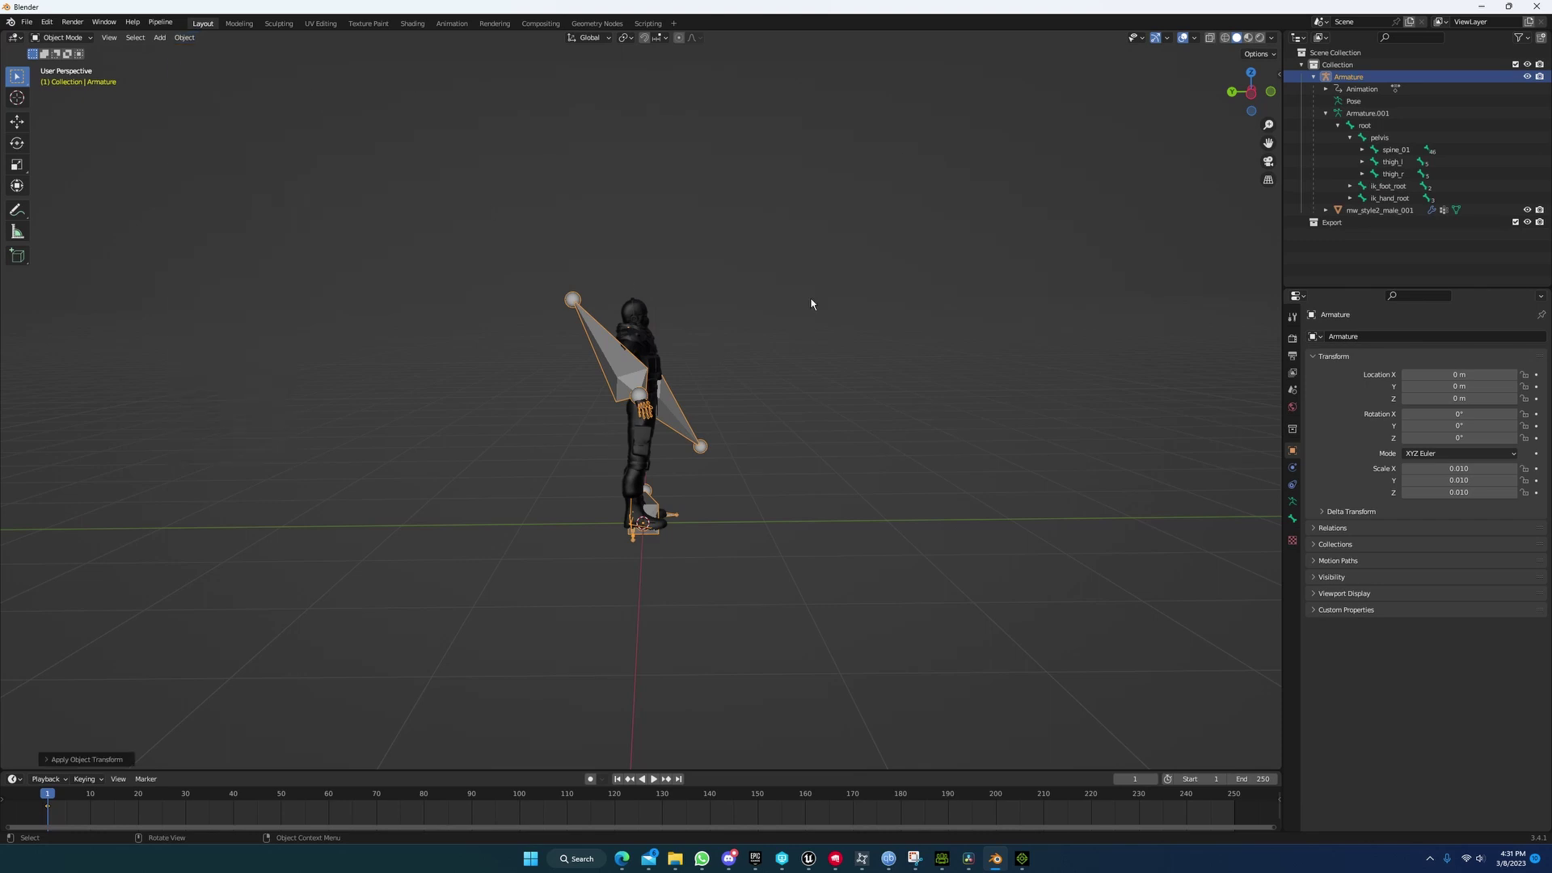
Step: In Guy1's FBX import options, try MW_Style2_Male_Skeleton, then reset the skeleton to None
left_click(1481, 6)
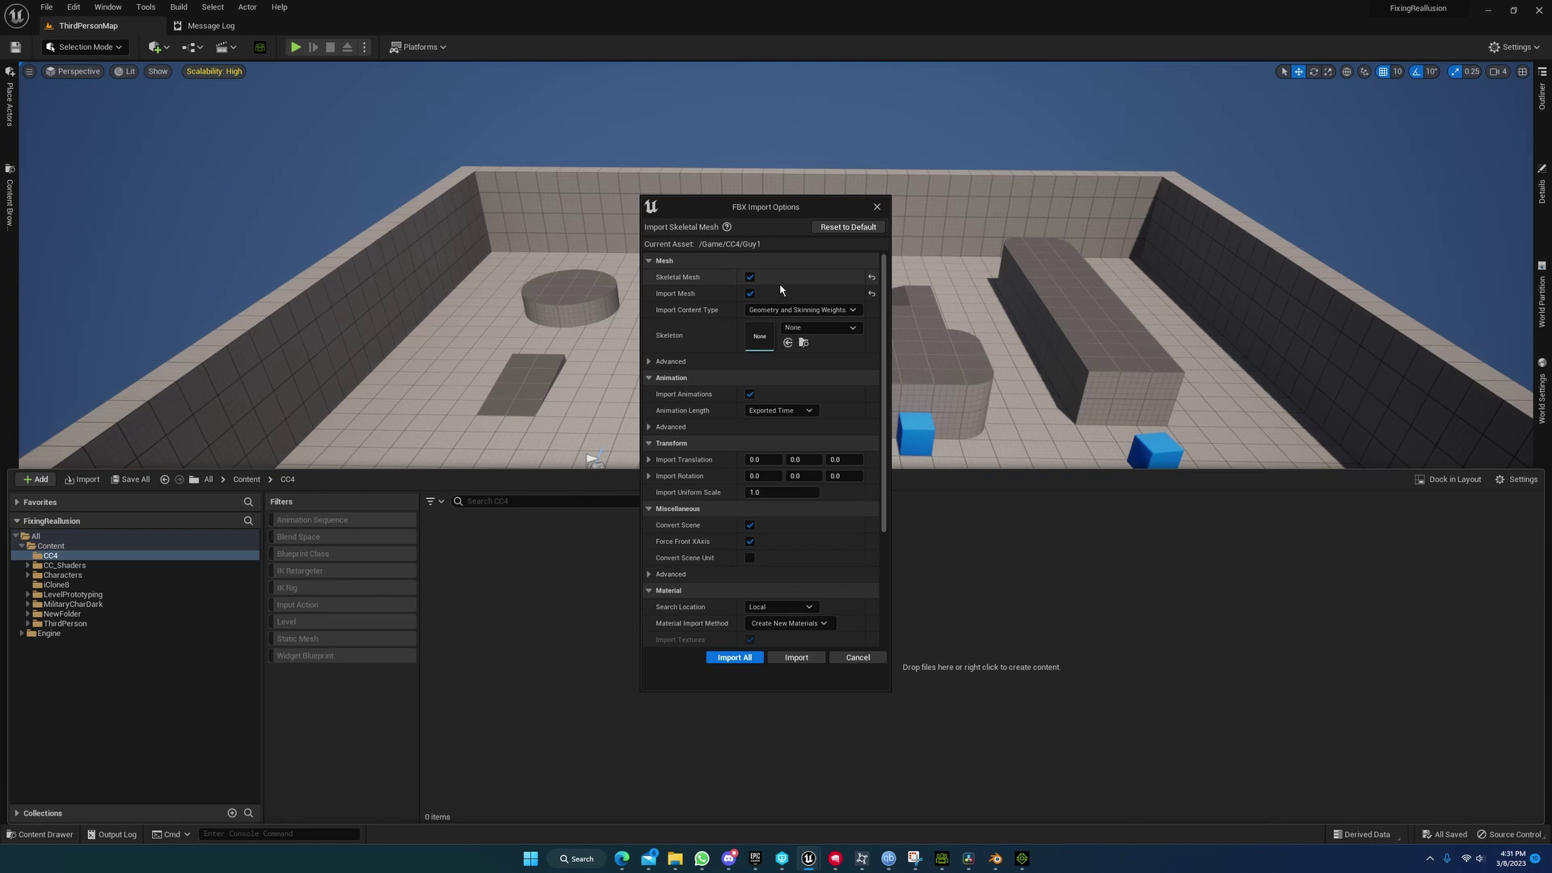
scroll(785, 480, "down", 3)
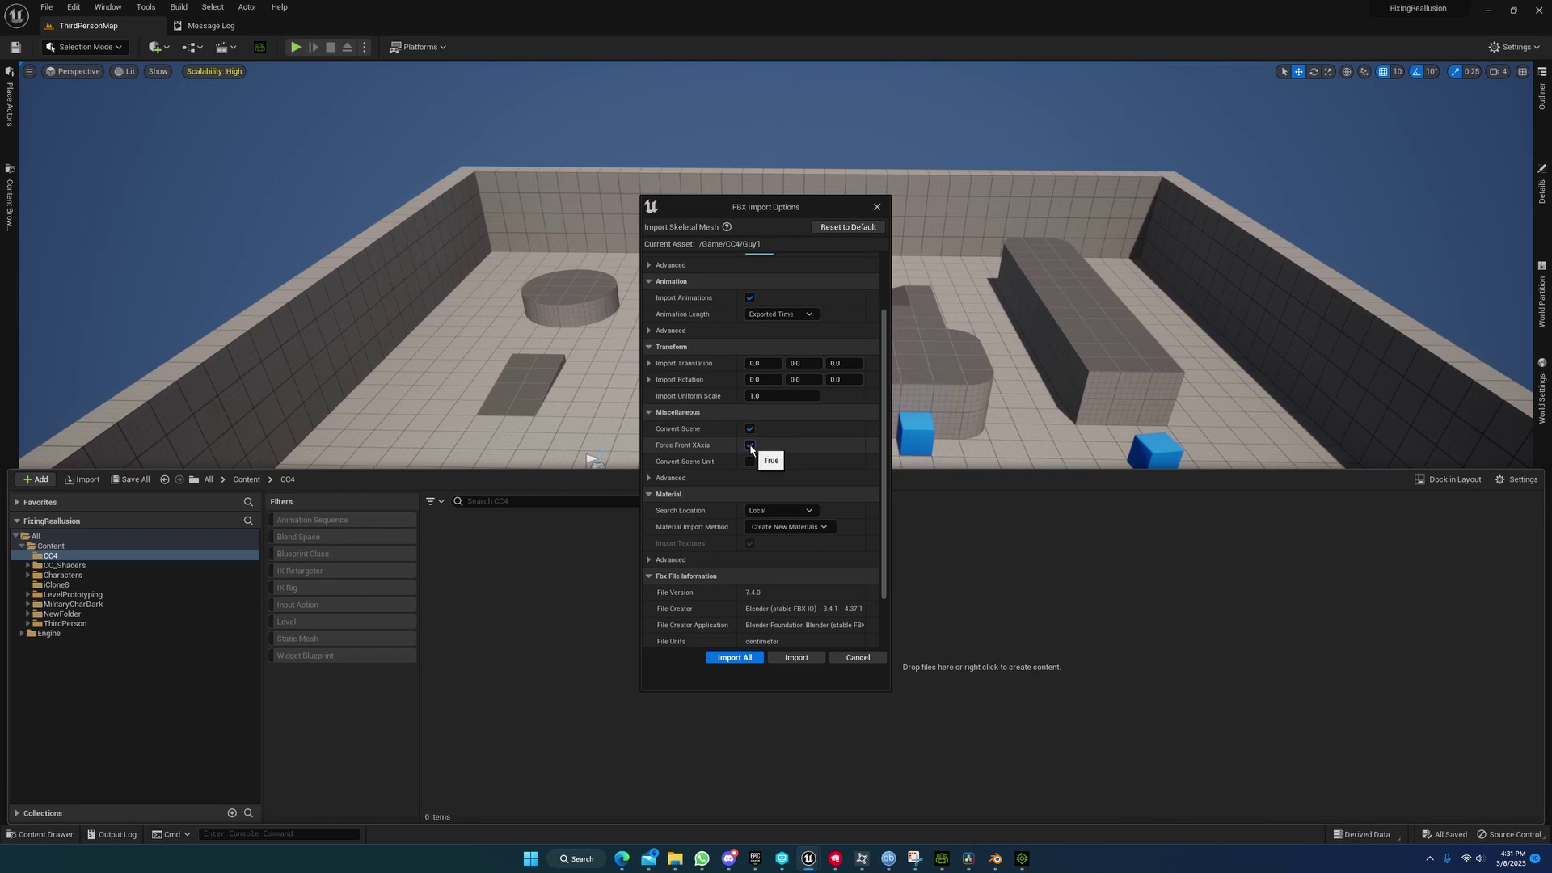
scroll(724, 439, "up", 3)
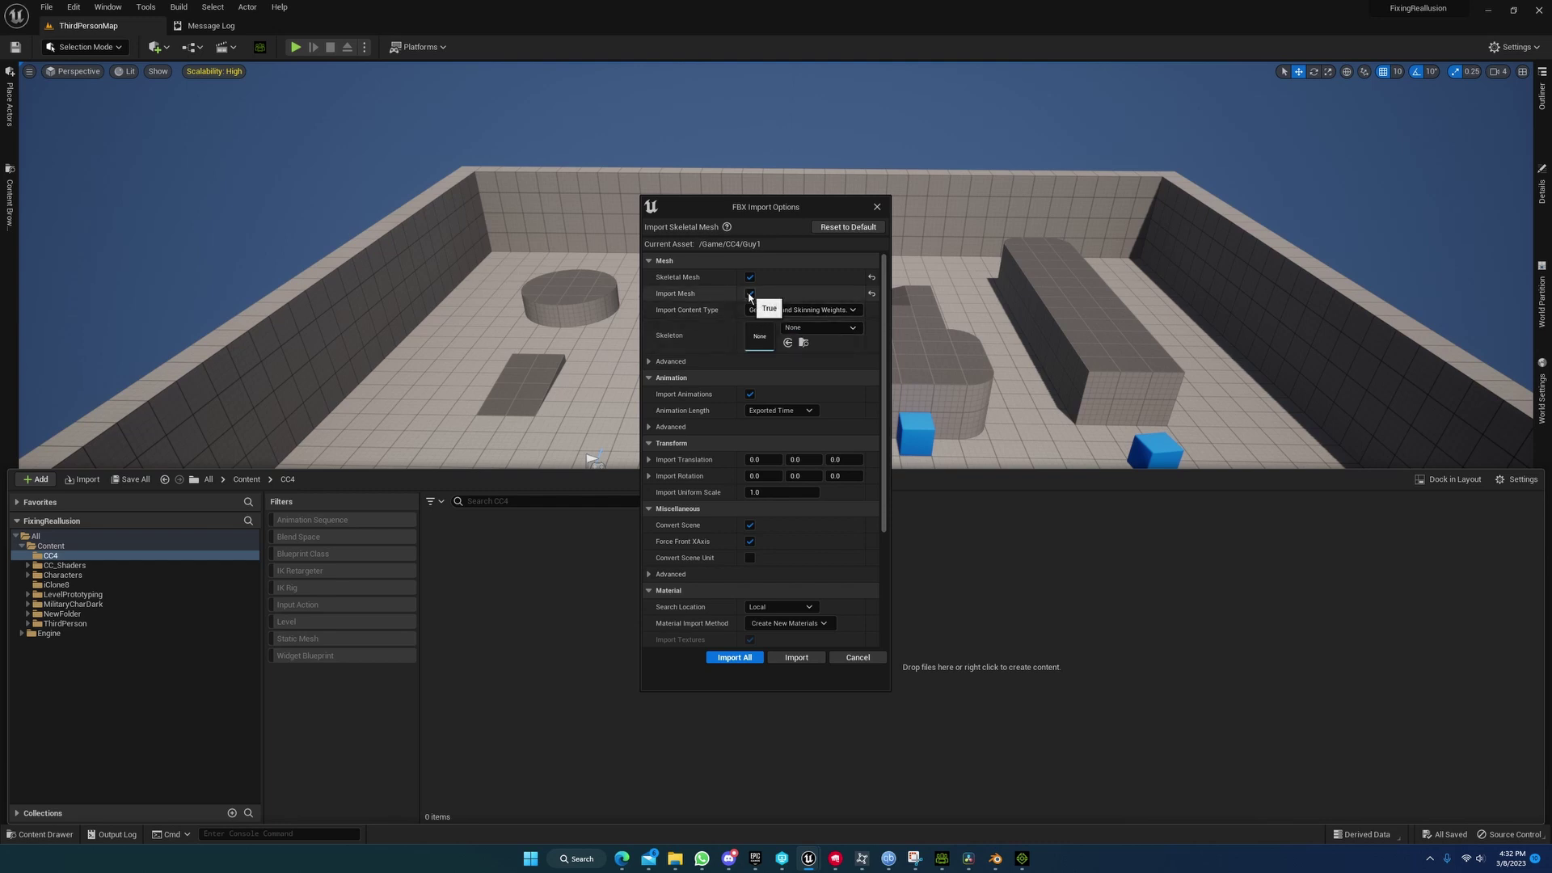
left_click(823, 327)
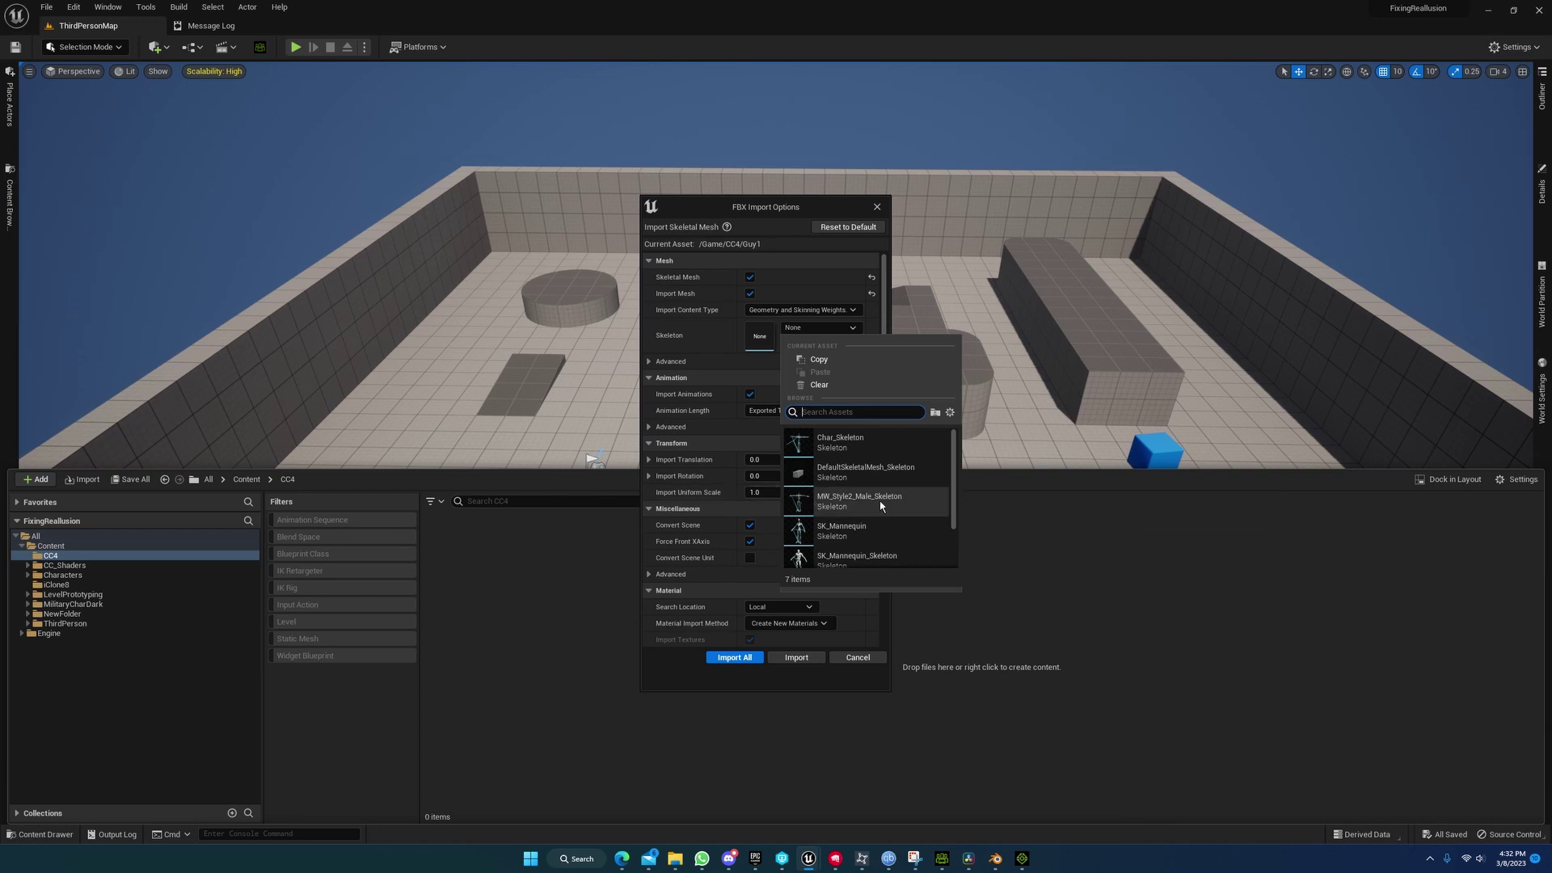
scroll(865, 506, "down", 2)
scroll(865, 507, "up", 1)
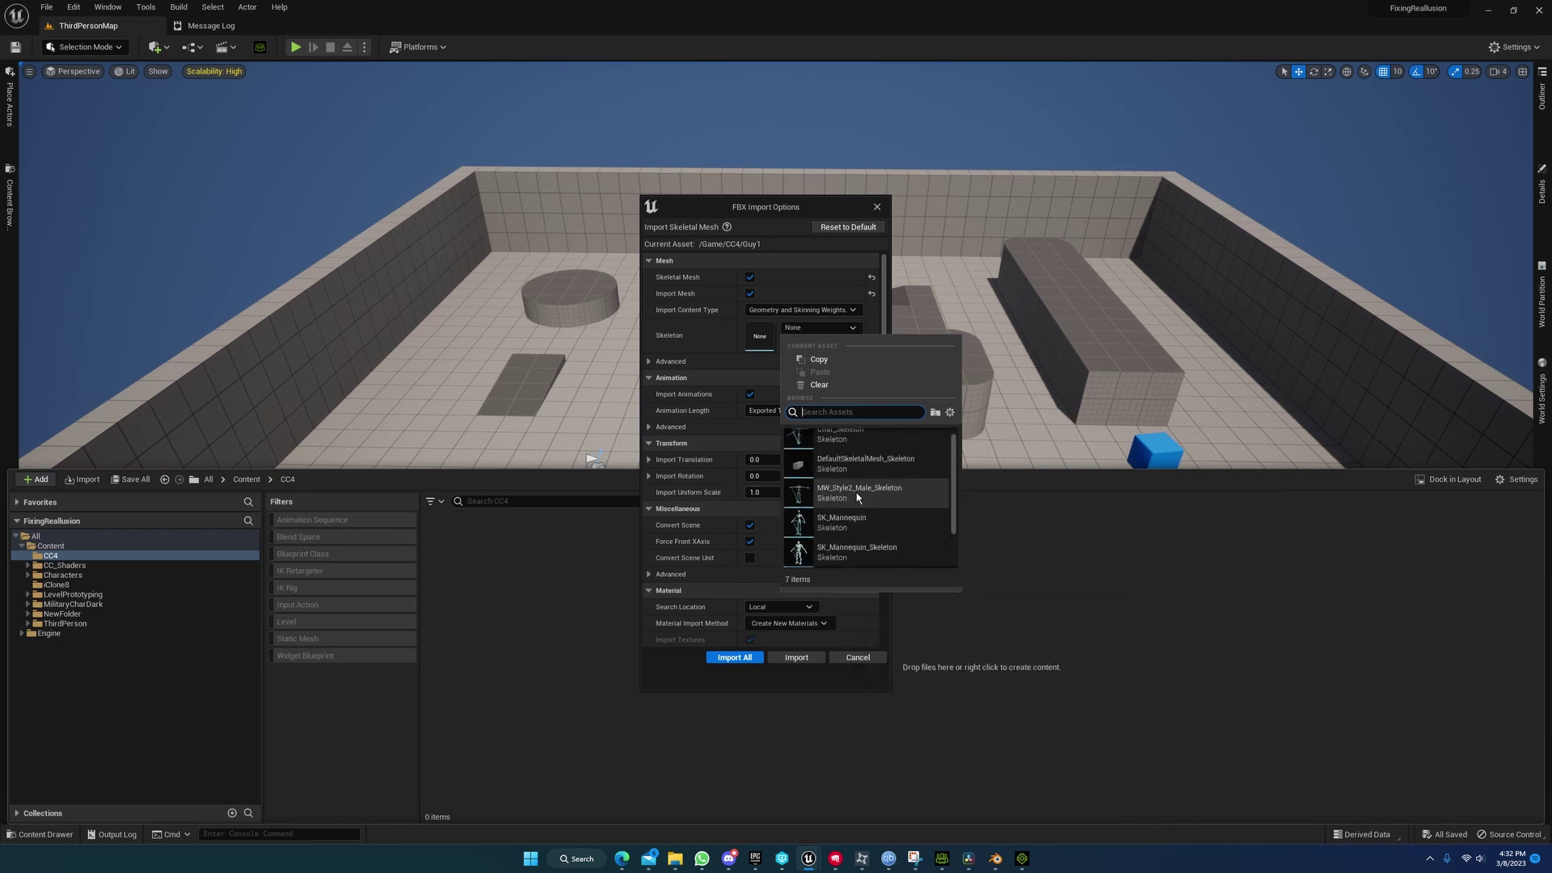
left_click(865, 494)
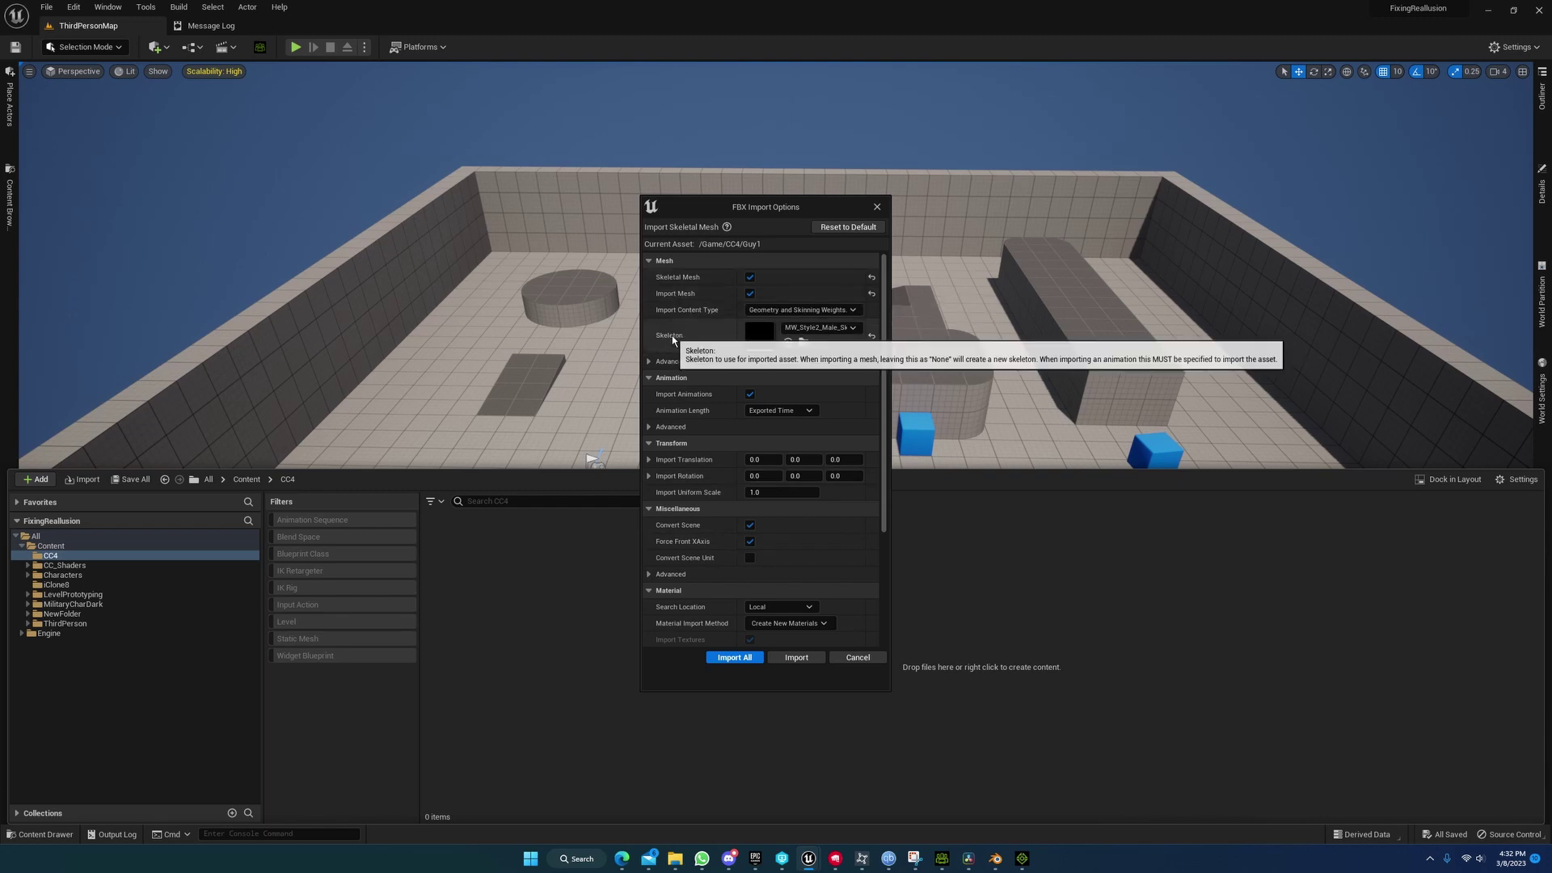
left_click(872, 335)
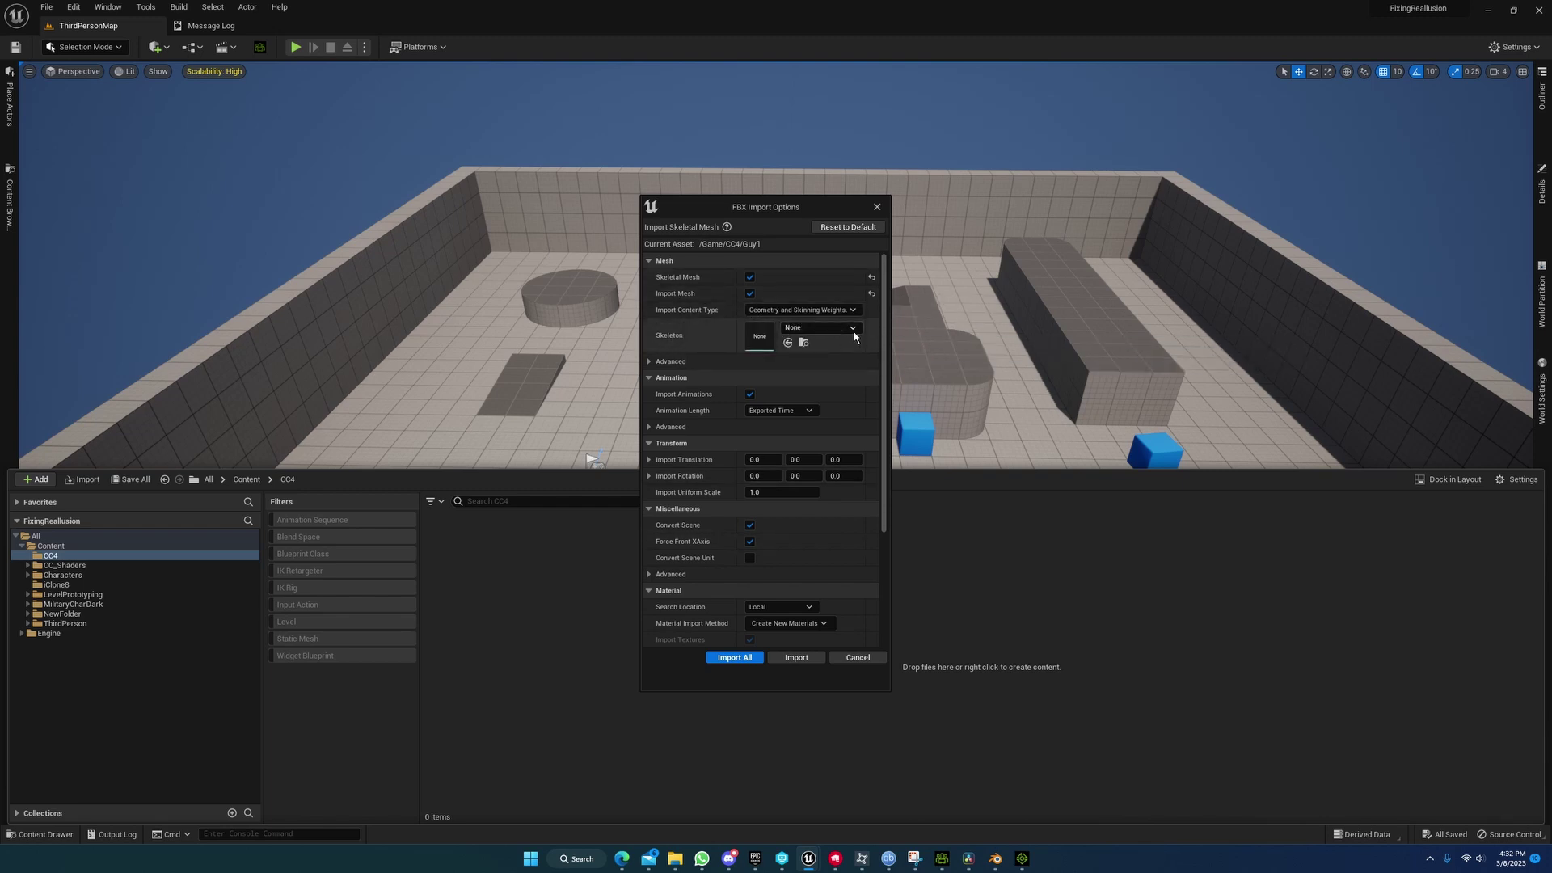
Step: Import Guy1 and open its skeletal mesh to view the root, IK and pelvis bone hierarchy
left_click(732, 657)
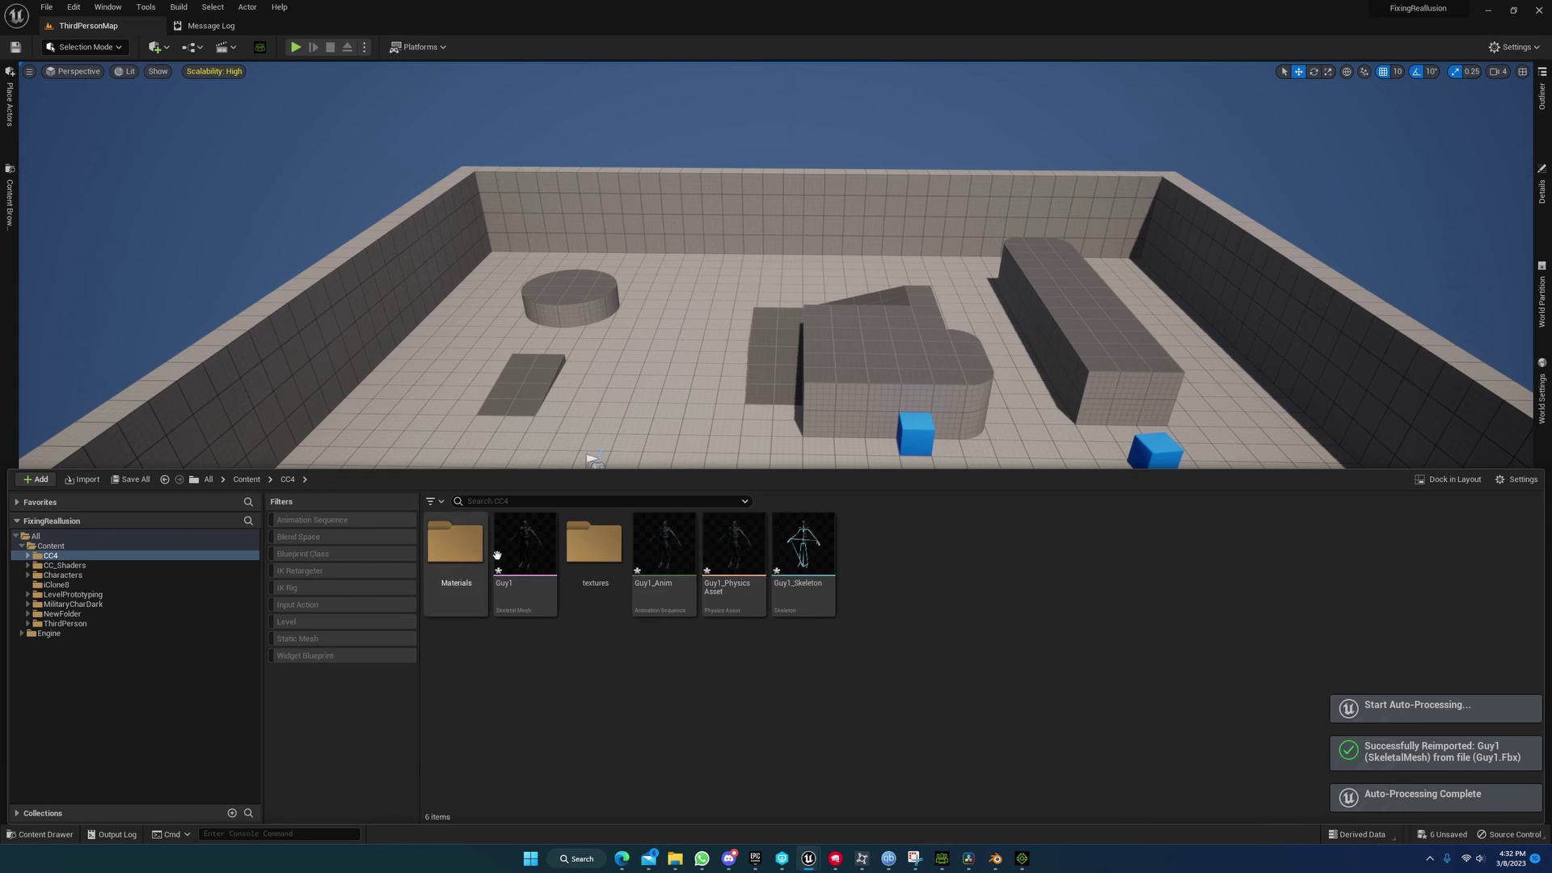
left_click(533, 550)
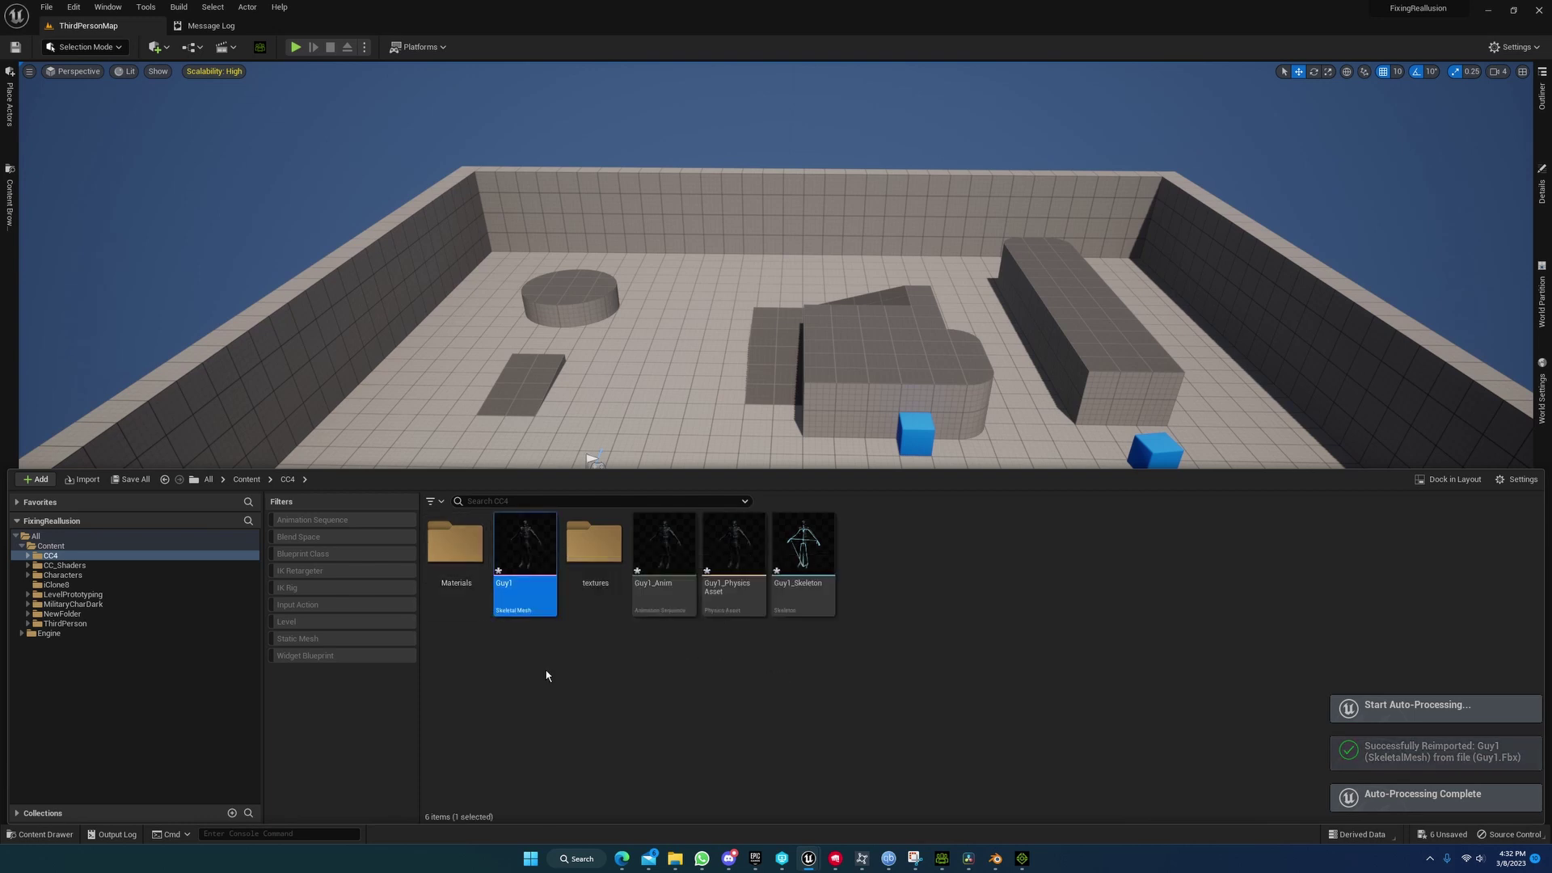
double_click(521, 538)
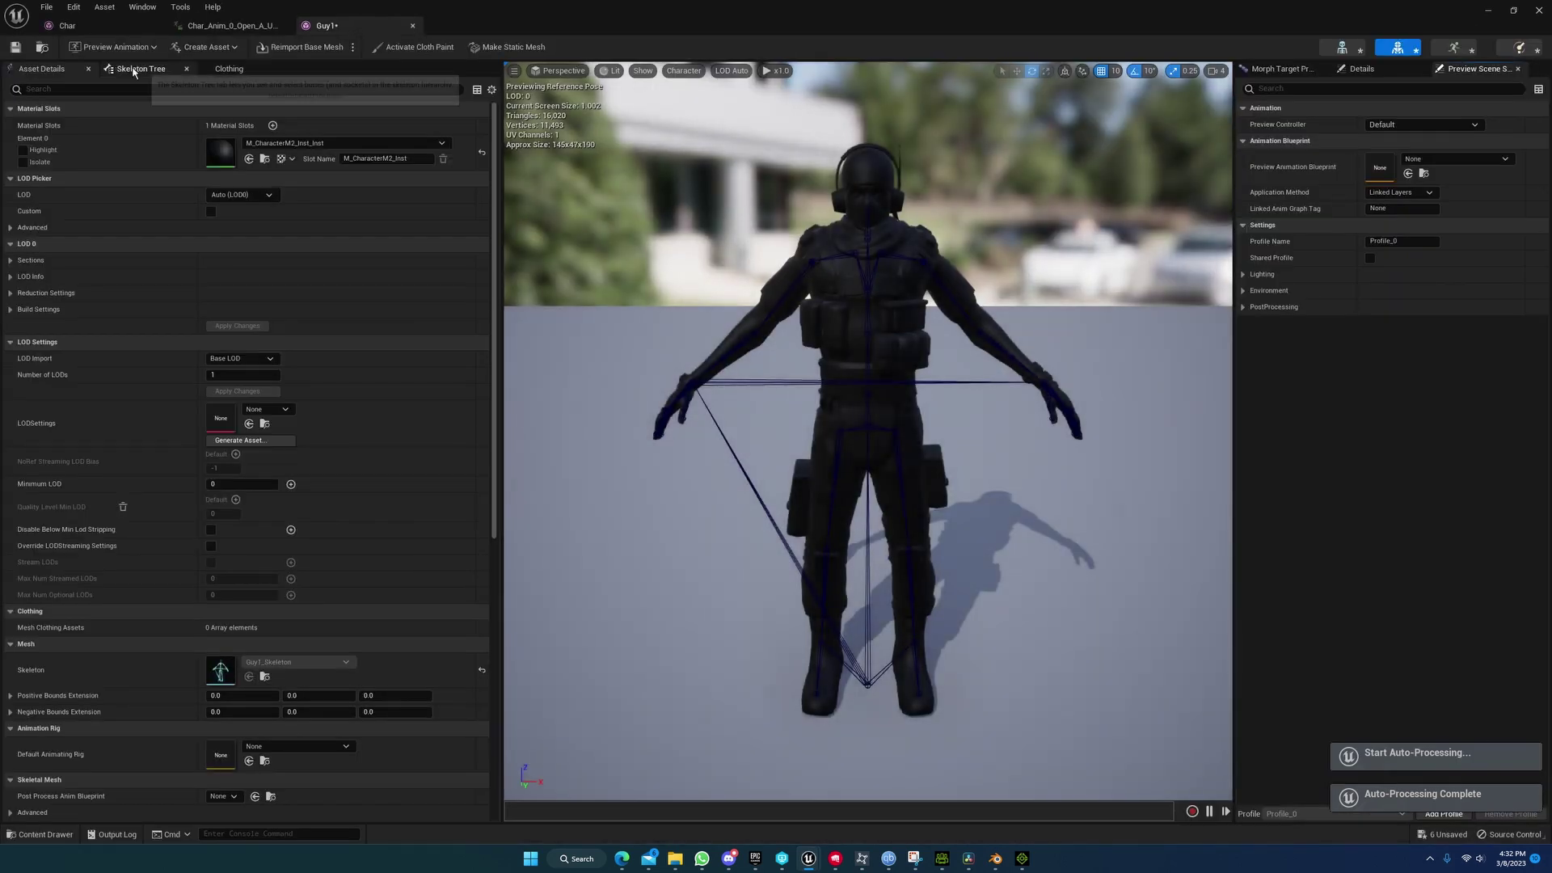
left_click(141, 68)
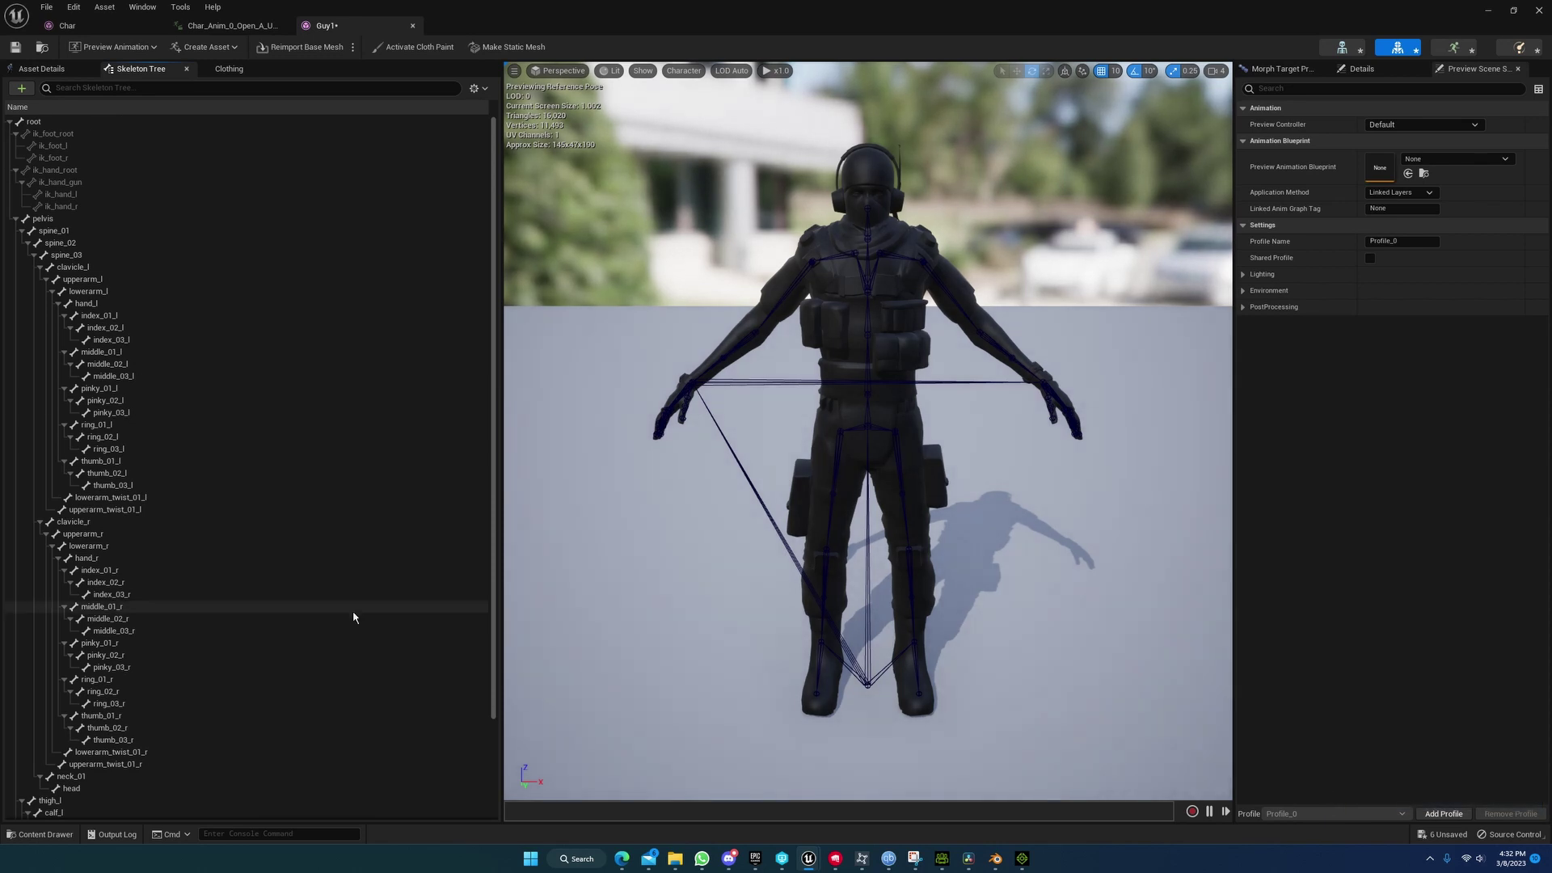
scroll(281, 621, "down", 5)
scroll(162, 506, "up", 3)
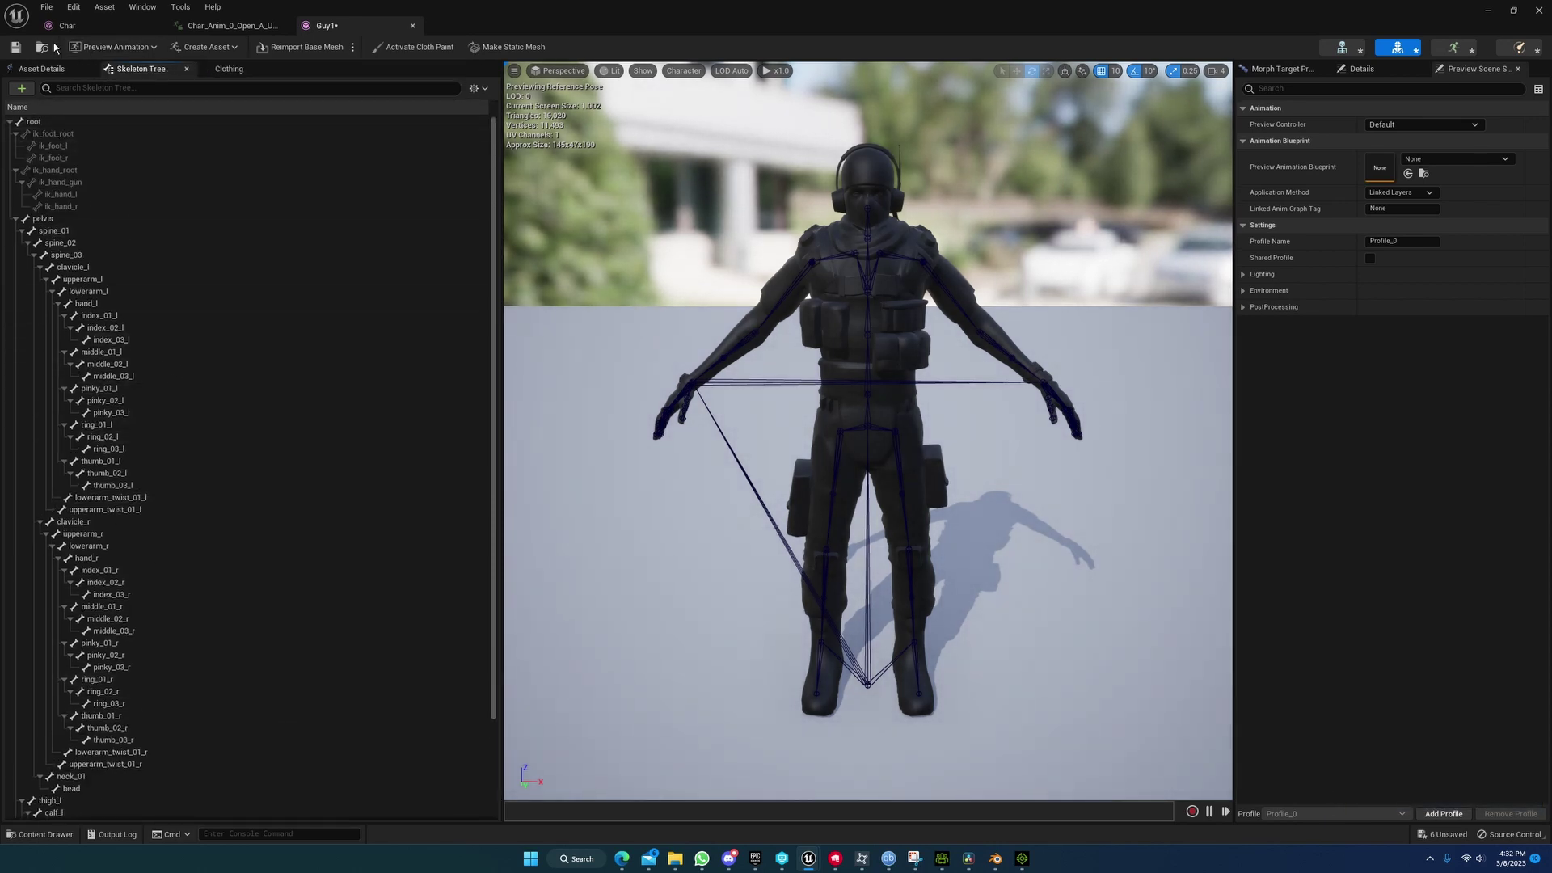
key("ctrl+space")
Step: Assign MW_Style2_Male_Skeleton as the Guy1 mesh's skeleton
right_click(601, 480)
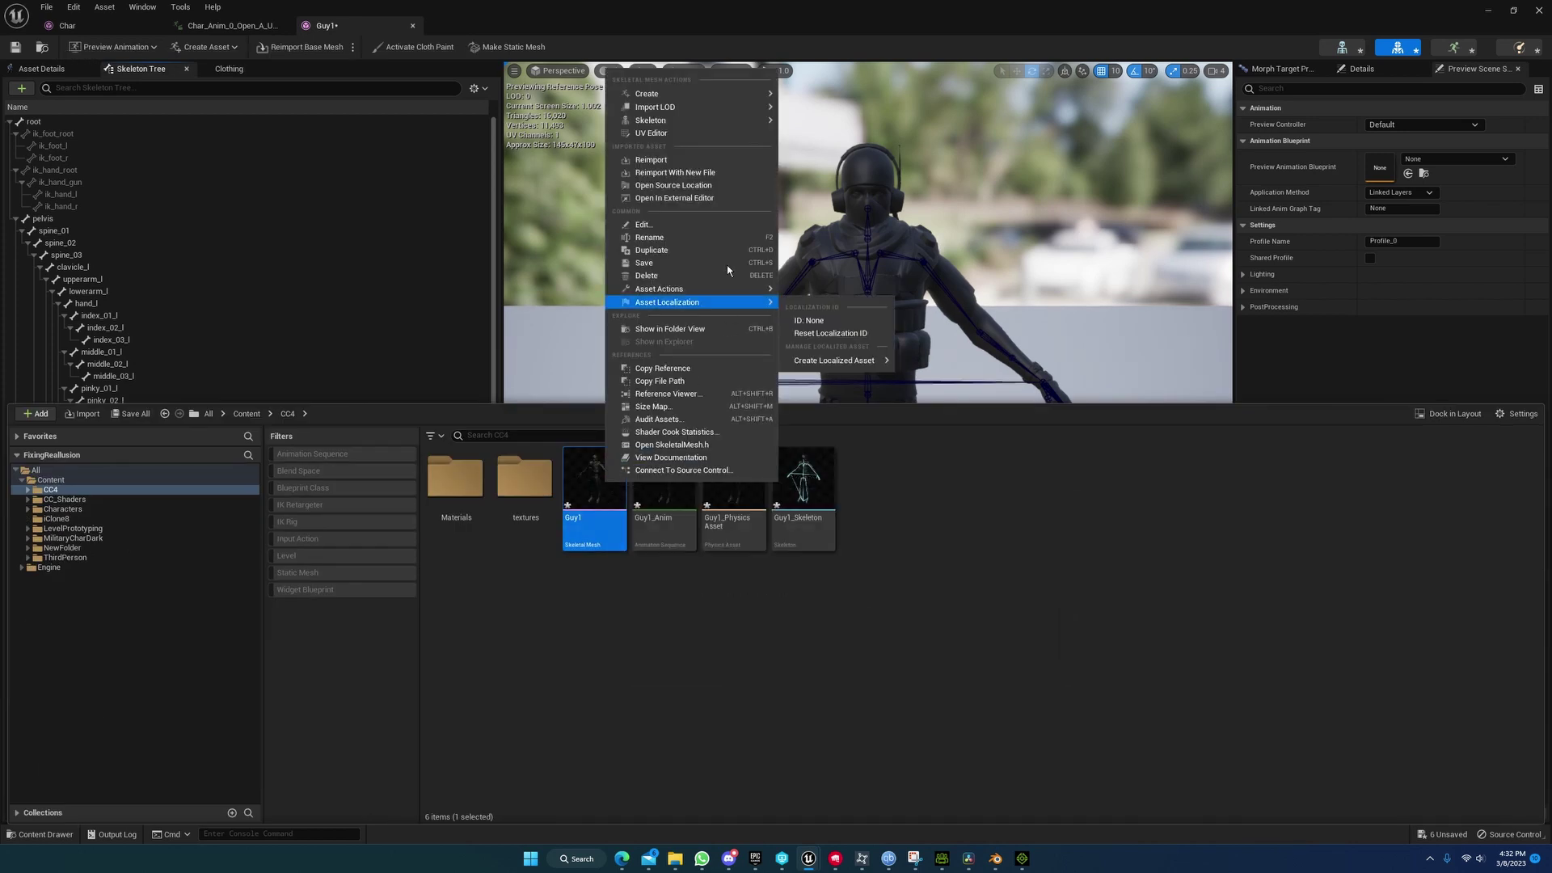
mouse_move(736, 122)
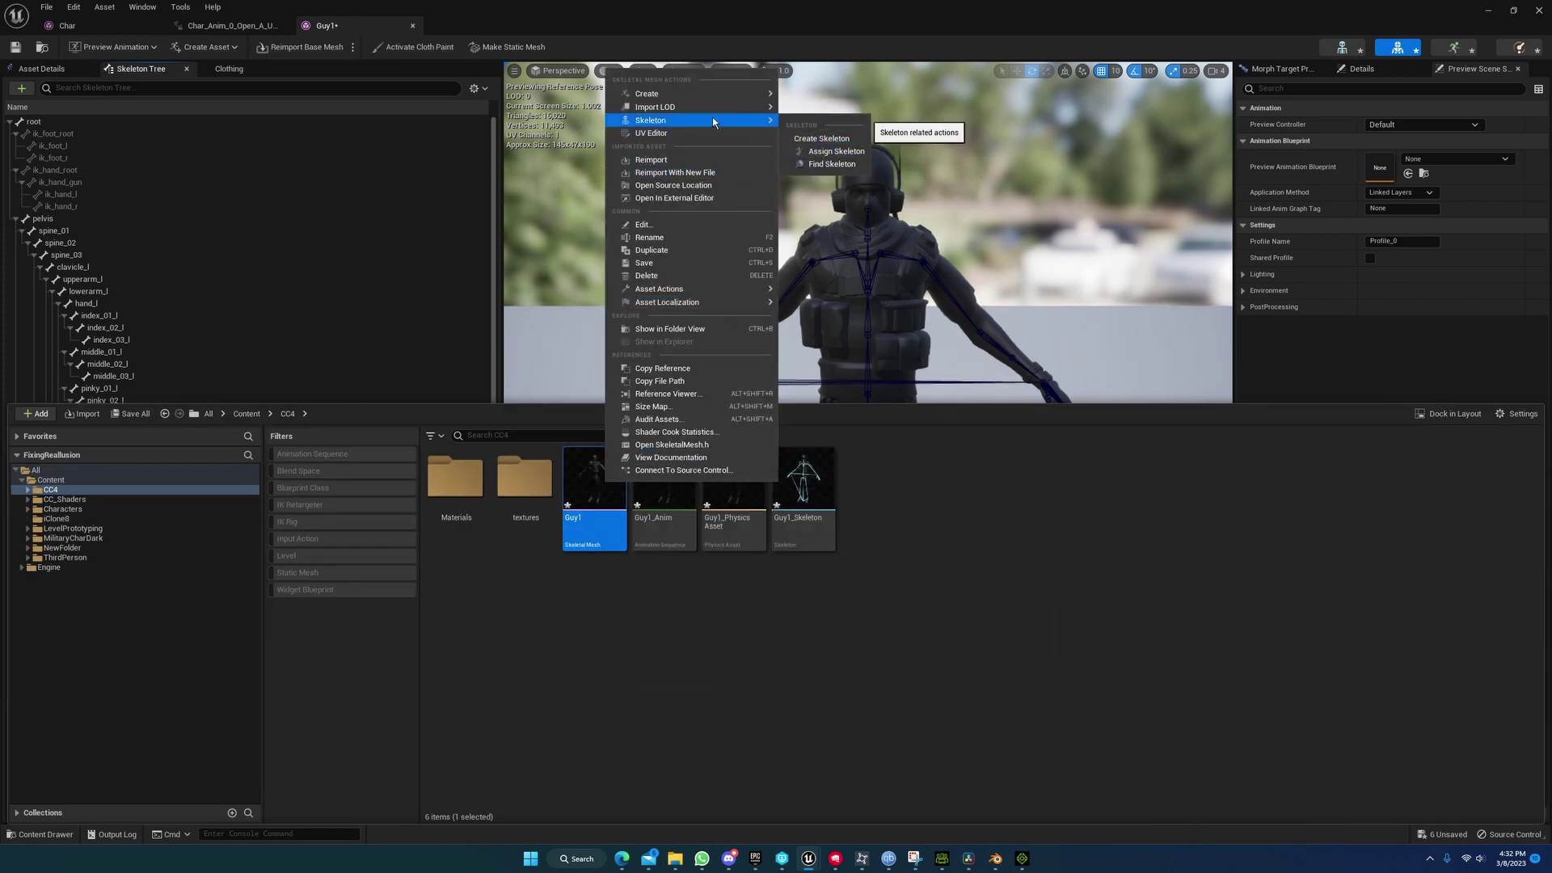
left_click(831, 152)
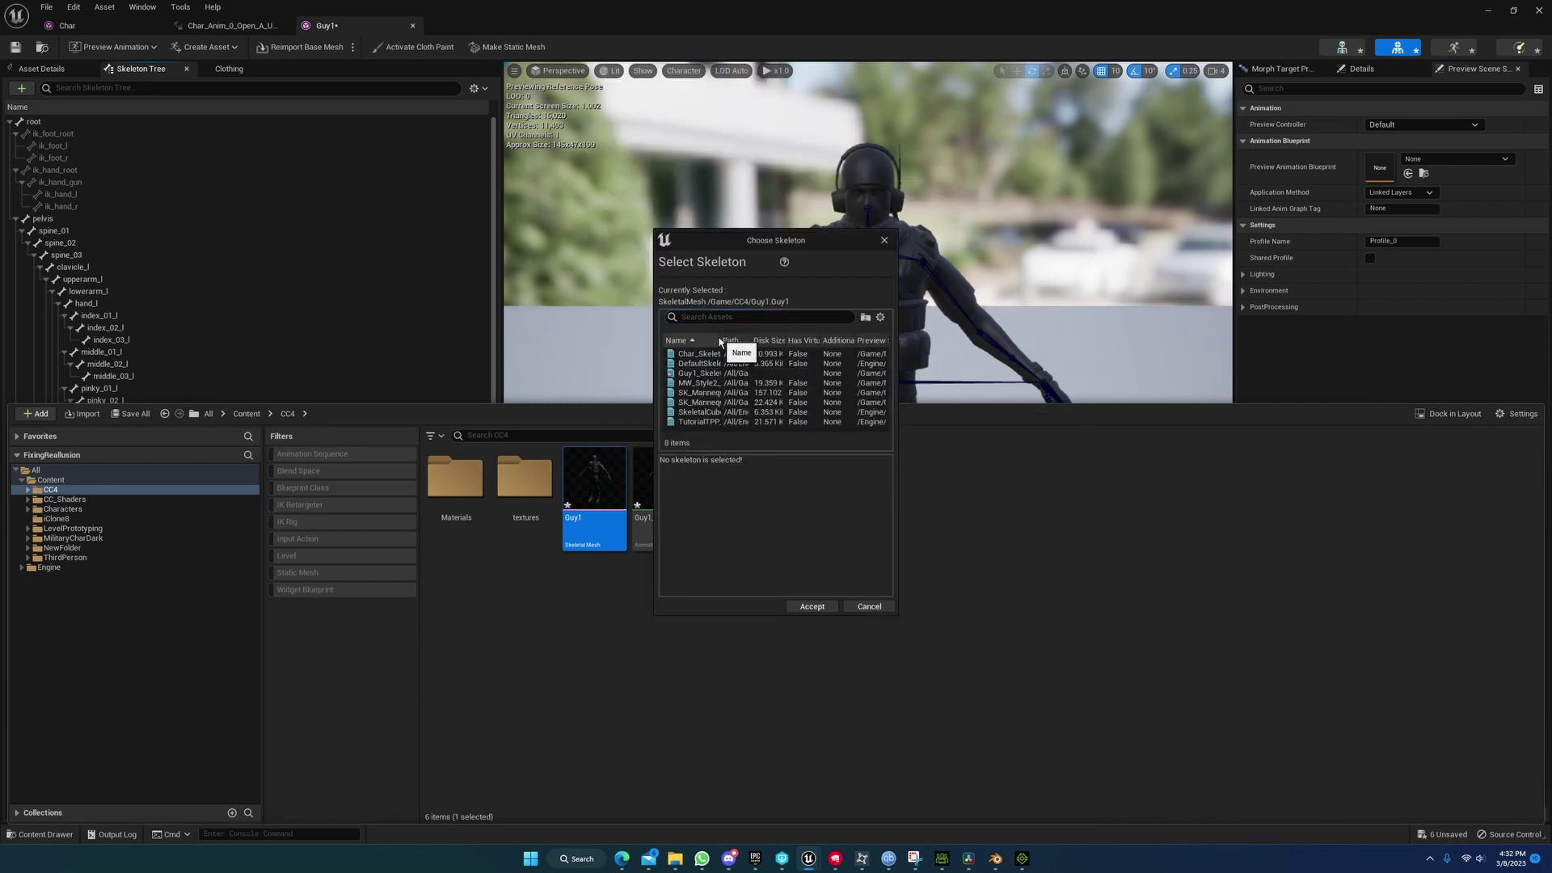
left_click_drag(719, 342, 753, 342)
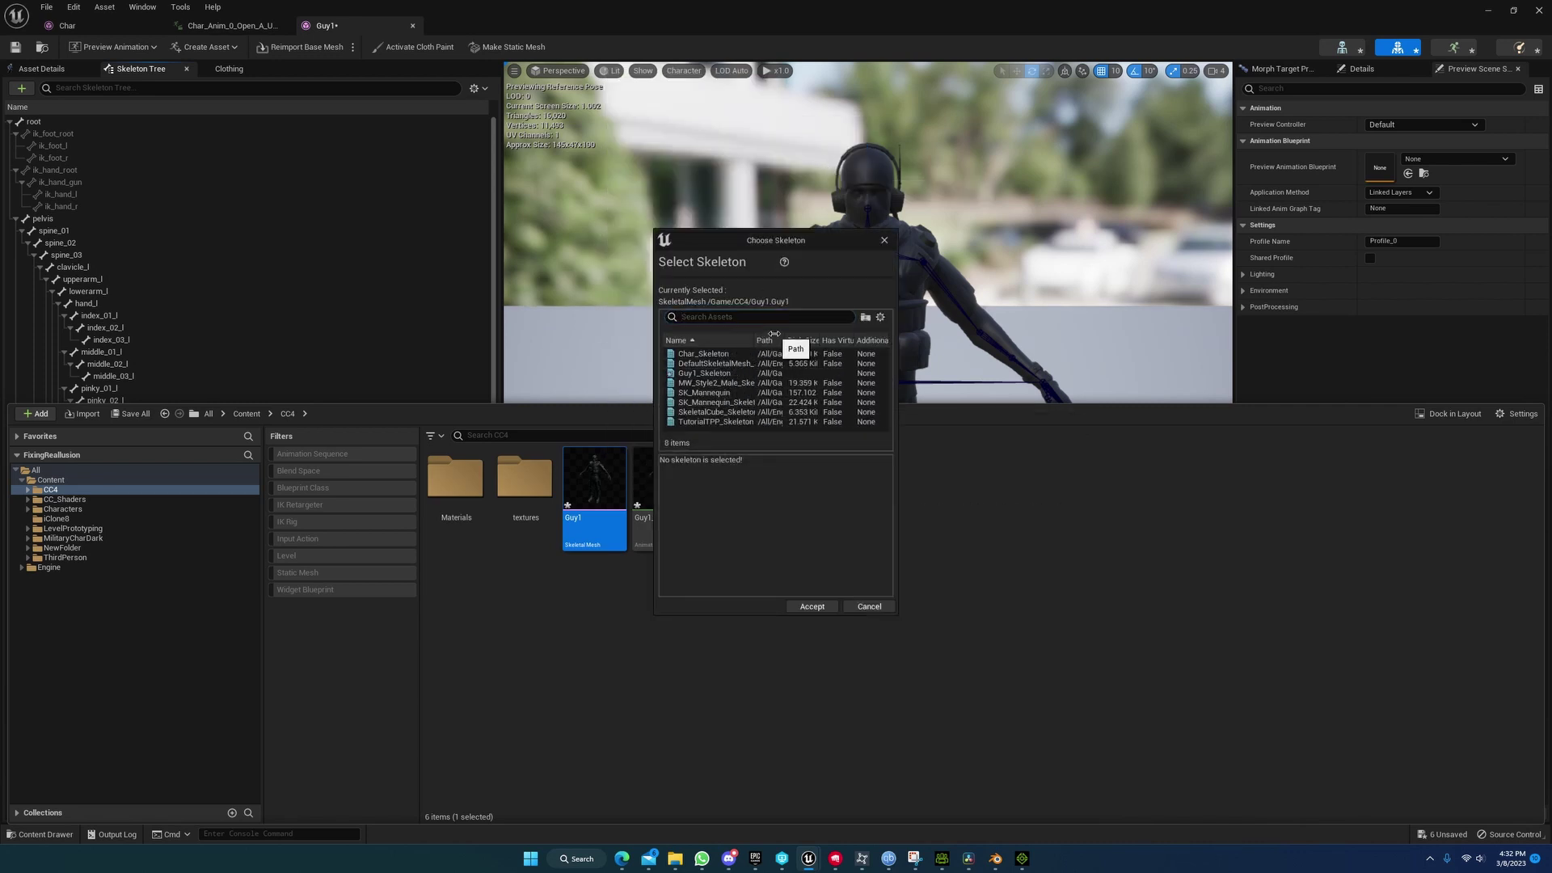
left_click(710, 383)
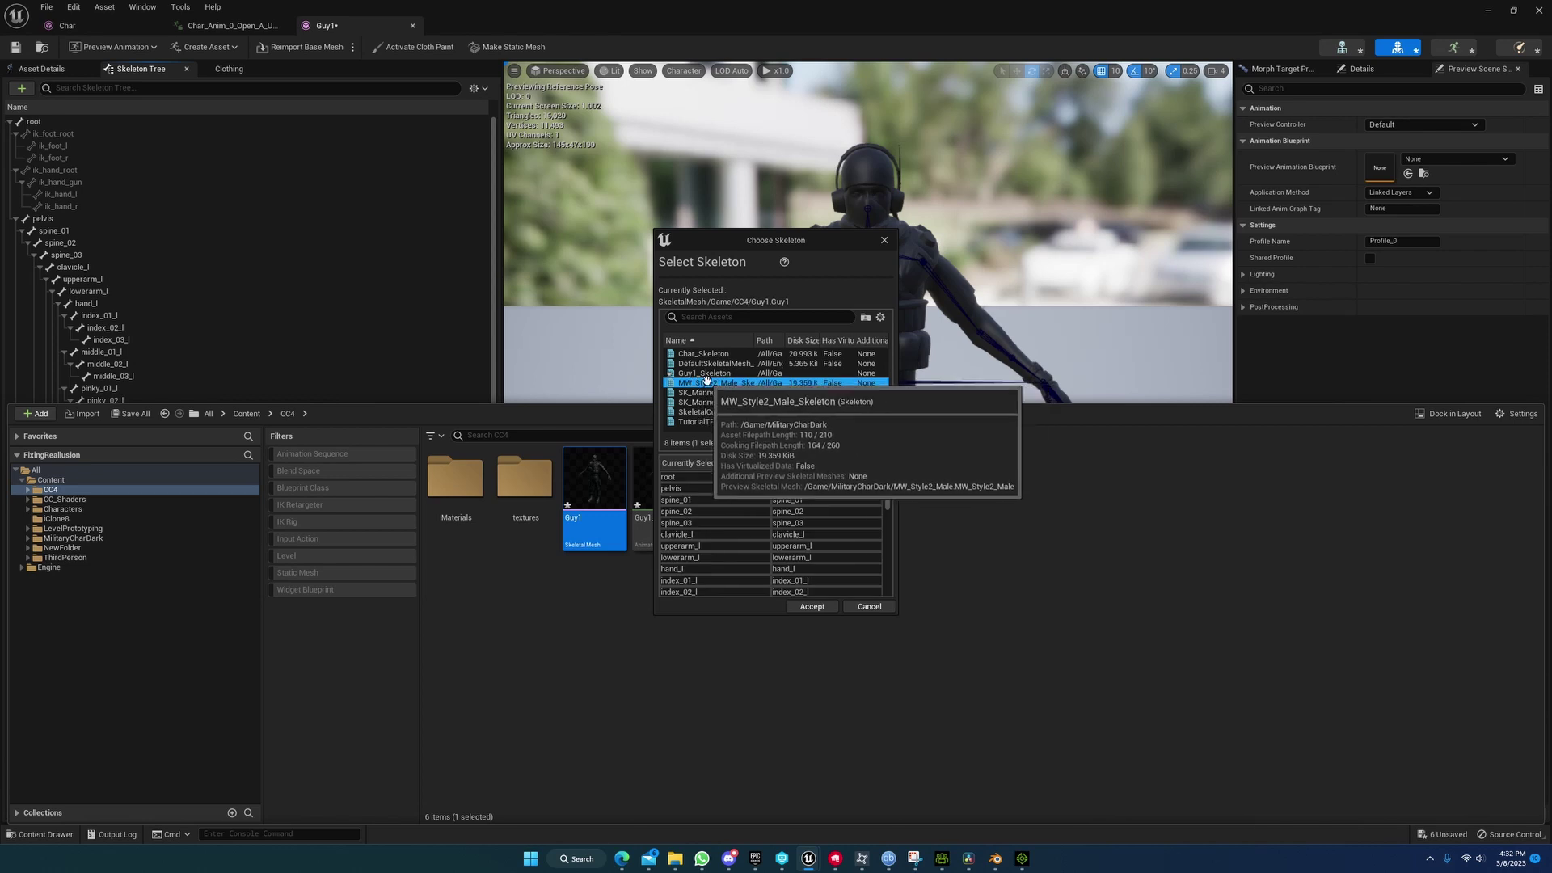
left_click(811, 607)
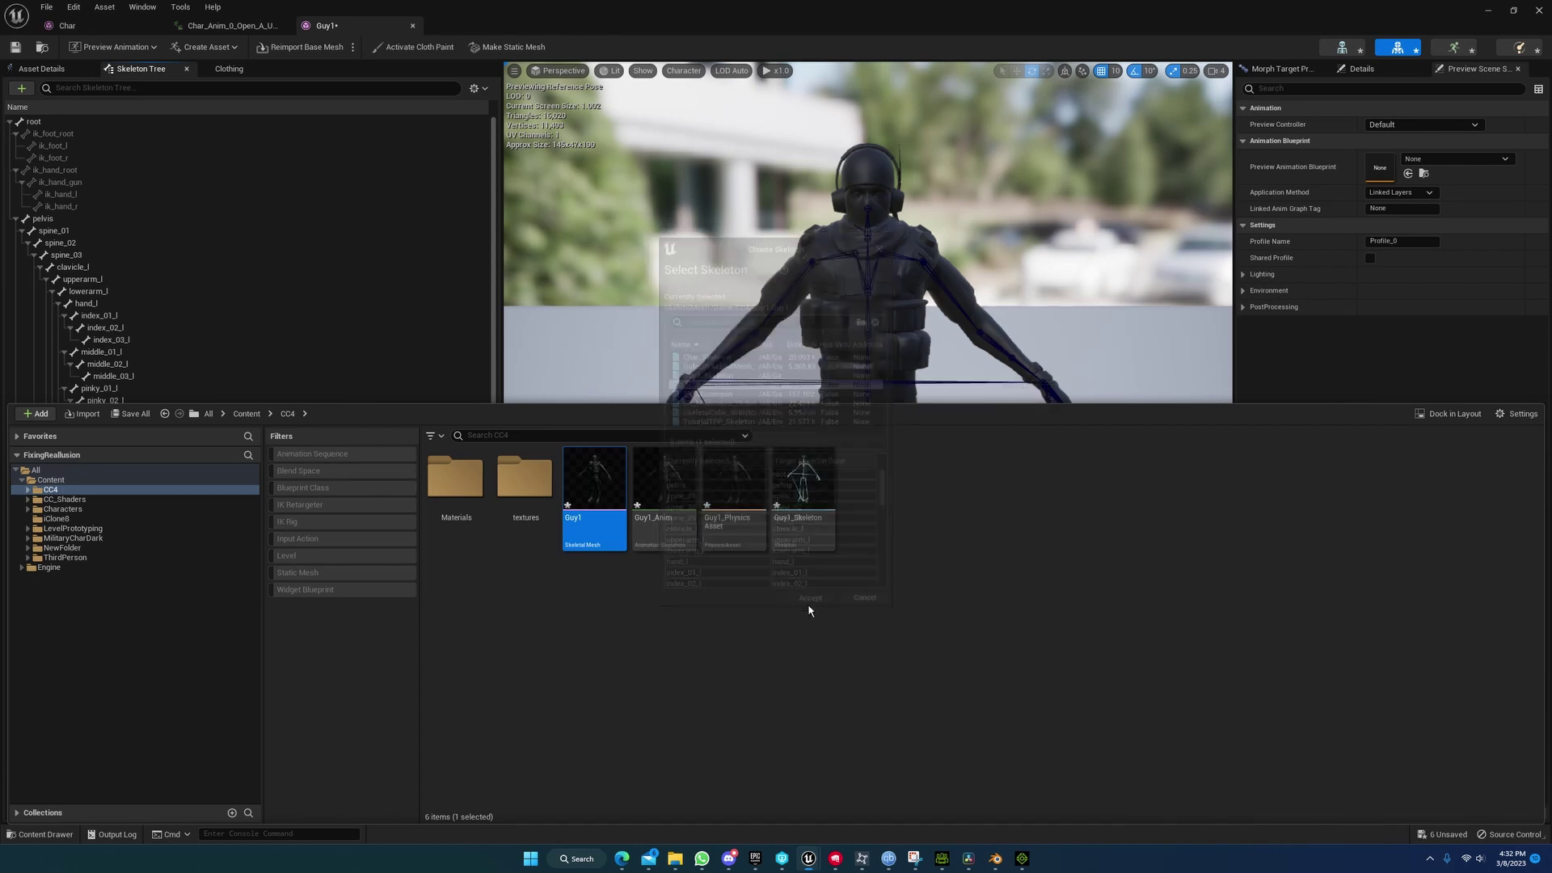
Step: Find Guy1's skeleton, revealing it in the MilitaryCharDark folder
right_click(583, 492)
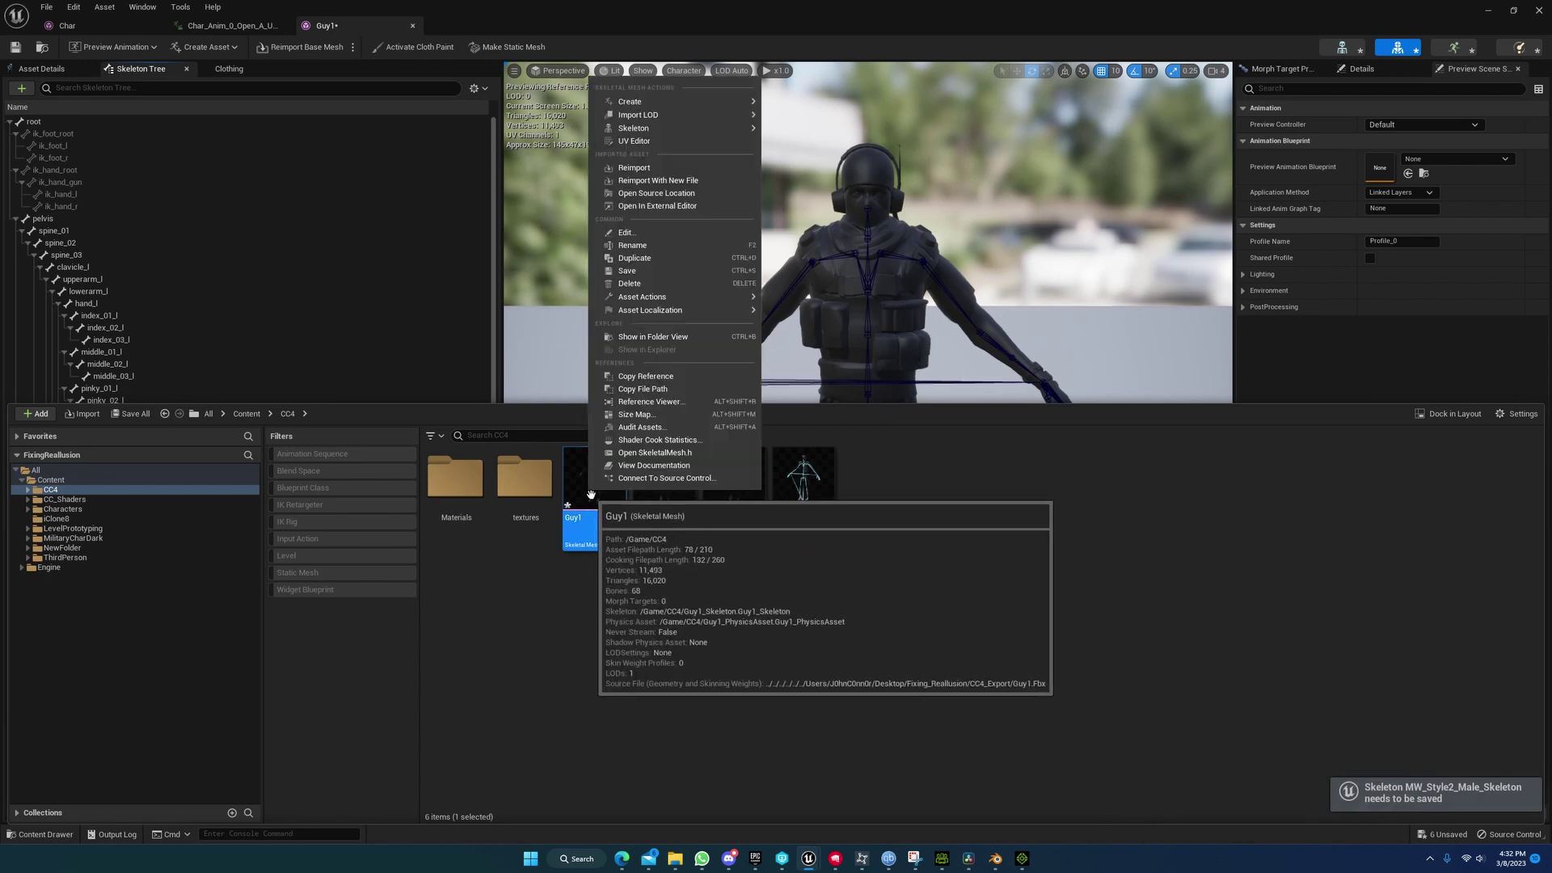
mouse_move(694, 133)
left_click(815, 171)
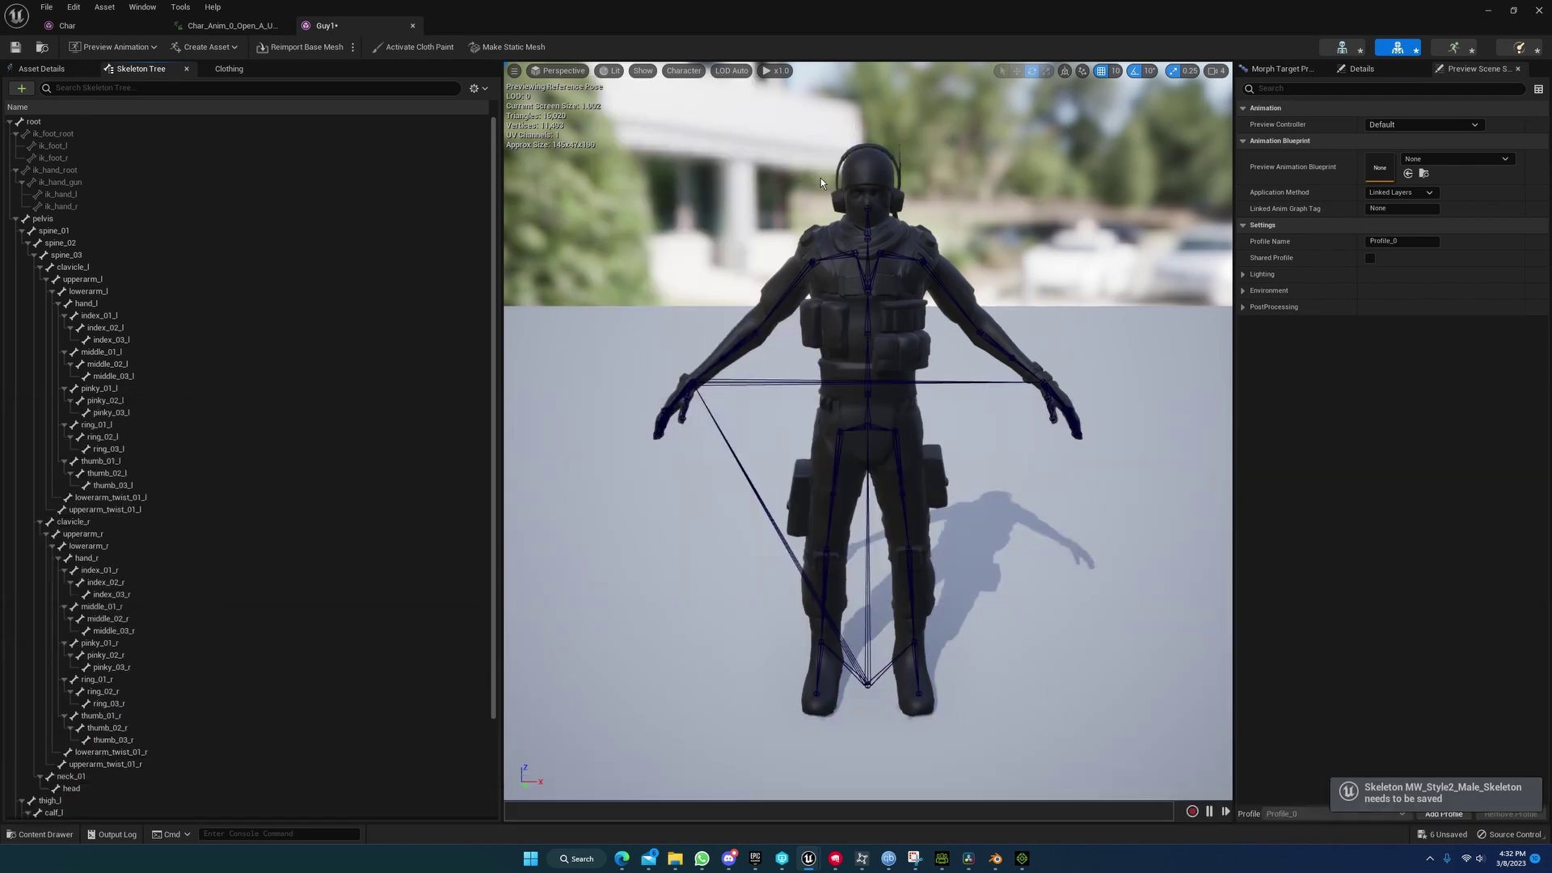
left_click(17, 840)
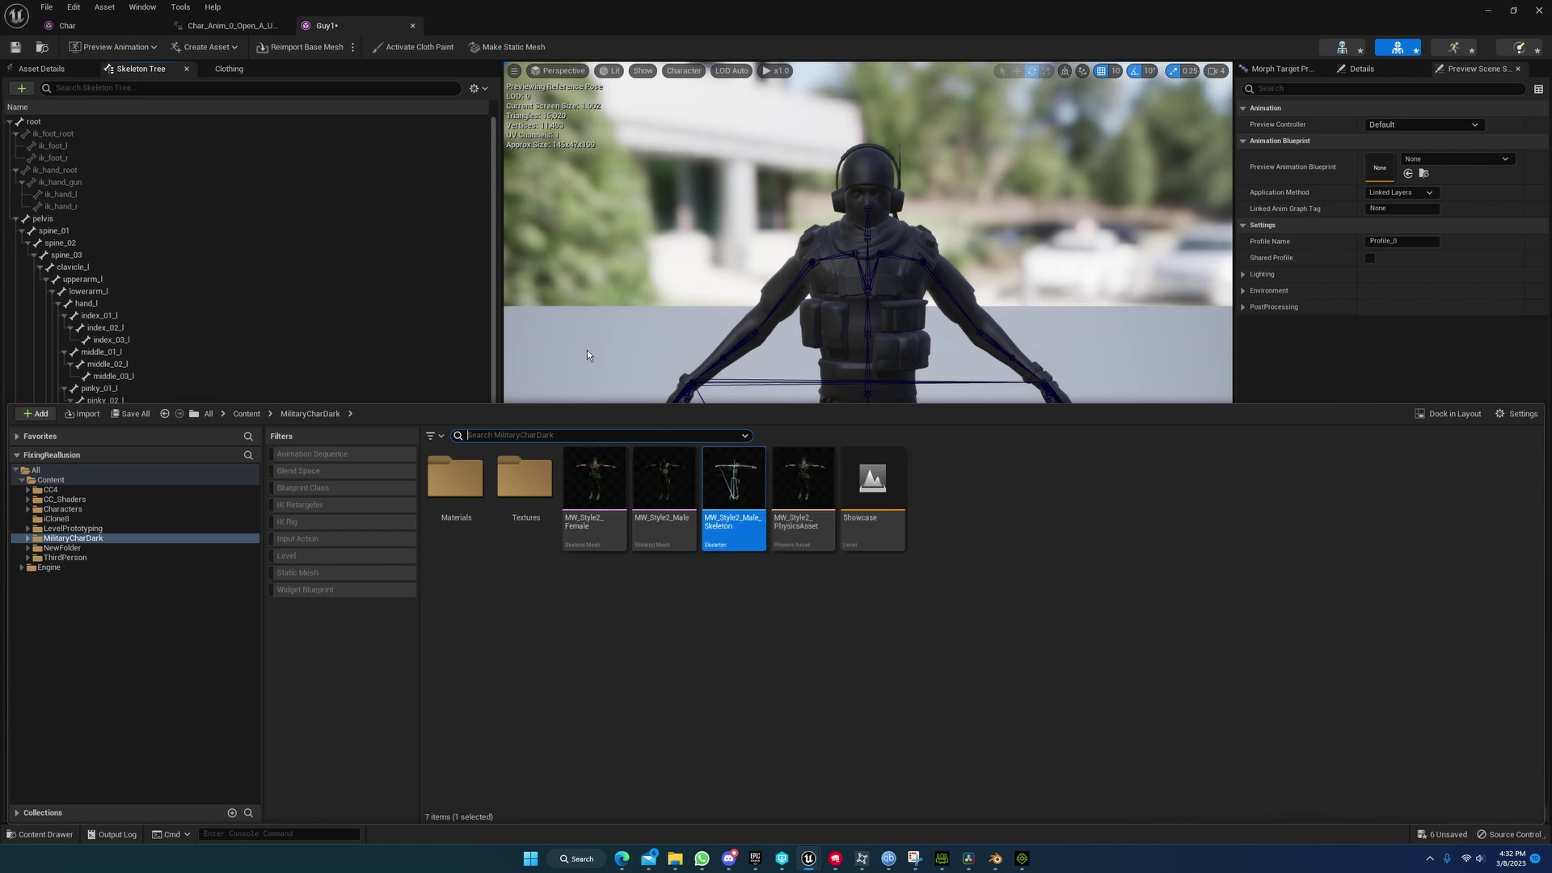
Step: Import iClone8_Export/Guy2.fbx into the iClone8 folder, accepting the character auto-setup prompt
left_click(85, 549)
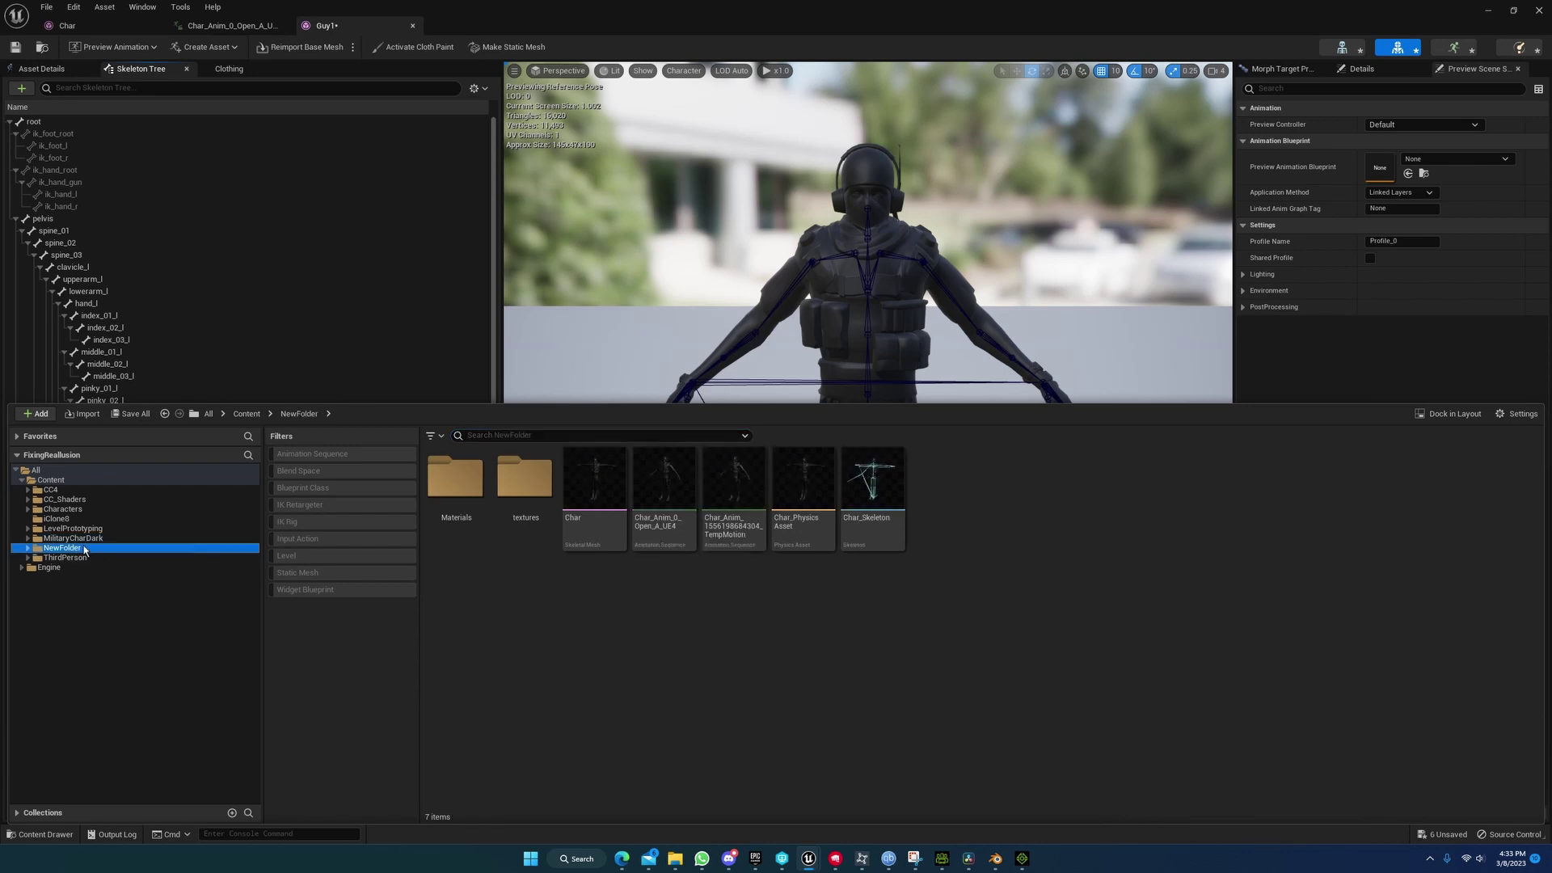
left_click(56, 518)
right_click(602, 535)
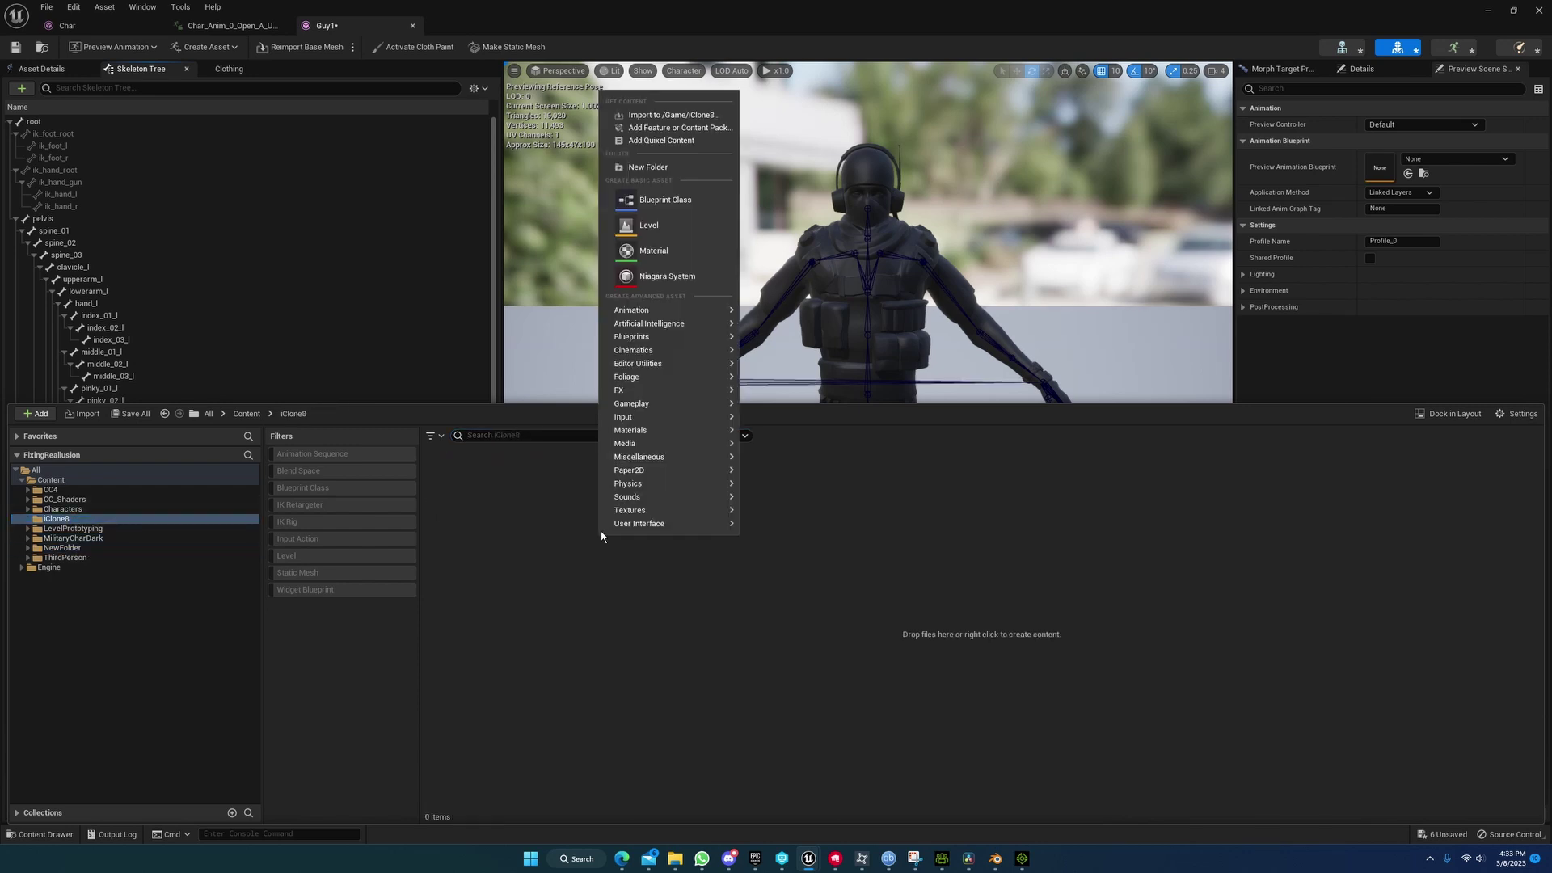
left_click(697, 117)
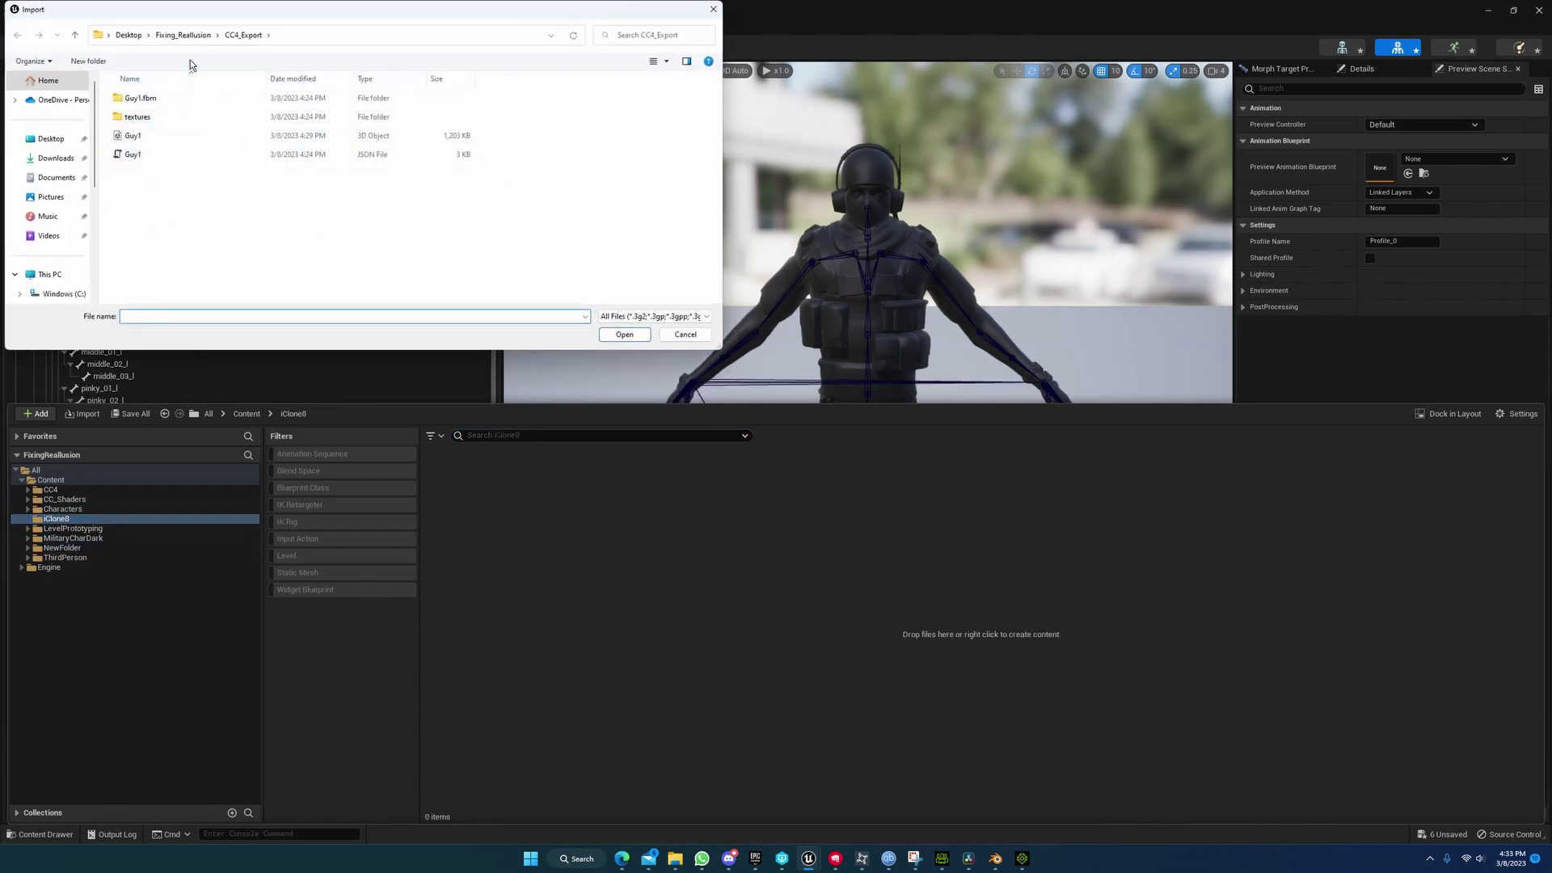
double_click(149, 116)
left_click(153, 135)
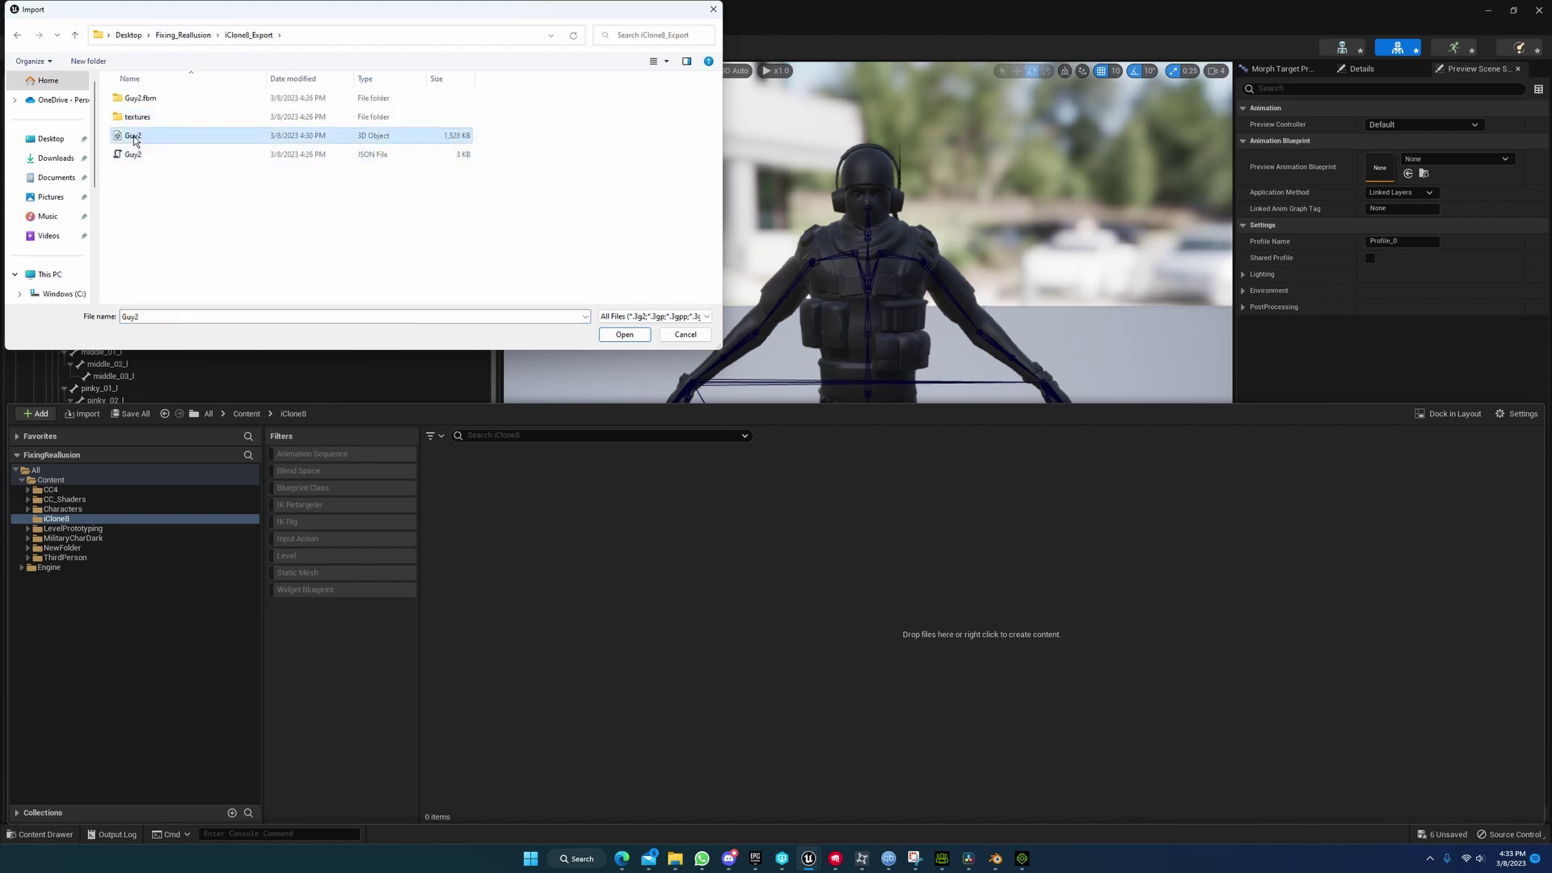
left_click(624, 334)
left_click(851, 469)
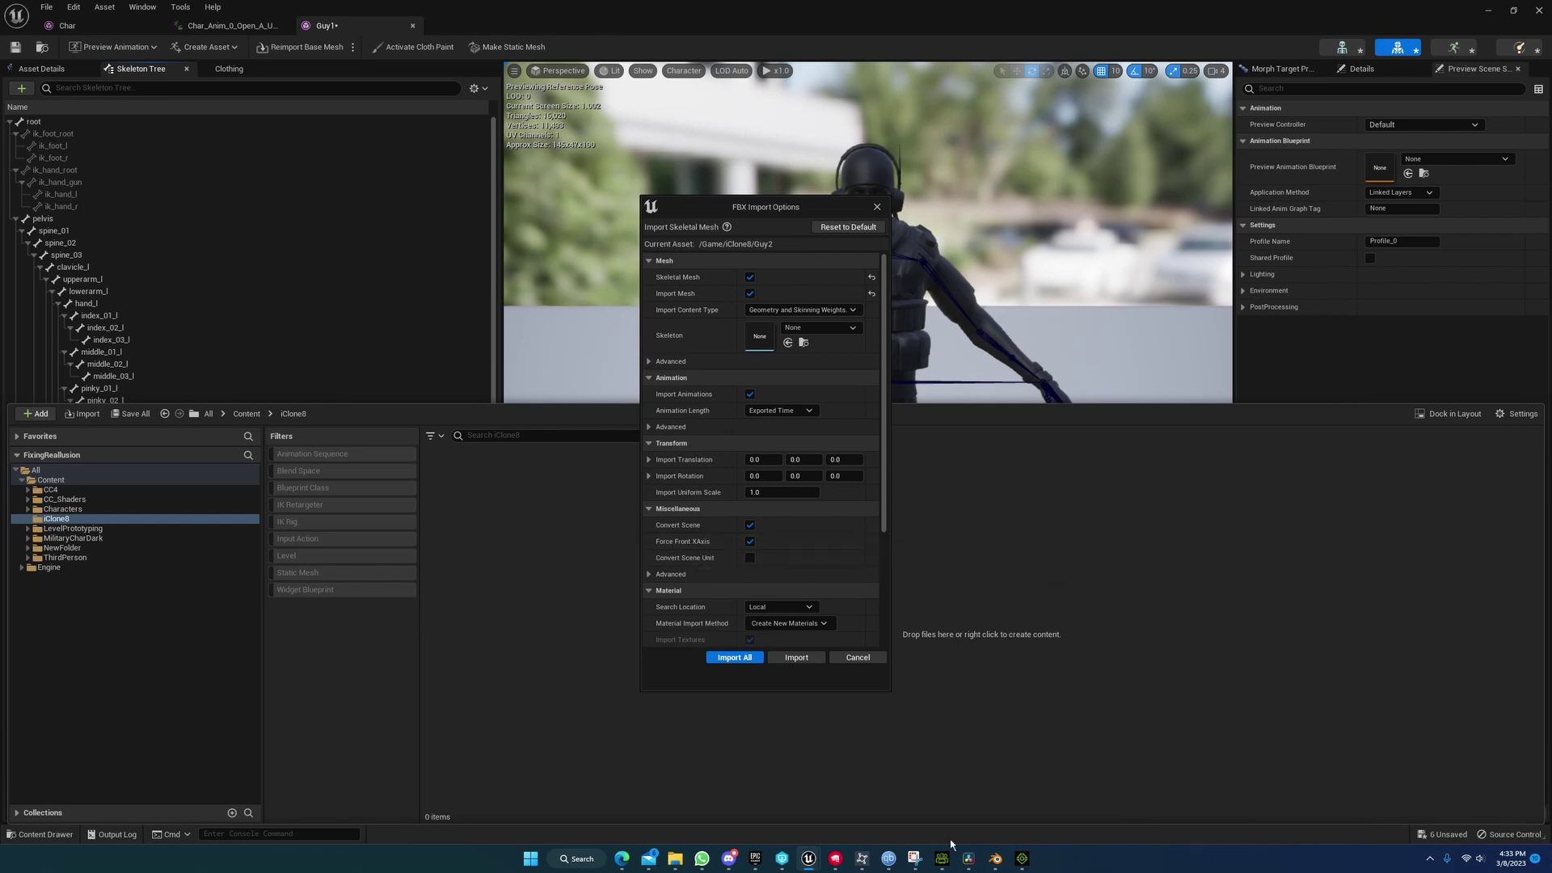
Step: Apply the armature's rotation in Blender, then return to Unreal's Guy2 import options
left_click(996, 858)
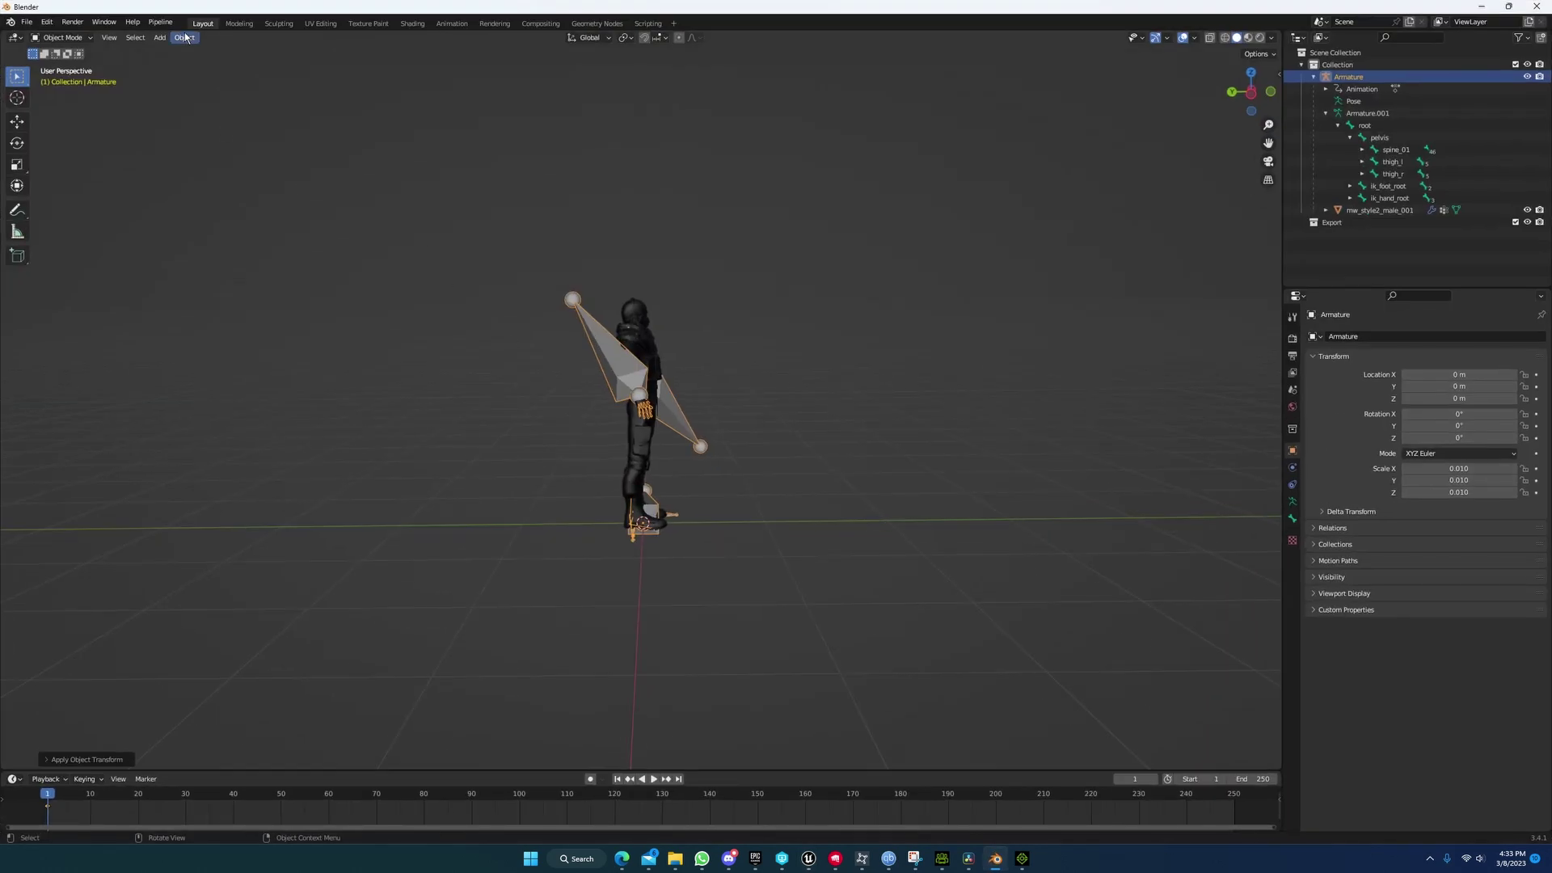
left_click(186, 37)
mouse_move(227, 99)
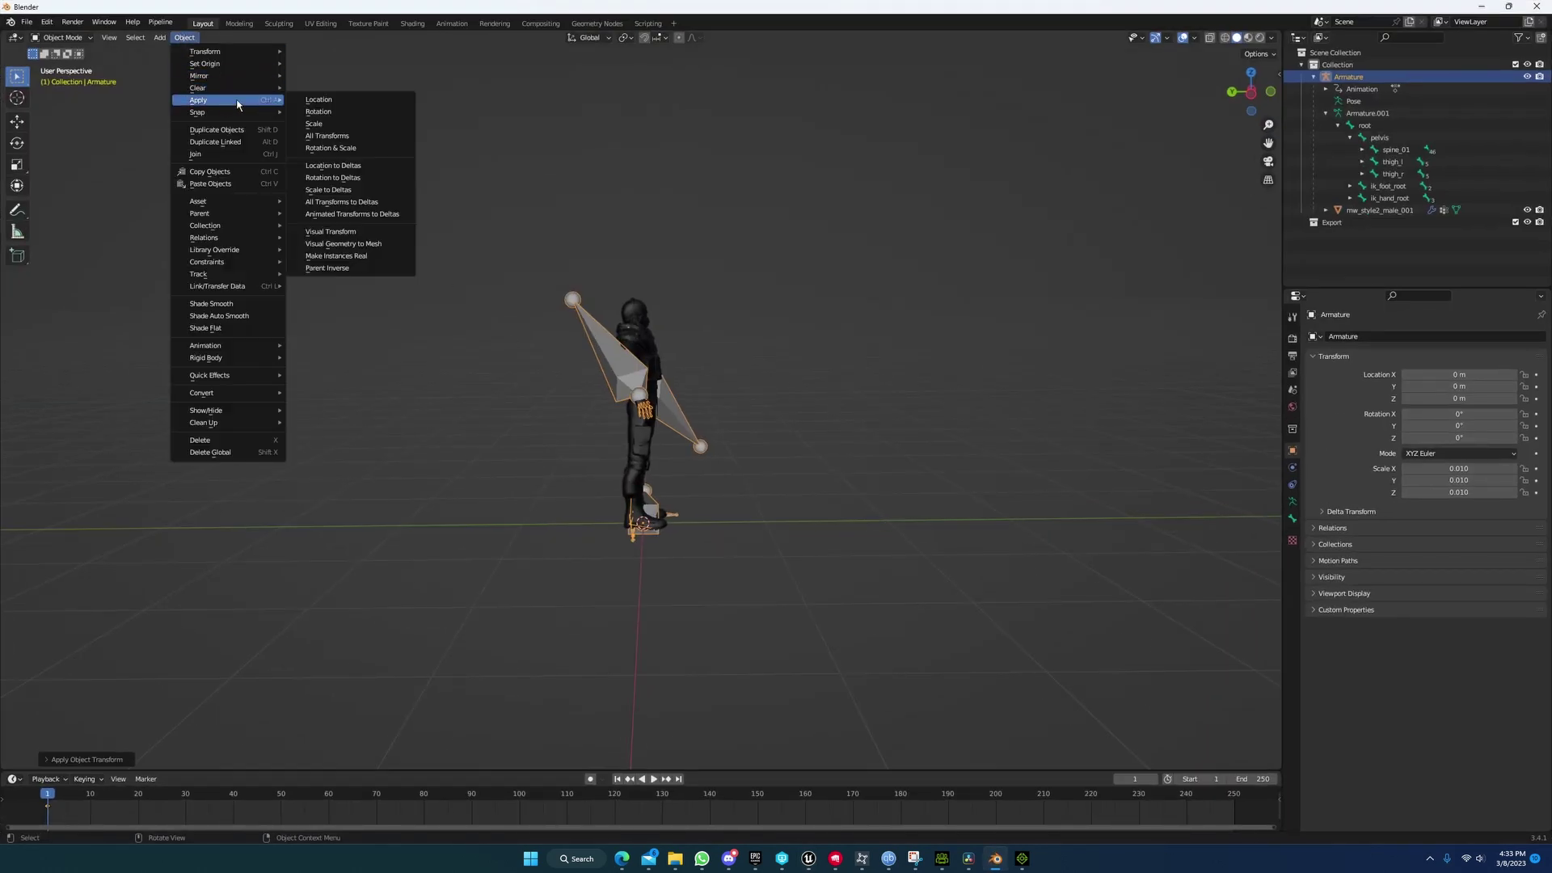
left_click(350, 113)
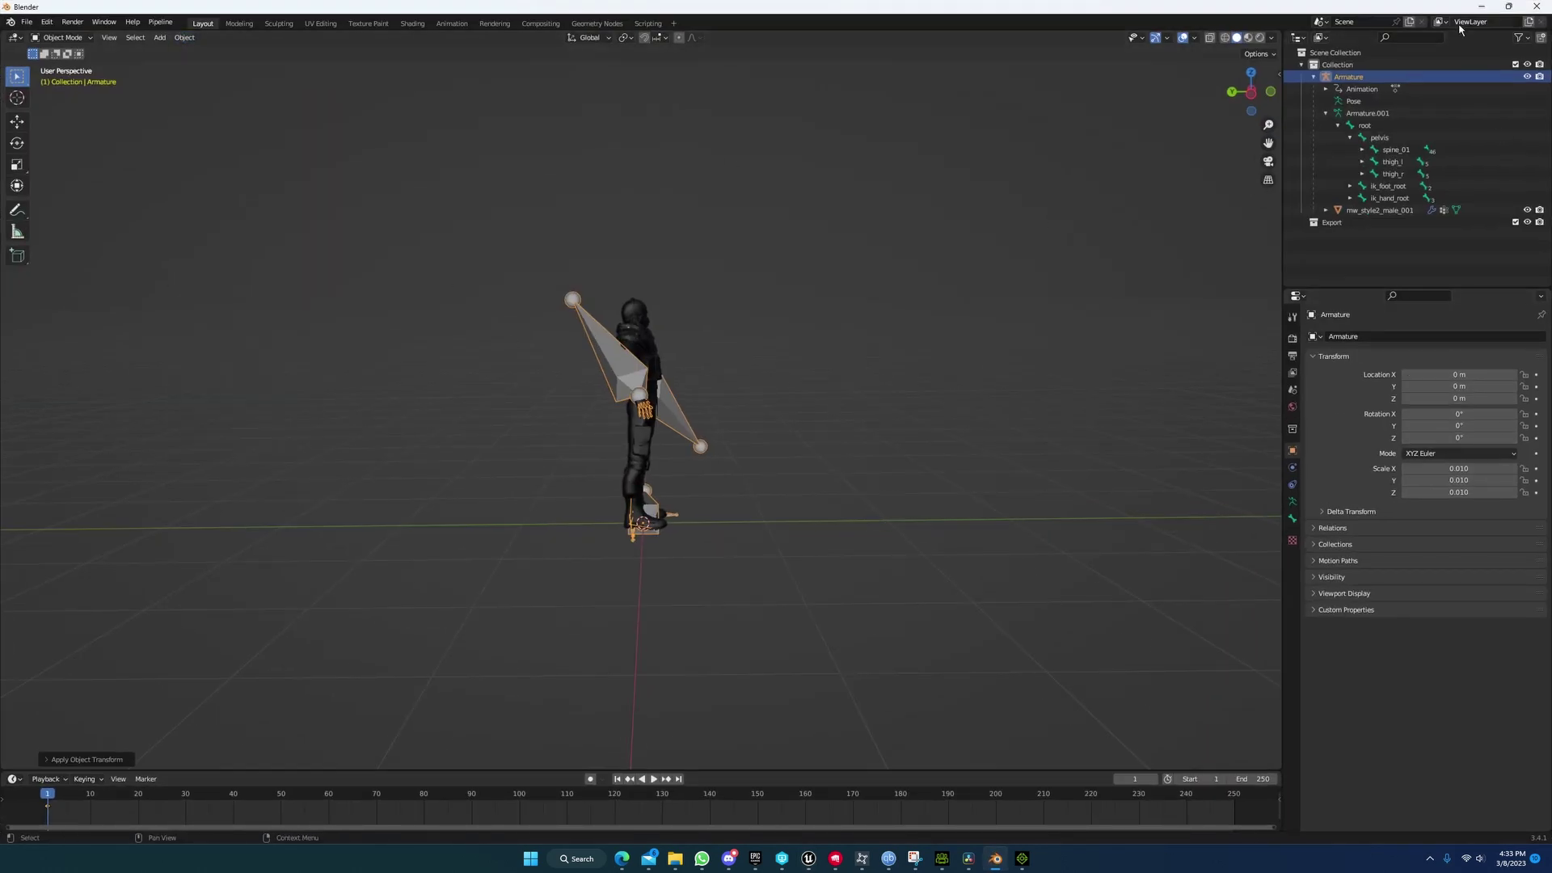
left_click(1481, 8)
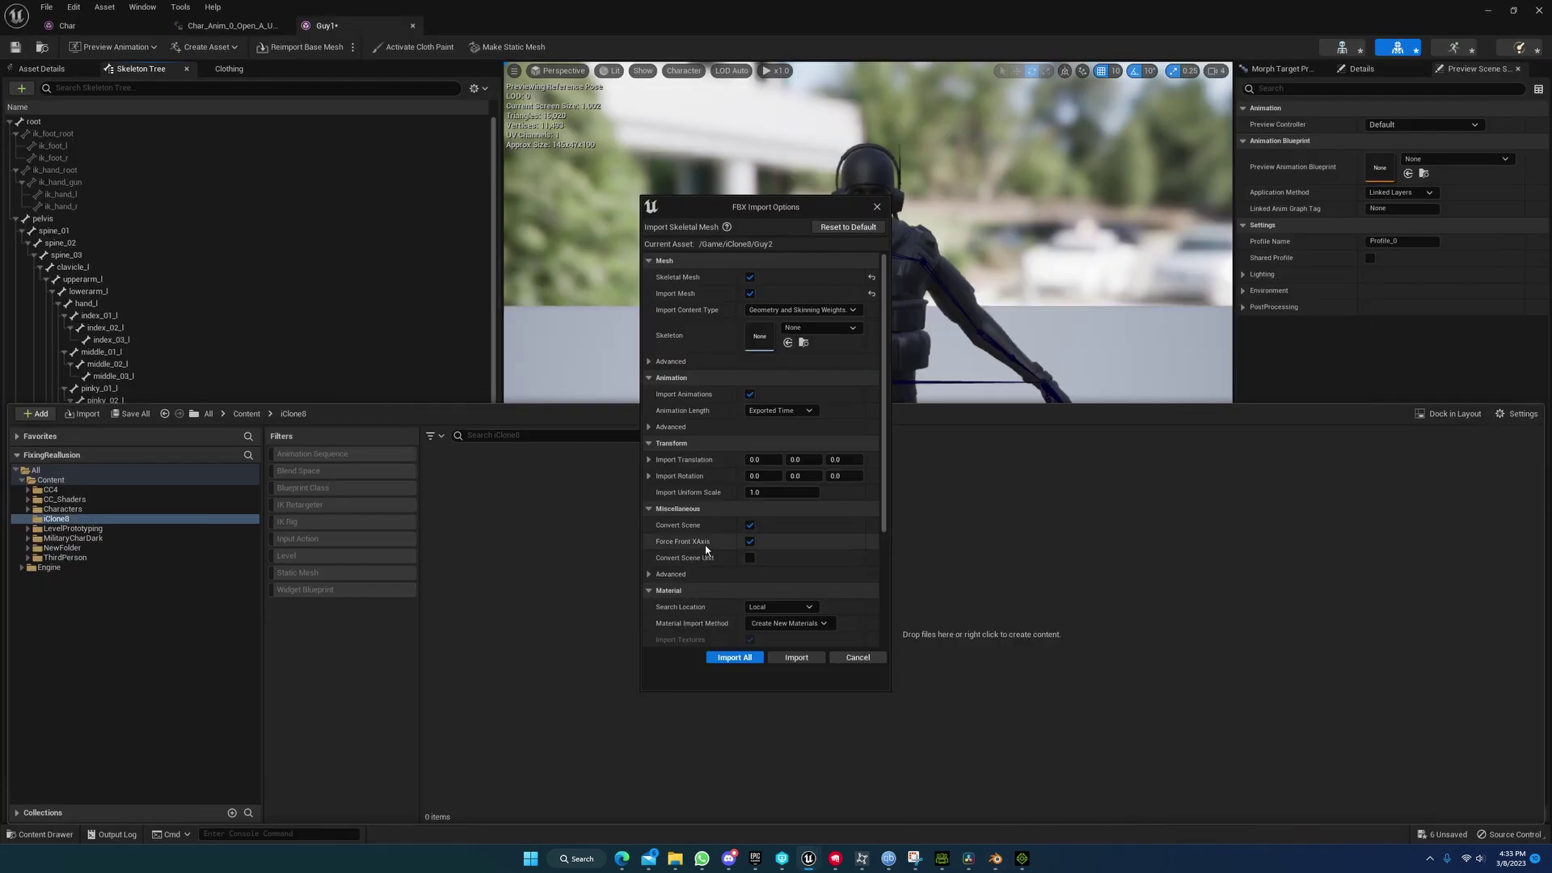
Step: Expand the Mesh Advanced options, review them and import Guy2 with Import All
left_click(669, 361)
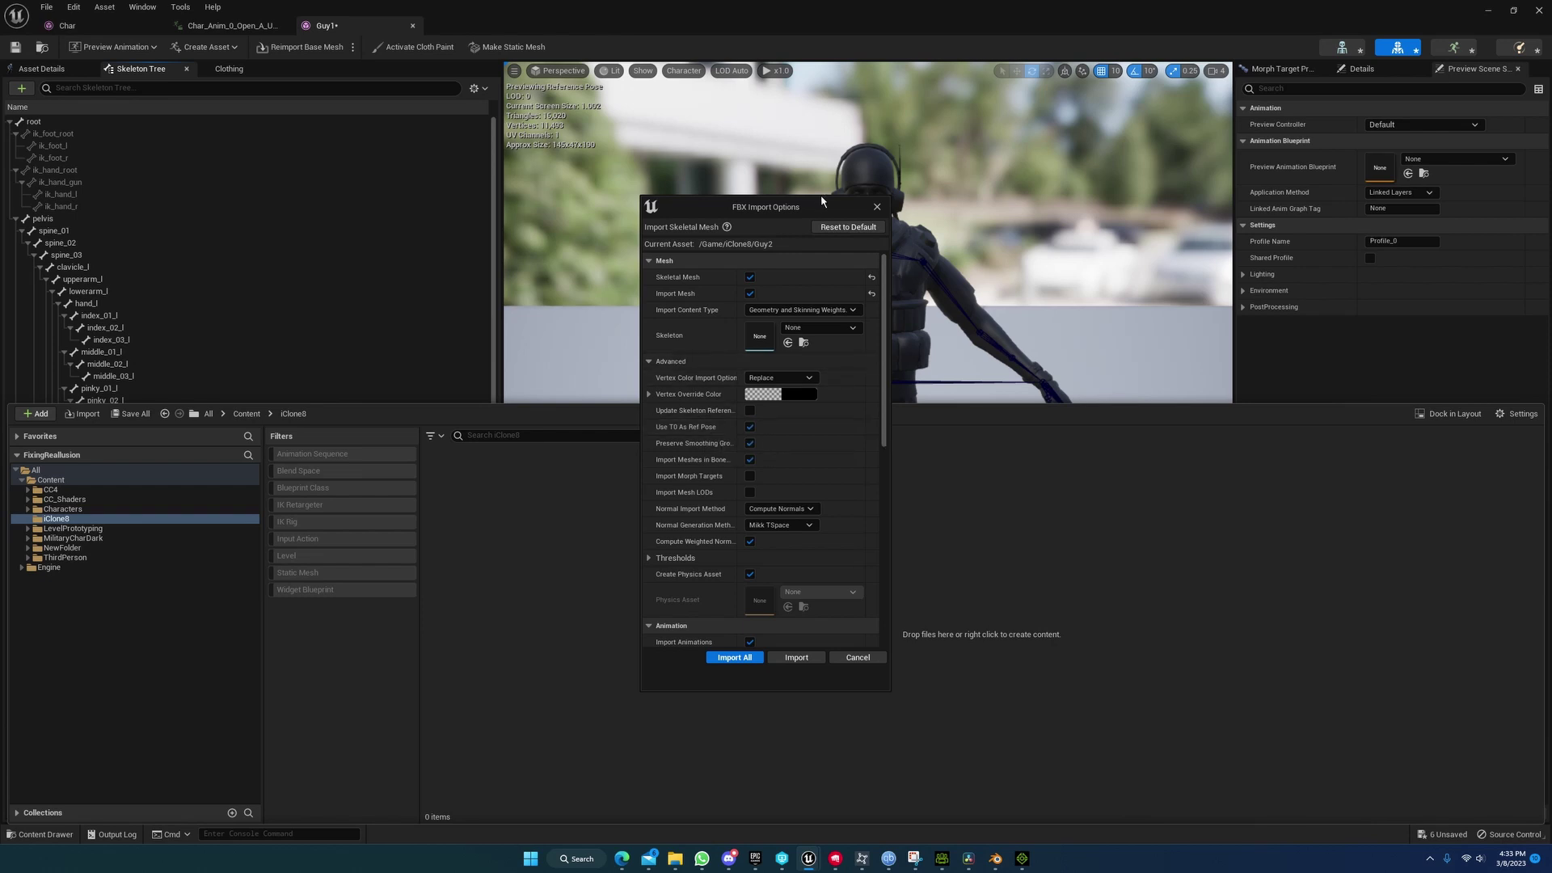
left_click_drag(818, 204, 596, 291)
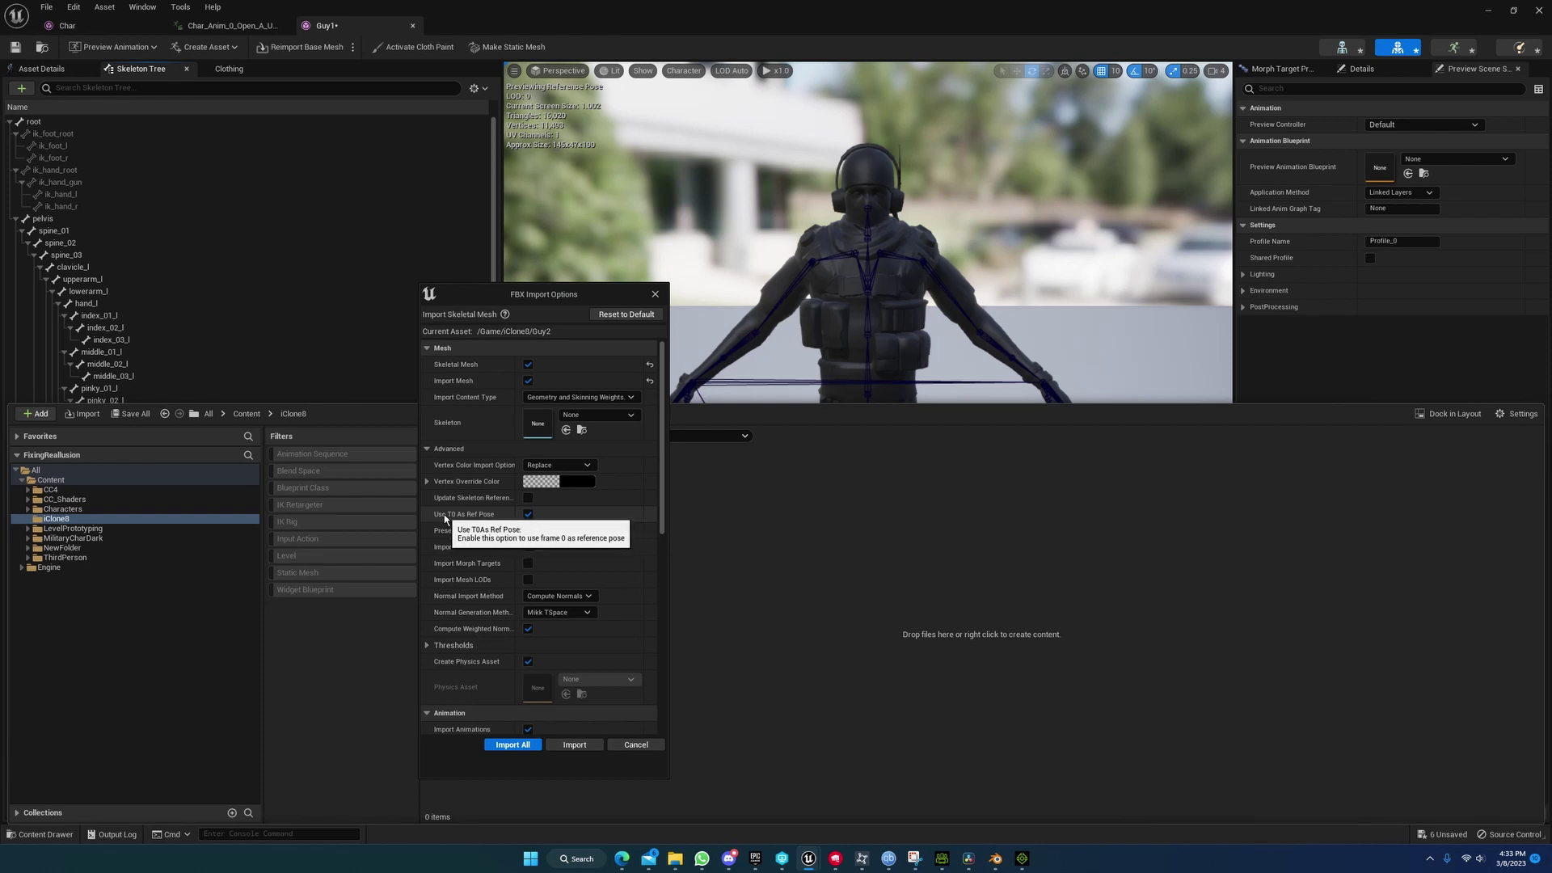
left_click(517, 742)
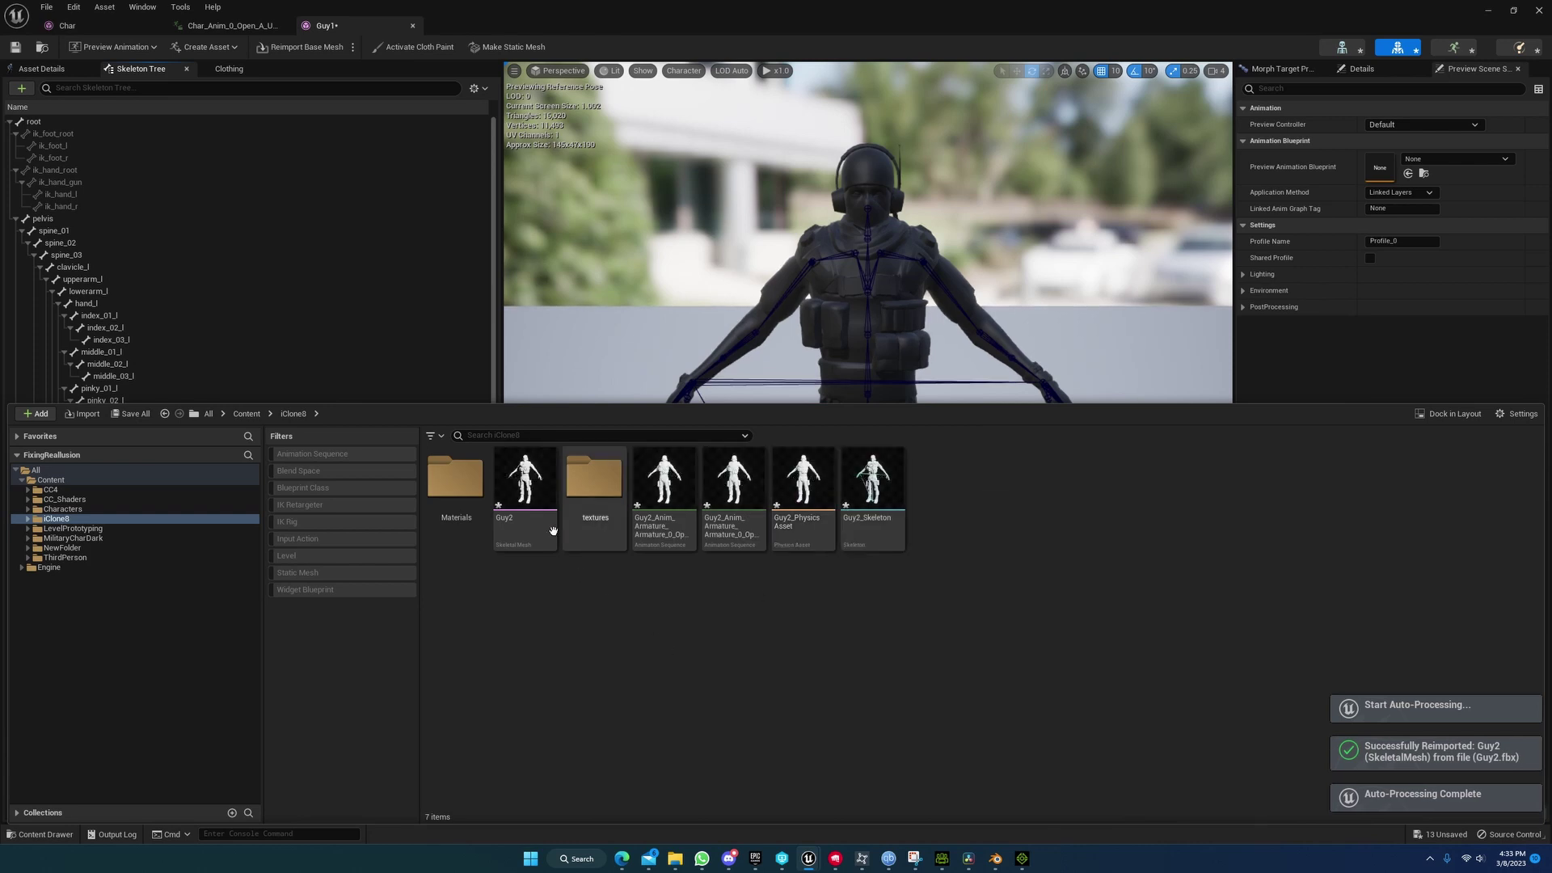
Step: Open the Guy2 skeletal mesh and inspect its bone hierarchy from the root bone
double_click(531, 493)
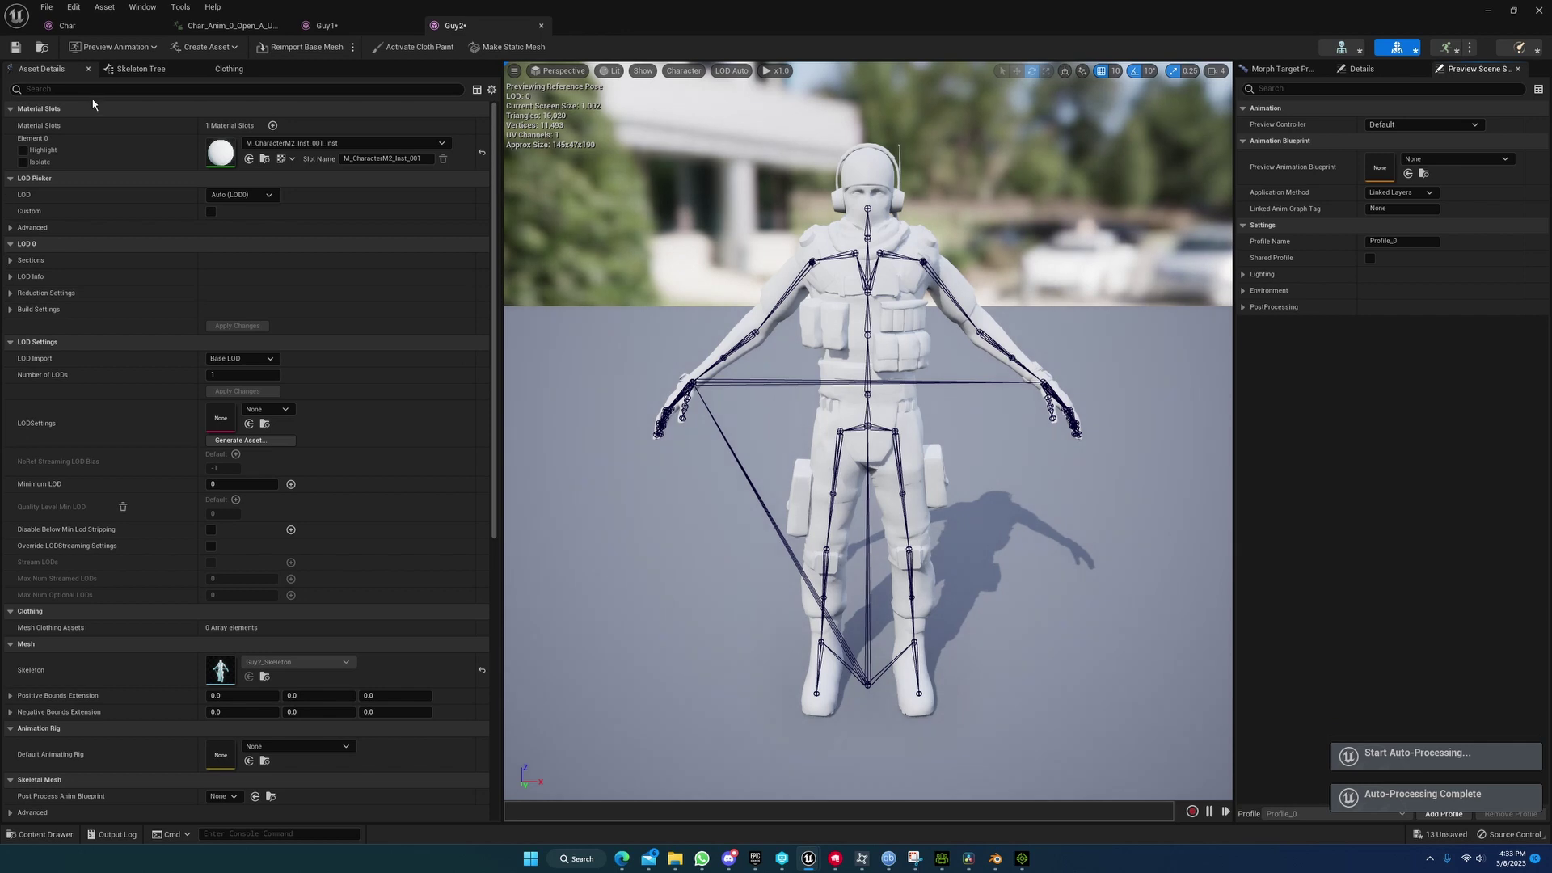
left_click(123, 66)
left_click(48, 121)
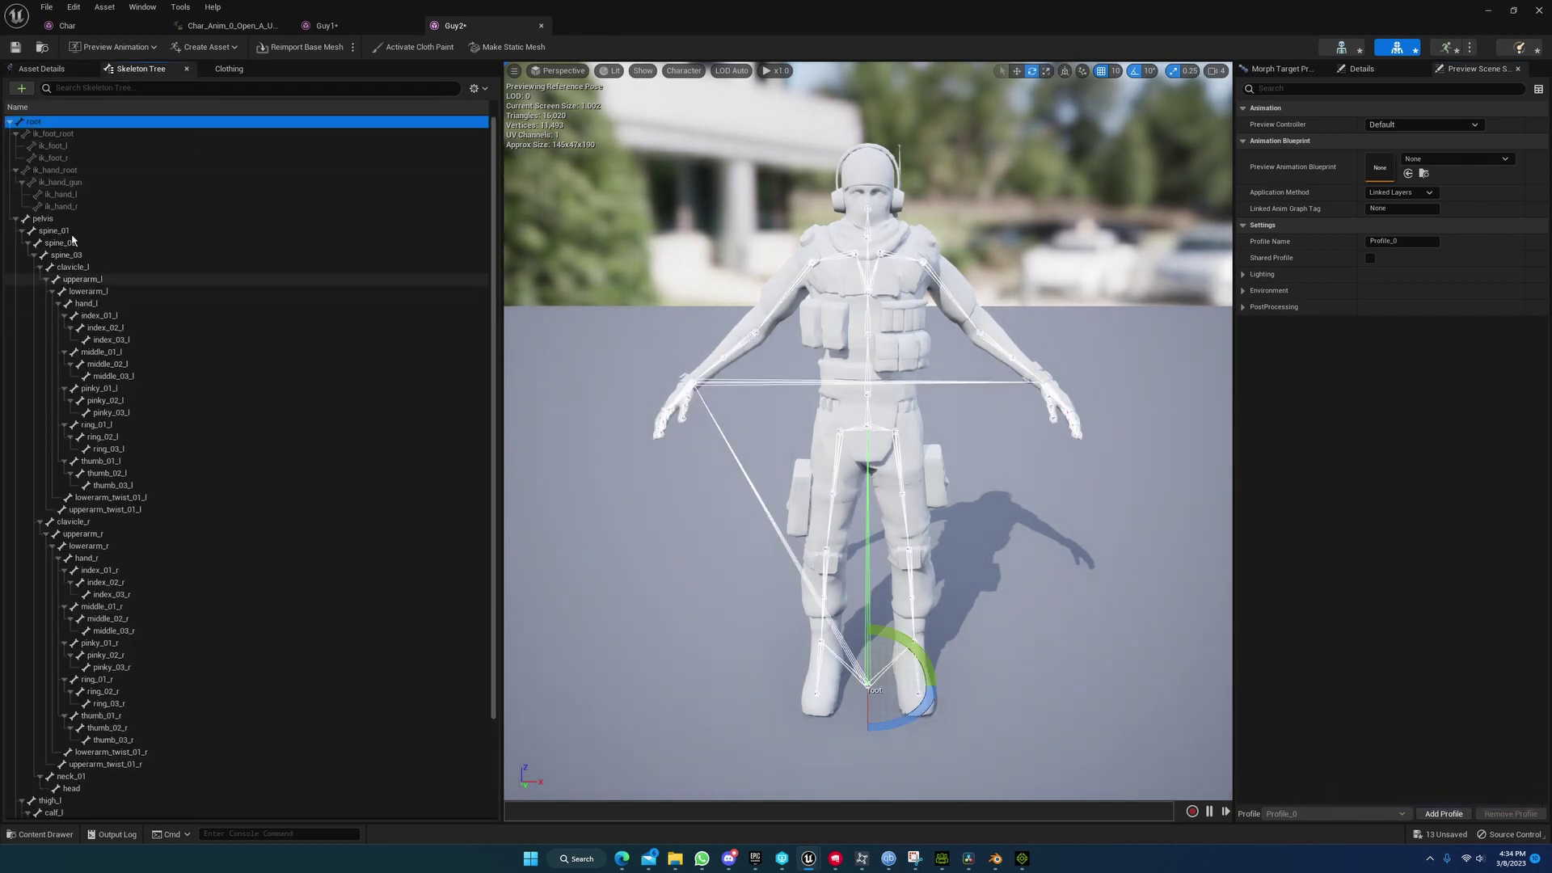
left_click(40, 834)
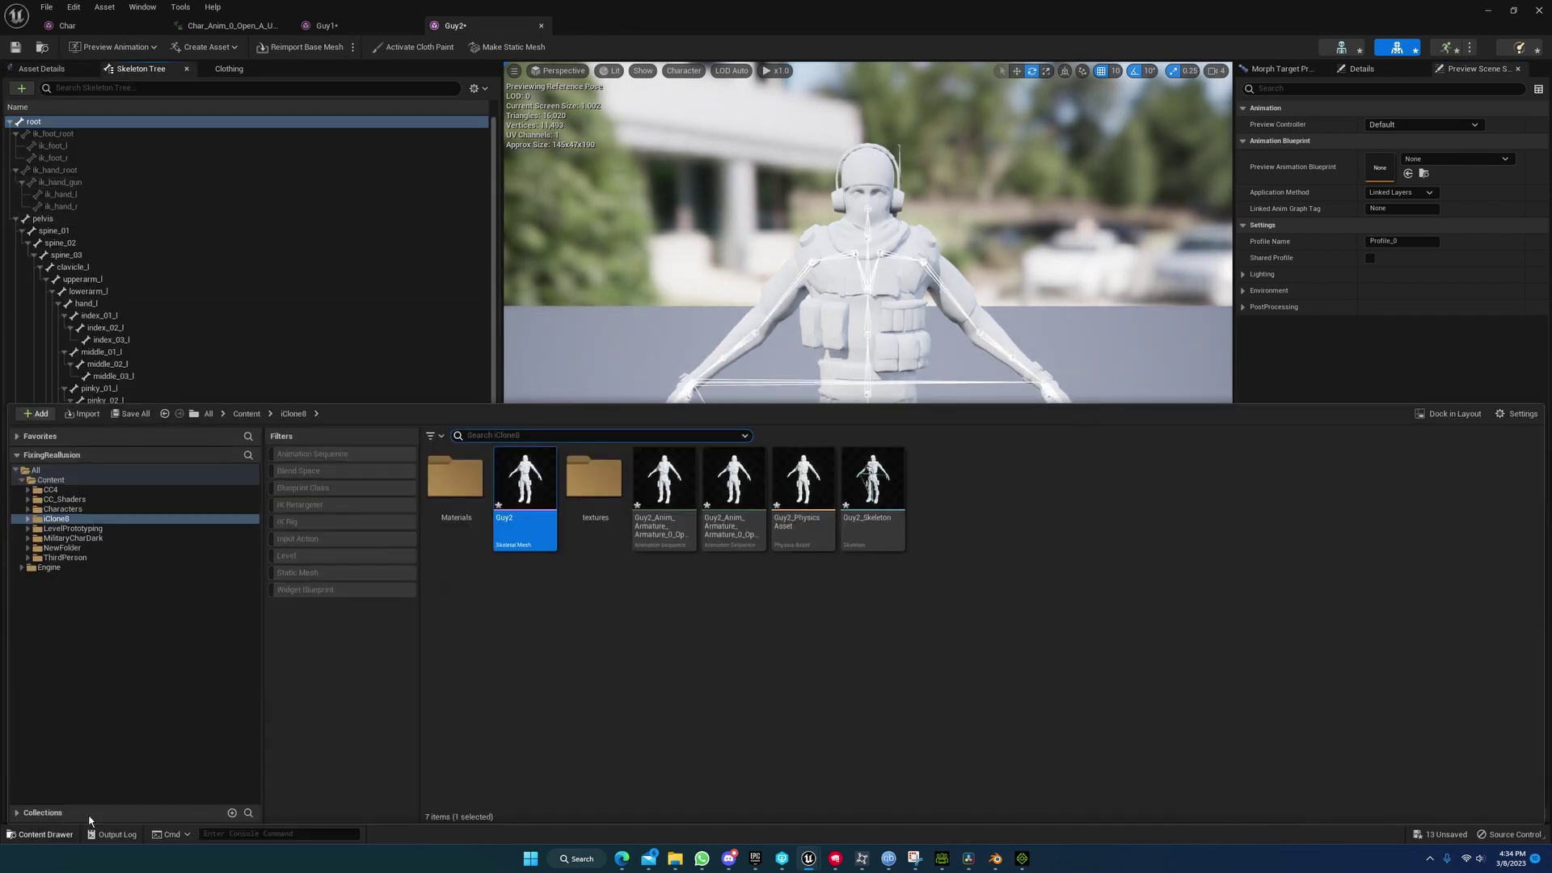
Step: Assign MW_Style2_Male_Skeleton to Guy2, then select the second Guy2 animation sequence
right_click(527, 497)
mouse_move(614, 149)
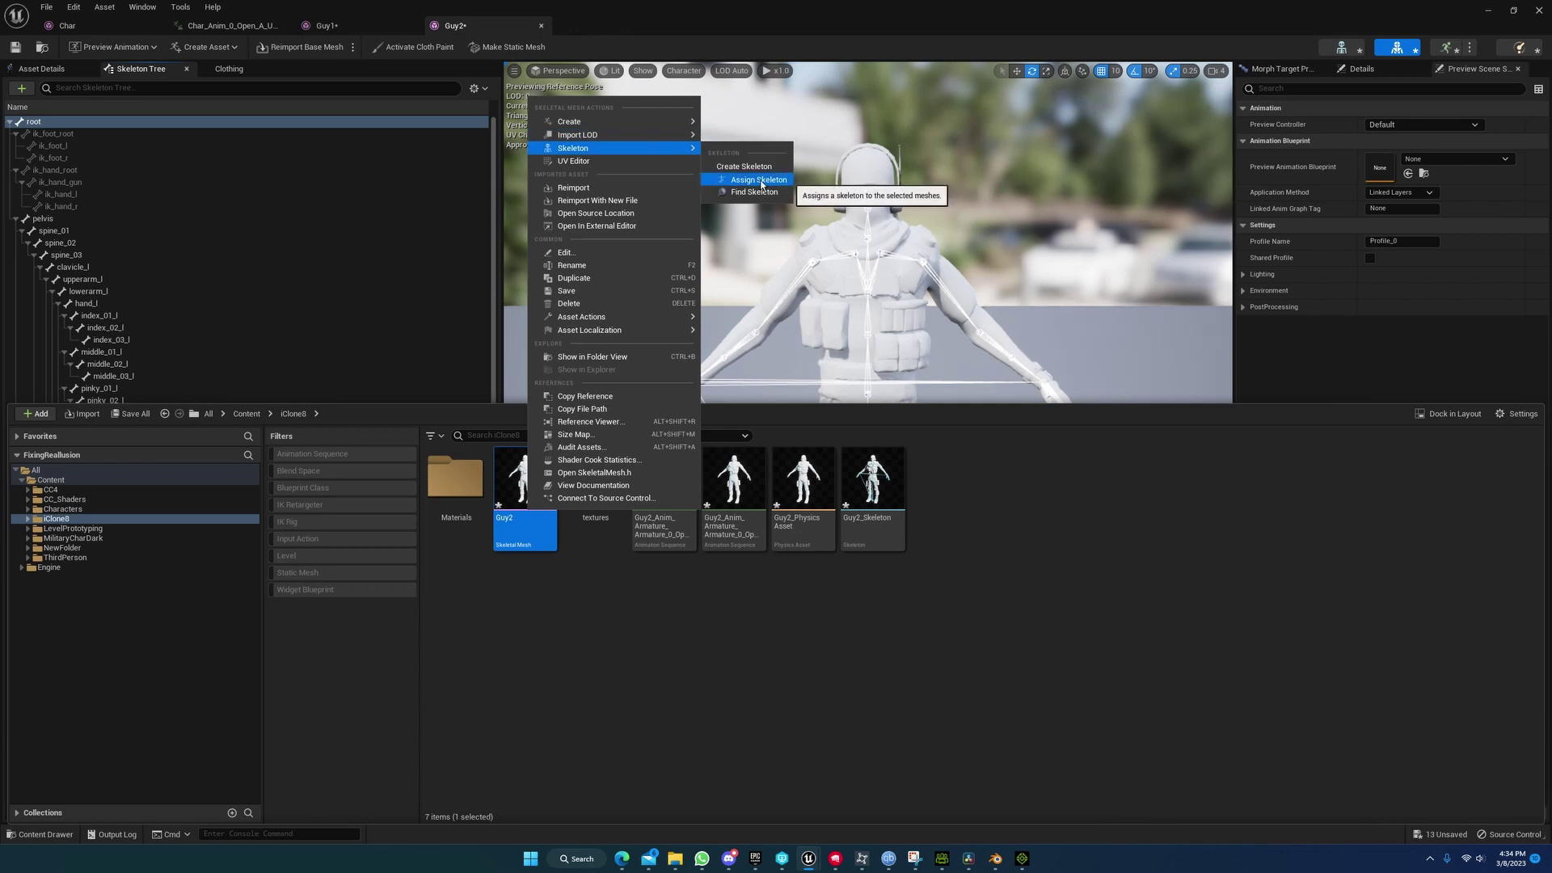
left_click(739, 179)
left_click(700, 392)
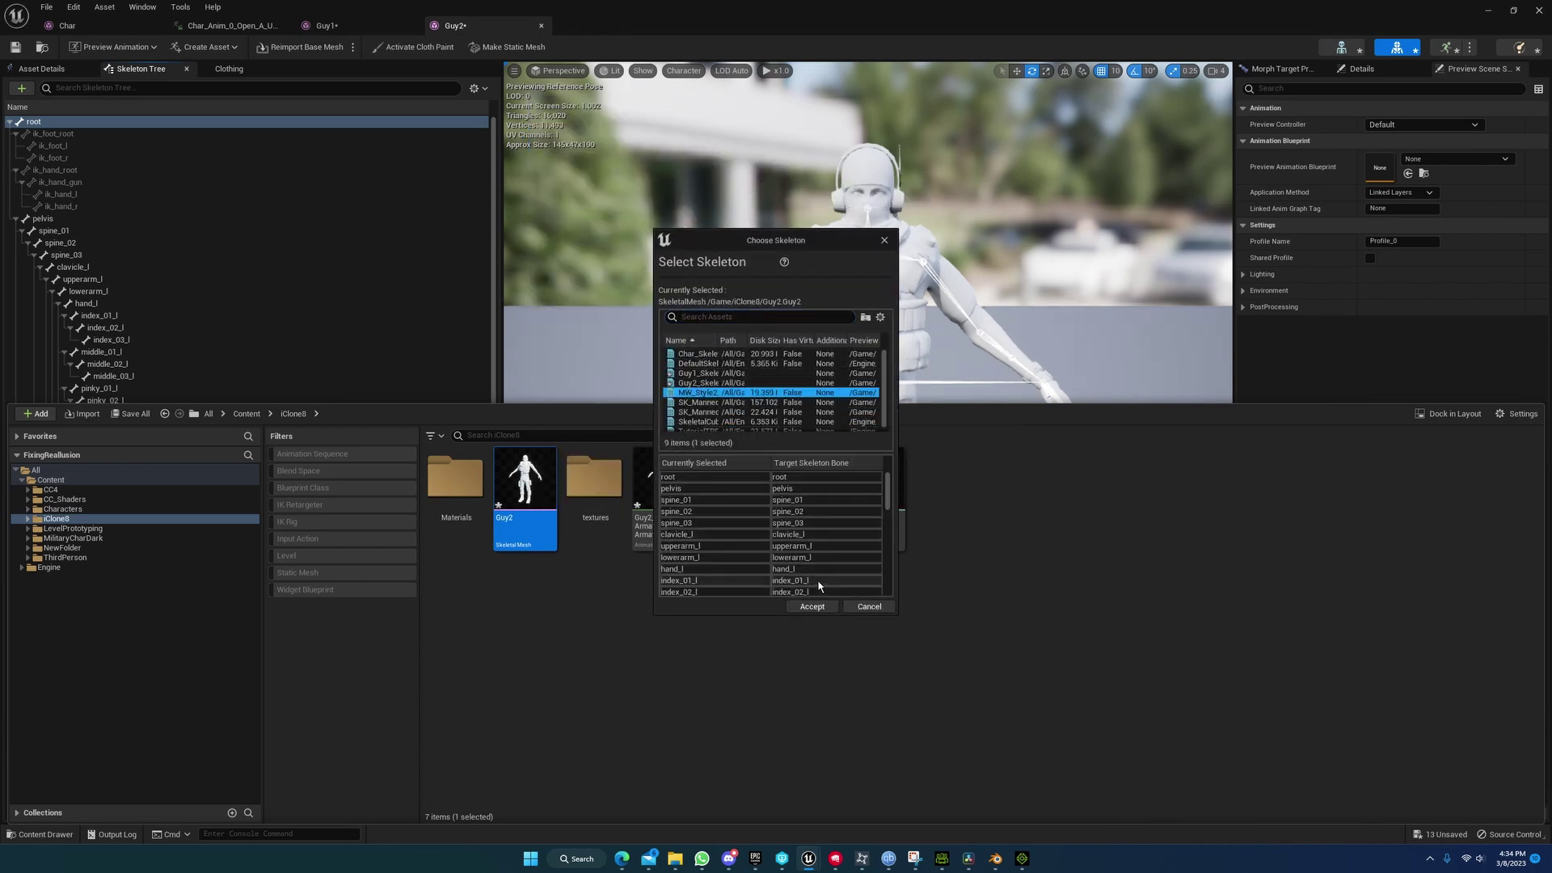
left_click(811, 606)
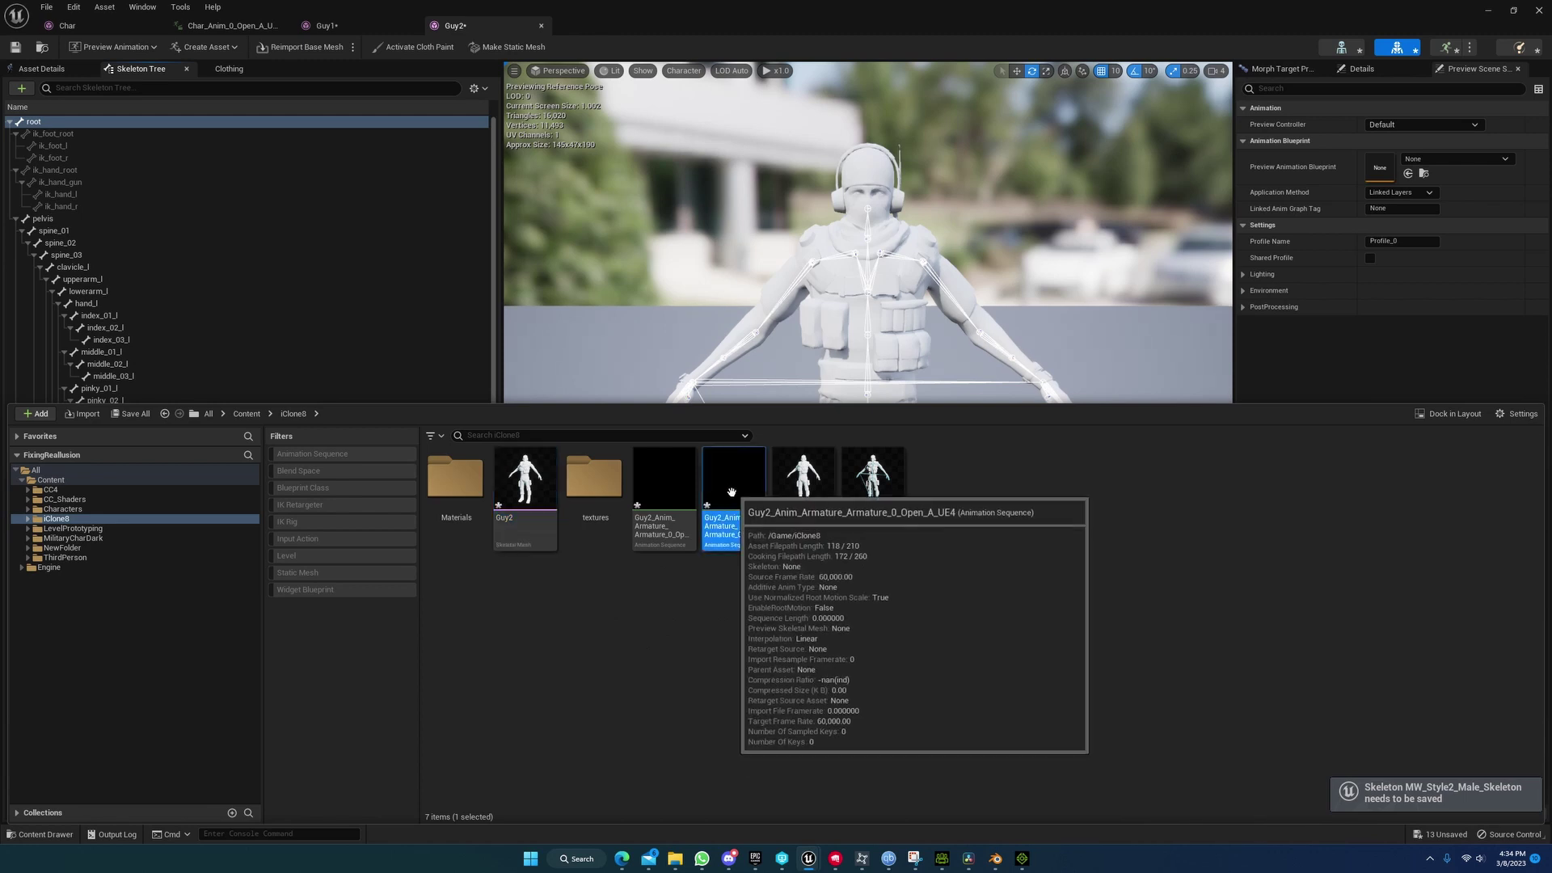
left_click(732, 537)
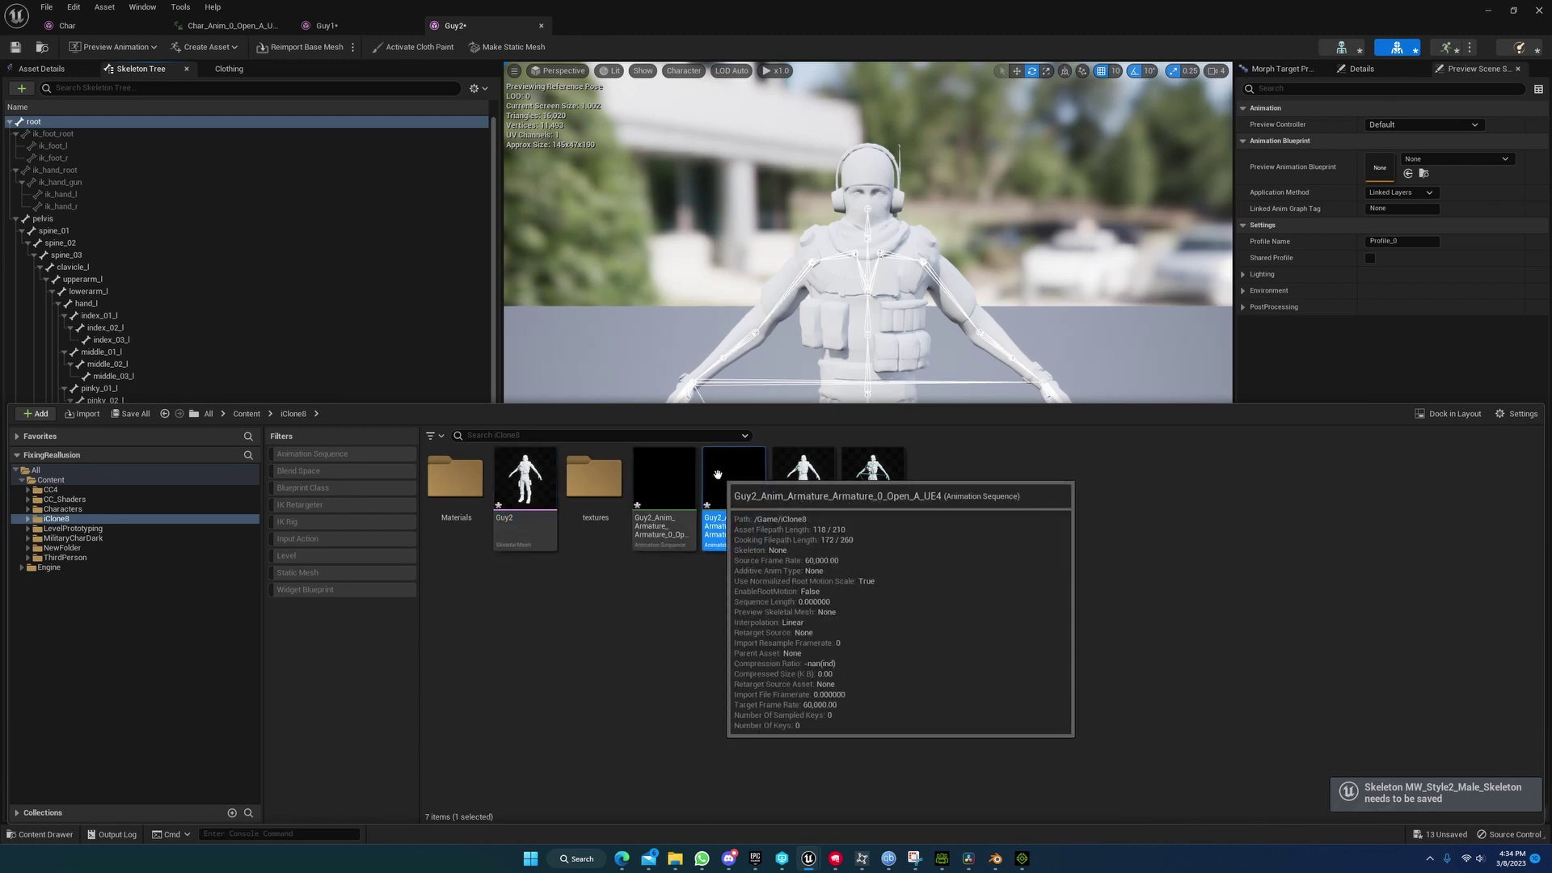
Step: Open a Guy2 Open A animation sequence and also select the other Guy2_Anim asset
double_click(675, 490)
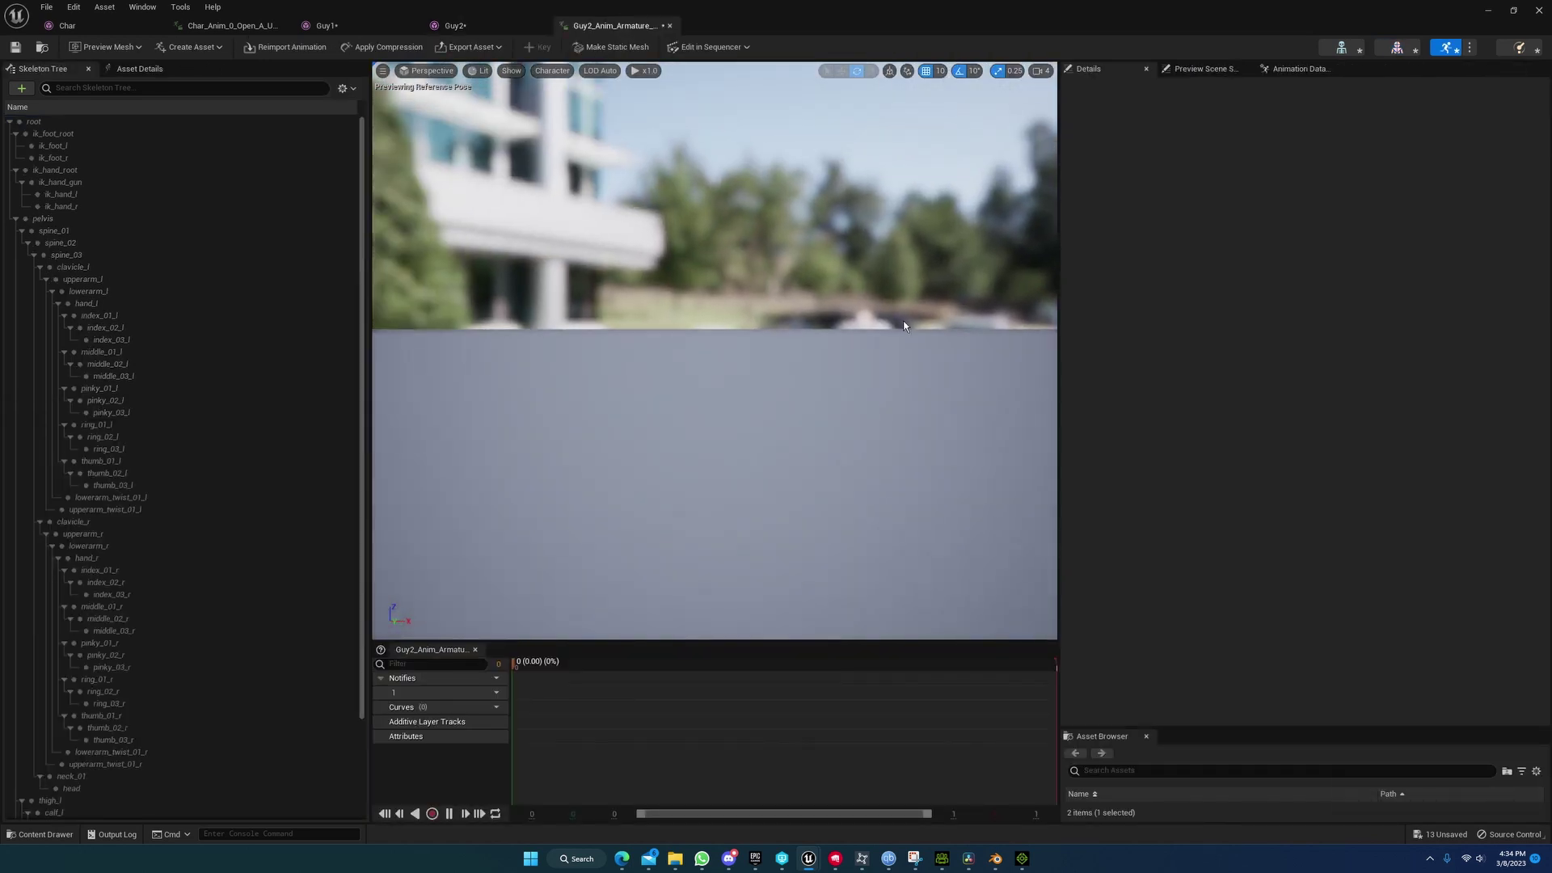
left_click(42, 46)
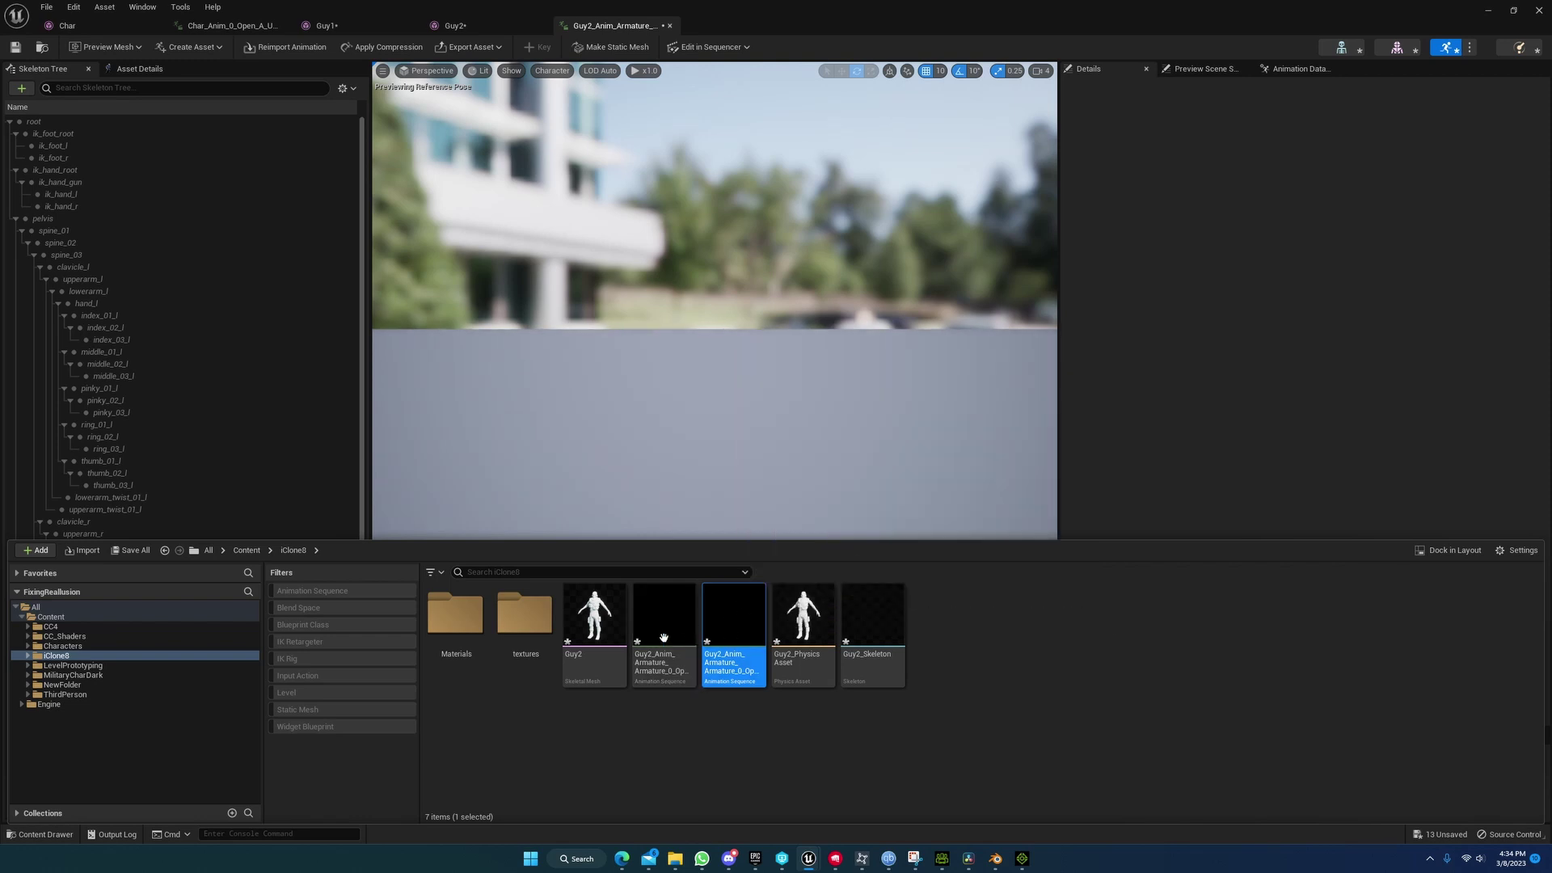
mouse_move(681, 624)
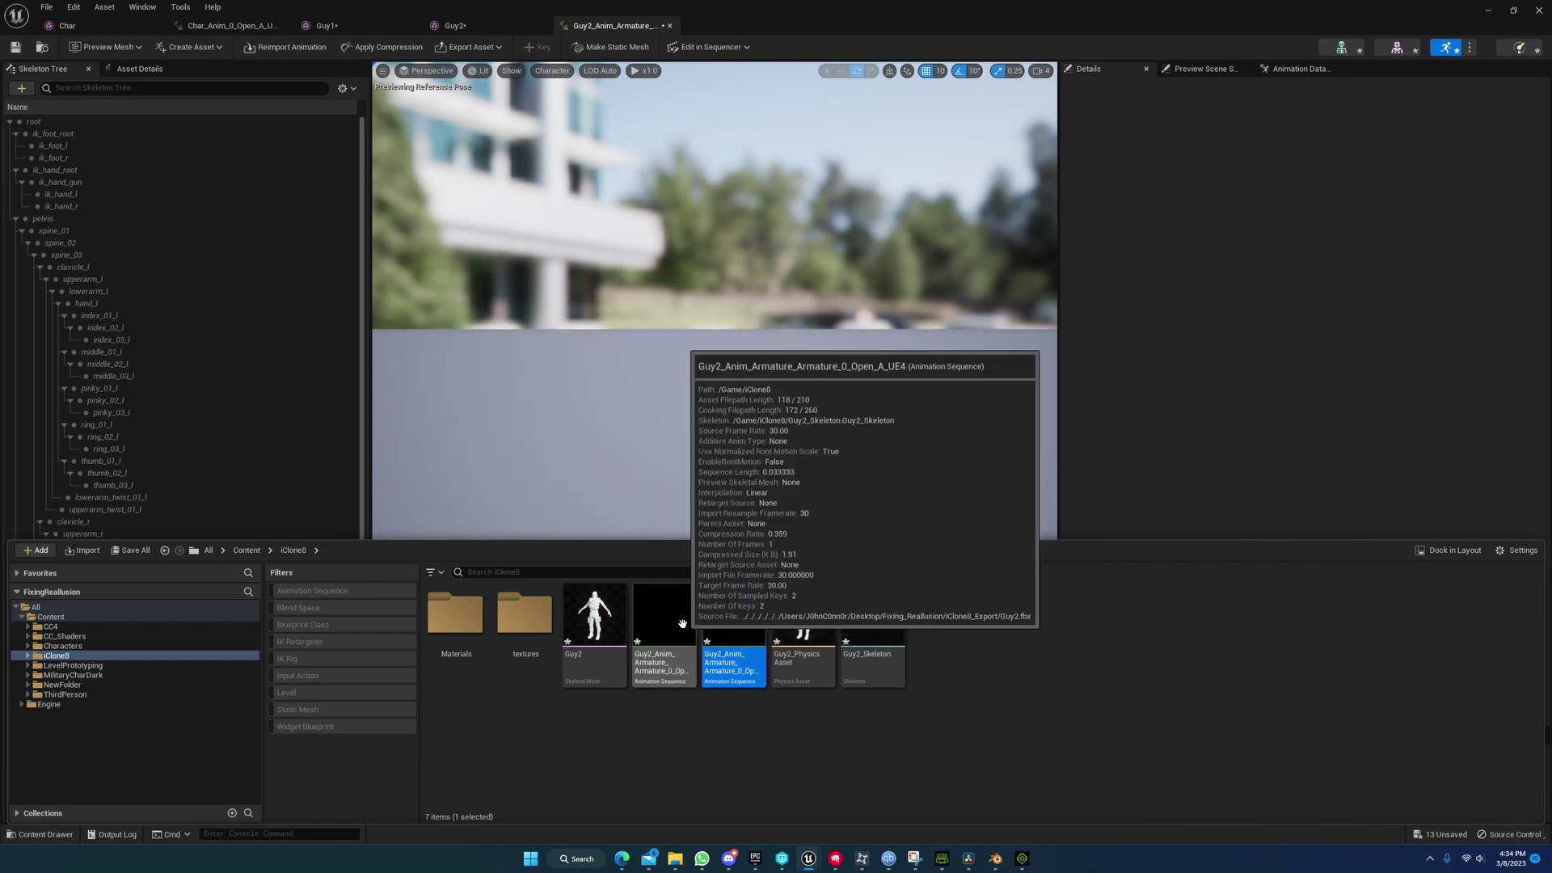
left_click(681, 623, "ctrl")
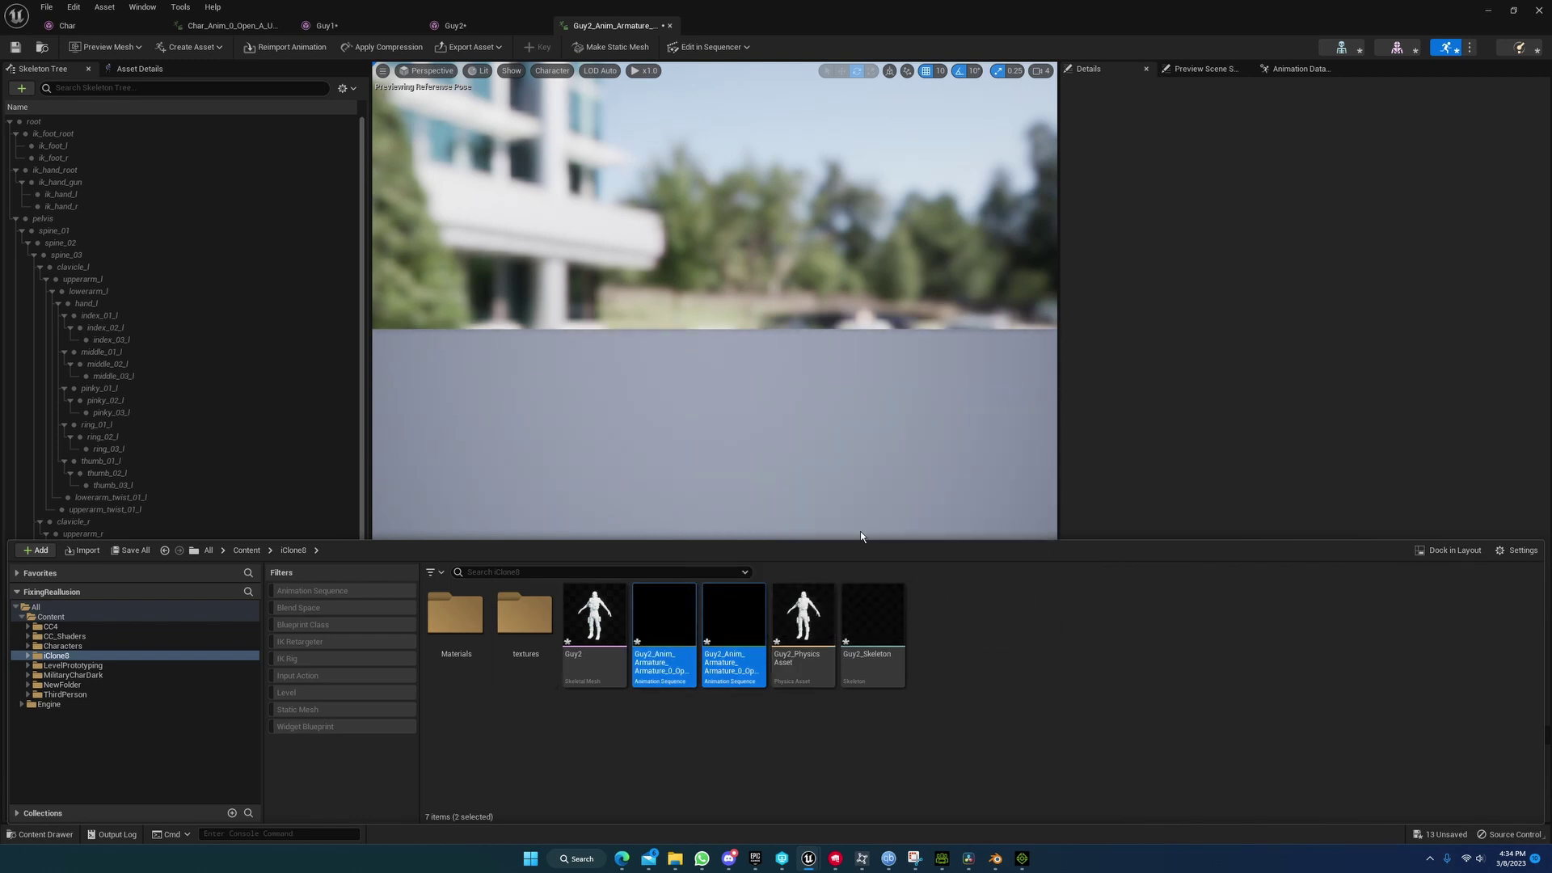